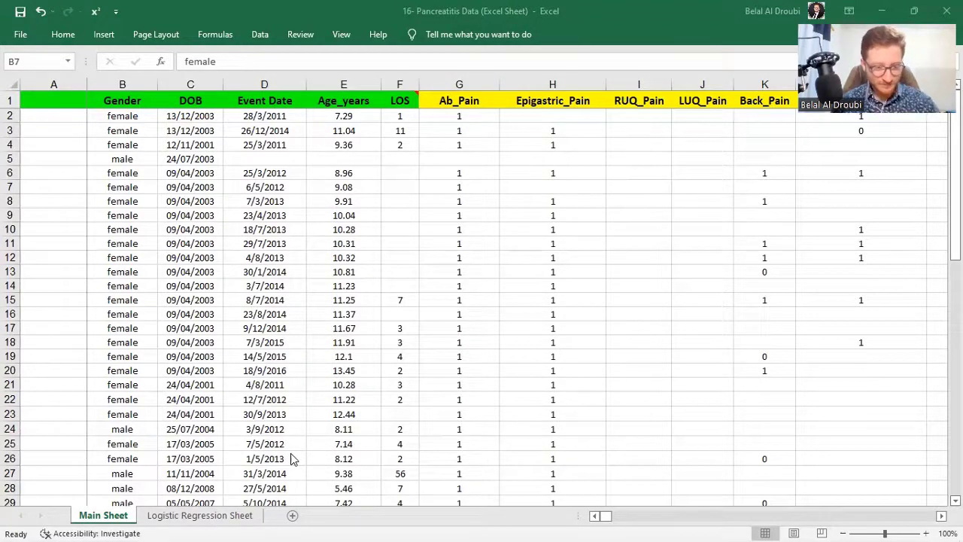
{"action": "key", "text": "super"}
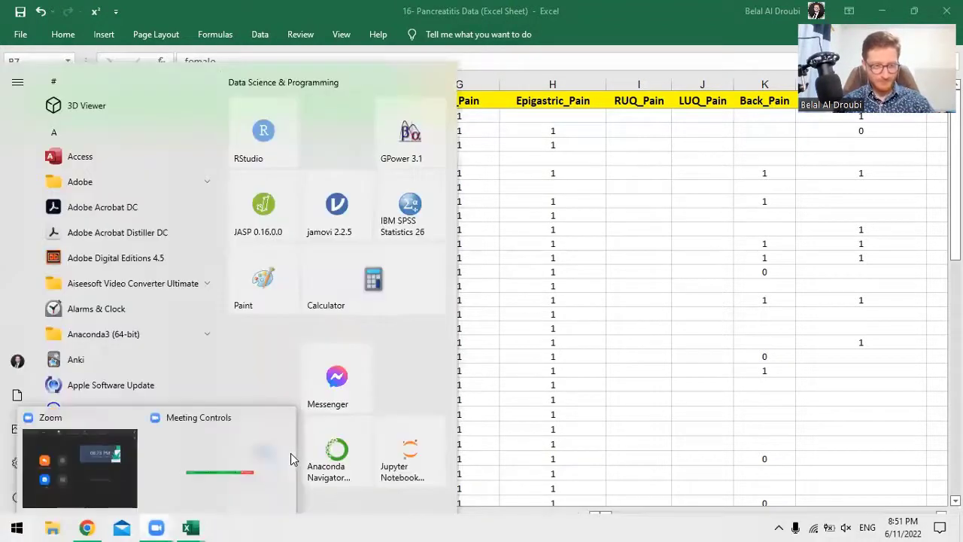
{"action": "key", "text": "super"}
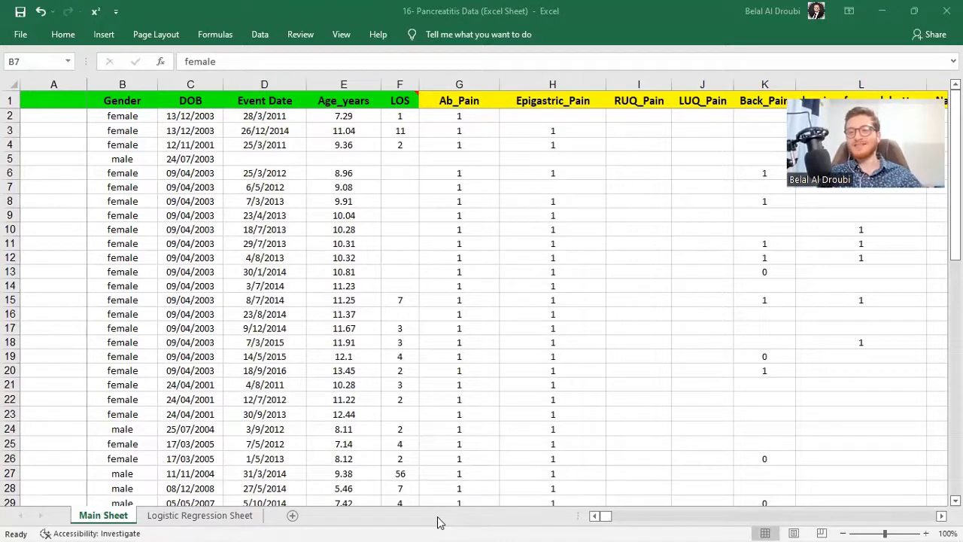
{"action": "left_click", "coordinate": [883, 15]}
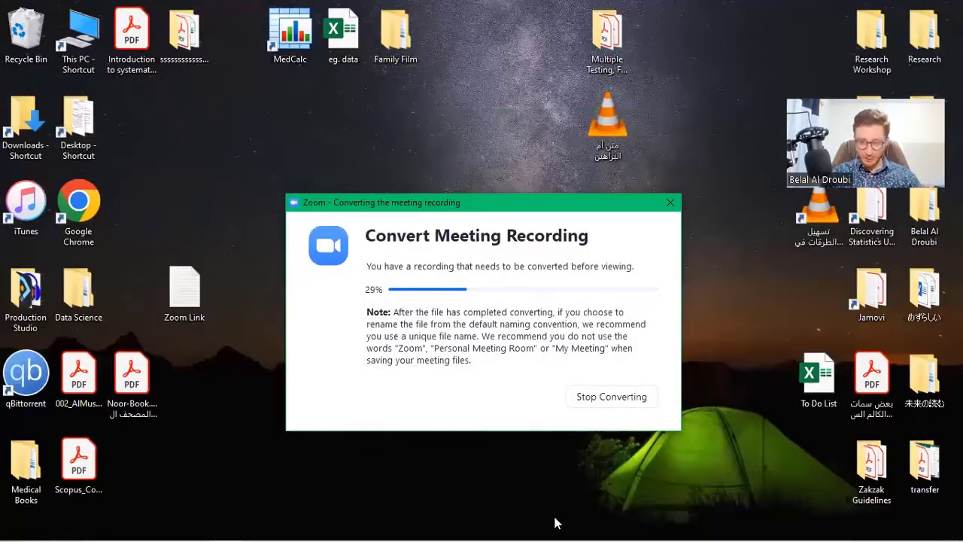
{"action": "key", "text": "alt+Tab"}
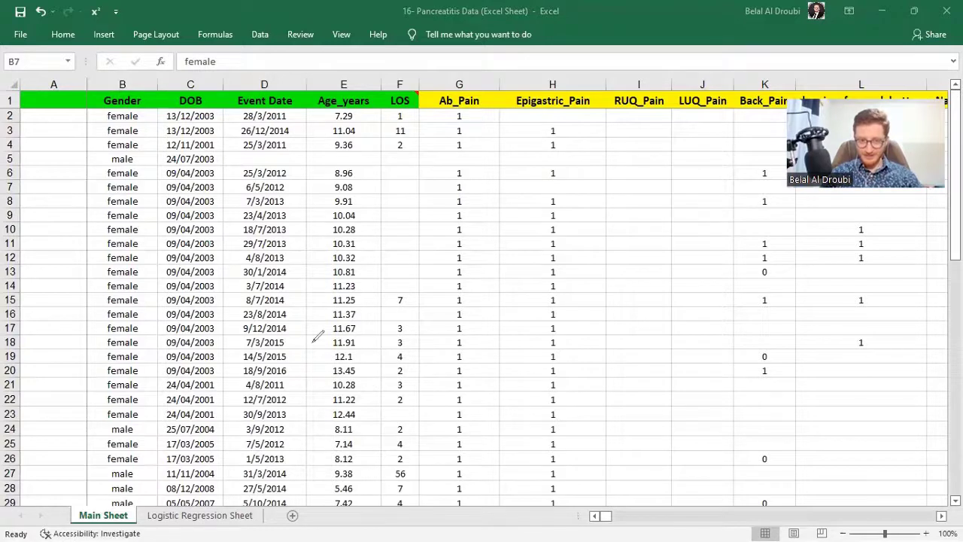
Sketch a freehand red bell curve over the sheet with a baseline beneath it and a tick at its centre
{"action": "left_click_drag", "start_coordinate": [310, 343], "coordinate": [878, 327]}
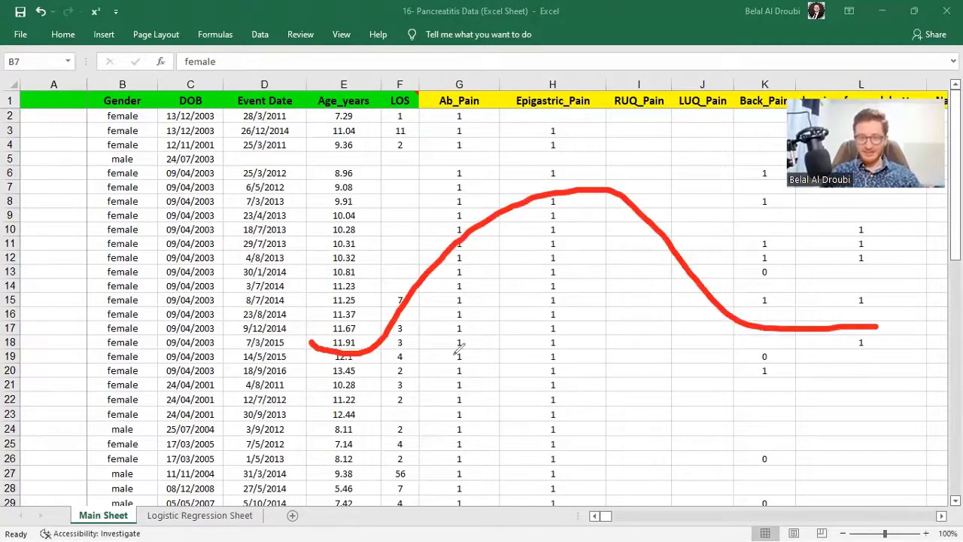
{"action": "mouse_move", "coordinate": [312, 358]}
{"action": "left_mouse_down"}
{"action": "mouse_move", "coordinate": [544, 361]}
{"action": "mouse_move", "coordinate": [867, 345]}
{"action": "left_mouse_up"}
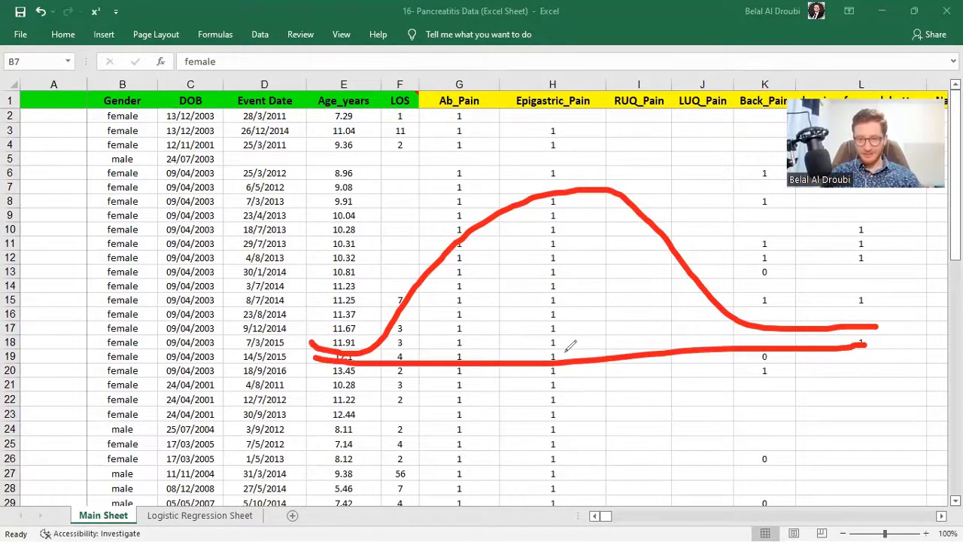
{"action": "left_click_drag", "start_coordinate": [564, 350], "coordinate": [536, 429]}
{"action": "key", "text": "ctrl+z"}
Label the bell curve's centre tick 178 by hand and draw a vertical boundary line on each side of it
{"action": "left_click_drag", "start_coordinate": [517, 390], "coordinate": [519, 441]}
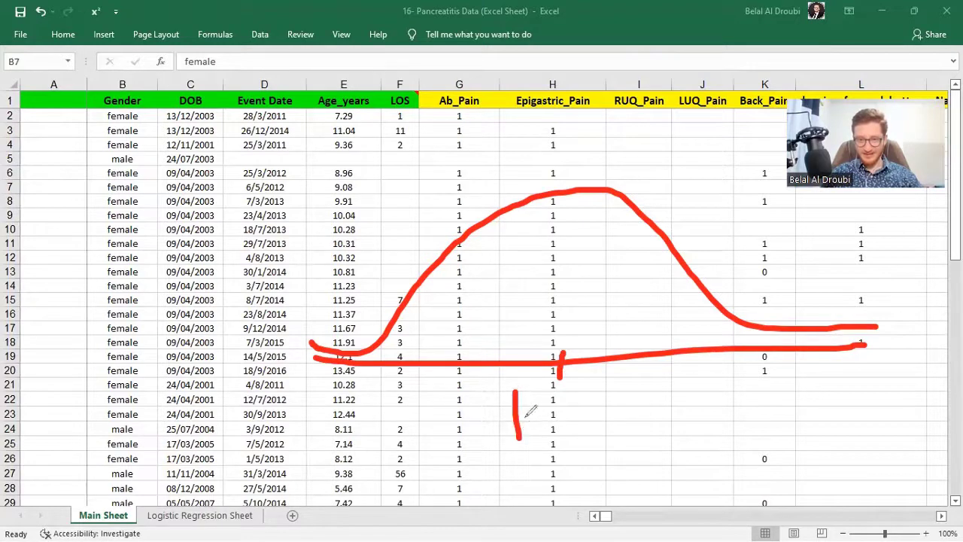
{"action": "mouse_move", "coordinate": [533, 398]}
{"action": "left_mouse_down"}
{"action": "mouse_move", "coordinate": [540, 444]}
{"action": "mouse_move", "coordinate": [576, 416]}
{"action": "left_mouse_up"}
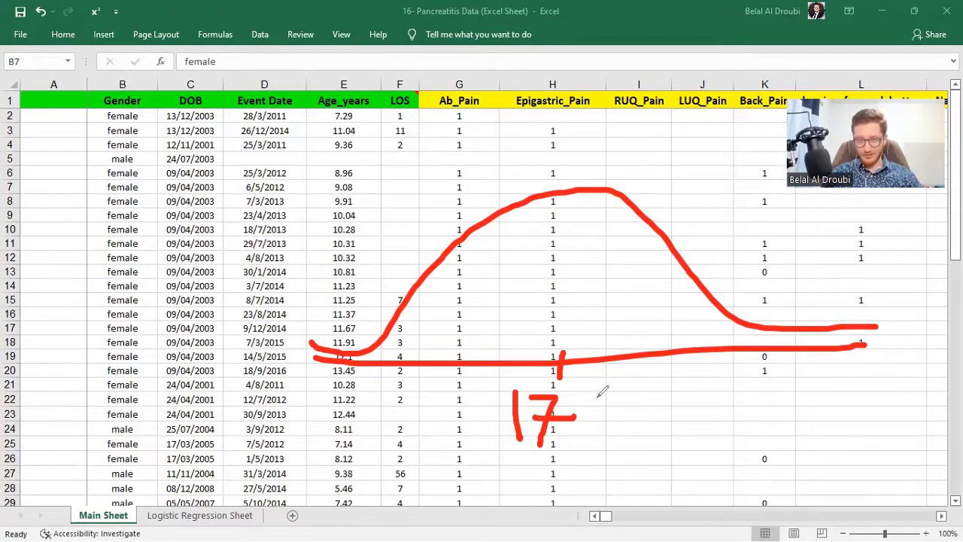
{"action": "left_click_drag", "start_coordinate": [595, 385], "coordinate": [576, 389]}
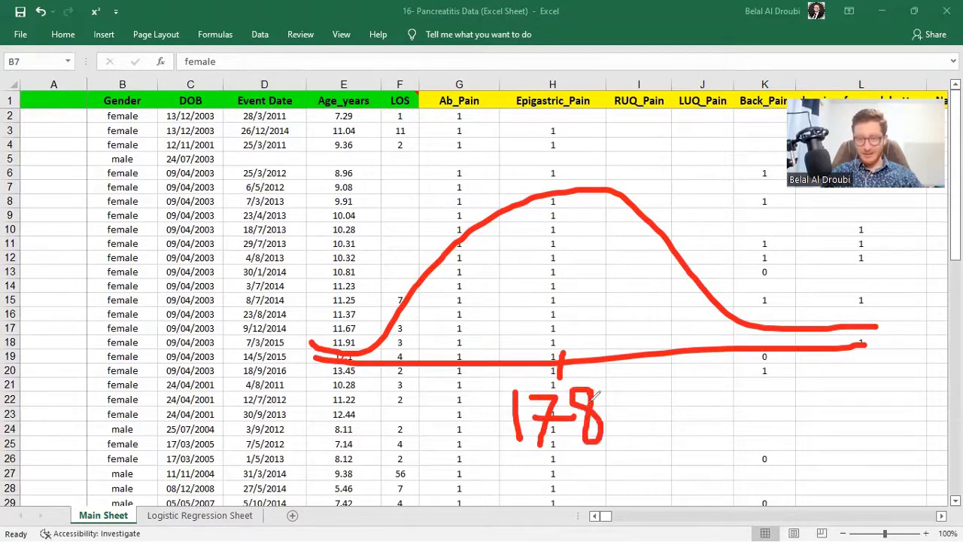
{"action": "left_click_drag", "start_coordinate": [479, 143], "coordinate": [496, 361]}
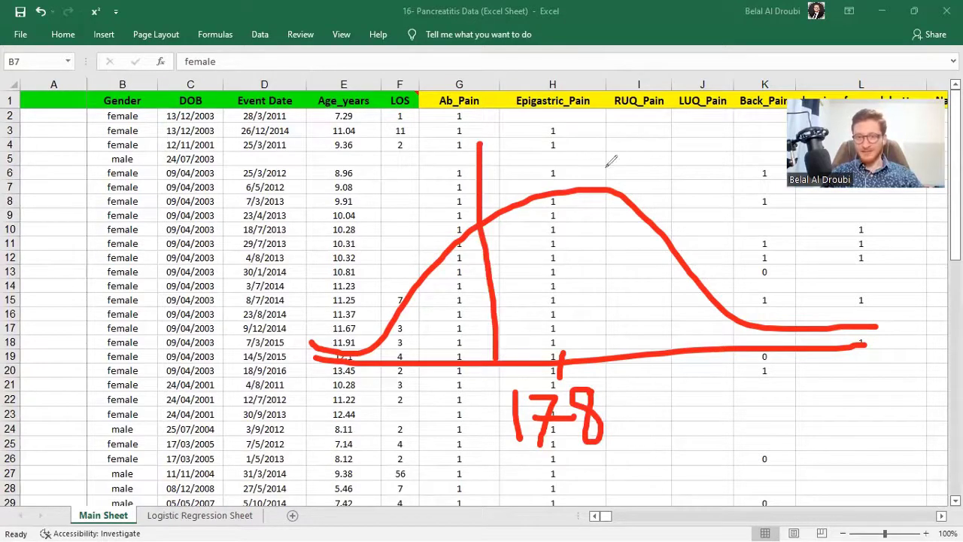
{"action": "left_click_drag", "start_coordinate": [623, 154], "coordinate": [642, 375]}
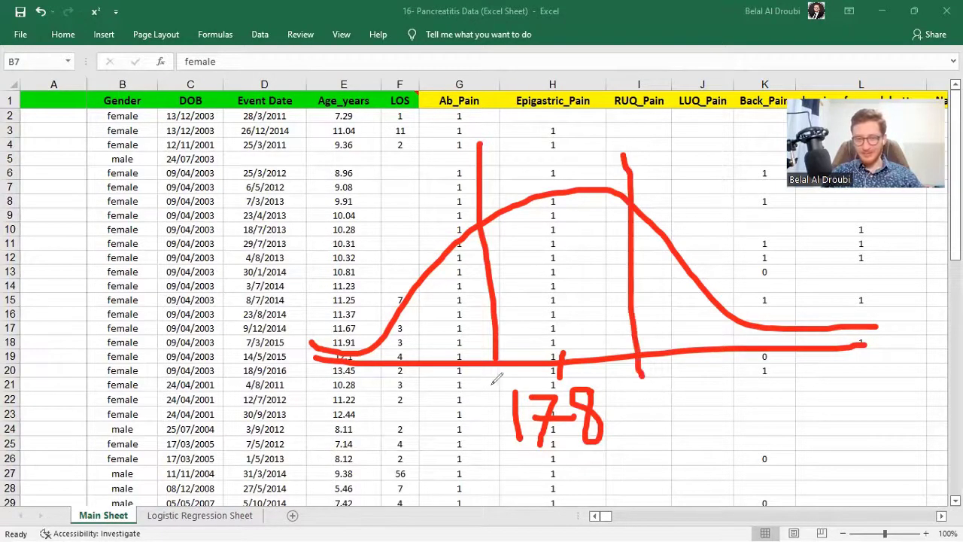
Undo all the pen strokes of the bell curve drawing until the sheet is clear
{"action": "key", "text": "ctrl+z"}
{"action": "key", "text": "ctrl+z"}
{"action": "key", "text": "ctrl+z"}
{"action": "key", "text": "ctrl+z"}
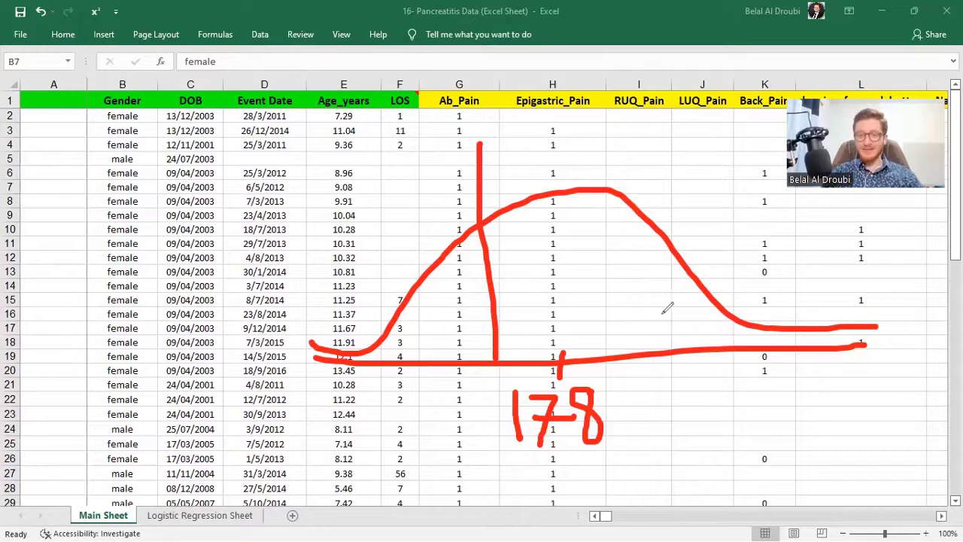
{"action": "key", "text": "ctrl+z"}
{"action": "key", "text": "ctrl+z"}
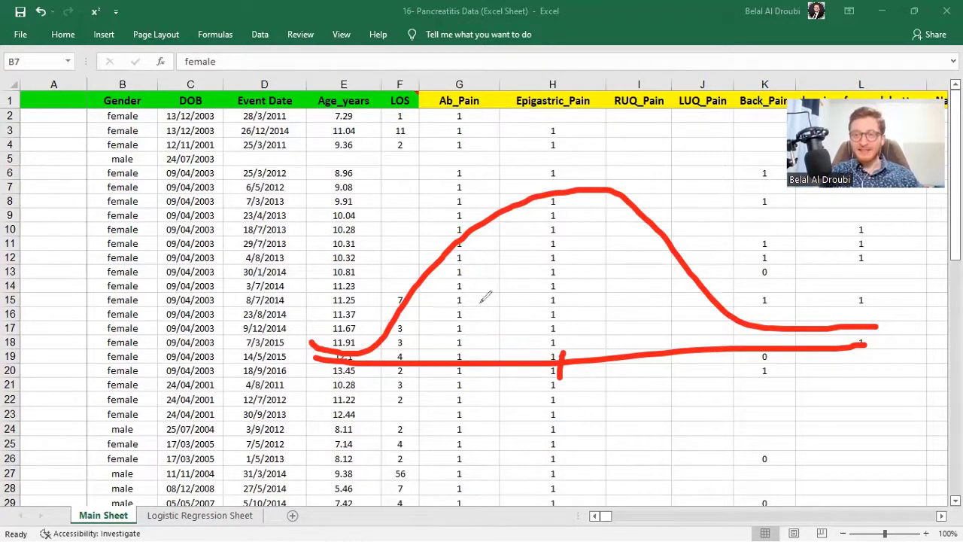
{"action": "key", "text": "ctrl+z"}
{"action": "key", "text": "ctrl+z"}
{"action": "key", "text": "ctrl+z"}
Sketch a right-skewed curve with a baseline and a tick labelled 170, and erase the drawing when done
{"action": "mouse_move", "coordinate": [319, 354]}
{"action": "left_mouse_down"}
{"action": "mouse_move", "coordinate": [392, 191]}
{"action": "mouse_move", "coordinate": [668, 311]}
{"action": "mouse_move", "coordinate": [891, 329]}
{"action": "left_mouse_up"}
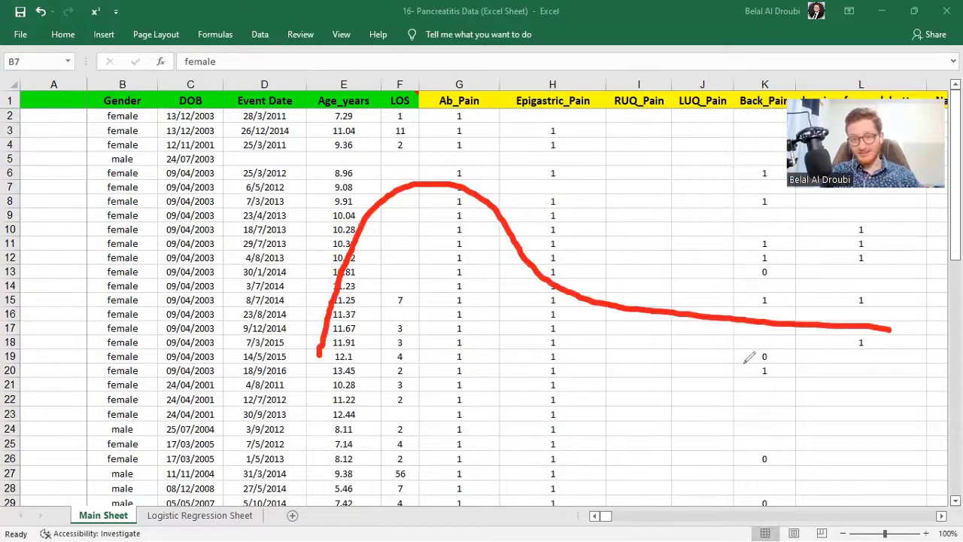
{"action": "left_click_drag", "start_coordinate": [267, 363], "coordinate": [729, 347]}
{"action": "mouse_move", "coordinate": [520, 359]}
{"action": "left_mouse_down"}
{"action": "mouse_move", "coordinate": [530, 394]}
{"action": "mouse_move", "coordinate": [515, 444]}
{"action": "left_mouse_up"}
{"action": "mouse_move", "coordinate": [531, 405]}
{"action": "left_mouse_down"}
{"action": "mouse_move", "coordinate": [570, 406]}
{"action": "mouse_move", "coordinate": [553, 442]}
{"action": "left_mouse_up"}
{"action": "mouse_move", "coordinate": [553, 429]}
{"action": "left_mouse_down"}
{"action": "mouse_move", "coordinate": [594, 422]}
{"action": "mouse_move", "coordinate": [607, 404]}
{"action": "left_mouse_up"}
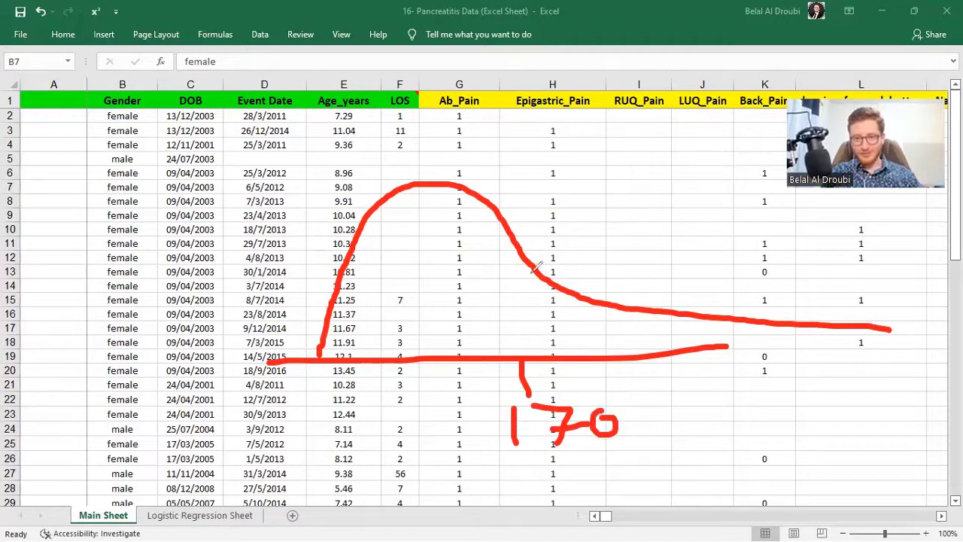
{"action": "mouse_move", "coordinate": [680, 349]}
{"action": "left_mouse_down"}
{"action": "mouse_move", "coordinate": [893, 255]}
{"action": "mouse_move", "coordinate": [720, 394]}
{"action": "mouse_move", "coordinate": [853, 313]}
{"action": "left_mouse_up"}
{"action": "key", "text": "ctrl+z"}
{"action": "key", "text": "ctrl+z"}
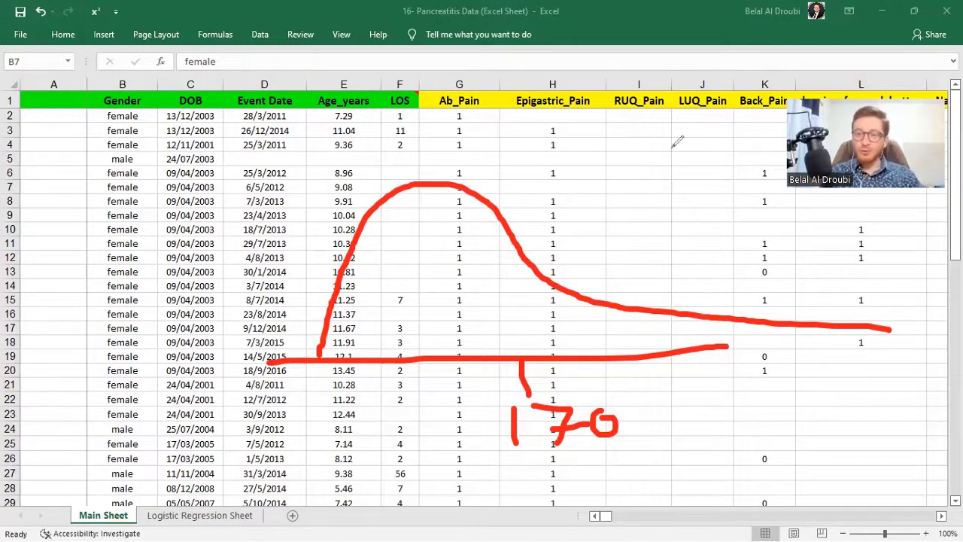
{"action": "key", "text": "e"}
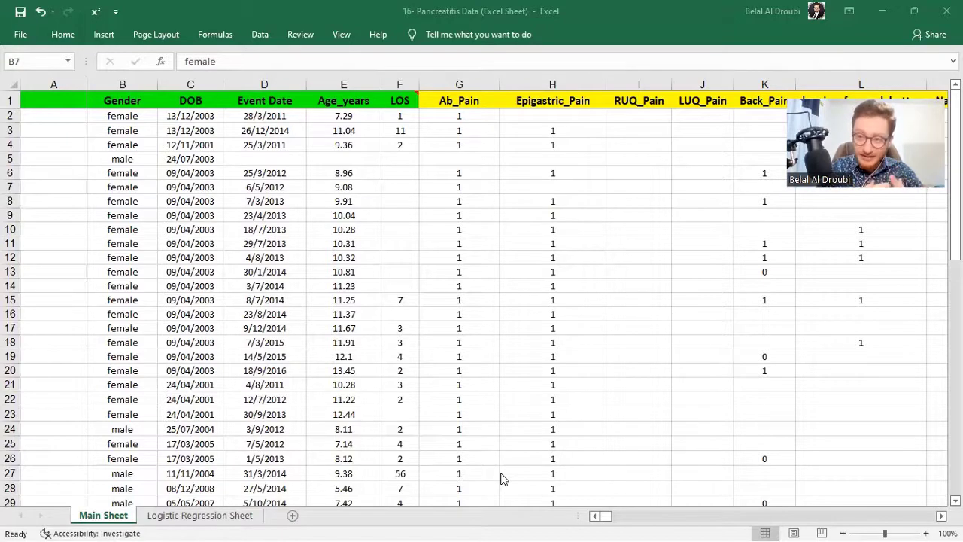
Examine the blank cells in the LOS column and the missing Event Date in row 5
{"action": "key", "text": "alt+Tab"}
{"action": "left_click", "coordinate": [398, 245]}
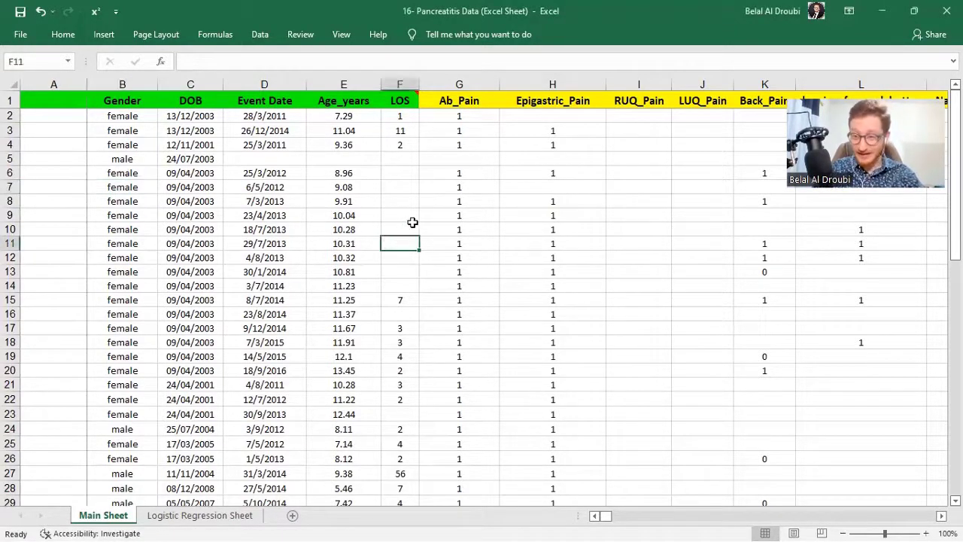
{"action": "mouse_move", "coordinate": [399, 159]}
{"action": "left_mouse_down"}
{"action": "mouse_move", "coordinate": [397, 283]}
{"action": "mouse_move", "coordinate": [408, 157]}
{"action": "mouse_move", "coordinate": [362, 161]}
{"action": "mouse_move", "coordinate": [399, 228]}
{"action": "mouse_move", "coordinate": [397, 275]}
{"action": "mouse_move", "coordinate": [372, 280]}
{"action": "mouse_move", "coordinate": [410, 156]}
{"action": "left_mouse_up"}
{"action": "left_click", "coordinate": [408, 156]}
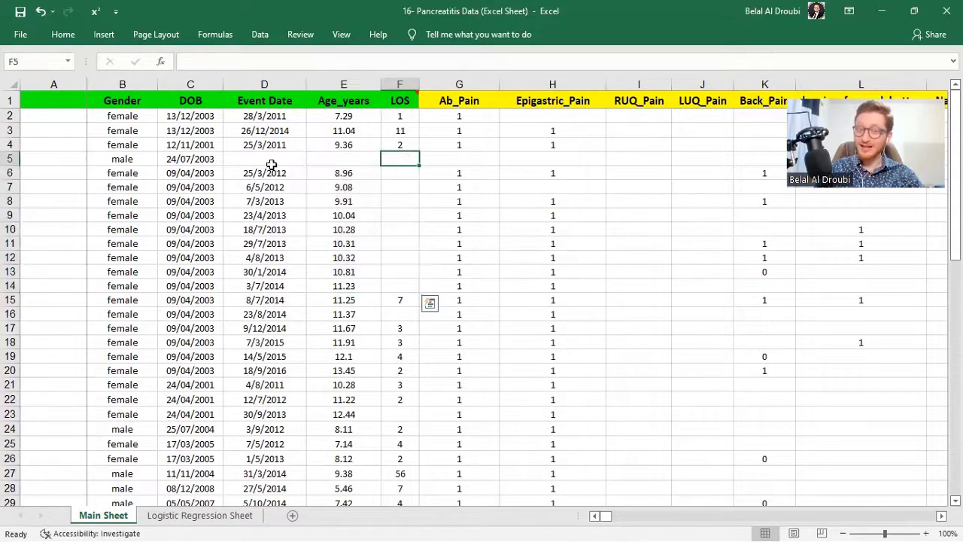
{"action": "left_click_drag", "start_coordinate": [243, 163], "coordinate": [389, 158]}
{"action": "left_click", "coordinate": [390, 157]}
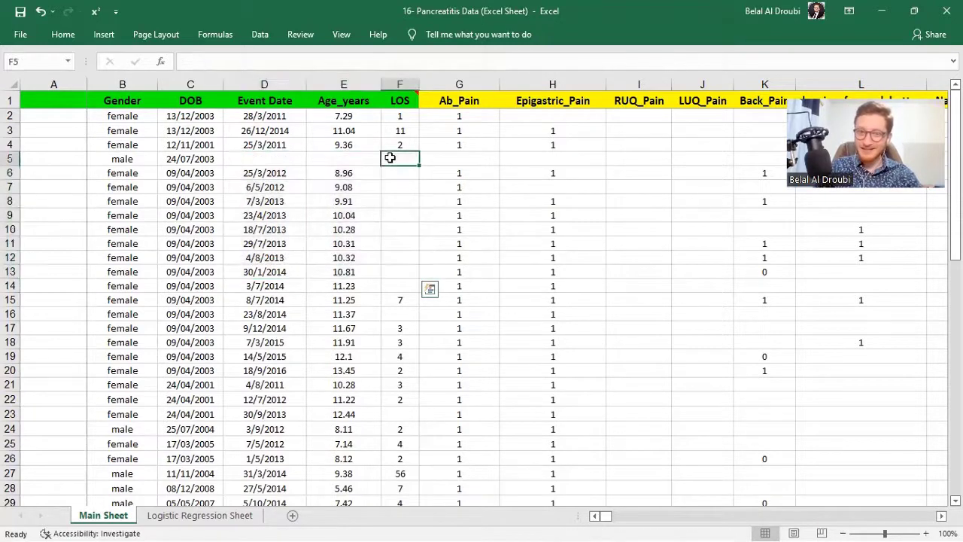
{"action": "key", "text": "alt+Tab"}
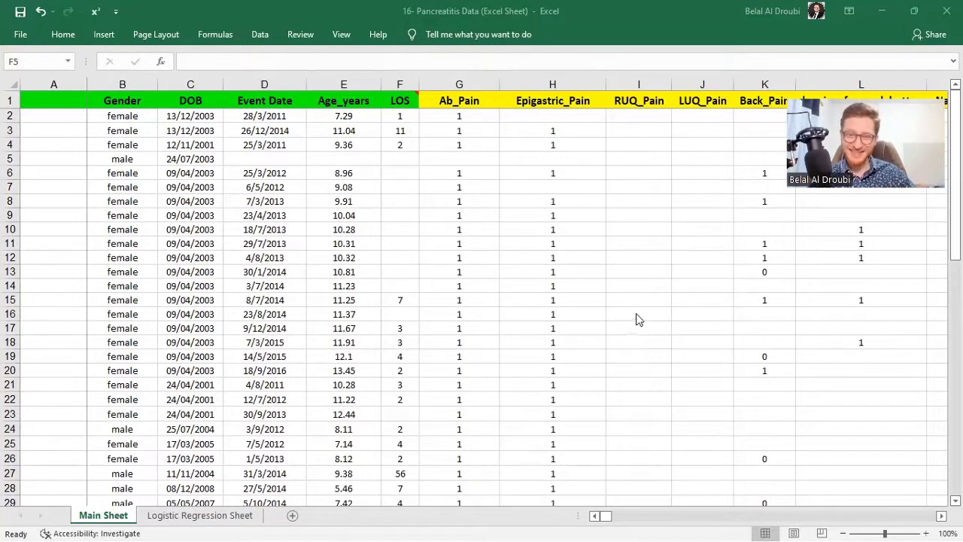
{"action": "mouse_move", "coordinate": [406, 286]}
{"action": "left_mouse_down"}
{"action": "mouse_move", "coordinate": [279, 172]}
{"action": "mouse_move", "coordinate": [279, 157]}
{"action": "mouse_move", "coordinate": [404, 281]}
{"action": "left_mouse_up"}
{"action": "left_click", "coordinate": [404, 281]}
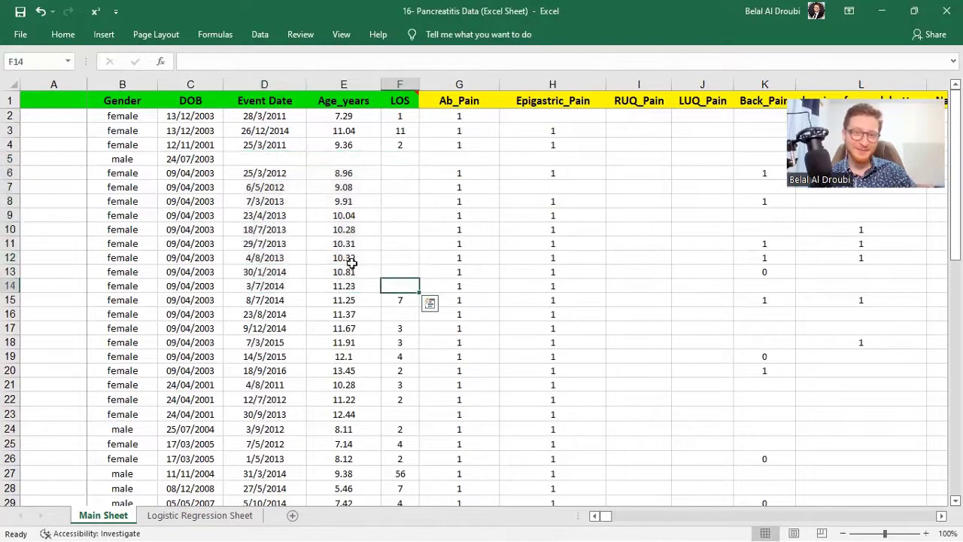
{"action": "left_click_drag", "start_coordinate": [351, 262], "coordinate": [286, 158]}
{"action": "mouse_move", "coordinate": [286, 158]}
{"action": "left_mouse_down"}
{"action": "mouse_move", "coordinate": [406, 198]}
{"action": "mouse_move", "coordinate": [396, 291]}
{"action": "mouse_move", "coordinate": [394, 281]}
{"action": "mouse_move", "coordinate": [369, 282]}
{"action": "mouse_move", "coordinate": [395, 293]}
{"action": "mouse_move", "coordinate": [264, 187]}
{"action": "mouse_move", "coordinate": [275, 161]}
{"action": "left_mouse_up"}
{"action": "left_click", "coordinate": [396, 286]}
{"action": "left_click", "coordinate": [275, 159]}
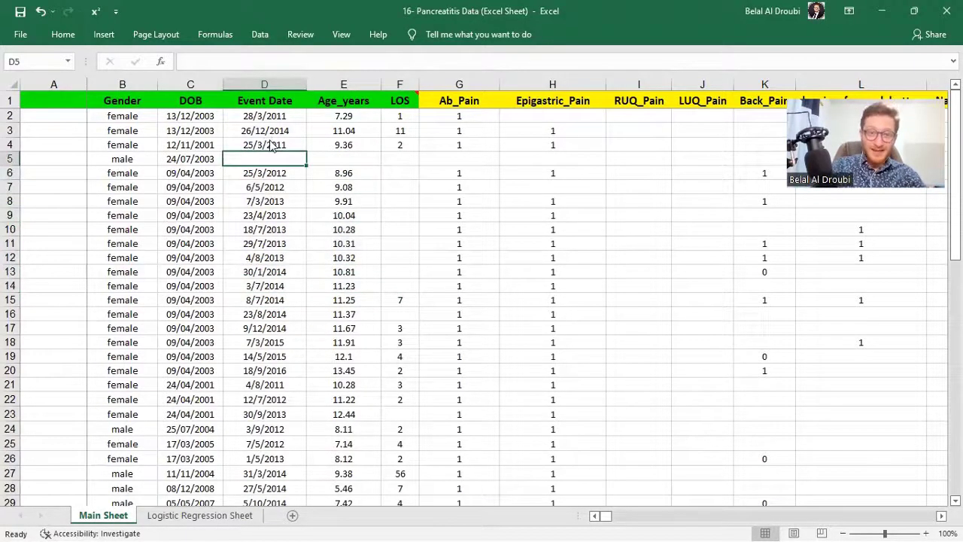
Minimize the workbook and the recordings folder, and open the Research folder from the desktop
{"action": "key", "text": "alt+Tab"}
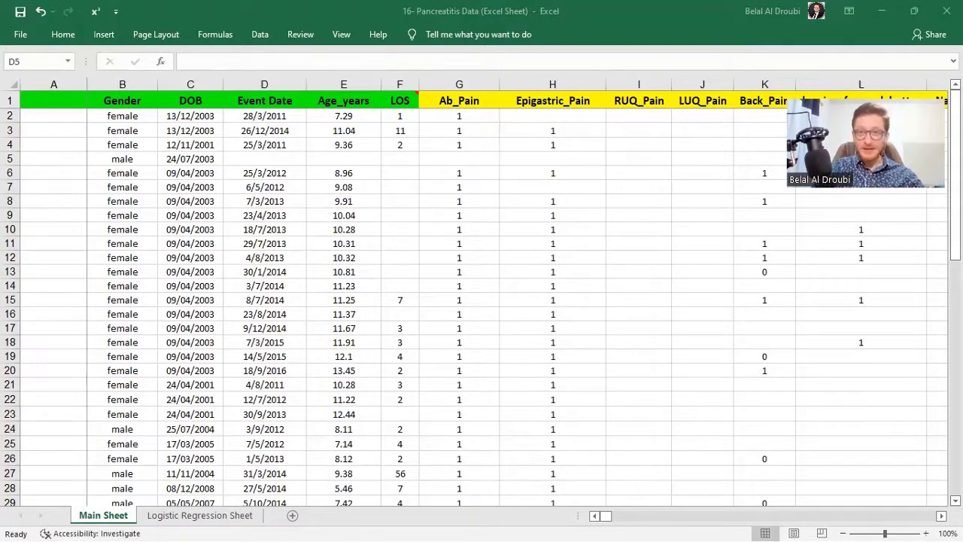
{"action": "left_click", "coordinate": [882, 11]}
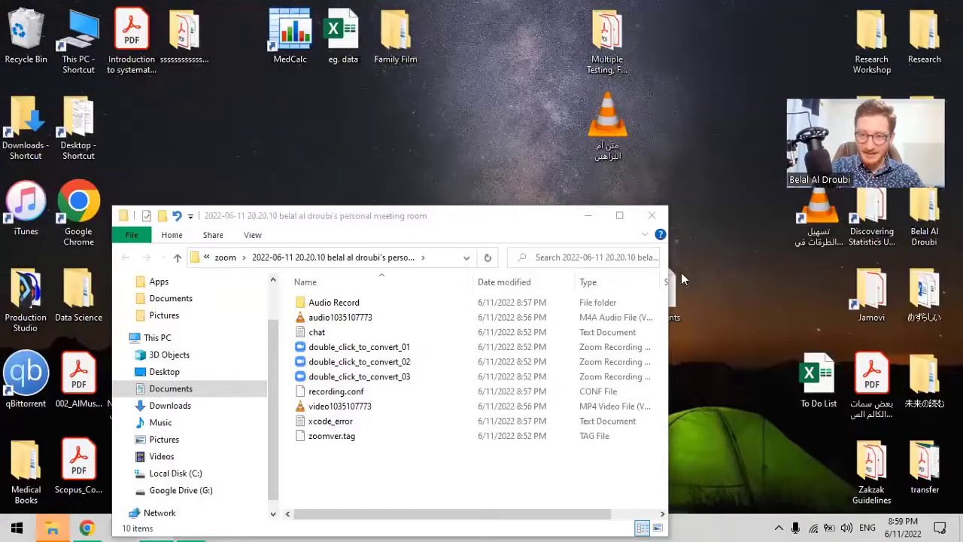
{"action": "left_click", "coordinate": [588, 215]}
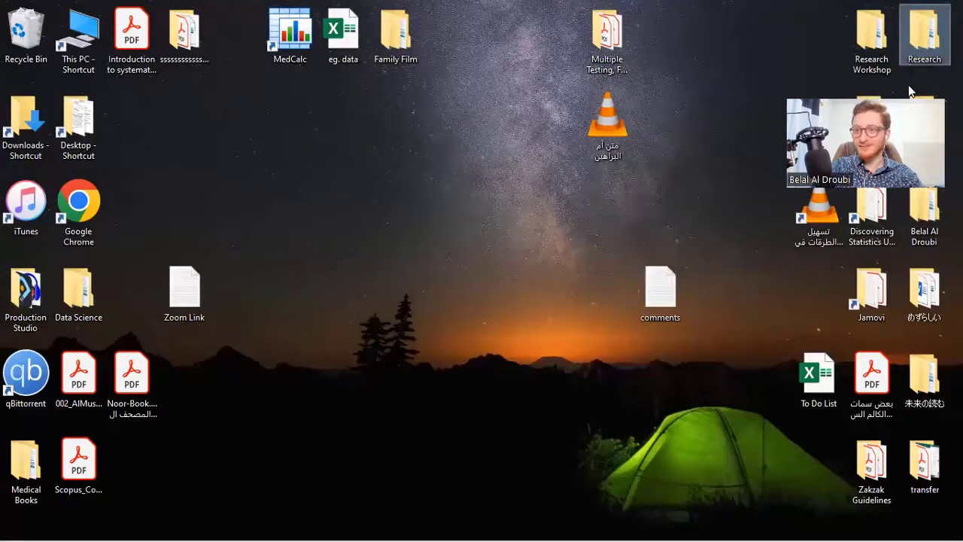
{"action": "double_click", "coordinate": [930, 20]}
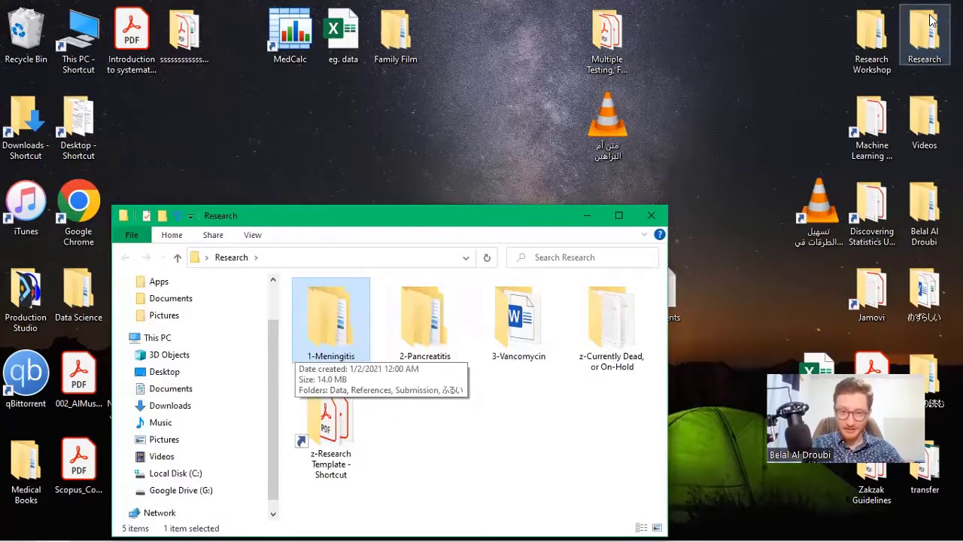
Look through the contents of the z-Currently Dead, or On-Hold folder and return to the Research folder
{"action": "key", "text": "Right"}
{"action": "key", "text": "Right"}
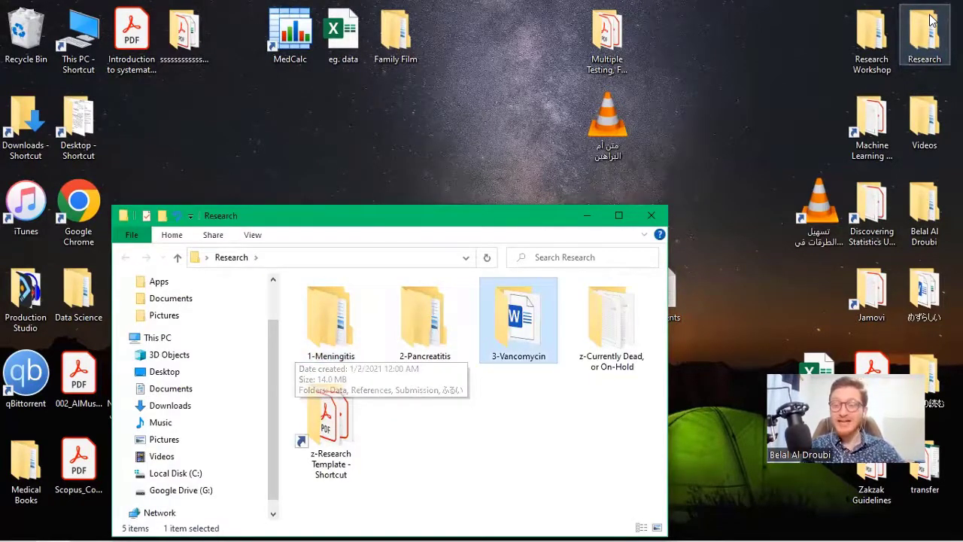
{"action": "key", "text": "Right"}
{"action": "key", "text": "Return"}
{"action": "key", "text": "Down"}
{"action": "key", "text": "Down"}
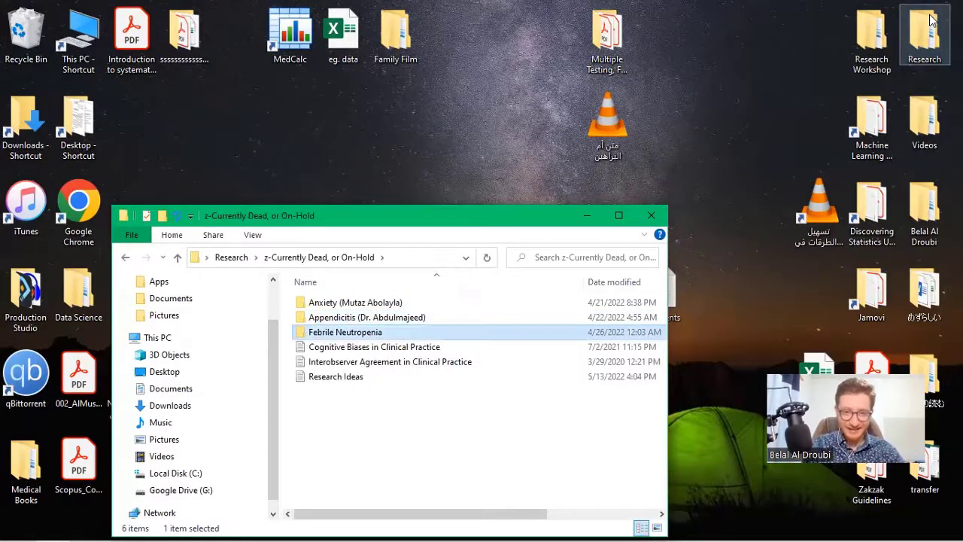
{"action": "key", "text": "BackSpace"}
Open the z-Research Template folder through its shortcut and select the Others subfolder
{"action": "key", "text": "Right"}
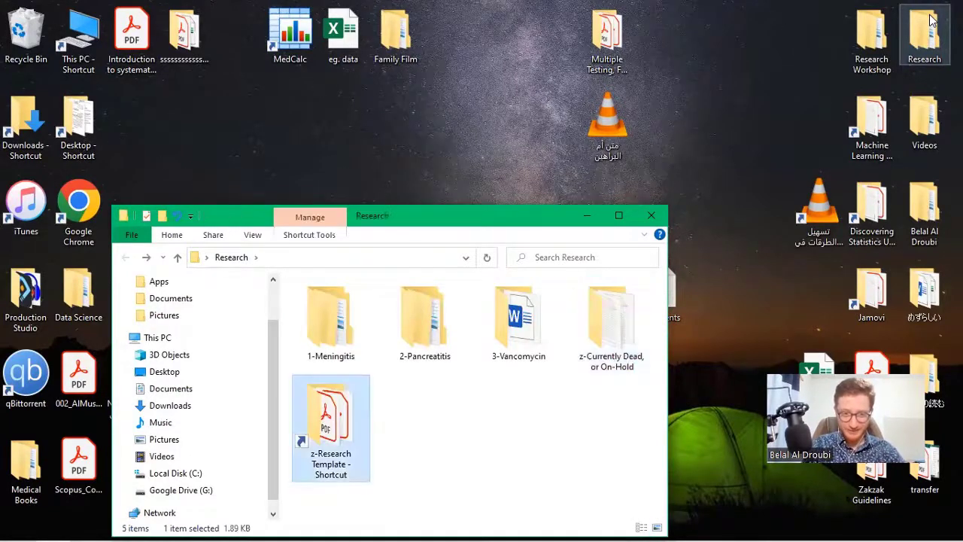
{"action": "key", "text": "Return"}
{"action": "key", "text": "Down"}
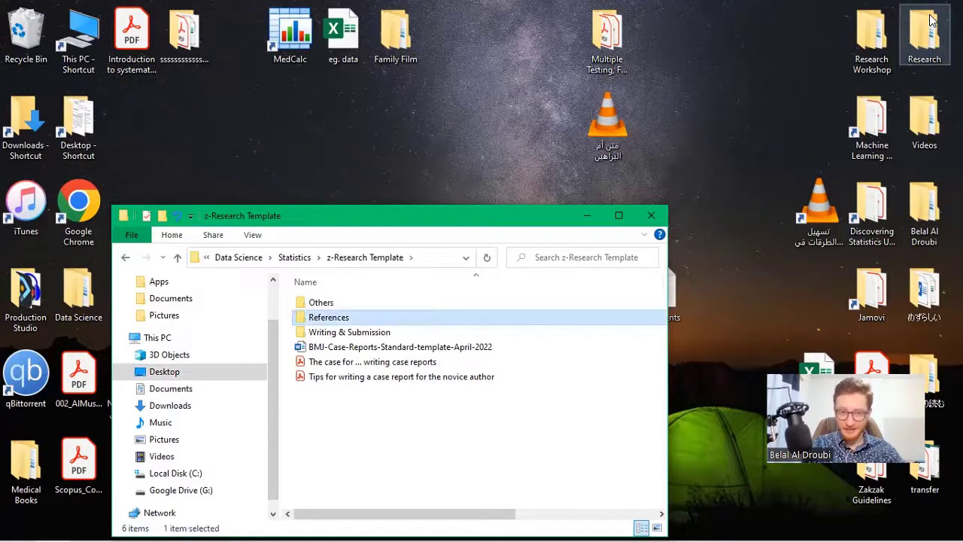
{"action": "key", "text": "Down"}
{"action": "key", "text": "Up"}
{"action": "key", "text": "Up"}
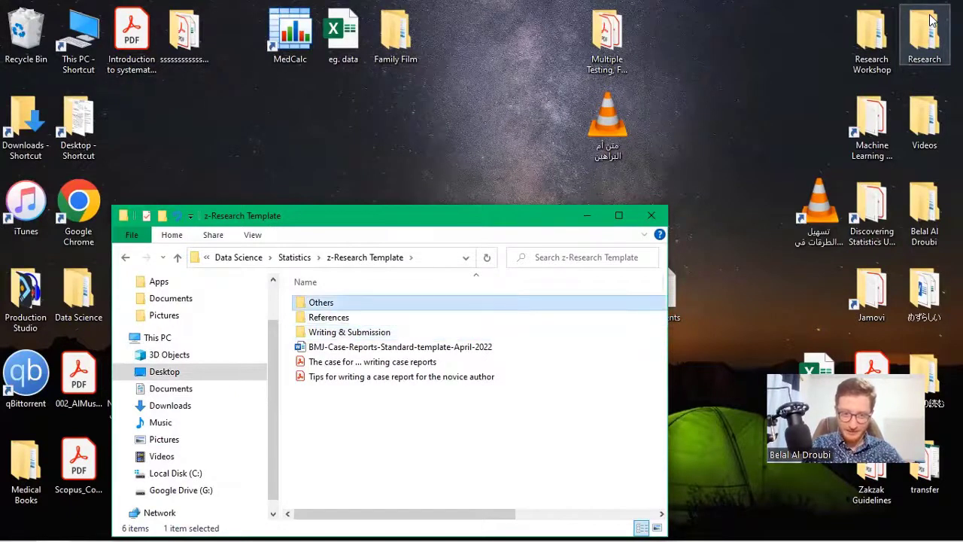
Enter the Others folder and open the Data Collection Sheet workbook in Excel
{"action": "key", "text": "Return"}
{"action": "key", "text": "Down"}
{"action": "key", "text": "Down"}
{"action": "key", "text": "Up"}
{"action": "key", "text": "Up"}
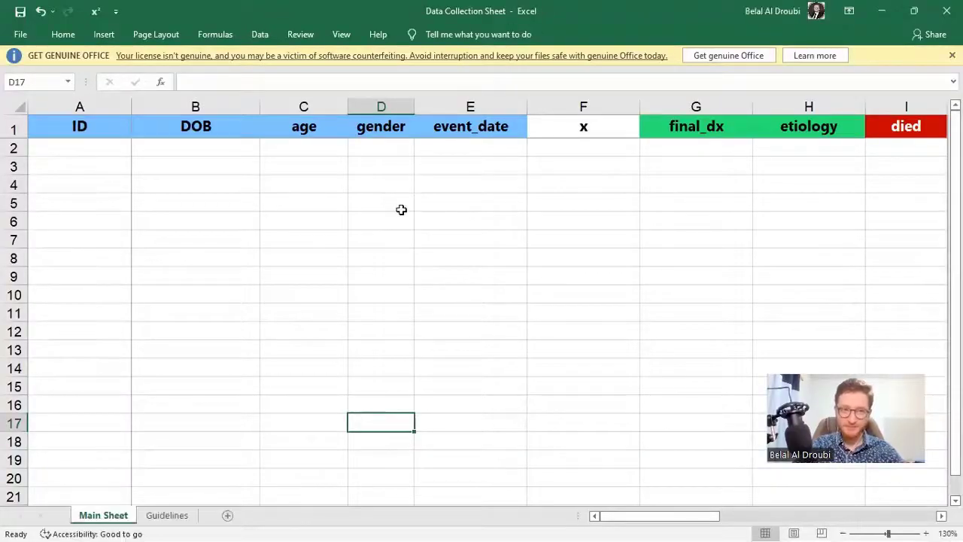
Insert a blank column before the x column and undo the insertion
{"action": "scroll", "coordinate": [411, 215], "scroll_direction": "down", "scroll_amount": 3}
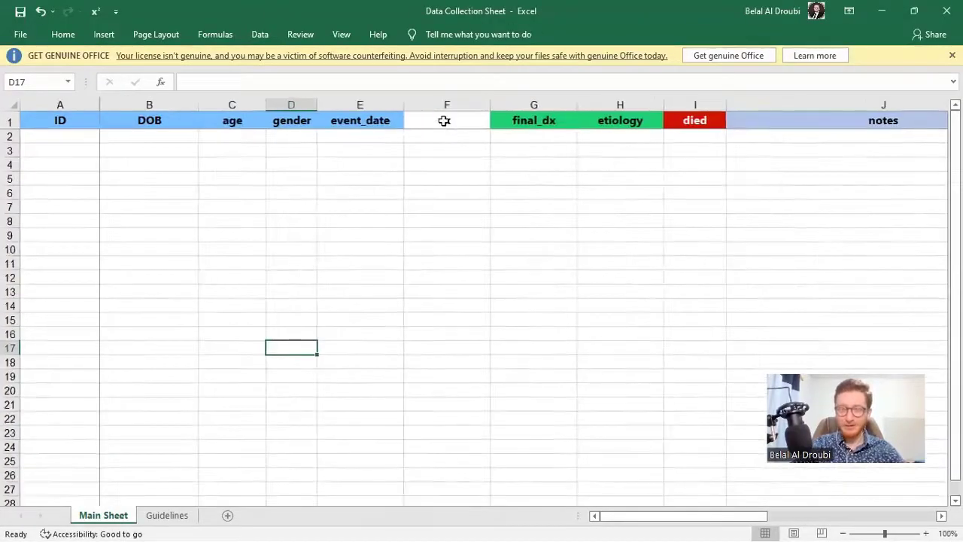
{"action": "mouse_move", "coordinate": [444, 121]}
{"action": "left_mouse_down"}
{"action": "mouse_move", "coordinate": [446, 150]}
{"action": "mouse_move", "coordinate": [446, 122]}
{"action": "left_mouse_up"}
{"action": "right_click", "coordinate": [447, 107]}
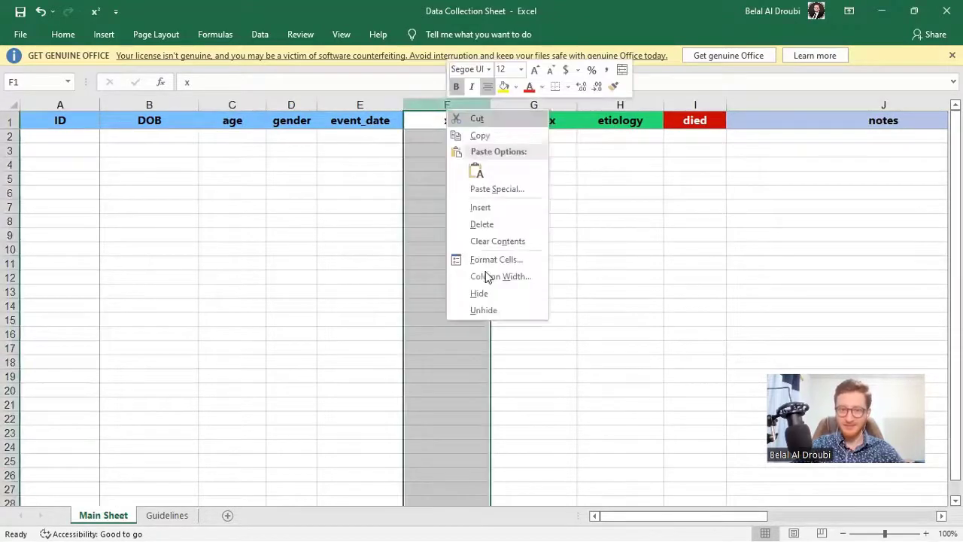
{"action": "left_click", "coordinate": [481, 208]}
{"action": "left_click", "coordinate": [465, 218]}
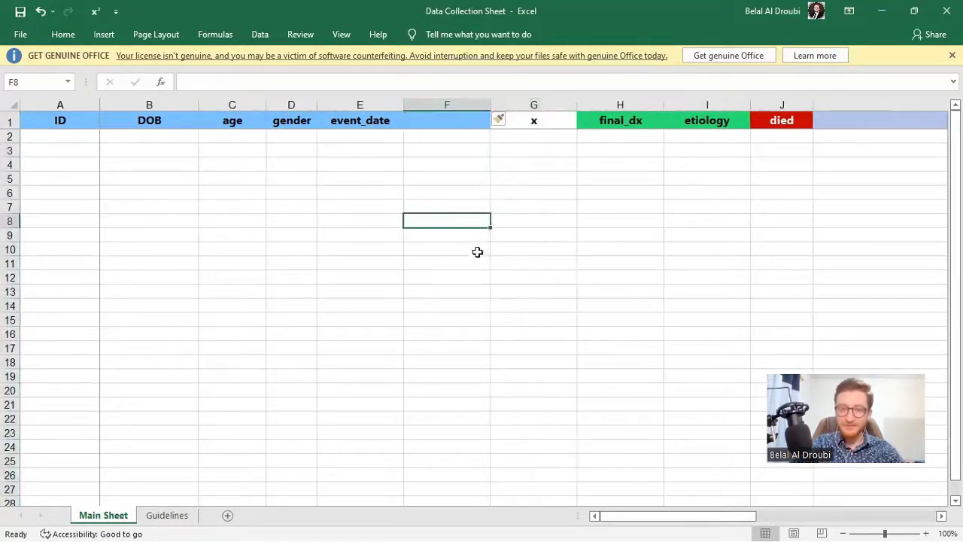
{"action": "key", "text": "ctrl+z"}
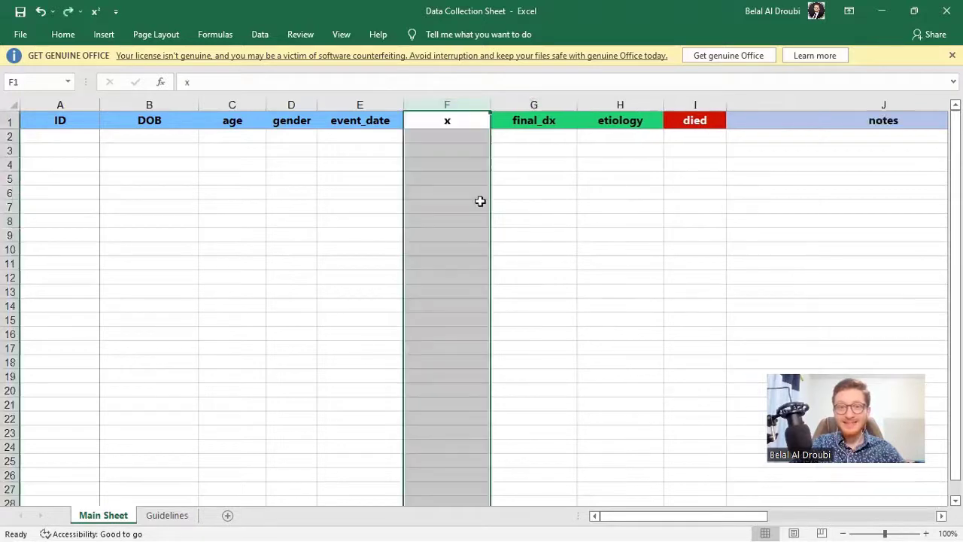
{"action": "left_click", "coordinate": [481, 201]}
Fill row 2 with the sample entries aas for ID, s for DOB and ss for age
{"action": "scroll", "coordinate": [45, 144], "scroll_direction": "up", "scroll_amount": 1}
{"action": "left_click", "coordinate": [62, 146]}
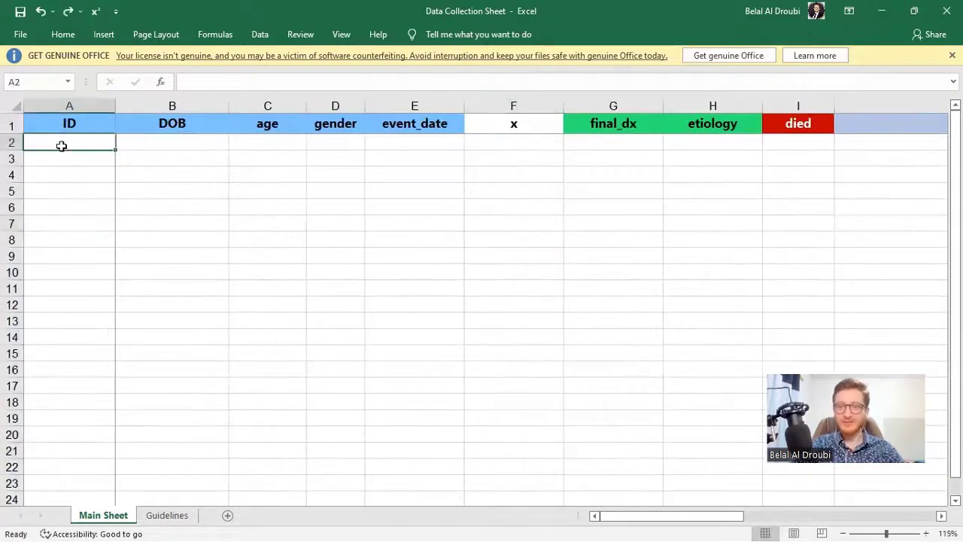
{"action": "type", "text": "aas"}
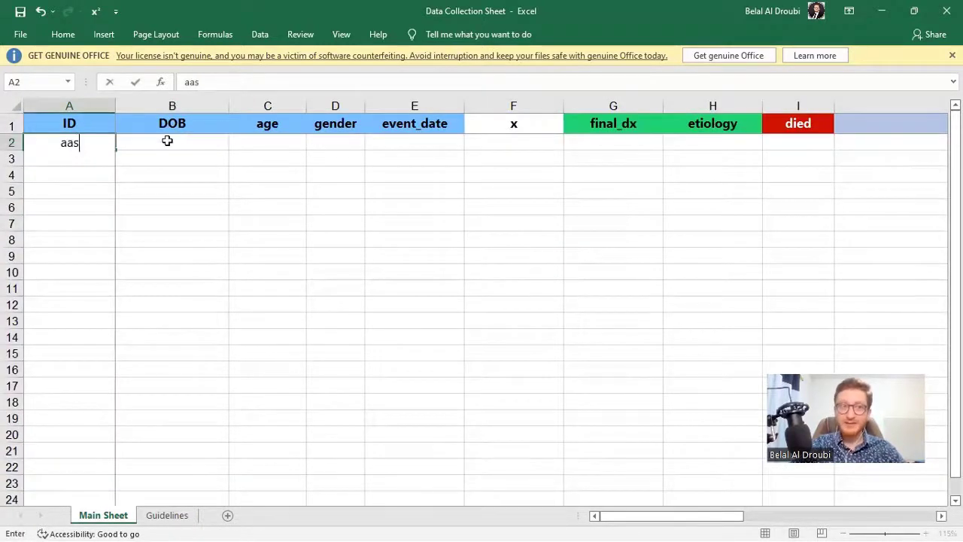
{"action": "left_click", "coordinate": [167, 141]}
{"action": "type", "text": "s"}
{"action": "left_click", "coordinate": [261, 151]}
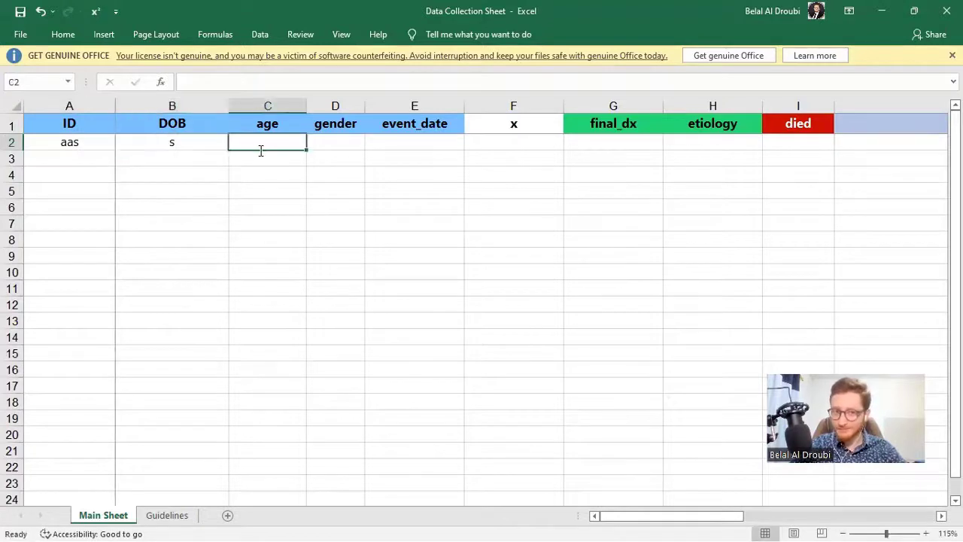
{"action": "type", "text": "ss"}
{"action": "left_click", "coordinate": [269, 188]}
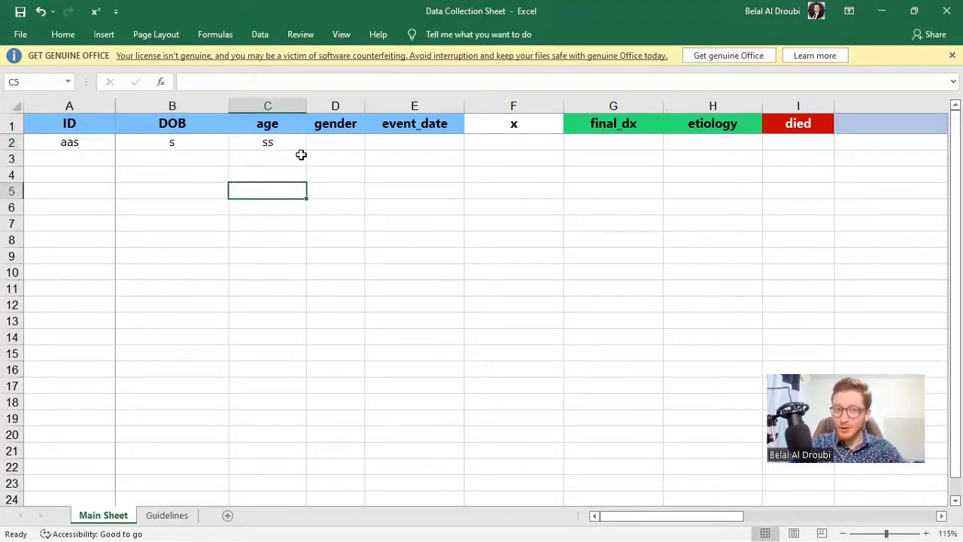
Enter male as the gender in row 2 and select the event_date cell beside it
{"action": "left_click", "coordinate": [340, 140]}
{"action": "type", "text": "m,a"}
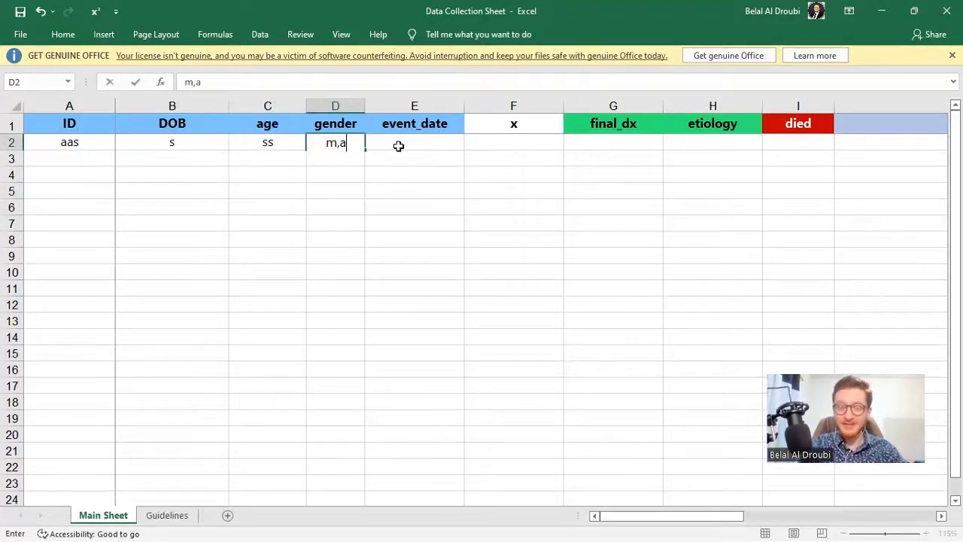
{"action": "key", "text": "BackSpace"}
{"action": "key", "text": "BackSpace"}
{"action": "type", "text": "ale"}
{"action": "key", "text": "Return"}
{"action": "left_click", "coordinate": [398, 146]}
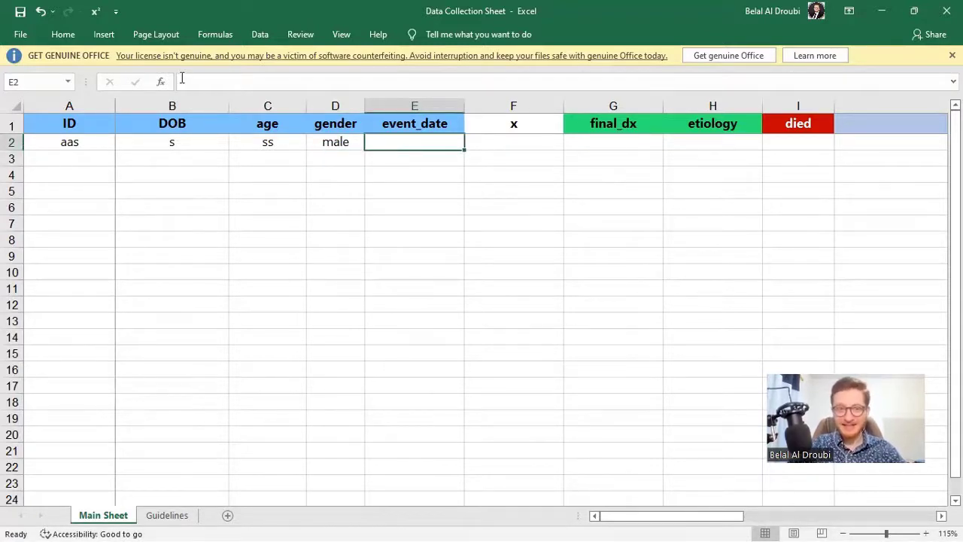
Clear the sample ID, DOB, age and gender entries from row 2
{"action": "left_click_drag", "start_coordinate": [60, 147], "coordinate": [317, 145]}
{"action": "key", "text": "Delete"}
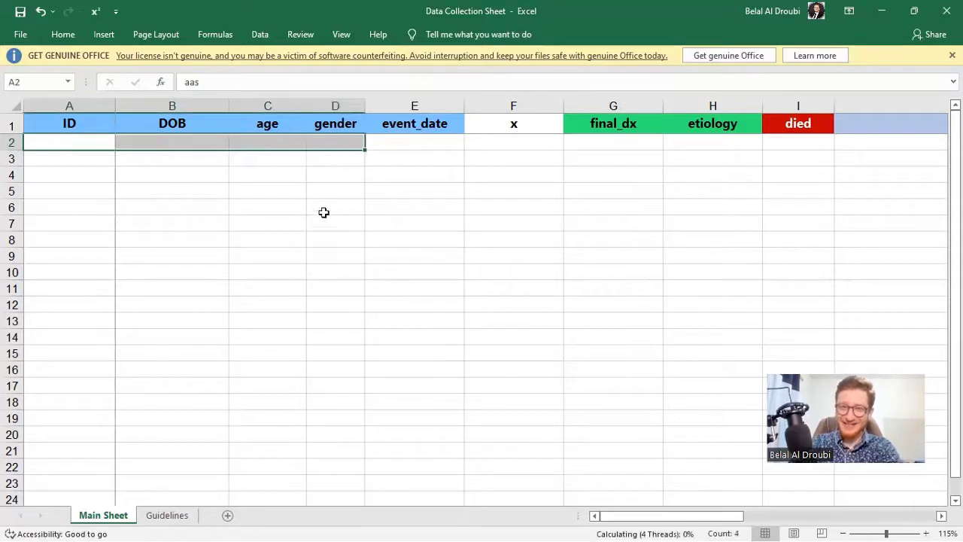
{"action": "left_click", "coordinate": [322, 218]}
{"action": "left_click", "coordinate": [256, 321]}
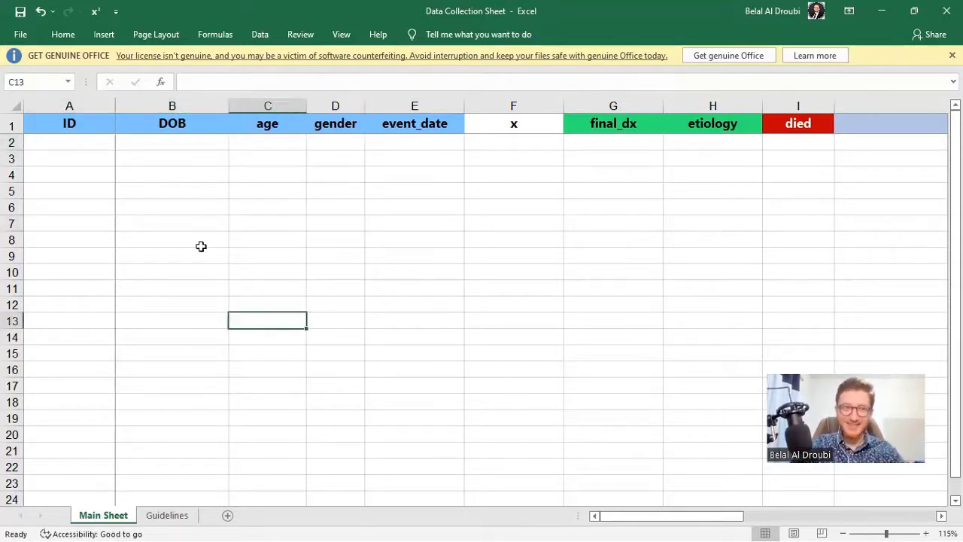
Enter a sample date in cell B2 of the DOB column
{"action": "left_click_drag", "start_coordinate": [183, 143], "coordinate": [200, 288]}
{"action": "left_click", "coordinate": [183, 144]}
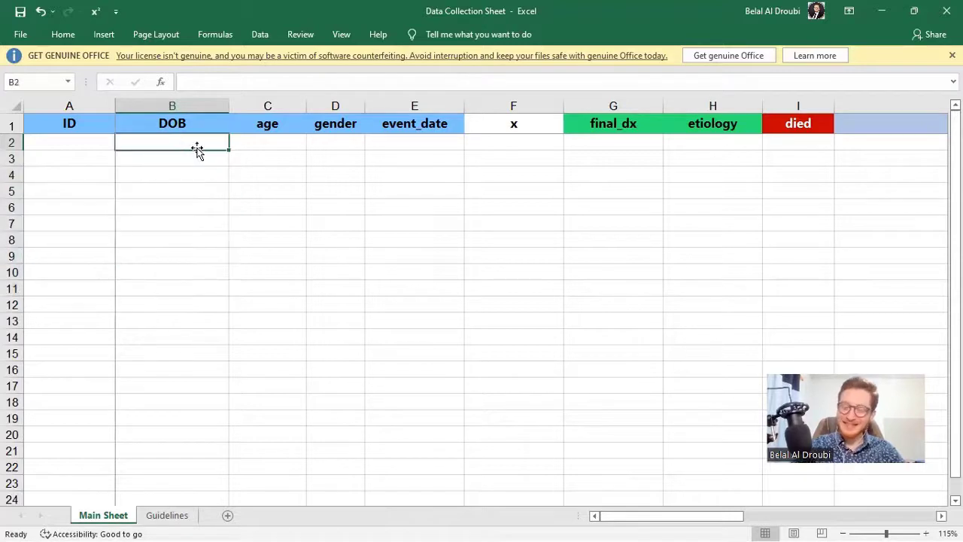
{"action": "type", "text": "1"}
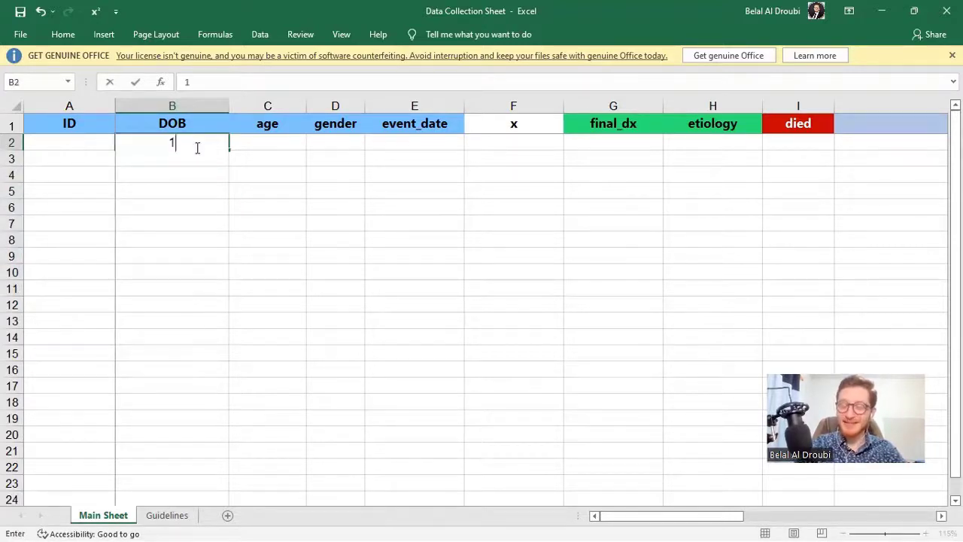
{"action": "type", "text": "0"}
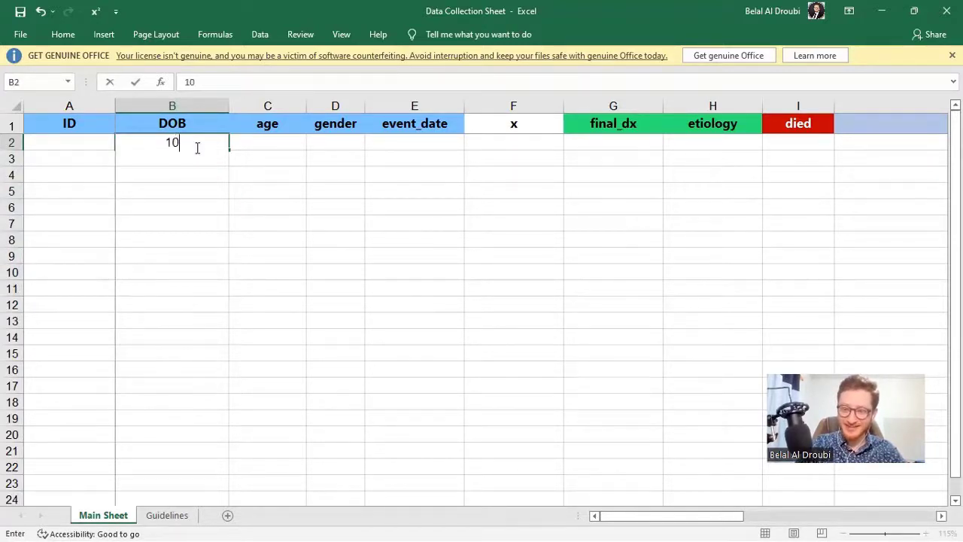
{"action": "type", "text": "/6/2022"}
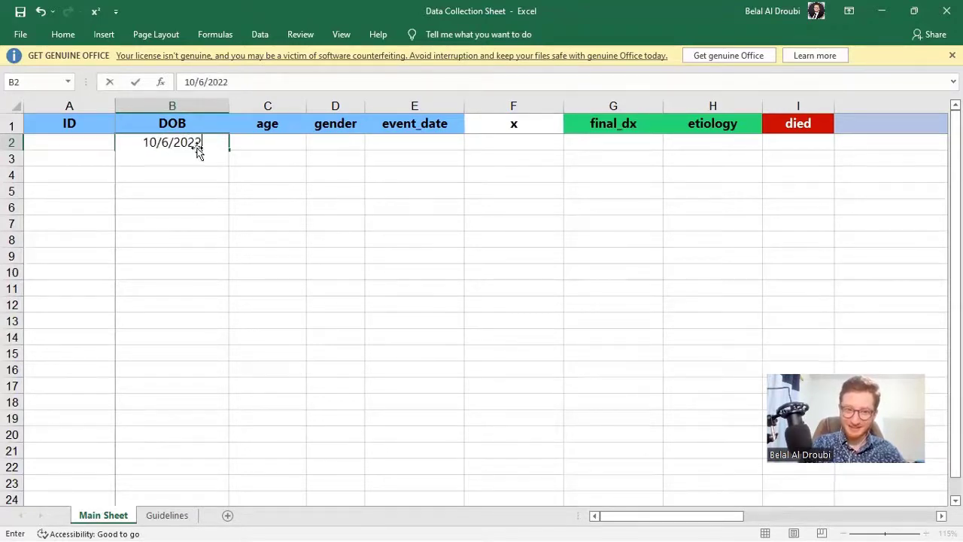
{"action": "key", "text": "Return"}
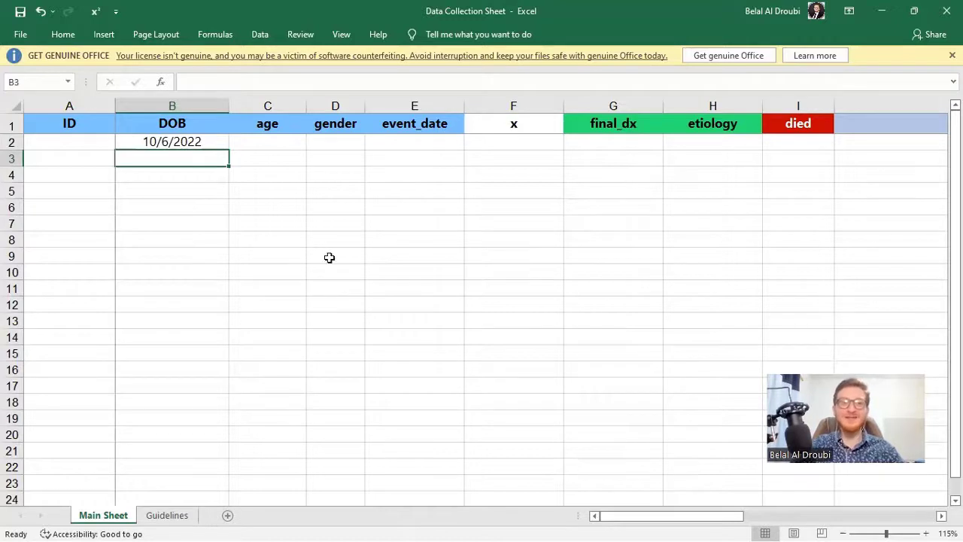
Enter a second sample date in B3, swapping the first two numbers of the date in B2
{"action": "left_click", "coordinate": [155, 142]}
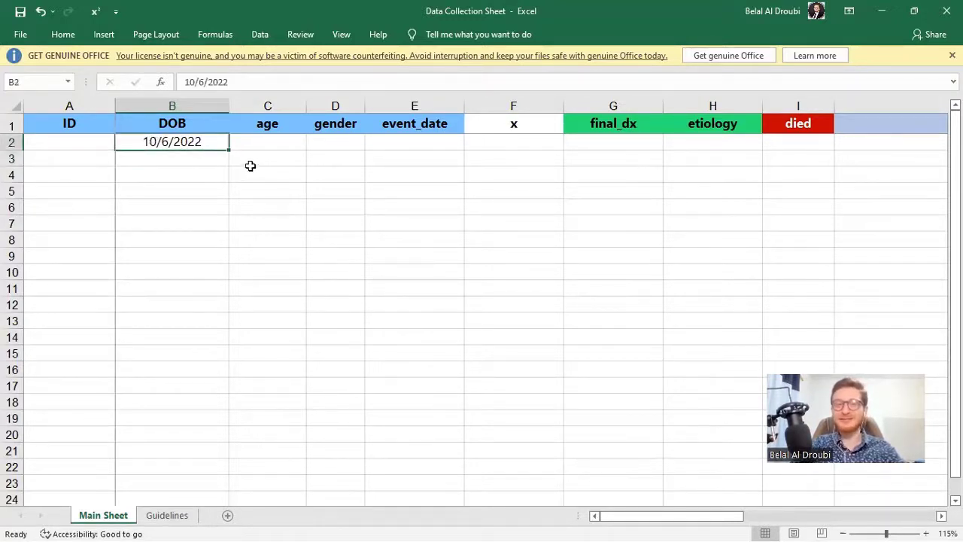
{"action": "left_click", "coordinate": [199, 165]}
{"action": "type", "text": "6/"}
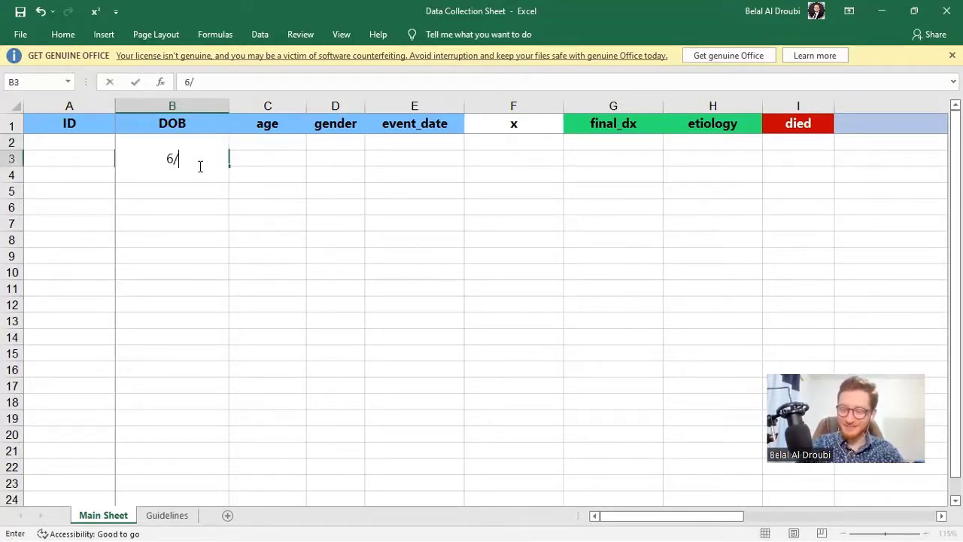
{"action": "type", "text": "10"}
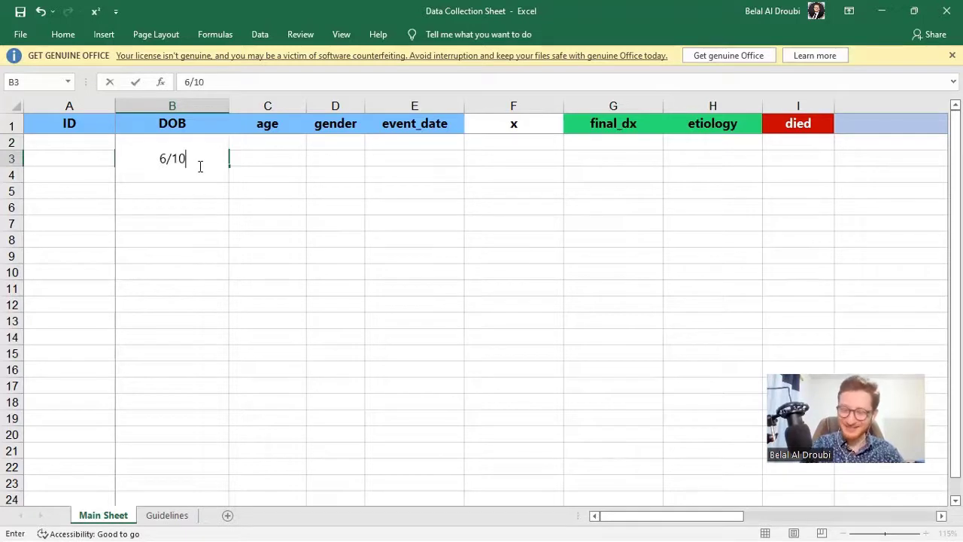
{"action": "type", "text": "/2022"}
{"action": "key", "text": "Return"}
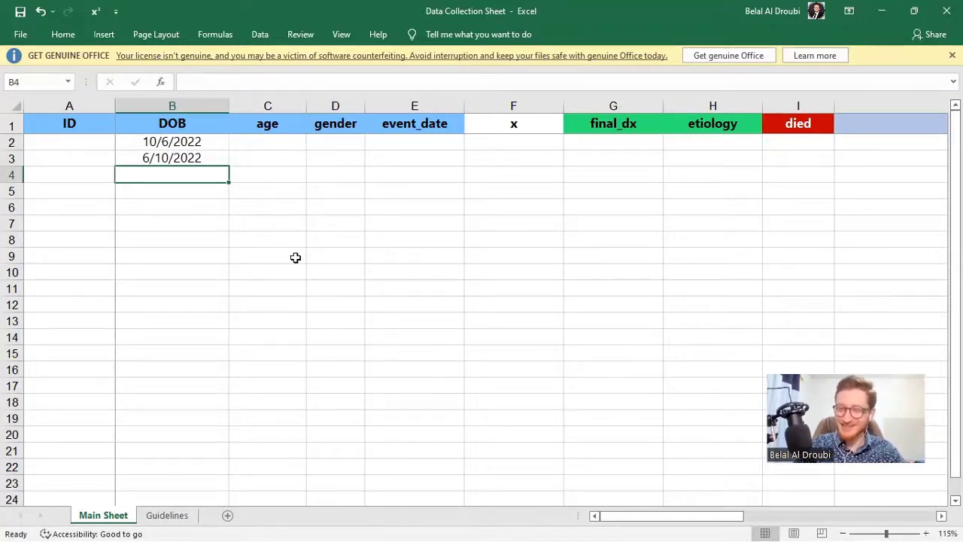
Dismiss the Get Genuine Office notice and clear both sample dates from the DOB column
{"action": "left_click", "coordinate": [952, 54]}
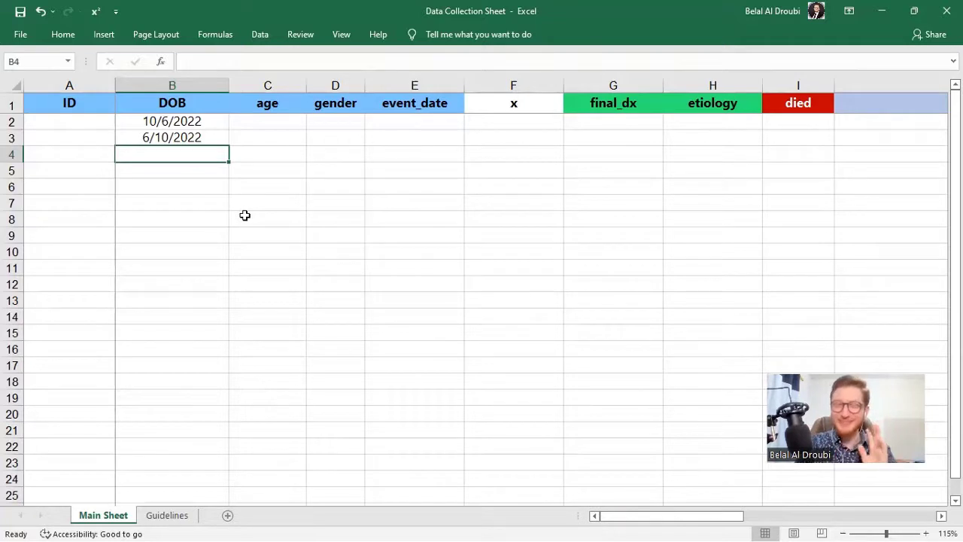
{"action": "key", "text": "Up"}
{"action": "key", "text": "Up"}
{"action": "key", "text": "Up"}
{"action": "key", "text": "Down"}
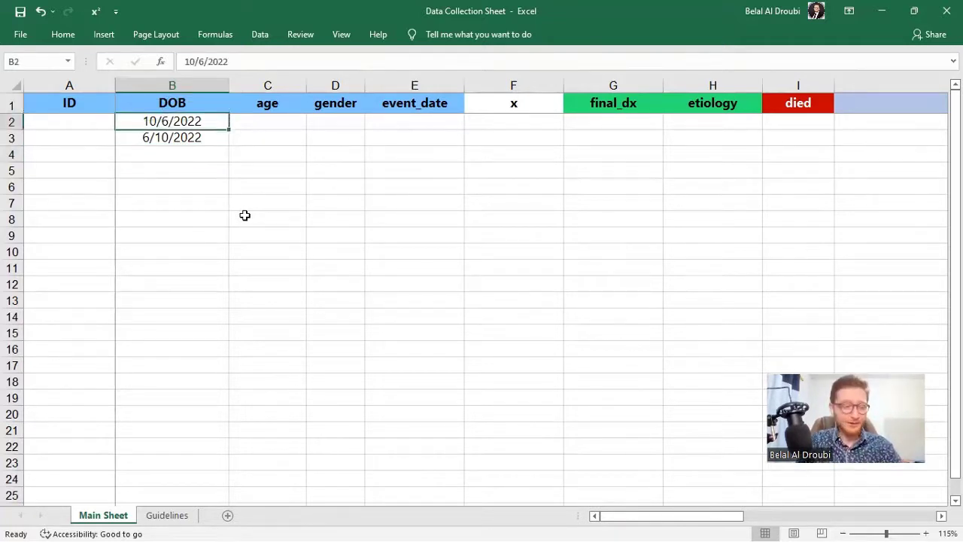
{"action": "key", "text": "shift+Down"}
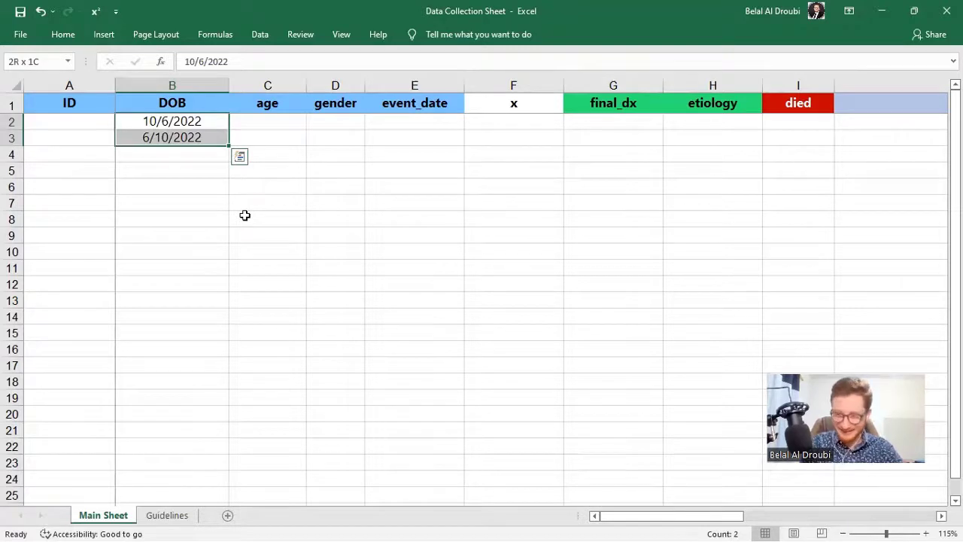
{"action": "key", "text": "Delete"}
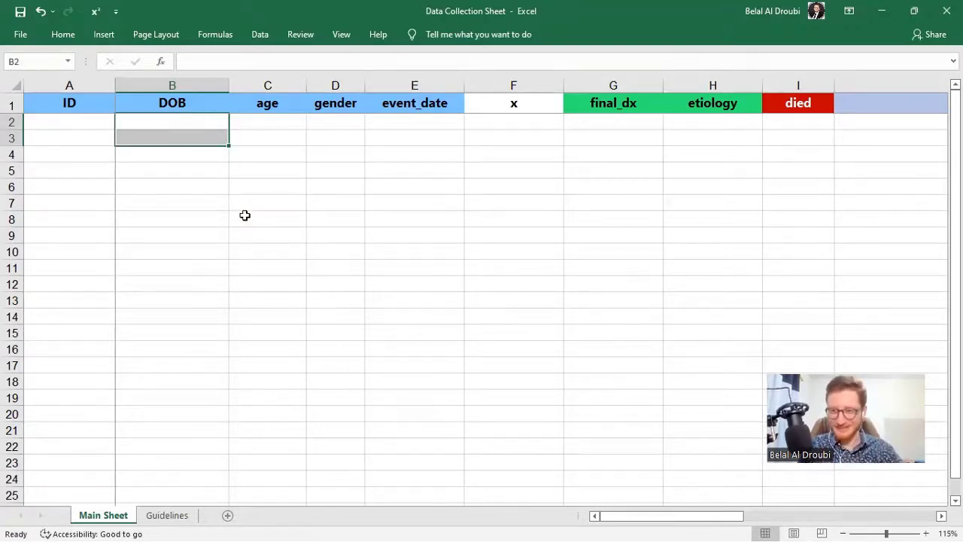
{"action": "key", "text": "ctrl+Down"}
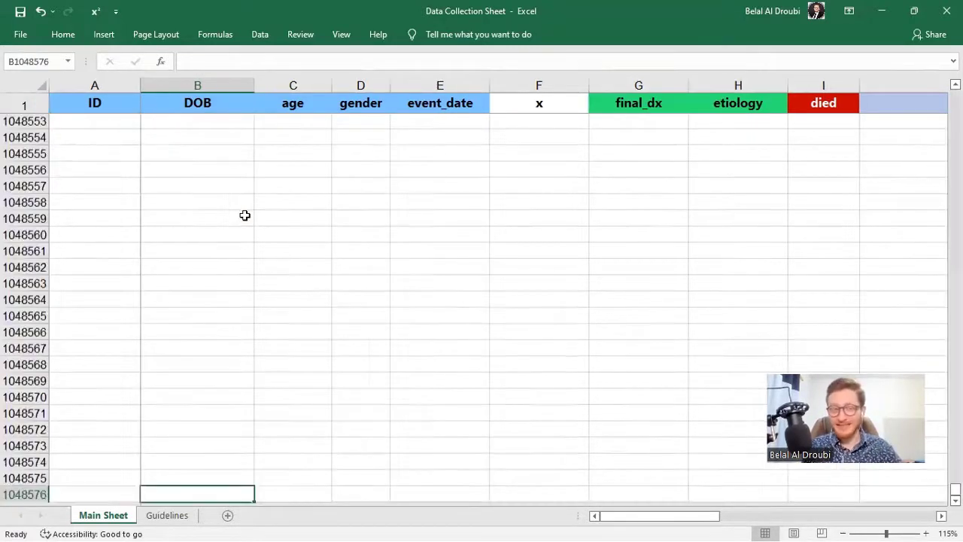
{"action": "key", "text": "Up"}
{"action": "key", "text": "ctrl+Up"}
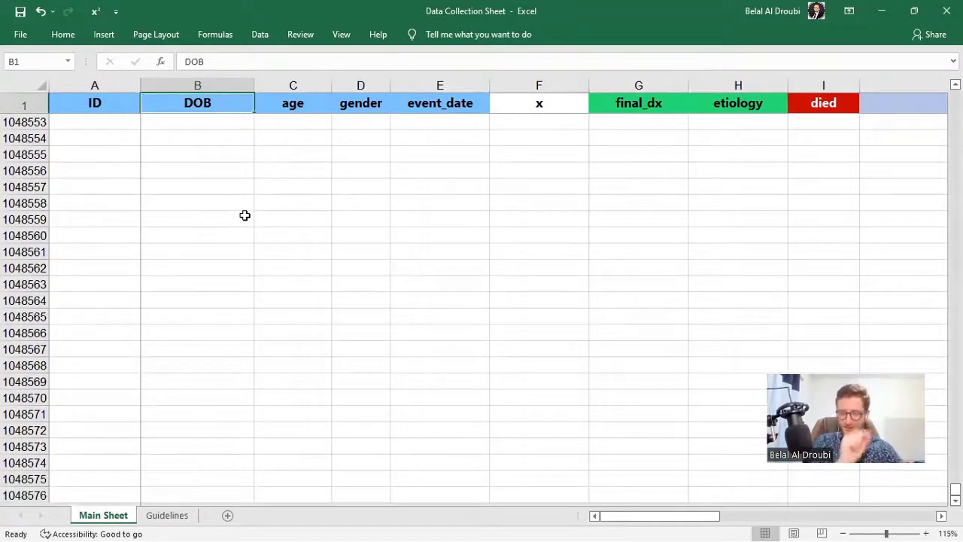
{"action": "key", "text": "Down"}
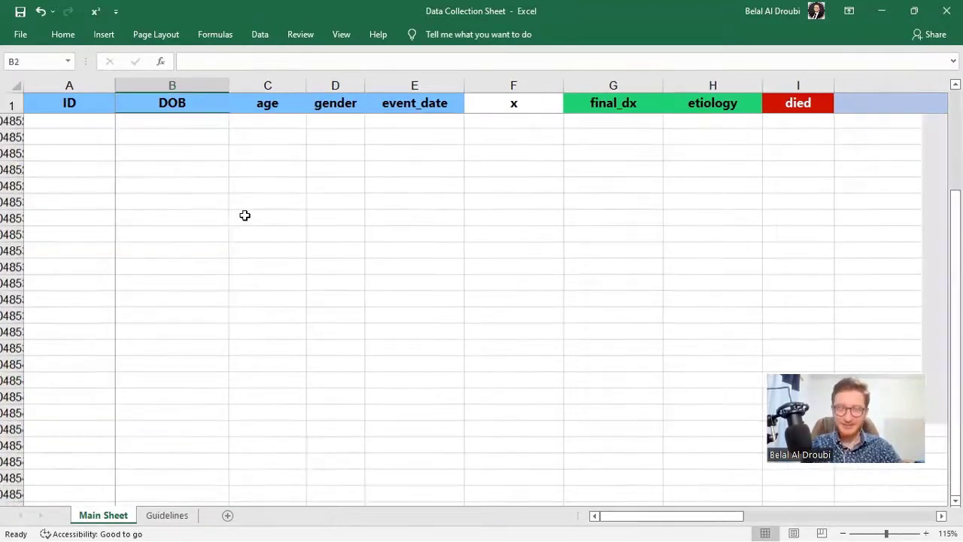
{"action": "key", "text": "Down"}
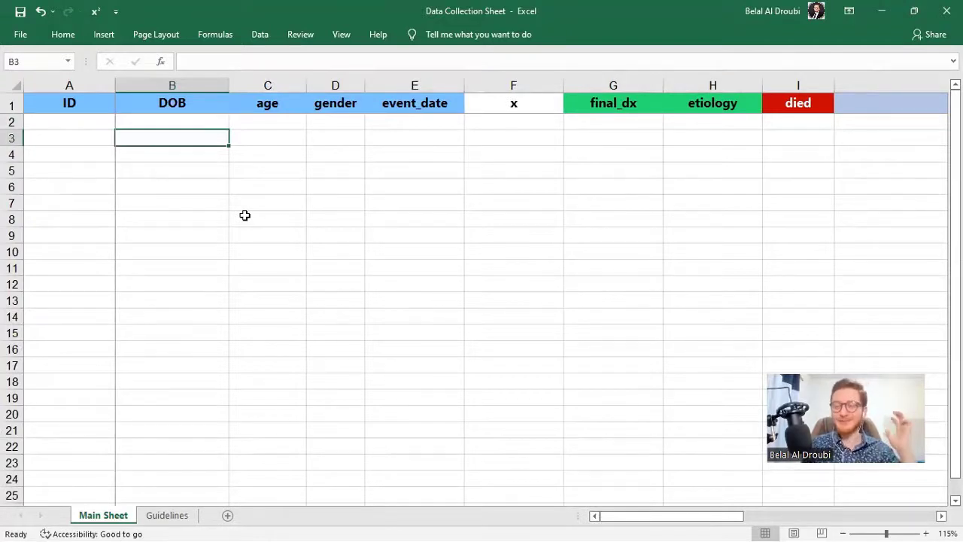
{"action": "key", "text": "Down"}
{"action": "key", "text": "Up"}
{"action": "key", "text": "Up"}
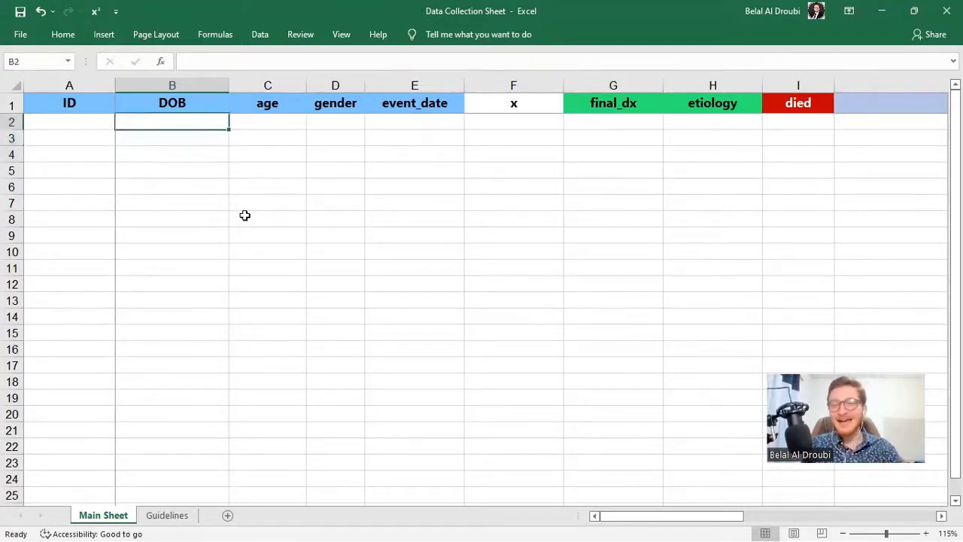
{"action": "key", "text": "Down"}
{"action": "key", "text": "Up"}
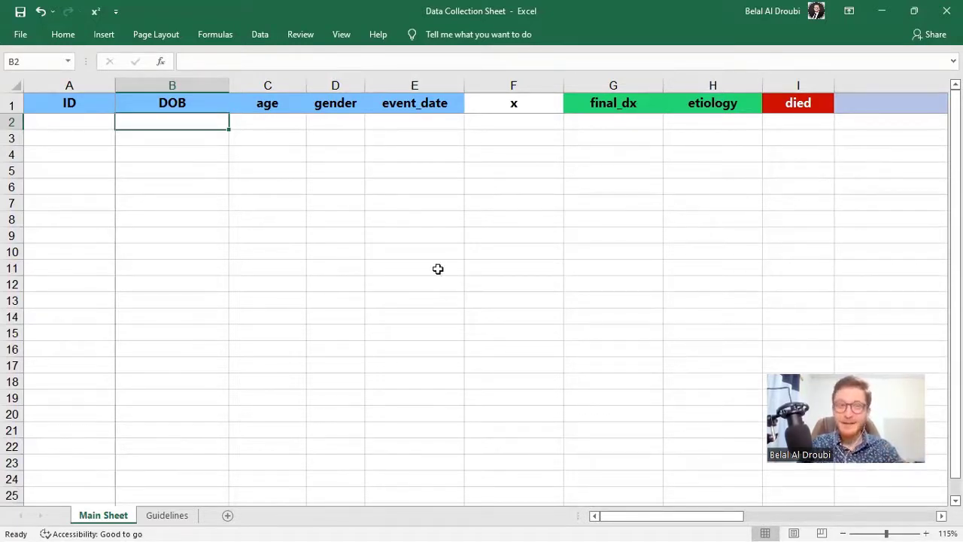
{"action": "left_click", "coordinate": [393, 269]}
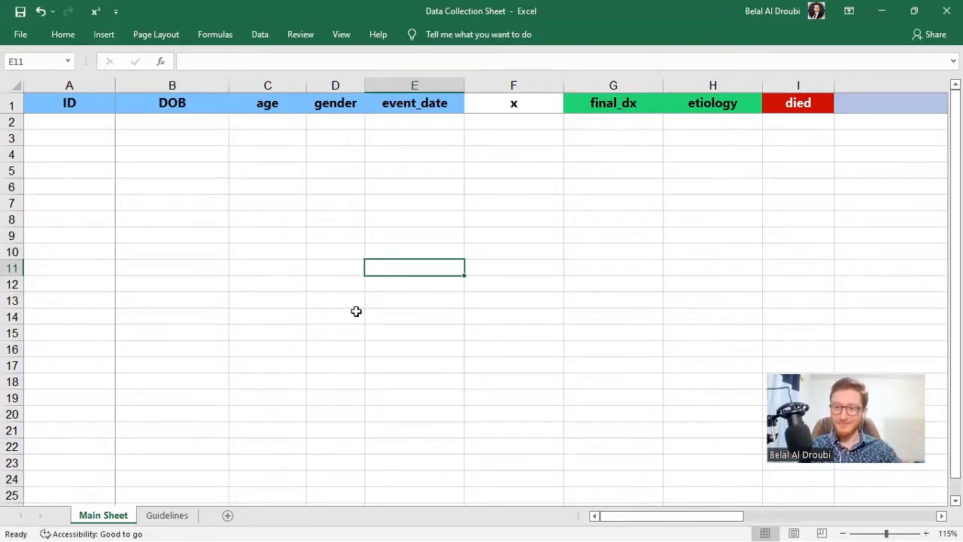
Enter 2 in cell B2 and 20 in cell B3 of the DOB column
{"action": "left_click", "coordinate": [194, 126]}
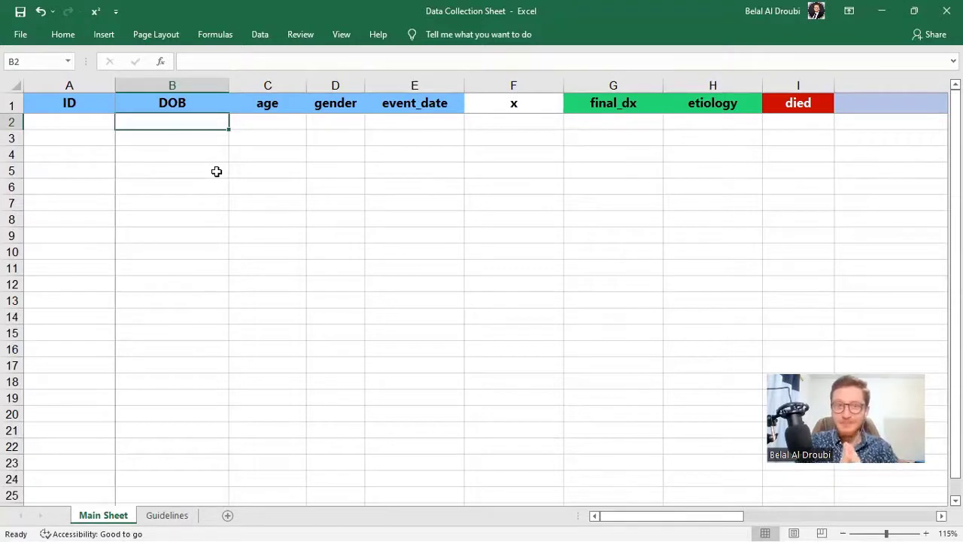
{"action": "type", "text": "2"}
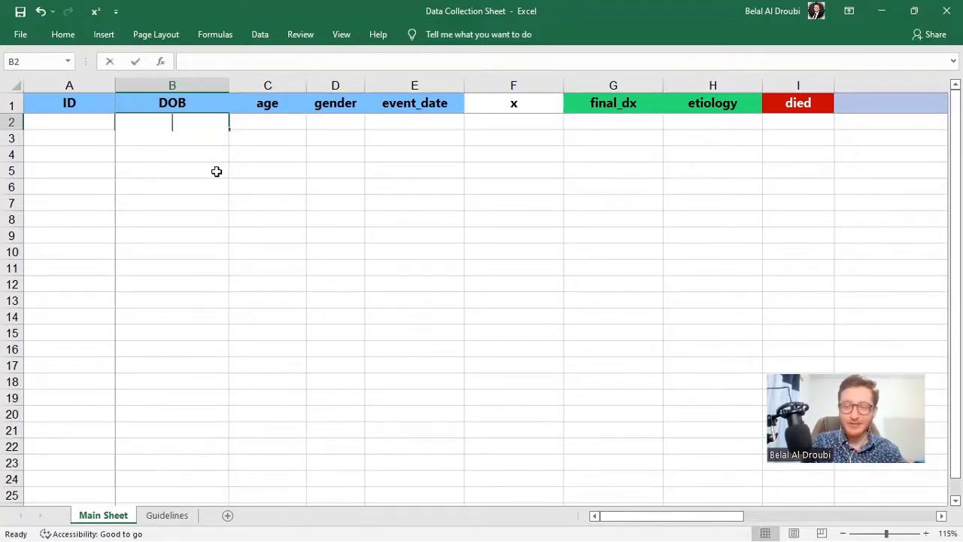
{"action": "key", "text": "Return"}
{"action": "type", "text": "20"}
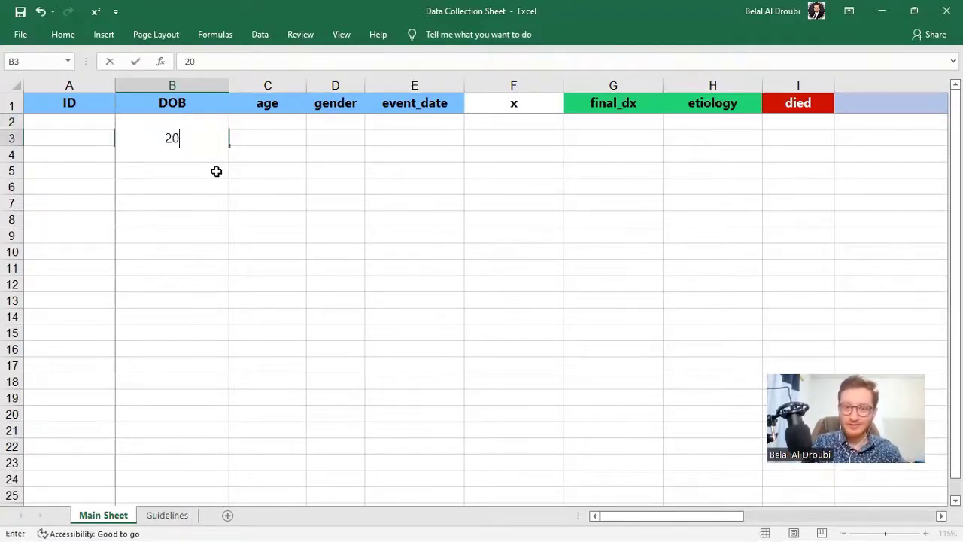
{"action": "key", "text": "Return"}
Clear the two sample numbers from cells B2 and B3 of the DOB column
{"action": "key", "text": "Up"}
{"action": "key", "text": "Up"}
{"action": "key", "text": "shift+Down"}
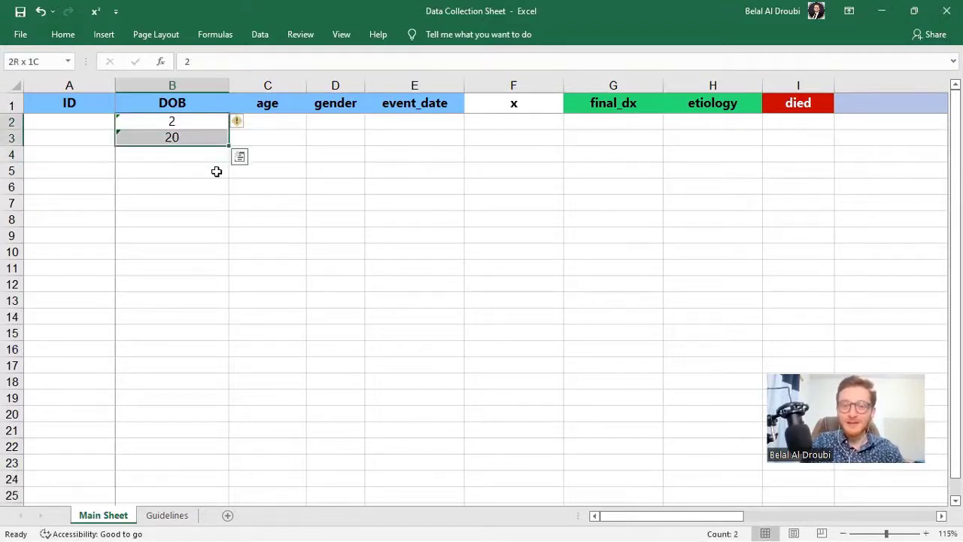
{"action": "key", "text": "Delete"}
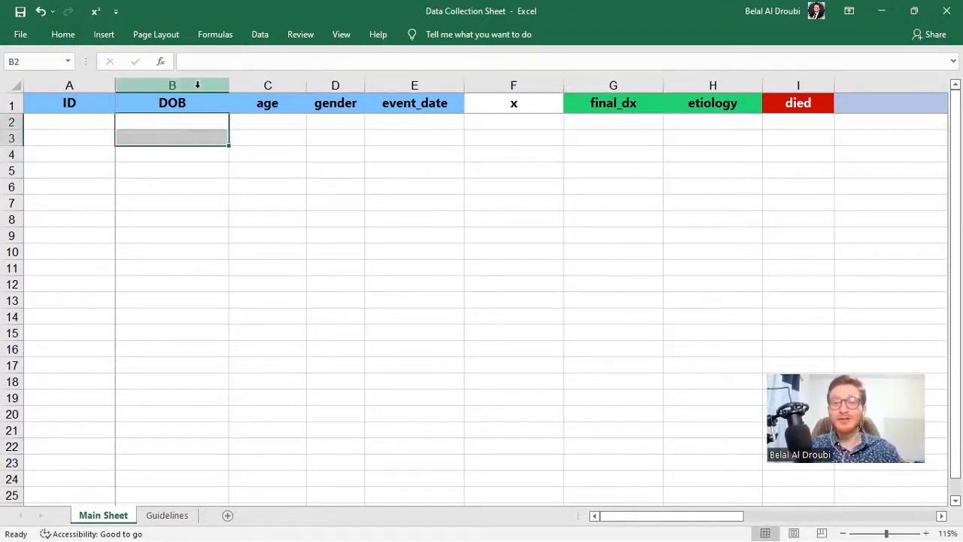
Enter a sample date of birth in cell B2 of the DOB column
{"action": "left_click", "coordinate": [193, 125]}
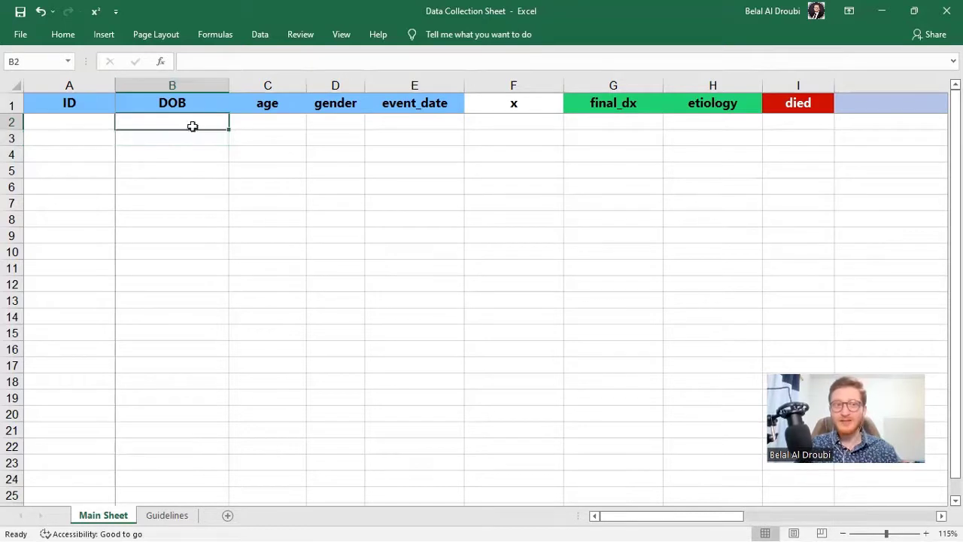
{"action": "double_click", "coordinate": [170, 103]}
{"action": "left_click", "coordinate": [442, 111]}
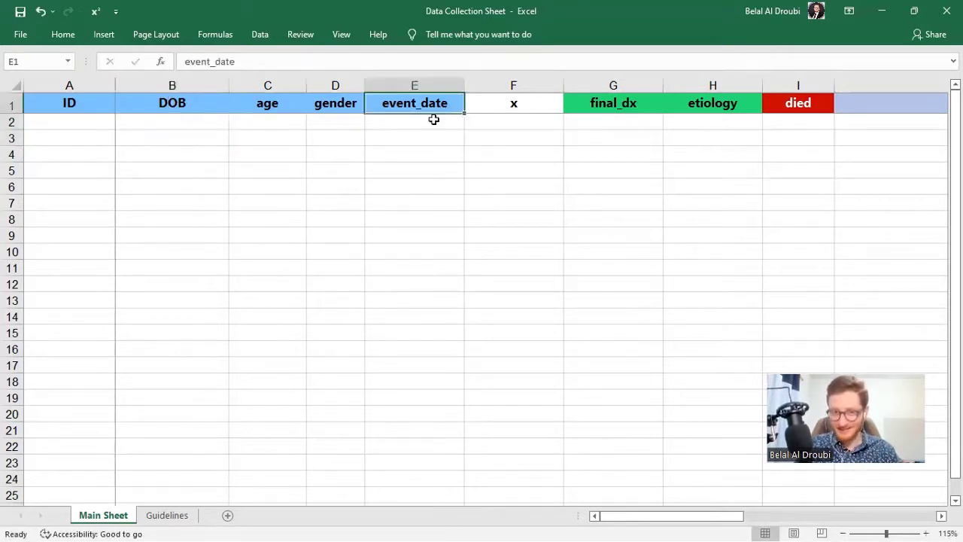
{"action": "left_click", "coordinate": [178, 125]}
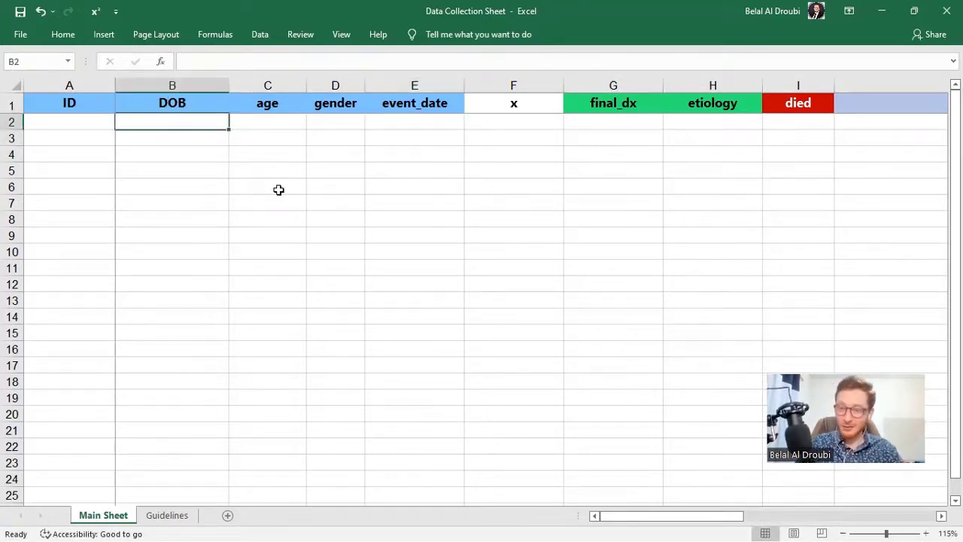
{"action": "type", "text": "17/"}
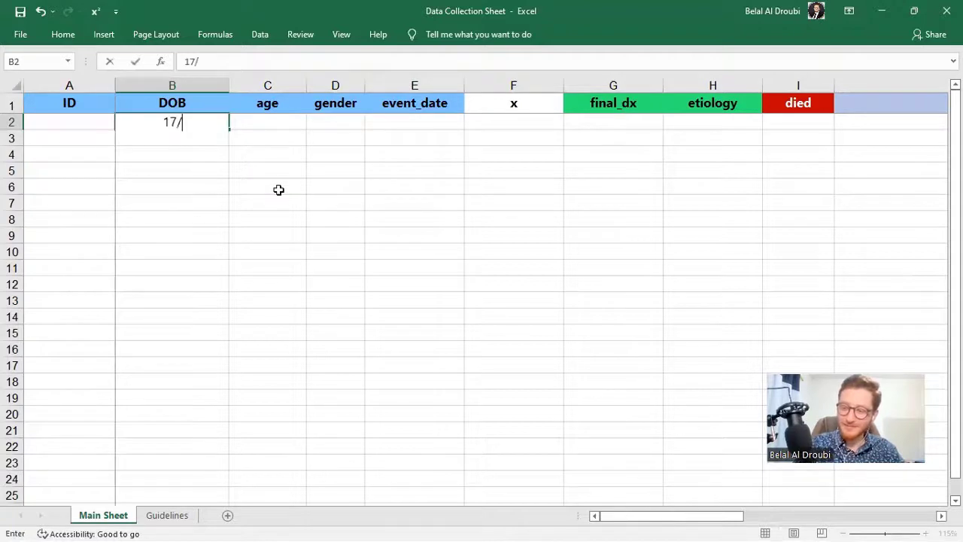
{"action": "type", "text": "6/1998"}
{"action": "key", "text": "Return"}
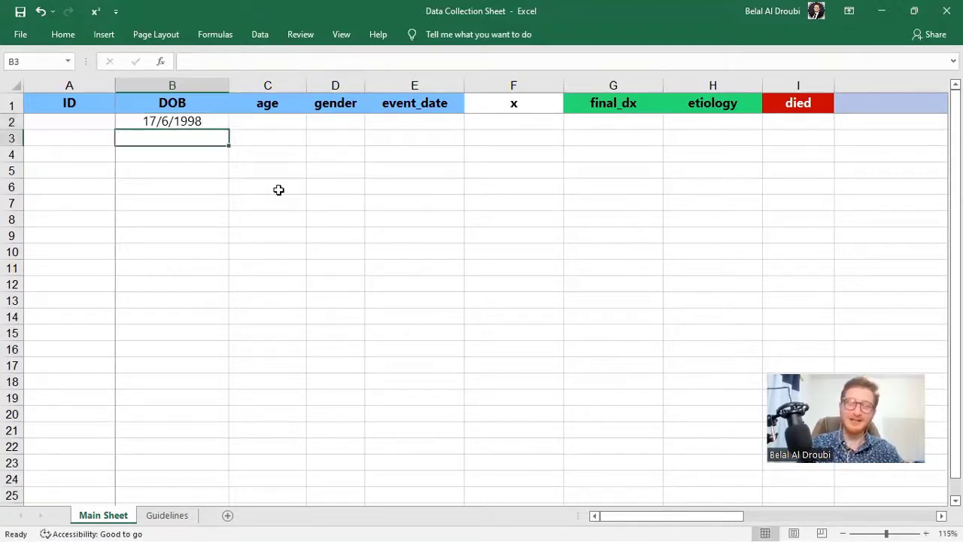
Enter 11/6/2022 as the sample event date in cell E2
{"action": "left_click", "coordinate": [407, 118]}
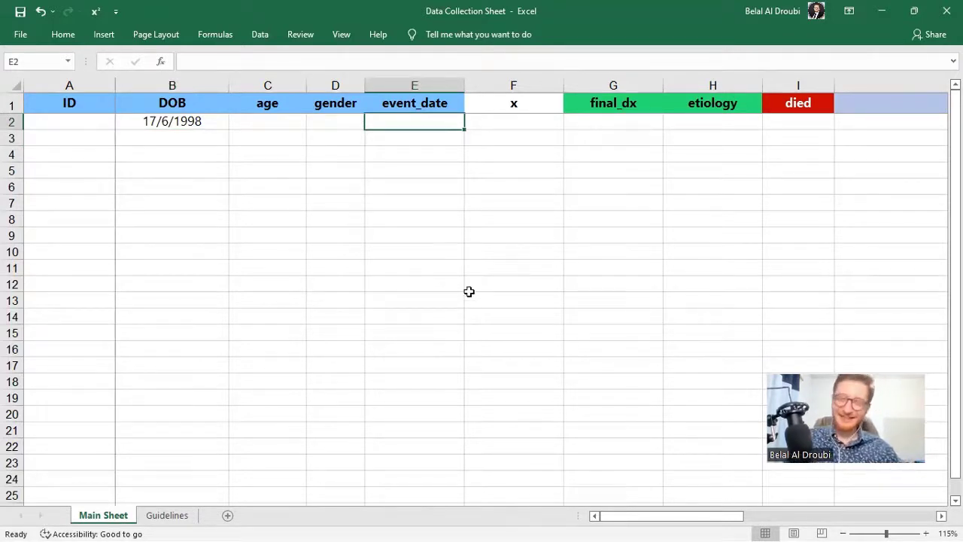
{"action": "left_click", "coordinate": [405, 117]}
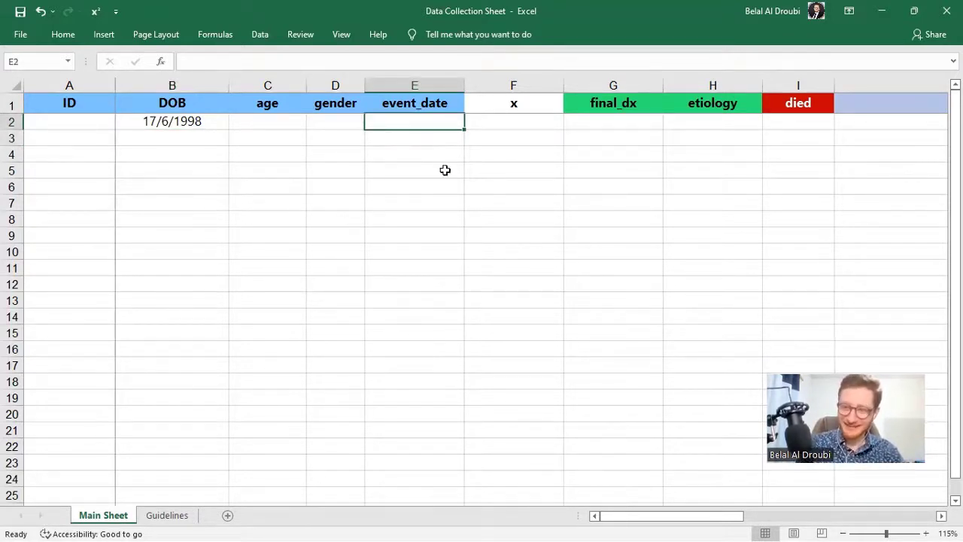
{"action": "type", "text": "11/"}
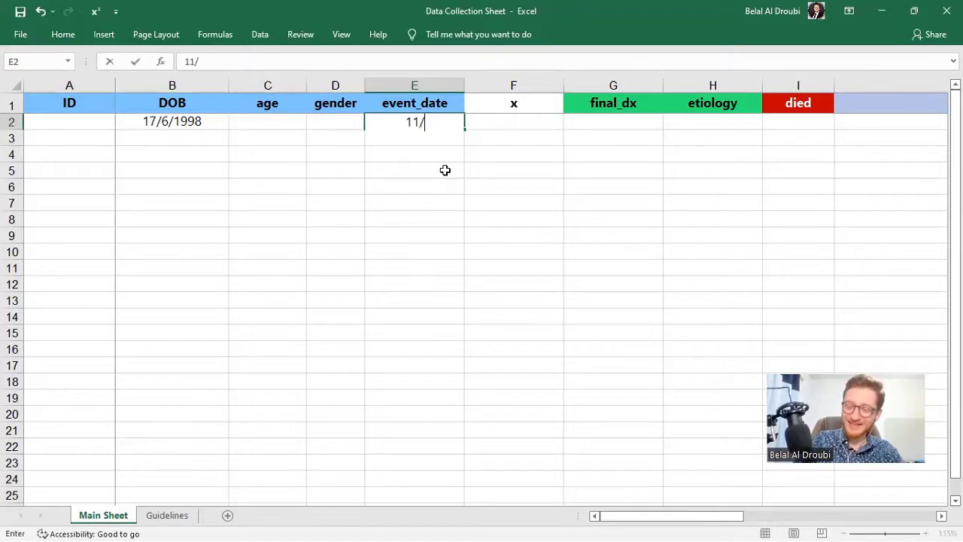
{"action": "type", "text": "6/2022"}
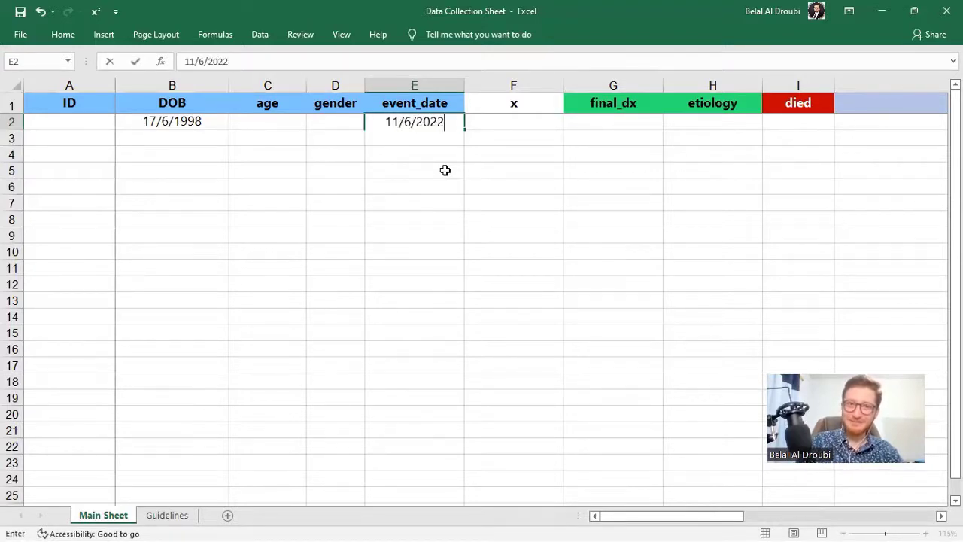
{"action": "key", "text": "Return"}
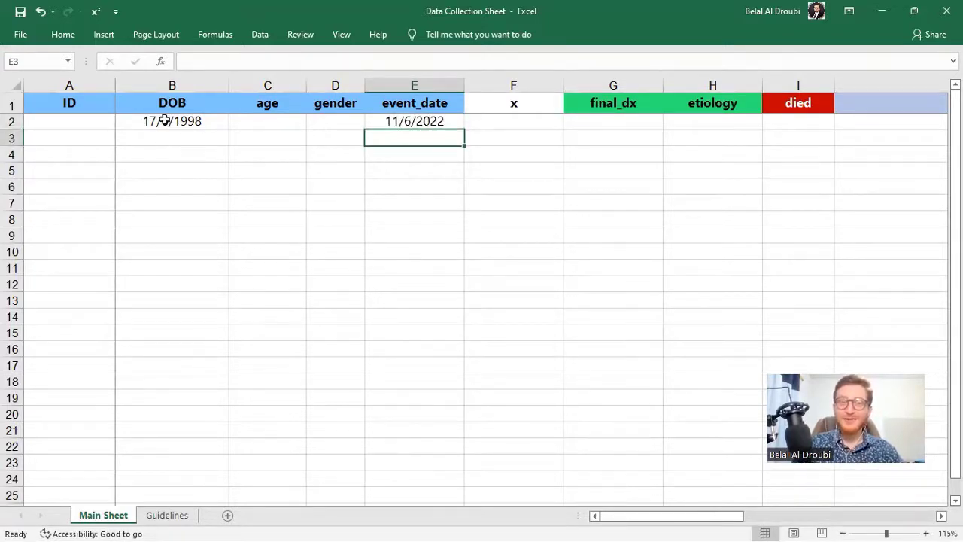
Examine the sample dates in row 2 together with the DOB and event_date columns that hold them
{"action": "left_click", "coordinate": [195, 123]}
{"action": "left_click", "coordinate": [396, 120], "text": "ctrl"}
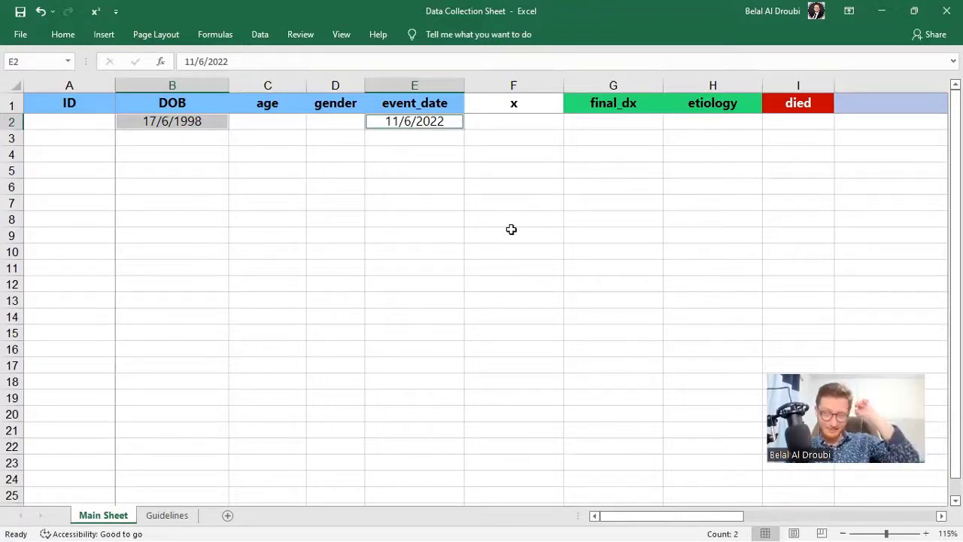
{"action": "left_click", "coordinate": [488, 86]}
{"action": "left_click", "coordinate": [428, 88]}
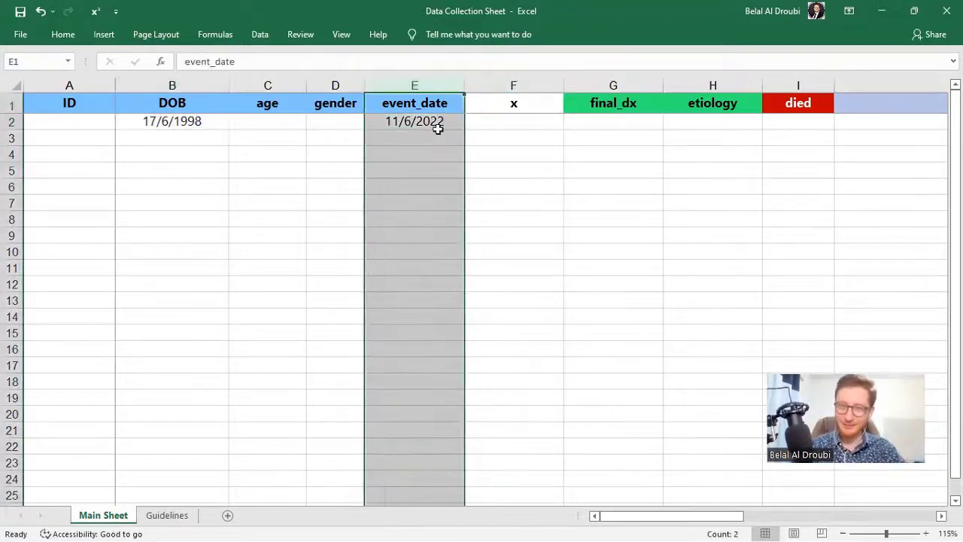
{"action": "left_click", "coordinate": [440, 121]}
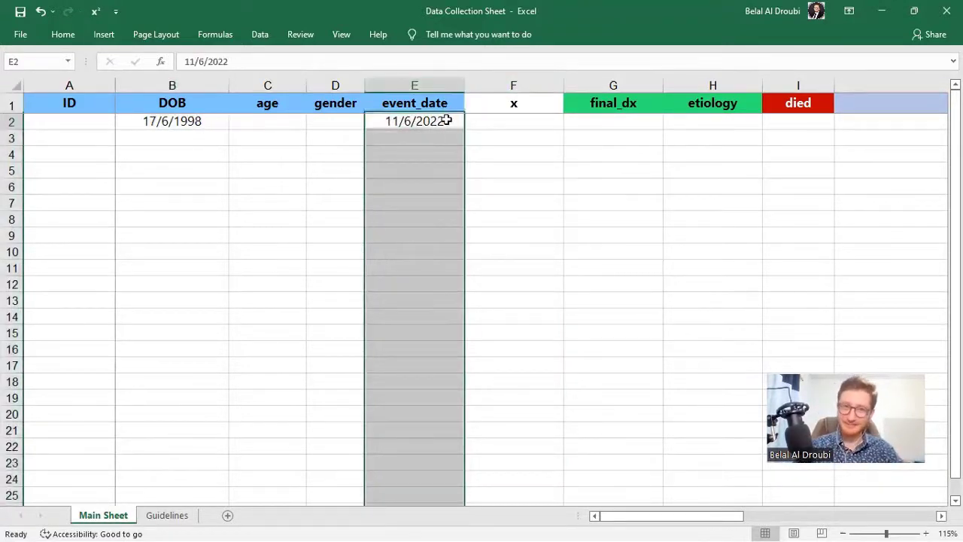
{"action": "left_click", "coordinate": [503, 88]}
{"action": "left_click_drag", "start_coordinate": [467, 105], "coordinate": [404, 119]}
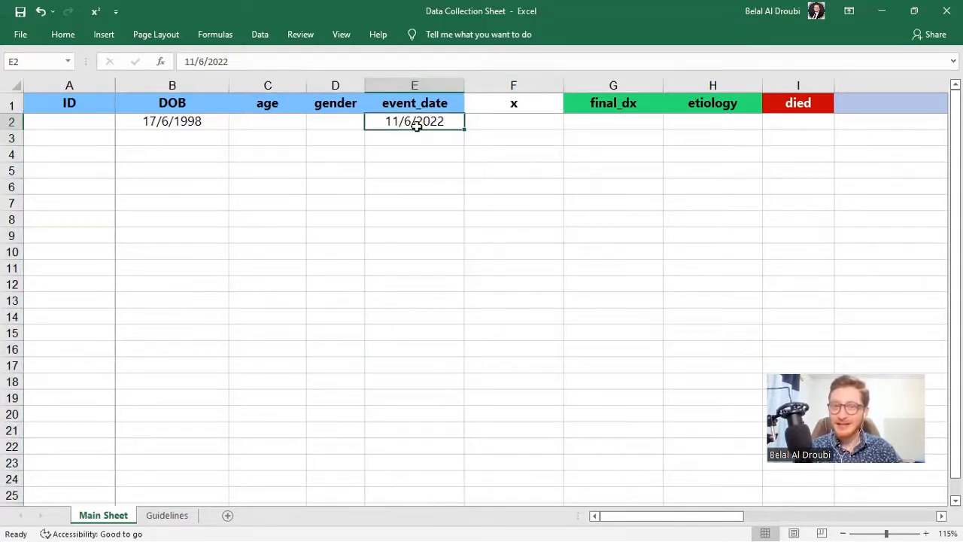
{"action": "left_click", "coordinate": [173, 124], "text": "ctrl"}
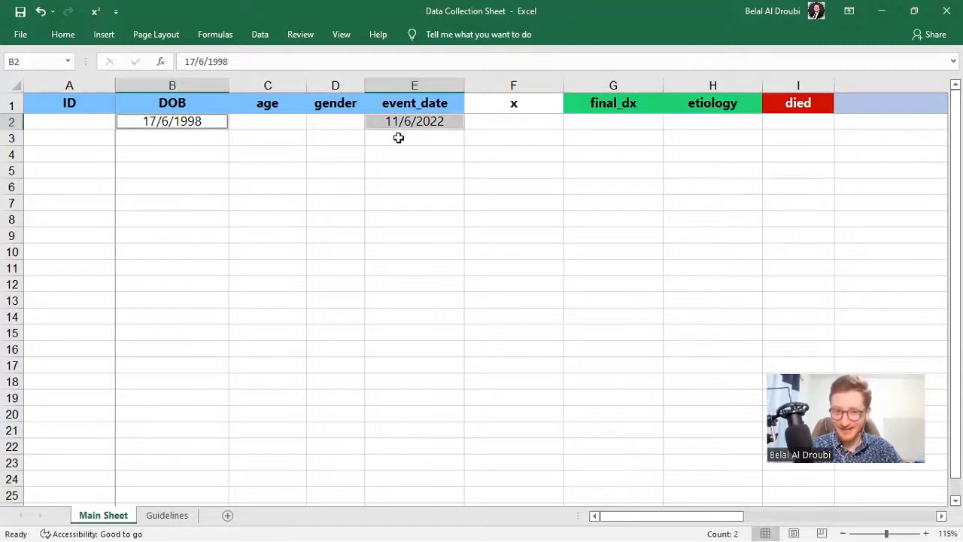
{"action": "left_click_drag", "start_coordinate": [398, 138], "coordinate": [404, 499]}
{"action": "left_click_drag", "start_coordinate": [182, 167], "coordinate": [178, 353]}
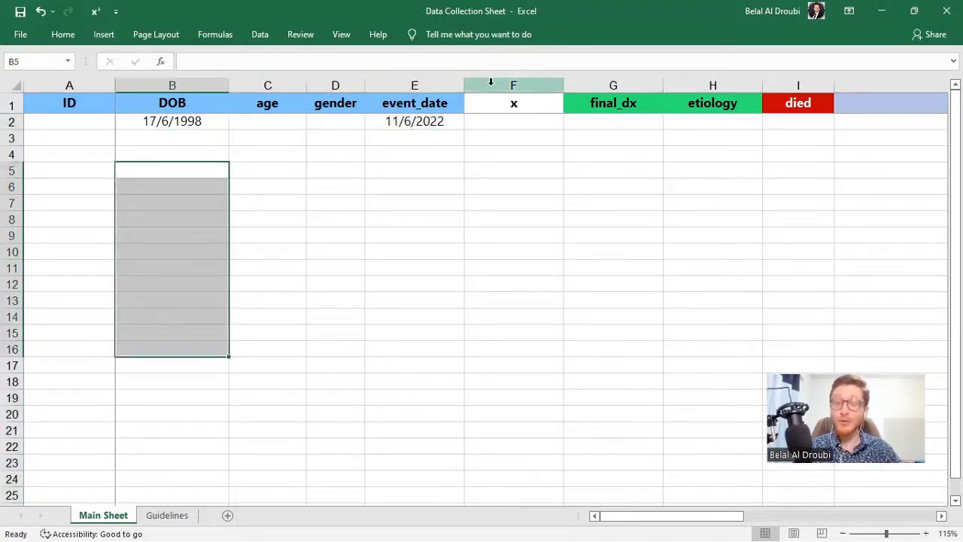
Insert a new column between event_date and x and title it age
{"action": "right_click", "coordinate": [515, 85]}
{"action": "left_click", "coordinate": [526, 189]}
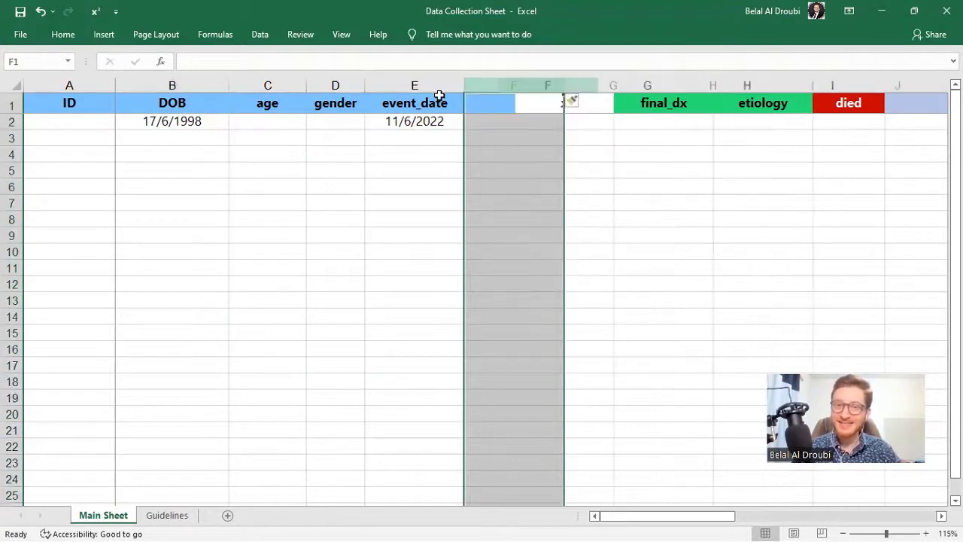
{"action": "left_click", "coordinate": [521, 103]}
{"action": "type", "text": "age"}
{"action": "key", "text": "Return"}
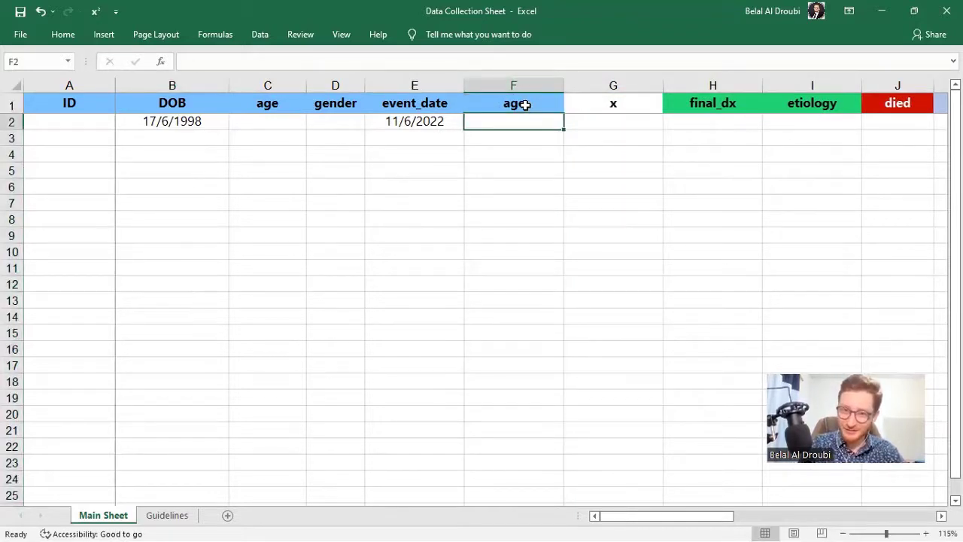
{"action": "type", "text": "=f2"}
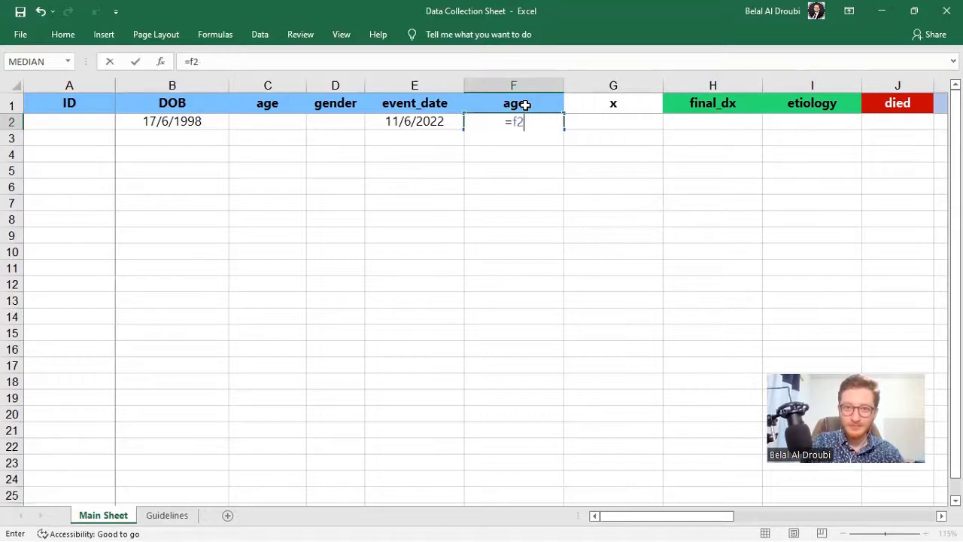
{"action": "key", "text": "BackSpace"}
{"action": "key", "text": "BackSpace"}
{"action": "type", "text": "e"}
{"action": "key", "text": "Escape"}
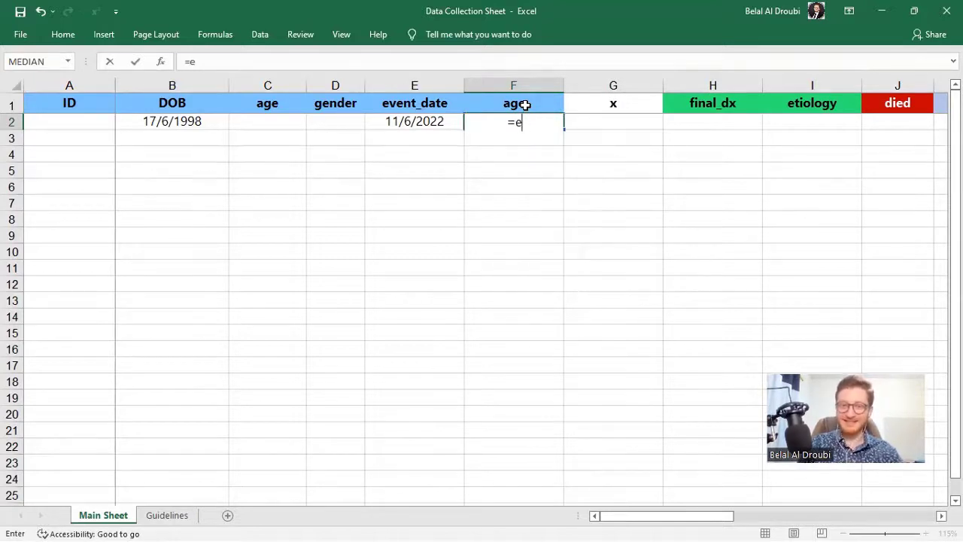
{"action": "key", "text": "Escape"}
{"action": "key", "text": "Down"}
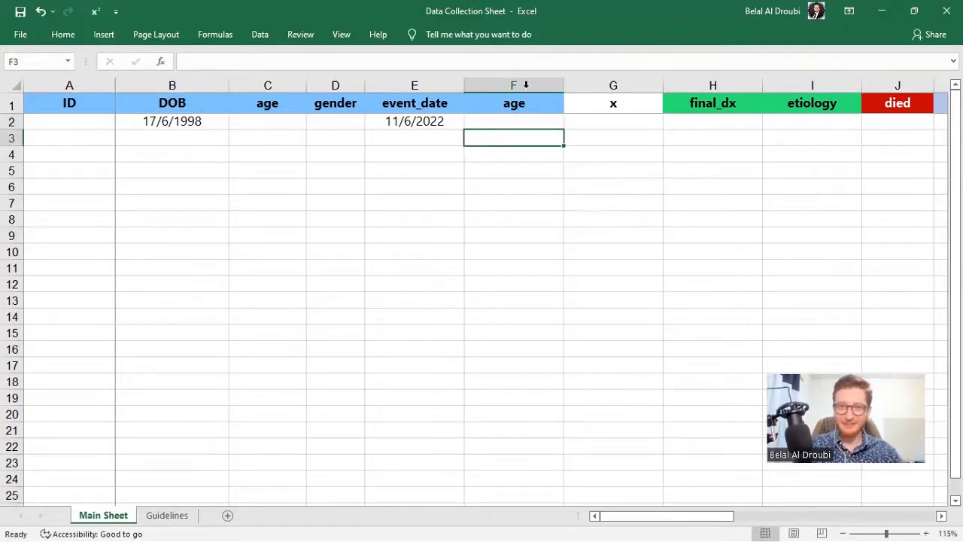
Delete the age column inserted between event_date and x
{"action": "left_click", "coordinate": [526, 85]}
{"action": "right_click", "coordinate": [523, 85]}
{"action": "left_click", "coordinate": [565, 197]}
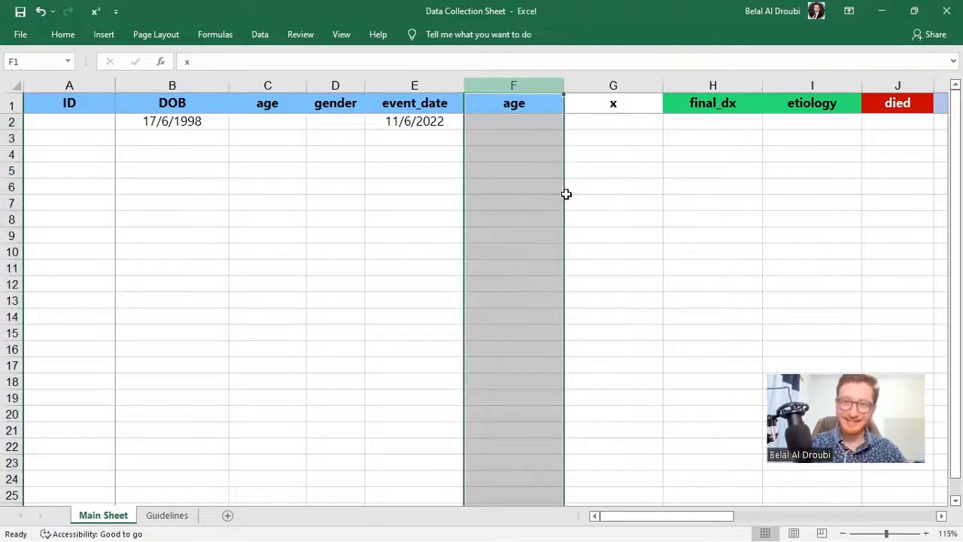
{"action": "left_click", "coordinate": [562, 239]}
Clear the sample entries from cells B2 through E2
{"action": "left_click", "coordinate": [208, 122]}
{"action": "left_click_drag", "start_coordinate": [209, 122], "coordinate": [410, 124]}
{"action": "key", "text": "Delete"}
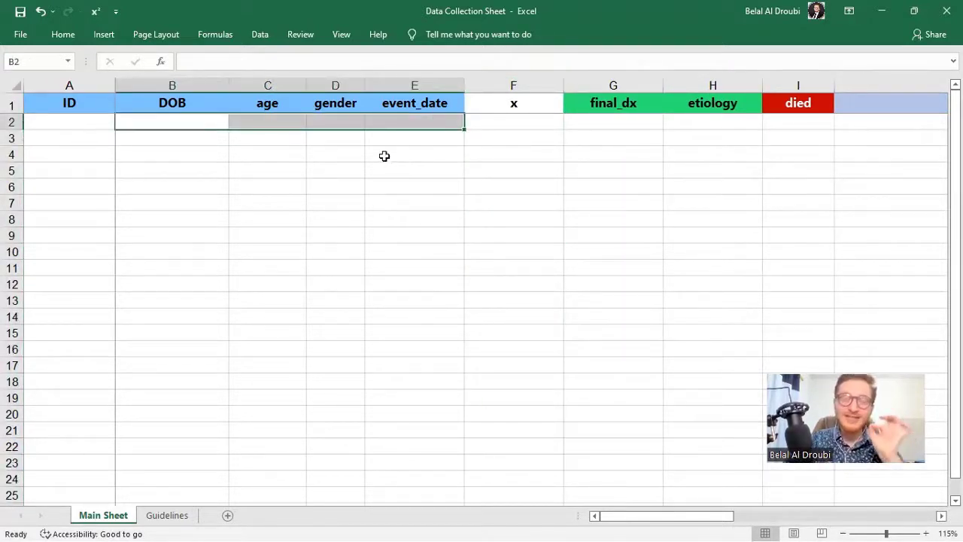
{"action": "left_click_drag", "start_coordinate": [335, 155], "coordinate": [379, 161]}
{"action": "right_click", "coordinate": [375, 168]}
{"action": "key", "text": "Escape"}
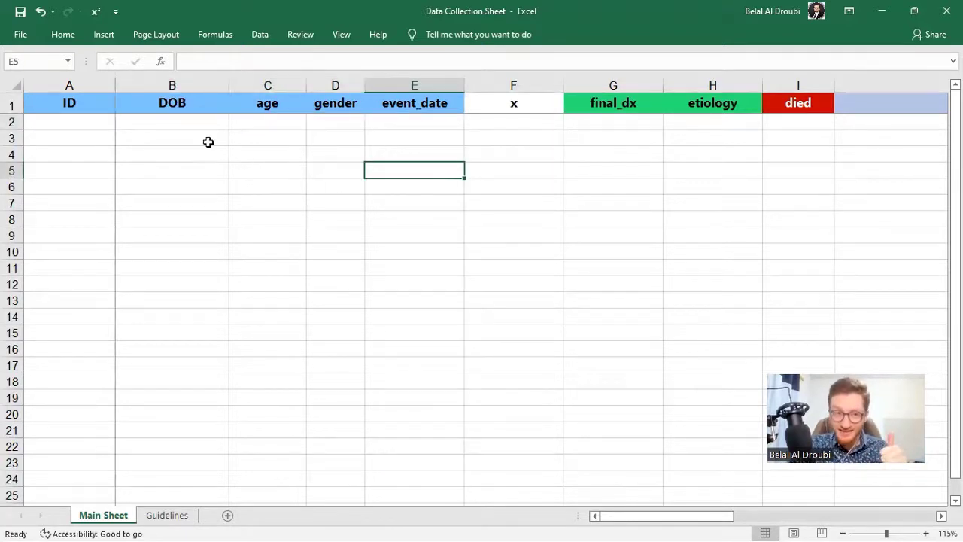
{"action": "left_click", "coordinate": [206, 142]}
{"action": "left_click", "coordinate": [194, 124]}
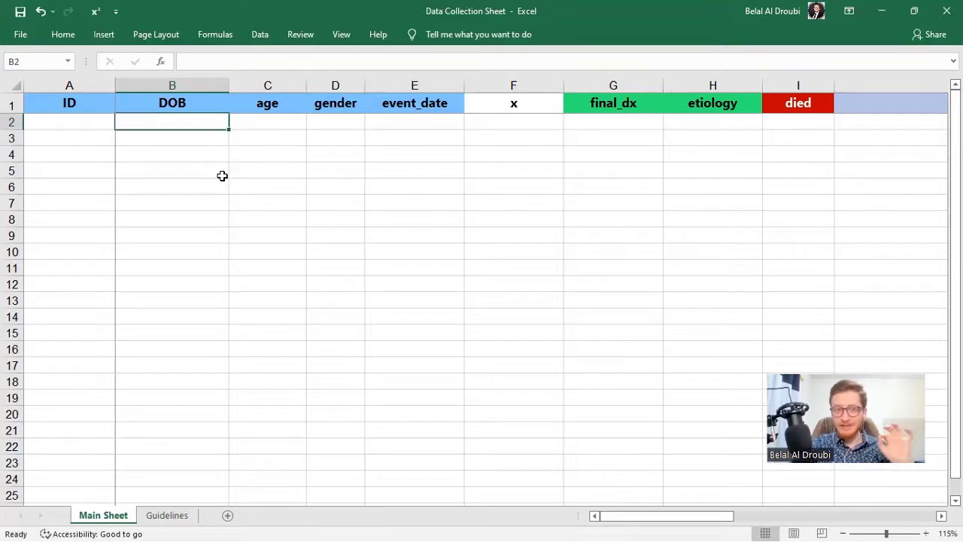
Enter 2/2 in cell F3 of the x column and inspect how the cell shows and stores it
{"action": "left_click", "coordinate": [527, 141]}
{"action": "type", "text": "2/2"}
{"action": "key", "text": "Return"}
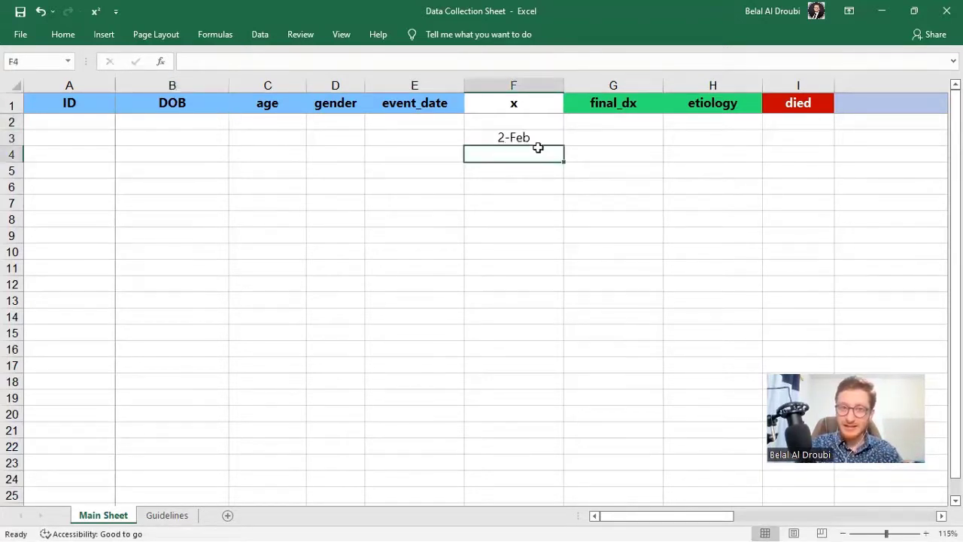
{"action": "left_click", "coordinate": [545, 134]}
{"action": "scroll", "coordinate": [545, 134], "scroll_direction": "up", "scroll_amount": 3, "text": "ctrl"}
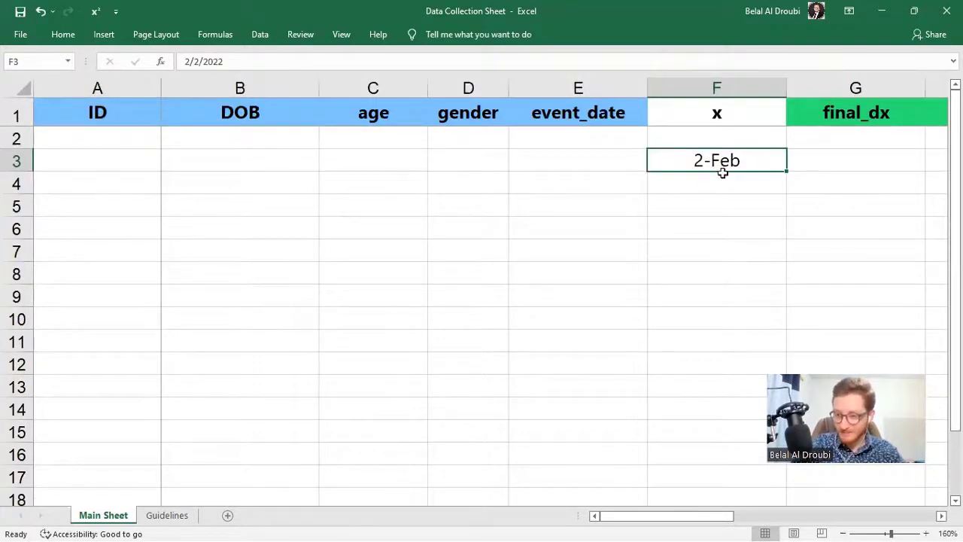
{"action": "scroll", "coordinate": [715, 180], "scroll_direction": "down", "scroll_amount": 1, "text": "ctrl"}
{"action": "scroll", "coordinate": [715, 180], "scroll_direction": "down", "scroll_amount": 1, "text": "ctrl"}
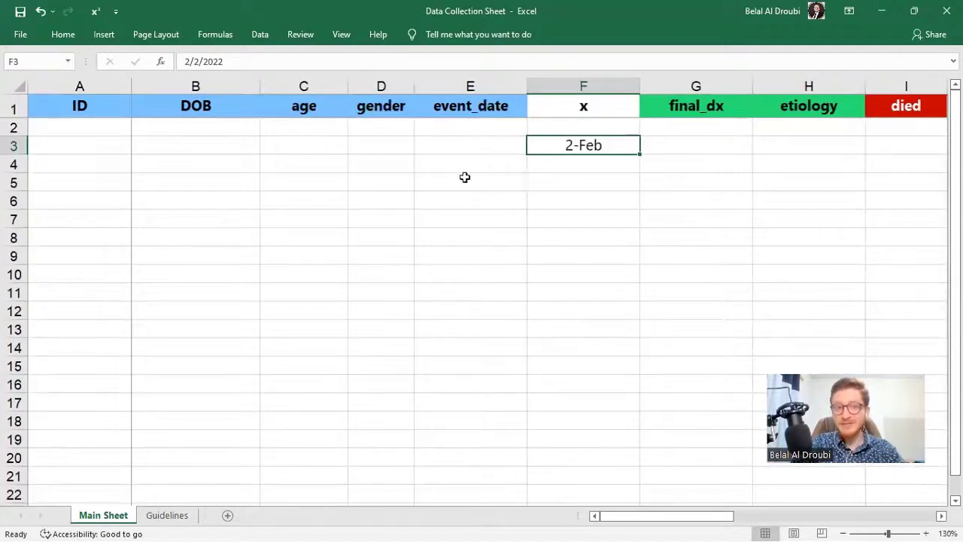
{"action": "scroll", "coordinate": [465, 179], "scroll_direction": "down", "scroll_amount": 1, "text": "ctrl"}
Enter 12/ as a trial value in cell B3 of the DOB column, inspect the stored entry and delete it
{"action": "left_click", "coordinate": [175, 138]}
{"action": "double_click", "coordinate": [191, 135]}
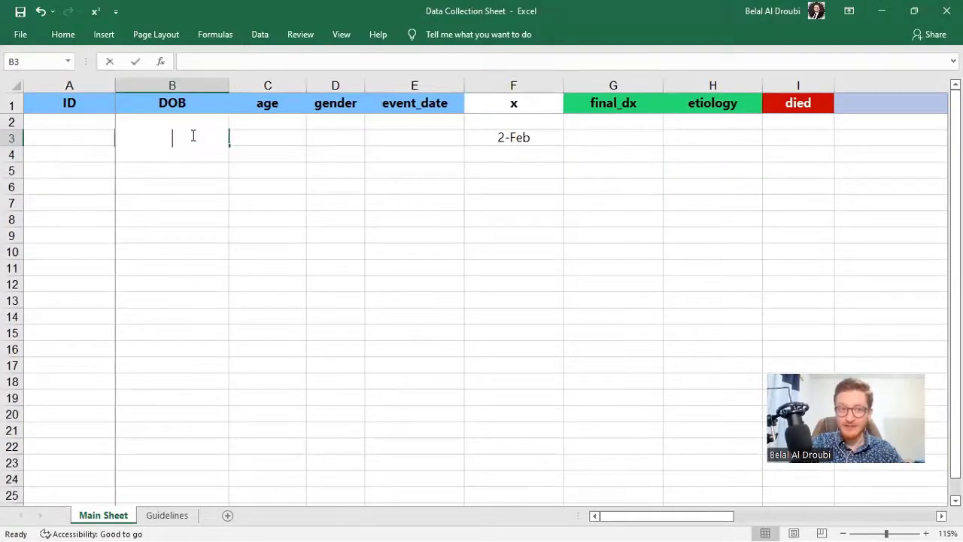
{"action": "type", "text": "1"}
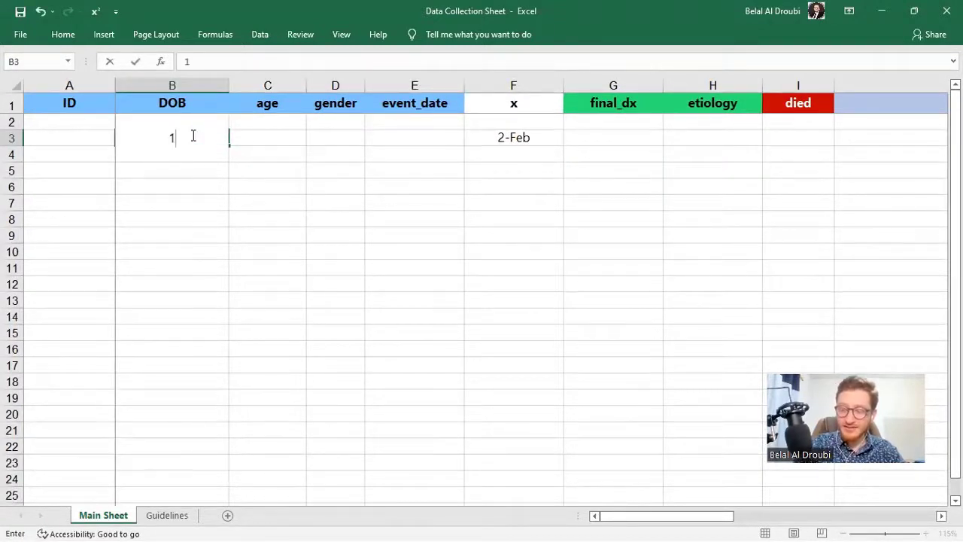
{"action": "type", "text": "2/"}
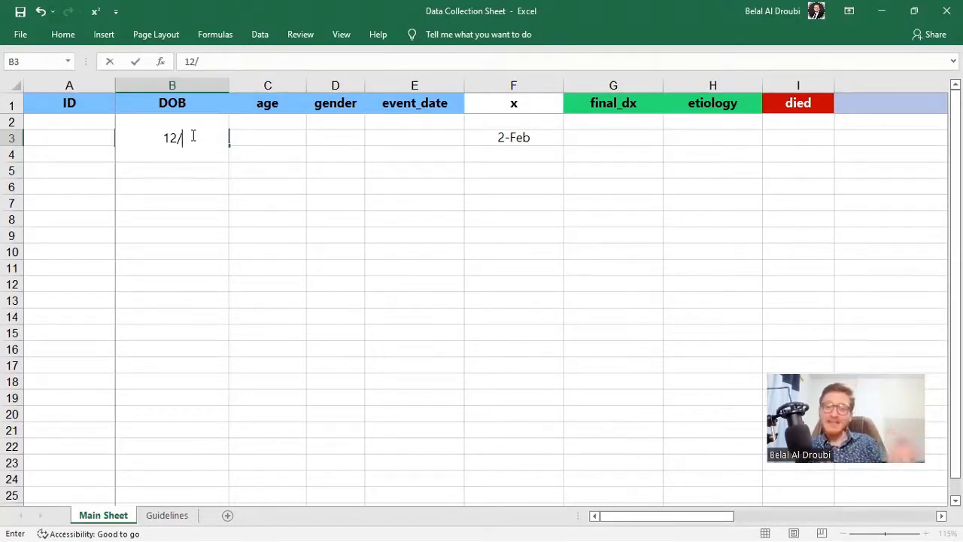
{"action": "key", "text": "Return"}
{"action": "left_click", "coordinate": [193, 136]}
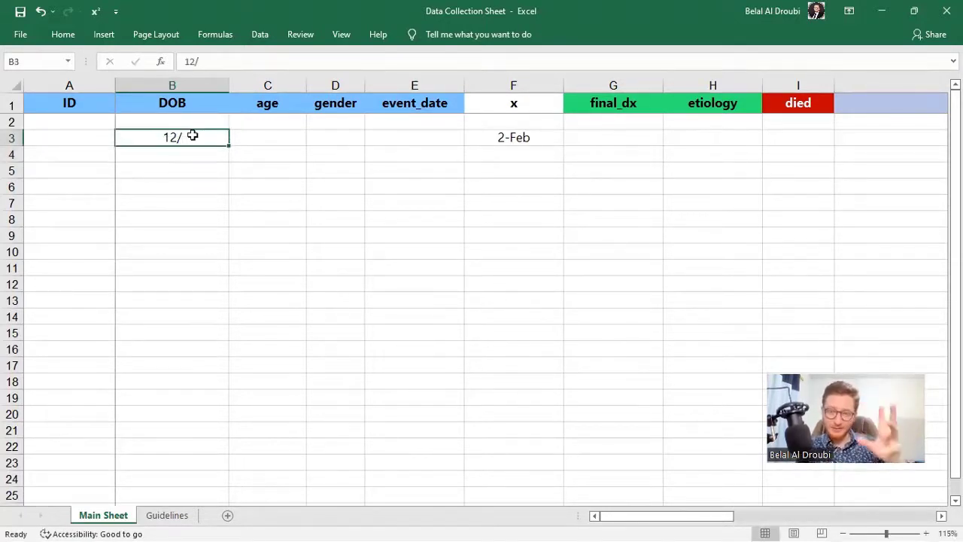
{"action": "key", "text": "Return"}
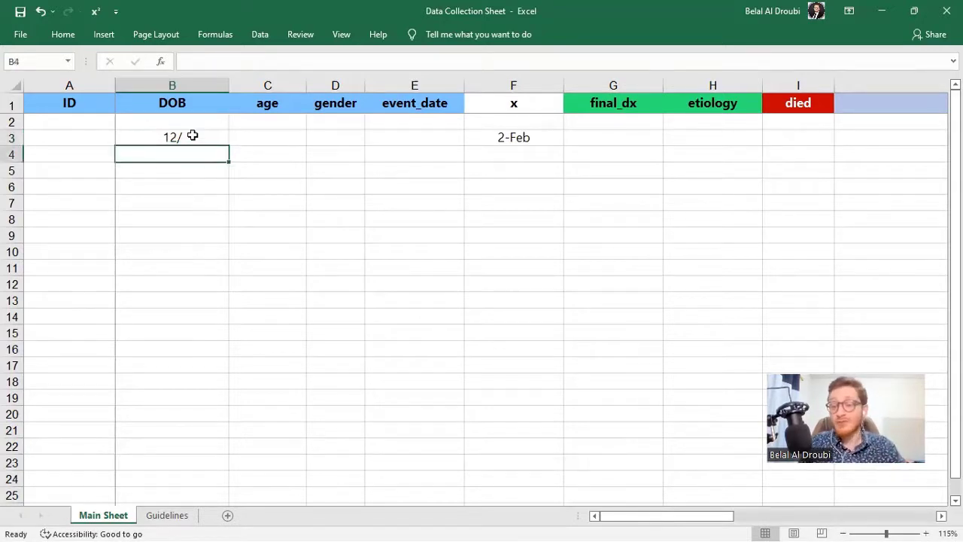
{"action": "left_click", "coordinate": [192, 136]}
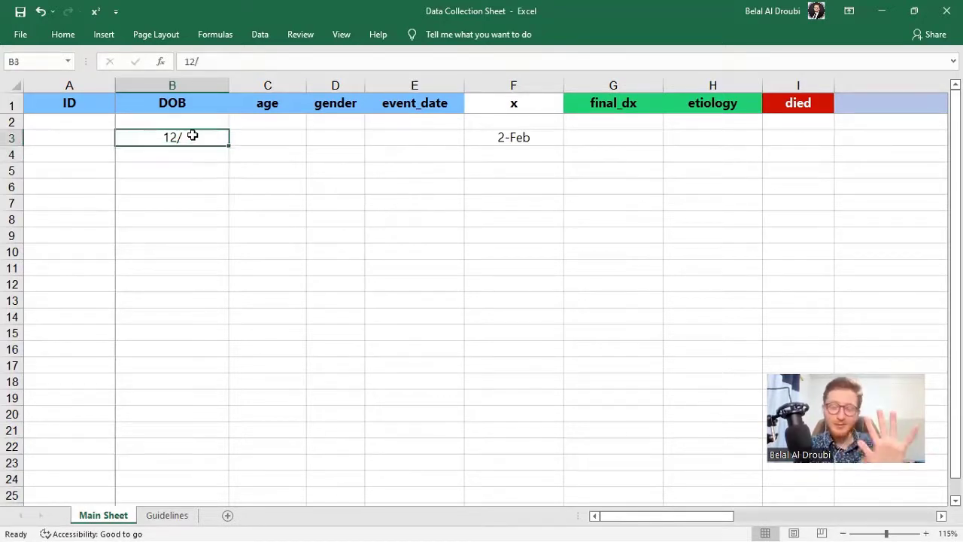
{"action": "key", "text": "Delete"}
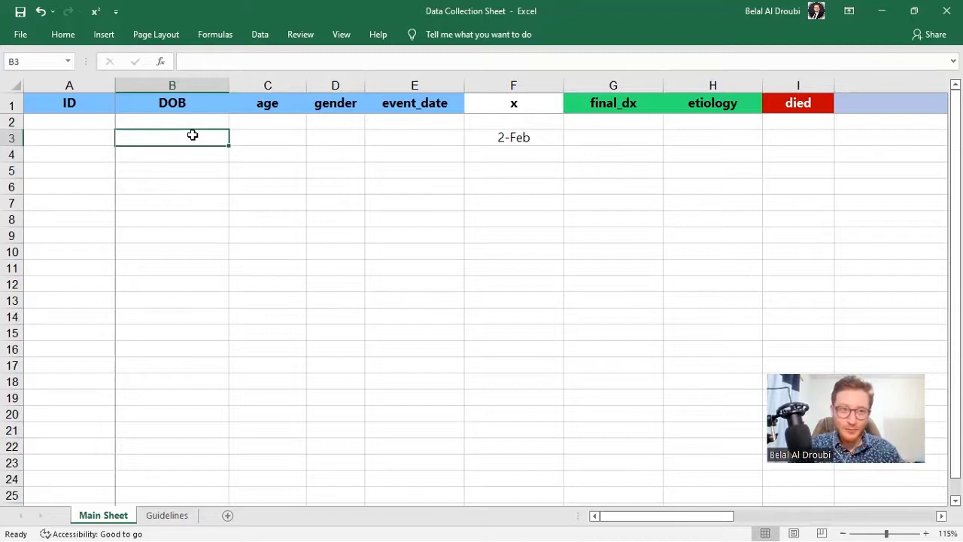
Inspect the Text number format in the cell formatting settings of the DOB column and leave without applying changes
{"action": "left_click", "coordinate": [204, 85]}
{"action": "right_click", "coordinate": [205, 88]}
{"action": "left_click", "coordinate": [268, 239]}
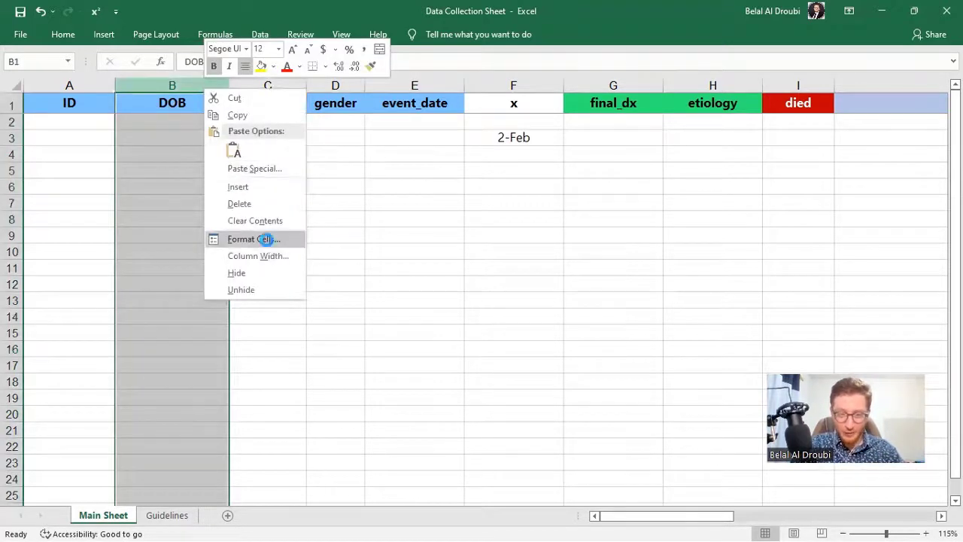
{"action": "left_click", "coordinate": [120, 209]}
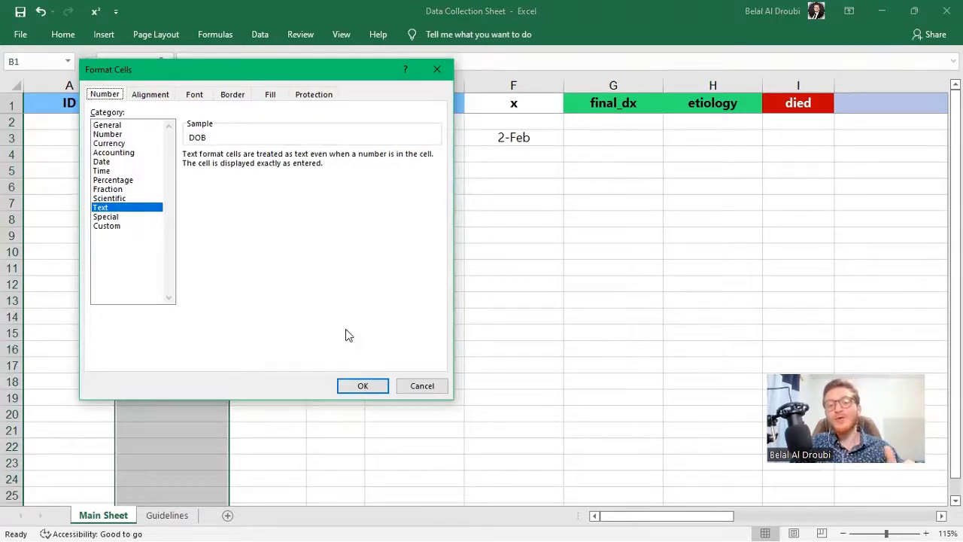
{"action": "left_click", "coordinate": [425, 388]}
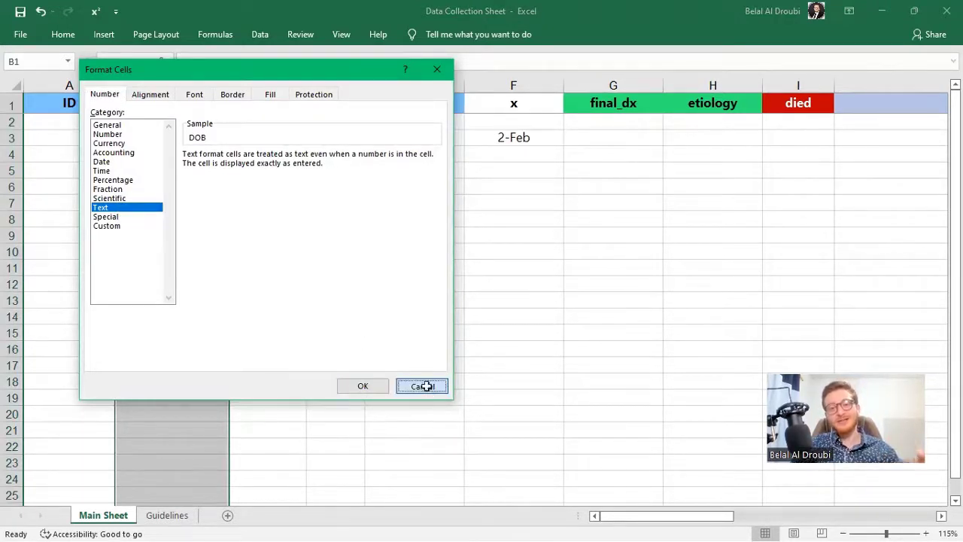
{"action": "left_click", "coordinate": [174, 83]}
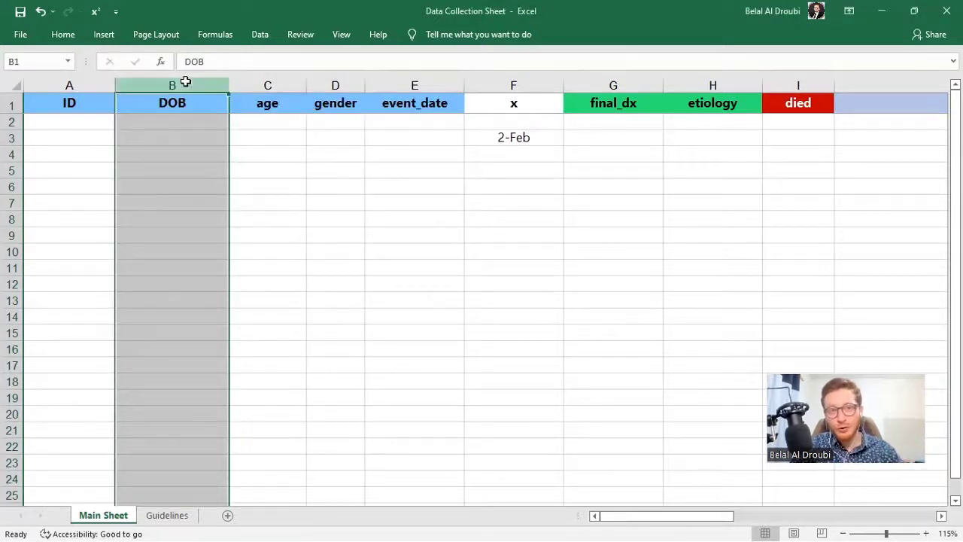
Enter 2/2 in cells B3 and C3 to compare how the DOB and age columns interpret it
{"action": "left_click", "coordinate": [192, 139]}
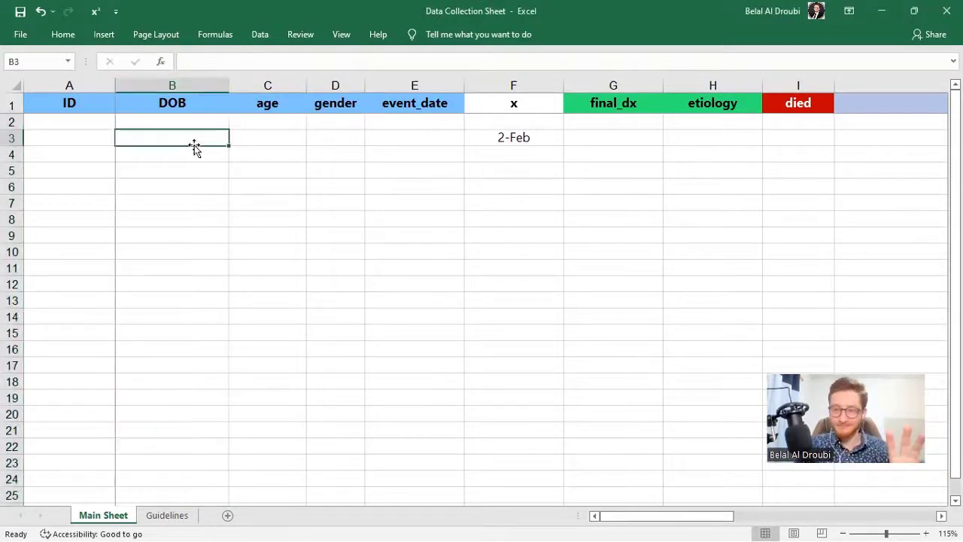
{"action": "type", "text": "2/"}
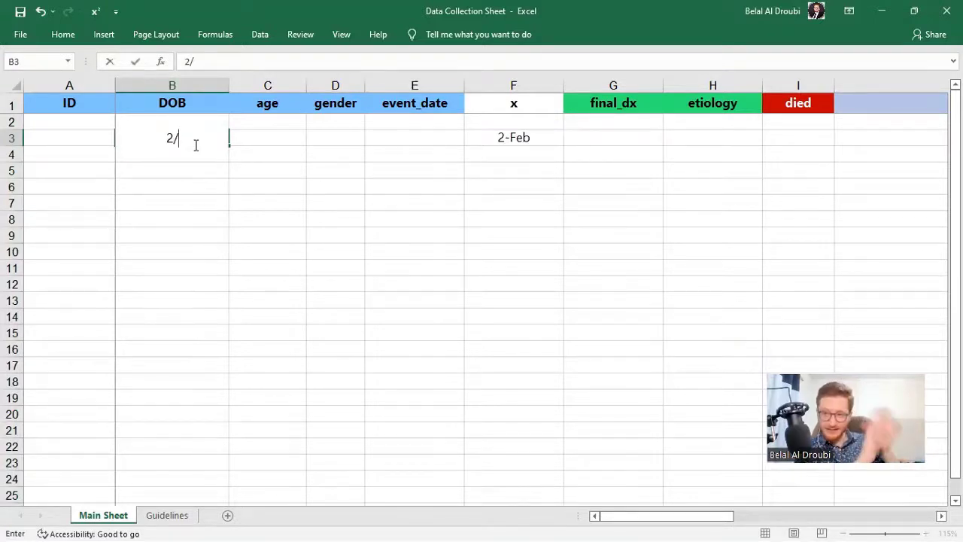
{"action": "type", "text": "2"}
{"action": "key", "text": "Return"}
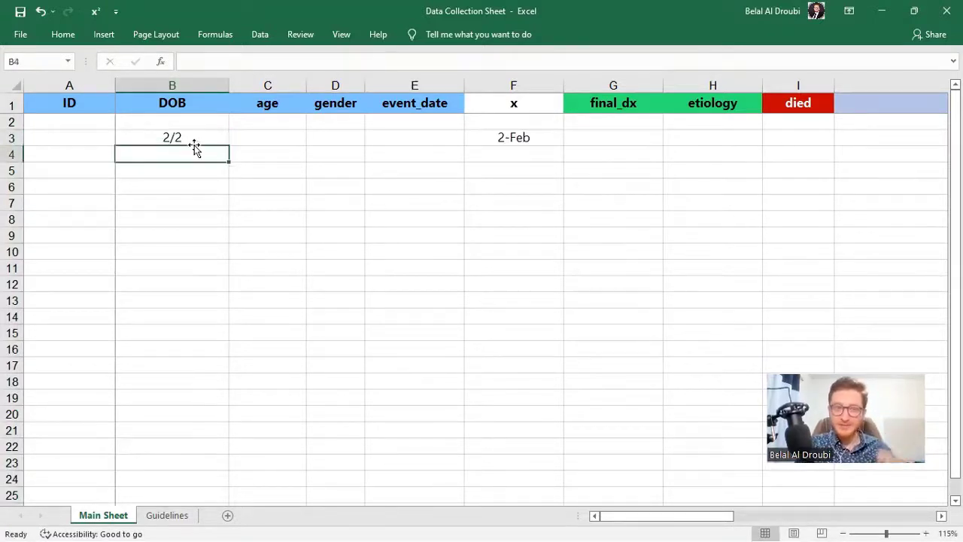
{"action": "key", "text": "Up"}
{"action": "key", "text": "Right"}
{"action": "type", "text": "2/2"}
{"action": "key", "text": "Return"}
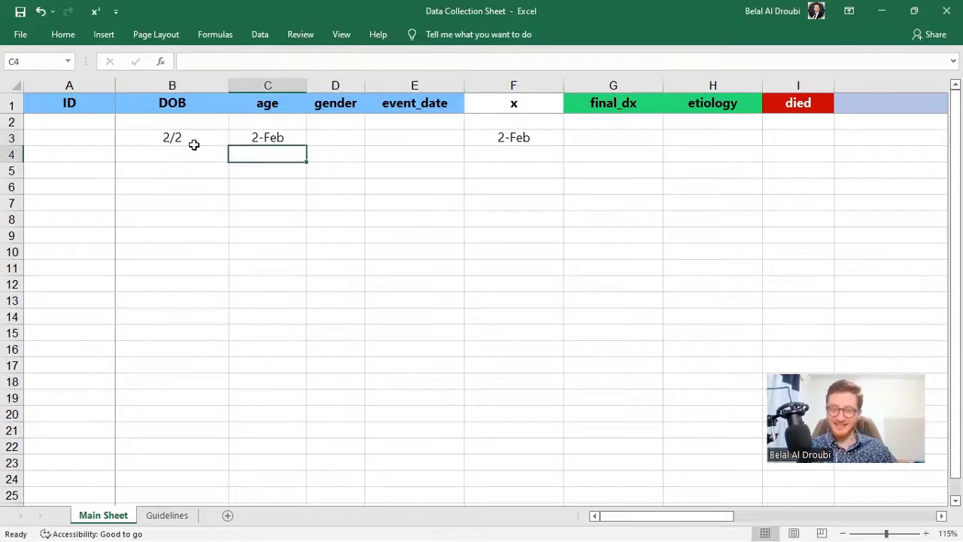
{"action": "key", "text": "Up"}
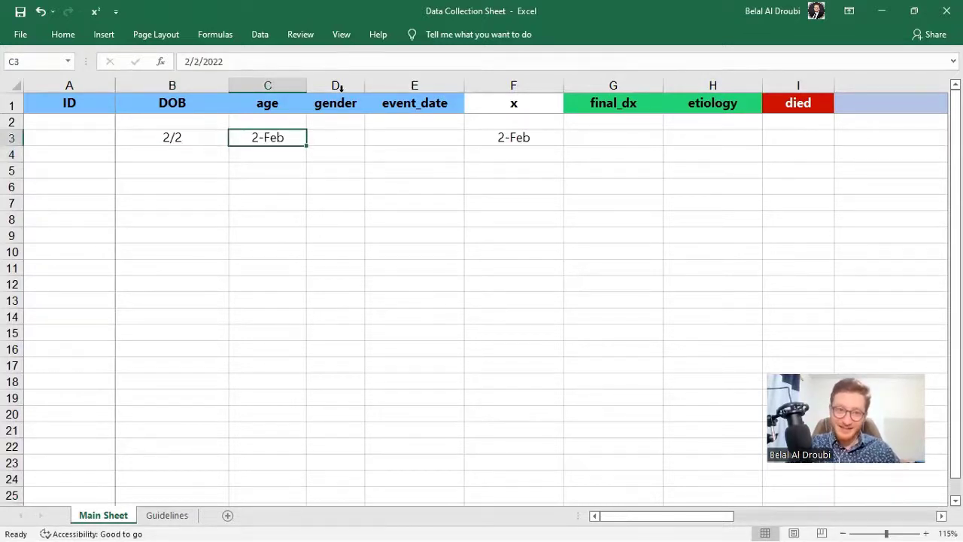
Inspect the General number format option for the age column, leave without applying changes and return to the DOB column
{"action": "right_click", "coordinate": [286, 88]}
{"action": "left_click", "coordinate": [335, 241]}
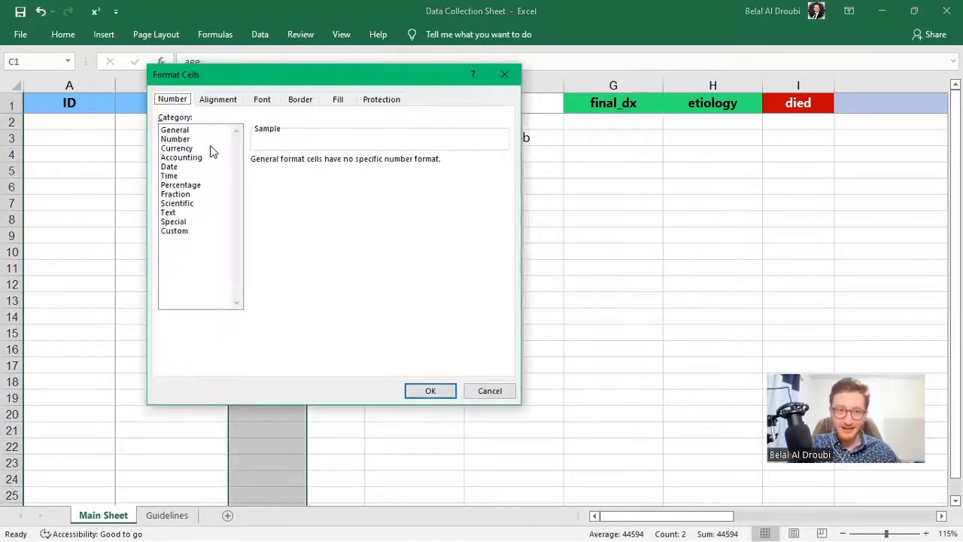
{"action": "left_click", "coordinate": [201, 134]}
{"action": "left_click", "coordinate": [495, 394]}
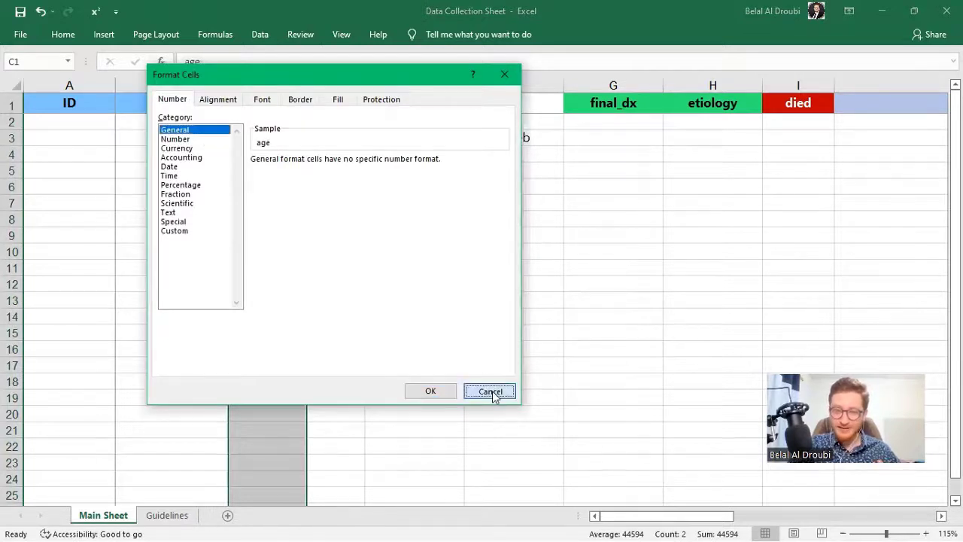
{"action": "left_click", "coordinate": [171, 87]}
{"action": "right_click", "coordinate": [173, 96]}
{"action": "key", "text": "Escape"}
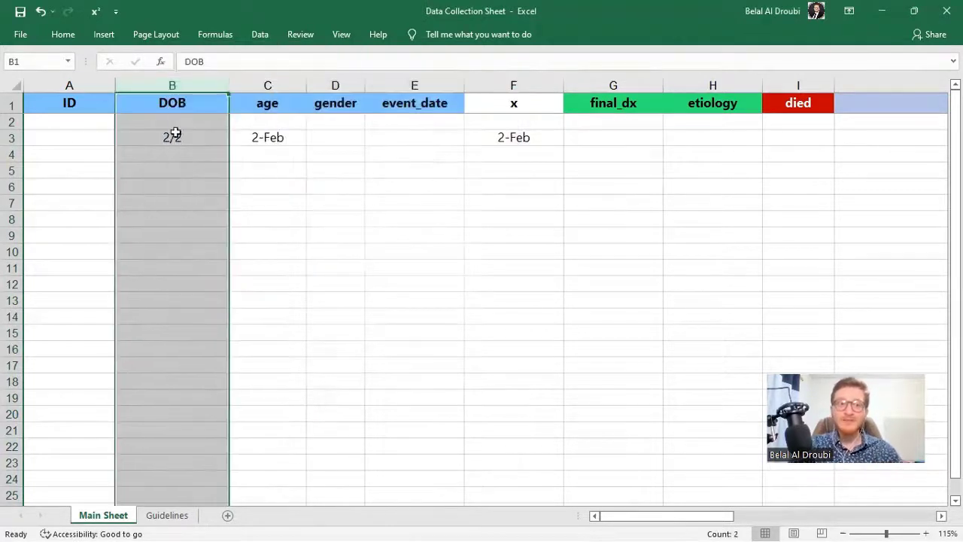
Clear the sample entries in row 3 from the DOB column through the x column
{"action": "left_click_drag", "start_coordinate": [170, 124], "coordinate": [514, 137]}
{"action": "key", "text": "Delete"}
{"action": "left_click", "coordinate": [183, 203]}
{"action": "key", "text": "Delete"}
{"action": "left_click", "coordinate": [448, 245]}
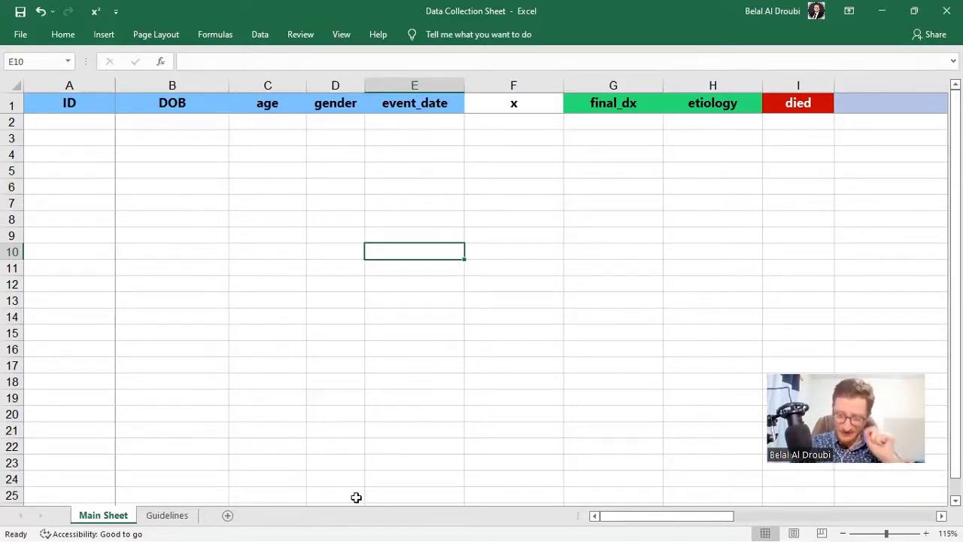
{"action": "left_click", "coordinate": [207, 155]}
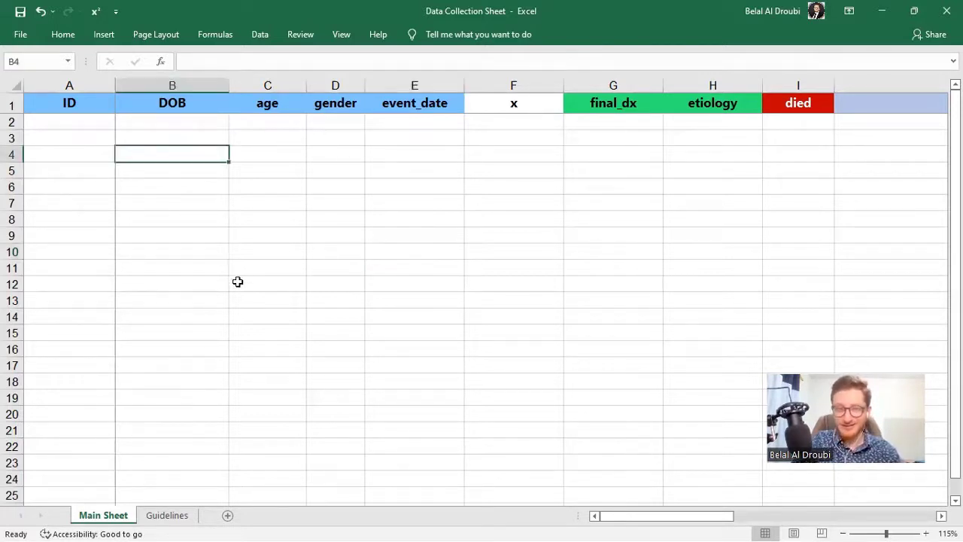
{"action": "left_click", "coordinate": [178, 122]}
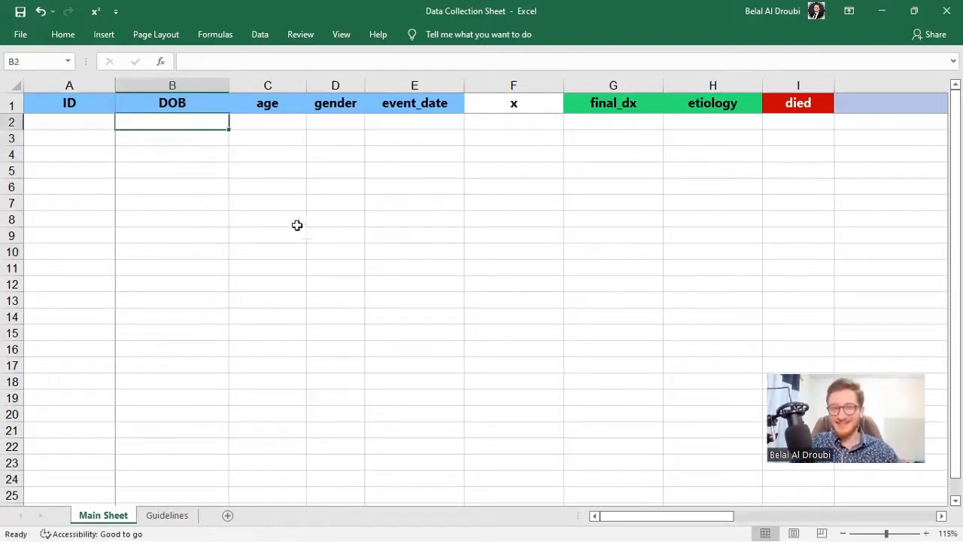
{"action": "scroll", "coordinate": [262, 177], "scroll_direction": "down", "scroll_amount": 1}
{"action": "scroll", "coordinate": [262, 185], "scroll_direction": "up", "scroll_amount": 1}
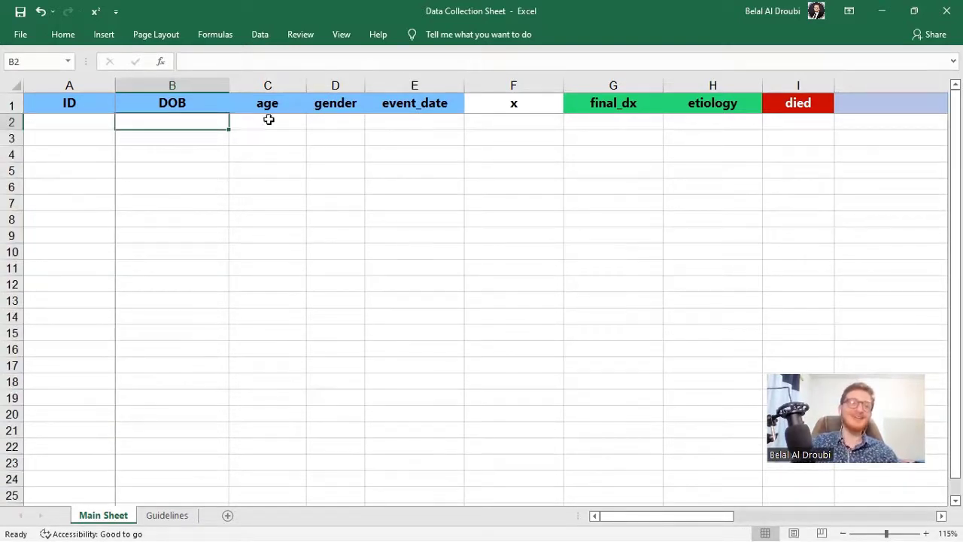
{"action": "key", "text": "Right"}
Select the DOB and event_date columns together to point out the date variables, and release the selection
{"action": "left_click", "coordinate": [171, 85]}
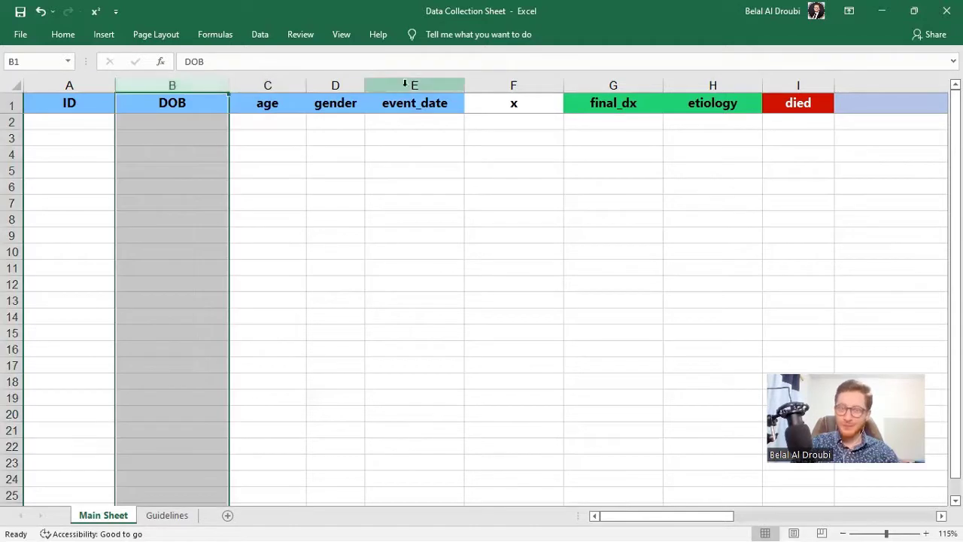
{"action": "left_click", "coordinate": [409, 85], "text": "ctrl"}
{"action": "left_click", "coordinate": [175, 96]}
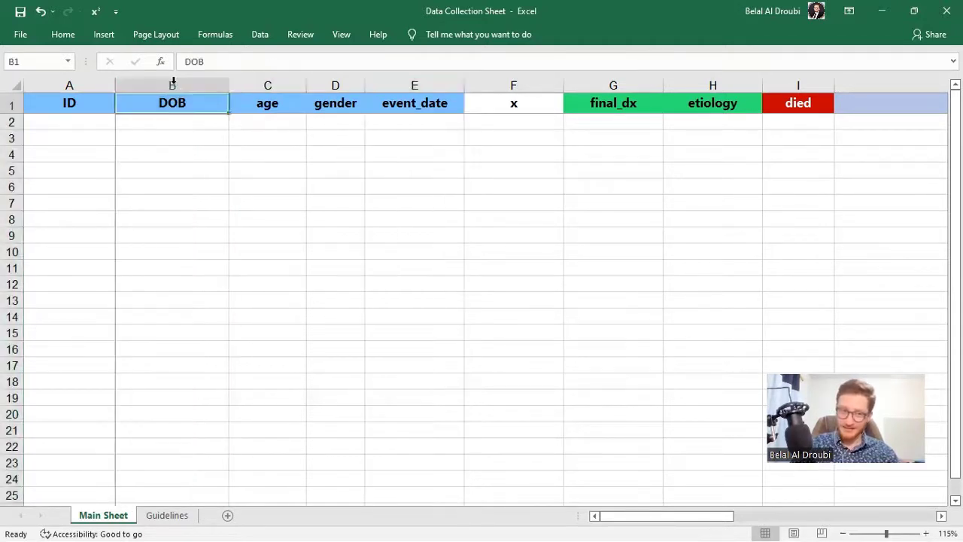
{"action": "key", "text": "ctrl+space"}
{"action": "left_click", "coordinate": [425, 84], "text": "ctrl"}
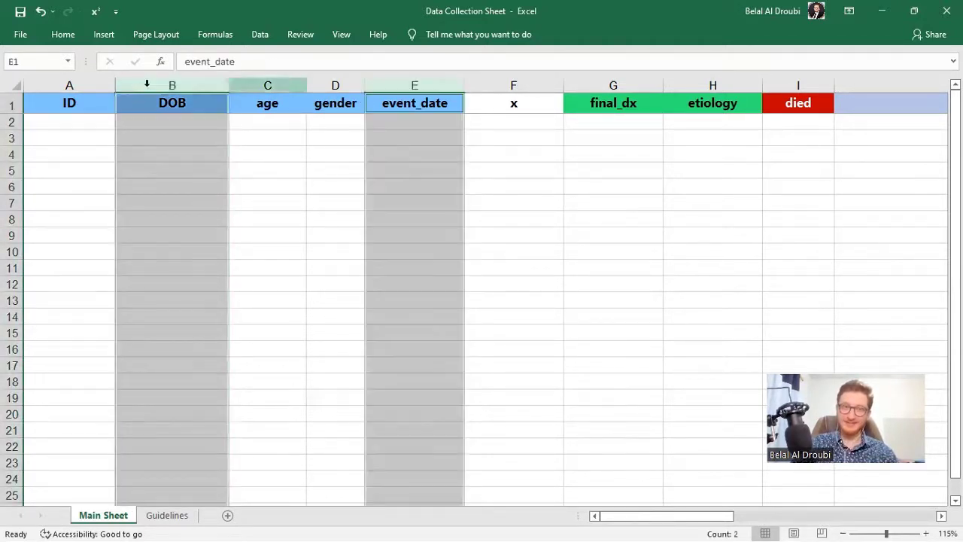
{"action": "left_click", "coordinate": [167, 84]}
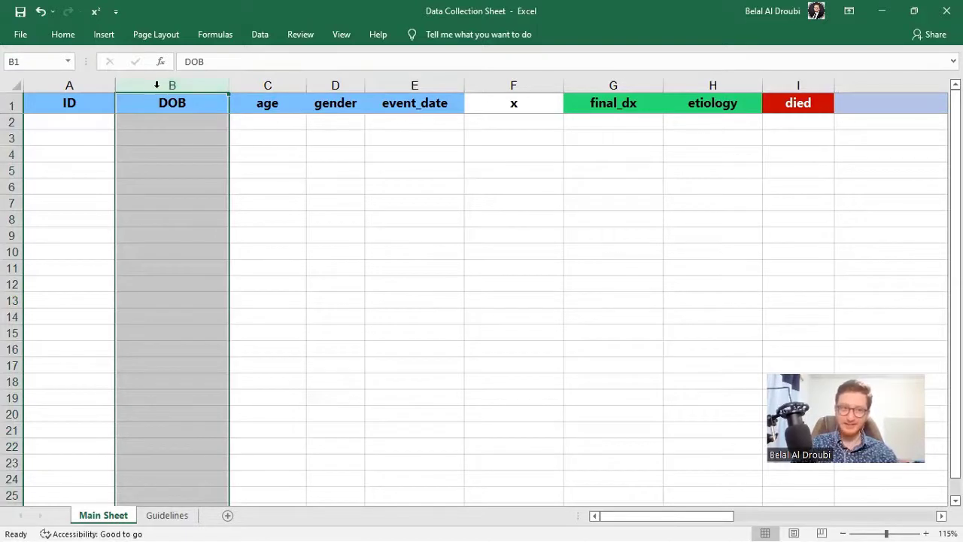
{"action": "left_click", "coordinate": [414, 84], "text": "ctrl"}
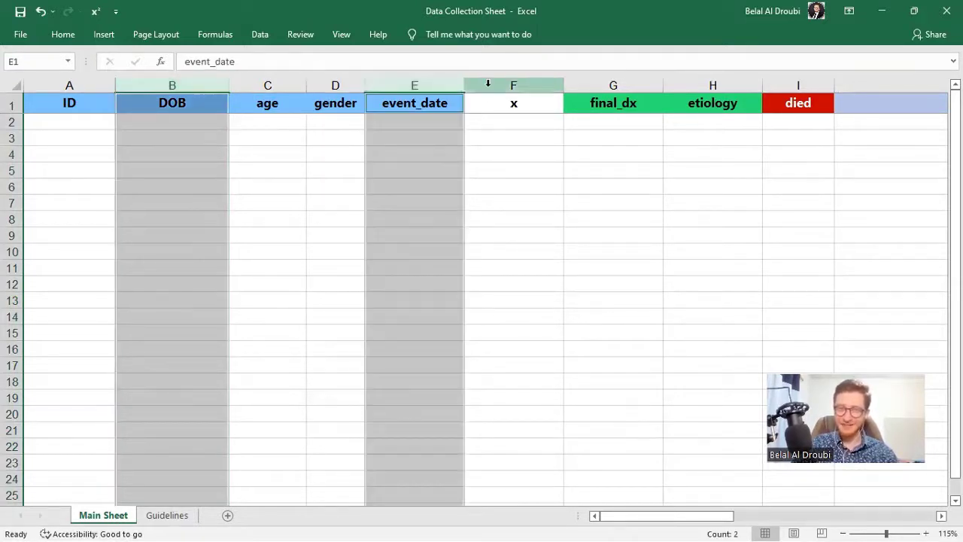
{"action": "left_click", "coordinate": [460, 151]}
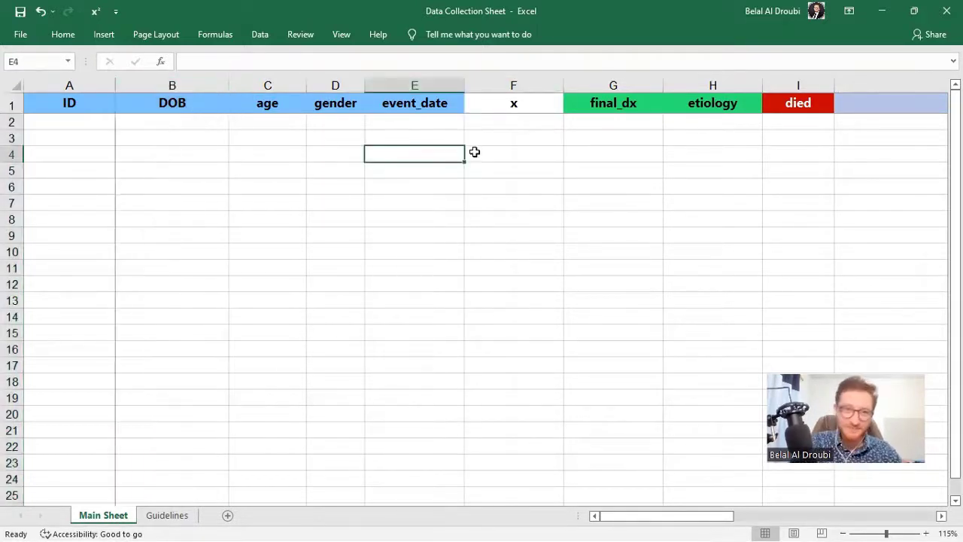
Insert a blank column between event_date and x
{"action": "left_click", "coordinate": [268, 124]}
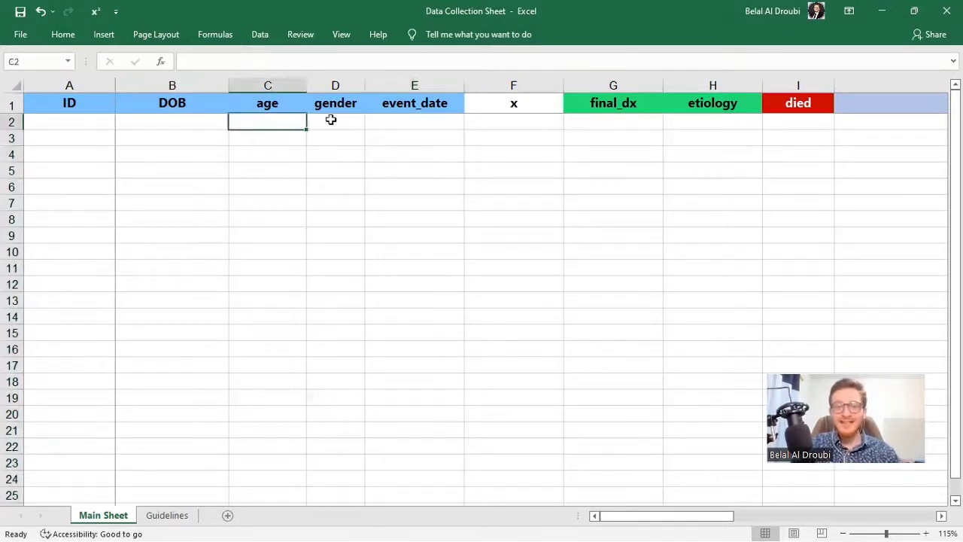
{"action": "left_click", "coordinate": [331, 120]}
{"action": "left_click", "coordinate": [491, 120]}
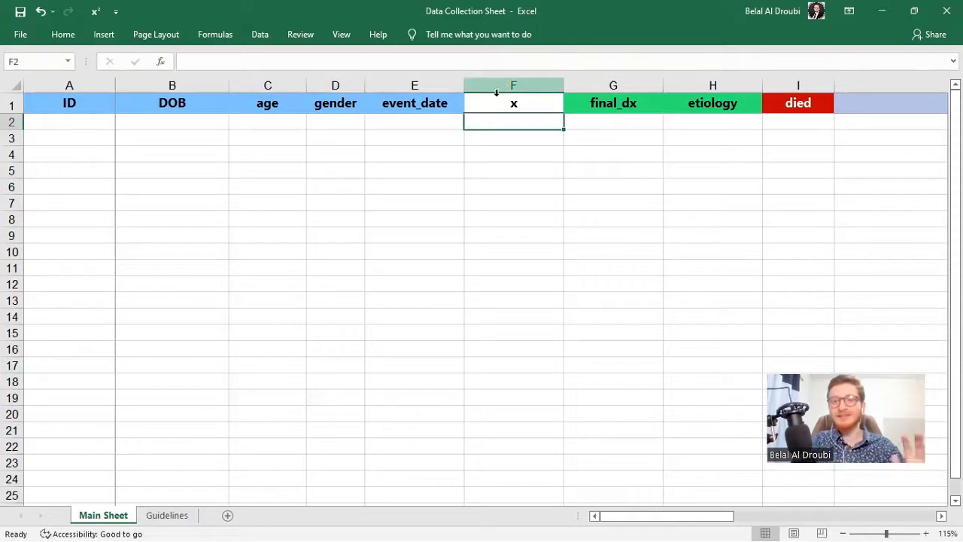
{"action": "right_click", "coordinate": [500, 85]}
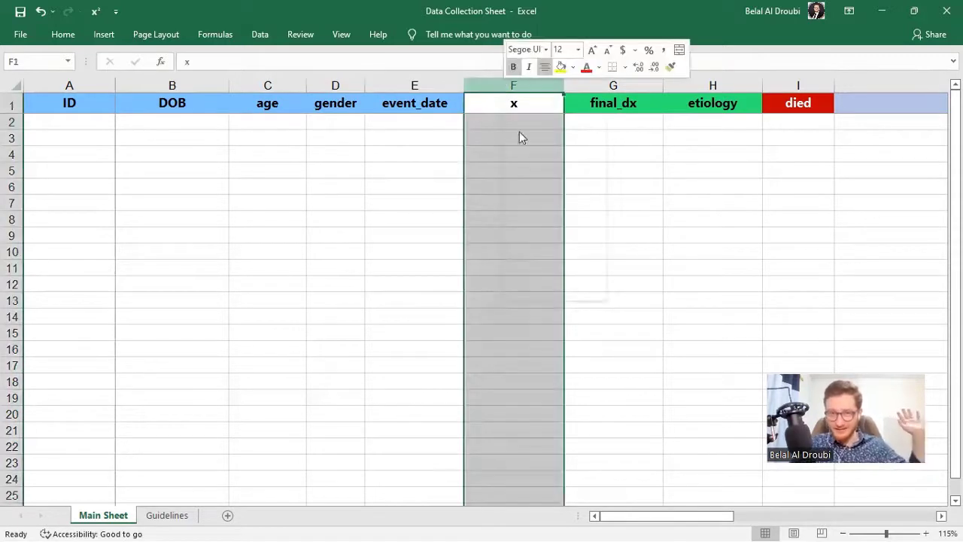
{"action": "left_click", "coordinate": [536, 187]}
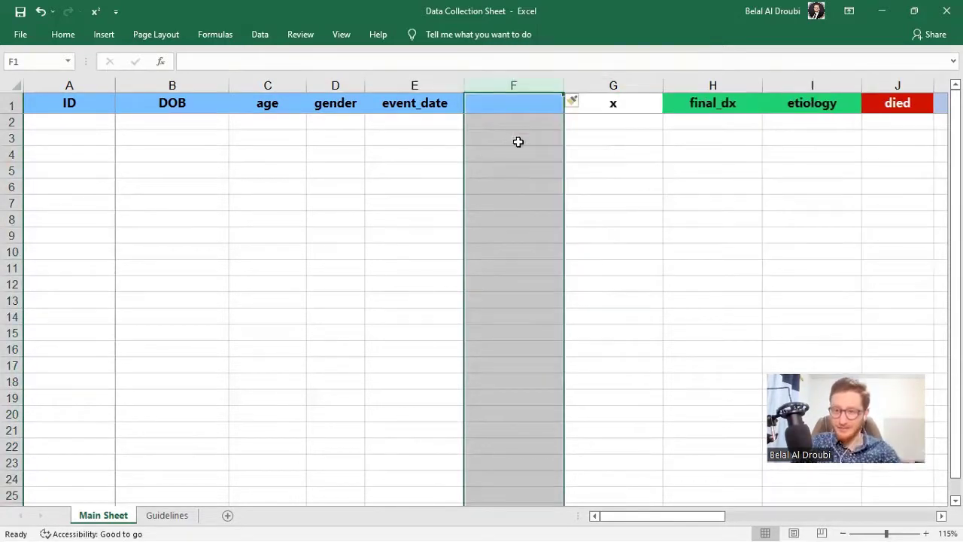
Enter o in cell F2 of the newly inserted column
{"action": "left_click", "coordinate": [520, 127]}
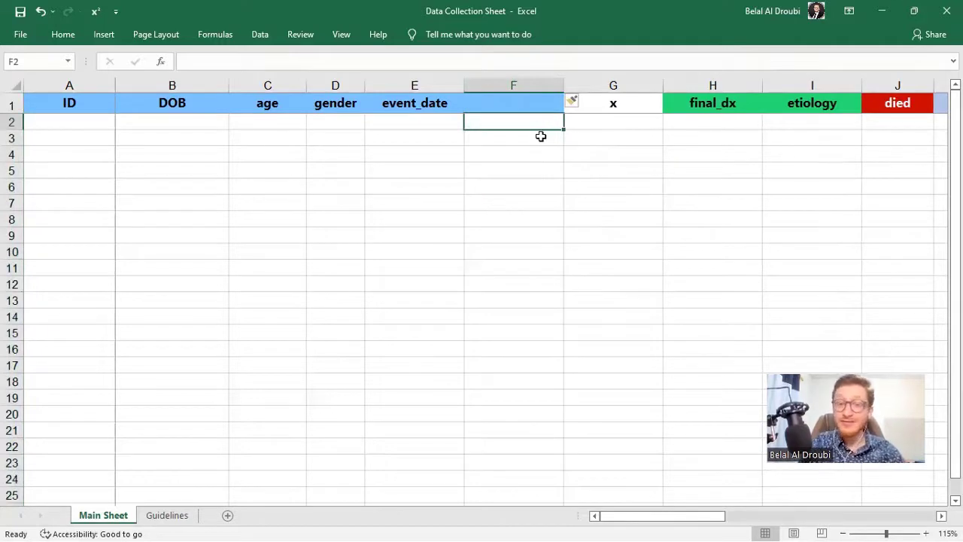
{"action": "type", "text": "o"}
{"action": "key", "text": "Return"}
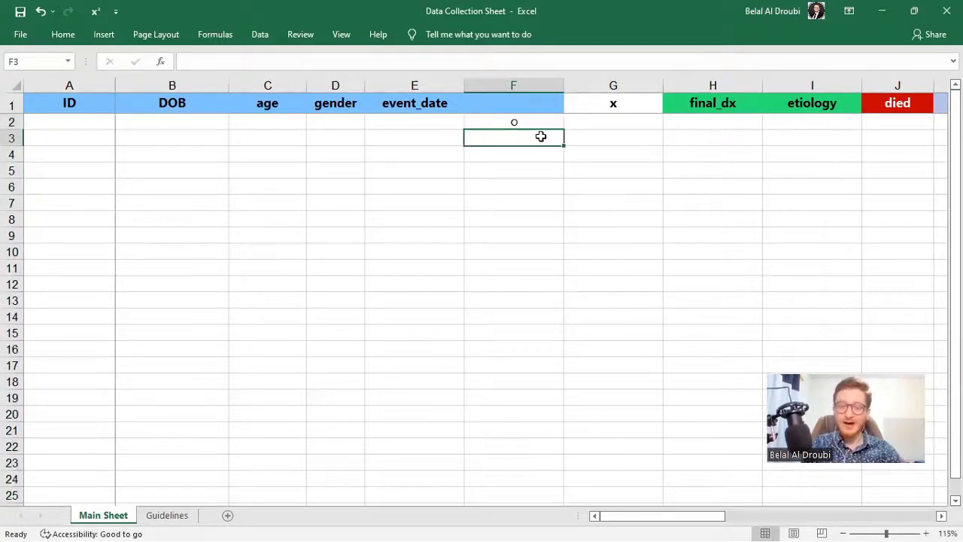
Enter lowercase b in F3 and uppercase B in F4 of the blank column
{"action": "type", "text": "b"}
{"action": "key", "text": "Return"}
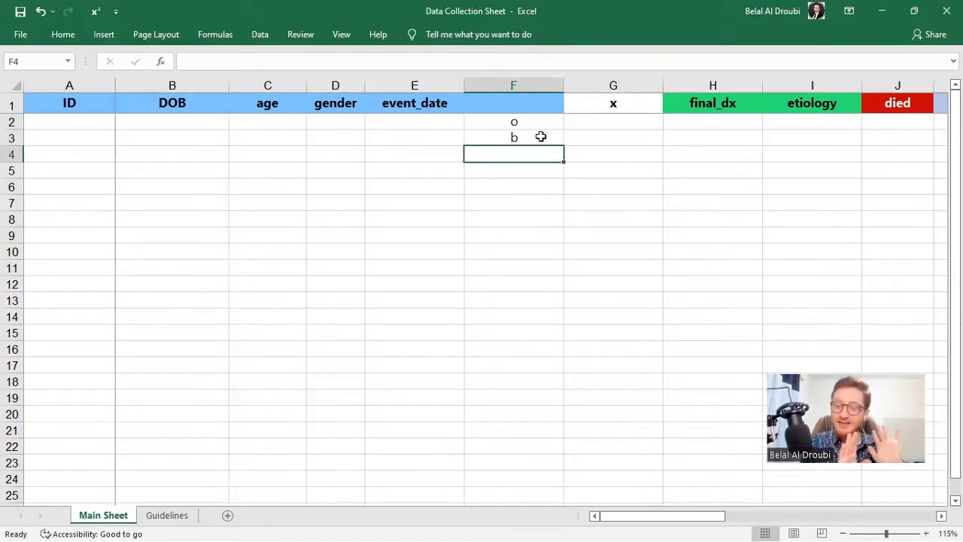
{"action": "type", "text": "B"}
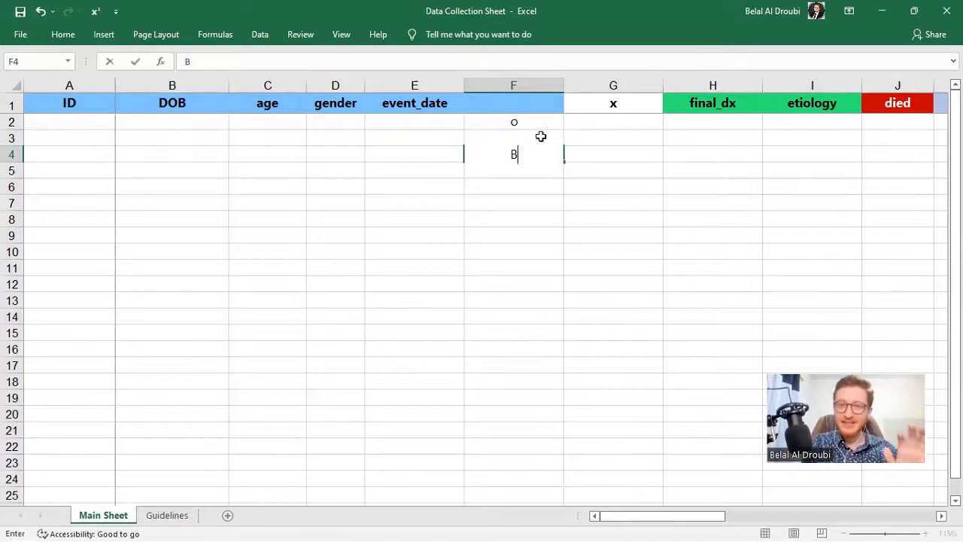
{"action": "key", "text": "Return"}
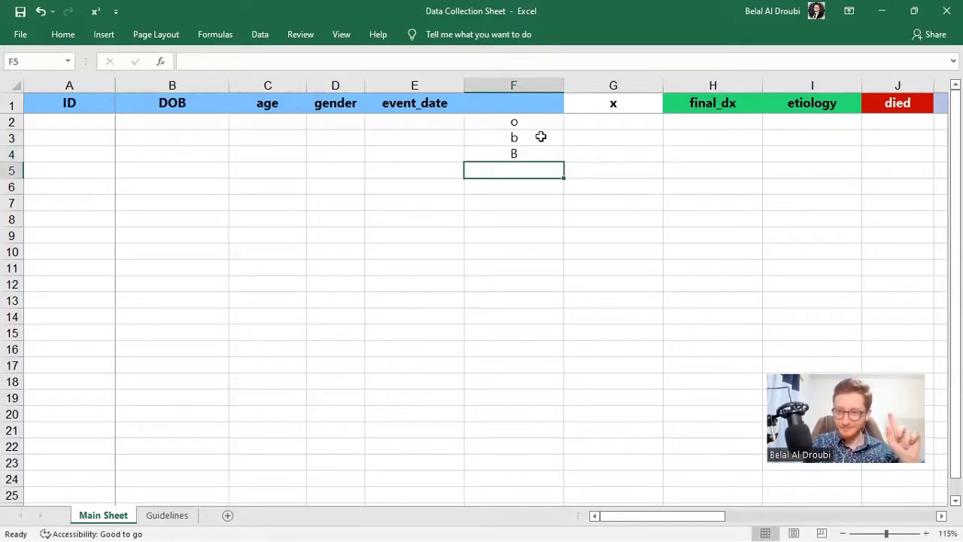
Clear the sample blood type letters from F2 through F4
{"action": "key", "text": "Up"}
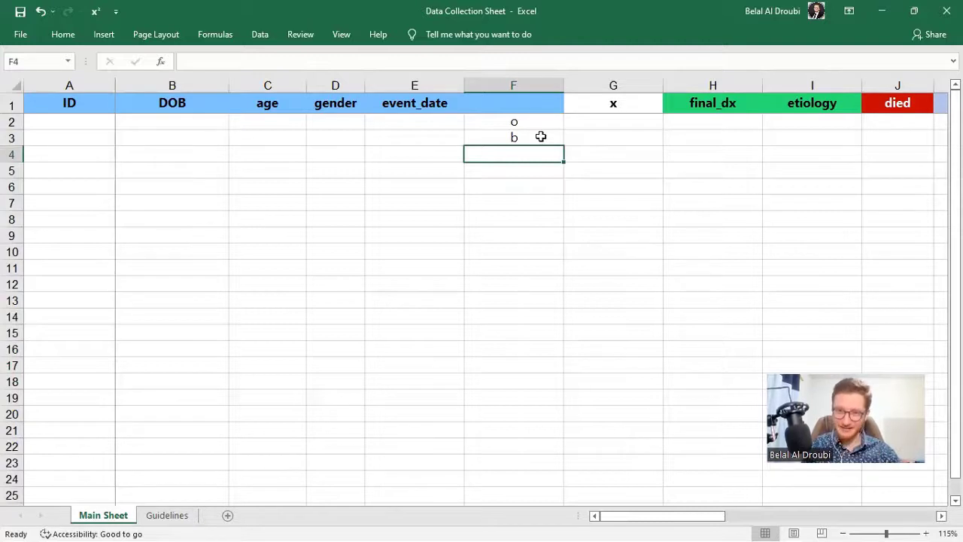
{"action": "key", "text": "Up"}
{"action": "key", "text": "Up"}
{"action": "key", "text": "shift+Down"}
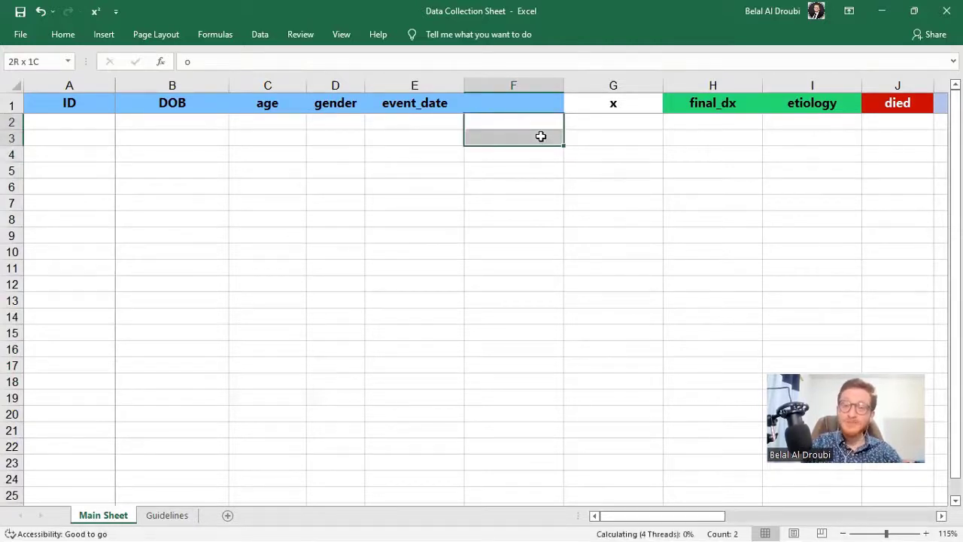
{"action": "key", "text": "Delete"}
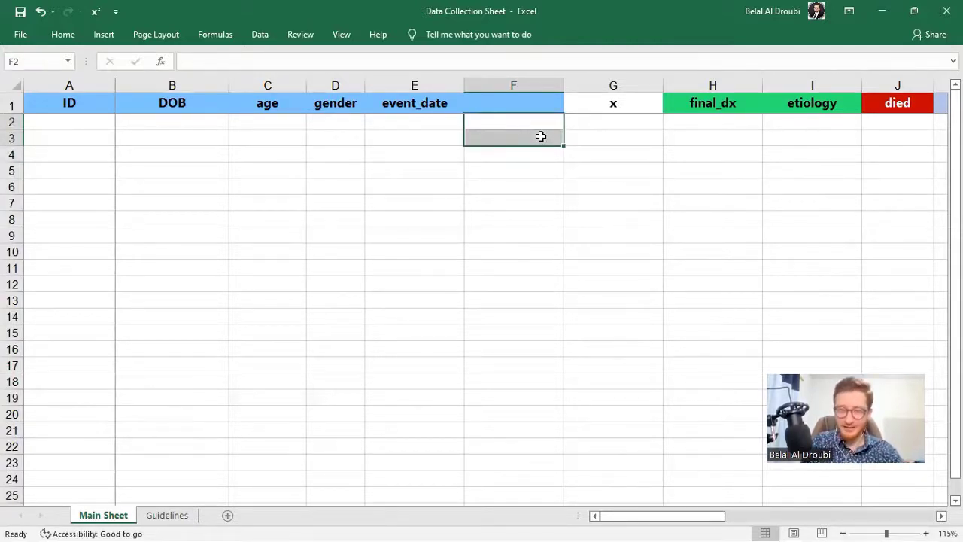
{"action": "left_click", "coordinate": [540, 136]}
{"action": "key", "text": "Up"}
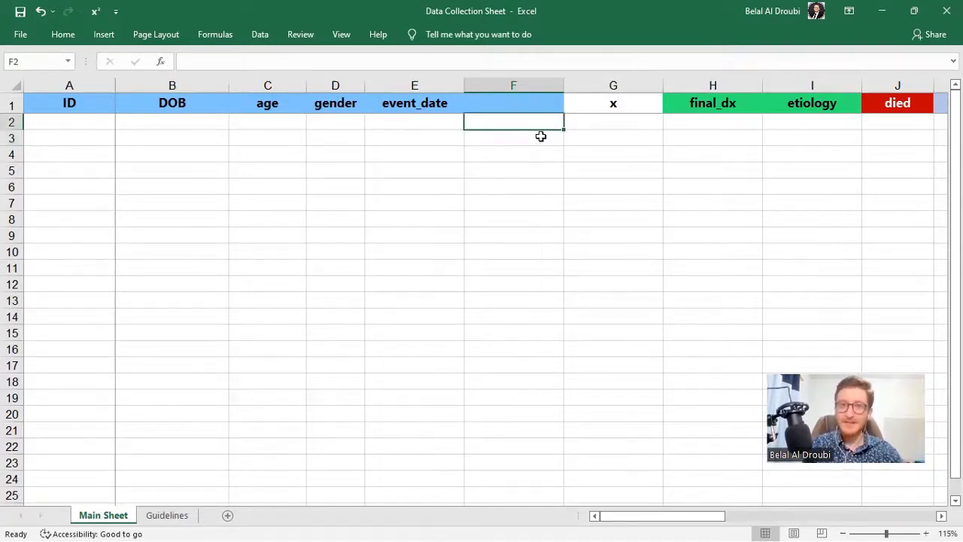
Enter the sample values b, ab and o in cells F2, F3 and F4
{"action": "type", "text": "b"}
{"action": "key", "text": "Return"}
{"action": "type", "text": "ab"}
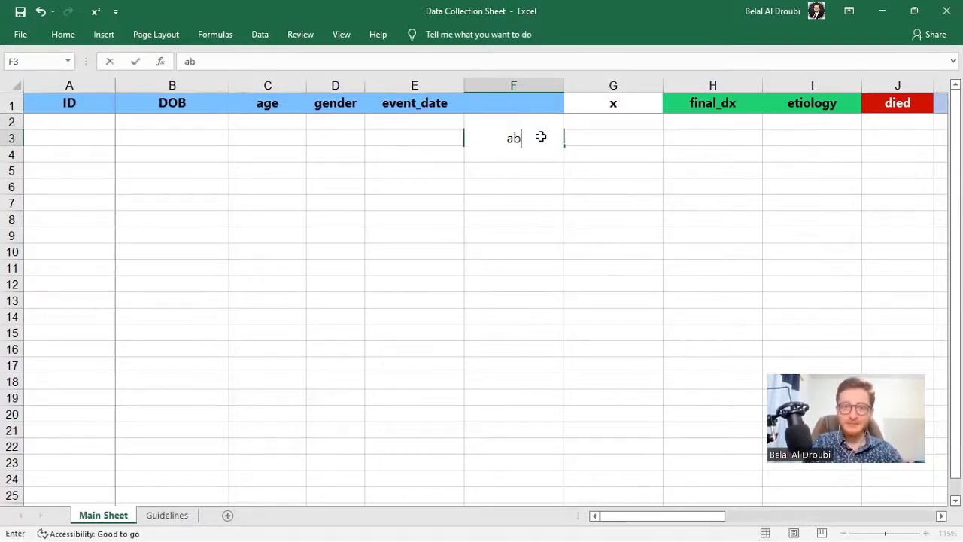
{"action": "key", "text": "Return"}
{"action": "type", "text": "o"}
{"action": "key", "text": "Return"}
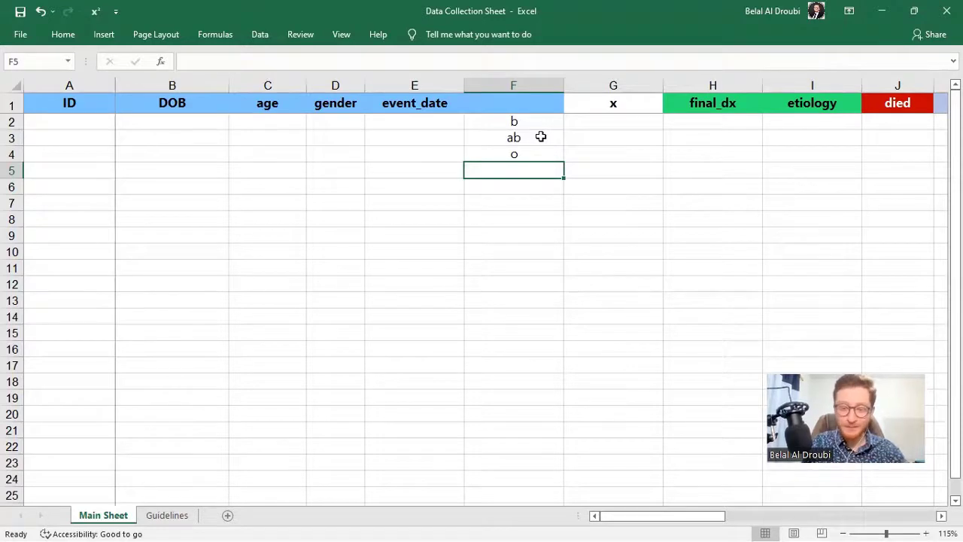
Enter "type o" in F5 as an inconsistently written version of the value above it
{"action": "type", "text": "o"}
{"action": "key", "text": "BackSpace"}
{"action": "type", "text": "type o"}
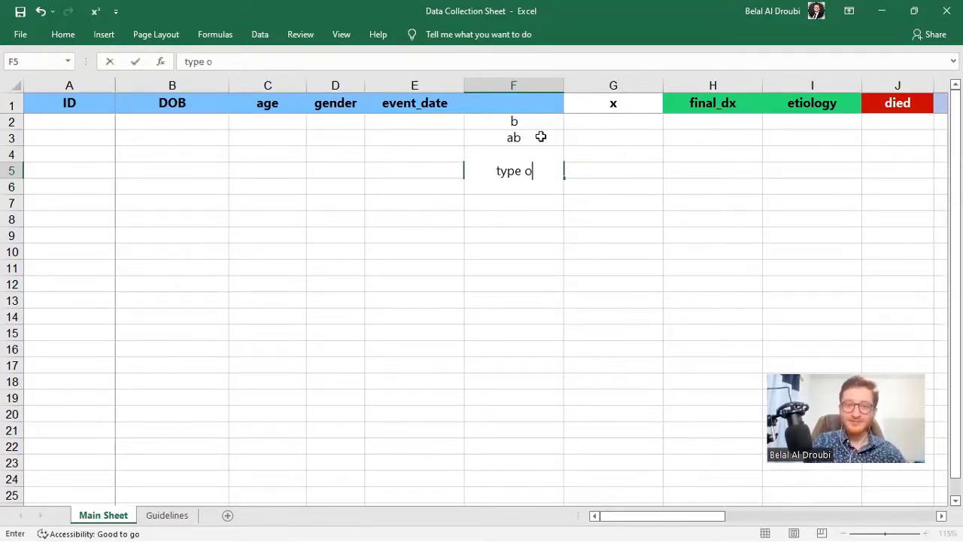
{"action": "key", "text": "Return"}
Edit the entry in F5 so that it contains only o
{"action": "key", "text": "Up"}
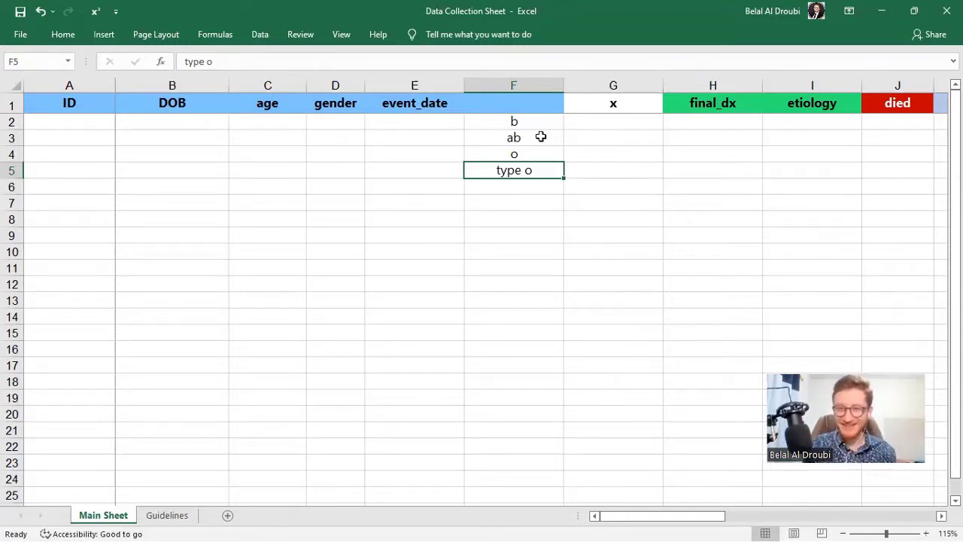
{"action": "key", "text": "Up"}
{"action": "key", "text": "Up"}
{"action": "key", "text": "Down"}
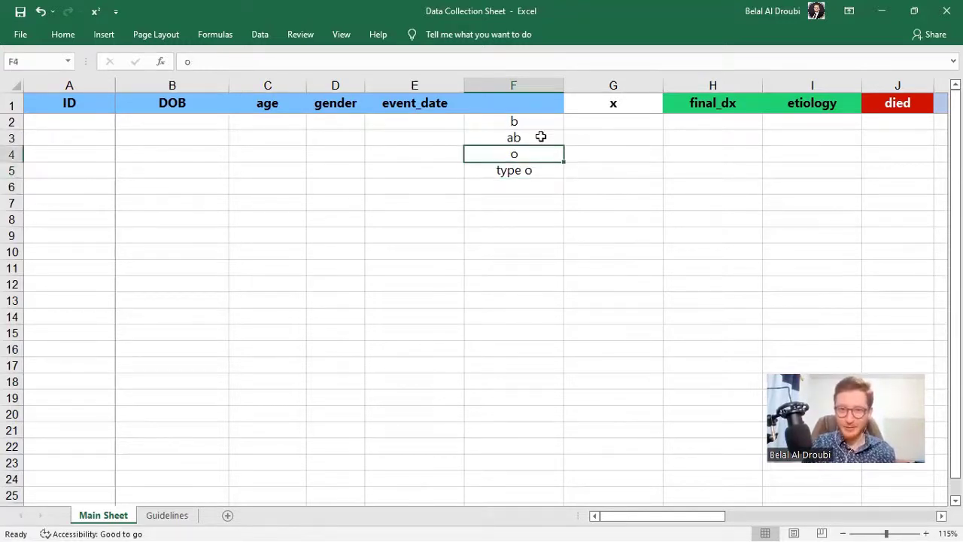
{"action": "key", "text": "Down"}
{"action": "key", "text": "F2"}
{"action": "key", "text": "Home"}
{"action": "key", "text": "Delete"}
{"action": "key", "text": "Delete"}
{"action": "key", "text": "Delete"}
{"action": "key", "text": "Delete"}
{"action": "key", "text": "Delete"}
{"action": "key", "text": "Return"}
{"action": "key", "text": "Down"}
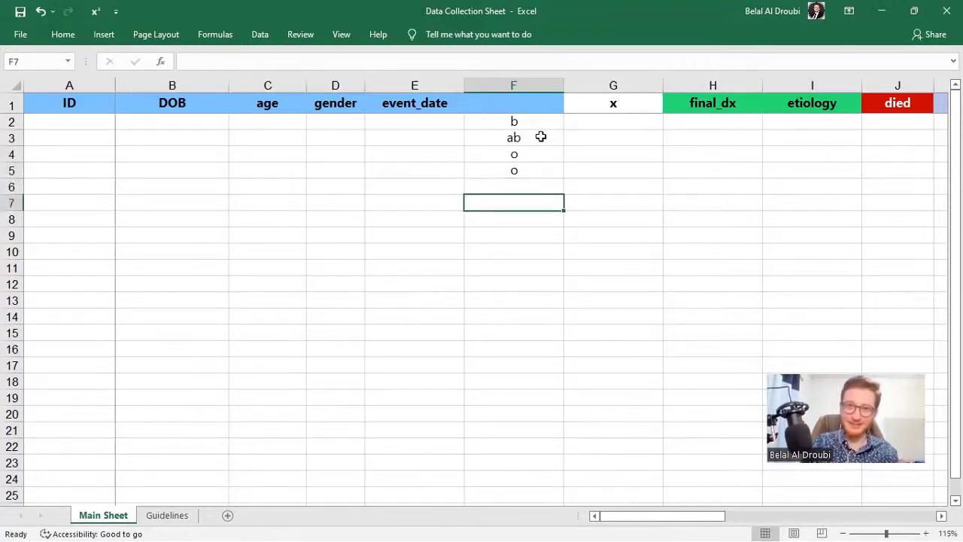
Clear all sample values in column F from row 2 down
{"action": "key", "text": "Up"}
{"action": "key", "text": "Up"}
{"action": "key", "text": "Up"}
{"action": "key", "text": "Up"}
{"action": "key", "text": "Left"}
{"action": "key", "text": "Left"}
{"action": "key", "text": "Right"}
{"action": "key", "text": "Right"}
{"action": "key", "text": "Up"}
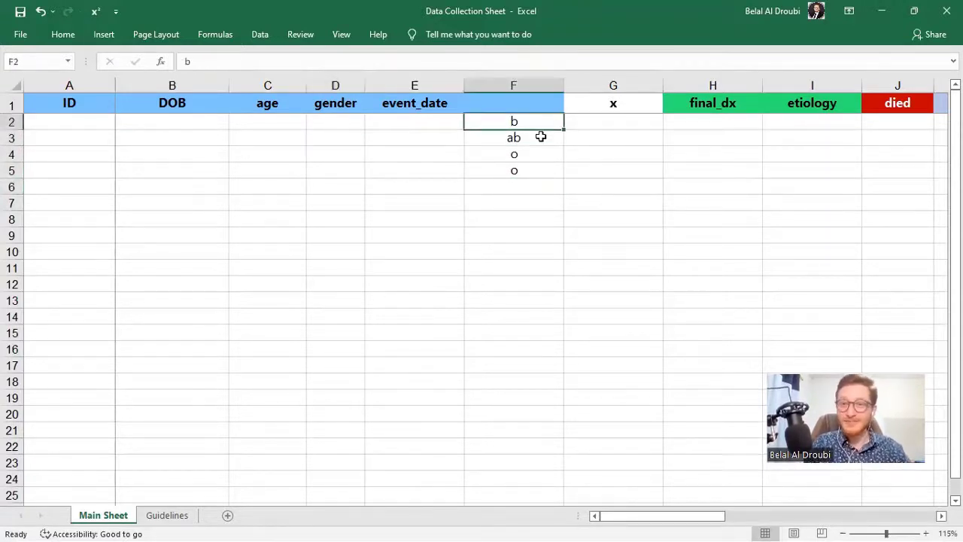
{"action": "key", "text": "ctrl+shift+Down"}
{"action": "key", "text": "ctrl+shift+Down"}
{"action": "key", "text": "BackSpace"}
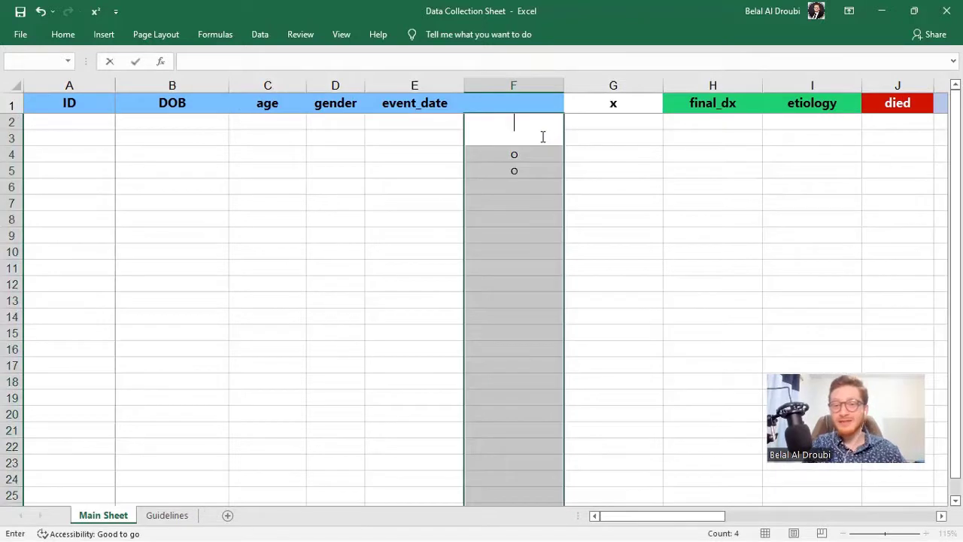
{"action": "key", "text": "Escape"}
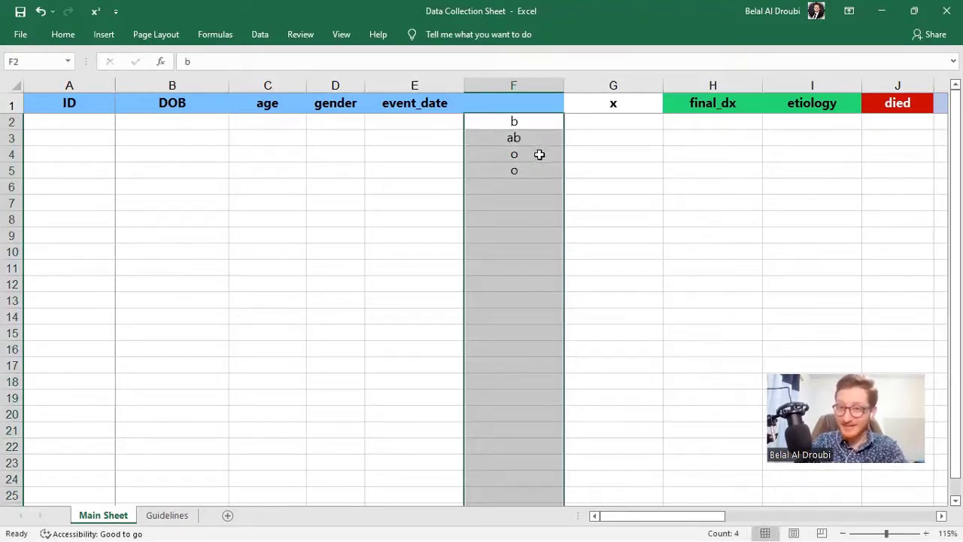
{"action": "key", "text": "Delete"}
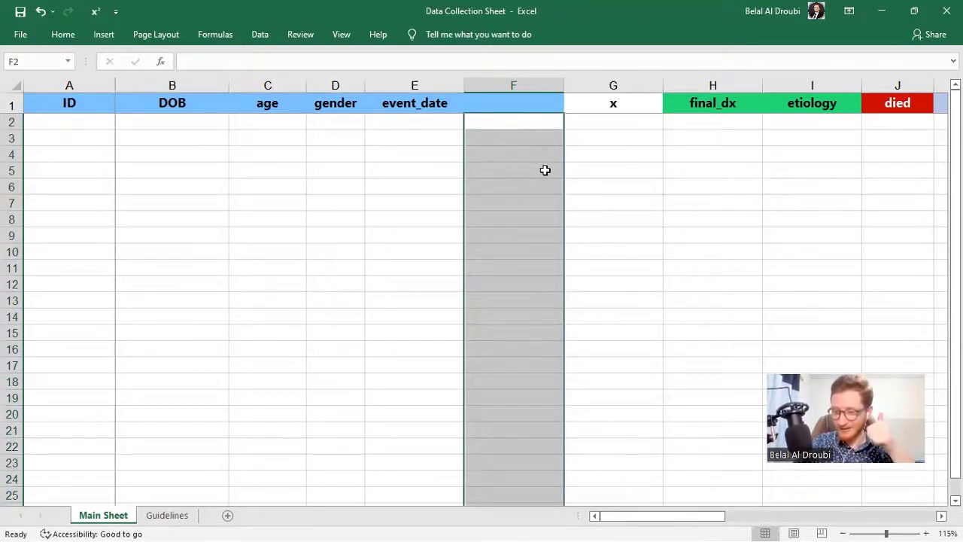
Replace the x column header in G1 with 21kmtime
{"action": "left_click", "coordinate": [623, 138]}
{"action": "left_click", "coordinate": [623, 106]}
{"action": "type", "text": "21"}
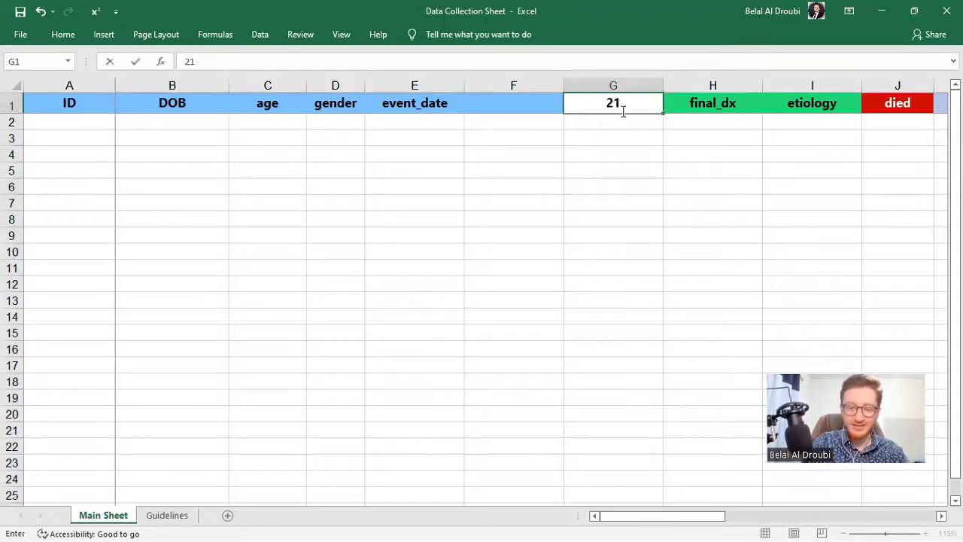
{"action": "type", "text": "kmtime"}
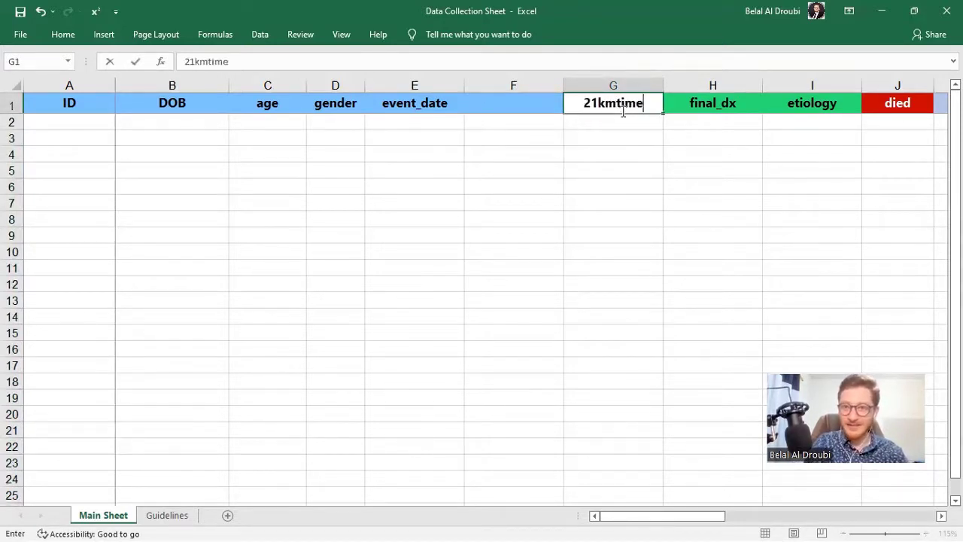
{"action": "key", "text": "Return"}
Enter the sample times 60 in G2 and 59 in G3
{"action": "type", "text": "60"}
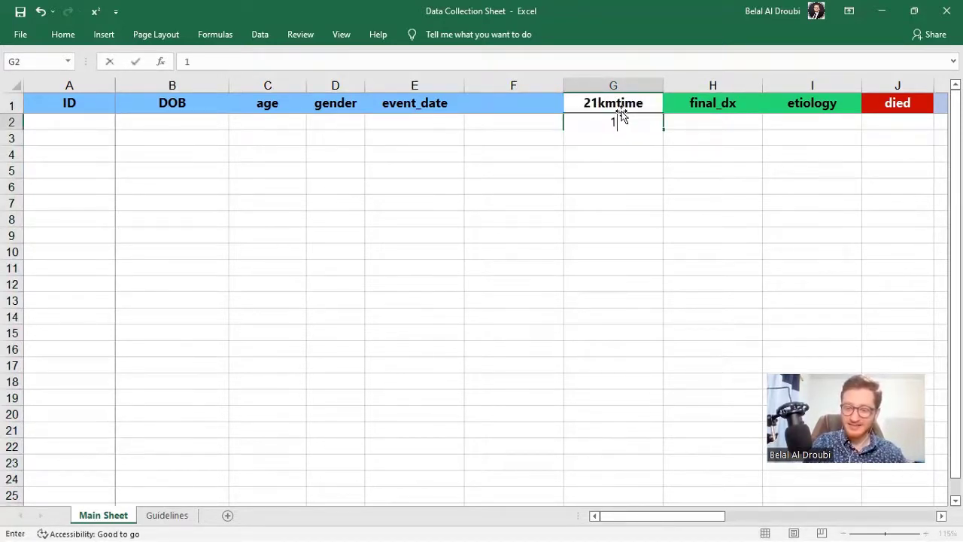
{"action": "key", "text": "Return"}
{"action": "type", "text": "2/28"}
{"action": "key", "text": "Return"}
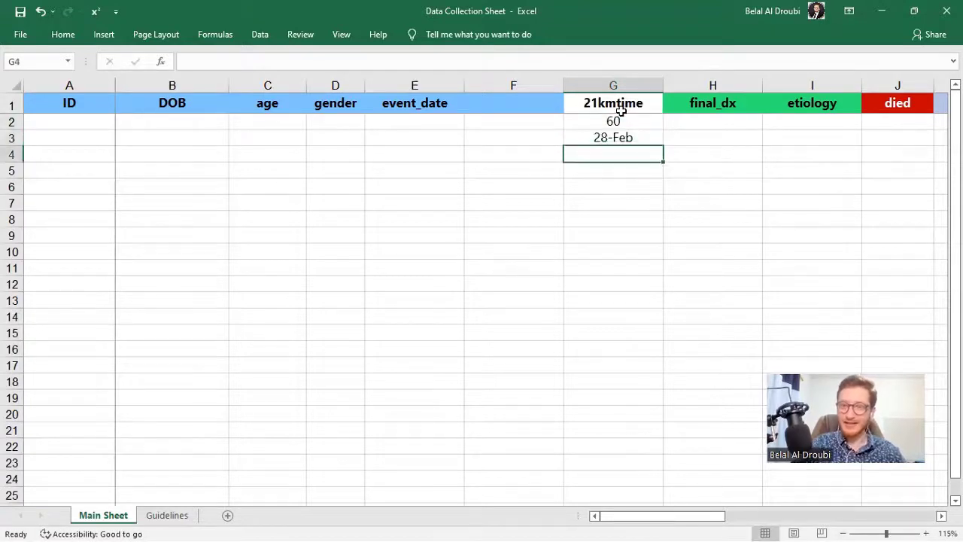
Inspect the entry in G3 that is displayed as a date and clear it
{"action": "left_click", "coordinate": [637, 139]}
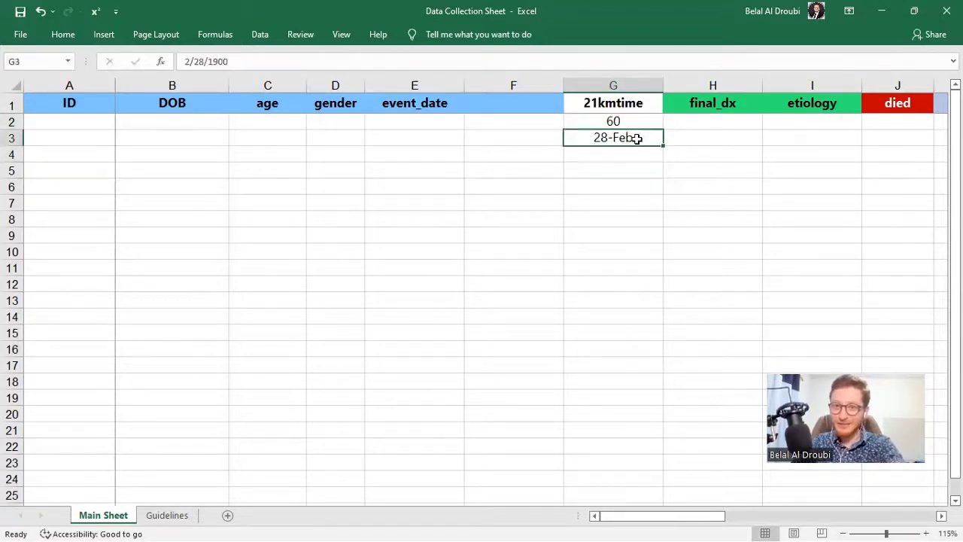
{"action": "right_click", "coordinate": [616, 86]}
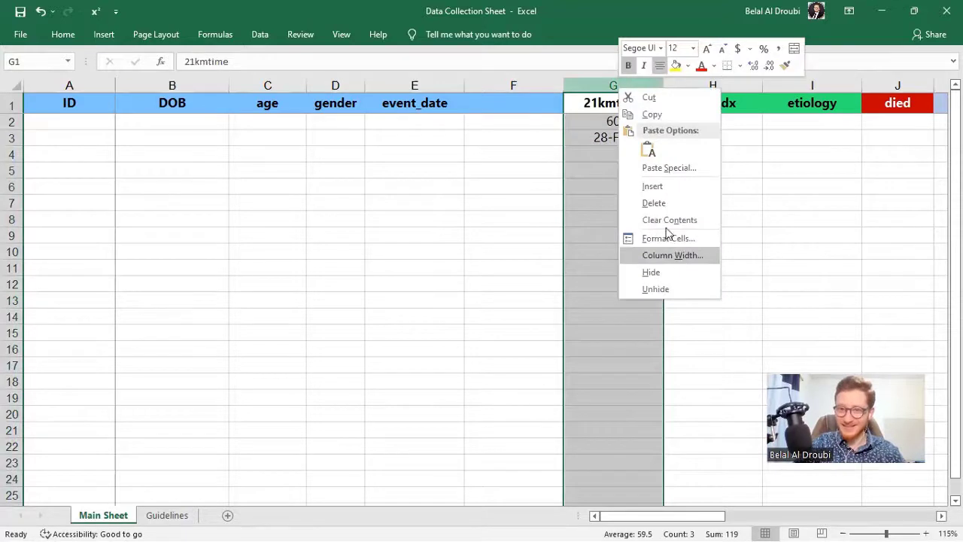
{"action": "key", "text": "Escape"}
{"action": "left_click", "coordinate": [623, 167]}
{"action": "key", "text": "ctrl+shift+Down"}
{"action": "left_click", "coordinate": [617, 137]}
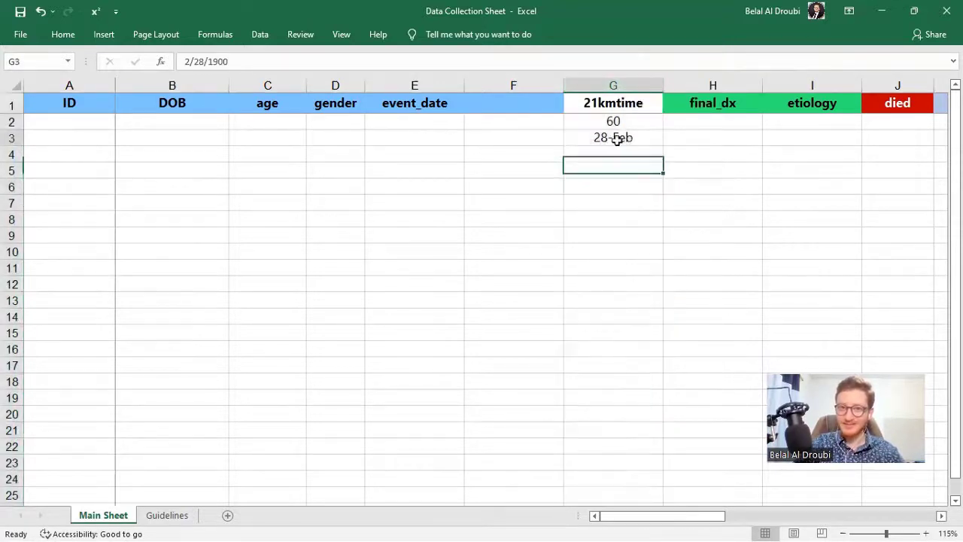
{"action": "key", "text": "Down"}
{"action": "left_click", "coordinate": [640, 134]}
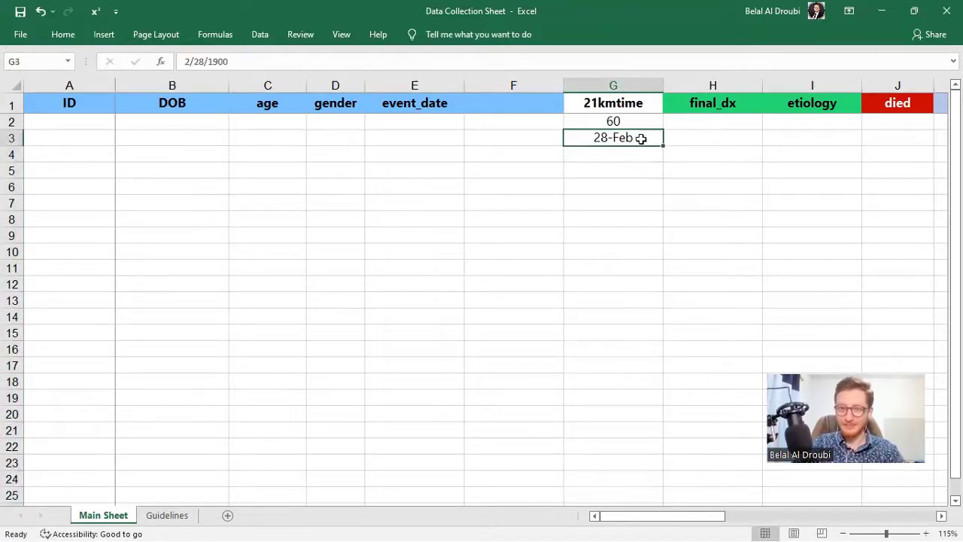
{"action": "key", "text": "Delete"}
Set the number format of the whole 21kmtime column to General
{"action": "right_click", "coordinate": [619, 86]}
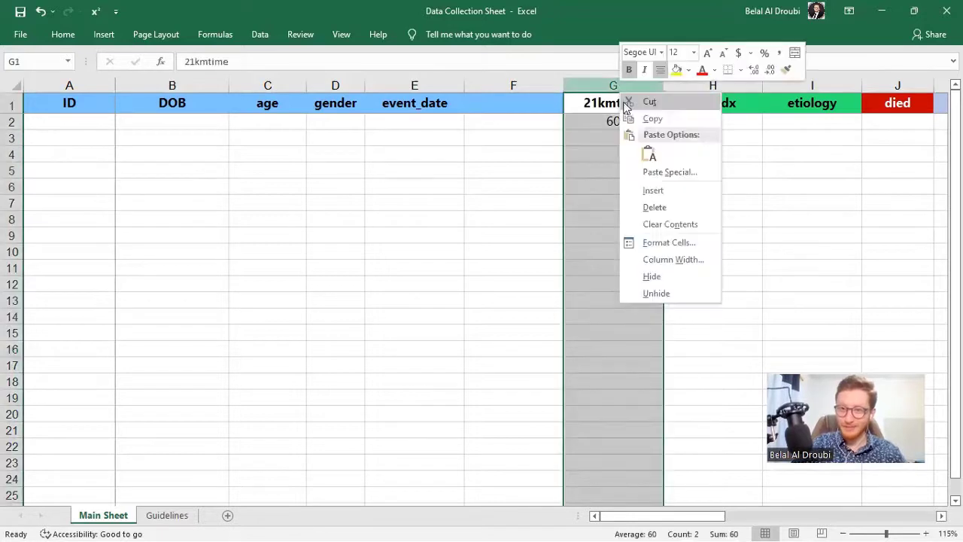
{"action": "left_click", "coordinate": [683, 250]}
{"action": "key", "text": "ctrl+1"}
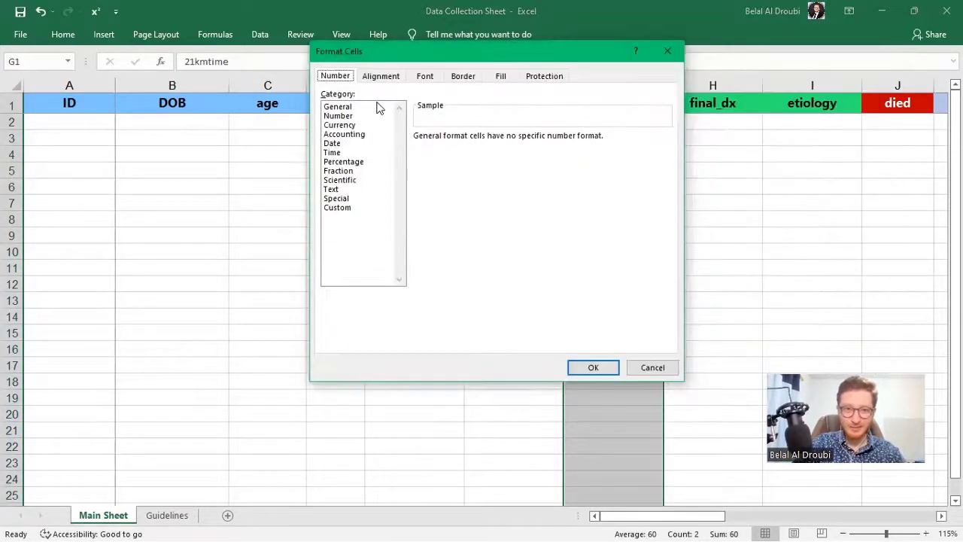
{"action": "left_click", "coordinate": [337, 106]}
{"action": "left_click", "coordinate": [593, 367]}
{"action": "left_click", "coordinate": [631, 255]}
Enter 59 in G3 and 50 in G4 under the 21kmtime header
{"action": "left_click", "coordinate": [629, 140]}
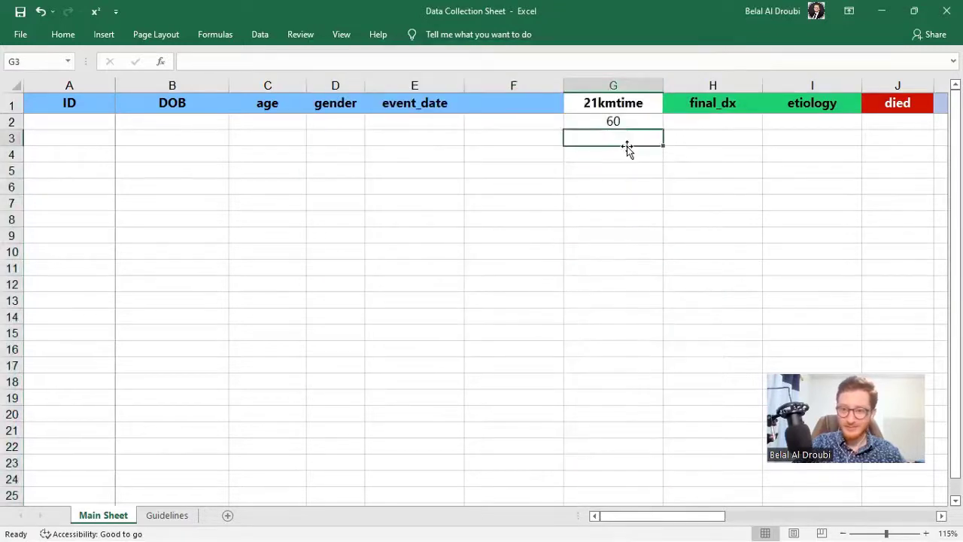
{"action": "type", "text": "59"}
{"action": "key", "text": "Return"}
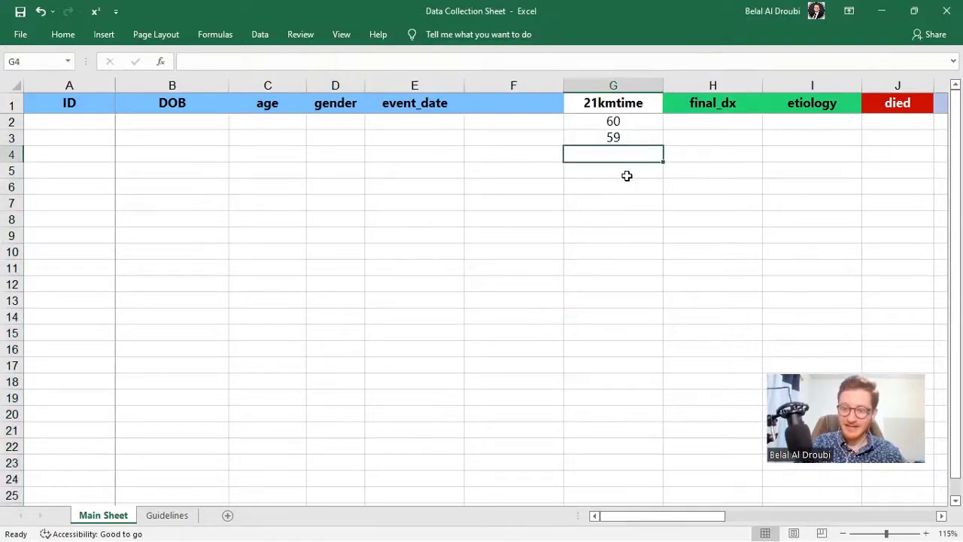
{"action": "type", "text": "50"}
{"action": "key", "text": "Return"}
Clear the contents of the 21kmtime column and delete the column from the sheet
{"action": "left_click", "coordinate": [613, 86]}
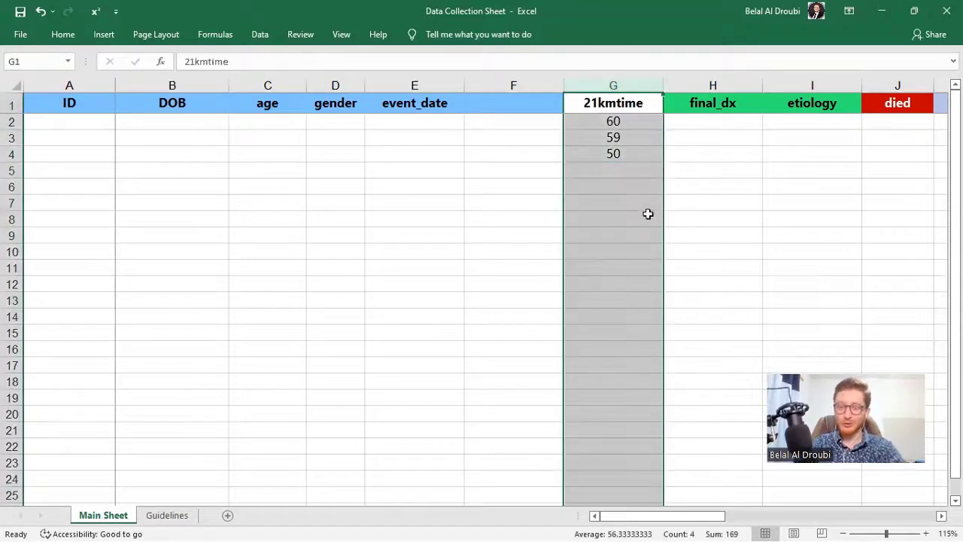
{"action": "key", "text": "Delete"}
{"action": "key", "text": "Return"}
{"action": "key", "text": "Return"}
{"action": "key", "text": "Down"}
{"action": "key", "text": "Down"}
{"action": "key", "text": "Down"}
{"action": "left_click", "coordinate": [614, 103]}
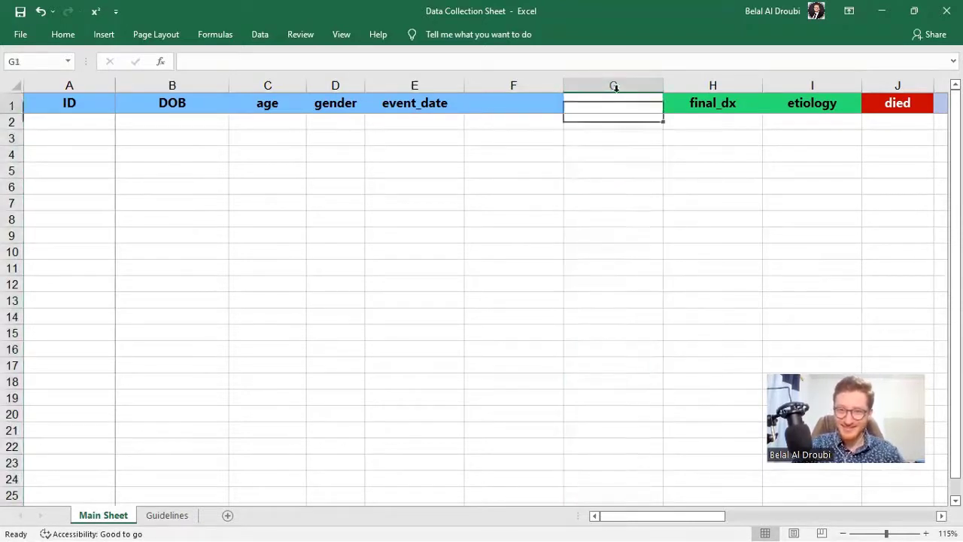
{"action": "left_click", "coordinate": [614, 86]}
{"action": "right_click", "coordinate": [615, 87]}
{"action": "left_click", "coordinate": [650, 201]}
{"action": "left_click", "coordinate": [633, 200]}
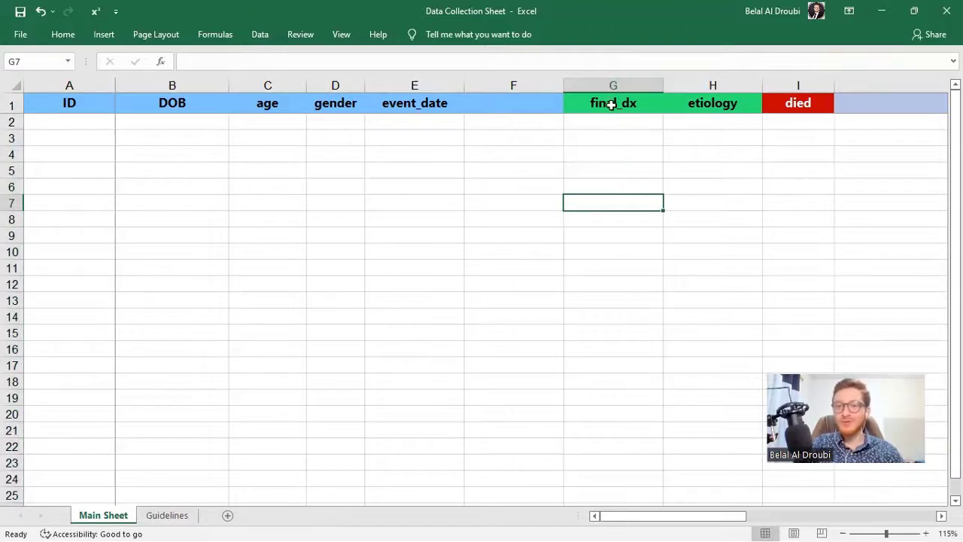
Select the final_dx, etiology and died headers in turn to point out the outcome variables
{"action": "left_click", "coordinate": [613, 103]}
{"action": "left_click", "coordinate": [711, 103]}
{"action": "left_click", "coordinate": [798, 101]}
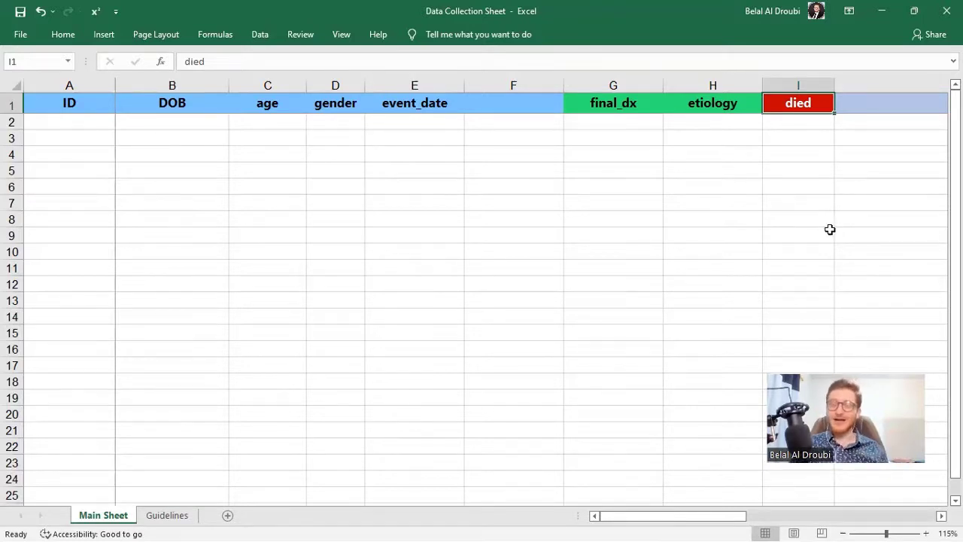
Enter 1 in I2 as the first value of the died column
{"action": "left_click", "coordinate": [797, 121]}
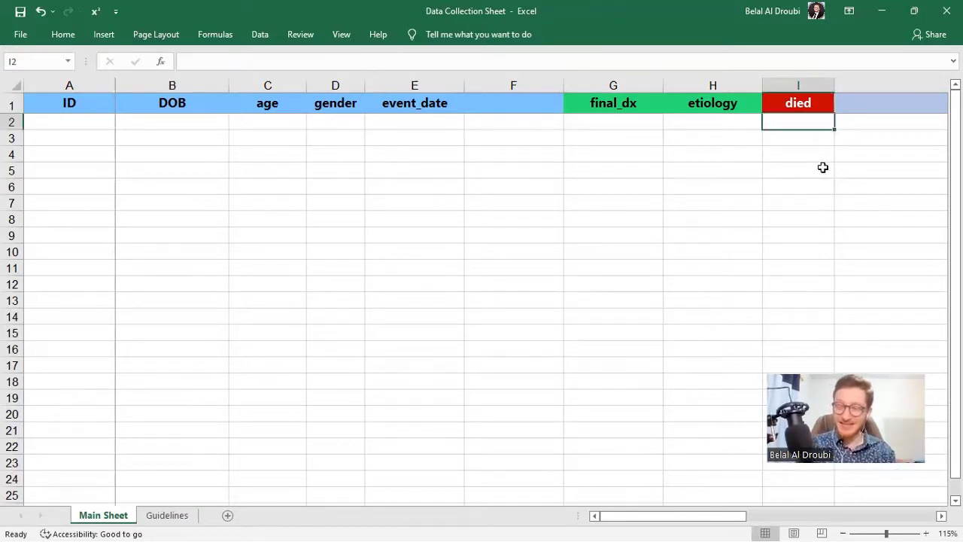
{"action": "type", "text": "1"}
{"action": "key", "text": "Return"}
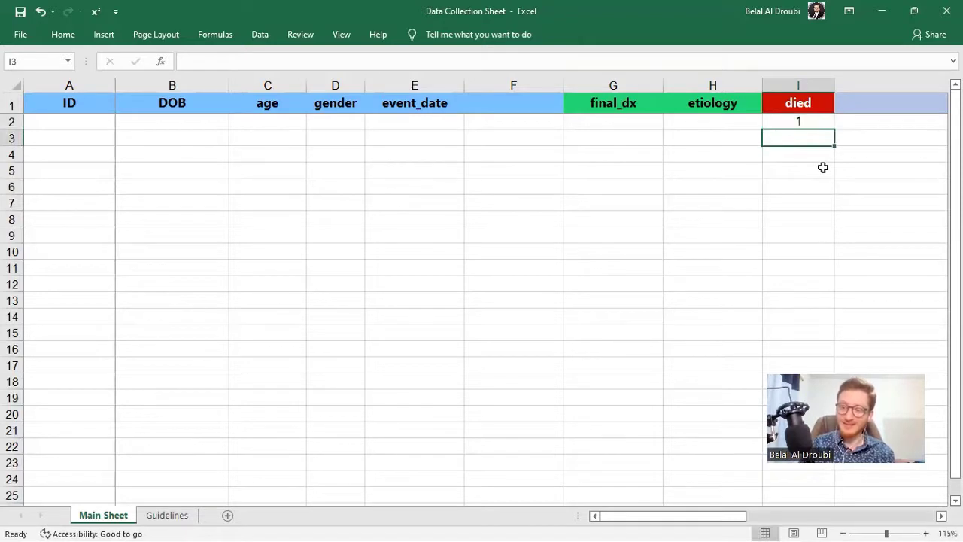
Enter 0 in I3 as the second value of the died column
{"action": "type", "text": "1"}
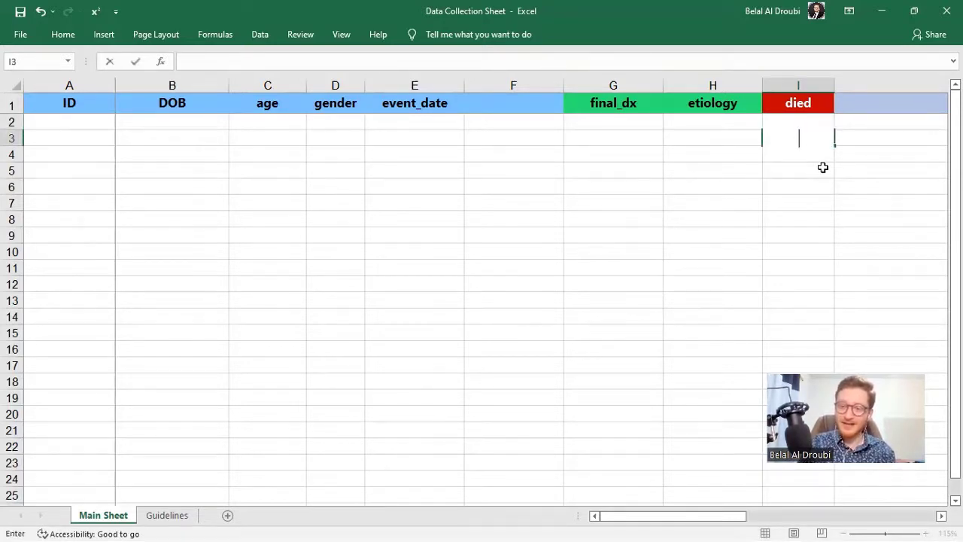
{"action": "type", "text": "0"}
{"action": "key", "text": "Return"}
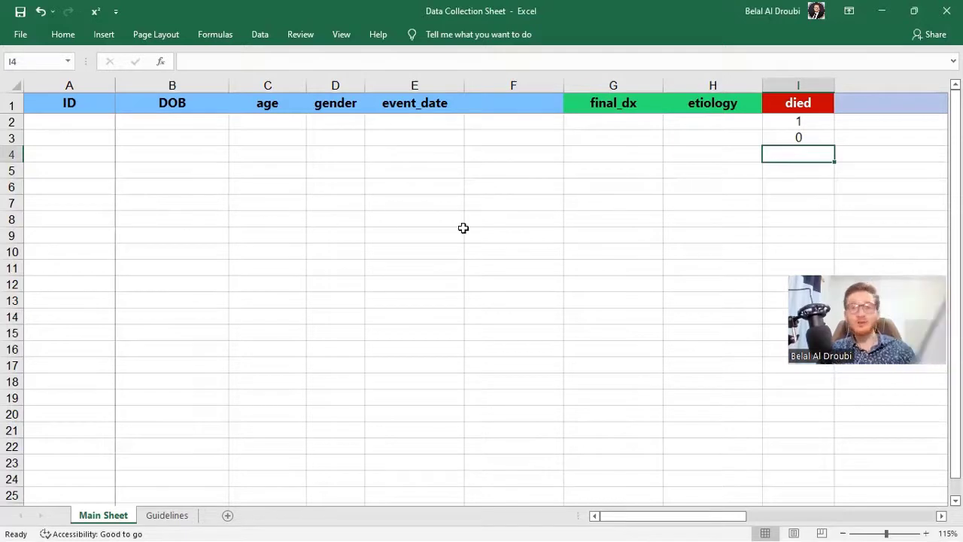
Enter yes in I3 and no in I4 under the died header as text alternatives to the codes
{"action": "left_click", "coordinate": [531, 214]}
{"action": "left_click", "coordinate": [737, 151]}
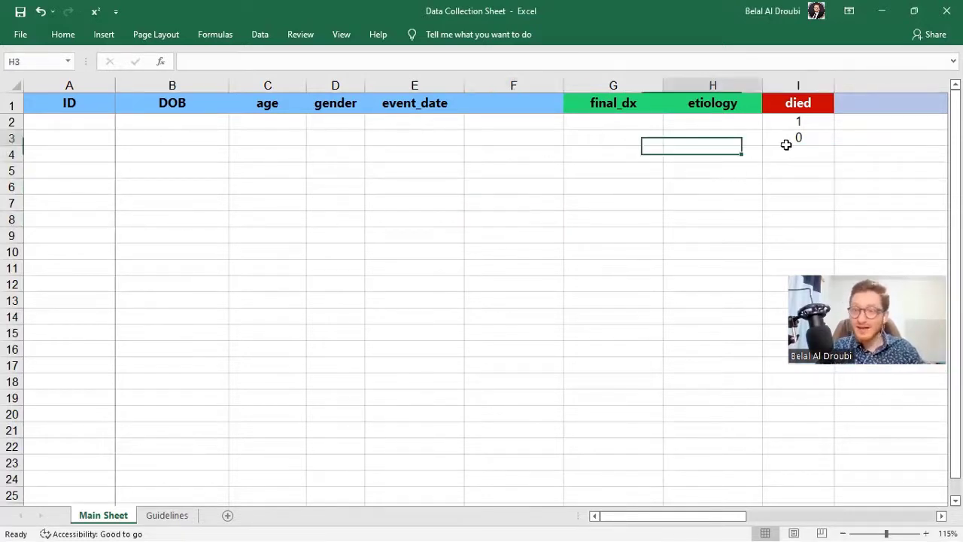
{"action": "left_click", "coordinate": [793, 143]}
{"action": "type", "text": "yes"}
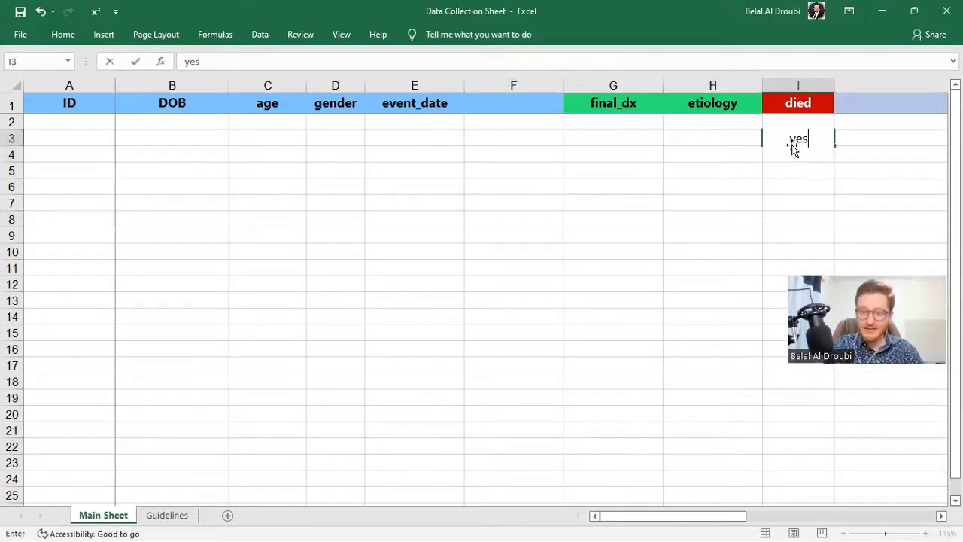
{"action": "key", "text": "Return"}
{"action": "type", "text": "no"}
{"action": "key", "text": "Return"}
{"action": "key", "text": "Up"}
{"action": "key", "text": "Up"}
{"action": "key", "text": "Up"}
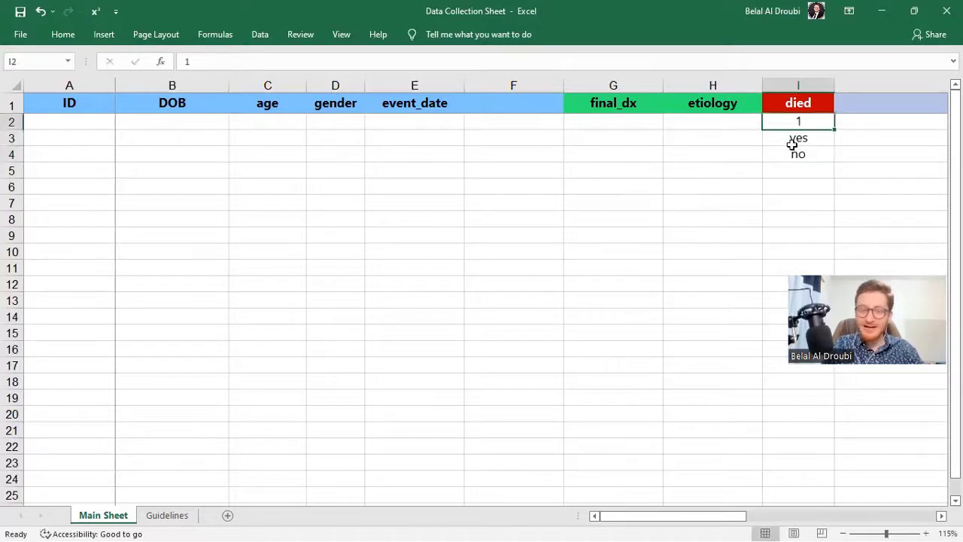
Clear I2 to I4 in the died column and enter 1 in I2 again
{"action": "key", "text": "Down"}
{"action": "key", "text": "Down"}
{"action": "key", "text": "Delete"}
{"action": "key", "text": "Up"}
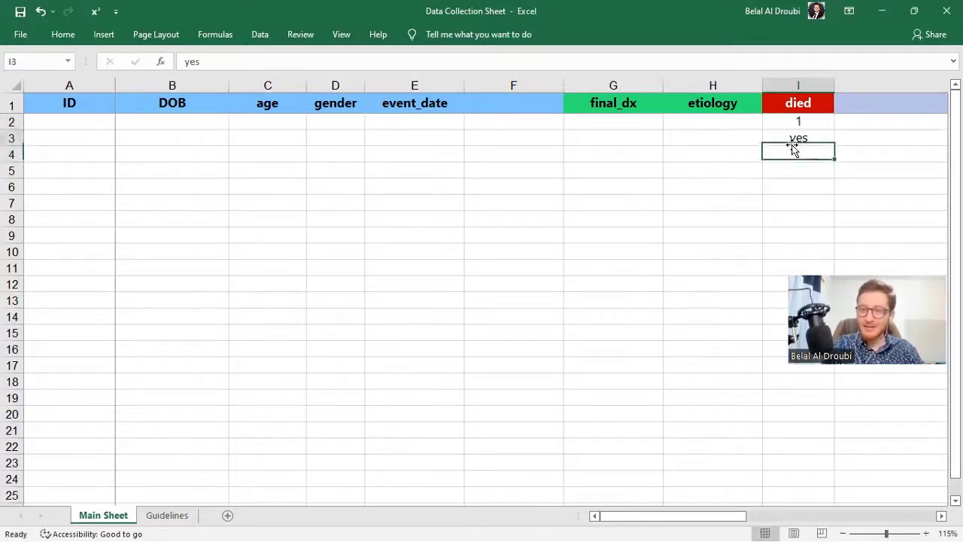
{"action": "key", "text": "Delete"}
{"action": "key", "text": "Up"}
{"action": "key", "text": "Delete"}
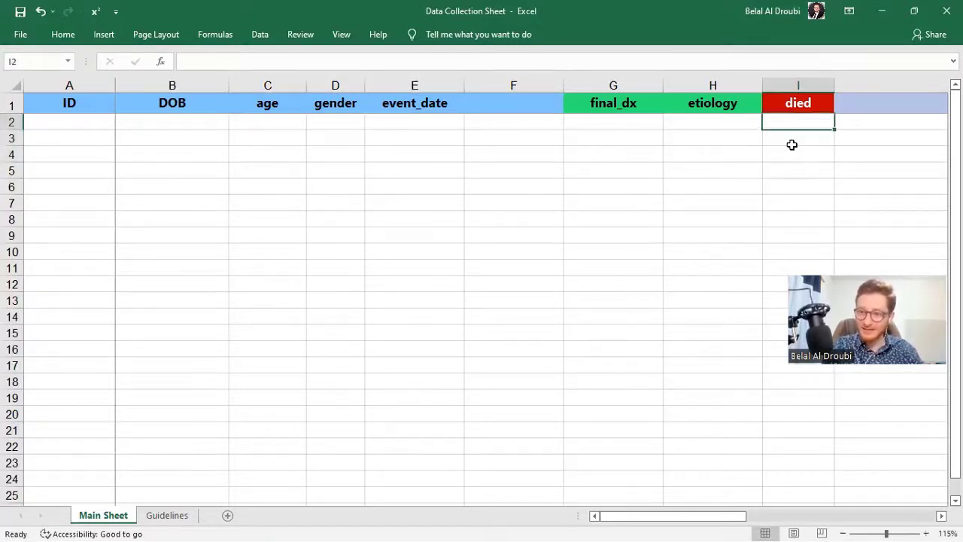
{"action": "type", "text": "1"}
{"action": "key", "text": "Return"}
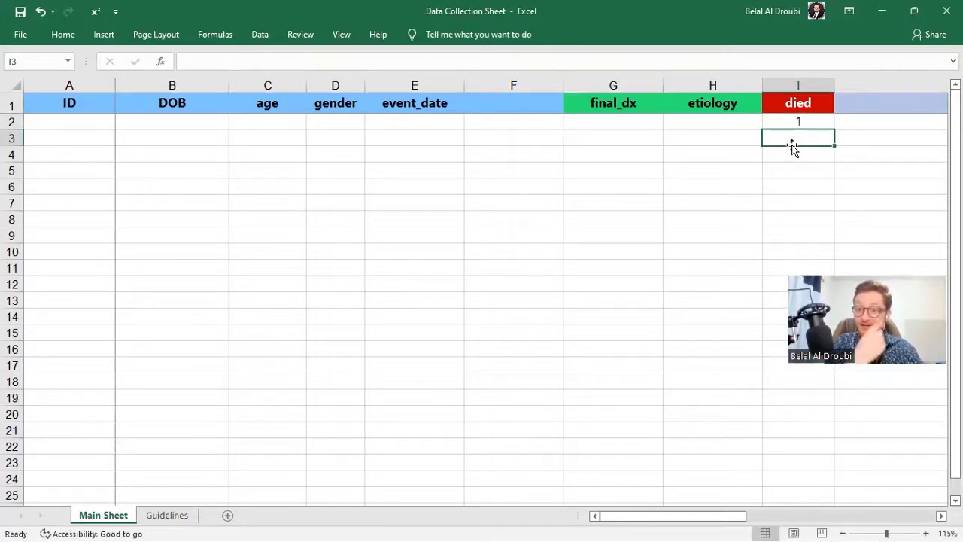
{"action": "double_click", "coordinate": [792, 145]}
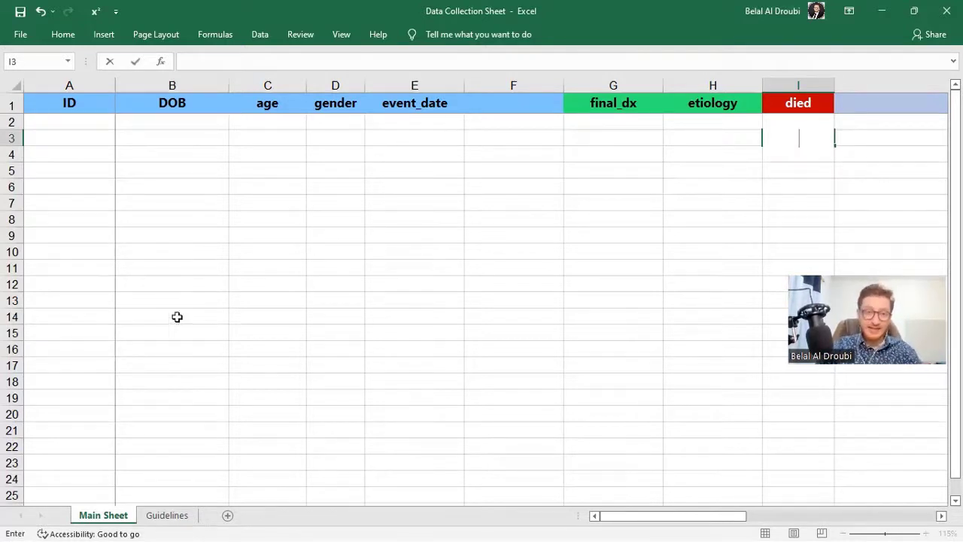
Open the Guidelines sheet and examine the instruction about capitals in the instructions column
{"action": "left_click", "coordinate": [176, 519]}
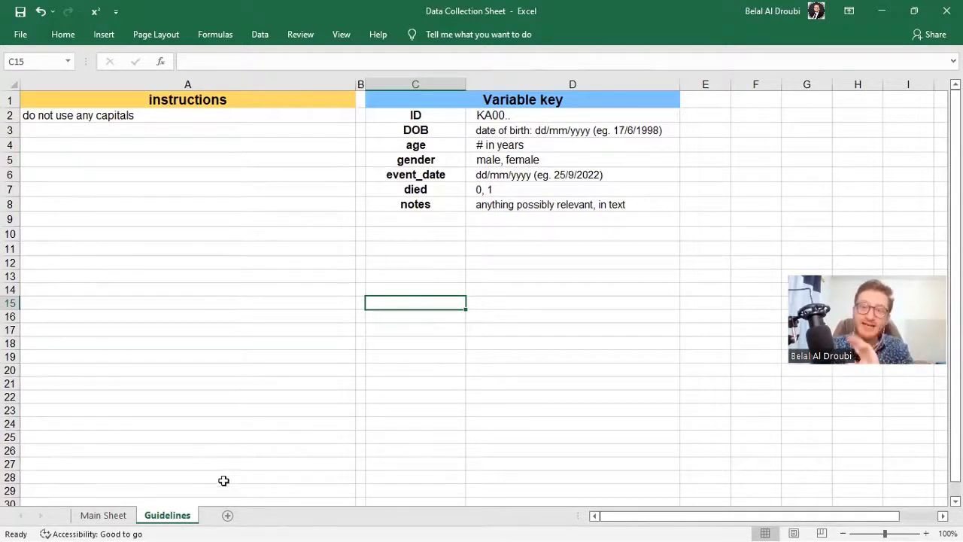
{"action": "left_click", "coordinate": [437, 329]}
{"action": "left_click", "coordinate": [453, 273]}
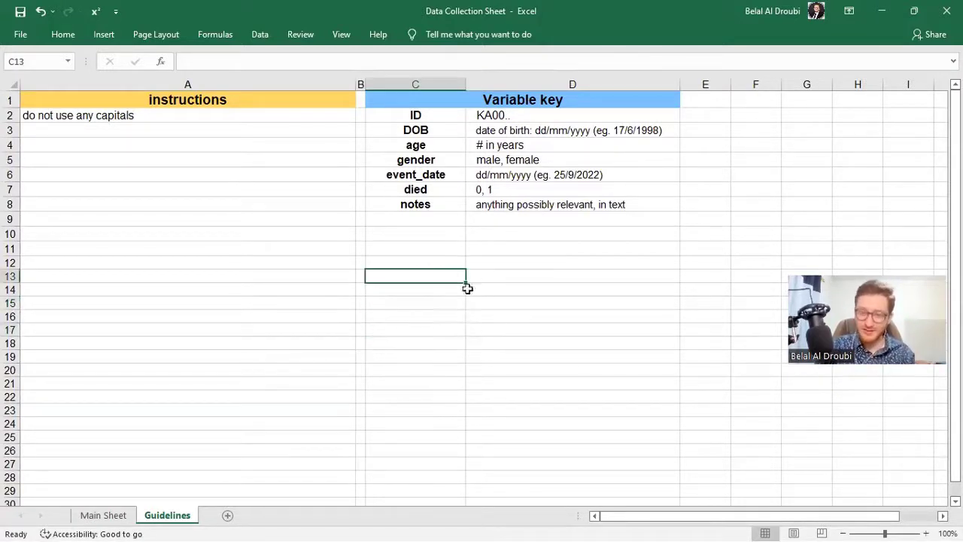
{"action": "scroll", "coordinate": [516, 331], "scroll_direction": "up", "scroll_amount": 2, "text": "ctrl"}
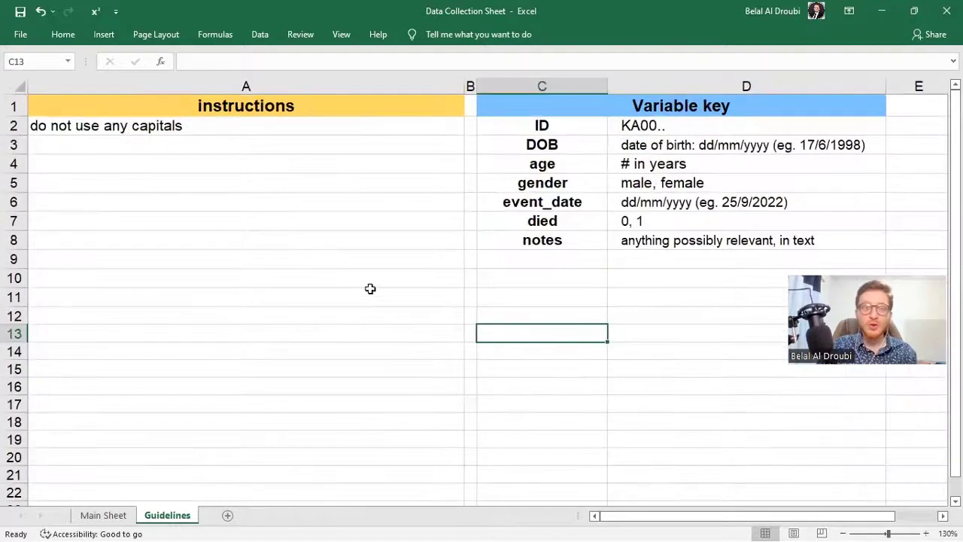
{"action": "left_click", "coordinate": [125, 125]}
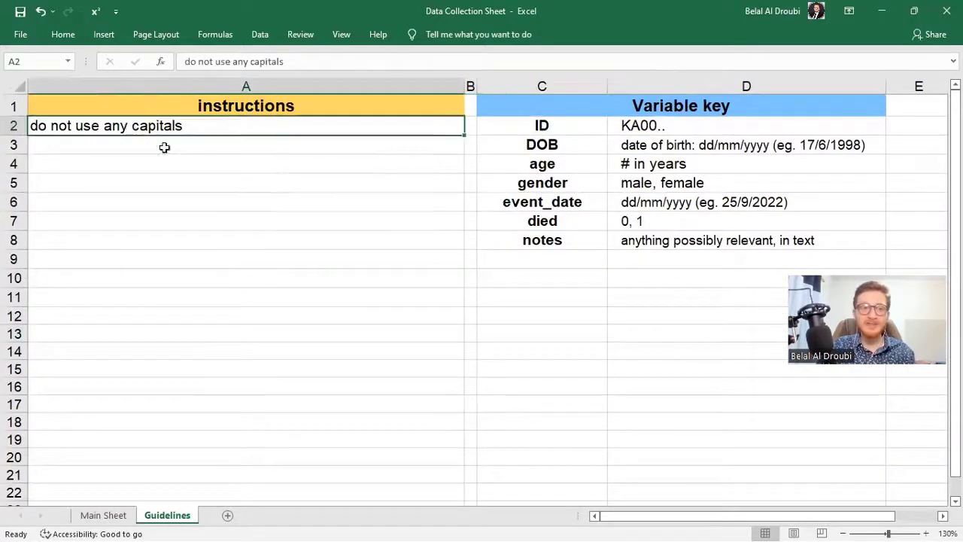
{"action": "left_click", "coordinate": [238, 142]}
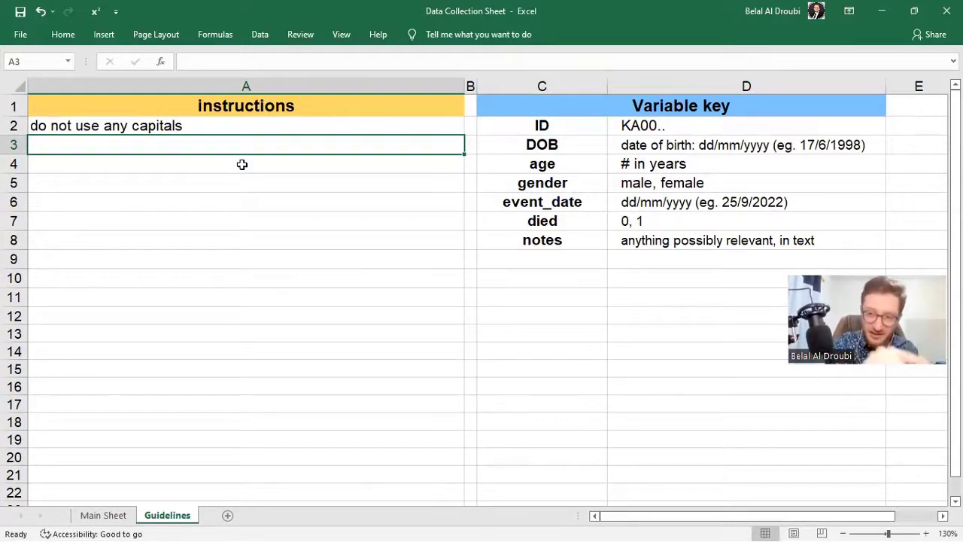
{"action": "key", "text": "Up"}
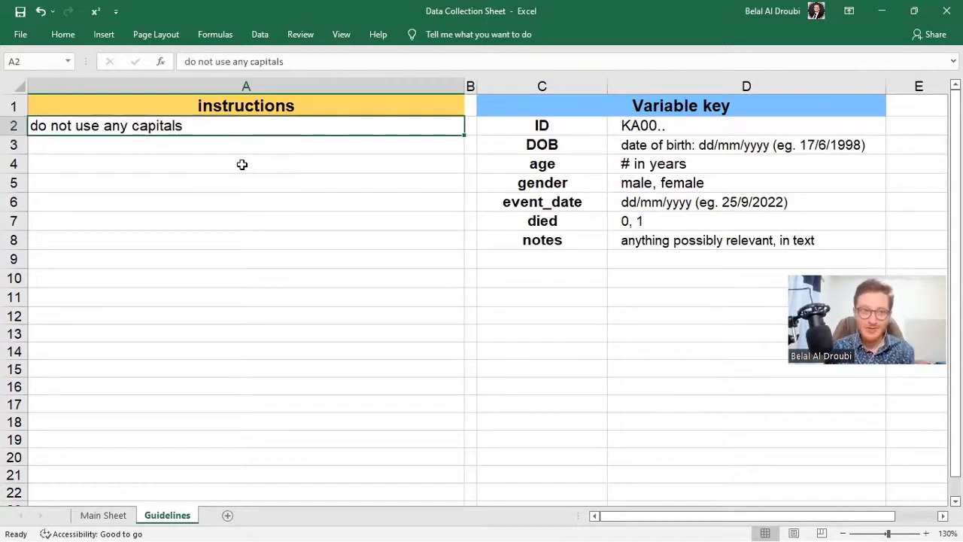
{"action": "key", "text": "Down"}
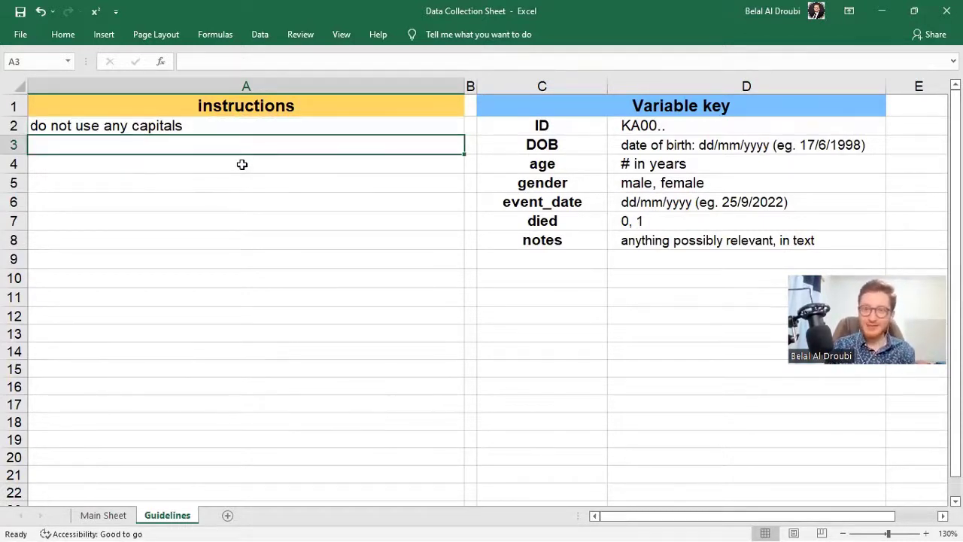
Examine the Variable key on the Guidelines sheet, going through the ID and DOB entries and the list of variables
{"action": "key", "text": "Right"}
{"action": "key", "text": "Right"}
{"action": "key", "text": "Up"}
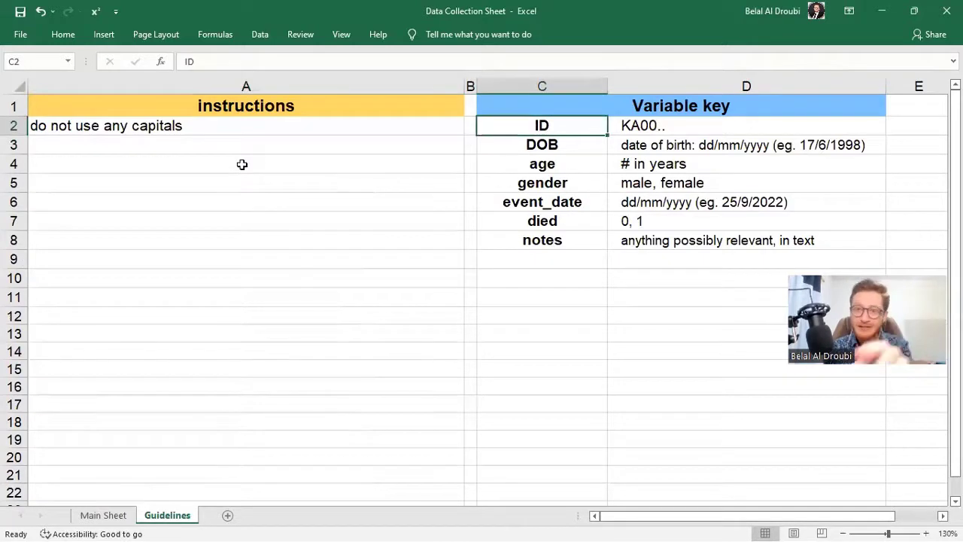
{"action": "key", "text": "Right"}
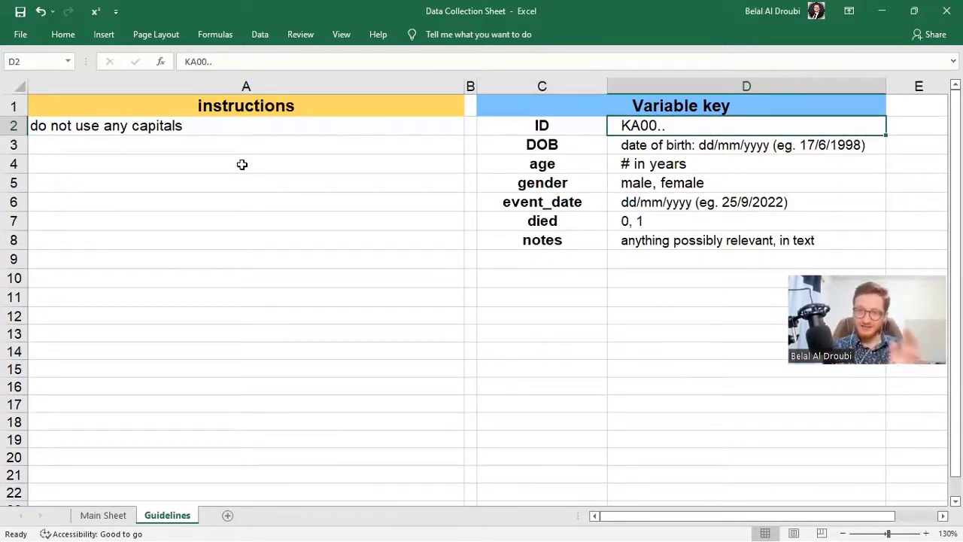
{"action": "key", "text": "Down"}
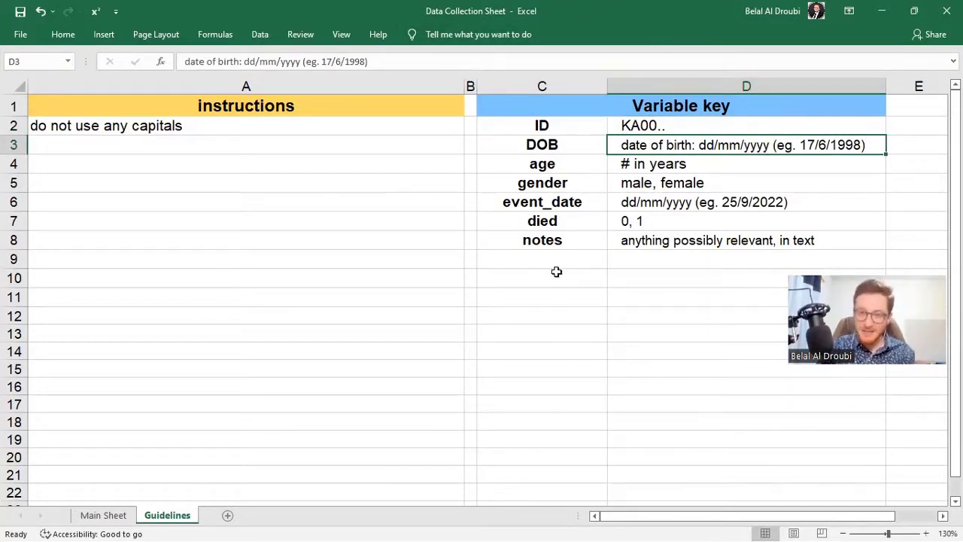
{"action": "left_click", "coordinate": [556, 271]}
{"action": "left_click", "coordinate": [555, 241]}
{"action": "left_click", "coordinate": [554, 278]}
{"action": "left_click_drag", "start_coordinate": [542, 448], "coordinate": [542, 474]}
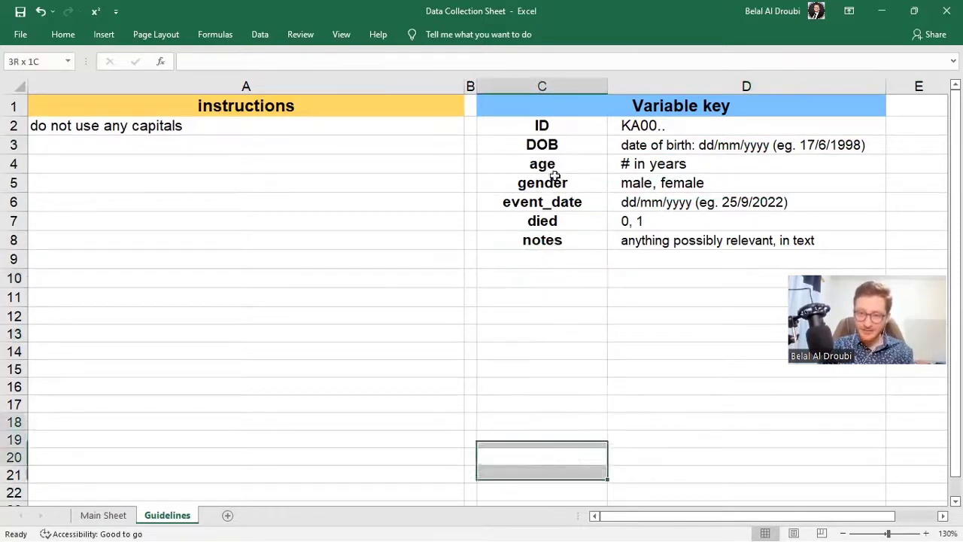
{"action": "left_click", "coordinate": [568, 279]}
{"action": "left_click", "coordinate": [572, 257]}
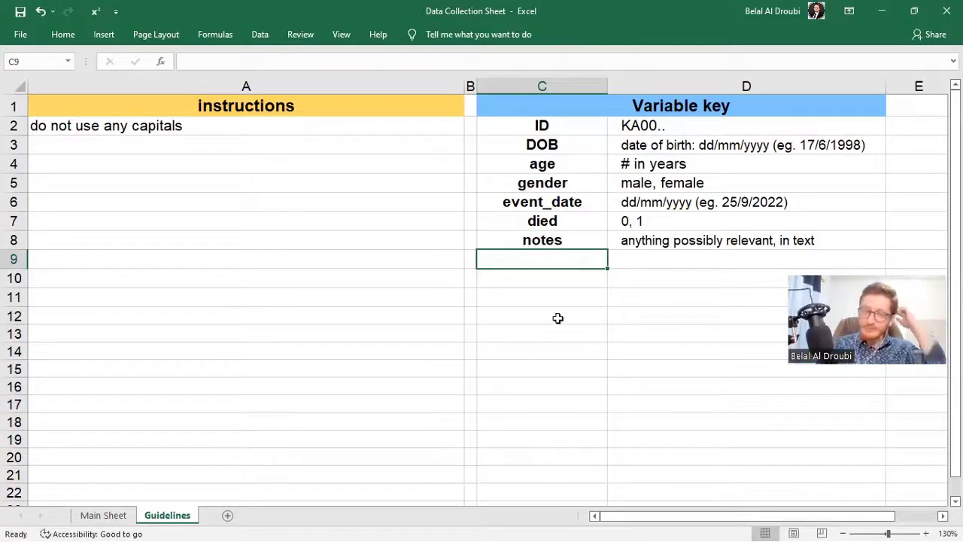
Return to the Main Sheet and select A2, the first data cell under the ID header
{"action": "left_click", "coordinate": [109, 514]}
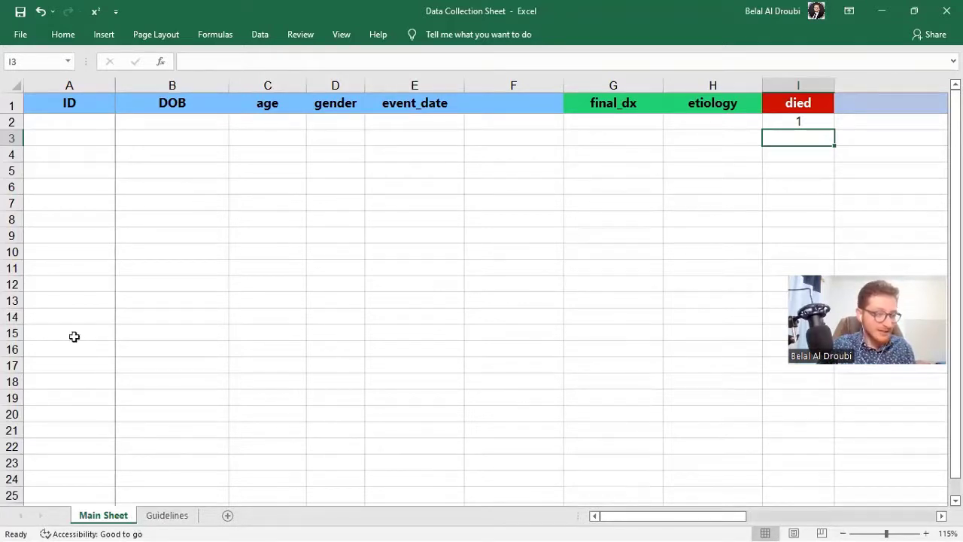
{"action": "left_click_drag", "start_coordinate": [307, 178], "coordinate": [206, 172]}
{"action": "left_click", "coordinate": [206, 172]}
{"action": "left_click", "coordinate": [80, 119]}
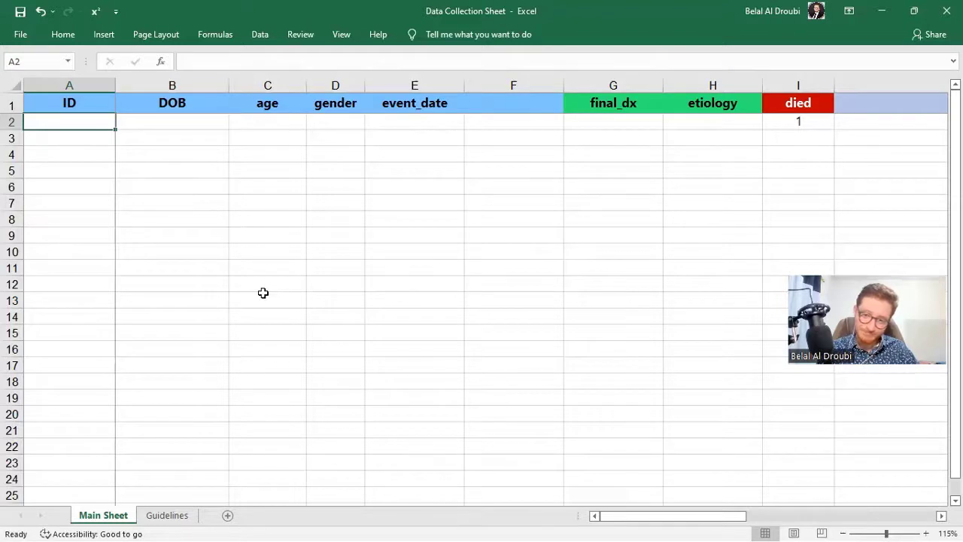
{"action": "left_click", "coordinate": [425, 395]}
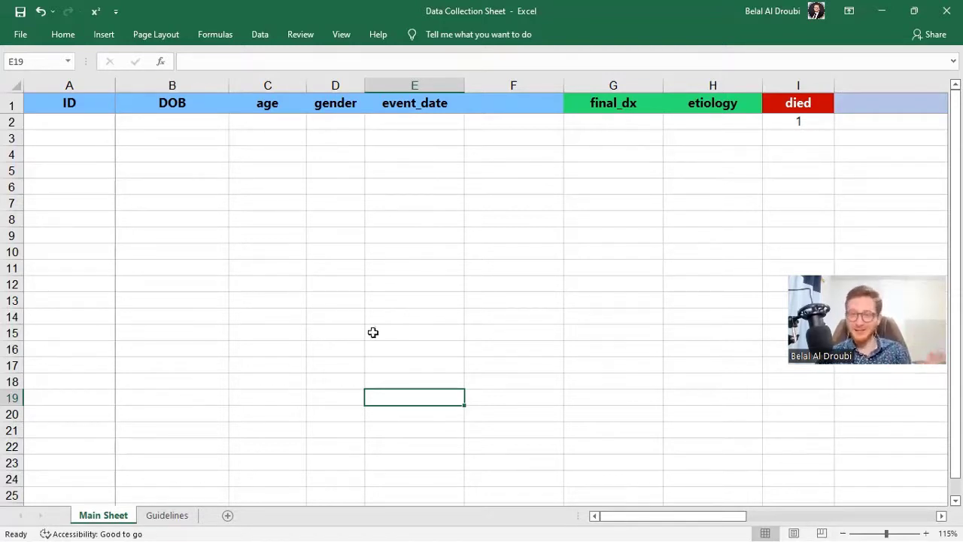
Select the ID, DOB, age, gender, event_date and final_dx headers in turn to point out the variables
{"action": "left_click", "coordinate": [80, 106]}
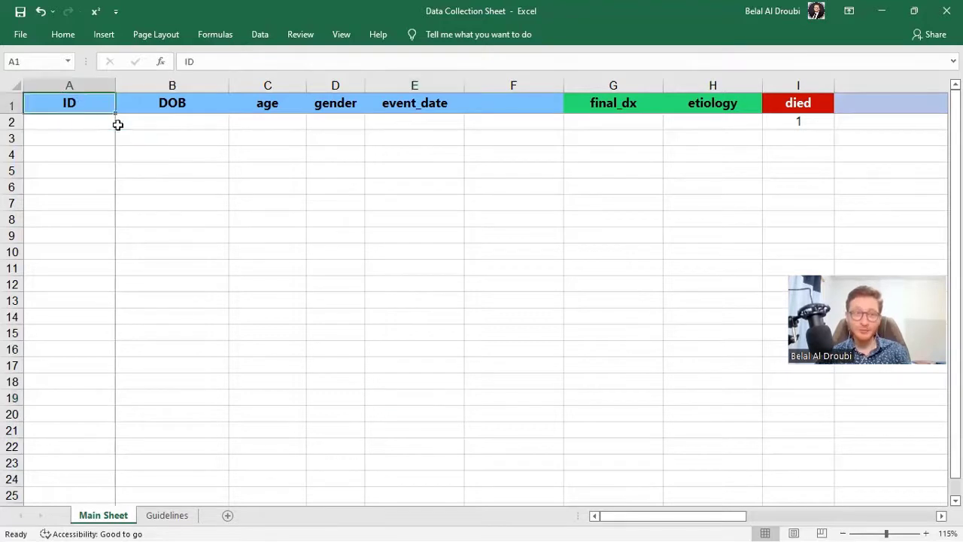
{"action": "left_click", "coordinate": [176, 103]}
{"action": "left_click", "coordinate": [267, 102]}
{"action": "left_click", "coordinate": [320, 102]}
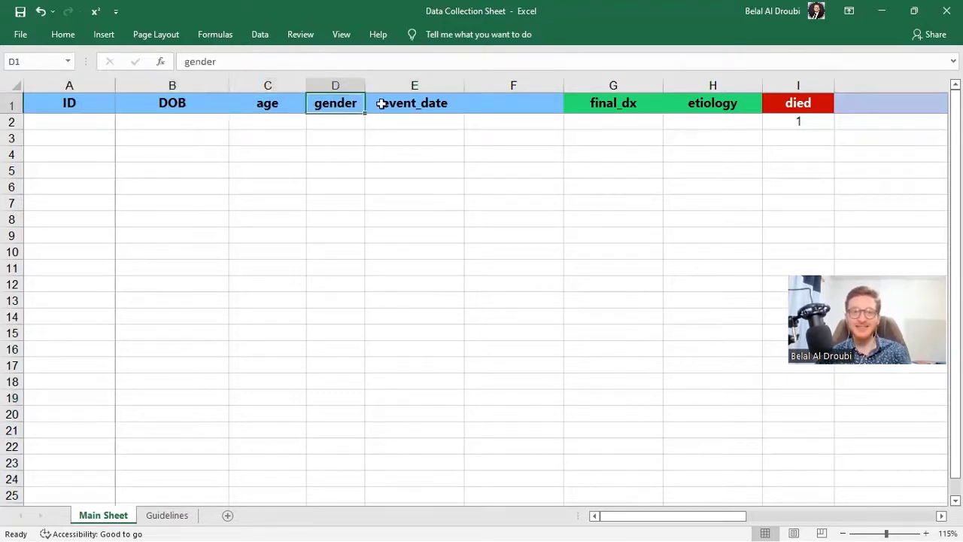
{"action": "left_click", "coordinate": [387, 102]}
{"action": "left_click", "coordinate": [615, 98]}
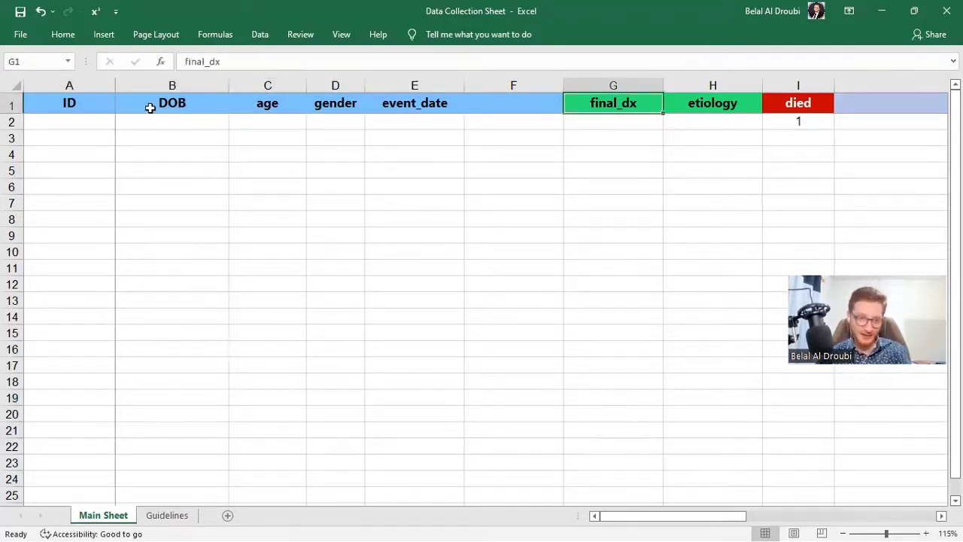
Select the empty cells under the DOB and age headers in turn to point out where patient data goes
{"action": "left_click", "coordinate": [196, 122]}
{"action": "left_click", "coordinate": [304, 136]}
{"action": "key", "text": "Up"}
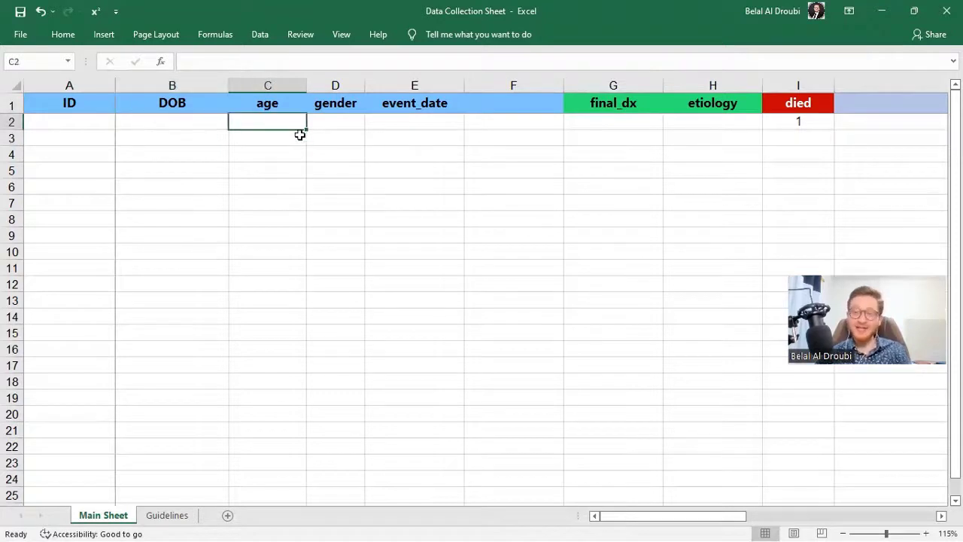
{"action": "left_click", "coordinate": [181, 150]}
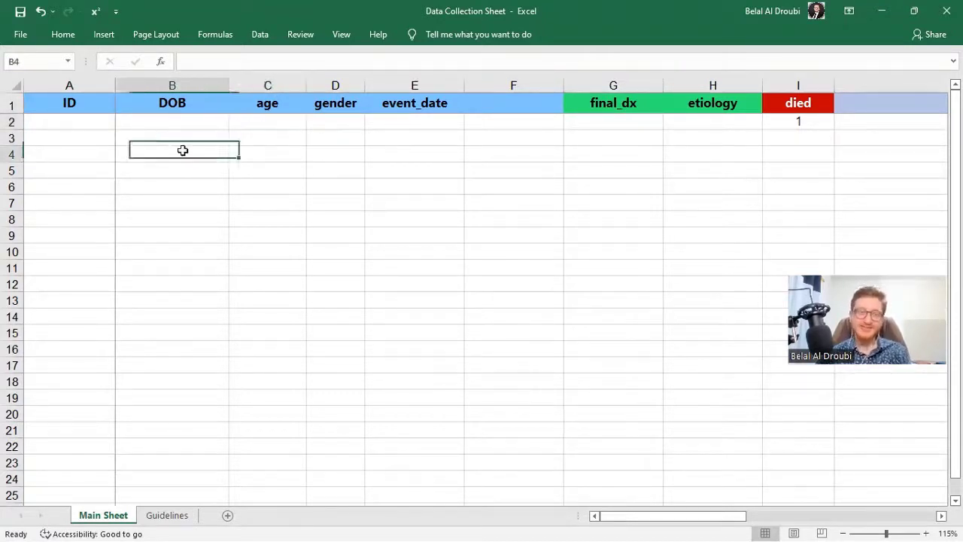
{"action": "left_click", "coordinate": [174, 136]}
{"action": "left_click", "coordinate": [183, 153]}
{"action": "left_click", "coordinate": [184, 139]}
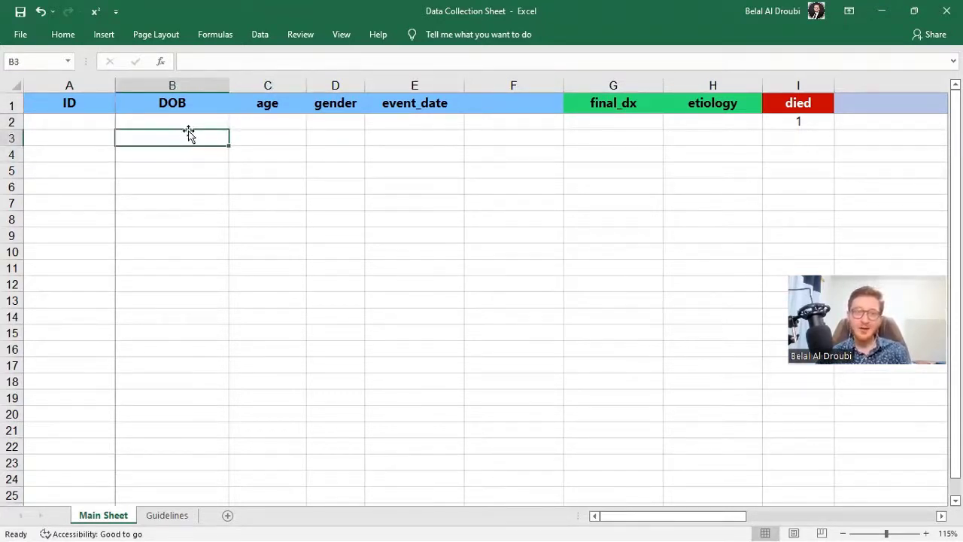
{"action": "left_click", "coordinate": [196, 125]}
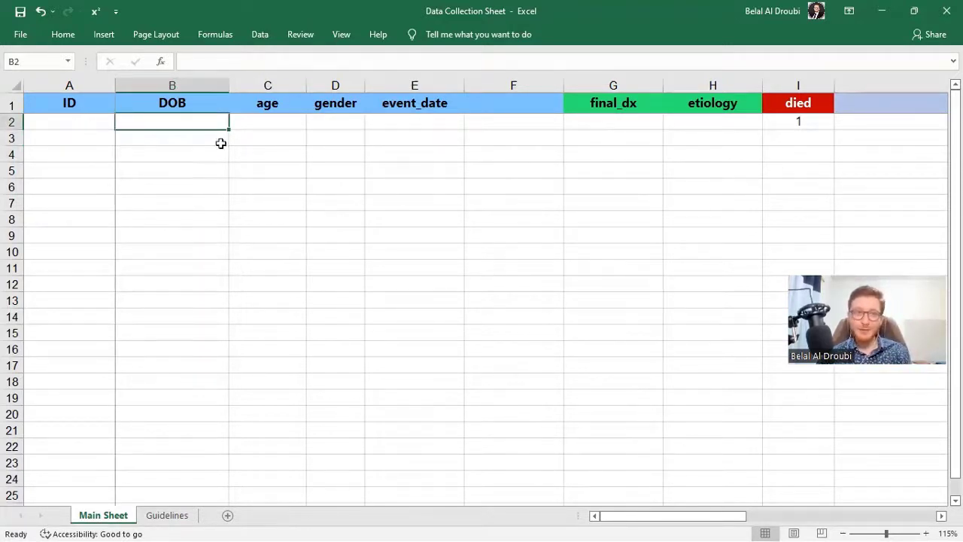
Select the data block from the ID column to the died column down to row 9 to point it out
{"action": "mouse_move", "coordinate": [75, 122]}
{"action": "left_mouse_down"}
{"action": "mouse_move", "coordinate": [757, 180]}
{"action": "mouse_move", "coordinate": [793, 221]}
{"action": "mouse_move", "coordinate": [778, 230]}
{"action": "mouse_move", "coordinate": [791, 237]}
{"action": "mouse_move", "coordinate": [416, 131]}
{"action": "mouse_move", "coordinate": [48, 136]}
{"action": "mouse_move", "coordinate": [50, 125]}
{"action": "mouse_move", "coordinate": [70, 127]}
{"action": "left_mouse_up"}
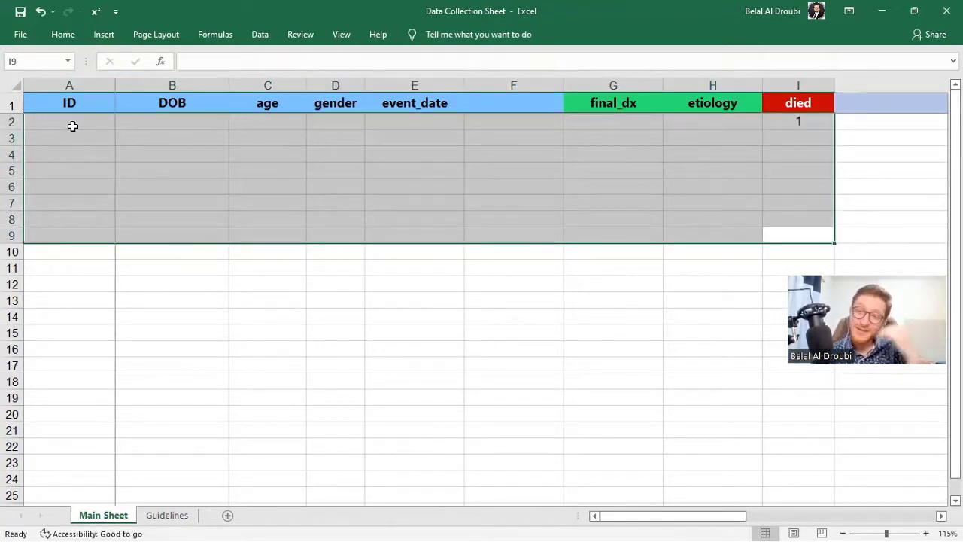
{"action": "left_click_drag", "start_coordinate": [75, 123], "coordinate": [41, 106]}
{"action": "left_click", "coordinate": [799, 252]}
{"action": "left_click", "coordinate": [248, 164]}
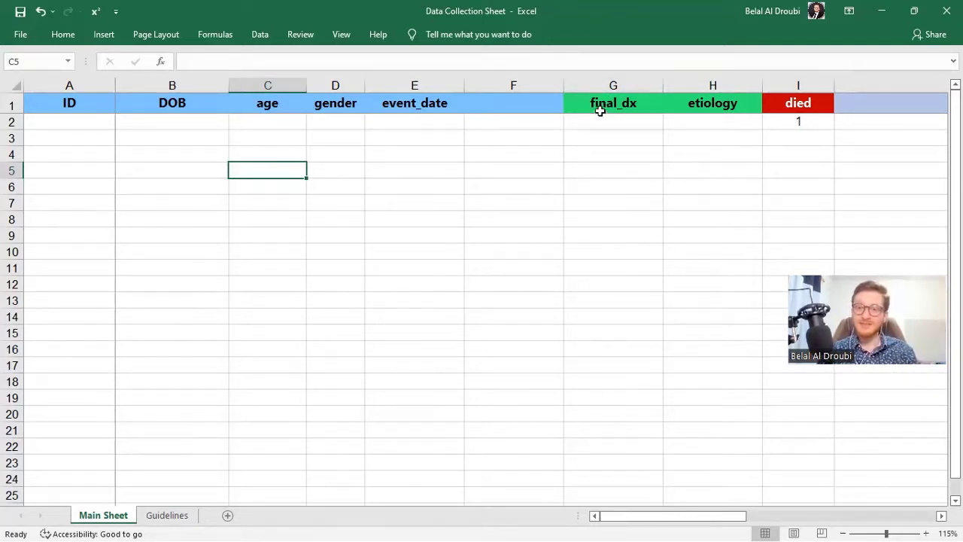
Enter pan in G3 under the final_dx header as a sample diagnosis
{"action": "left_click_drag", "start_coordinate": [599, 108], "coordinate": [680, 113]}
{"action": "left_click", "coordinate": [637, 101]}
{"action": "left_click", "coordinate": [629, 134]}
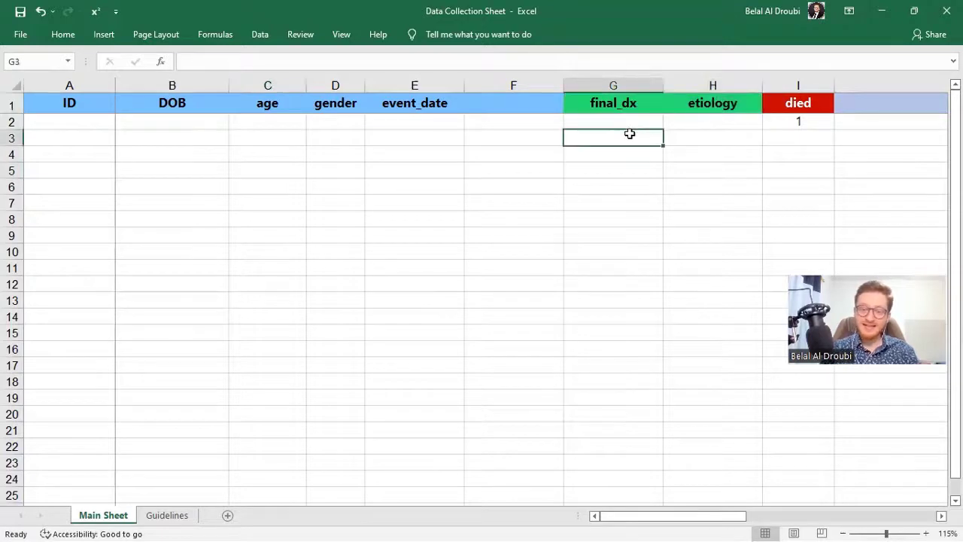
{"action": "type", "text": "pan"}
{"action": "key", "text": "Return"}
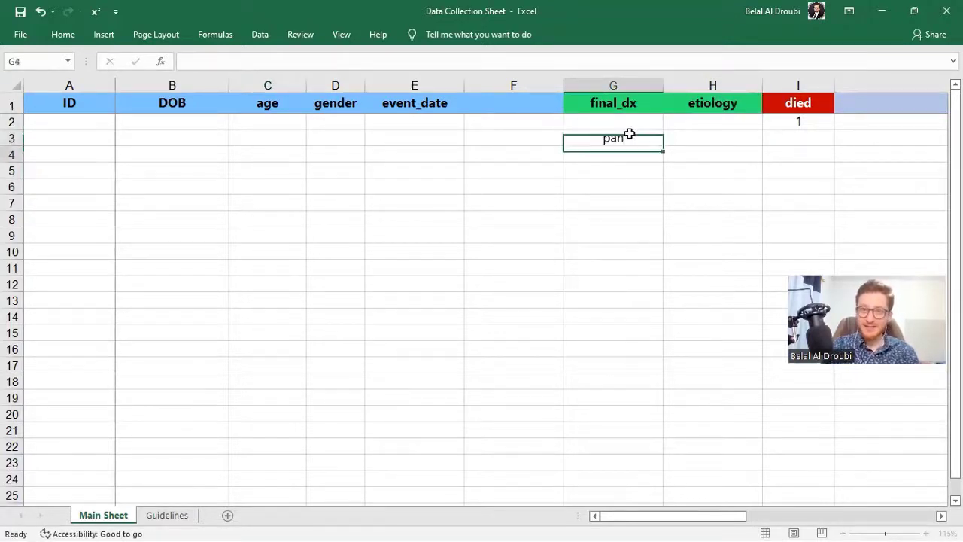
Rename the died header in I1 to deafness
{"action": "key", "text": "Up"}
{"action": "key", "text": "Right"}
{"action": "key", "text": "Right"}
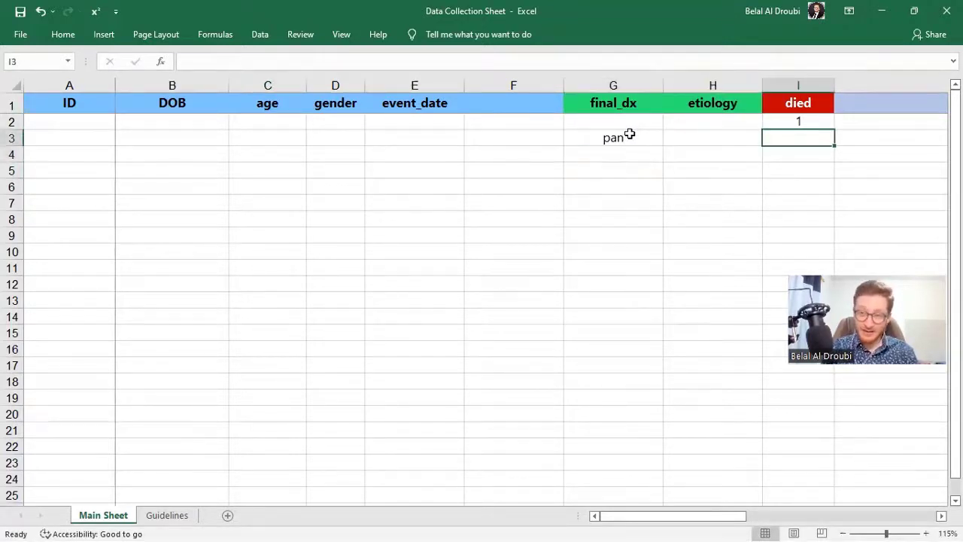
{"action": "key", "text": "Left"}
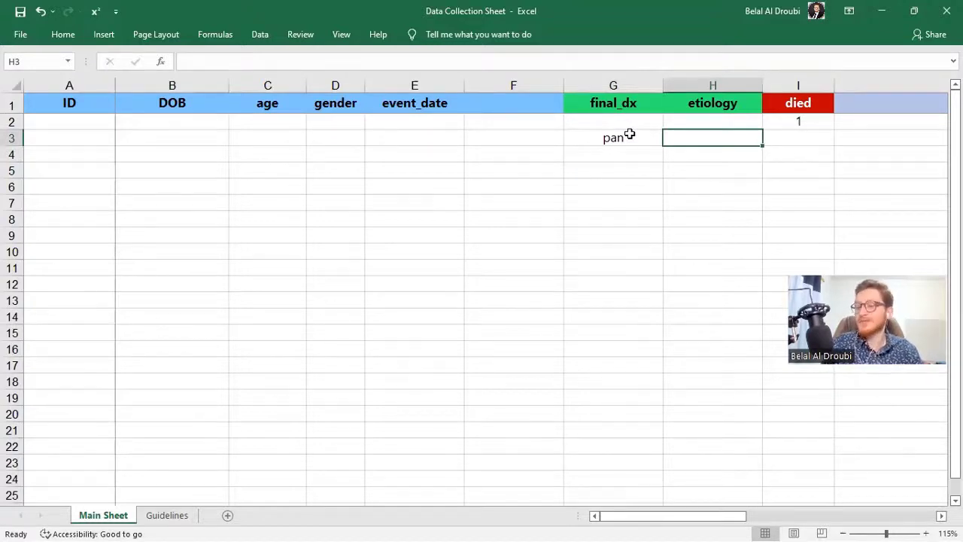
{"action": "key", "text": "Right"}
{"action": "key", "text": "Right"}
{"action": "key", "text": "Up"}
{"action": "key", "text": "Left"}
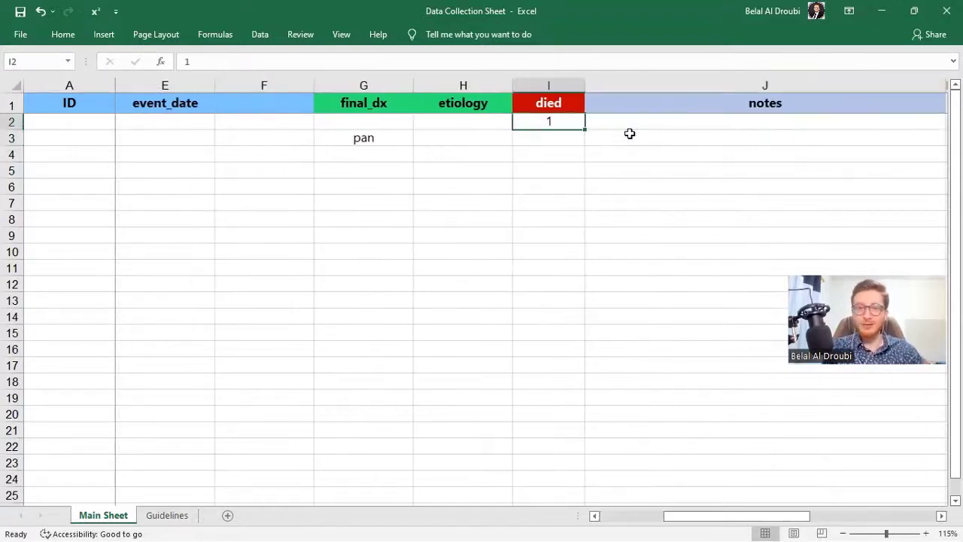
{"action": "key", "text": "Up"}
{"action": "type", "text": "deaf"}
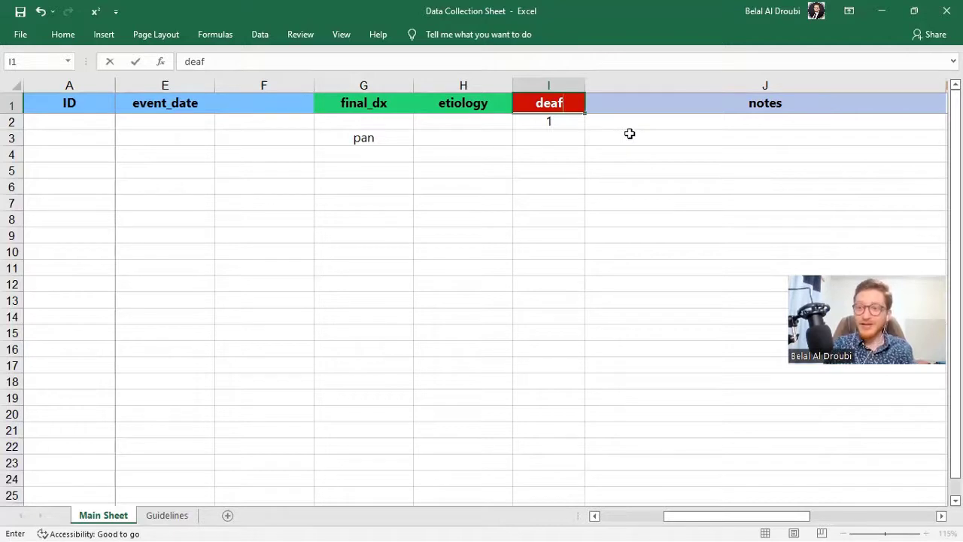
{"action": "type", "text": "ness"}
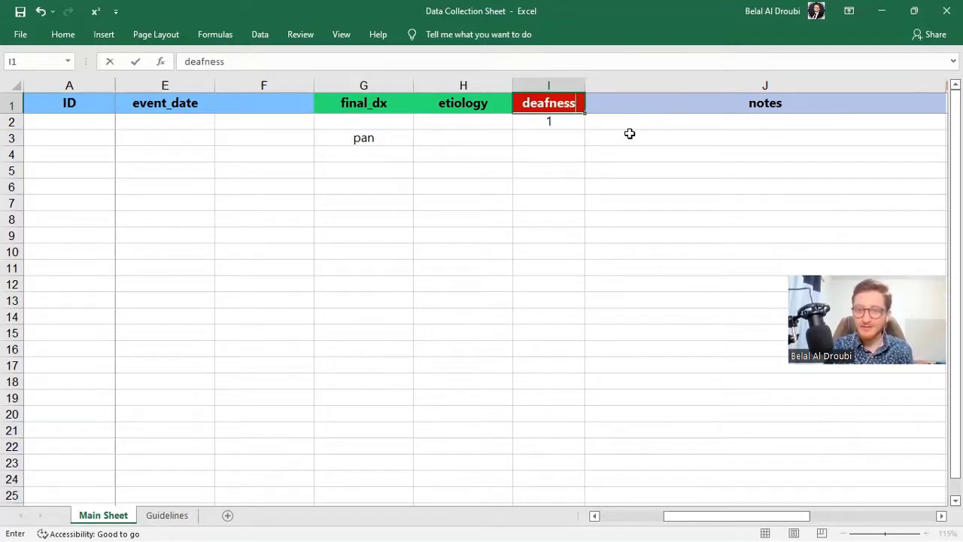
{"action": "key", "text": "Return"}
{"action": "key", "text": "Return"}
{"action": "key", "text": "Up"}
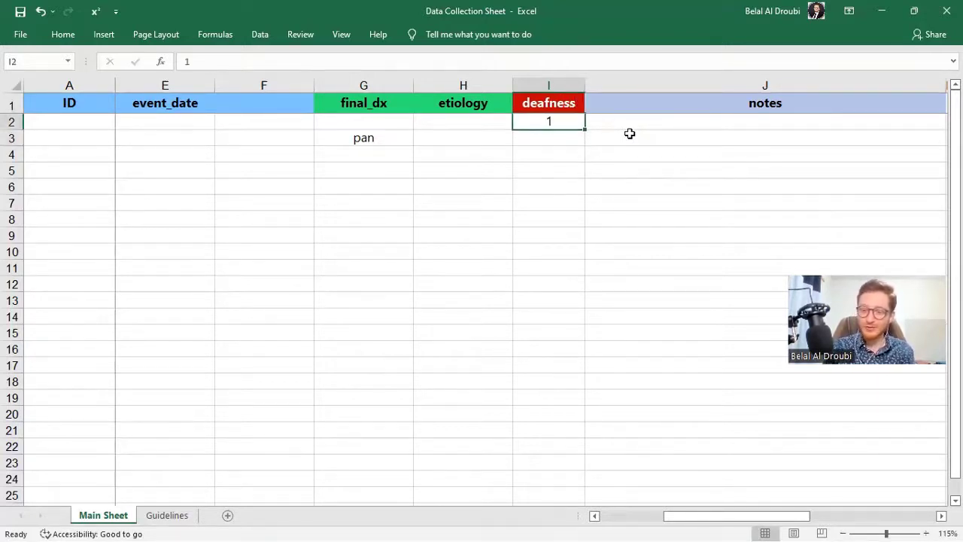
{"action": "key", "text": "Down"}
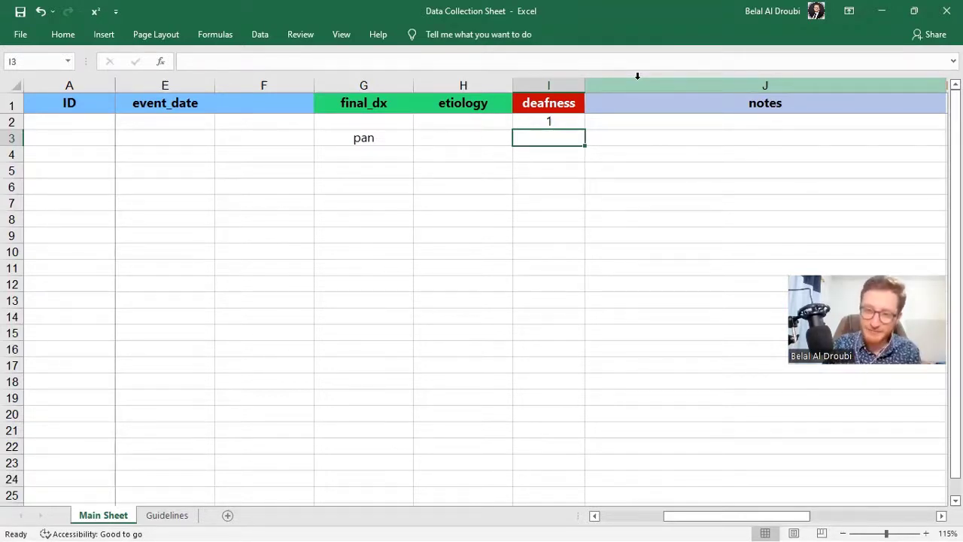
Enter headahce, fever, crying in J3 under the notes header as a sample note
{"action": "key", "text": "Up"}
{"action": "key", "text": "Right"}
{"action": "key", "text": "Right"}
{"action": "key", "text": "Left"}
{"action": "key", "text": "Up"}
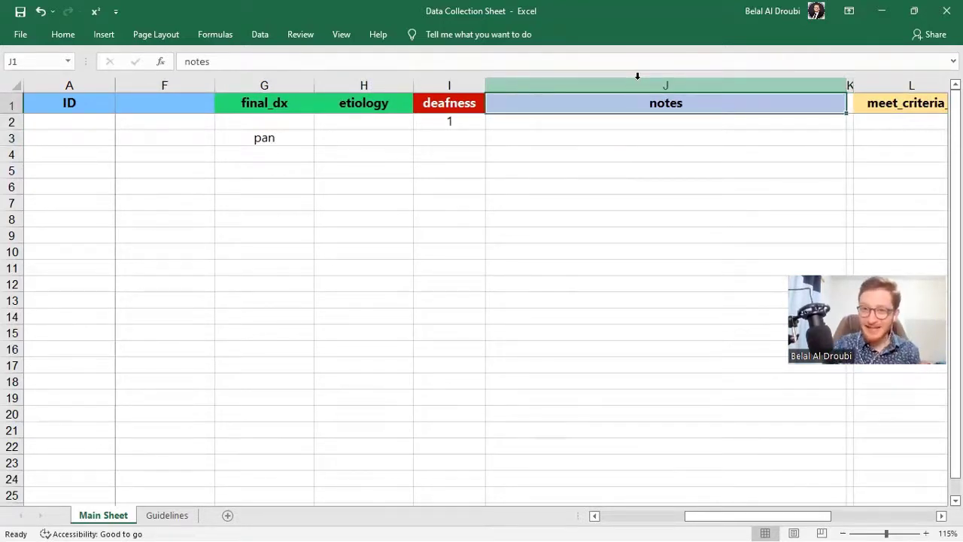
{"action": "scroll", "coordinate": [687, 141], "scroll_direction": "up", "scroll_amount": 5, "text": "ctrl"}
{"action": "scroll", "coordinate": [683, 146], "scroll_direction": "down", "scroll_amount": 3, "text": "ctrl"}
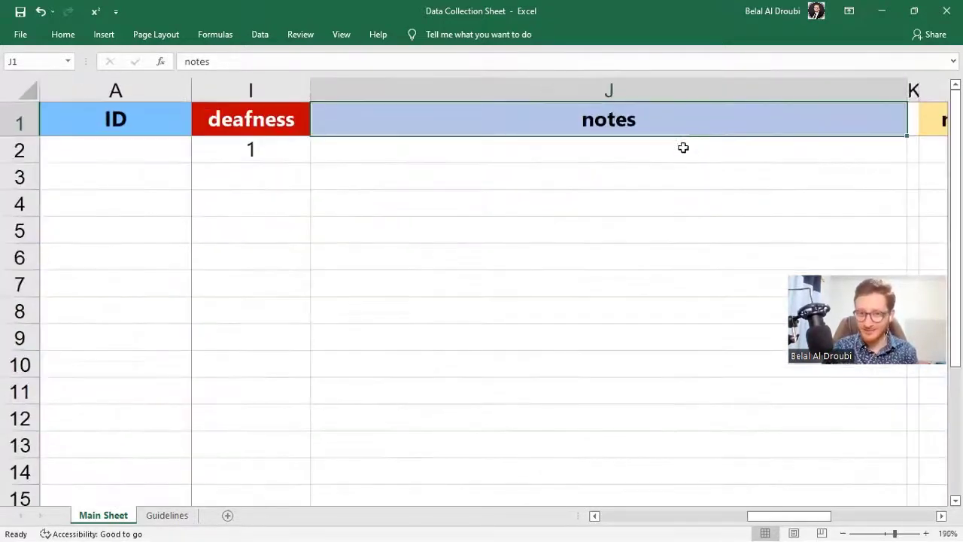
{"action": "double_click", "coordinate": [598, 158]}
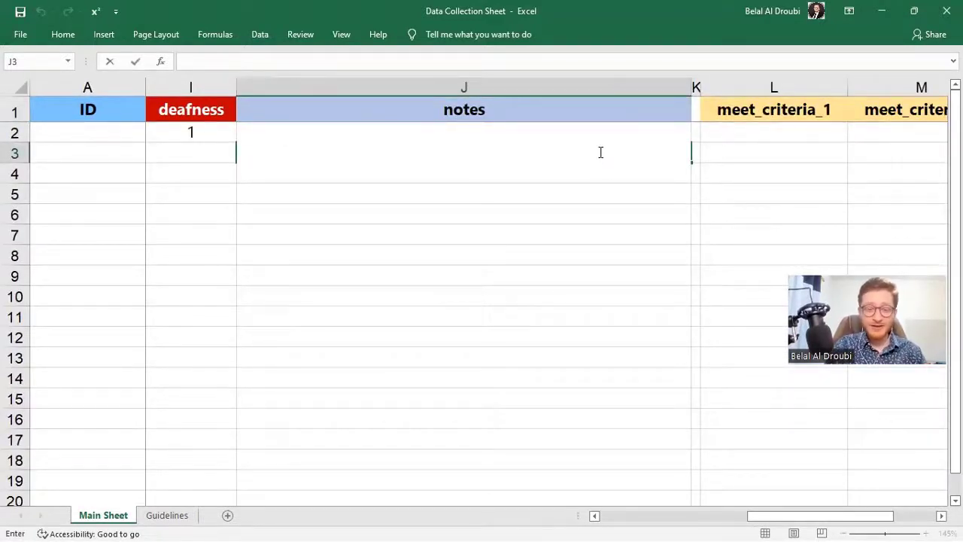
{"action": "type", "text": "headahce, "}
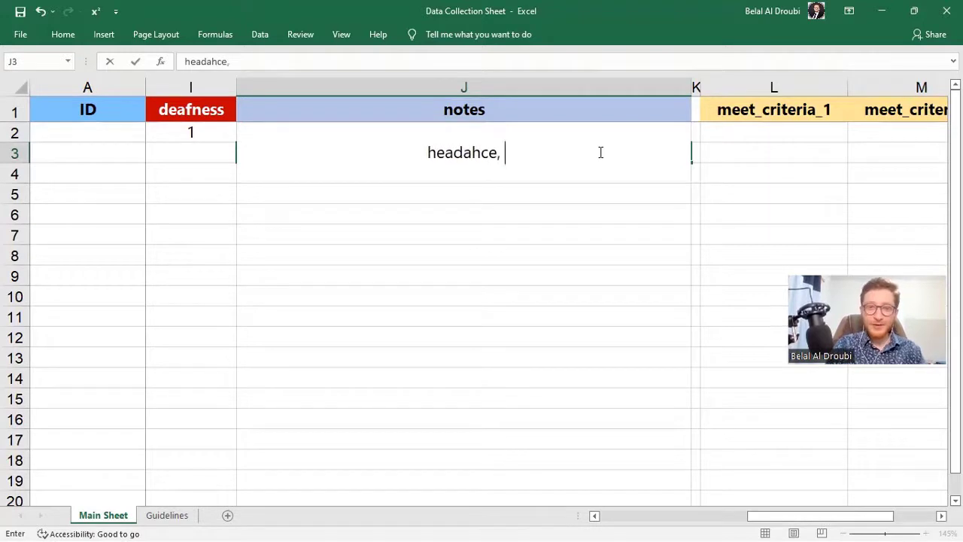
{"action": "type", "text": "fever, "}
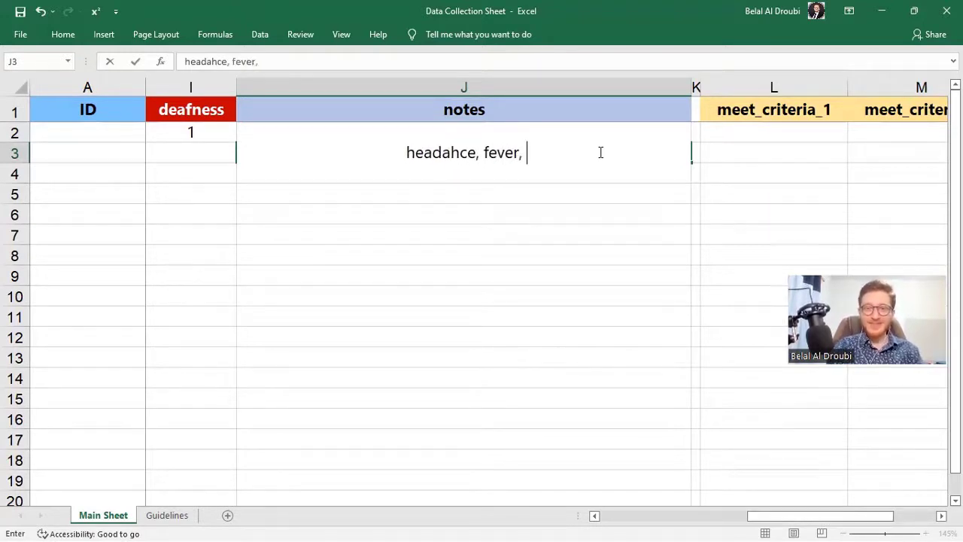
{"action": "type", "text": "crying"}
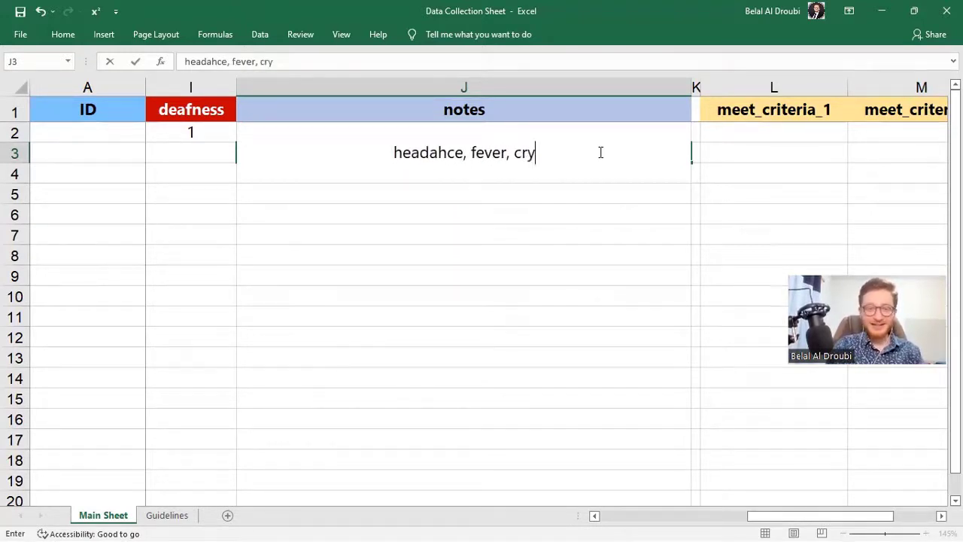
{"action": "key", "text": "Return"}
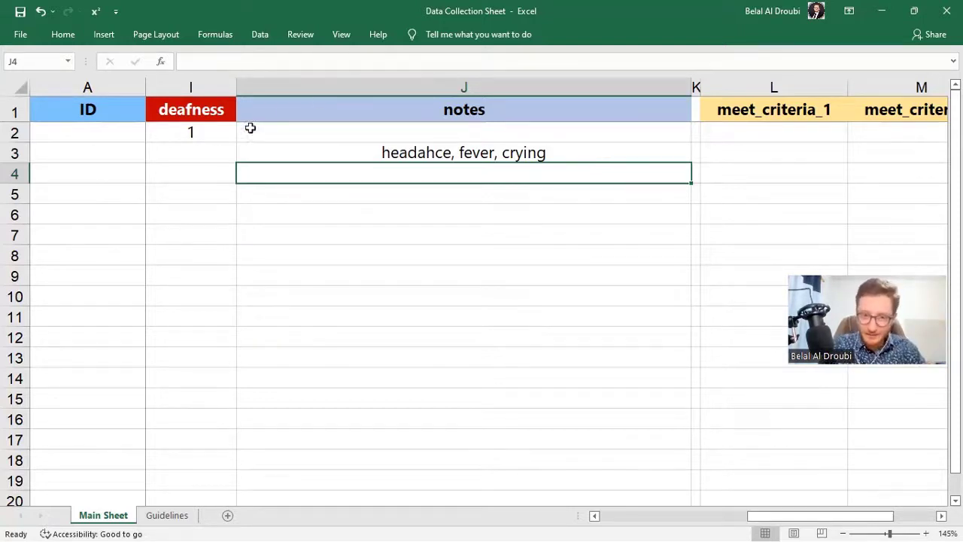
Point out the symptoms in the sample note in J3 and clear that cell
{"action": "left_click", "coordinate": [379, 146]}
{"action": "double_click", "coordinate": [406, 152]}
{"action": "left_click", "coordinate": [427, 188]}
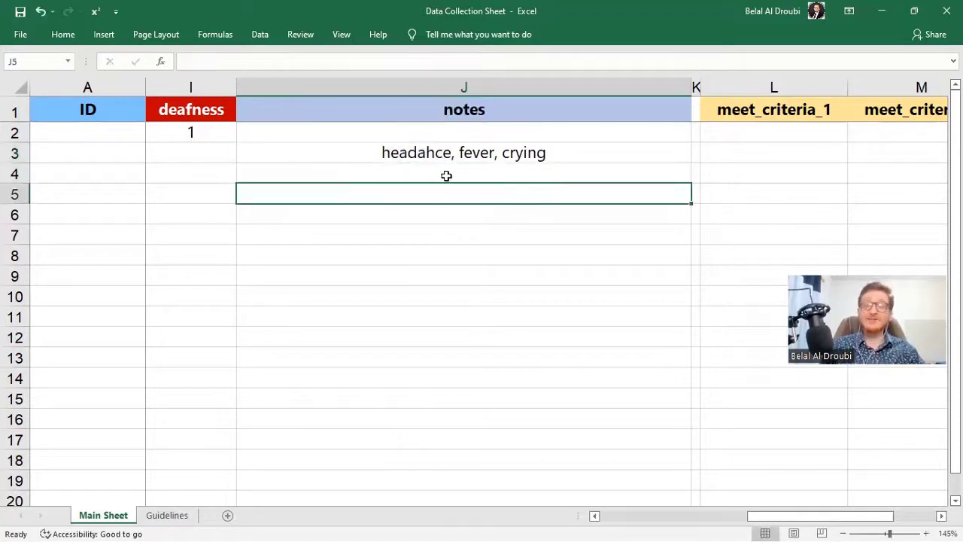
{"action": "left_click", "coordinate": [430, 152]}
{"action": "double_click", "coordinate": [428, 152]}
{"action": "double_click", "coordinate": [422, 152]}
{"action": "left_click", "coordinate": [493, 200]}
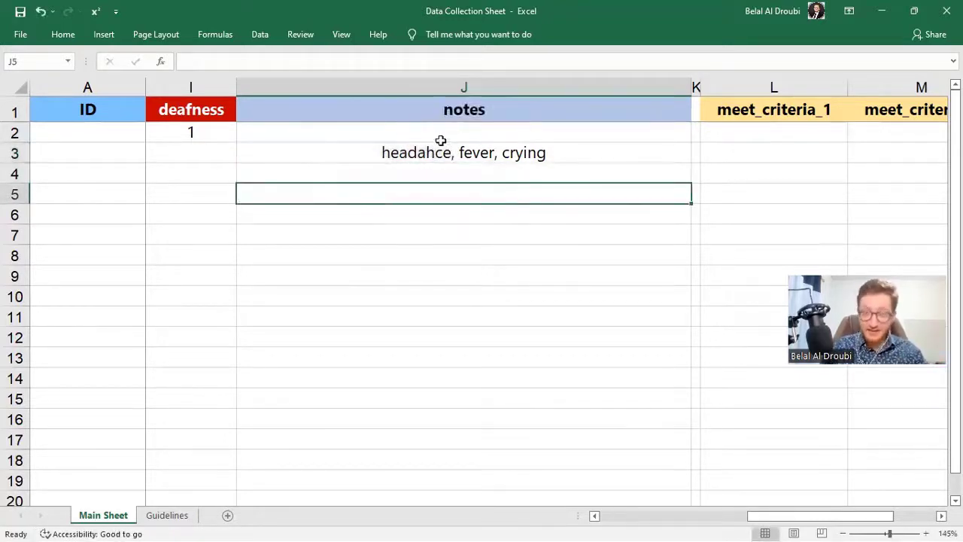
{"action": "left_click", "coordinate": [501, 155]}
{"action": "key", "text": "Delete"}
{"action": "key", "text": "ctrl+Up"}
{"action": "scroll", "coordinate": [437, 157], "scroll_direction": "down", "scroll_amount": 3}
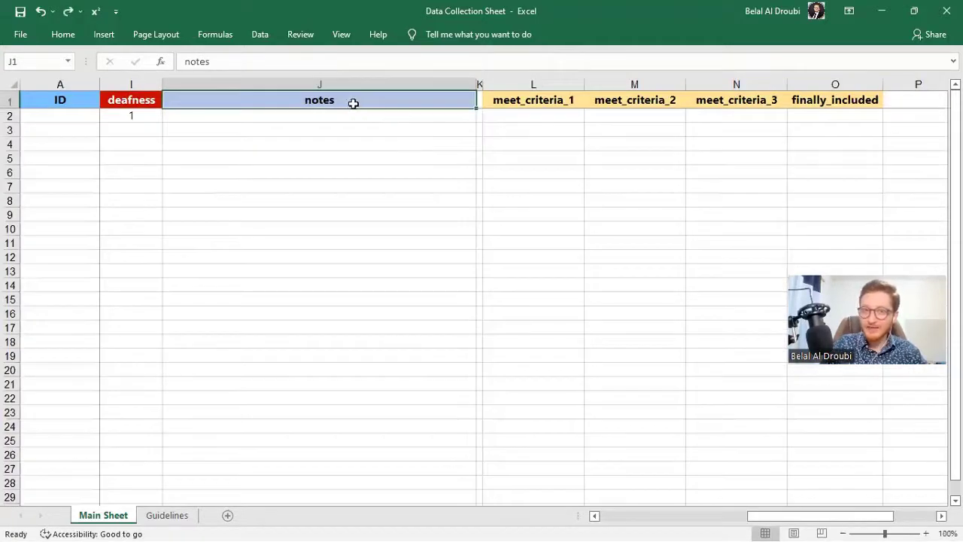
Enter nadbahjdbjasbd in J4 under the notes header as filler text and clear it again
{"action": "left_click", "coordinate": [335, 142]}
{"action": "middle_click", "coordinate": [355, 149]}
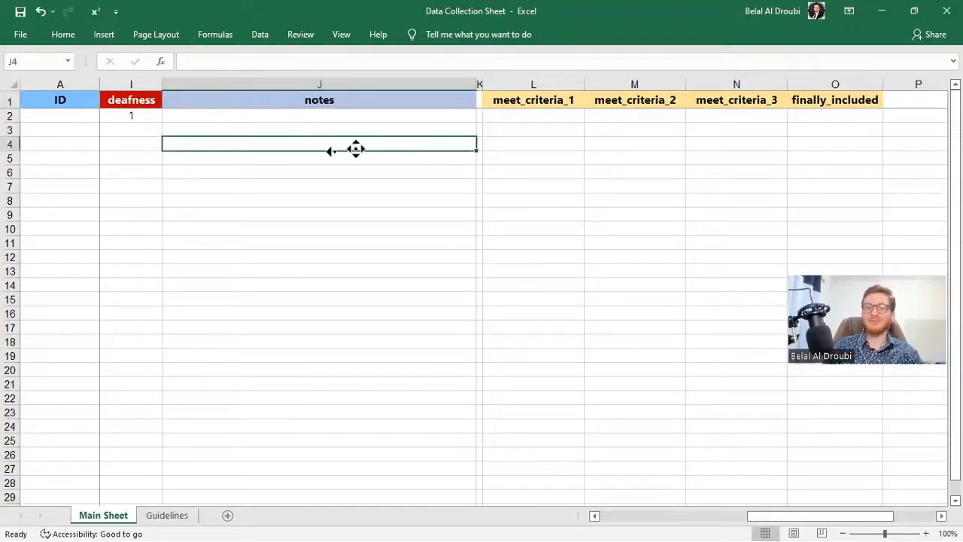
{"action": "left_click", "coordinate": [549, 159]}
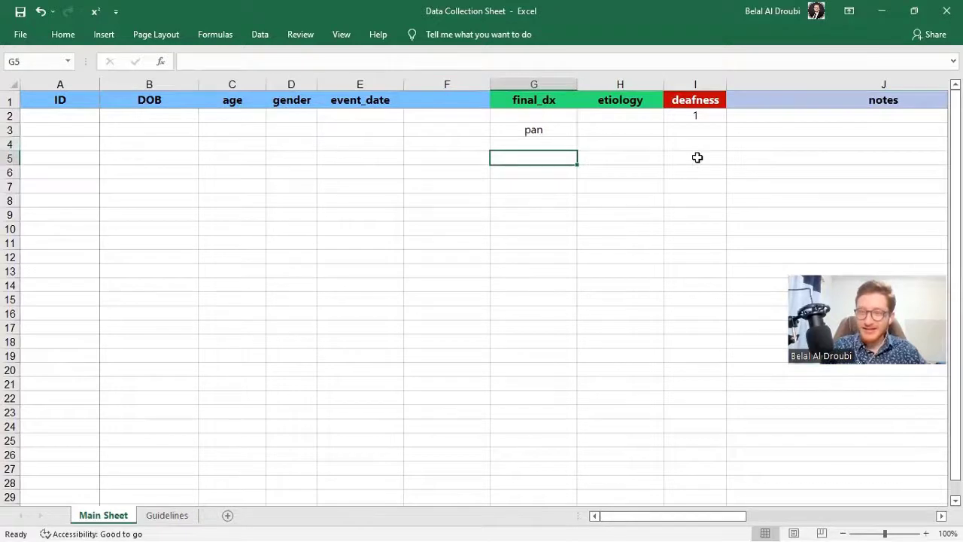
{"action": "left_click", "coordinate": [761, 150]}
{"action": "key", "text": "Right"}
{"action": "left_click", "coordinate": [762, 149]}
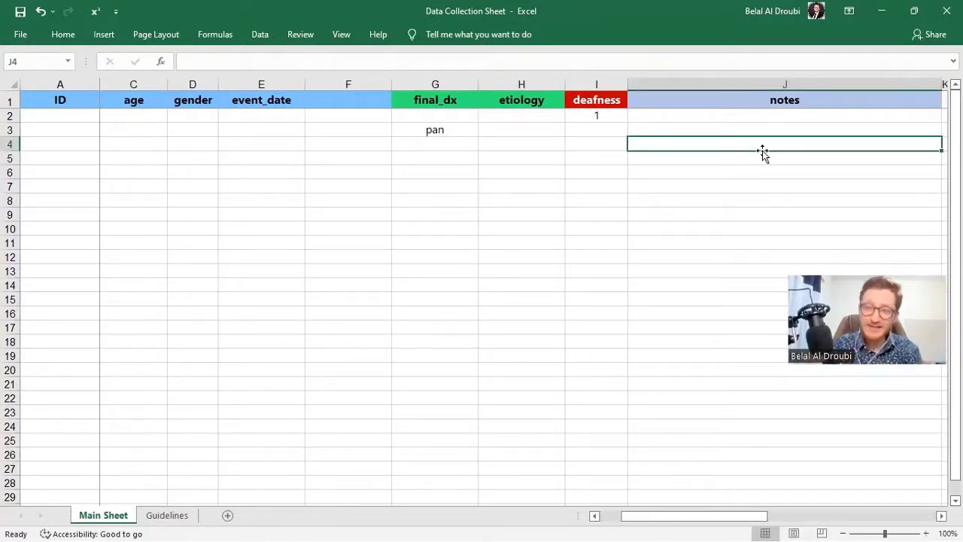
{"action": "type", "text": "notes"}
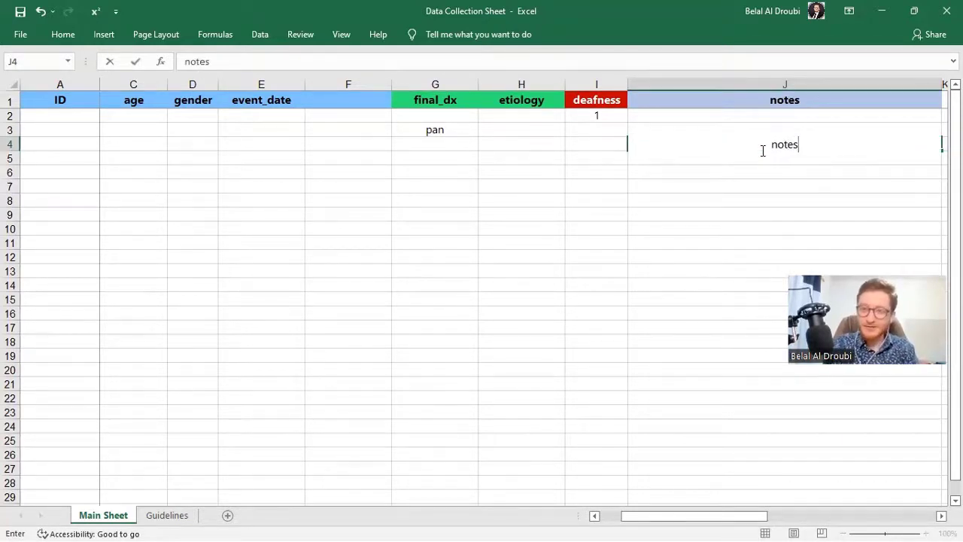
{"action": "key", "text": "BackSpace"}
{"action": "key", "text": "BackSpace"}
{"action": "key", "text": "BackSpace"}
{"action": "key", "text": "BackSpace"}
{"action": "type", "text": "adbahjdbjasbd"}
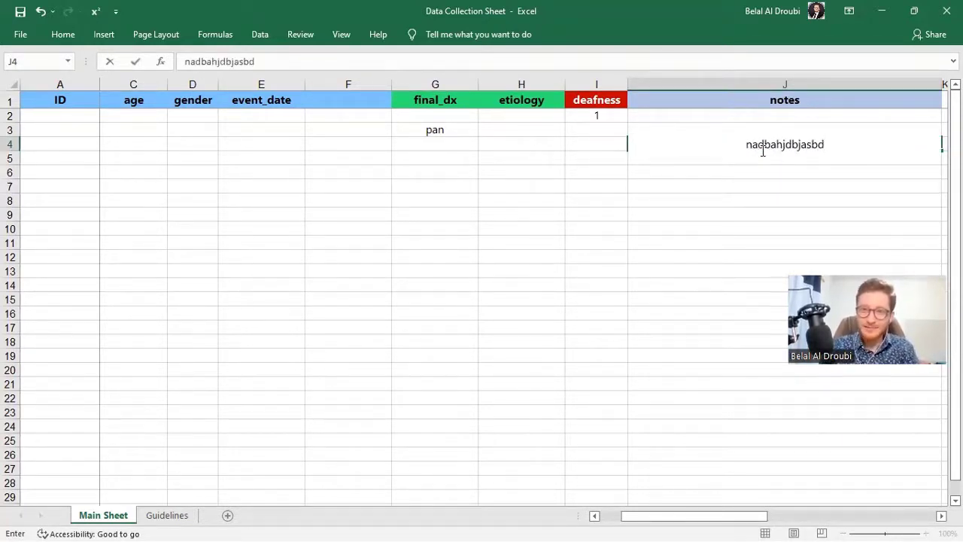
{"action": "left_click", "coordinate": [804, 216]}
{"action": "left_click", "coordinate": [775, 145]}
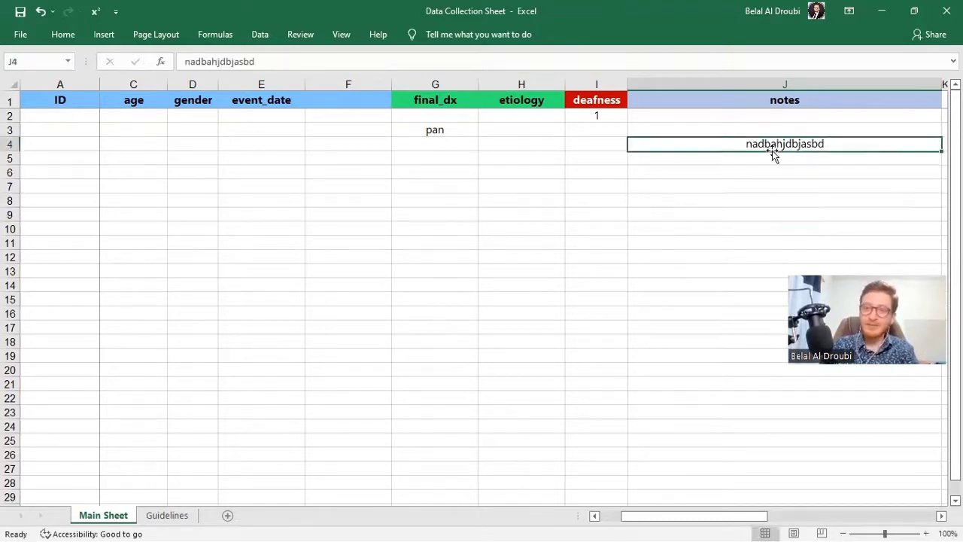
{"action": "key", "text": "Delete"}
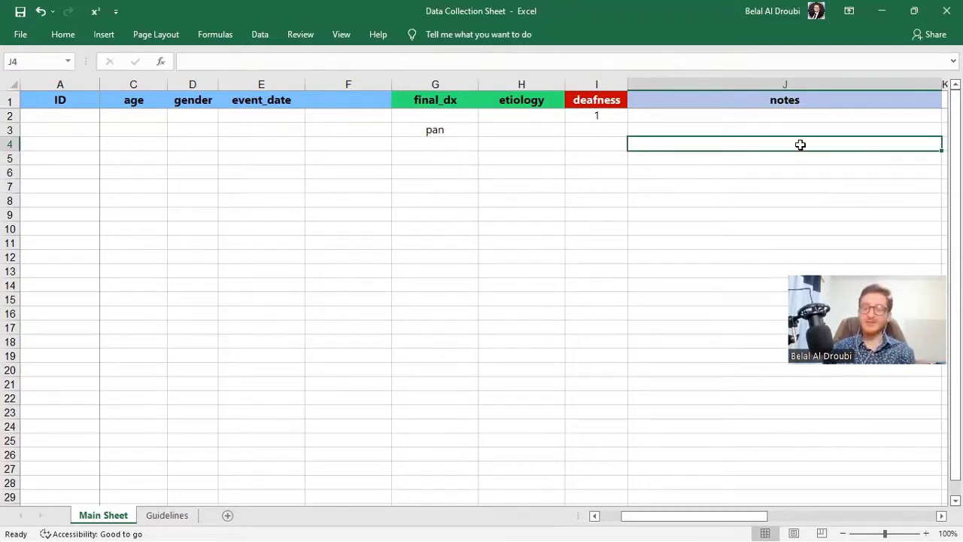
Select the whole notes column and its empty cells J5 and J4 in turn to point them out
{"action": "left_click", "coordinate": [737, 84]}
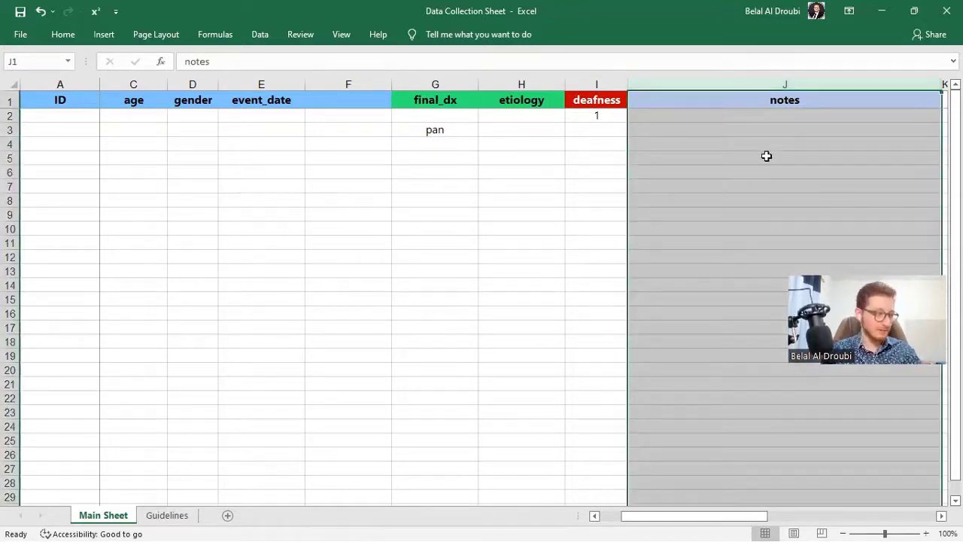
{"action": "left_click", "coordinate": [767, 158]}
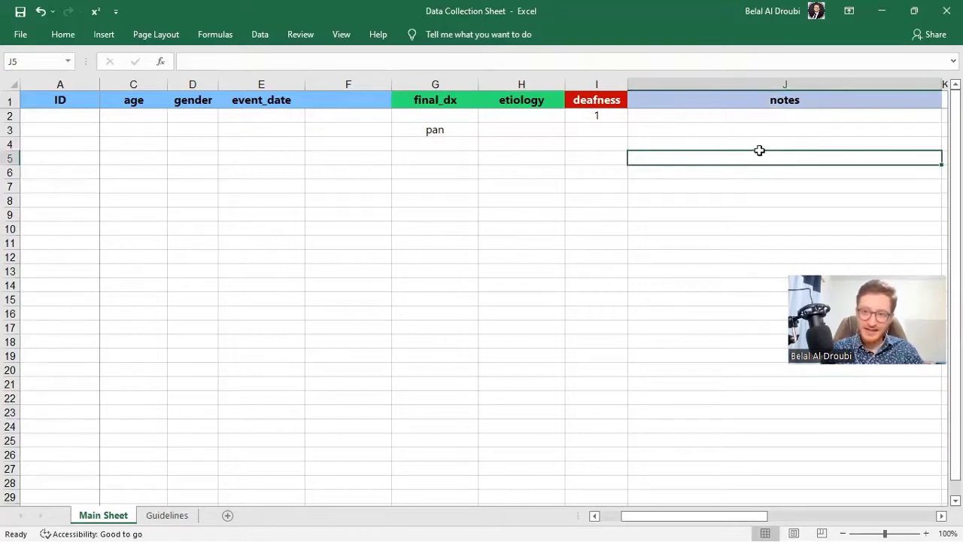
{"action": "left_click", "coordinate": [762, 147]}
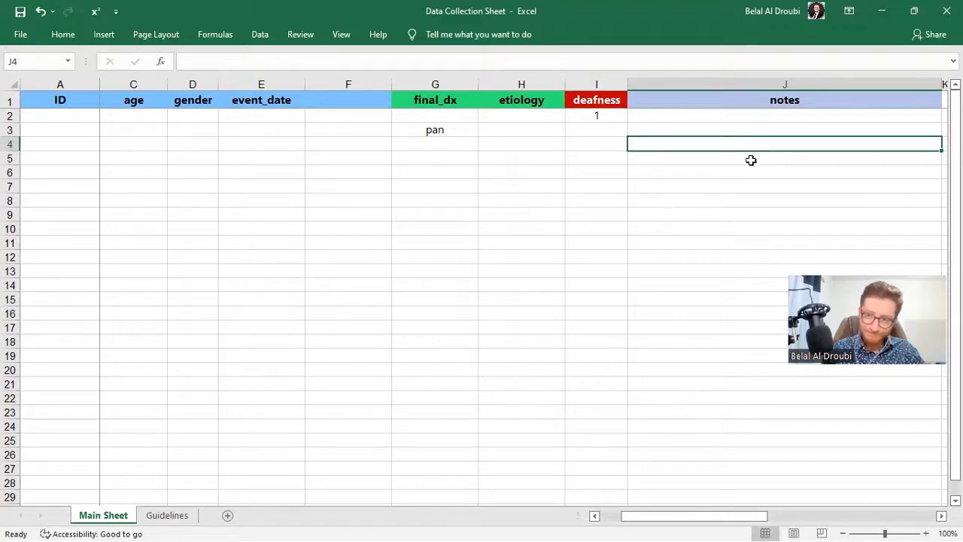
{"action": "left_click_drag", "start_coordinate": [750, 159], "coordinate": [190, 177]}
{"action": "left_click", "coordinate": [189, 177]}
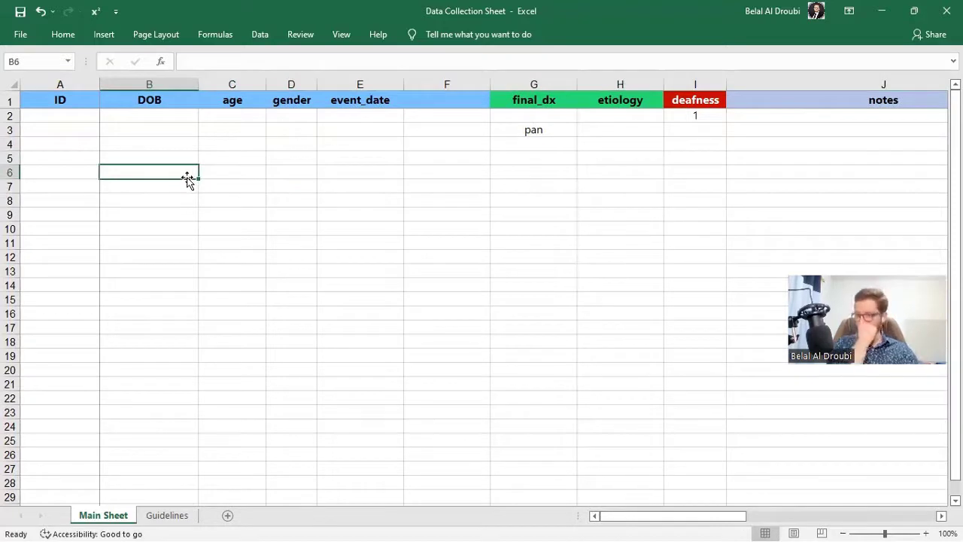
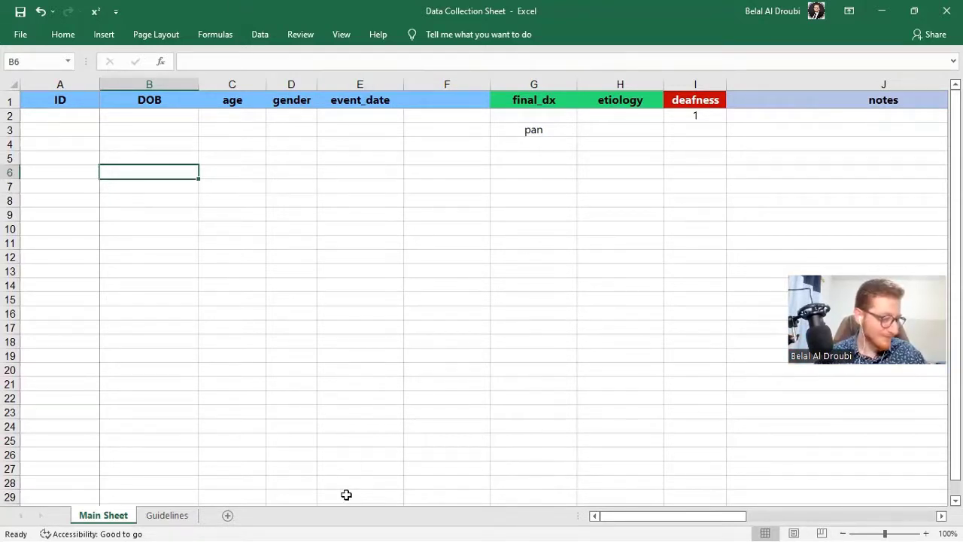
{"action": "left_click", "coordinate": [599, 518]}
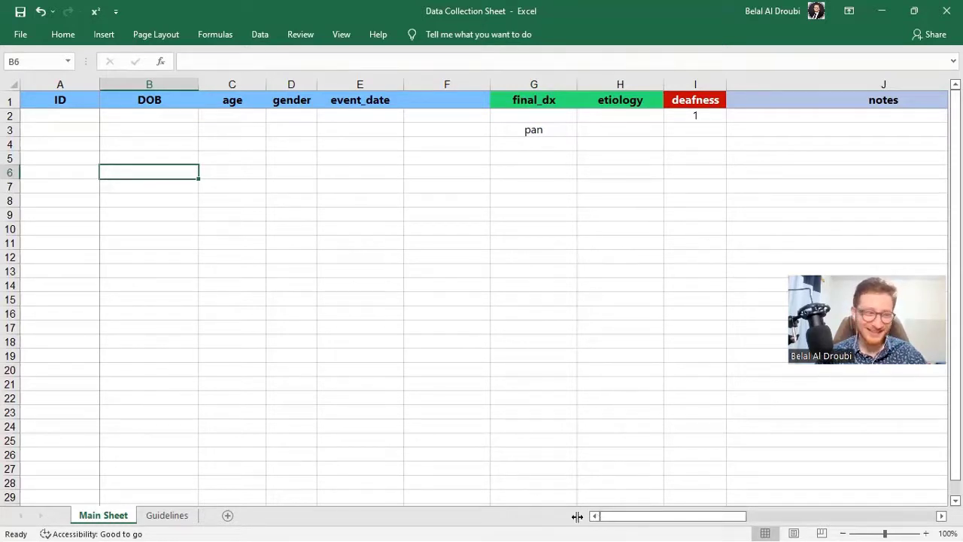
{"action": "left_click", "coordinate": [575, 327]}
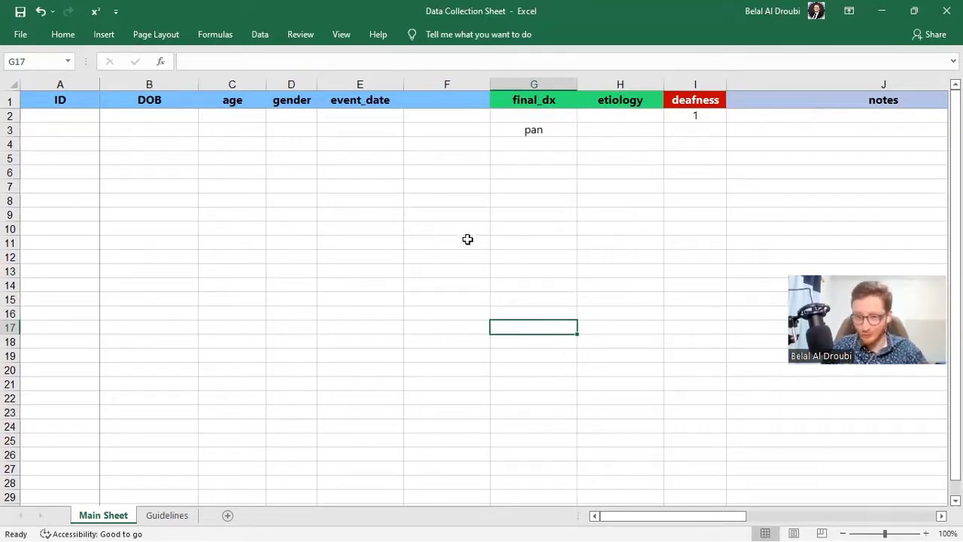
{"action": "middle_click", "coordinate": [509, 280]}
{"action": "left_click", "coordinate": [339, 198]}
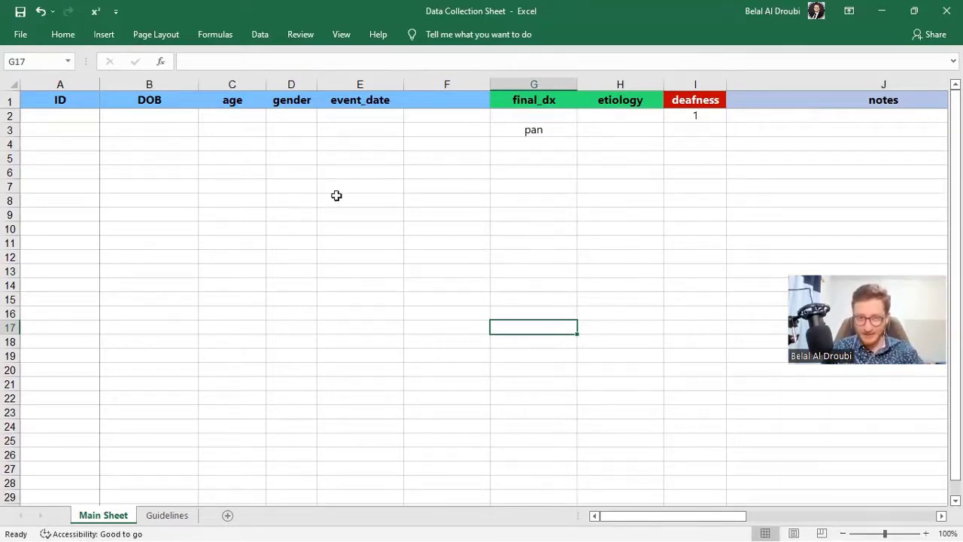
Select the ID header and the first empty cell under DOB in turn to point them out
{"action": "left_click", "coordinate": [122, 122]}
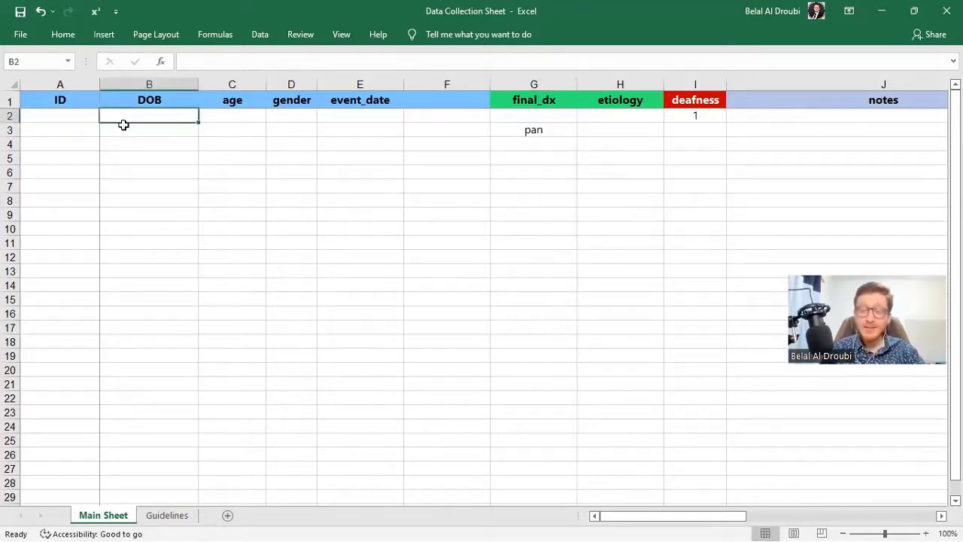
{"action": "left_click", "coordinate": [94, 101]}
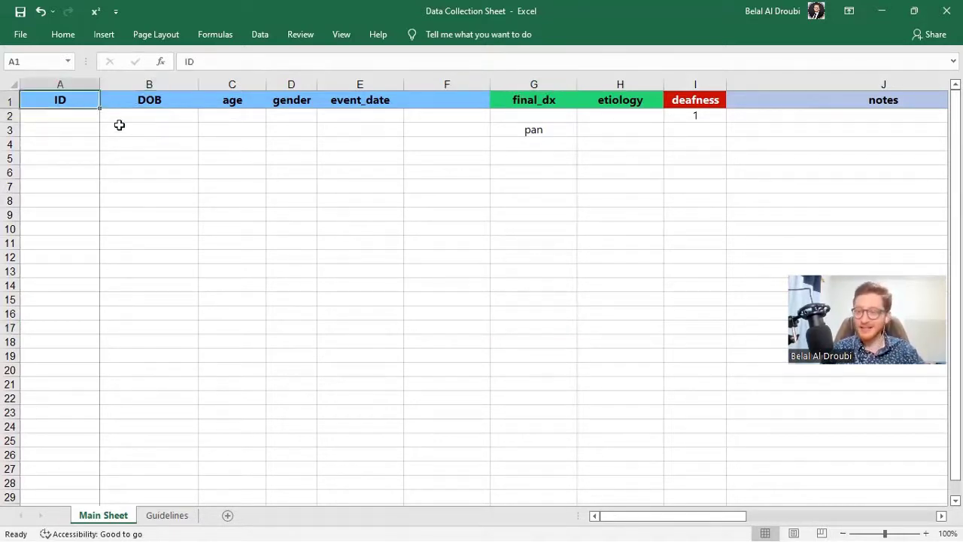
{"action": "left_click", "coordinate": [124, 124]}
{"action": "left_click", "coordinate": [109, 114]}
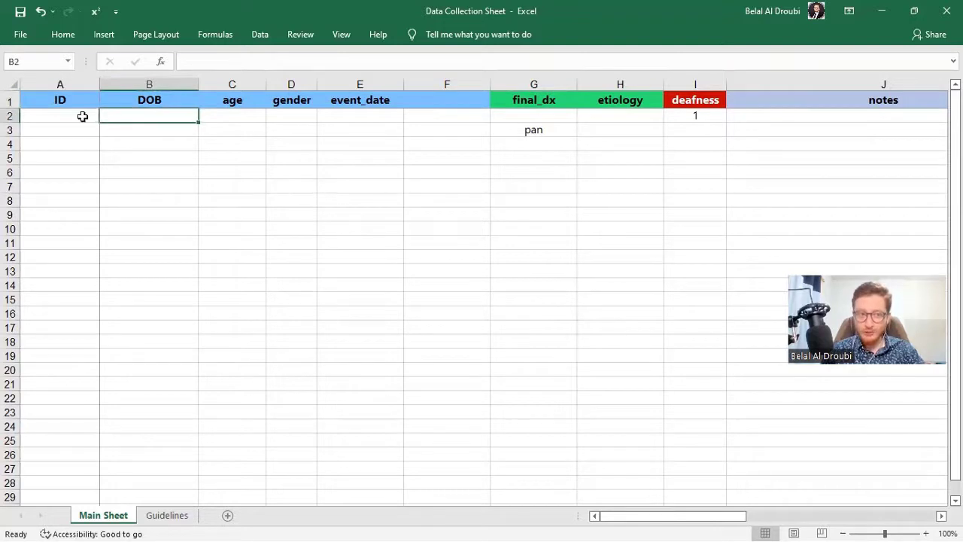
Switch to Chrome to show the Discovering Medical Research playlist on YouTube, close its tab and minimize the browser
{"action": "left_click", "coordinate": [82, 114]}
{"action": "left_click", "coordinate": [123, 99]}
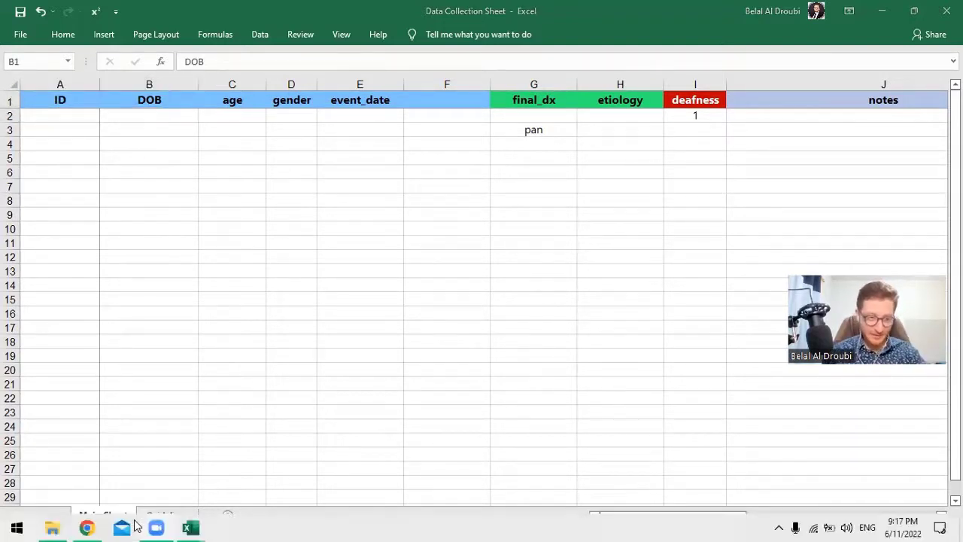
{"action": "key", "text": "super"}
{"action": "left_click", "coordinate": [86, 527]}
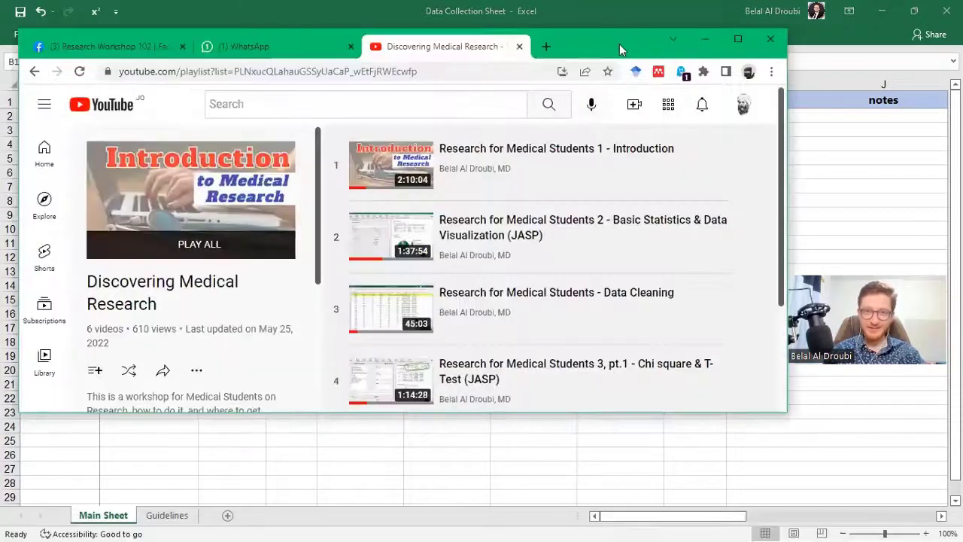
{"action": "key", "text": "super+Up"}
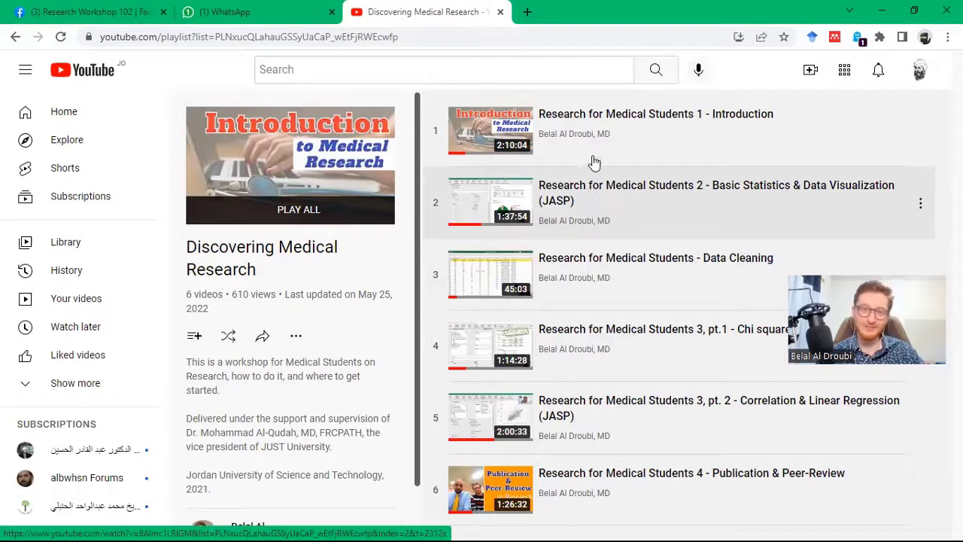
{"action": "left_click", "coordinate": [502, 13]}
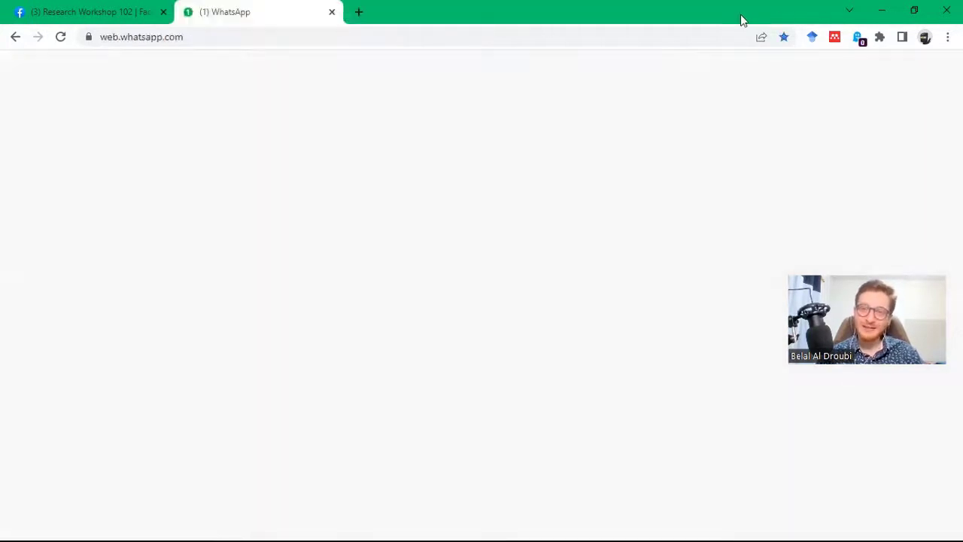
{"action": "left_click", "coordinate": [880, 12]}
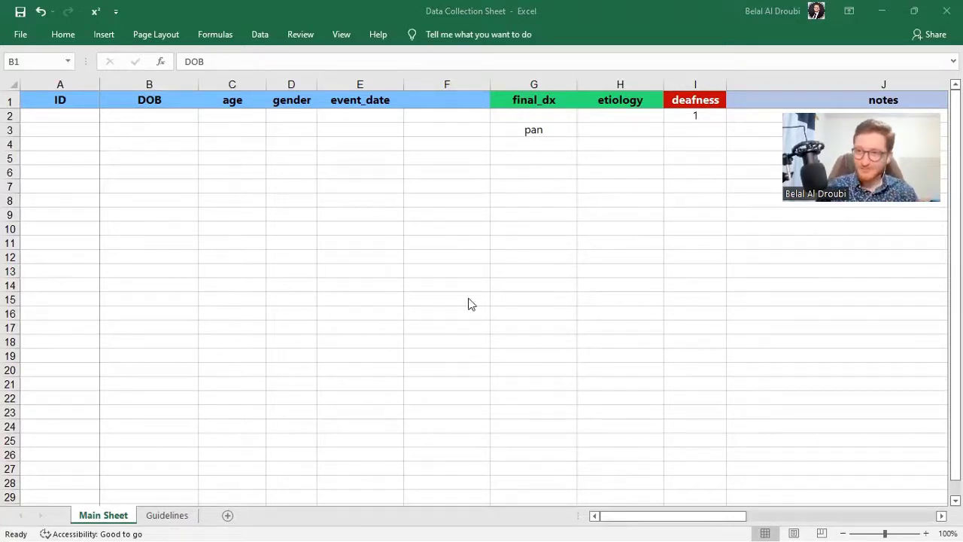
Open the Meningitis Data OMV file in jamovi from the Research > 1-Meningitis > Data folder and close the folder window
{"action": "left_click", "coordinate": [890, 17]}
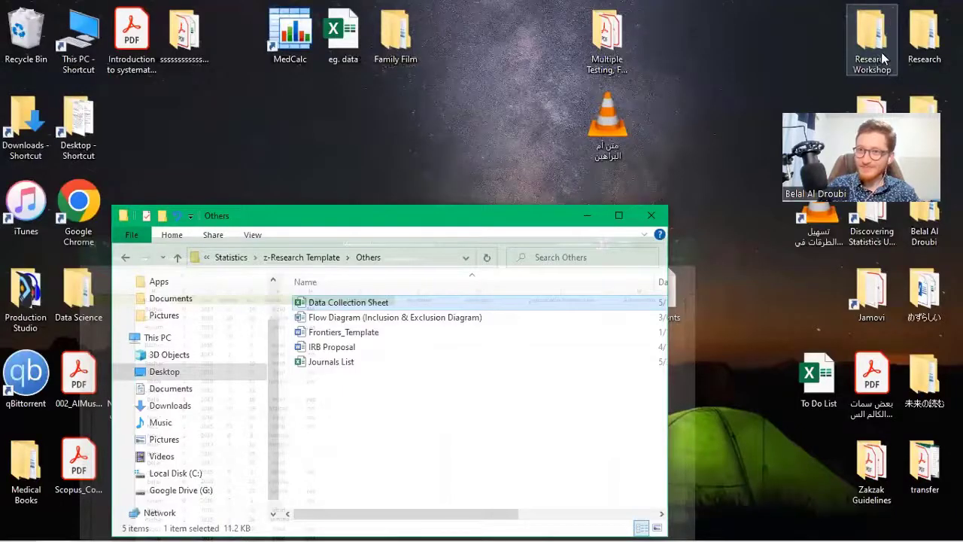
{"action": "double_click", "coordinate": [922, 50]}
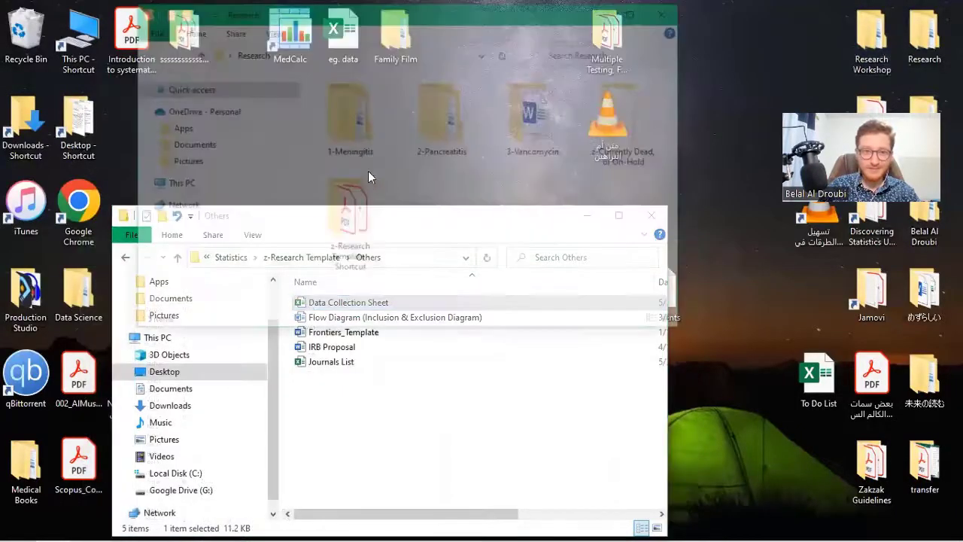
{"action": "double_click", "coordinate": [374, 132]}
{"action": "double_click", "coordinate": [393, 101]}
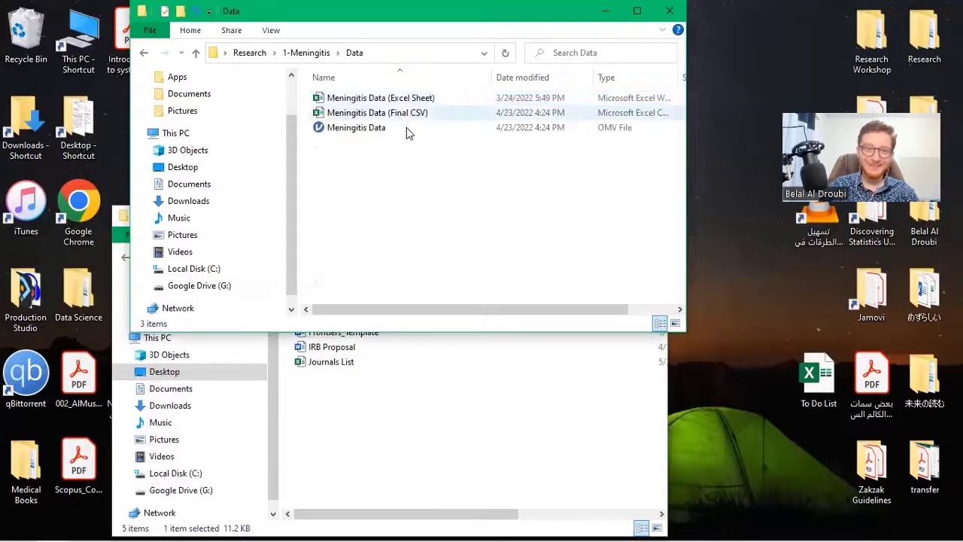
{"action": "double_click", "coordinate": [407, 128]}
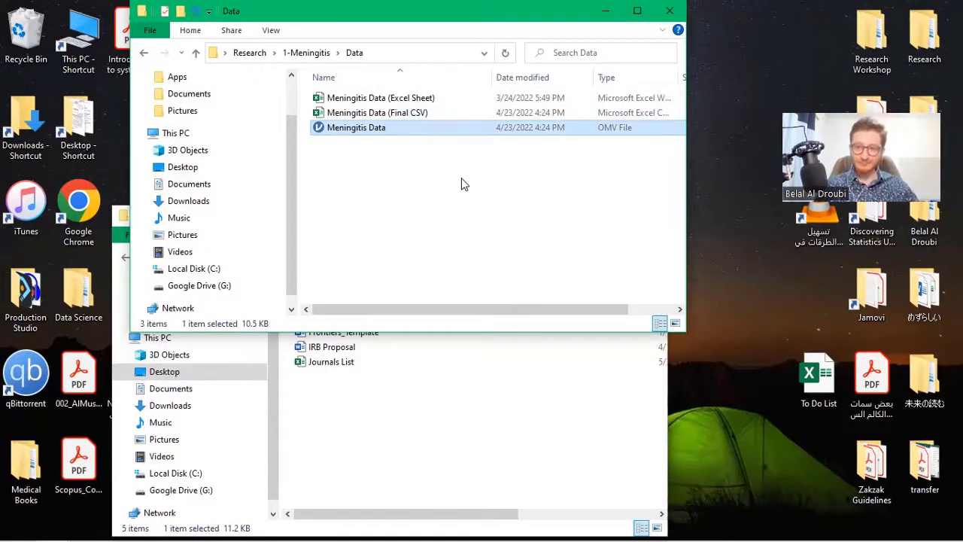
{"action": "left_click", "coordinate": [669, 12]}
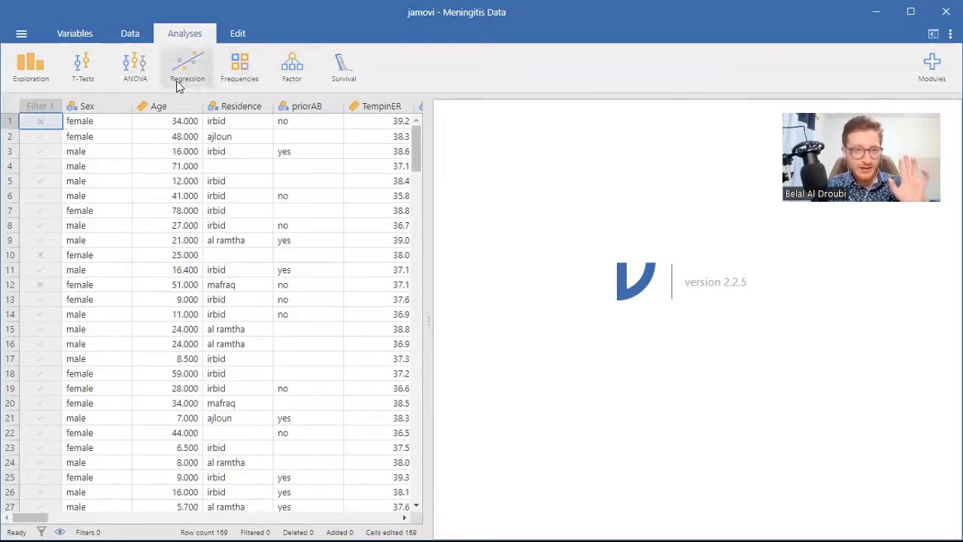
Run a Descriptives analysis on FeverHx and add a bar plot
{"action": "left_click", "coordinate": [39, 79]}
{"action": "left_click", "coordinate": [75, 111]}
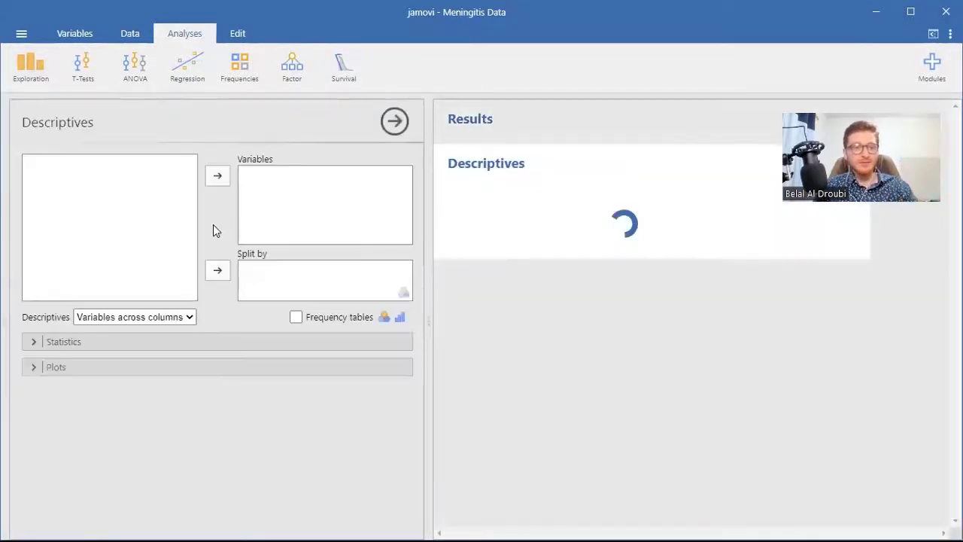
{"action": "left_click_drag", "start_coordinate": [83, 250], "coordinate": [346, 205]}
{"action": "left_click", "coordinate": [221, 369]}
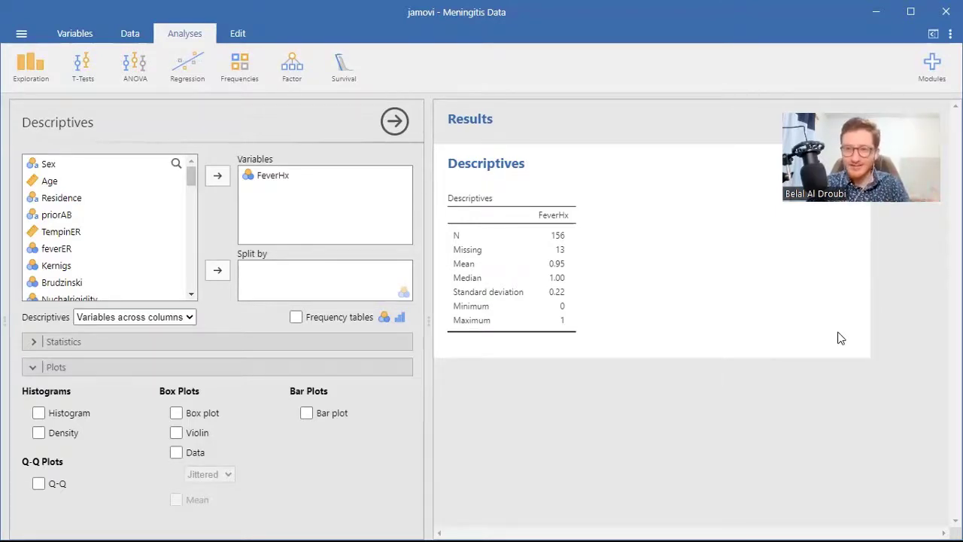
{"action": "left_click", "coordinate": [307, 415]}
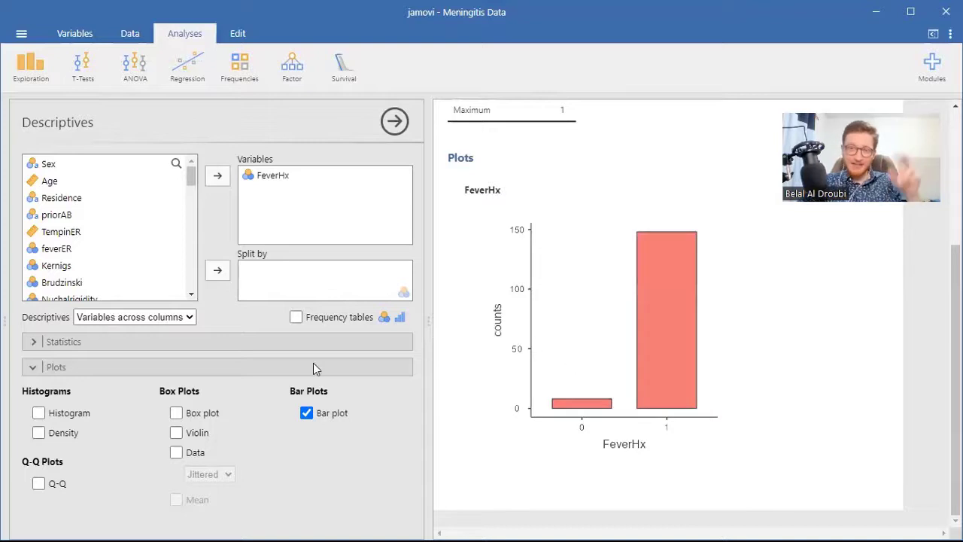
Replace the FeverHx bar plot with a box plot combined with a violin plot and view it
{"action": "left_click", "coordinate": [307, 413]}
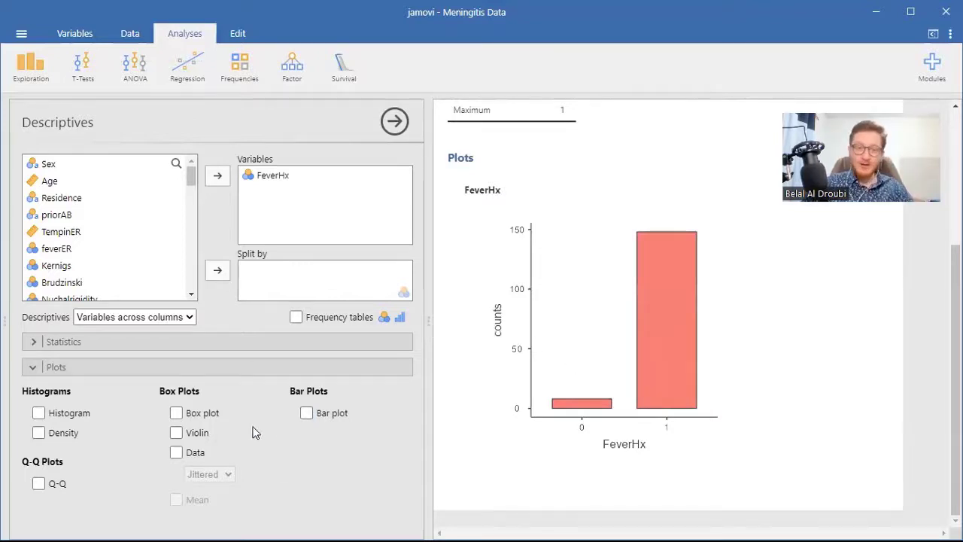
{"action": "left_click", "coordinate": [176, 415]}
{"action": "left_click", "coordinate": [176, 432]}
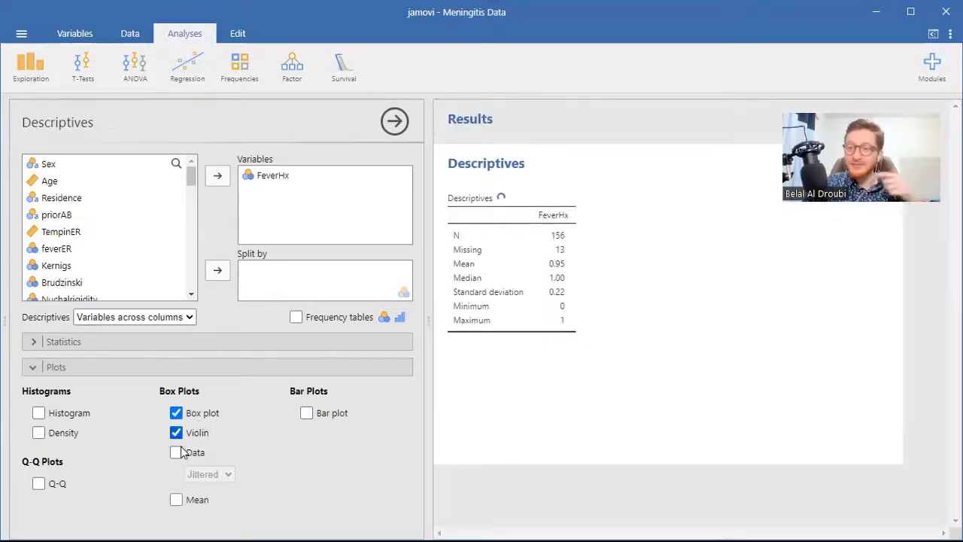
{"action": "scroll", "coordinate": [523, 352], "scroll_direction": "down", "scroll_amount": 2}
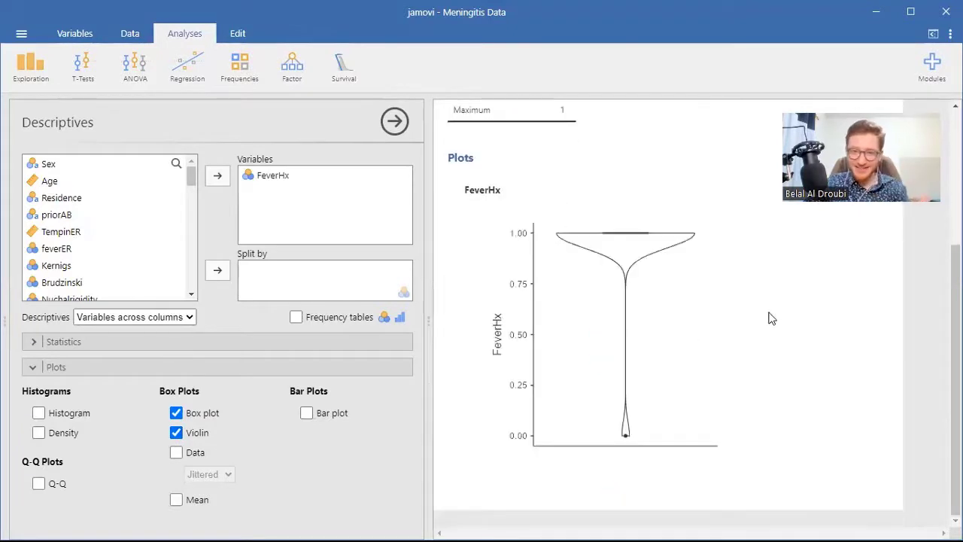
Show the FeverHx bar plot again briefly, replace it with a histogram and compare the resulting plots
{"action": "left_click", "coordinate": [307, 413]}
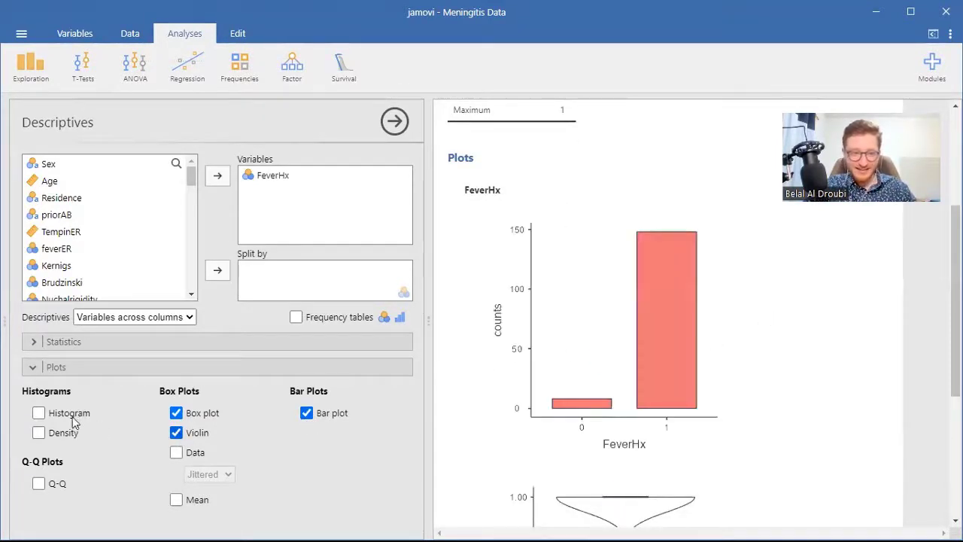
{"action": "left_click", "coordinate": [39, 413]}
{"action": "left_click", "coordinate": [306, 414]}
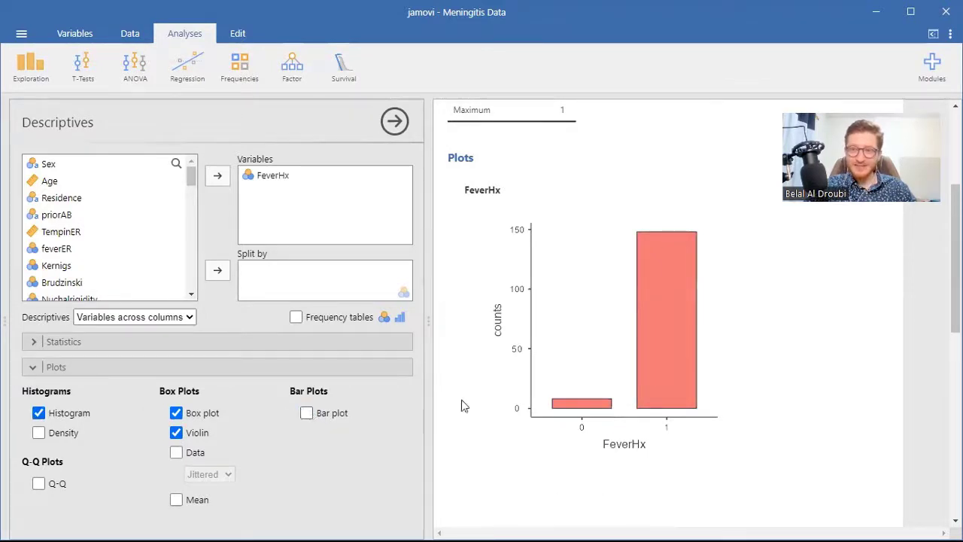
{"action": "scroll", "coordinate": [596, 375], "scroll_direction": "down", "scroll_amount": 3}
{"action": "scroll", "coordinate": [596, 375], "scroll_direction": "up", "scroll_amount": 3}
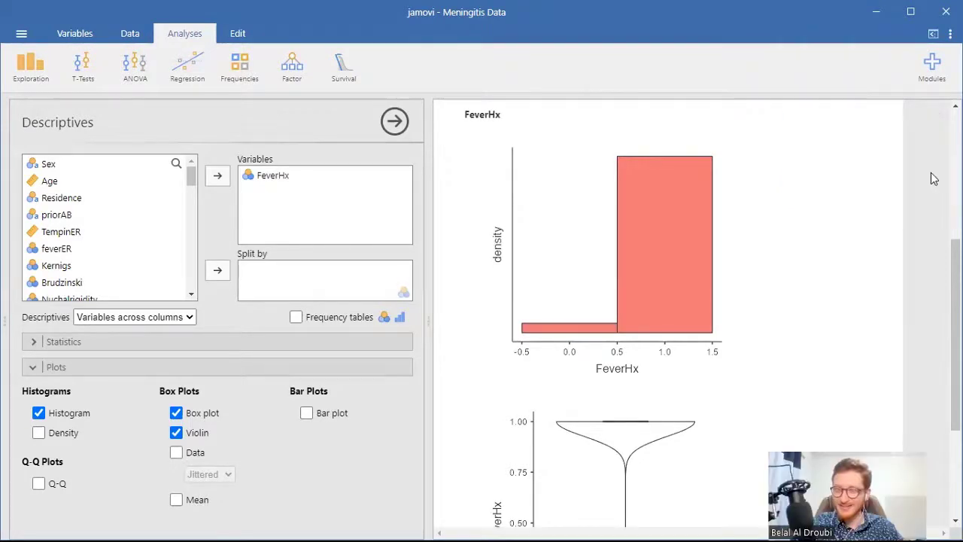
Set the plot theme to Minimal and view it on the FeverHx plots, and switch the theme to Hadley
{"action": "left_click", "coordinate": [950, 34]}
{"action": "left_click", "coordinate": [915, 254]}
{"action": "left_click", "coordinate": [931, 279]}
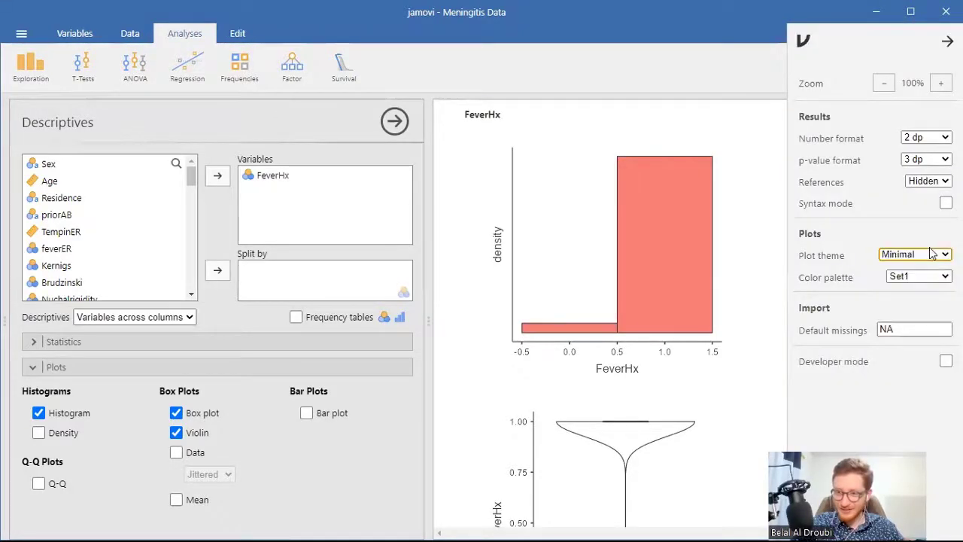
{"action": "left_click", "coordinate": [933, 260]}
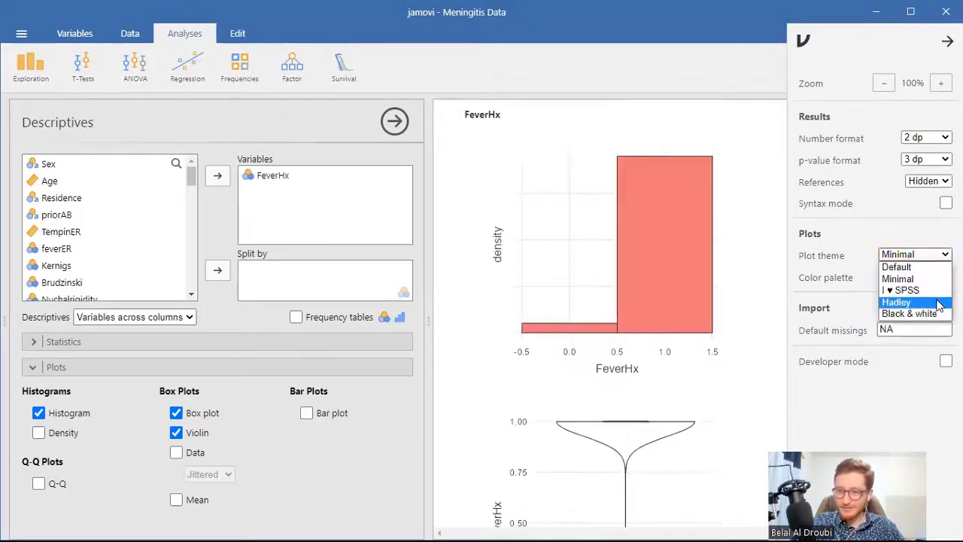
{"action": "left_click", "coordinate": [939, 305]}
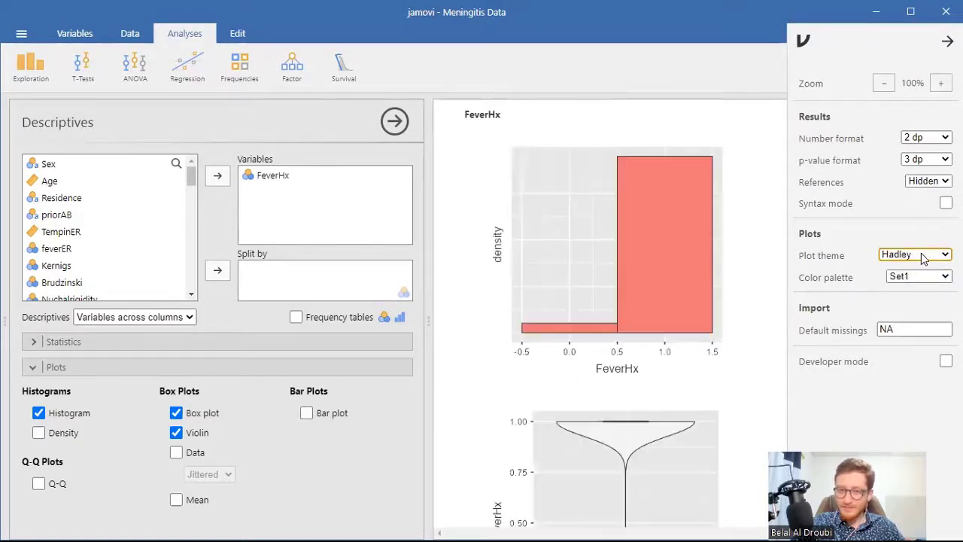
Close jamovi without saving the changes to Meningitis Data, and close the Others folder window
{"action": "key", "text": "alt+F4"}
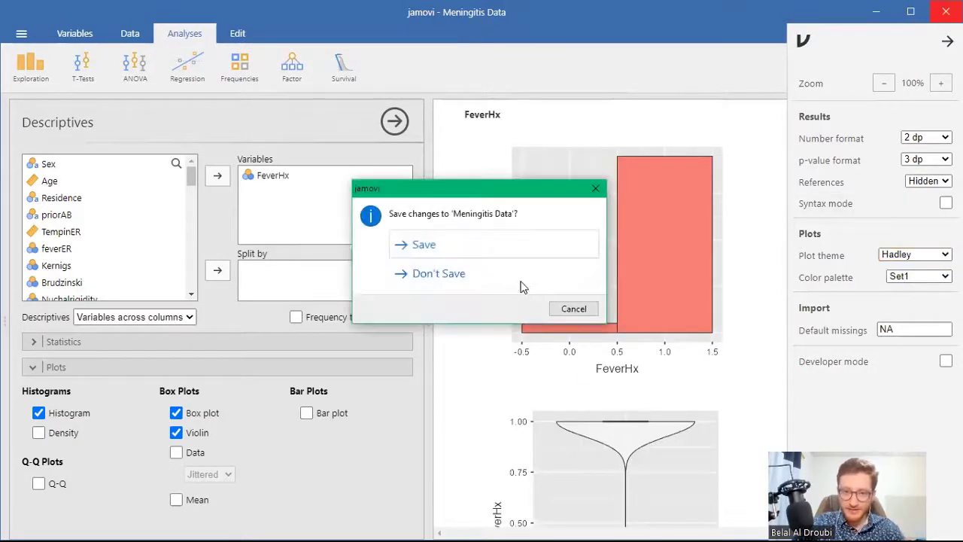
{"action": "left_click", "coordinate": [520, 274]}
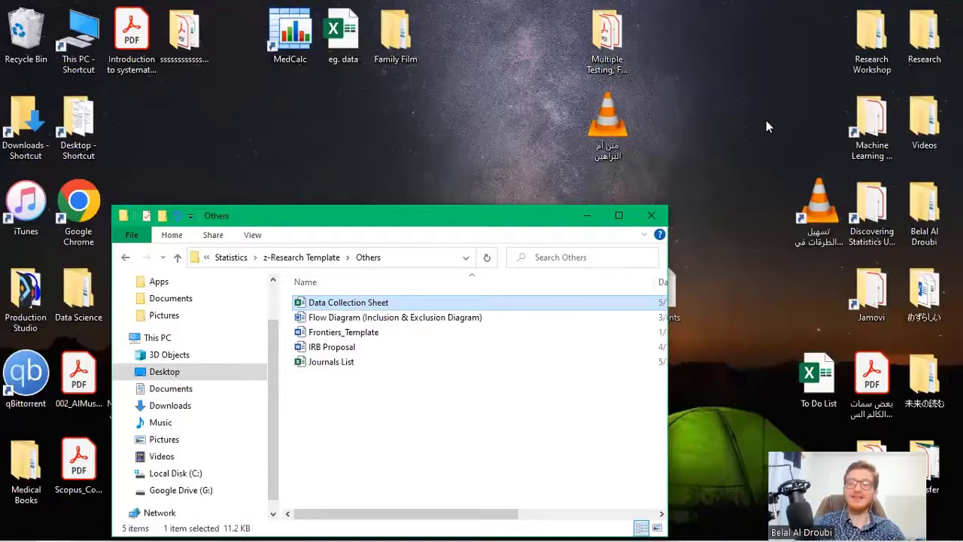
{"action": "left_click", "coordinate": [651, 216]}
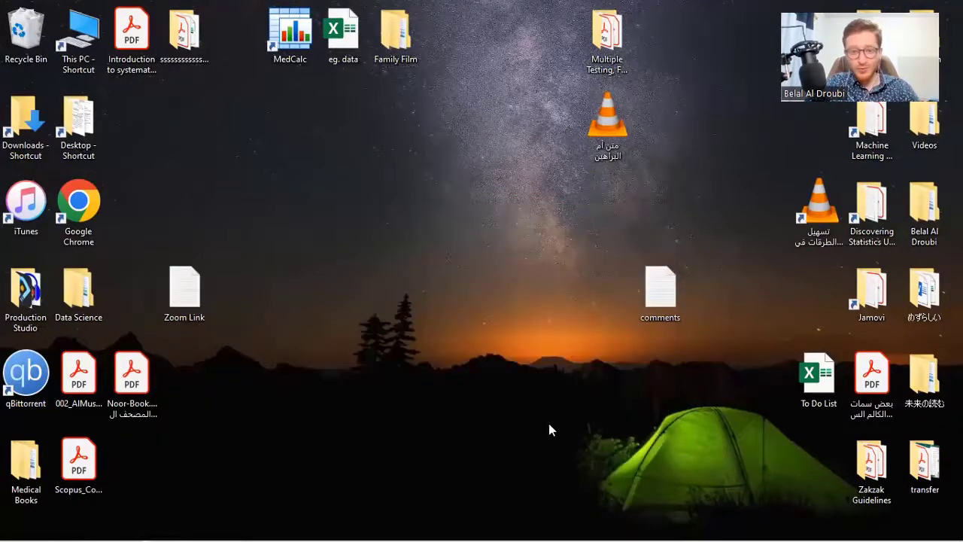
Switch back to the Data Collection Sheet workbook in Excel and select row 10 to point out one whole row
{"action": "key", "text": "alt+Tab"}
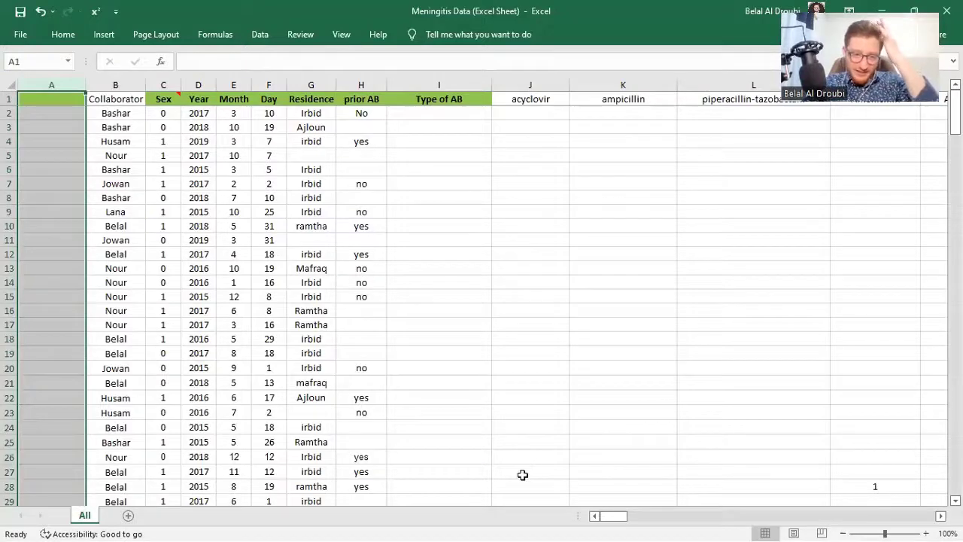
{"action": "key", "text": "alt+Tab"}
{"action": "key", "text": "alt+Tab"}
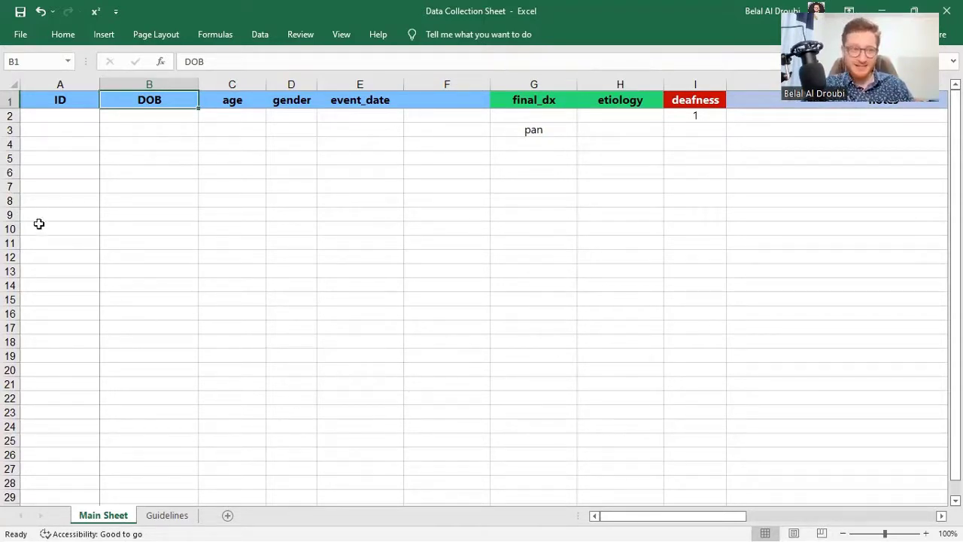
{"action": "left_click", "coordinate": [9, 226]}
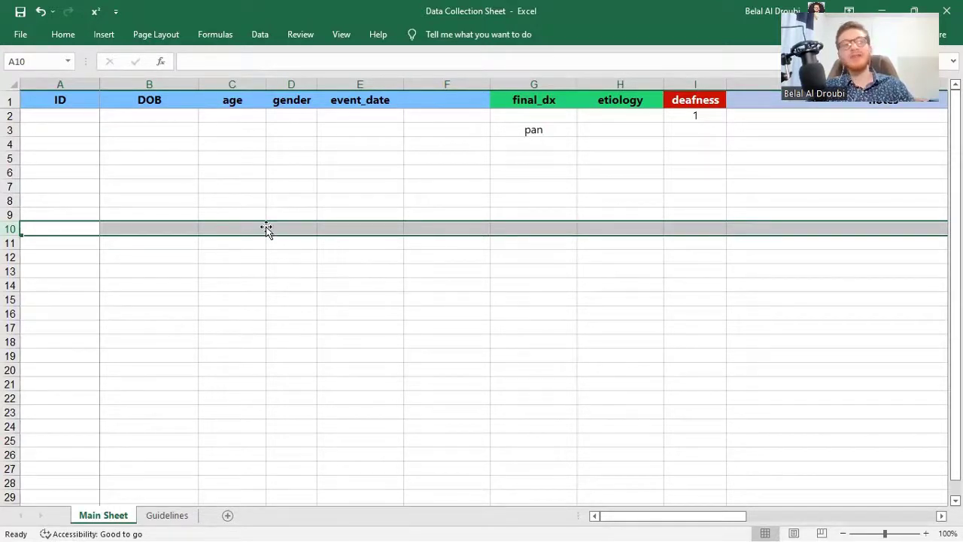
{"action": "left_click", "coordinate": [192, 189]}
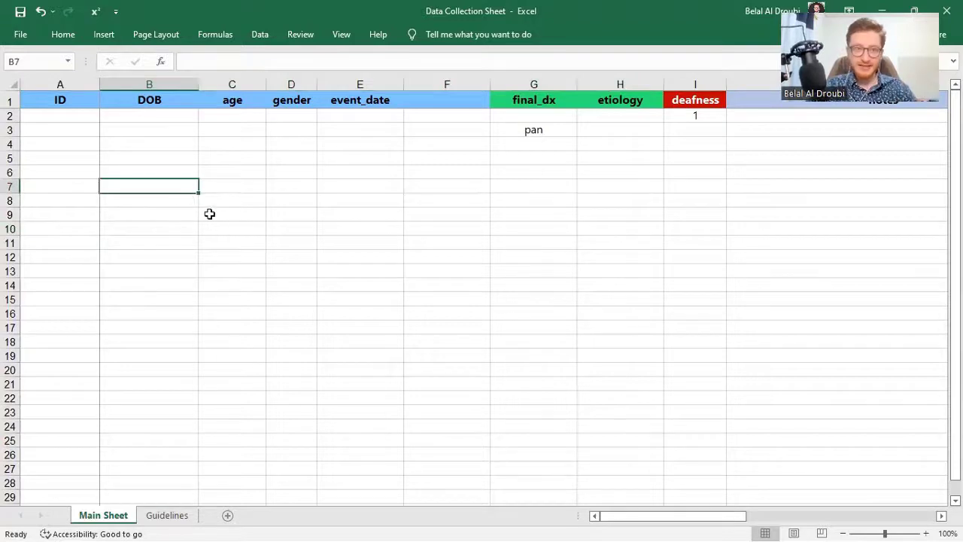
Zoom the Main Sheet to 130% and clear the sample entries pan and 1 under final_dx and deafness
{"action": "scroll", "coordinate": [209, 213], "scroll_direction": "up", "scroll_amount": 2}
{"action": "left_click", "coordinate": [659, 149]}
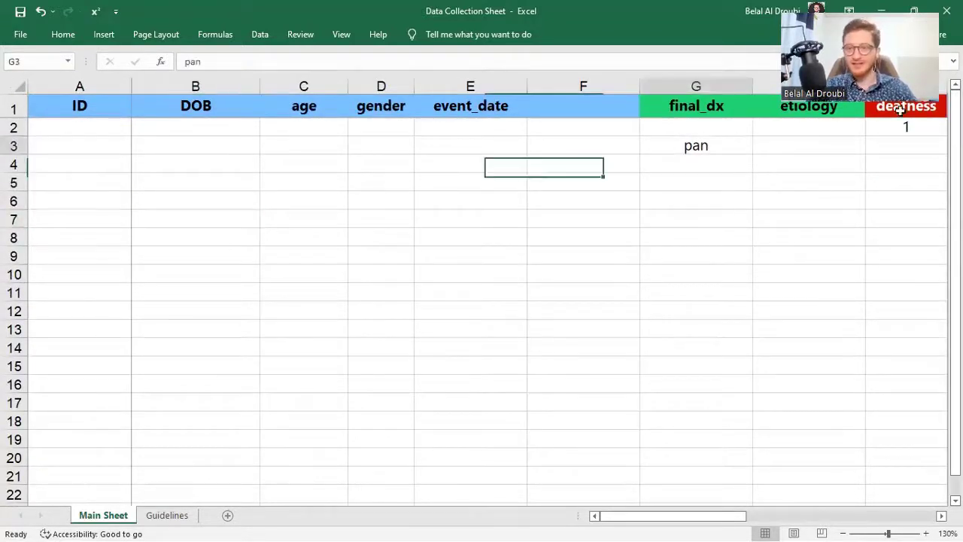
{"action": "left_click_drag", "start_coordinate": [659, 149], "coordinate": [931, 127]}
Enter a sample first name in A3 under ID and s in B3 under DOB, and select the age header
{"action": "left_click", "coordinate": [109, 140]}
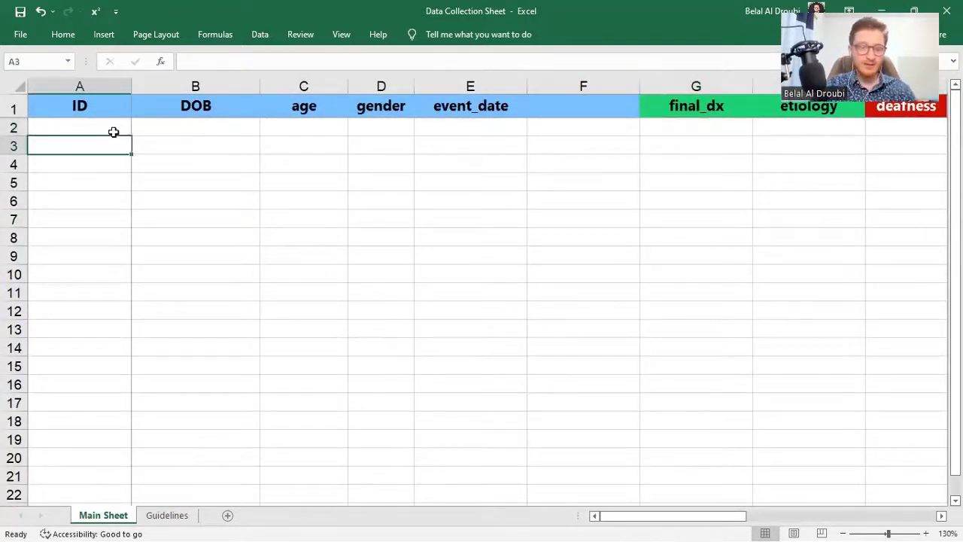
{"action": "type", "text": "belal"}
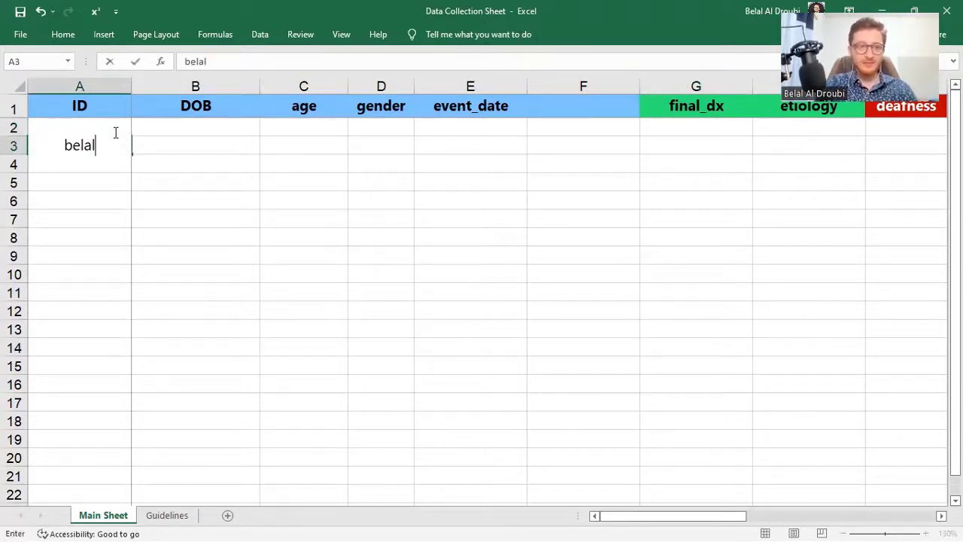
{"action": "key", "text": "Return"}
{"action": "key", "text": "Up"}
{"action": "key", "text": "Right"}
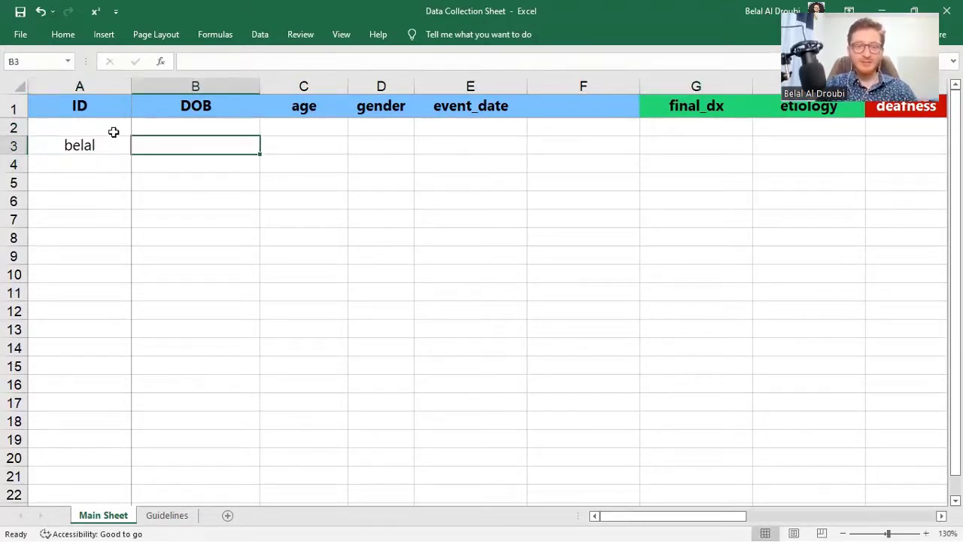
{"action": "type", "text": "s"}
{"action": "key", "text": "Tab"}
{"action": "key", "text": "Up"}
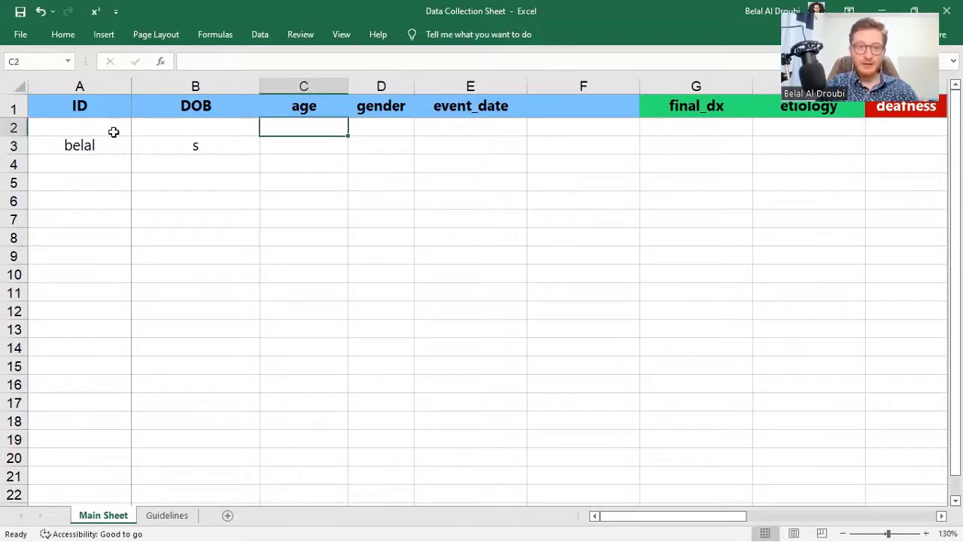
{"action": "key", "text": "Up"}
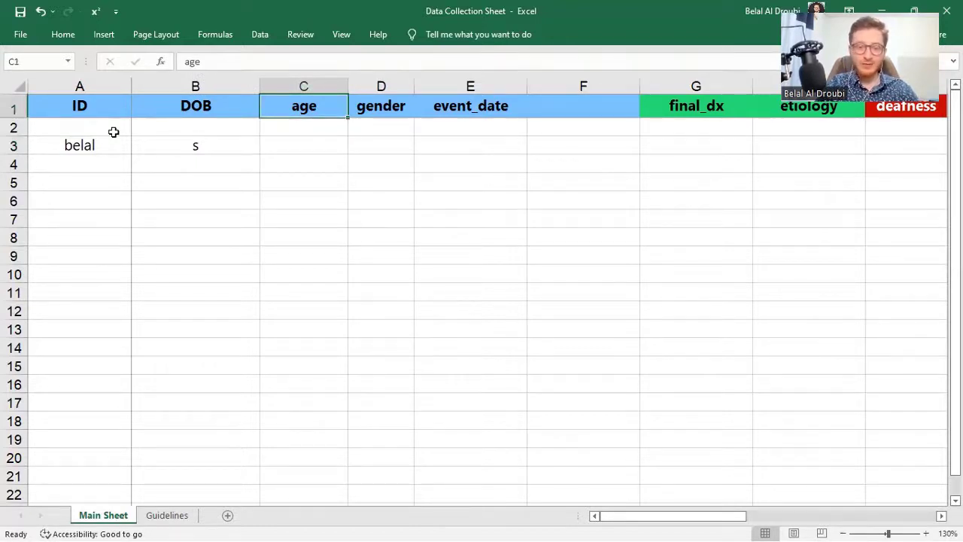
Rename the age header in C1 to organism and enter strep beneath it in C3
{"action": "type", "text": "organism"}
{"action": "key", "text": "Return"}
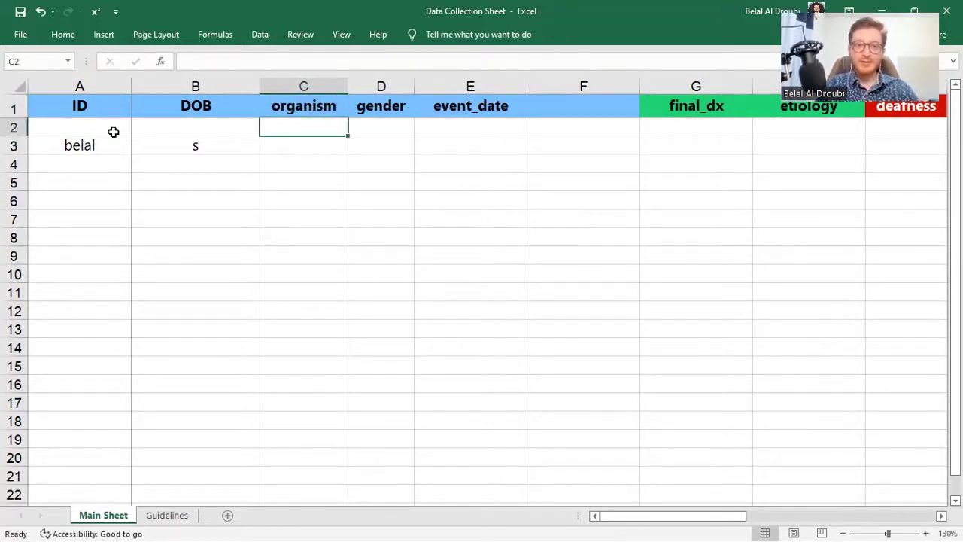
{"action": "key", "text": "Down"}
{"action": "type", "text": "stre"}
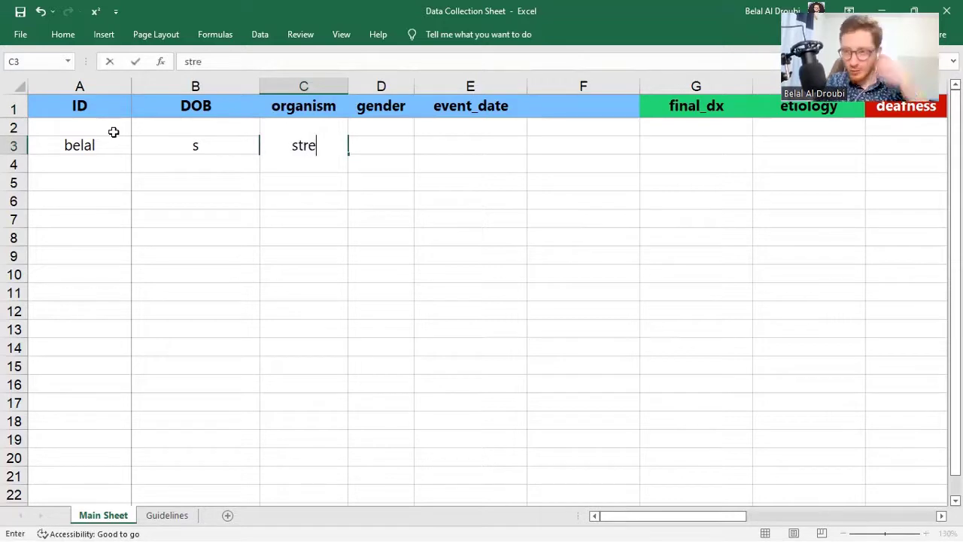
{"action": "type", "text": "p"}
{"action": "key", "text": "Return"}
Add a second sample record in row 4 with x under ID and entero under organism
{"action": "key", "text": "Left"}
{"action": "key", "text": "Left"}
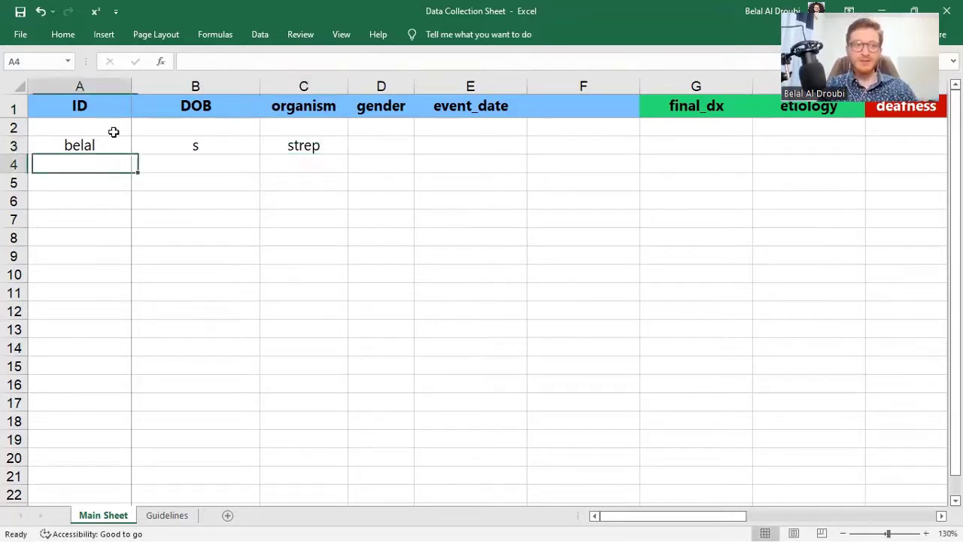
{"action": "type", "text": "x"}
{"action": "key", "text": "Right"}
{"action": "key", "text": "Right"}
{"action": "key", "text": "Left"}
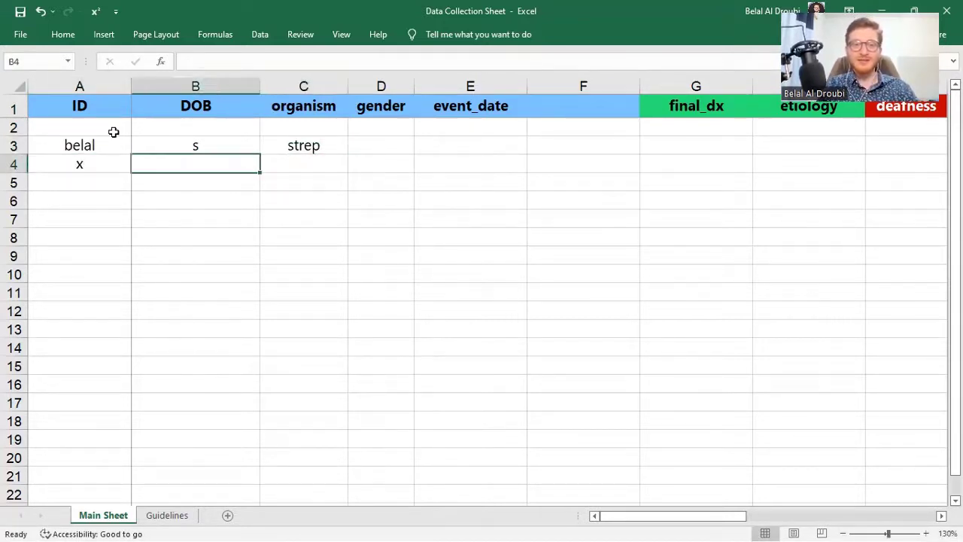
{"action": "key", "text": "Right"}
{"action": "type", "text": "entero"}
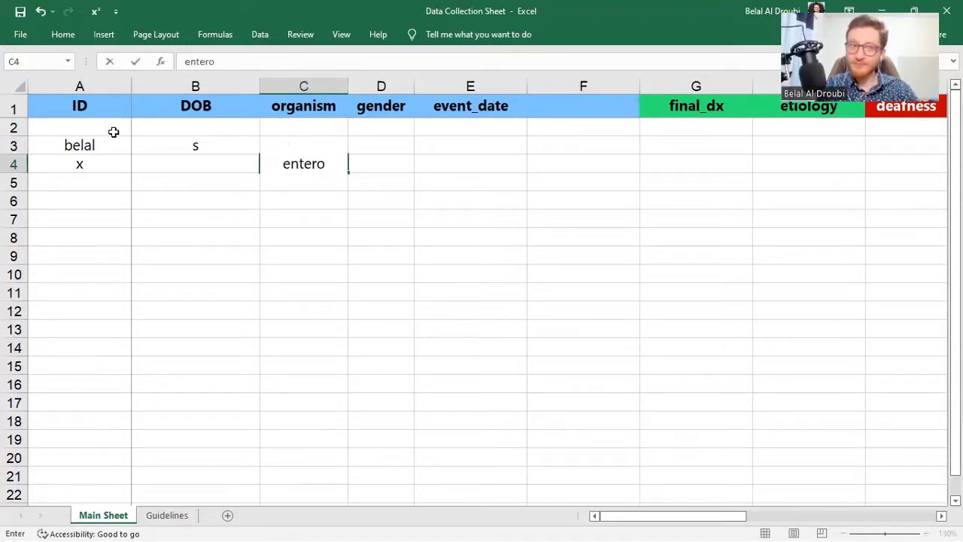
{"action": "key", "text": "Return"}
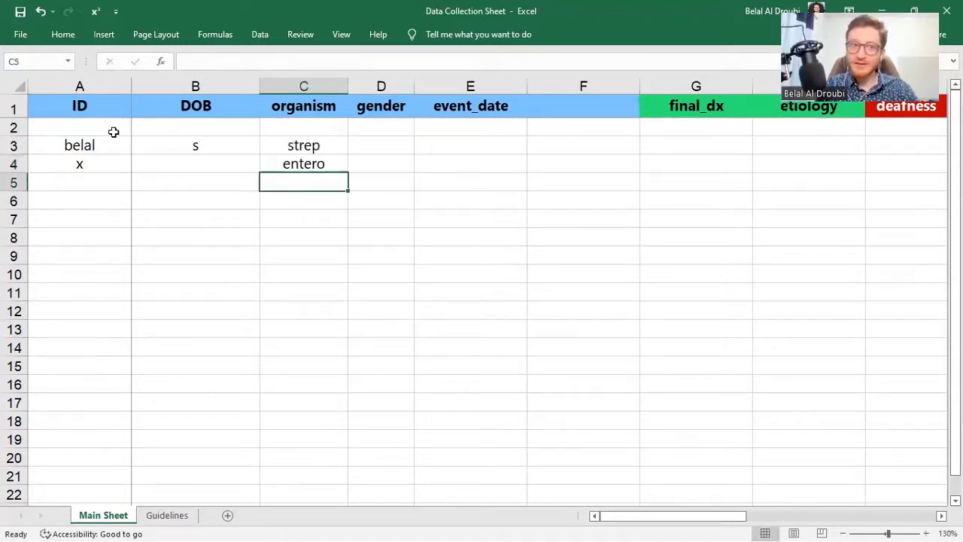
Clear the x in A4 and replace the sample name in A3 with a numeric sample patient ID
{"action": "key", "text": "Left"}
{"action": "key", "text": "Left"}
{"action": "key", "text": "Up"}
{"action": "key", "text": "Up"}
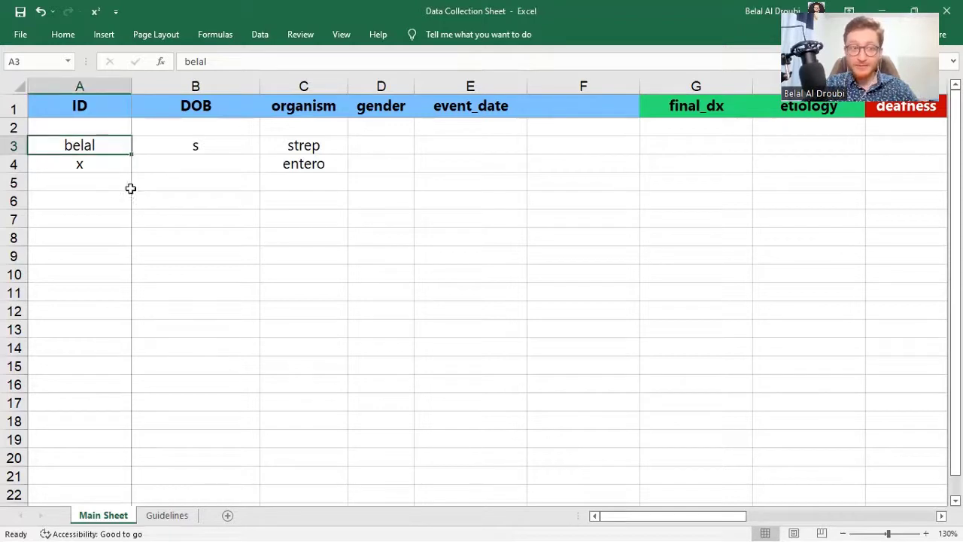
{"action": "left_click", "coordinate": [93, 161]}
{"action": "key", "text": "Delete"}
{"action": "left_click", "coordinate": [95, 145]}
{"action": "type", "text": "1"}
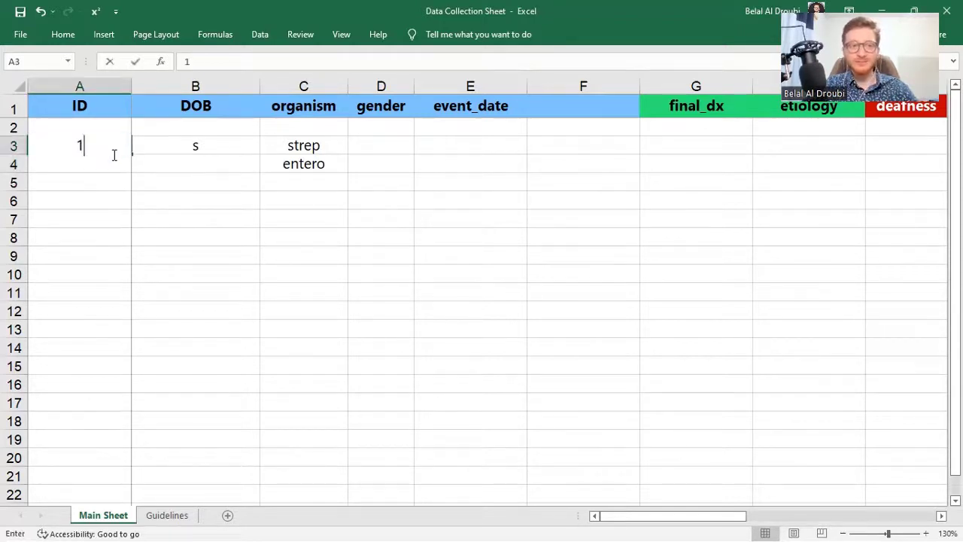
{"action": "type", "text": "2345"}
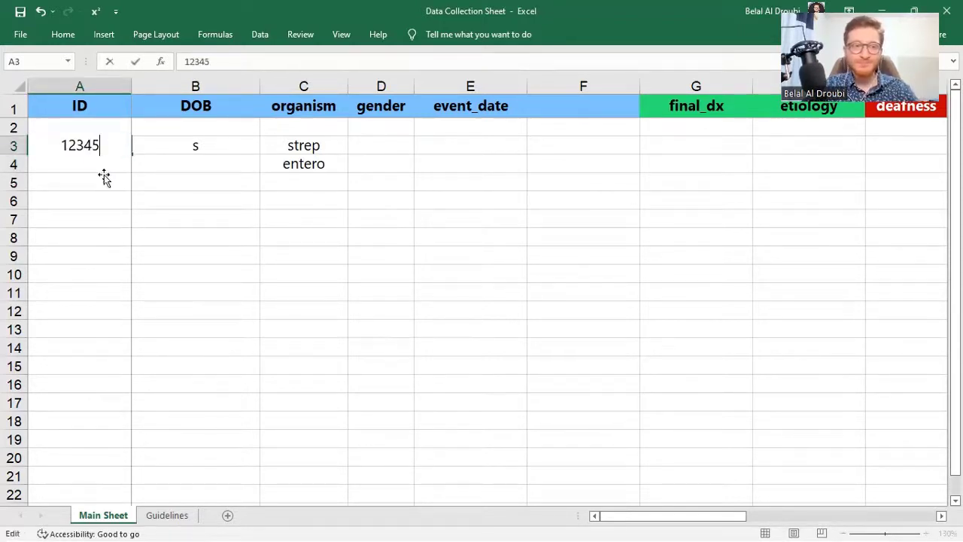
{"action": "key", "text": "Return"}
Enter the same patient ID as in A3 into A4, so both organism rows belong to one patient
{"action": "type", "text": "x"}
{"action": "key", "text": "Return"}
{"action": "left_click", "coordinate": [100, 165]}
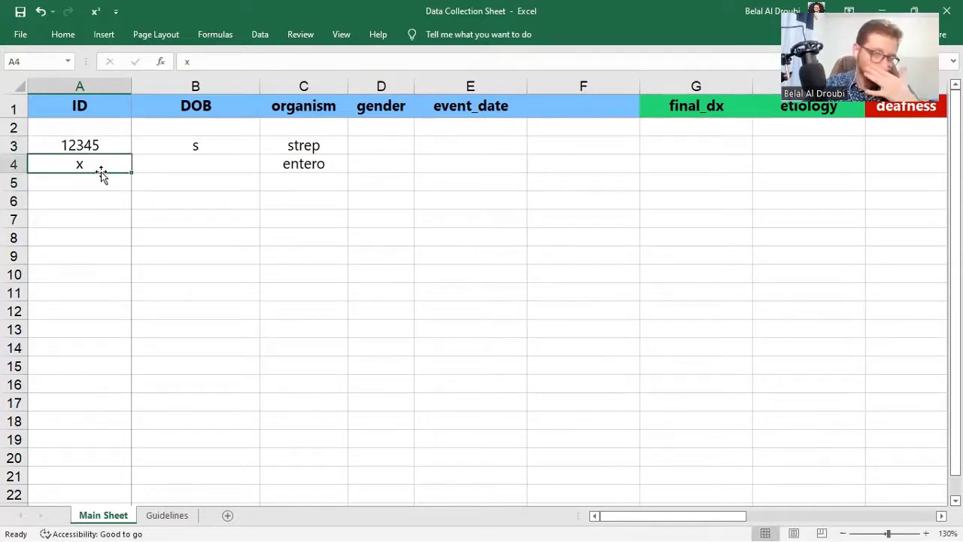
{"action": "type", "text": "12"}
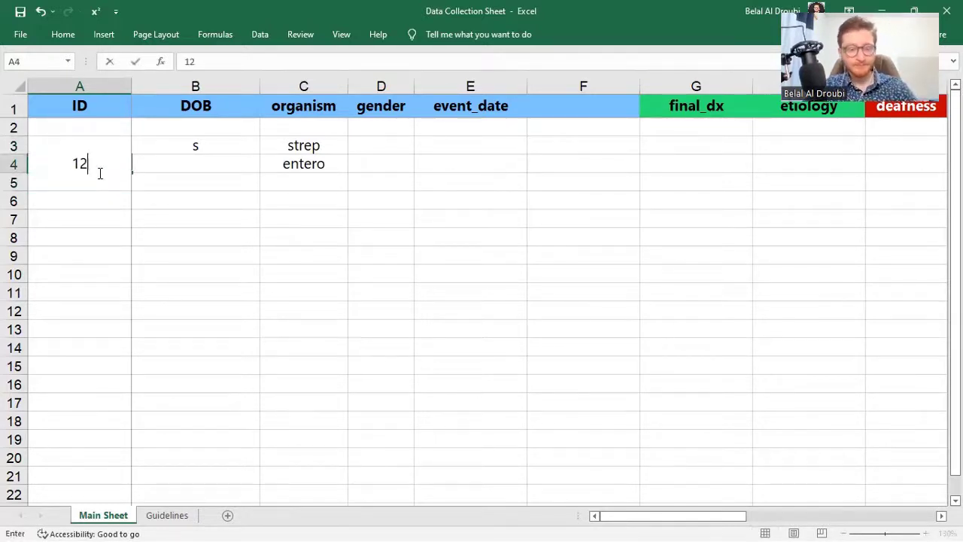
{"action": "type", "text": "34565"}
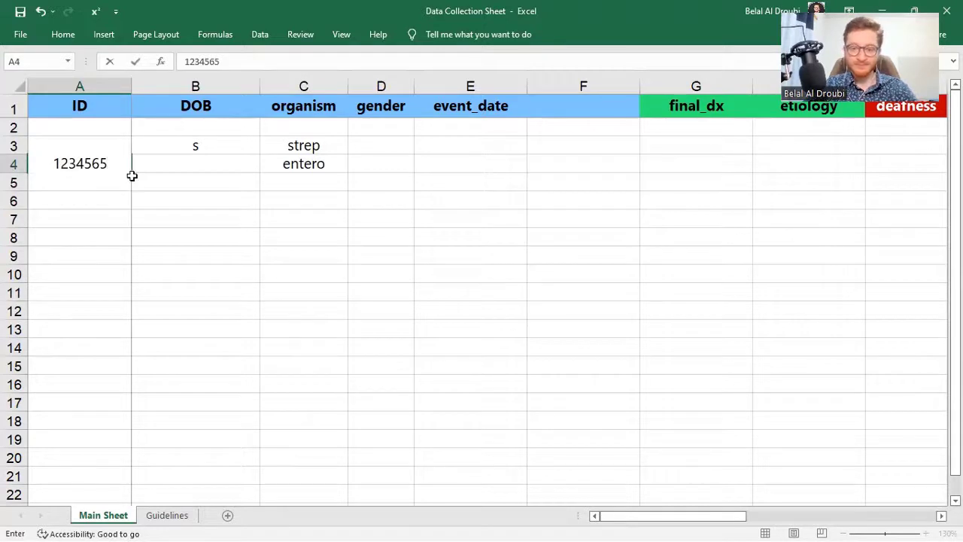
{"action": "key", "text": "BackSpace"}
{"action": "key", "text": "BackSpace"}
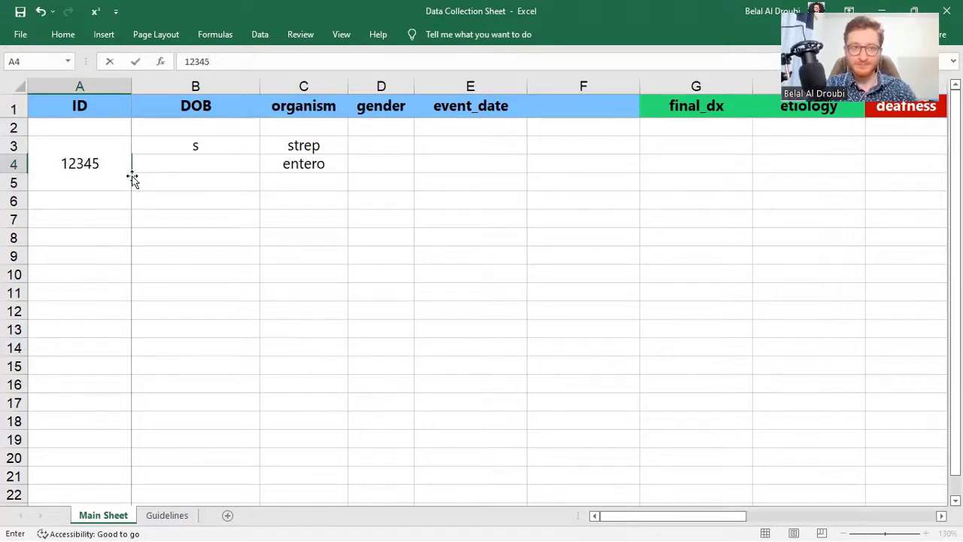
{"action": "key", "text": "Return"}
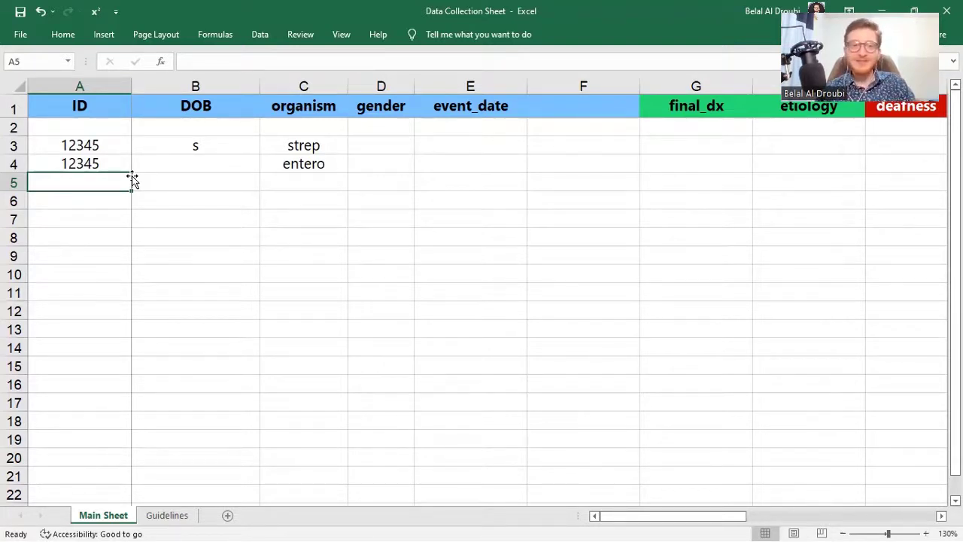
Clear the sample entry s in B3 under DOB and return to the ID in A4
{"action": "key", "text": "Up"}
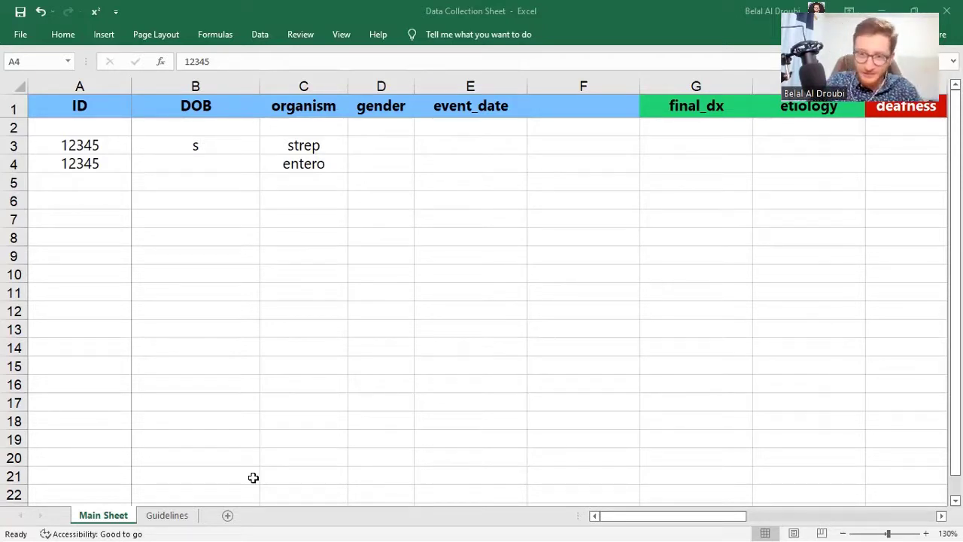
{"action": "left_click", "coordinate": [33, 182]}
{"action": "left_click", "coordinate": [15, 182]}
{"action": "left_click", "coordinate": [241, 164]}
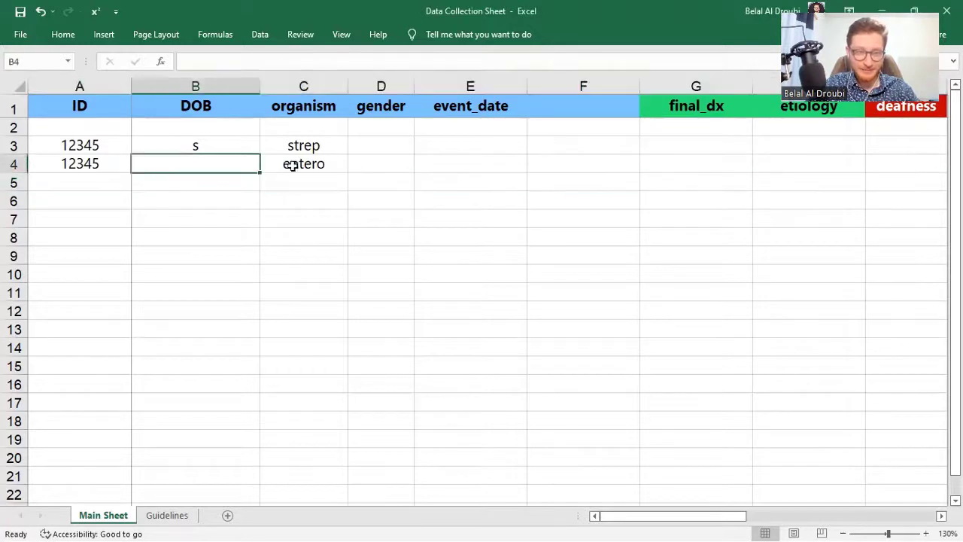
{"action": "left_click", "coordinate": [201, 146]}
{"action": "key", "text": "Delete"}
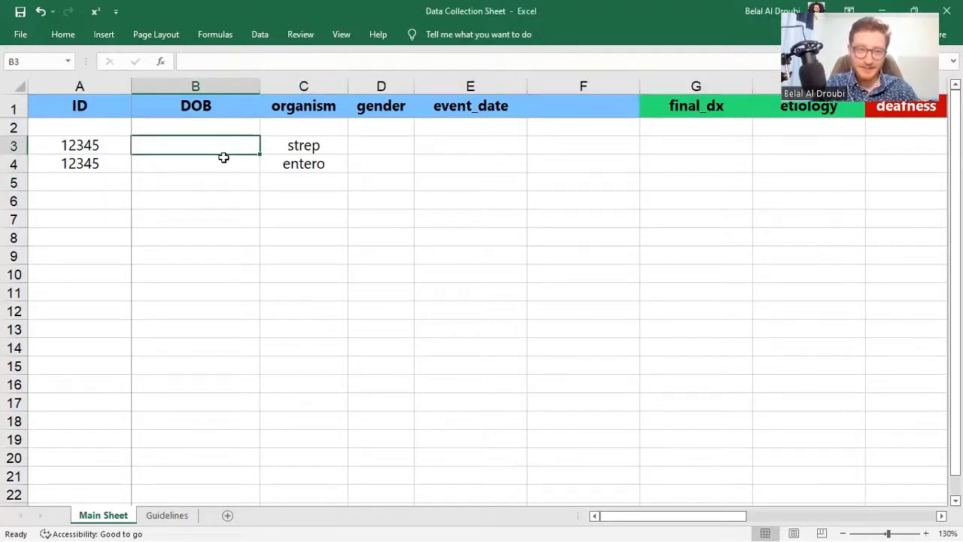
{"action": "key", "text": "Left"}
{"action": "key", "text": "Down"}
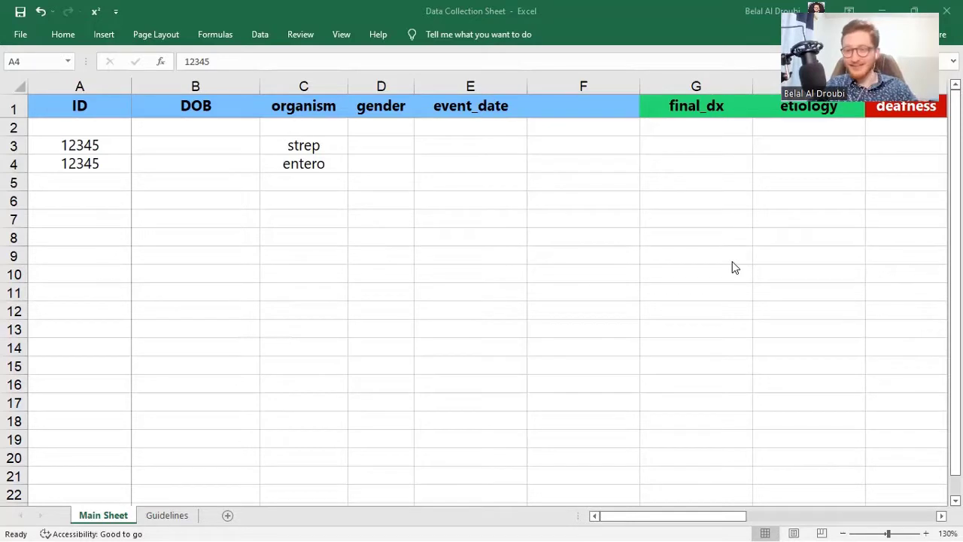
Highlight rows 3 and 4 under ID, DOB, organism, gender and event_date to compare the patient's two records
{"action": "left_click", "coordinate": [310, 164]}
{"action": "left_click_drag", "start_coordinate": [303, 146], "coordinate": [303, 163]}
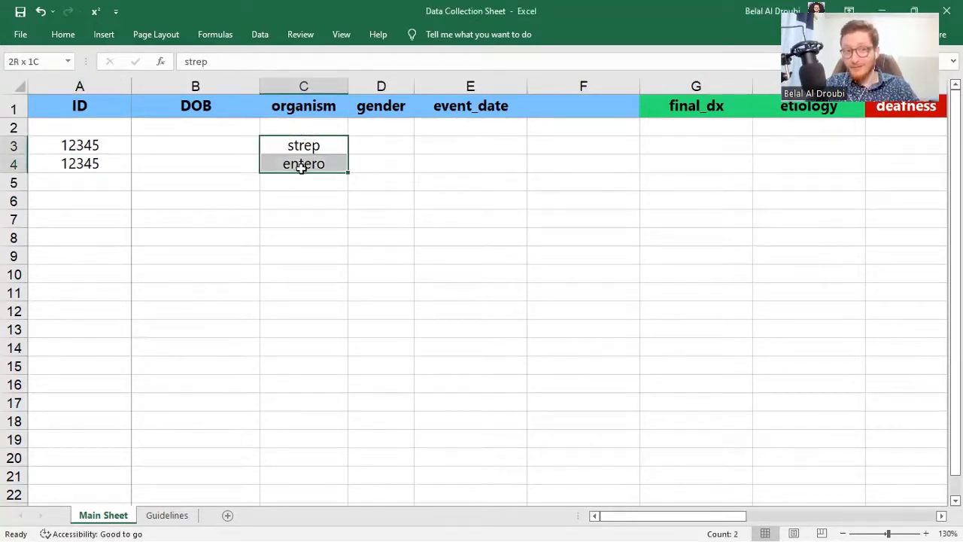
{"action": "left_click_drag", "start_coordinate": [67, 147], "coordinate": [75, 164]}
{"action": "left_click_drag", "start_coordinate": [215, 142], "coordinate": [219, 164]}
{"action": "left_click_drag", "start_coordinate": [297, 153], "coordinate": [296, 164]}
{"action": "left_click_drag", "start_coordinate": [380, 164], "coordinate": [486, 148]}
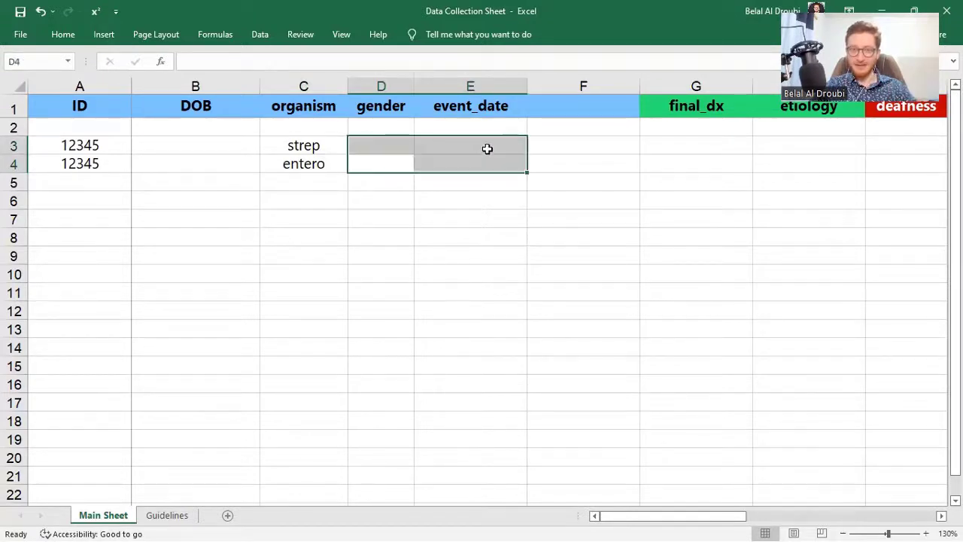
{"action": "left_click", "coordinate": [486, 148]}
{"action": "left_click_drag", "start_coordinate": [363, 188], "coordinate": [65, 167]}
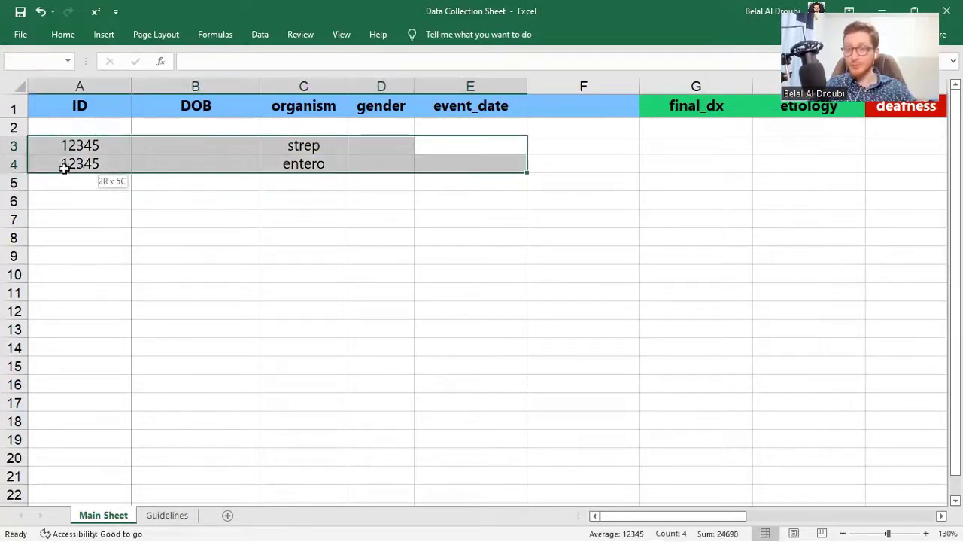
{"action": "left_click", "coordinate": [358, 213]}
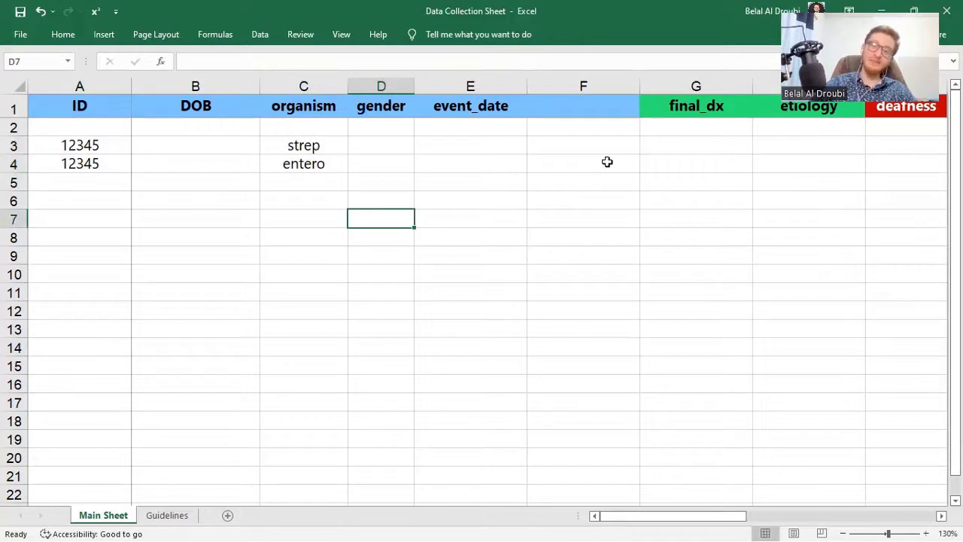
Highlight the second record's row from final_dx back to ID, including the empty row beneath it
{"action": "left_click_drag", "start_coordinate": [606, 161], "coordinate": [684, 159]}
{"action": "left_click", "coordinate": [687, 162]}
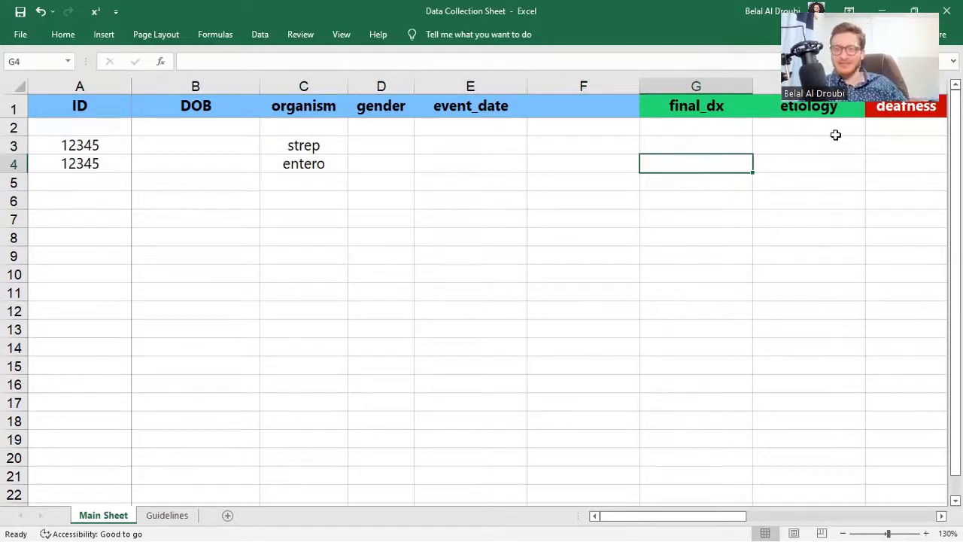
{"action": "left_click_drag", "start_coordinate": [711, 165], "coordinate": [191, 183]}
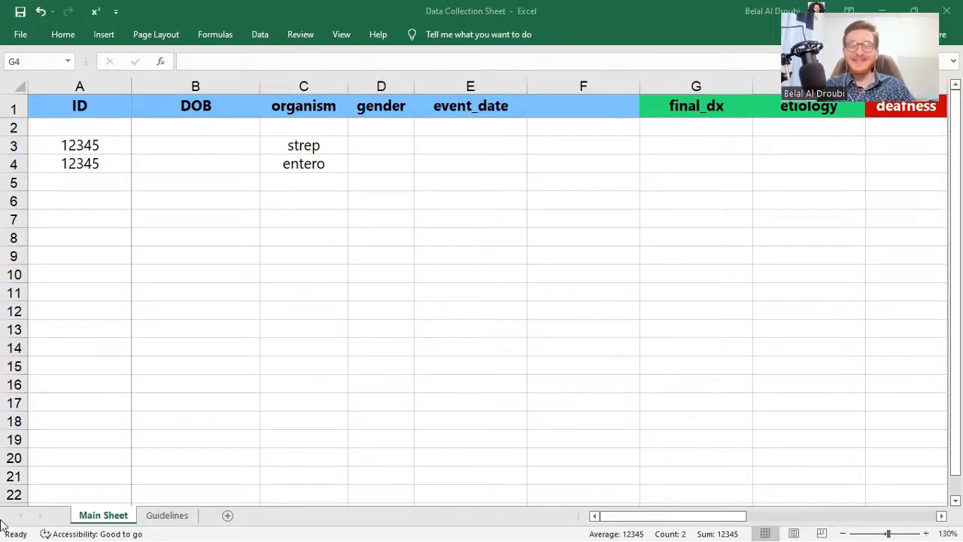
Open JASP 0.16.0.0, maximize its welcome window, and return to the Data Collection Sheet in Excel
{"action": "key", "text": "super"}
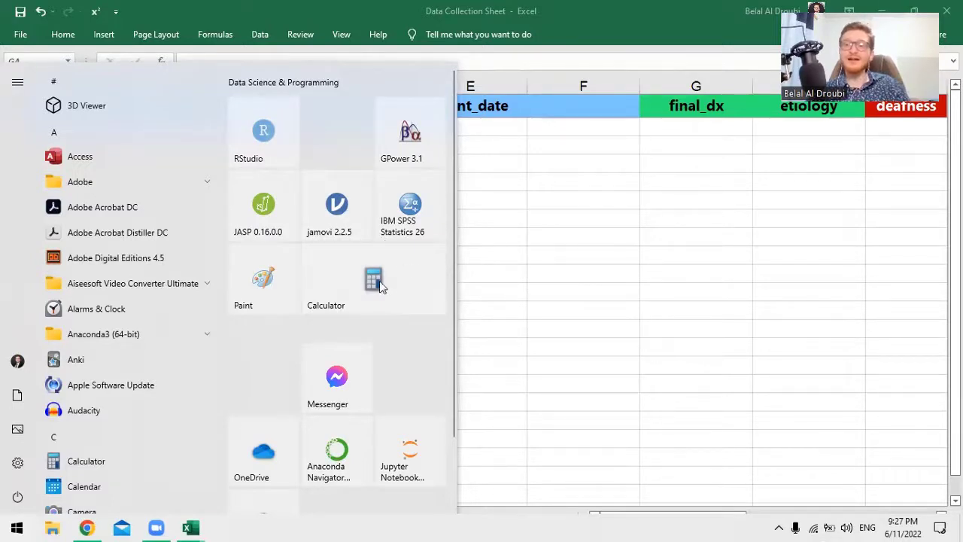
{"action": "left_click", "coordinate": [262, 230]}
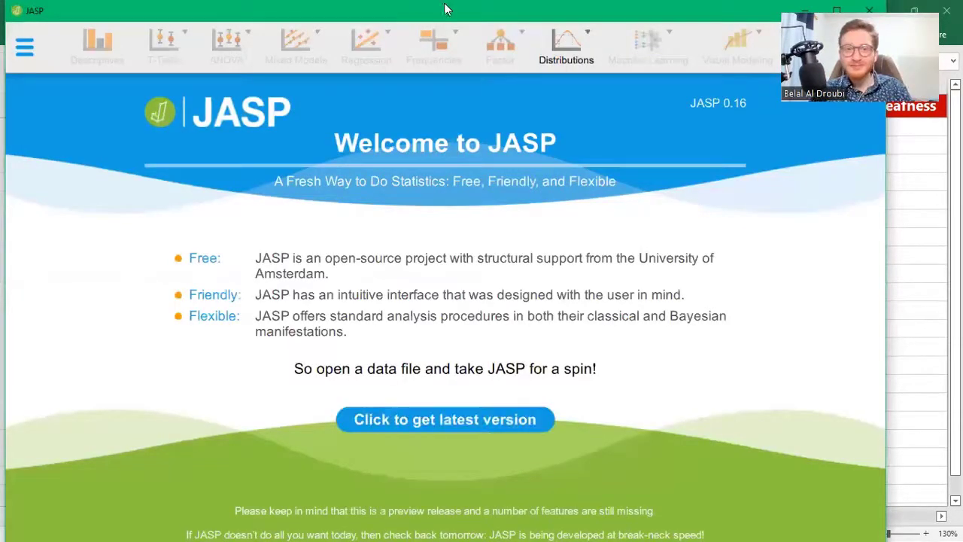
{"action": "double_click", "coordinate": [444, 9]}
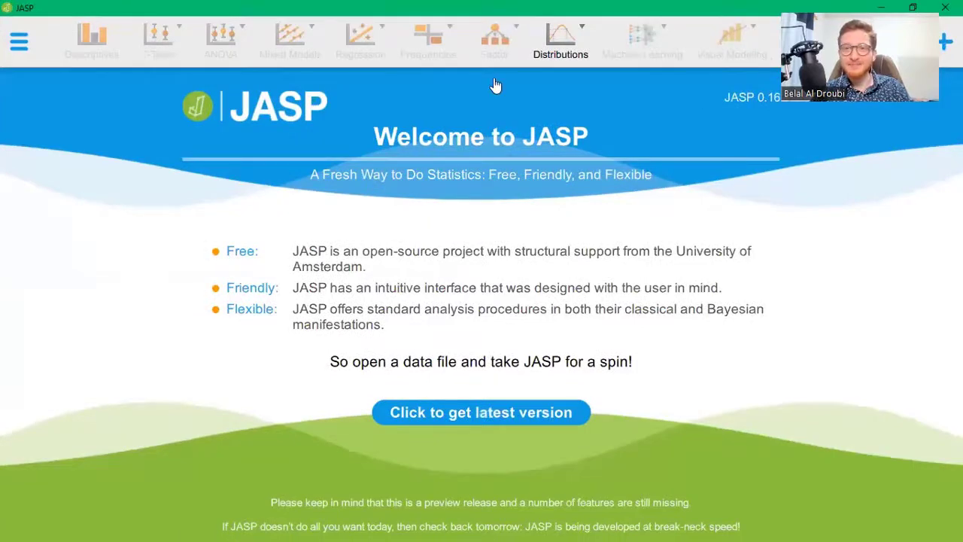
{"action": "key", "text": "super+Down"}
{"action": "key", "text": "super+Down"}
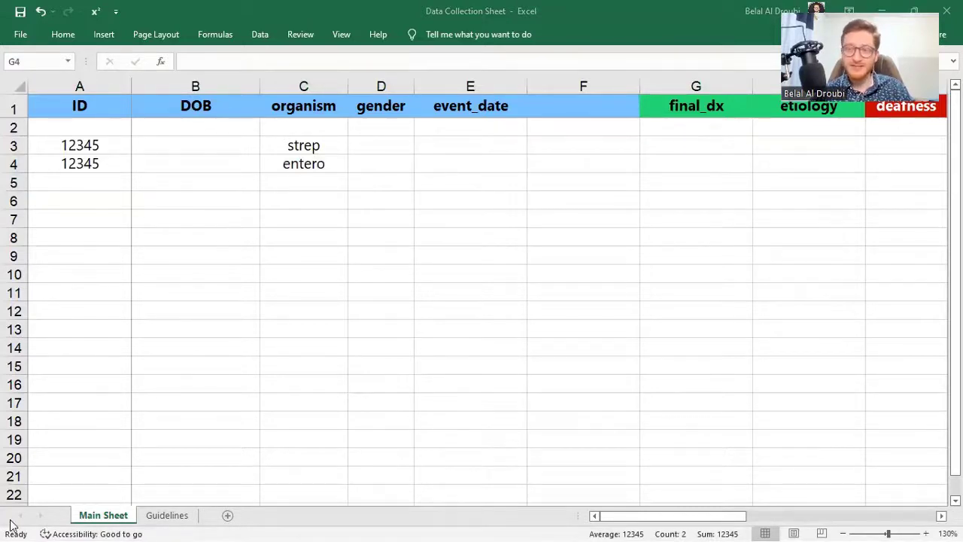
Look over the installed statistics programs once more, and highlight A4:C4 on the Main Sheet
{"action": "key", "text": "super"}
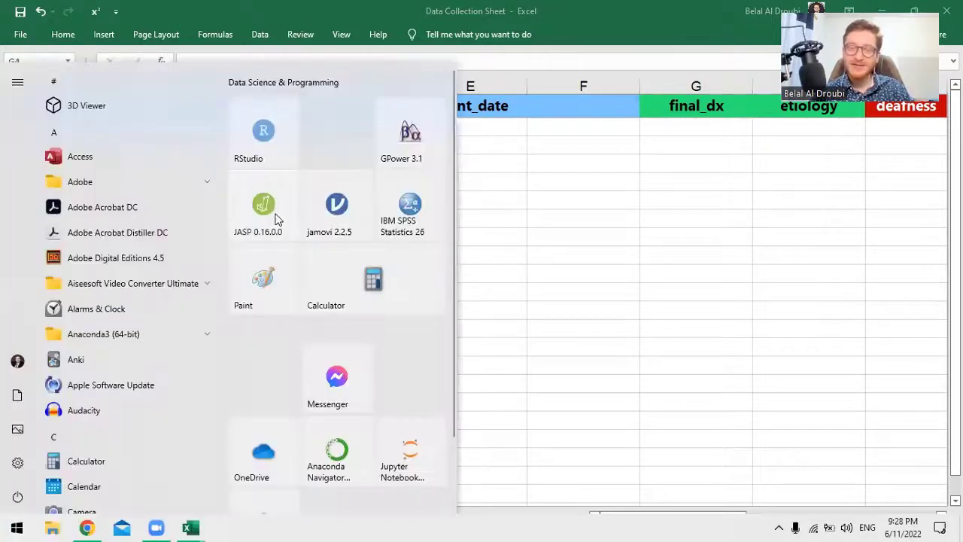
{"action": "left_click", "coordinate": [541, 240]}
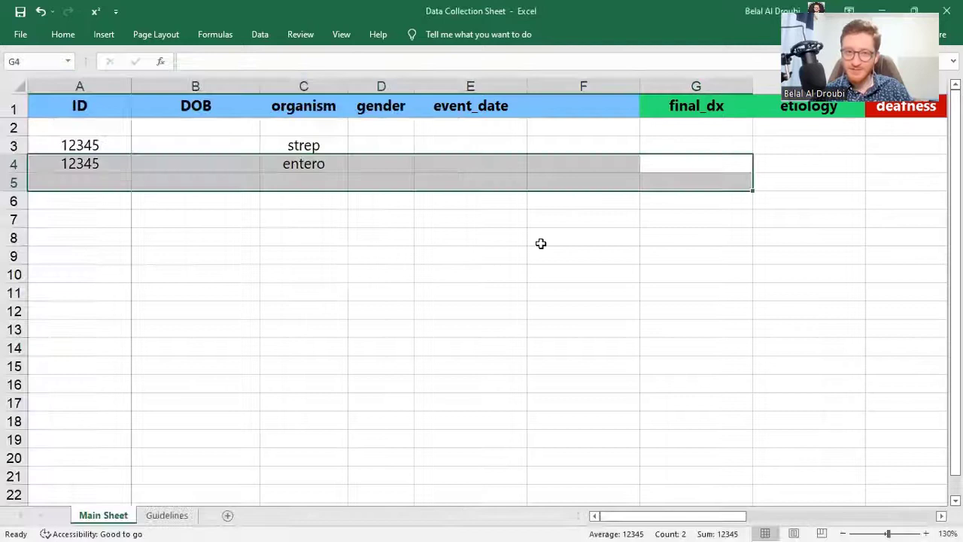
{"action": "left_click", "coordinate": [433, 246]}
{"action": "left_click_drag", "start_coordinate": [105, 166], "coordinate": [321, 163]}
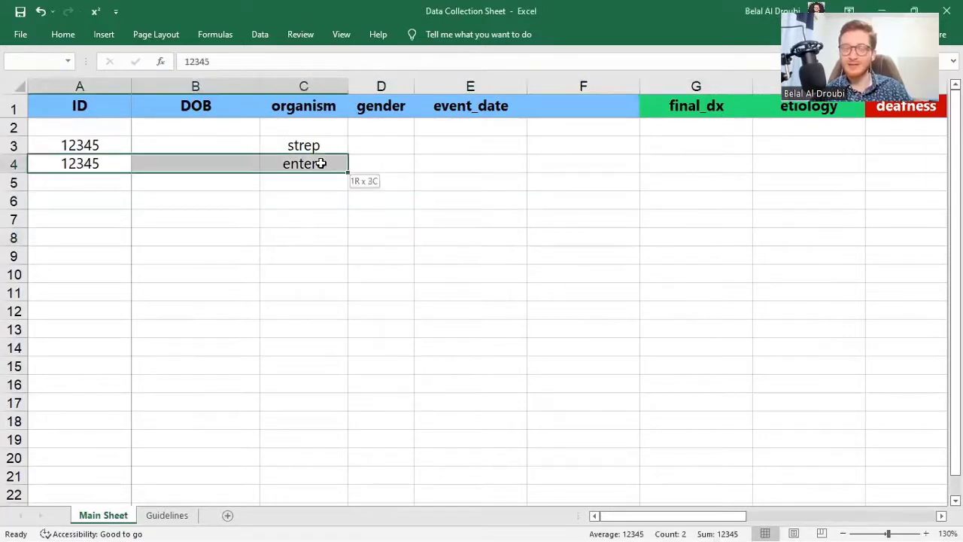
{"action": "left_click", "coordinate": [321, 164]}
{"action": "key", "text": "Return"}
{"action": "key", "text": "Up"}
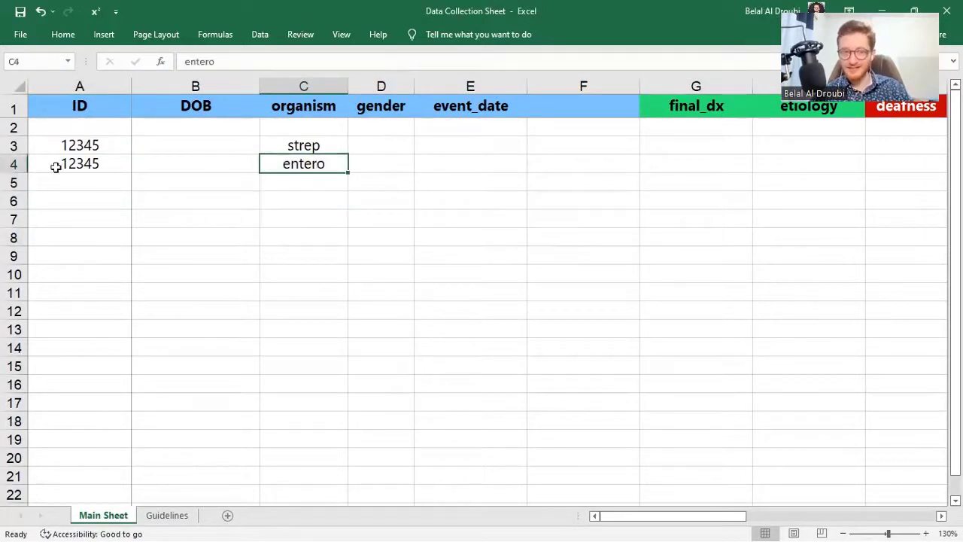
{"action": "left_click", "coordinate": [56, 167], "text": "shift"}
{"action": "left_click_drag", "start_coordinate": [71, 185], "coordinate": [309, 167]}
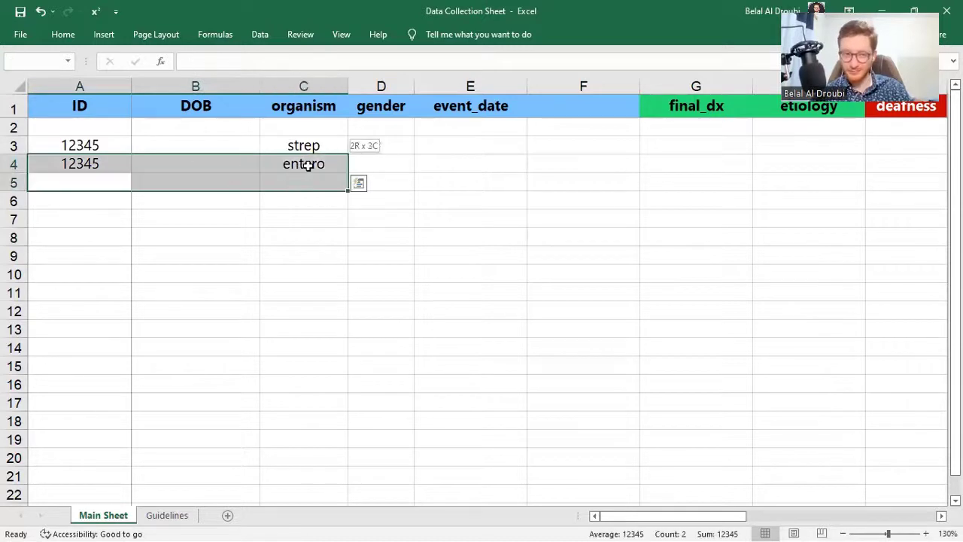
{"action": "left_click", "coordinate": [310, 176]}
{"action": "left_click", "coordinate": [122, 200]}
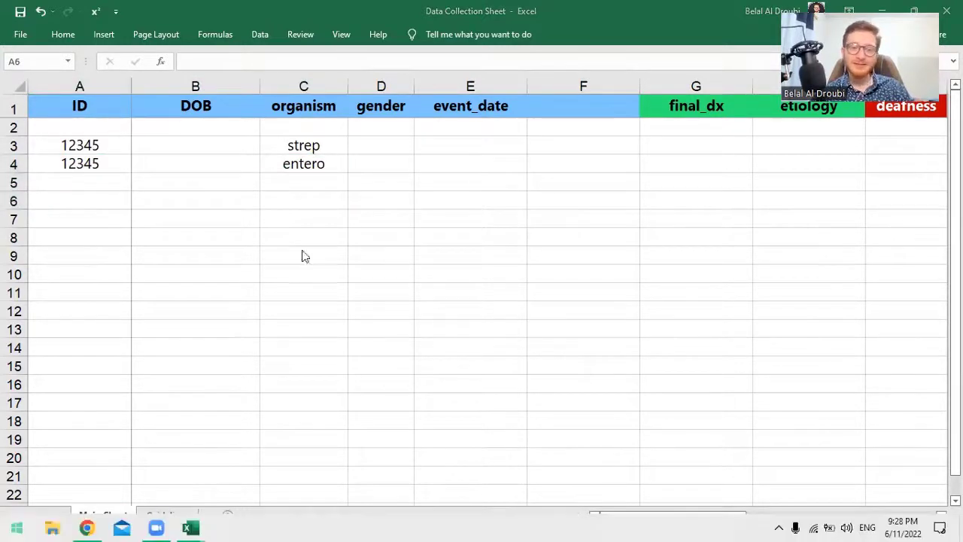
{"action": "key", "text": "super"}
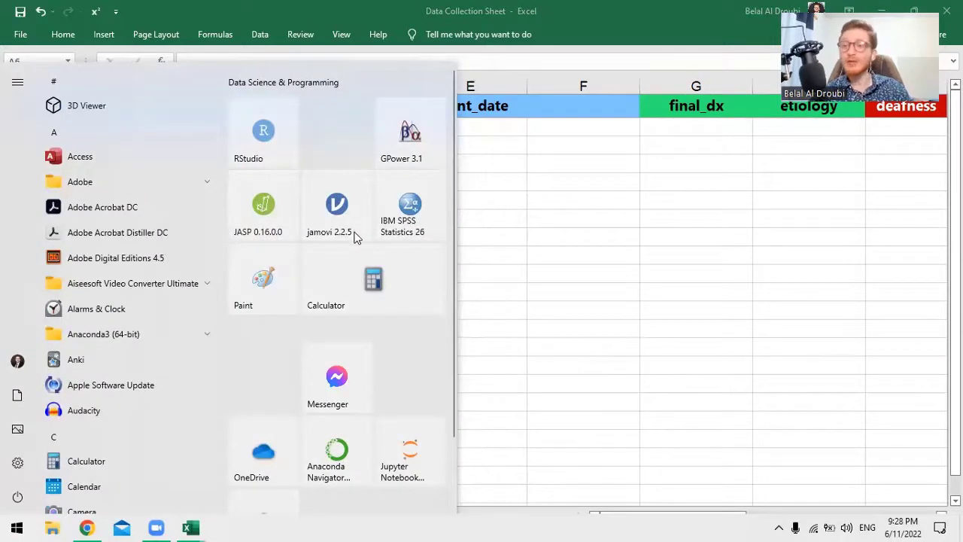
{"action": "left_click", "coordinate": [507, 238]}
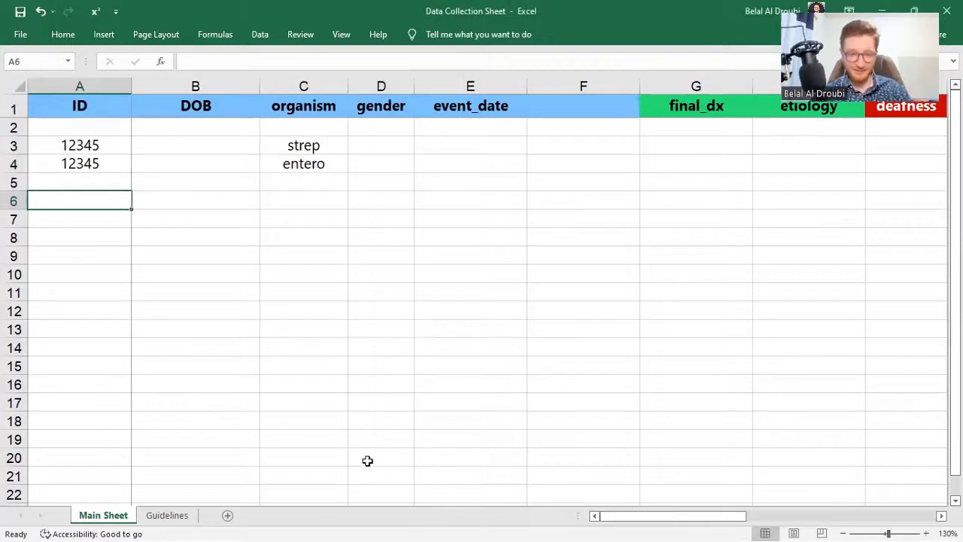
{"action": "key", "text": "alt+Tab"}
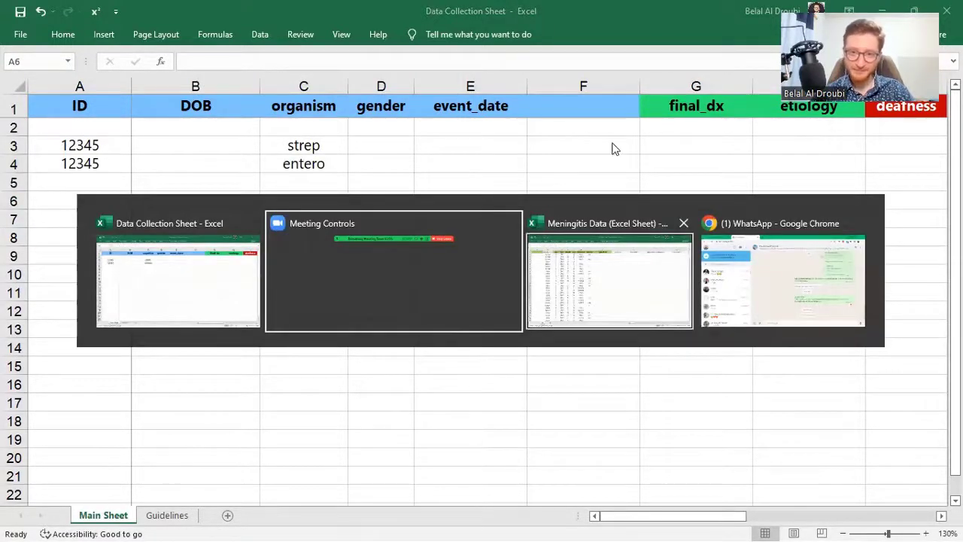
{"action": "key", "text": "Escape"}
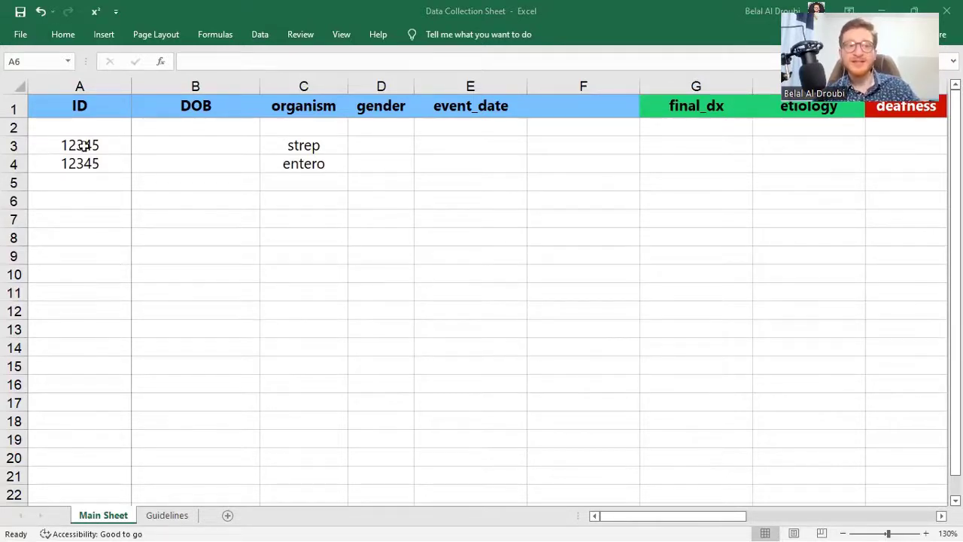
Replace the ID in cell A4 with a patient ID different from the one in A3
{"action": "left_click", "coordinate": [99, 164]}
{"action": "left_click", "coordinate": [112, 146]}
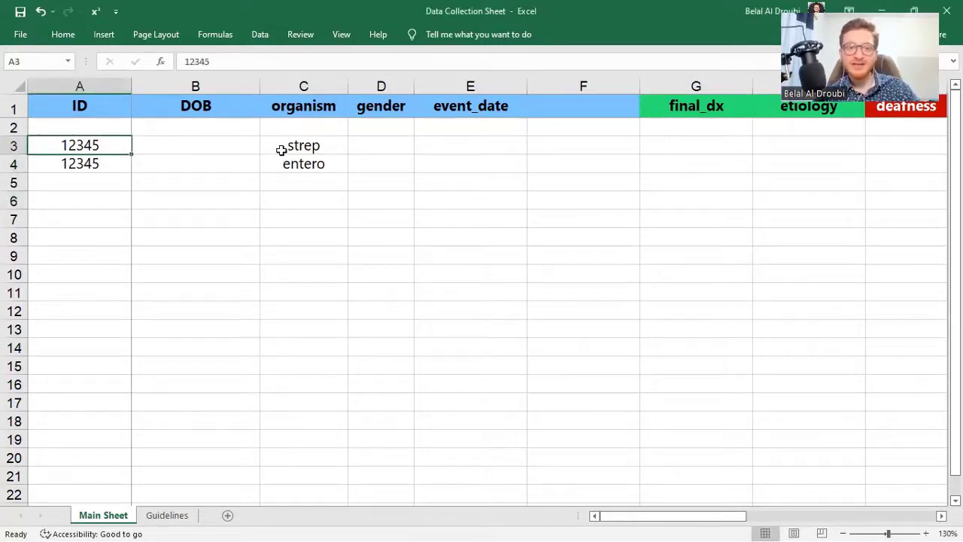
{"action": "left_click", "coordinate": [281, 148]}
{"action": "left_click", "coordinate": [78, 147]}
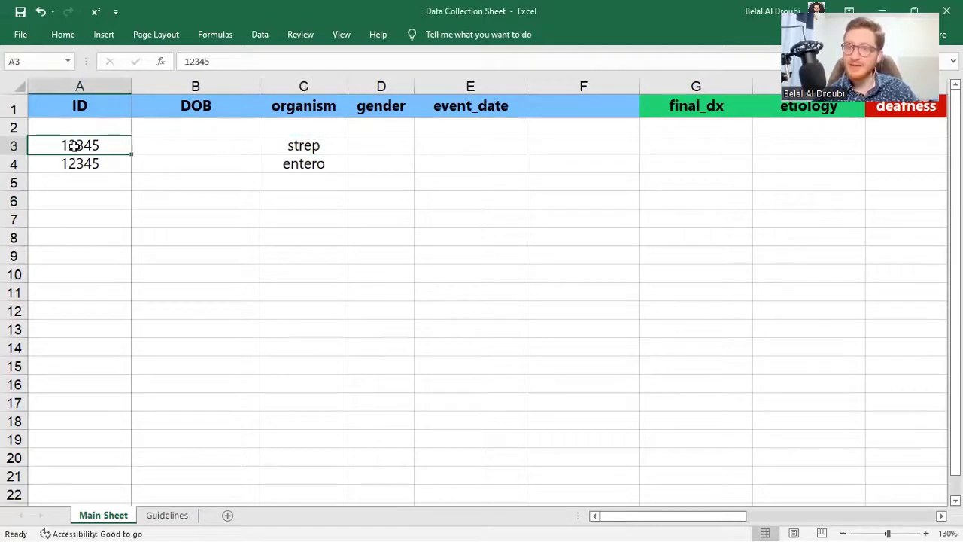
{"action": "left_click", "coordinate": [118, 172]}
{"action": "type", "text": "123"}
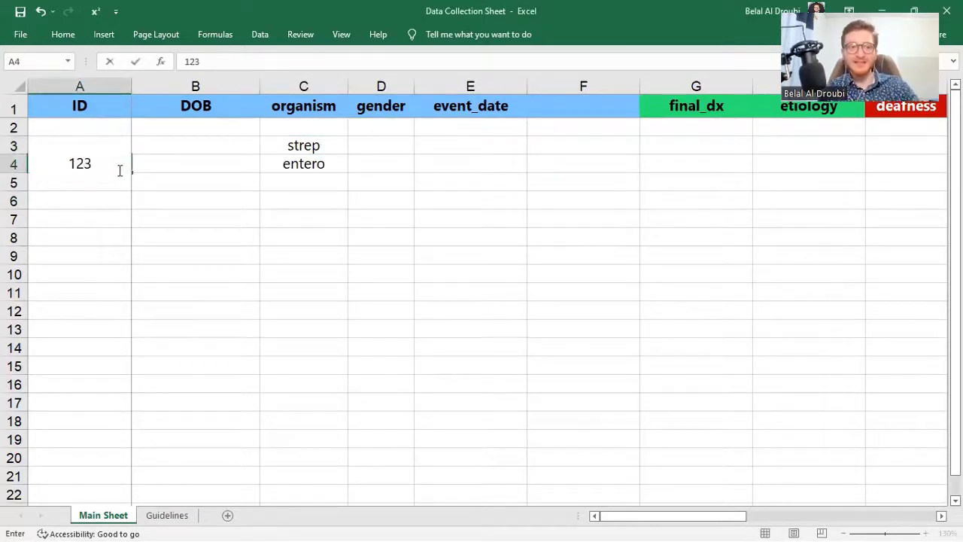
{"action": "key", "text": "BackSpace"}
{"action": "type", "text": "555"}
{"action": "key", "text": "Return"}
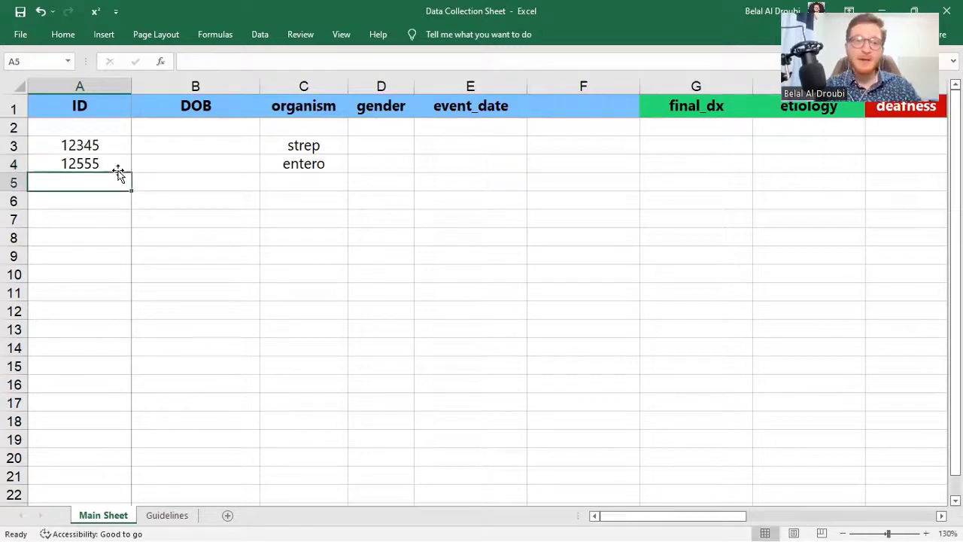
{"action": "key", "text": "Right"}
{"action": "key", "text": "Up"}
{"action": "key", "text": "Right"}
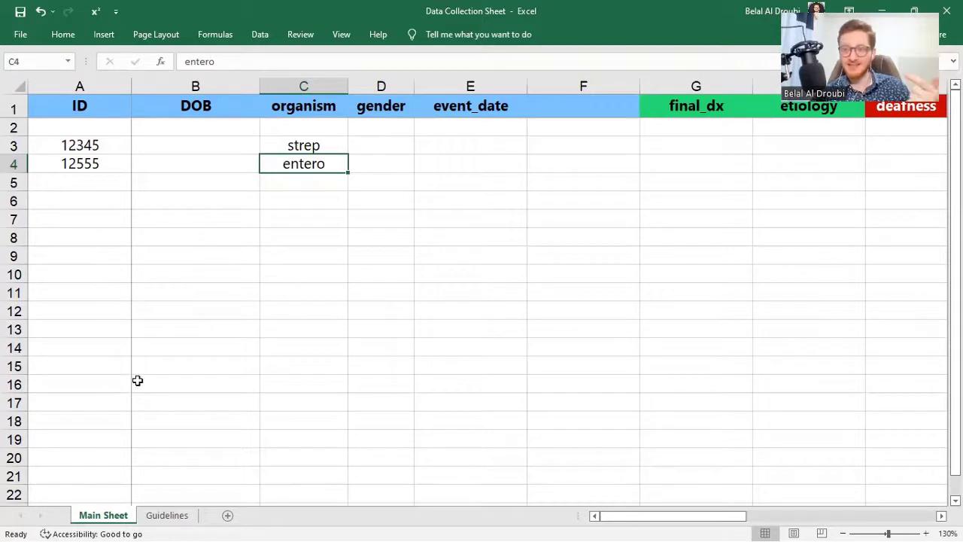
Clear the ID in cell A4 and copy the ID from A3 into it
{"action": "left_click", "coordinate": [82, 145]}
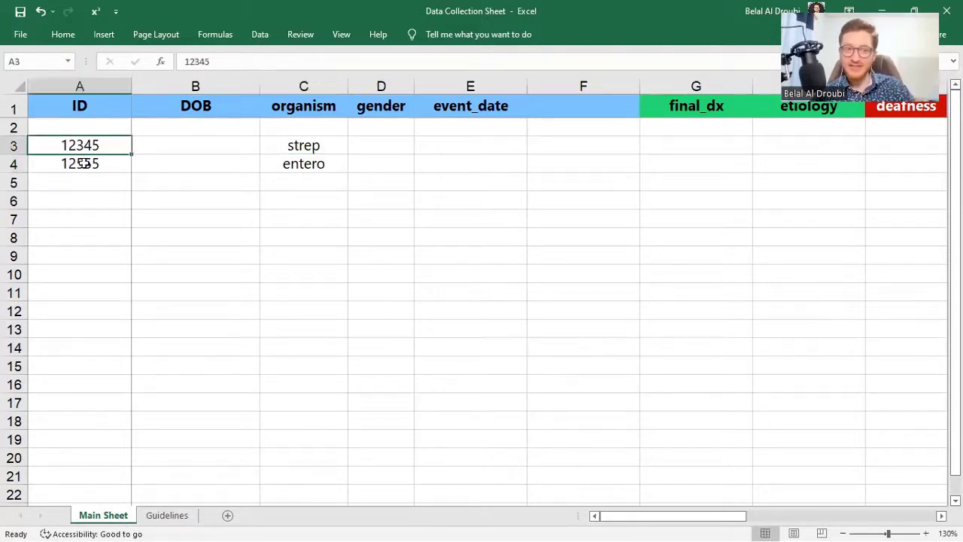
{"action": "left_click", "coordinate": [85, 164]}
{"action": "key", "text": "Delete"}
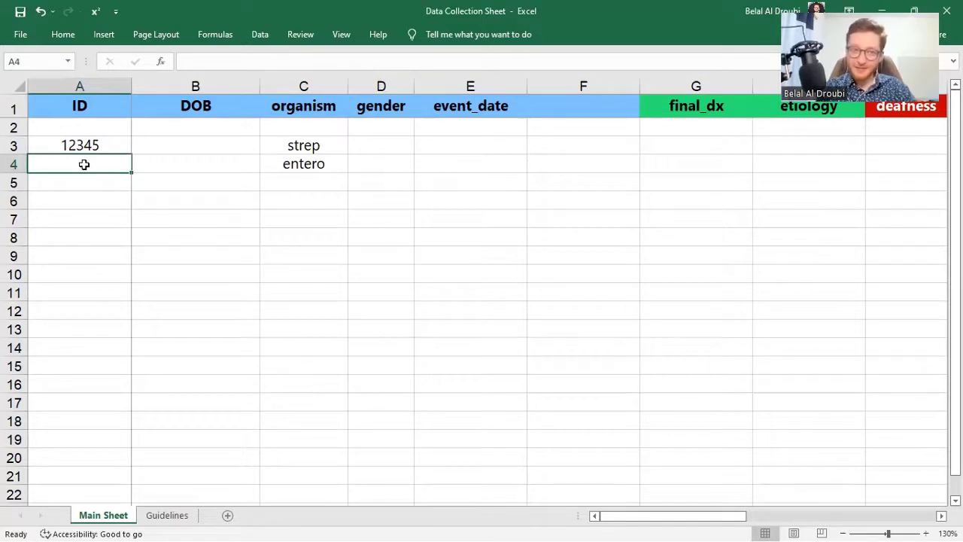
{"action": "key", "text": "Up"}
{"action": "key", "text": "ctrl+c"}
{"action": "key", "text": "Down"}
{"action": "key", "text": "ctrl+v"}
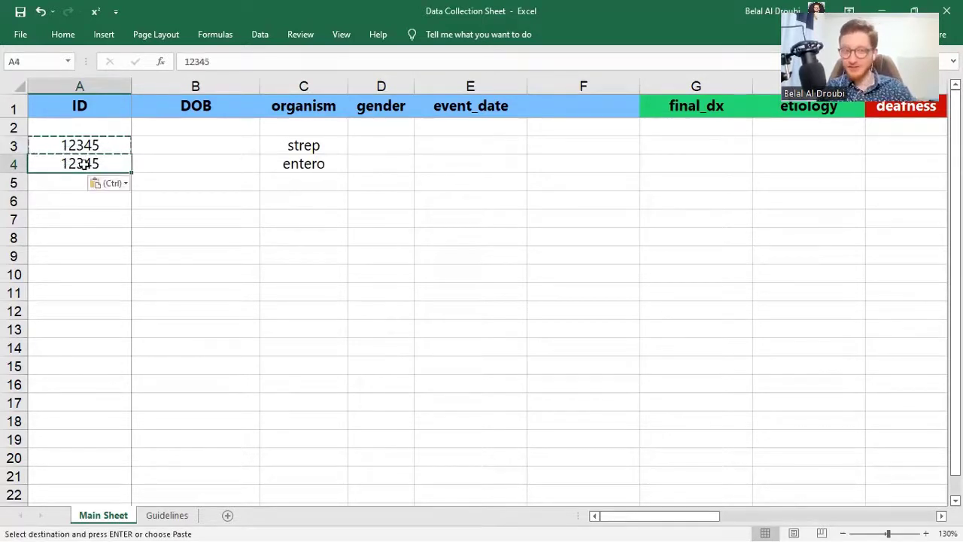
{"action": "key", "text": "Up"}
{"action": "key", "text": "Right"}
{"action": "key", "text": "Right"}
{"action": "key", "text": "Right"}
{"action": "key", "text": "Right"}
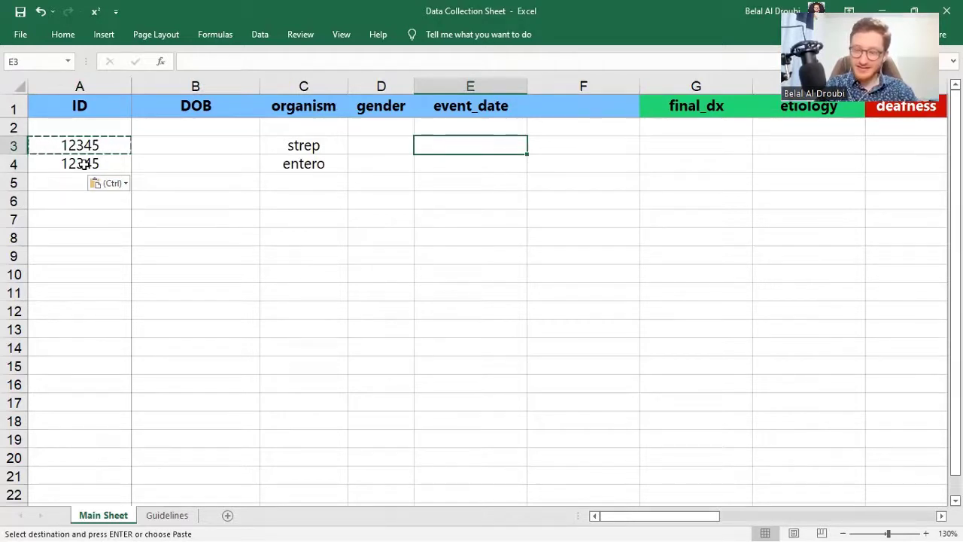
{"action": "type", "text": "6/"}
{"action": "key", "text": "BackSpace"}
{"action": "key", "text": "BackSpace"}
{"action": "key", "text": "Return"}
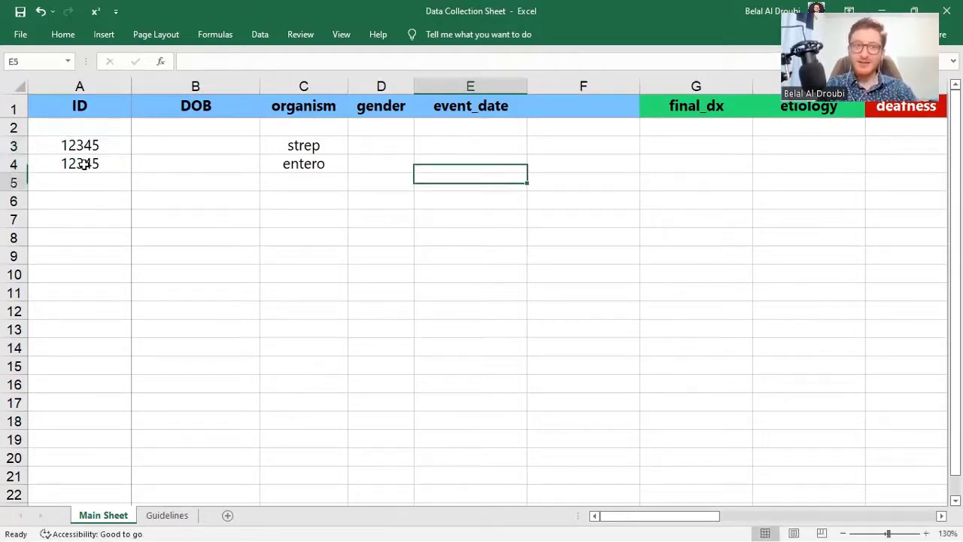
Change the organism in cell C4 to strep
{"action": "key", "text": "Left"}
{"action": "key", "text": "Left"}
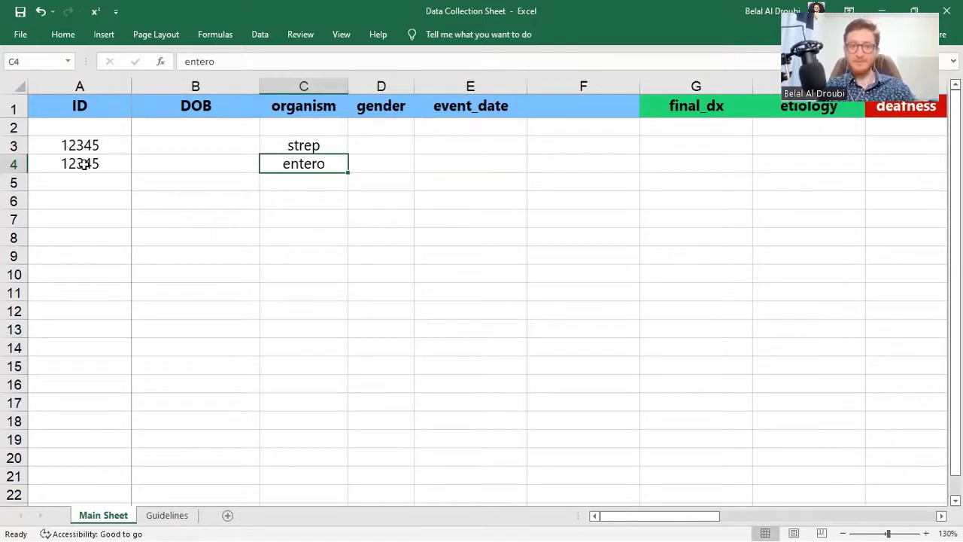
{"action": "type", "text": "strep"}
{"action": "key", "text": "Return"}
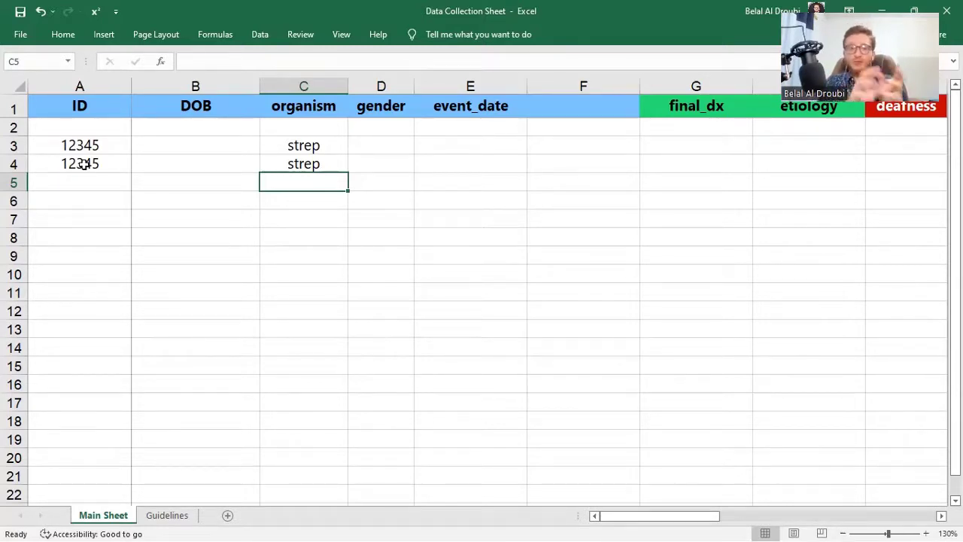
{"action": "key", "text": "Up"}
{"action": "key", "text": "Up"}
{"action": "key", "text": "Up"}
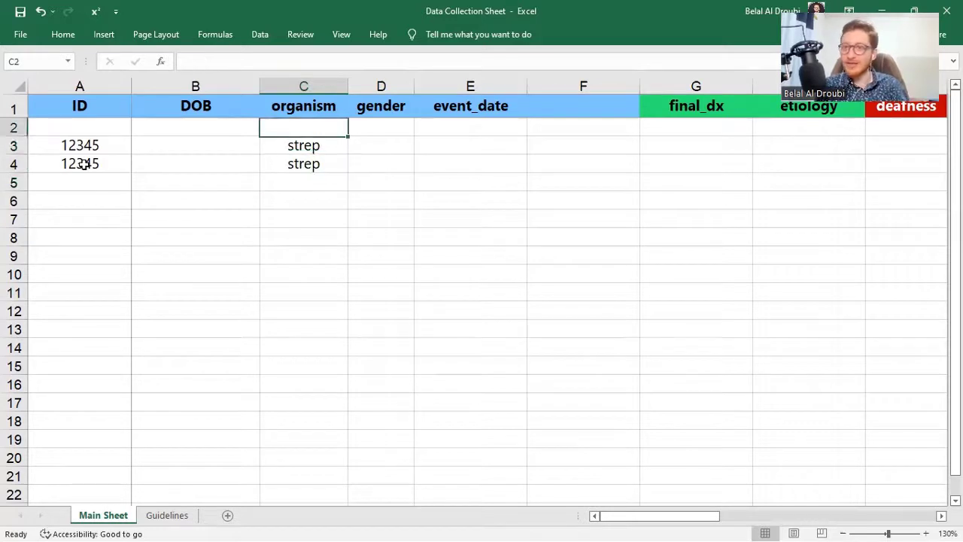
{"action": "key", "text": "shift+Down"}
{"action": "key", "text": "shift+Down"}
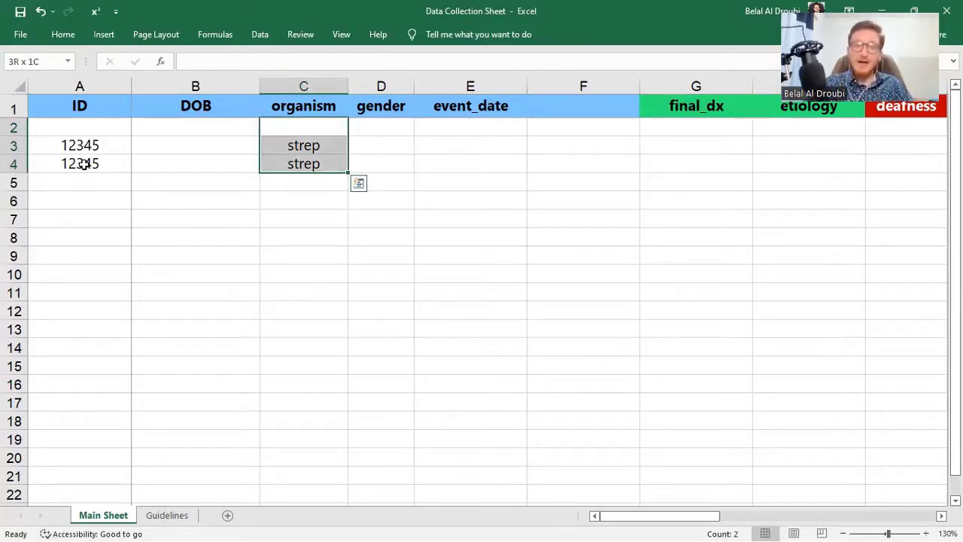
{"action": "left_click", "coordinate": [111, 173]}
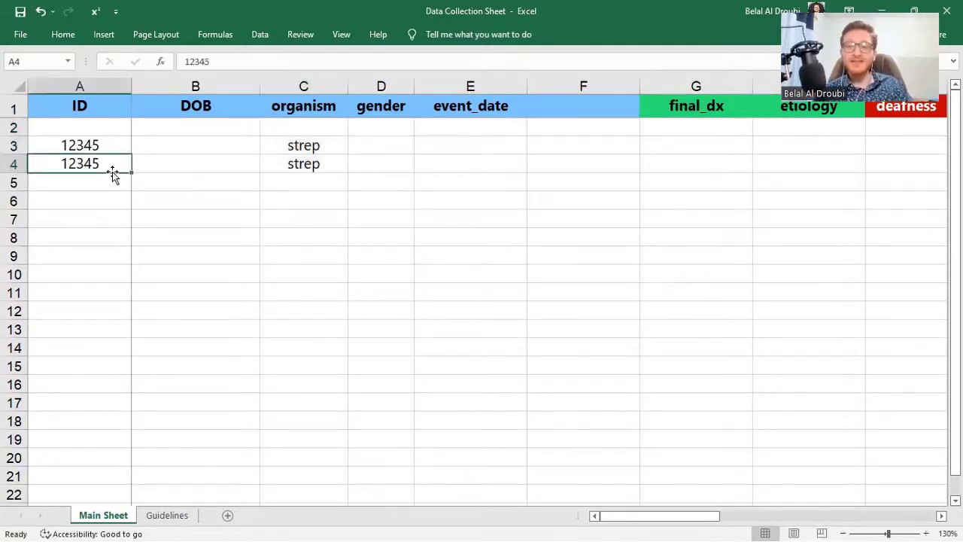
Copy the two IDs in A3:A4 down the ID column so that rows 5 to 7 are filled
{"action": "left_click", "coordinate": [78, 151]}
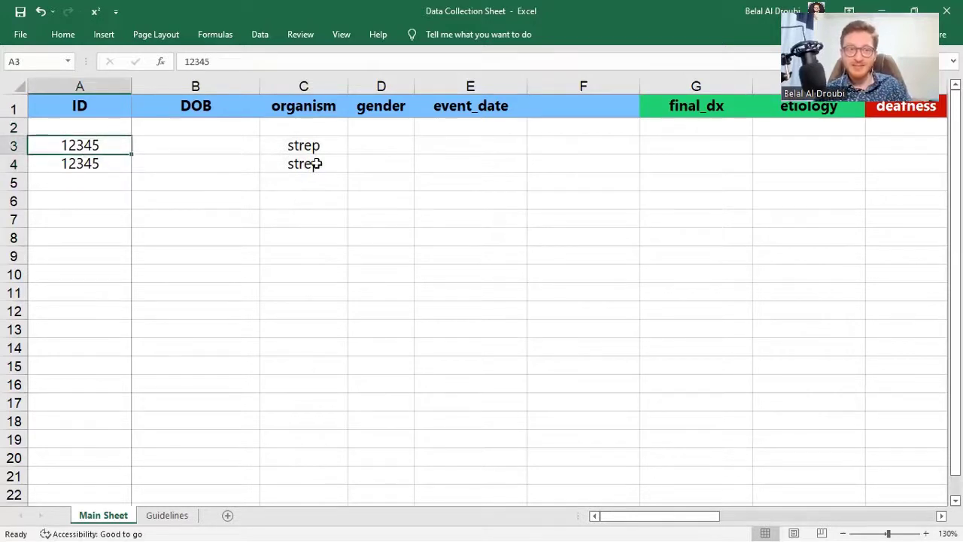
{"action": "key", "text": "Down"}
{"action": "key", "text": "shift+Up"}
{"action": "key", "text": "ctrl+c"}
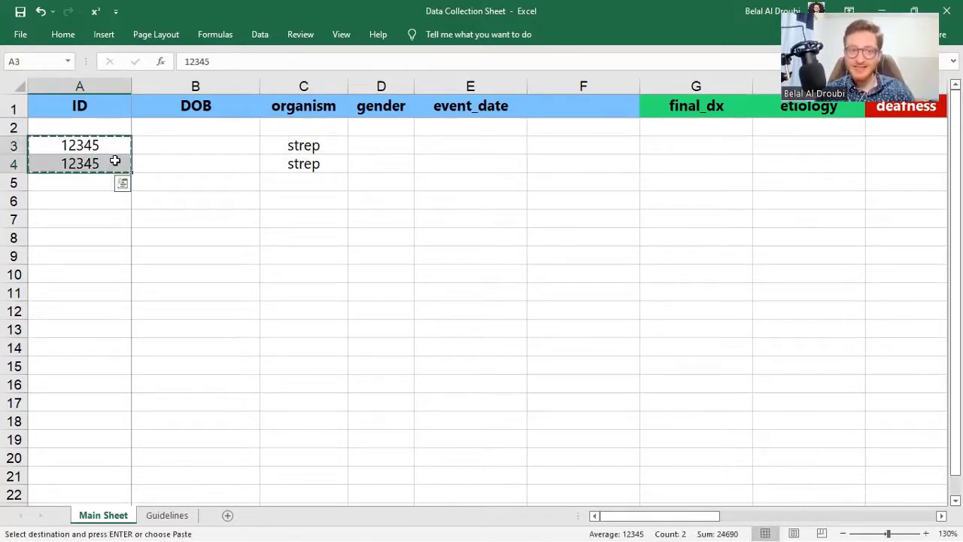
{"action": "key", "text": "Down"}
{"action": "key", "text": "ctrl+v"}
{"action": "key", "text": "Down"}
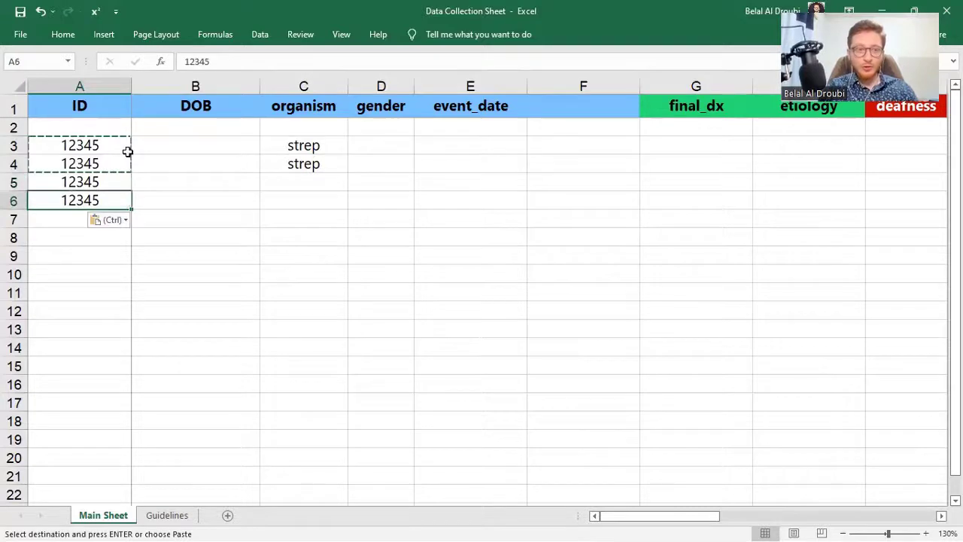
{"action": "key", "text": "ctrl+v"}
{"action": "key", "text": "Down"}
{"action": "key", "text": "ctrl+Down"}
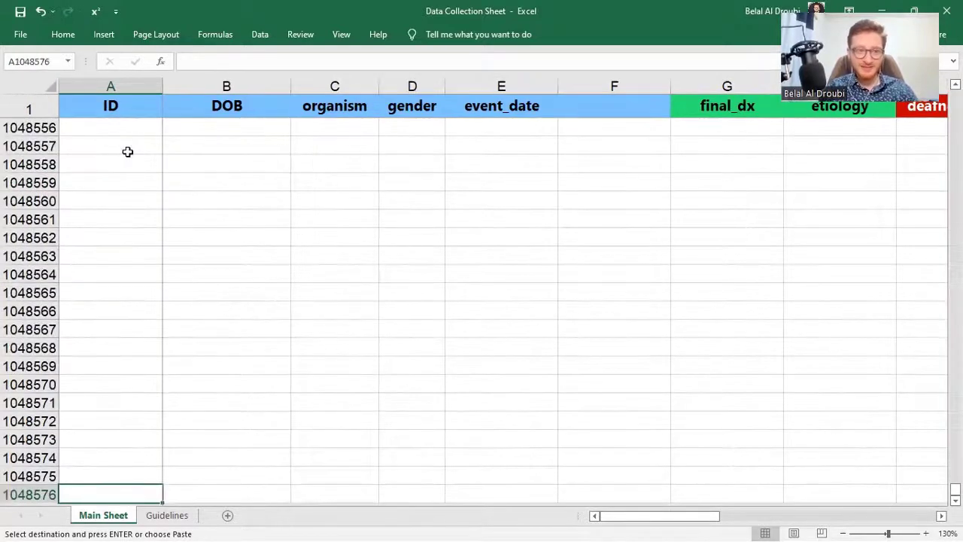
{"action": "key", "text": "ctrl+Up"}
{"action": "key", "text": "Up"}
{"action": "key", "text": "Right"}
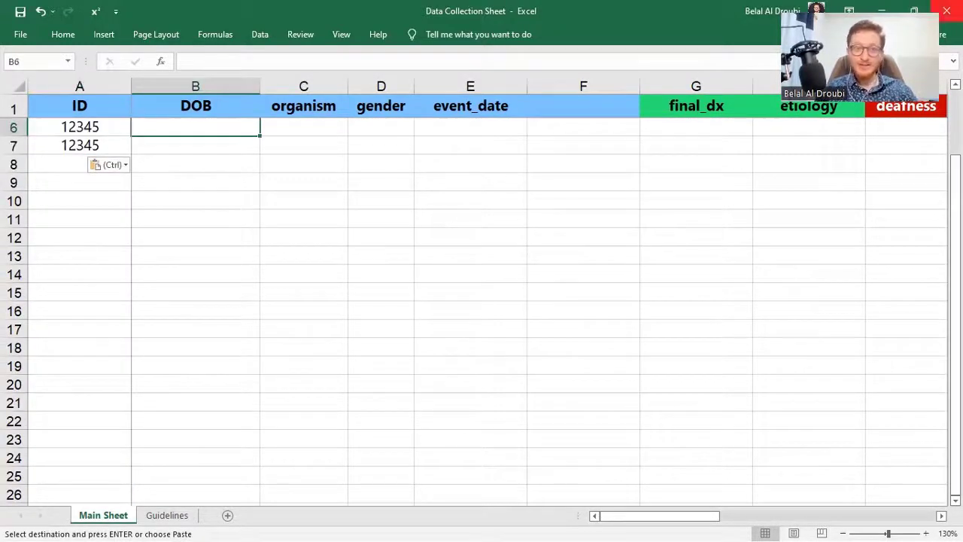
Copy the strep entries in C3:C4 down the organism column so that rows 5 to 7 are filled
{"action": "scroll", "coordinate": [316, 174], "scroll_direction": "up", "scroll_amount": 2}
{"action": "left_click_drag", "start_coordinate": [303, 145], "coordinate": [307, 172]}
{"action": "key", "text": "ctrl+c"}
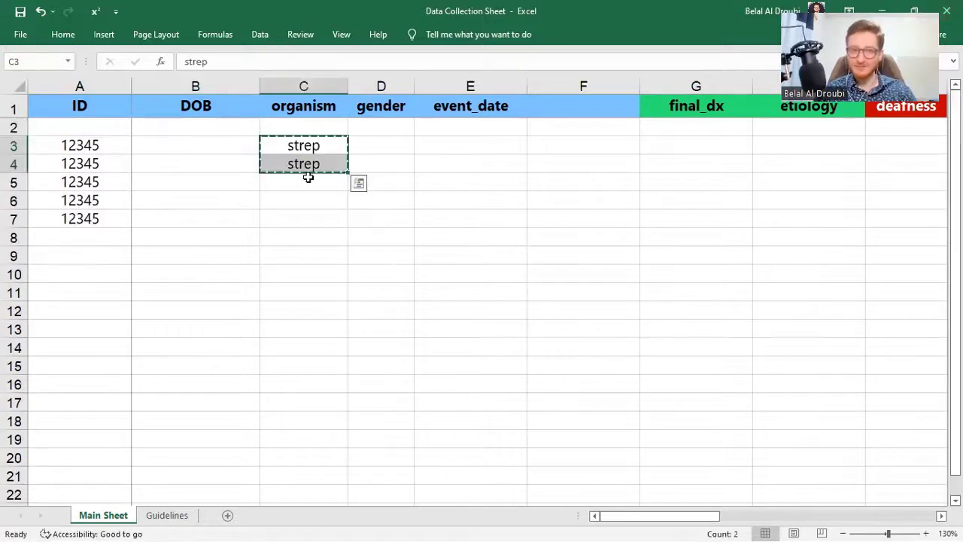
{"action": "left_click", "coordinate": [306, 178]}
{"action": "key", "text": "ctrl+v"}
{"action": "key", "text": "Down"}
{"action": "key", "text": "ctrl+v"}
{"action": "key", "text": "Down"}
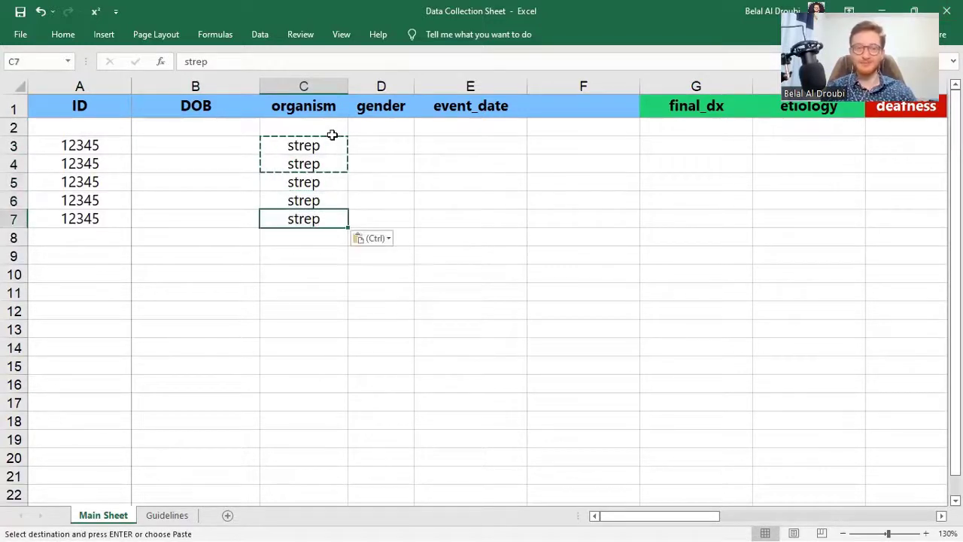
{"action": "key", "text": "Down"}
{"action": "key", "text": "Up"}
{"action": "key", "text": "Up"}
{"action": "key", "text": "Up"}
{"action": "key", "text": "Up"}
{"action": "key", "text": "Up"}
{"action": "key", "text": "Up"}
{"action": "key", "text": "Up"}
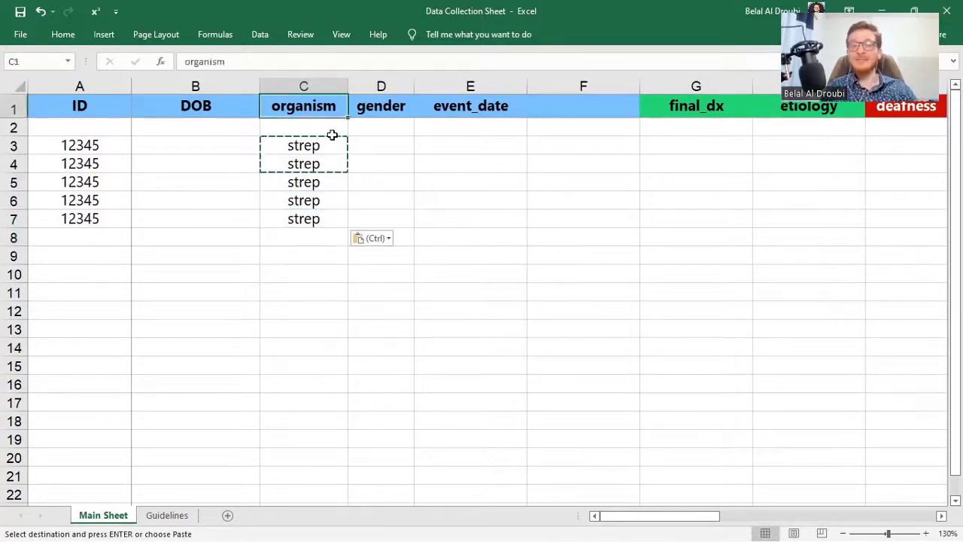
{"action": "left_click", "coordinate": [429, 180]}
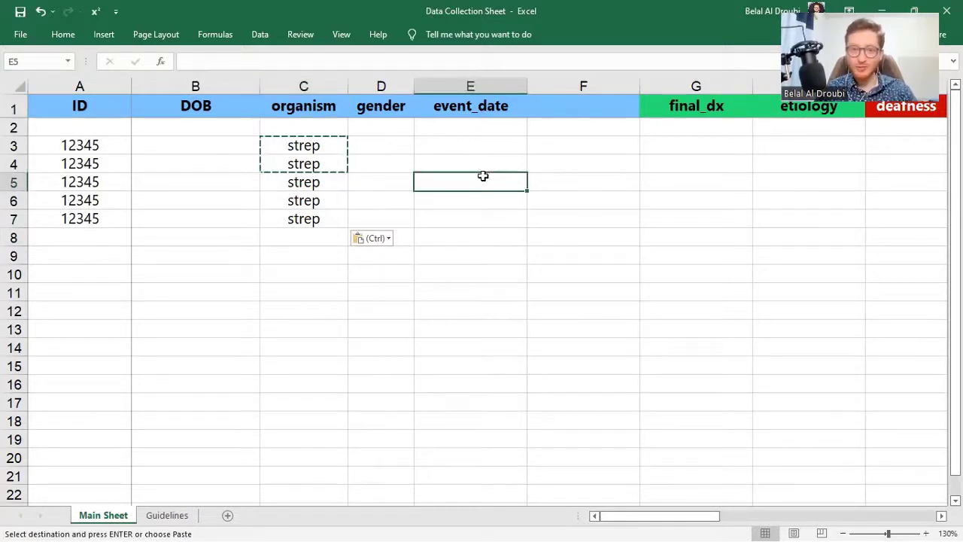
{"action": "type", "text": "s"}
{"action": "left_click", "coordinate": [486, 213]}
{"action": "left_click_drag", "start_coordinate": [486, 199], "coordinate": [486, 176]}
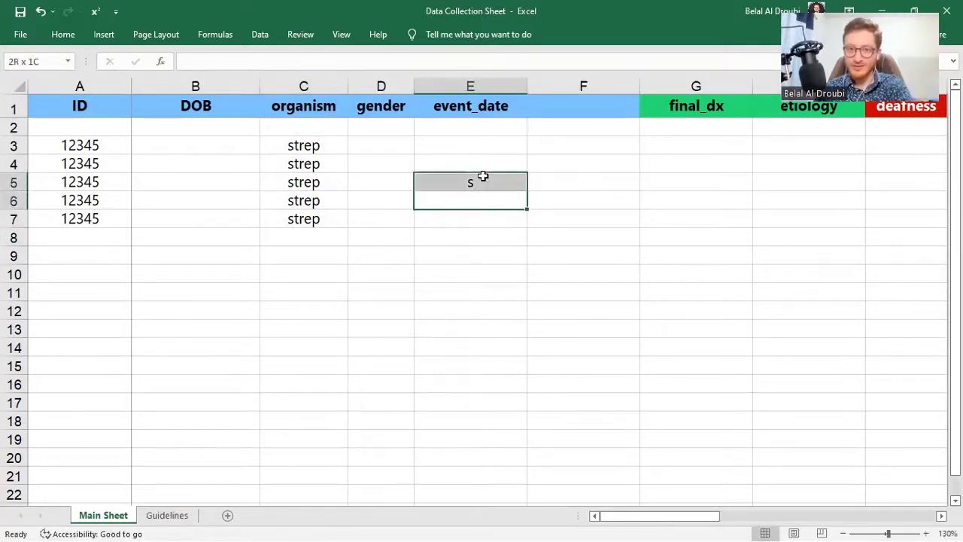
{"action": "key", "text": "Delete"}
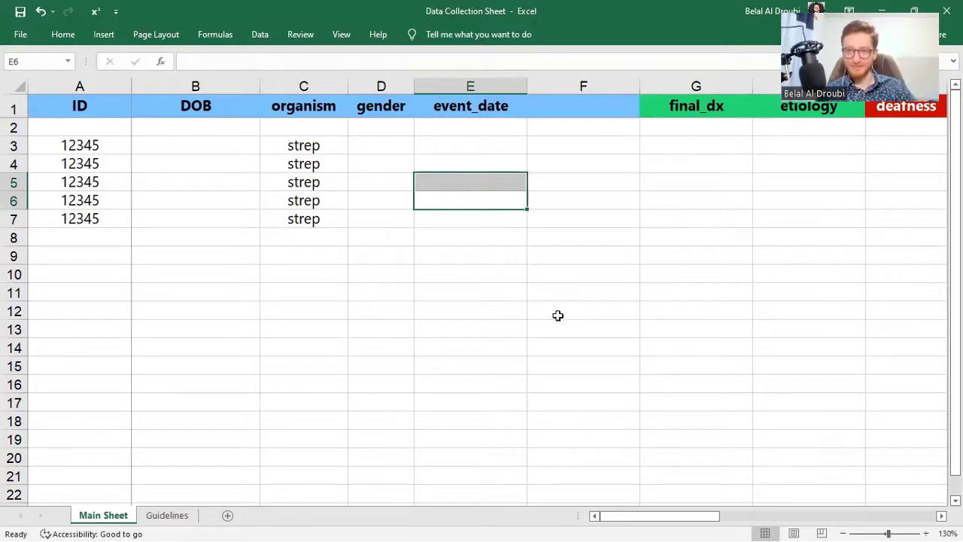
Duplicate the records in A3:C7 directly below them, starting at cell A8
{"action": "left_click_drag", "start_coordinate": [311, 219], "coordinate": [263, 218]}
{"action": "left_click", "coordinate": [89, 179]}
{"action": "key", "text": "ctrl+c"}
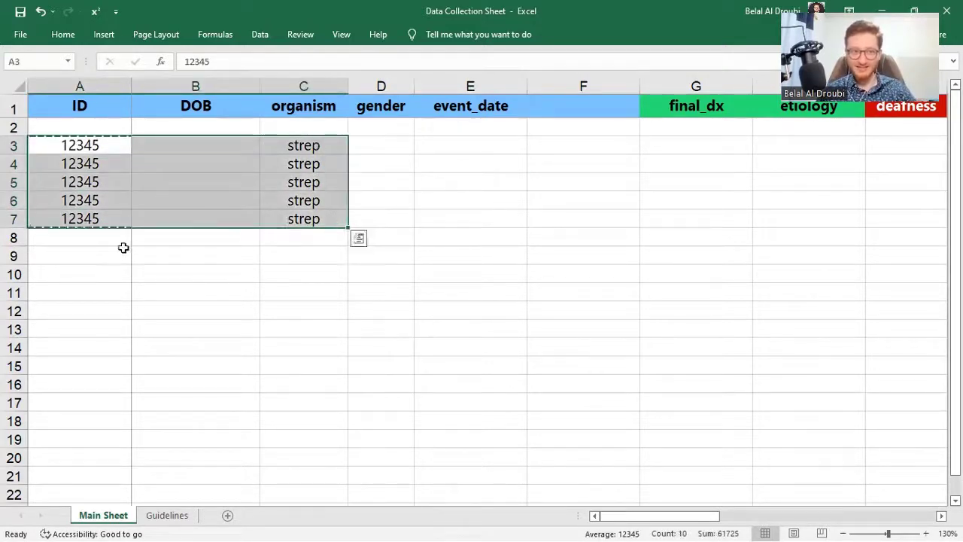
{"action": "left_click", "coordinate": [122, 243]}
{"action": "key", "text": "ctrl+v"}
{"action": "left_click", "coordinate": [295, 371]}
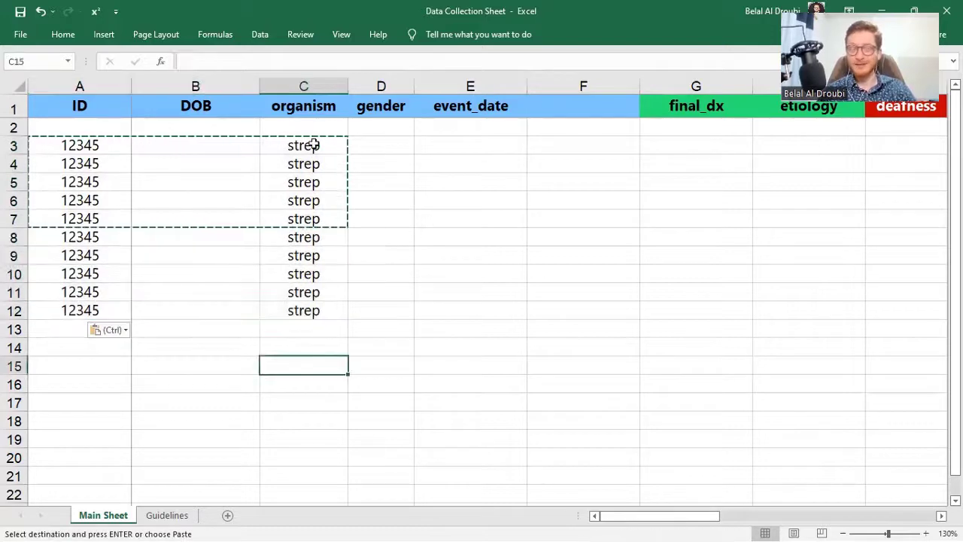
Examine the repeated ID and organism records in rows 3 to 12, highlighting the duplicate rows
{"action": "left_click_drag", "start_coordinate": [318, 309], "coordinate": [250, 307]}
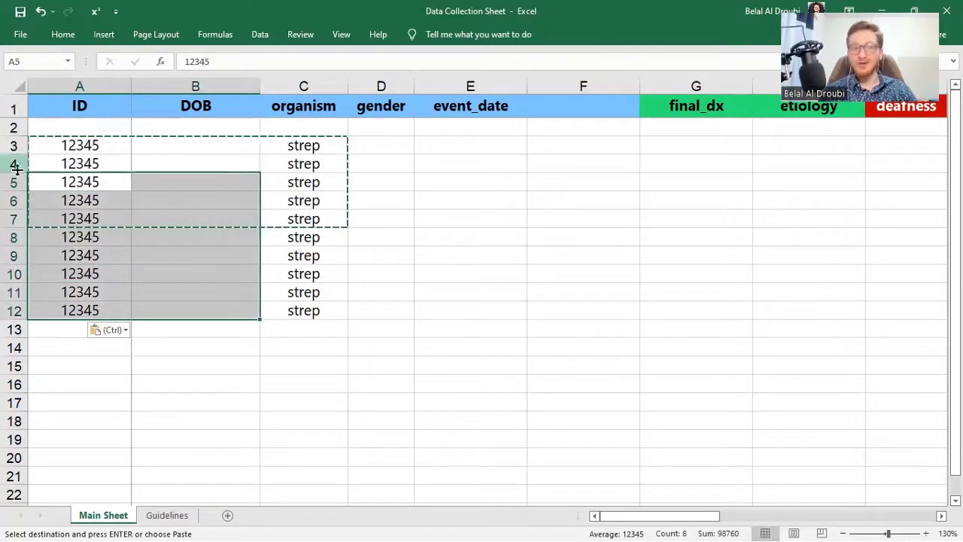
{"action": "left_click_drag", "start_coordinate": [15, 168], "coordinate": [5, 322]}
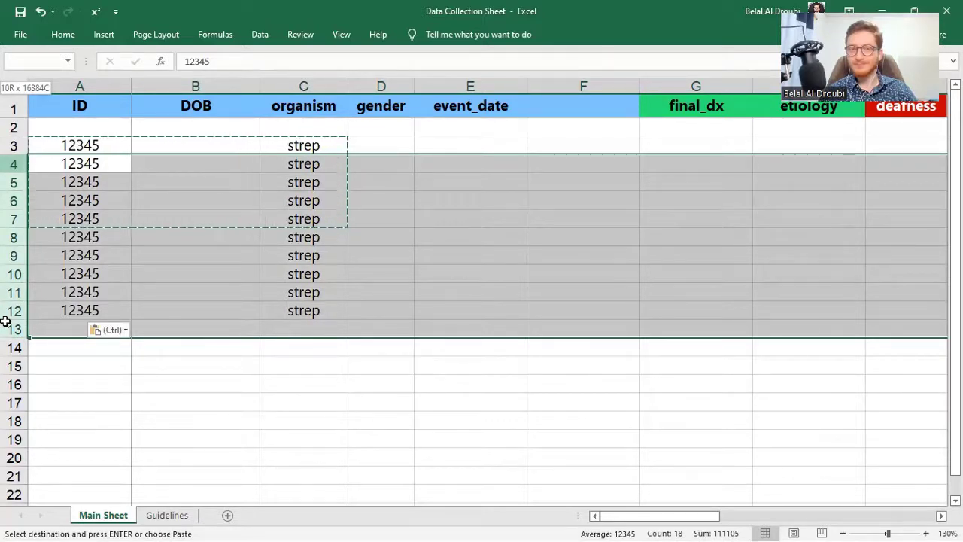
{"action": "left_click_drag", "start_coordinate": [5, 322], "coordinate": [6, 323]}
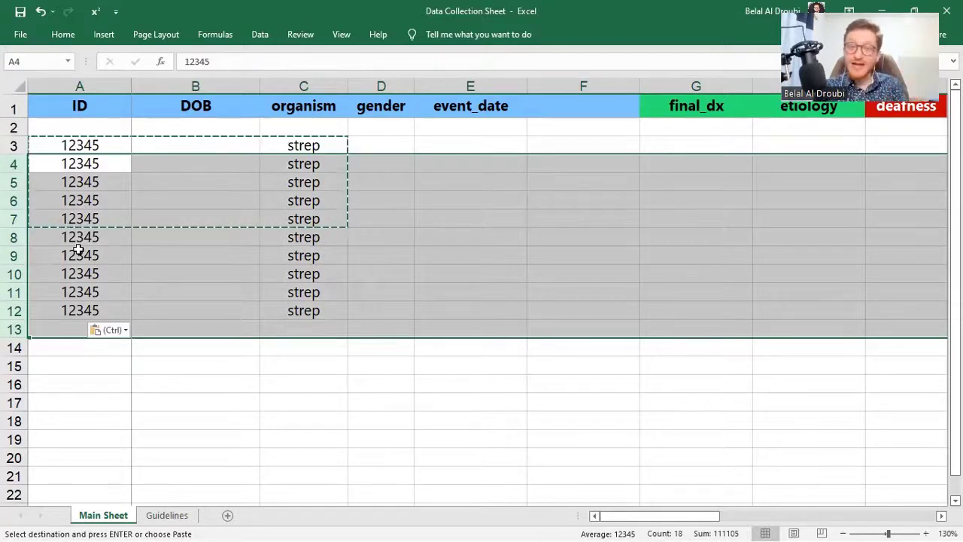
{"action": "left_click", "coordinate": [90, 192]}
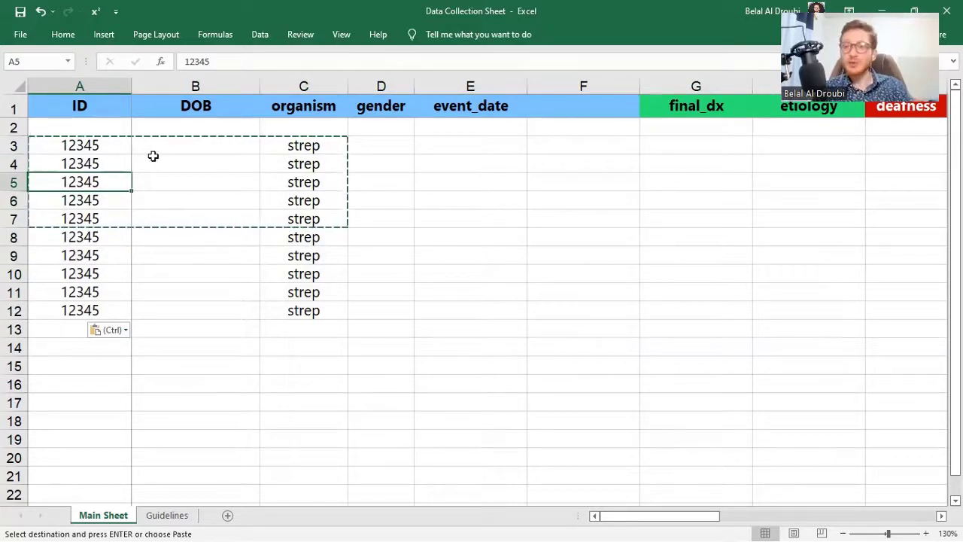
{"action": "left_click", "coordinate": [16, 144]}
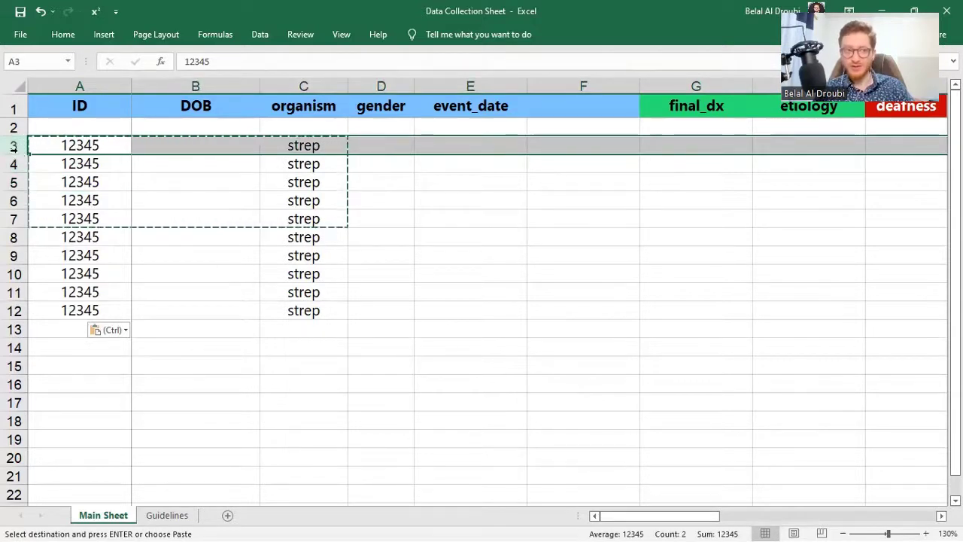
{"action": "left_click", "coordinate": [13, 164]}
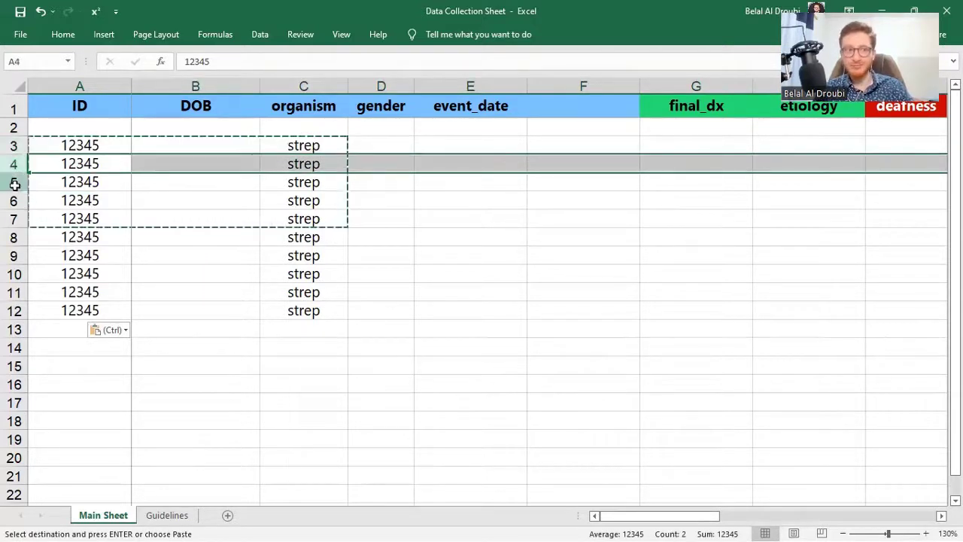
{"action": "left_click", "coordinate": [17, 182]}
{"action": "left_click_drag", "start_coordinate": [15, 310], "coordinate": [18, 151]}
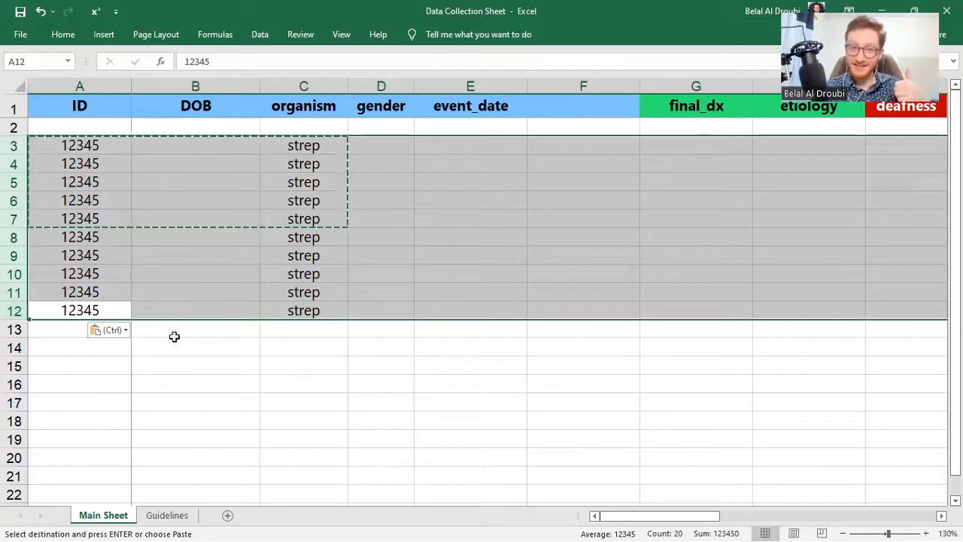
Enter 64 in cell E5 under event_date and 24 in the adjacent cell F5
{"action": "left_click", "coordinate": [521, 175]}
{"action": "type", "text": "64"}
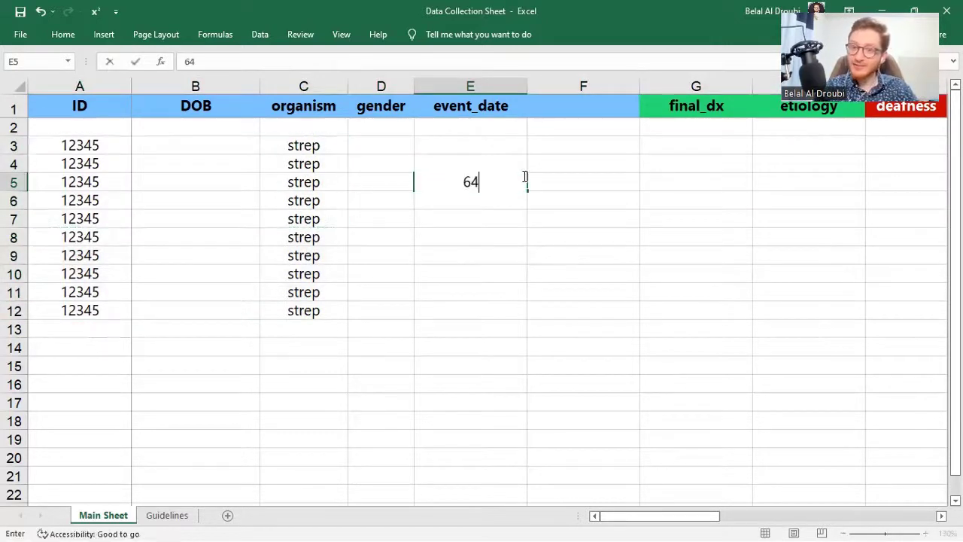
{"action": "key", "text": "Return"}
{"action": "left_click", "coordinate": [524, 175]}
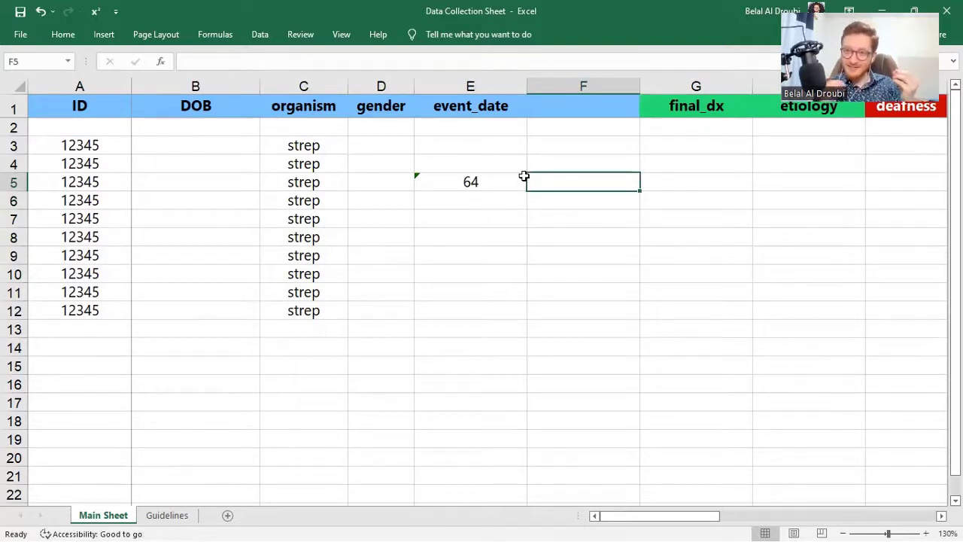
{"action": "type", "text": "24"}
{"action": "key", "text": "Return"}
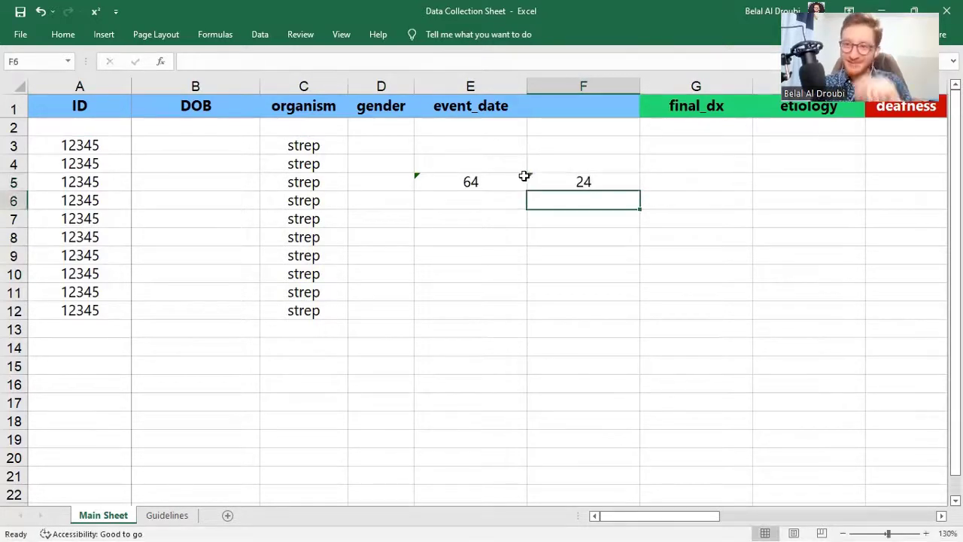
Clear the two numbers from cells E5:F5
{"action": "left_click", "coordinate": [525, 176]}
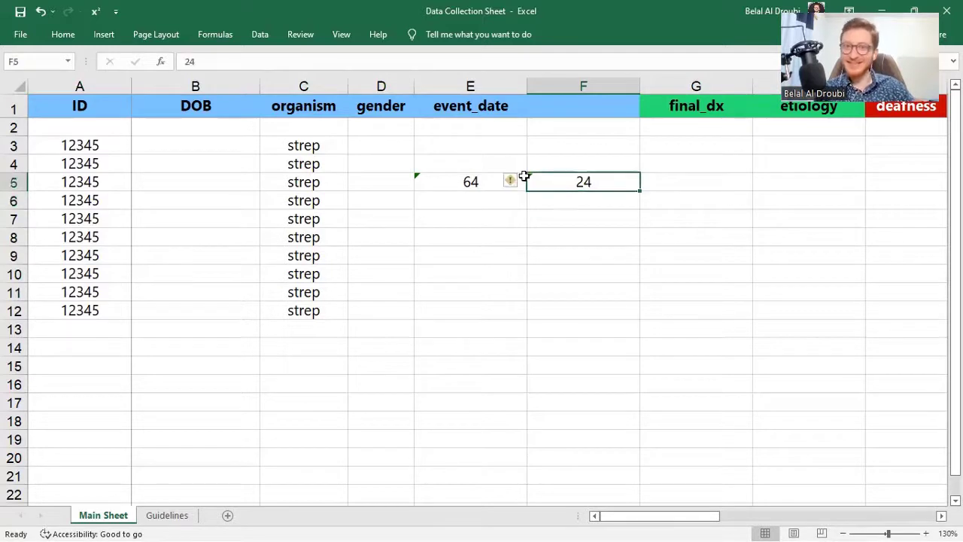
{"action": "key", "text": "Left"}
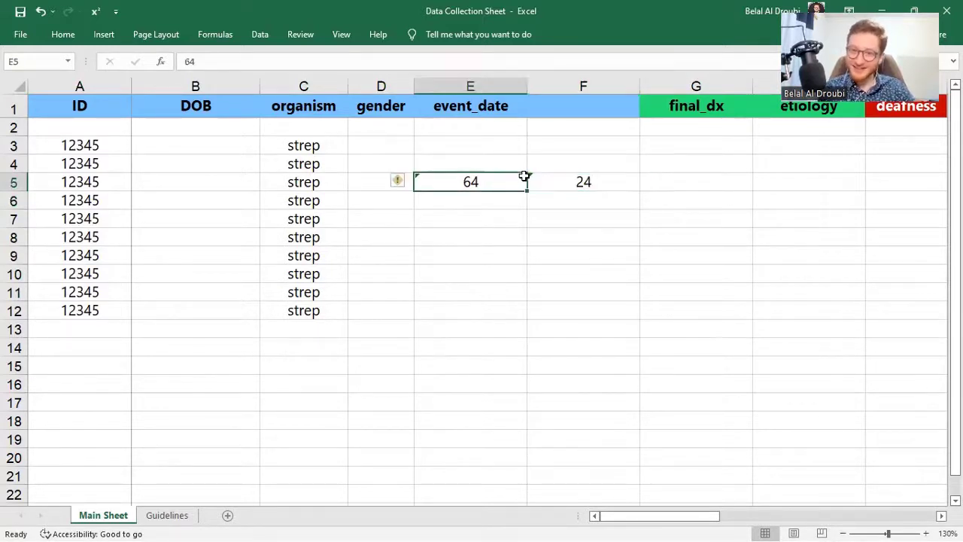
{"action": "key", "text": "Right"}
{"action": "key", "text": "Down"}
{"action": "key", "text": "Right"}
{"action": "key", "text": "Left"}
{"action": "key", "text": "Up"}
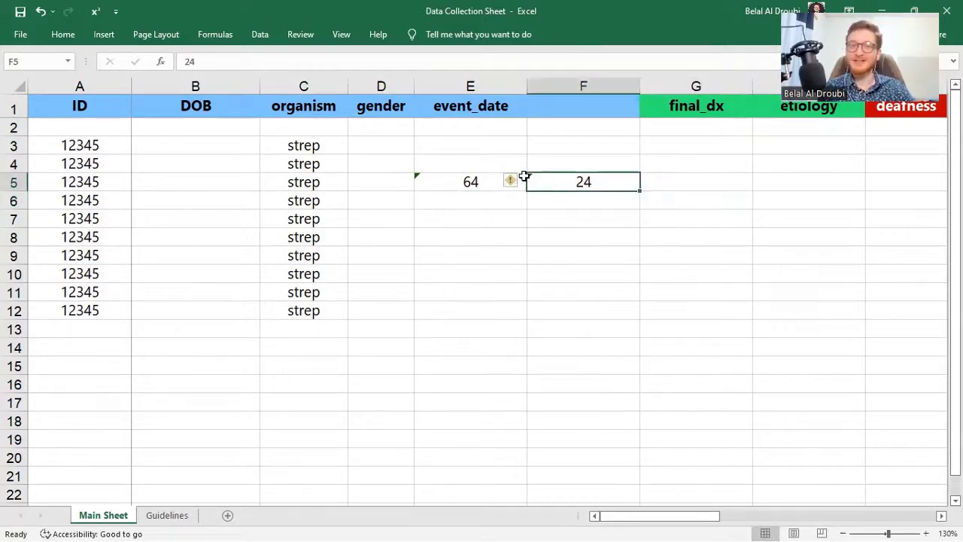
{"action": "key", "text": "Left"}
{"action": "key", "text": "Right"}
{"action": "key", "text": "Left"}
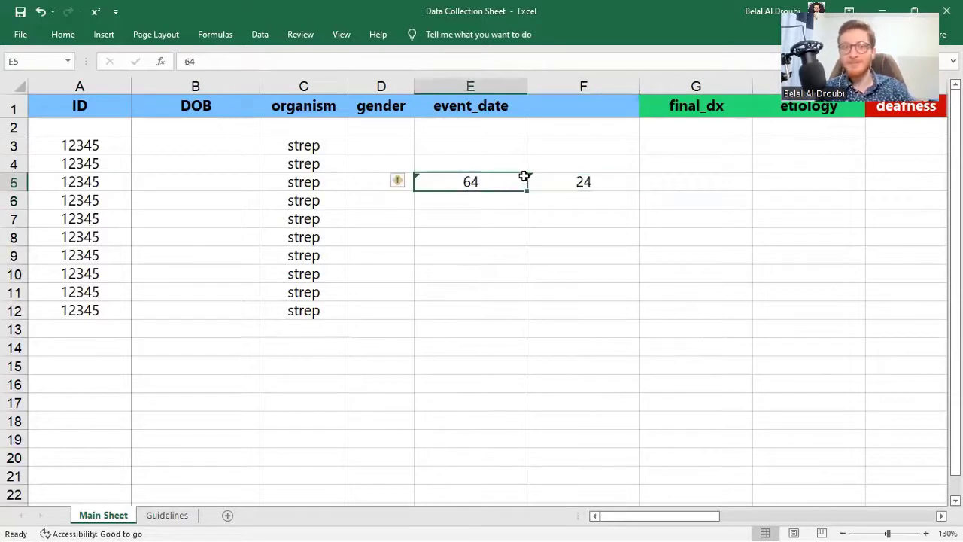
{"action": "key", "text": "shift+Right"}
{"action": "key", "text": "Delete"}
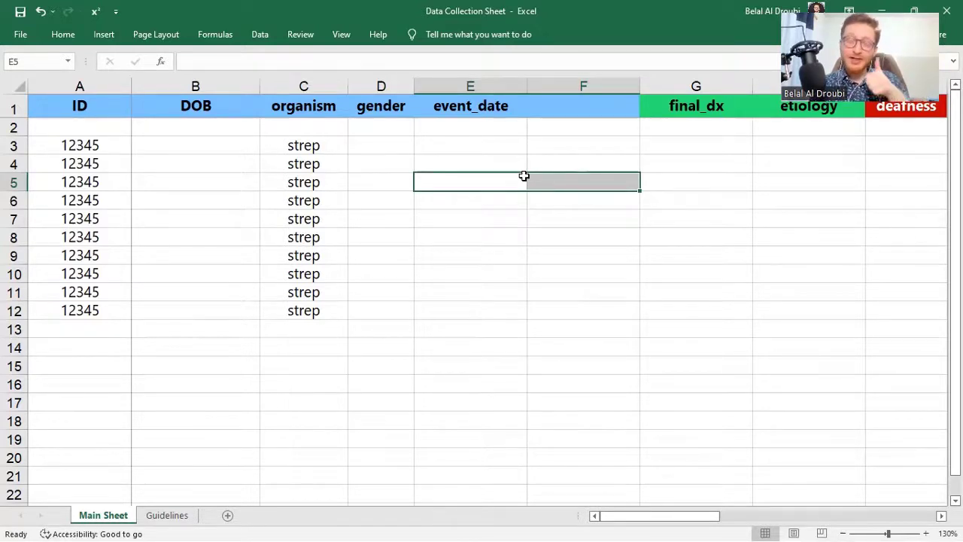
Clear the contents of rows 5 to 13 so that only the records in rows 3 and 4 are kept
{"action": "key", "text": "Left"}
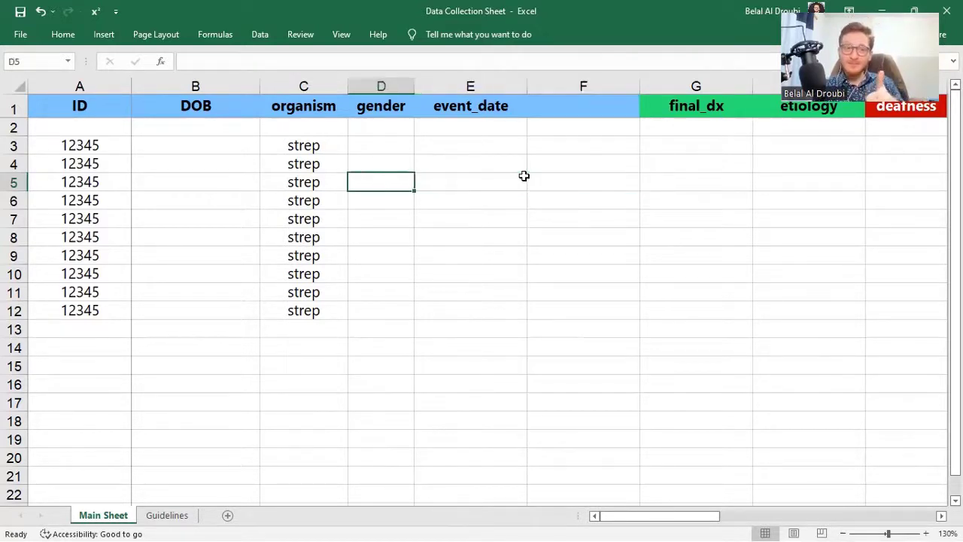
{"action": "key", "text": "Home"}
{"action": "key", "text": "Up"}
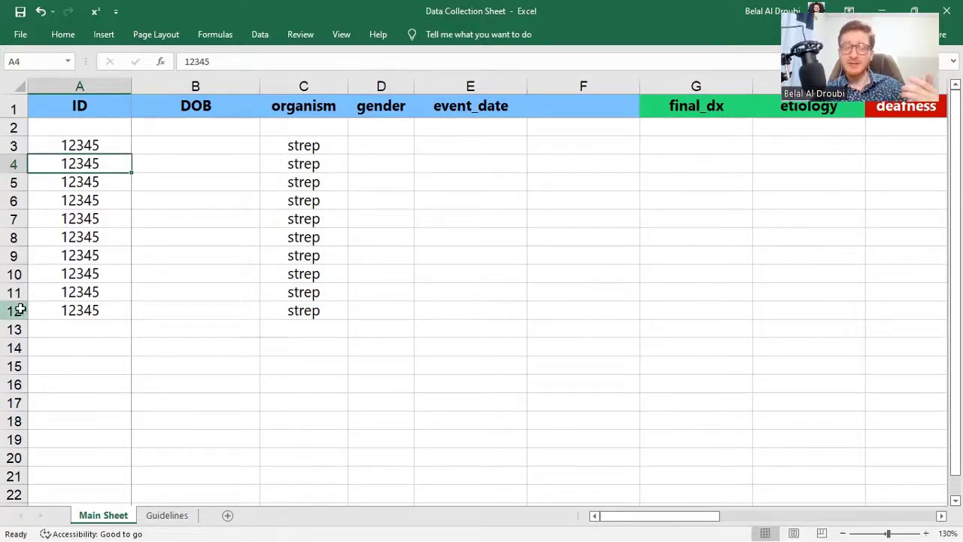
{"action": "left_click_drag", "start_coordinate": [17, 308], "coordinate": [25, 164]}
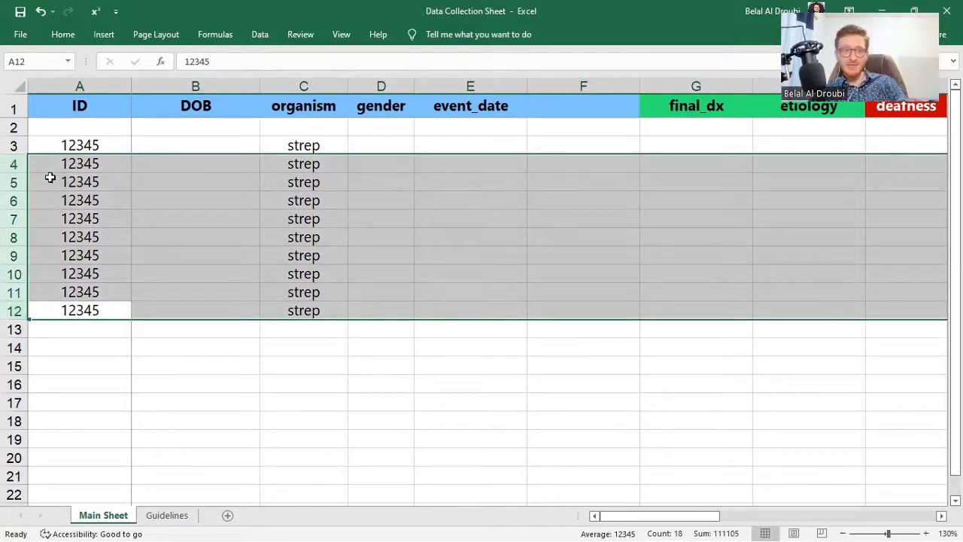
{"action": "left_click_drag", "start_coordinate": [14, 183], "coordinate": [34, 328]}
{"action": "key", "text": "Delete"}
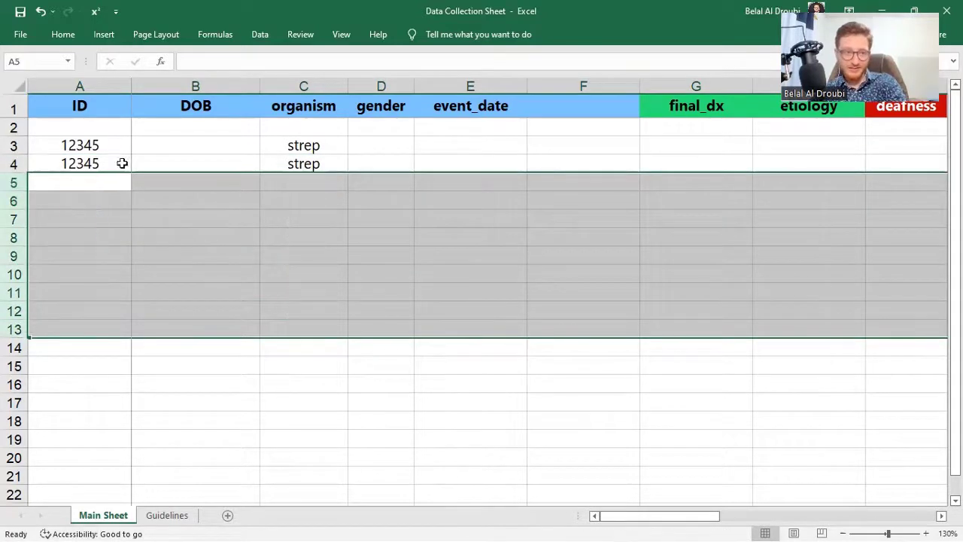
Replace the organism in cell C3 with pnacreatitis and copy that entry into cell C4
{"action": "left_click", "coordinate": [287, 148]}
{"action": "type", "text": "pnacreatitis"}
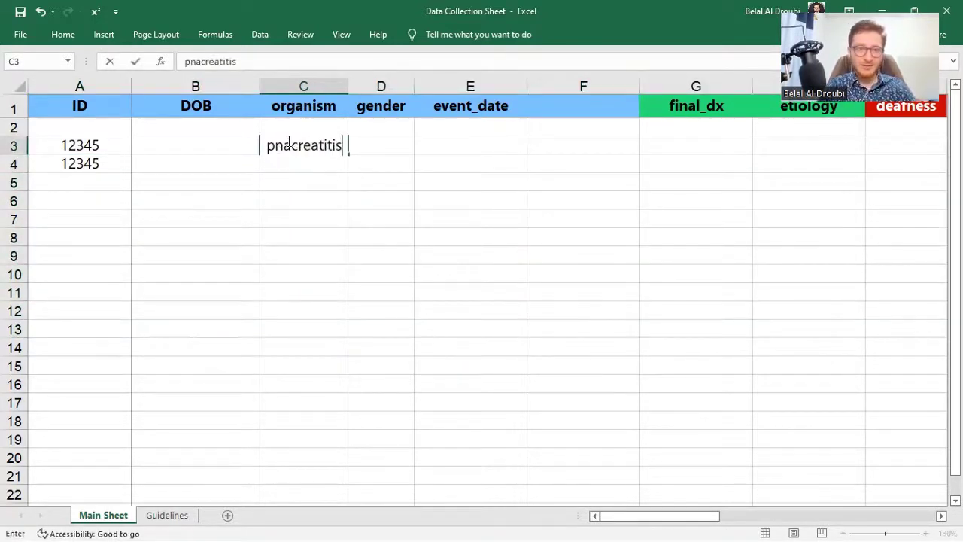
{"action": "key", "text": "Return"}
{"action": "left_click", "coordinate": [288, 142]}
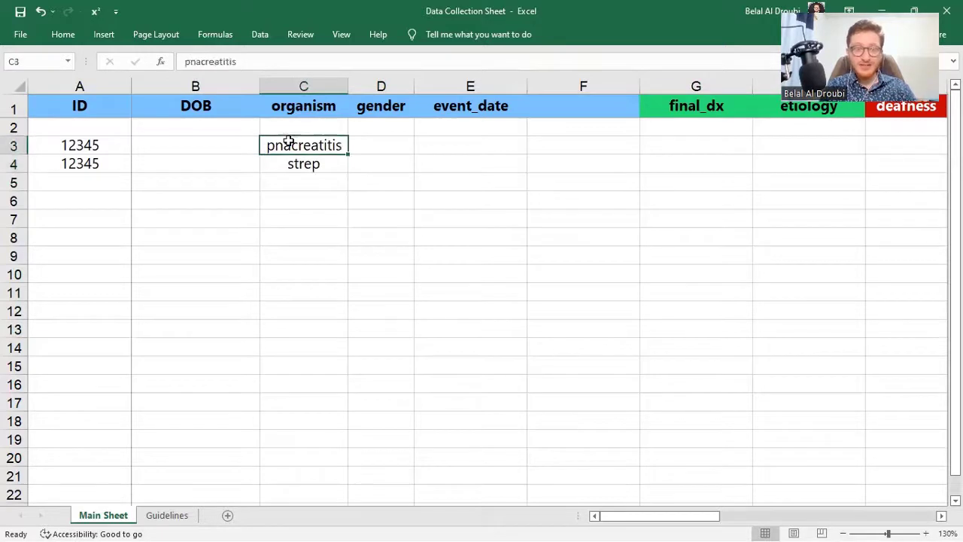
{"action": "key", "text": "ctrl+c"}
{"action": "key", "text": "Down"}
{"action": "key", "text": "ctrl+v"}
{"action": "key", "text": "Down"}
{"action": "key", "text": "Up"}
{"action": "key", "text": "Right"}
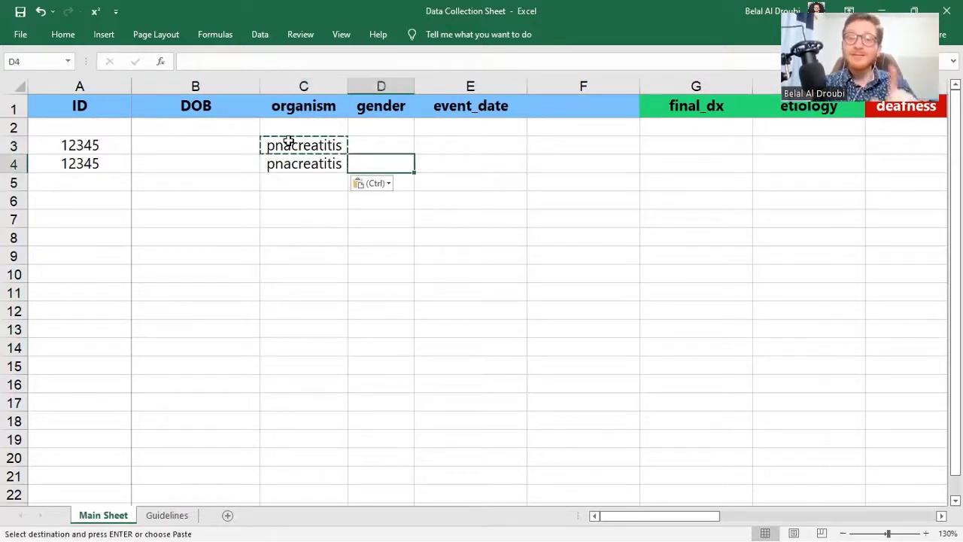
Rename the gender header in cell D1 as etiology and auto-fit the width of column D
{"action": "key", "text": "Up"}
{"action": "key", "text": "Right"}
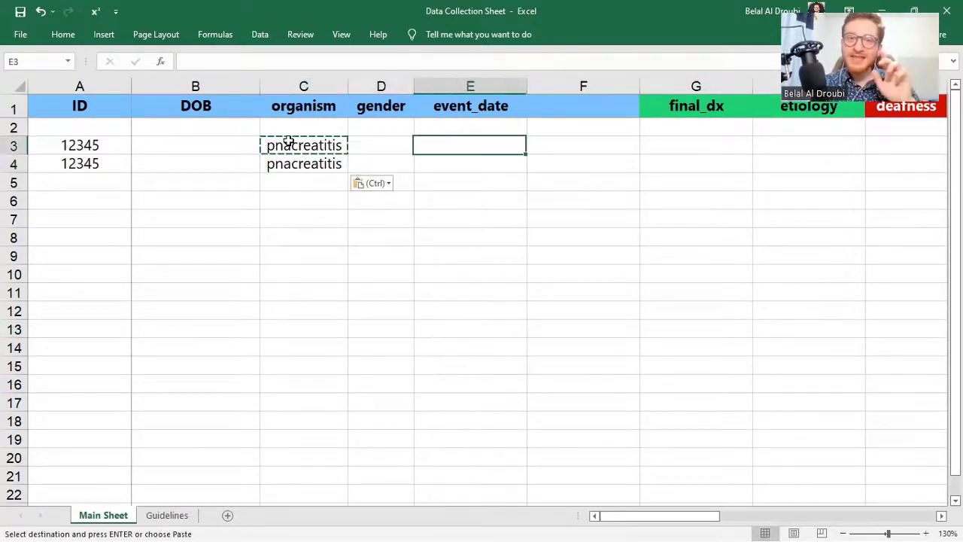
{"action": "key", "text": "Left"}
{"action": "key", "text": "Up"}
{"action": "key", "text": "Up"}
{"action": "type", "text": "etiology"}
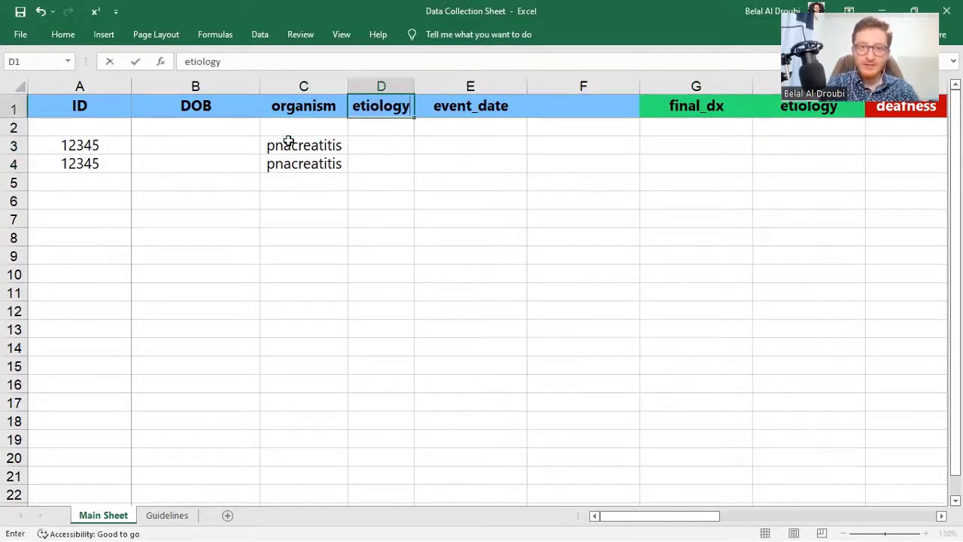
{"action": "key", "text": "Return"}
{"action": "key", "text": "Right"}
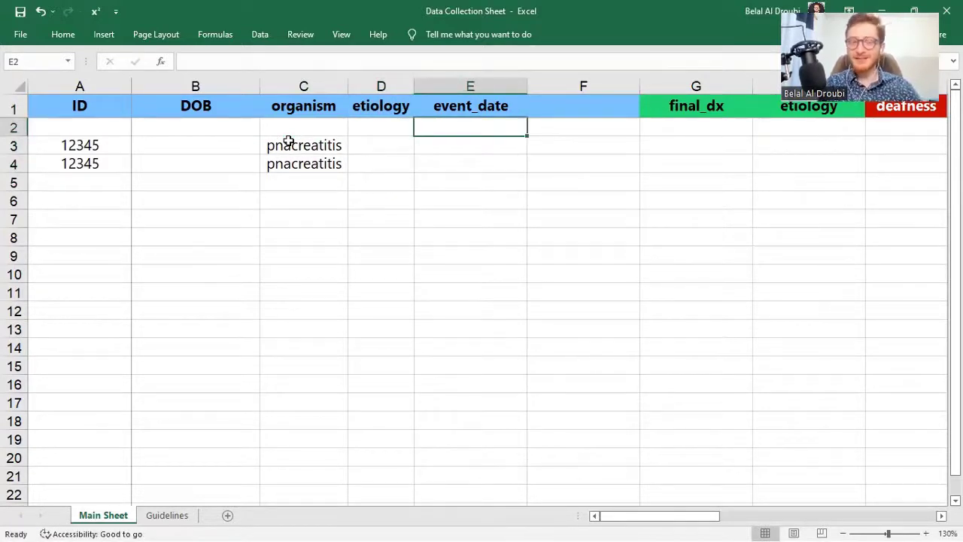
{"action": "double_click", "coordinate": [413, 86]}
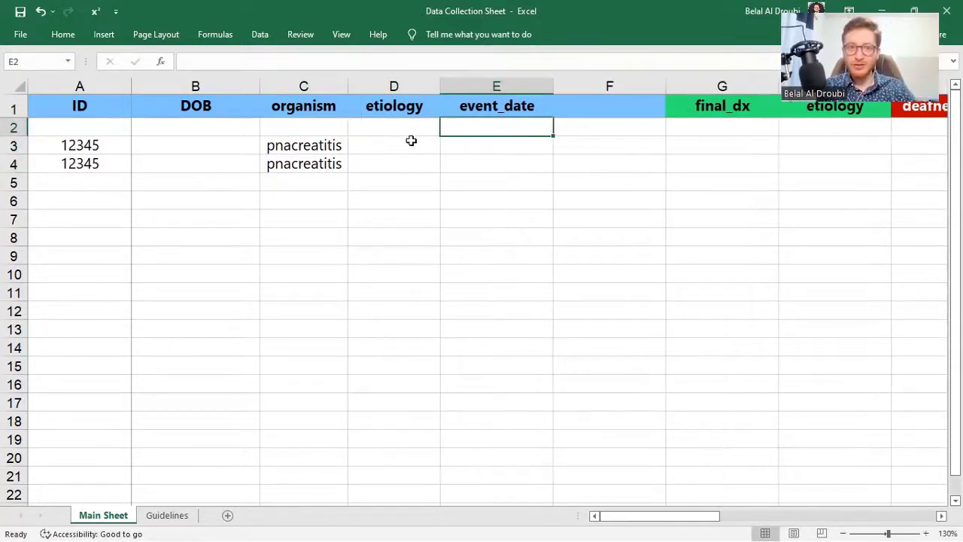
Enter trauma as the etiology in cell D3 and copy it into cell D4
{"action": "left_click", "coordinate": [411, 145]}
{"action": "type", "text": "trauma"}
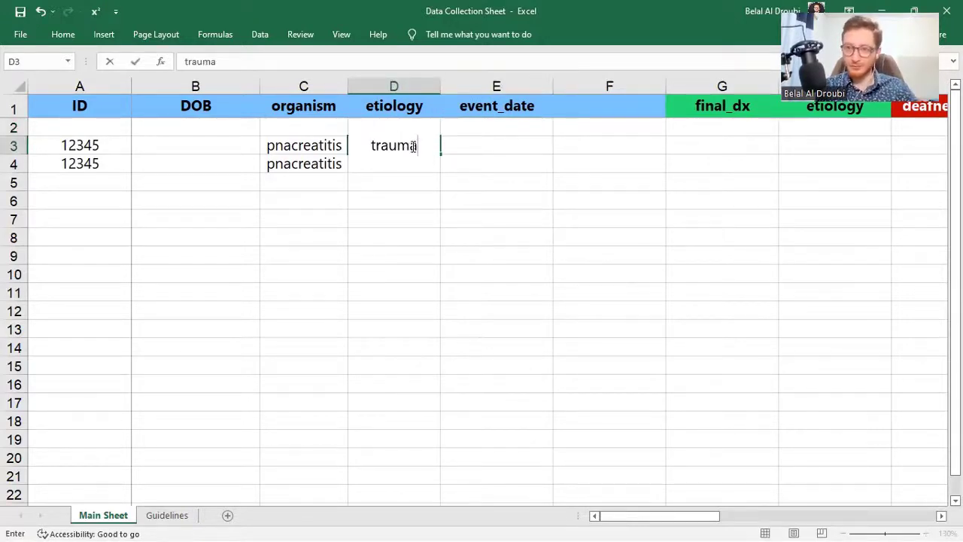
{"action": "key", "text": "Return"}
{"action": "left_click", "coordinate": [412, 145]}
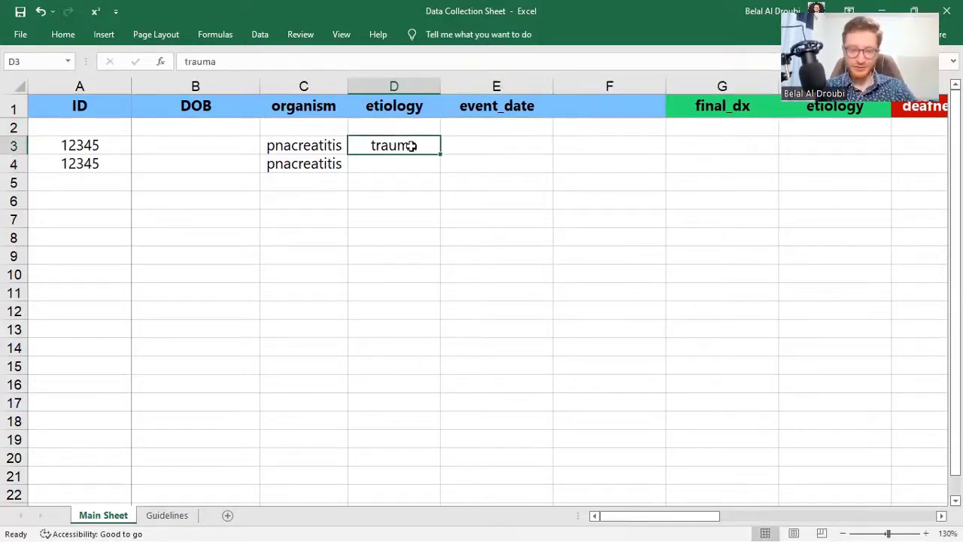
{"action": "key", "text": "ctrl+c"}
{"action": "key", "text": "Down"}
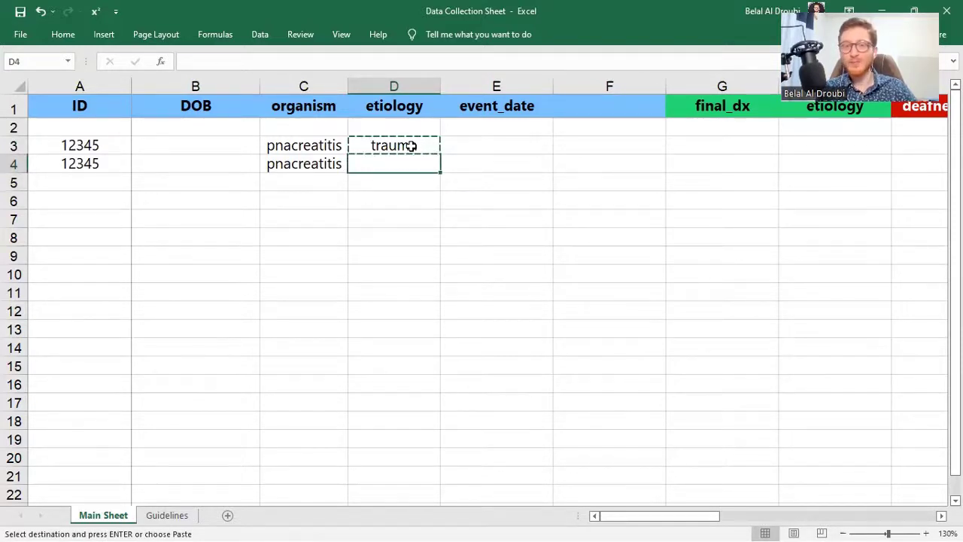
{"action": "key", "text": "ctrl+v"}
{"action": "key", "text": "Down"}
{"action": "key", "text": "Up"}
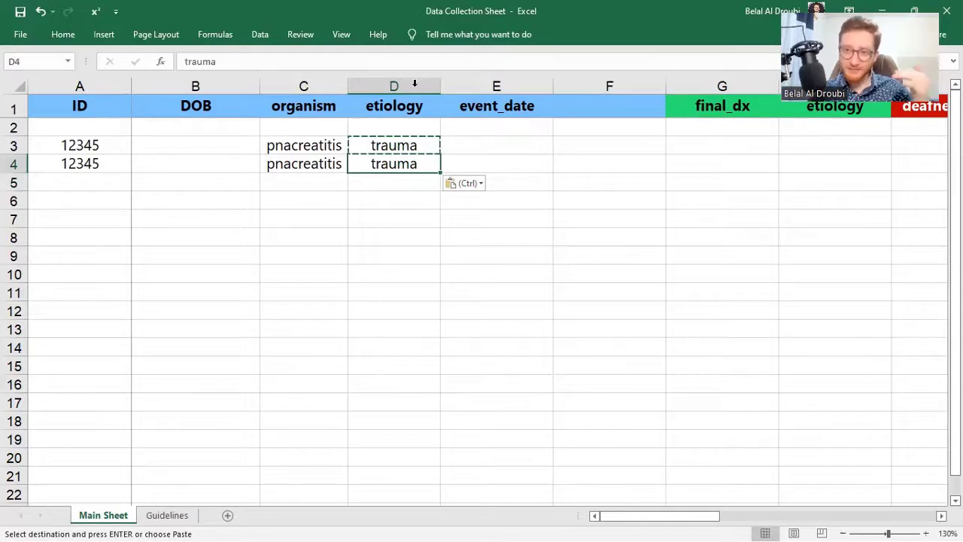
{"action": "left_click", "coordinate": [401, 185]}
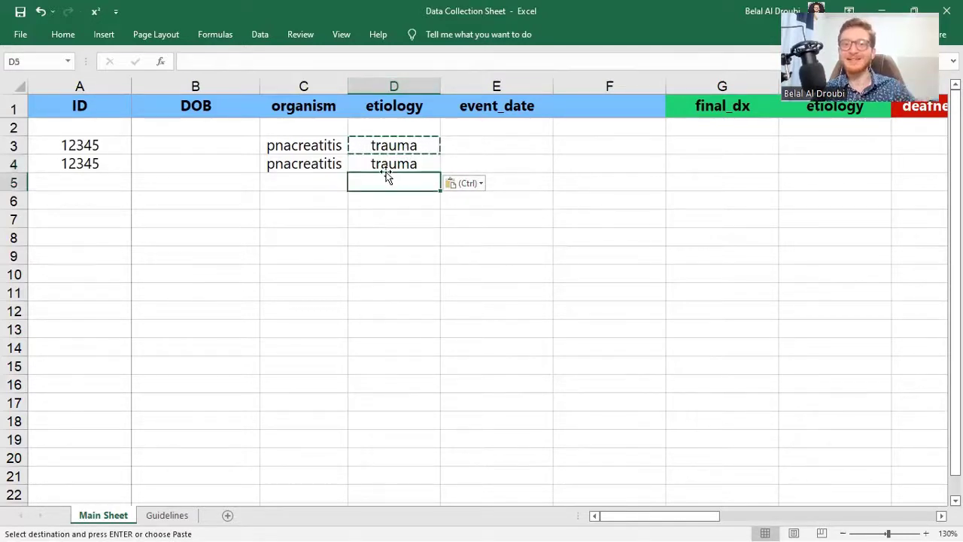
{"action": "left_click", "coordinate": [389, 163]}
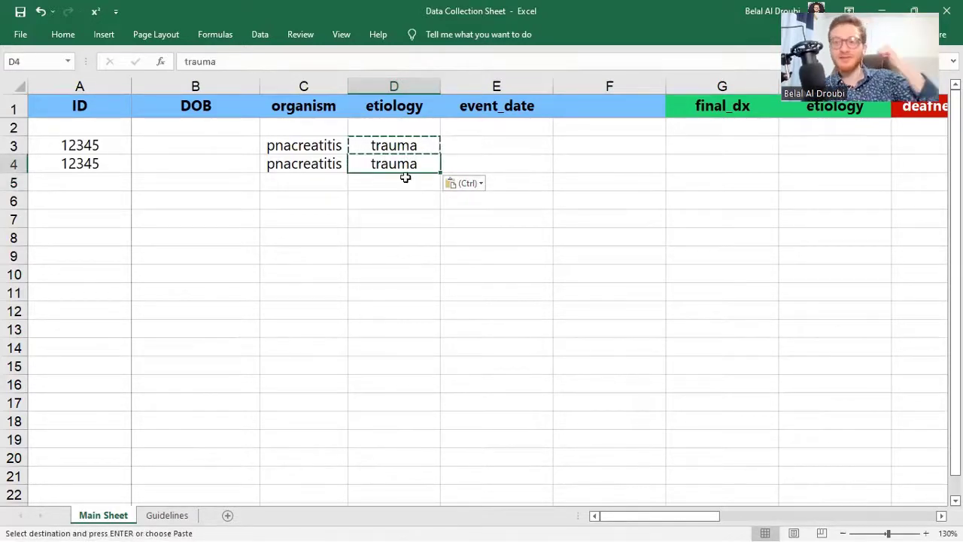
{"action": "left_click", "coordinate": [404, 188]}
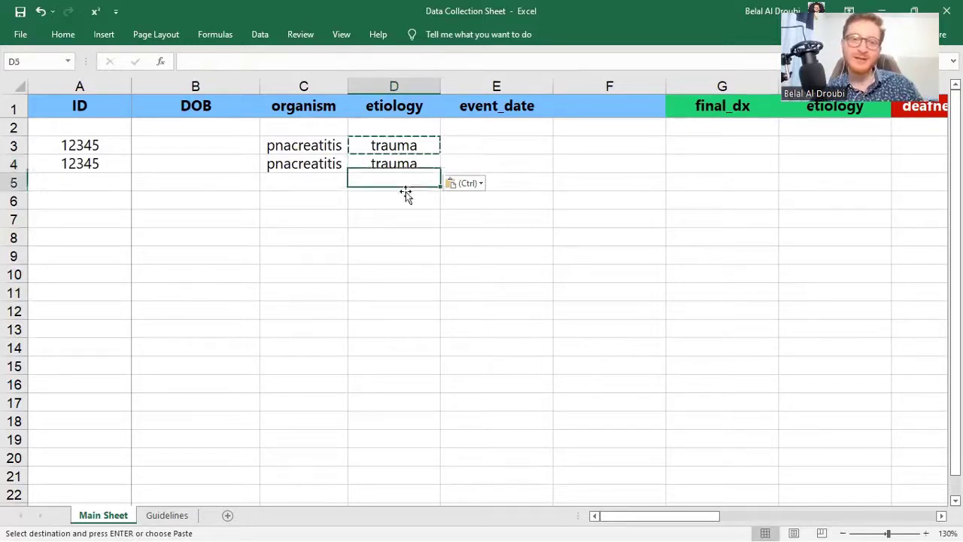
{"action": "key", "text": "ctrl+z"}
{"action": "type", "text": "s"}
{"action": "left_click_drag", "start_coordinate": [411, 206], "coordinate": [387, 188]}
{"action": "key", "text": "ctrl+y"}
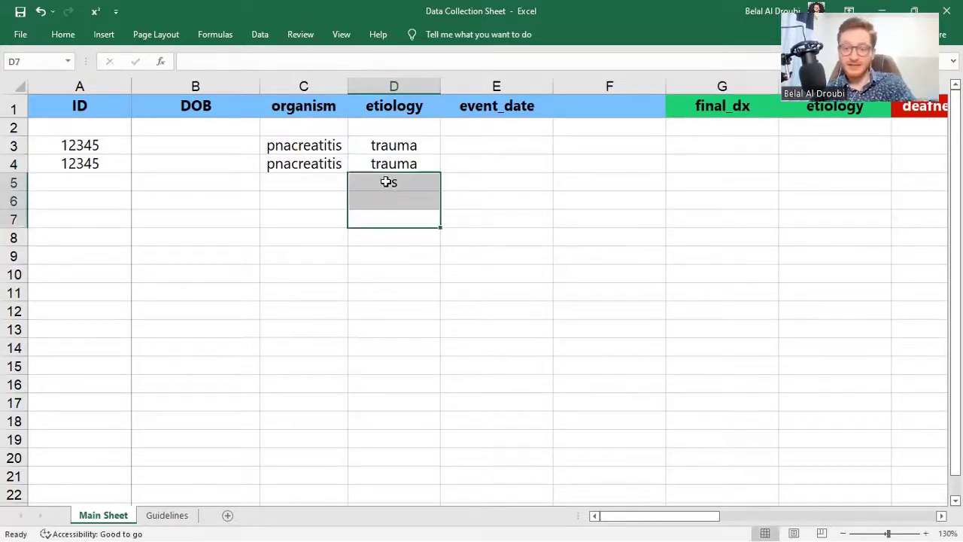
{"action": "key", "text": "Delete"}
{"action": "left_click", "coordinate": [451, 291]}
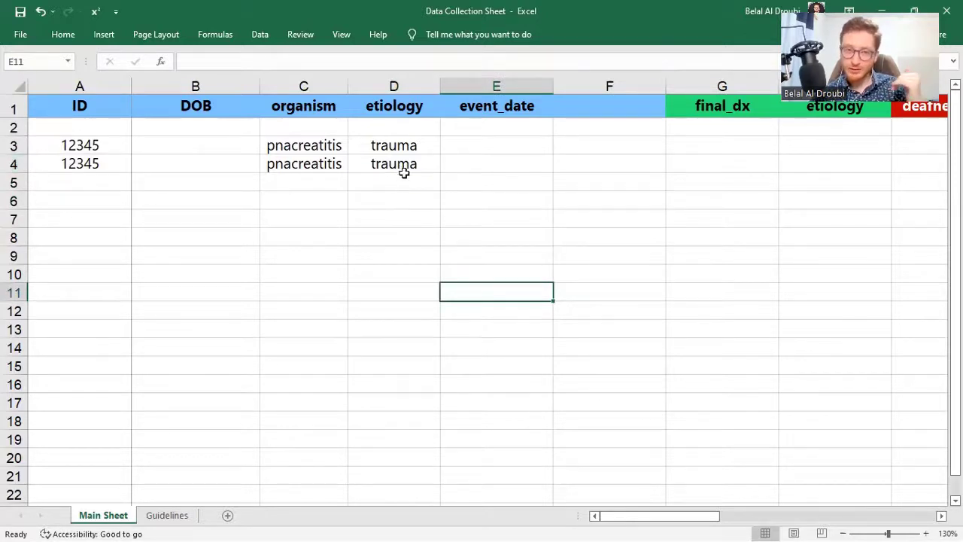
{"action": "mouse_move", "coordinate": [13, 163]}
{"action": "left_mouse_down"}
{"action": "mouse_move", "coordinate": [12, 197]}
{"action": "mouse_move", "coordinate": [12, 164]}
{"action": "left_mouse_up"}
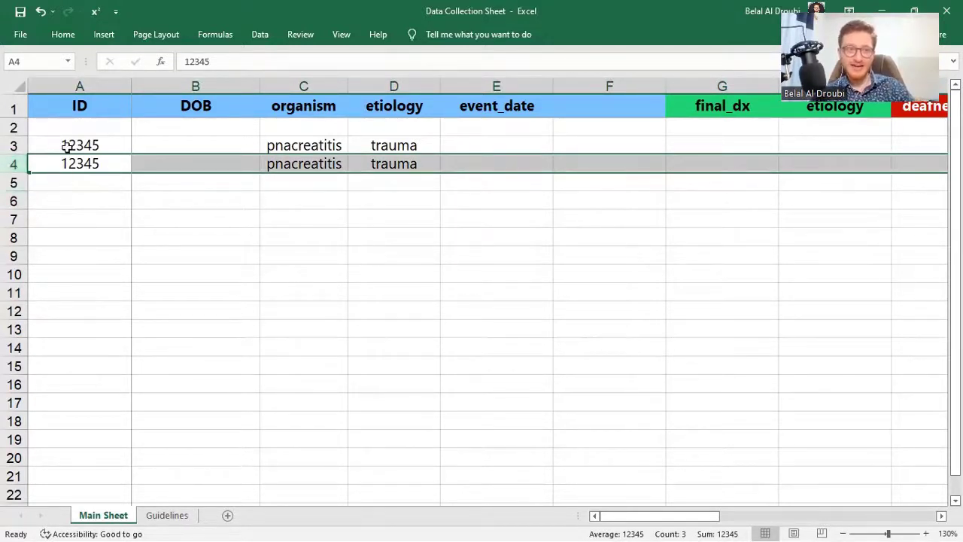
{"action": "left_click_drag", "start_coordinate": [68, 147], "coordinate": [249, 176]}
{"action": "left_click", "coordinate": [374, 289]}
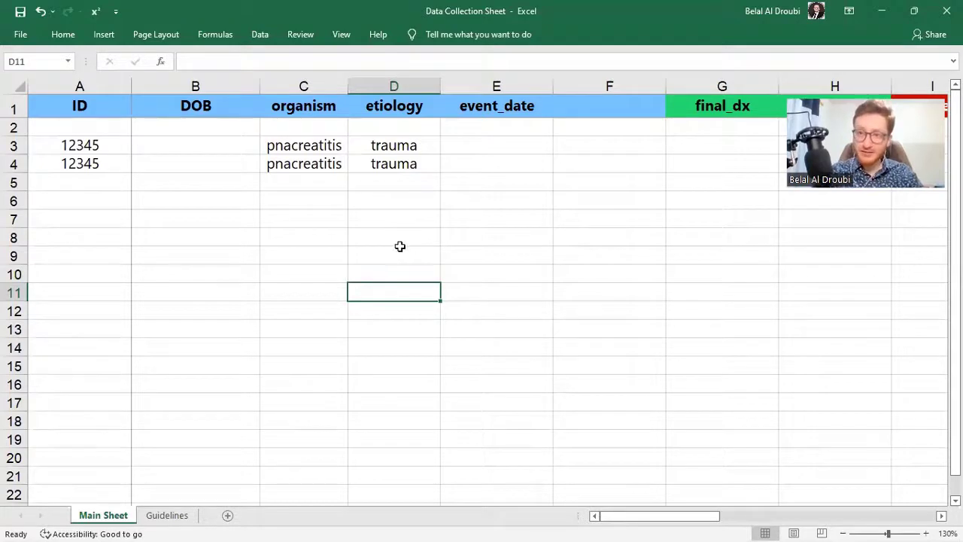
Copy the records in cells A3 to D4 and paste them into rows 5 and 6
{"action": "left_click_drag", "start_coordinate": [79, 146], "coordinate": [422, 164]}
{"action": "key", "text": "ctrl+c"}
{"action": "left_click", "coordinate": [34, 185]}
{"action": "key", "text": "ctrl+v"}
{"action": "left_click", "coordinate": [80, 257]}
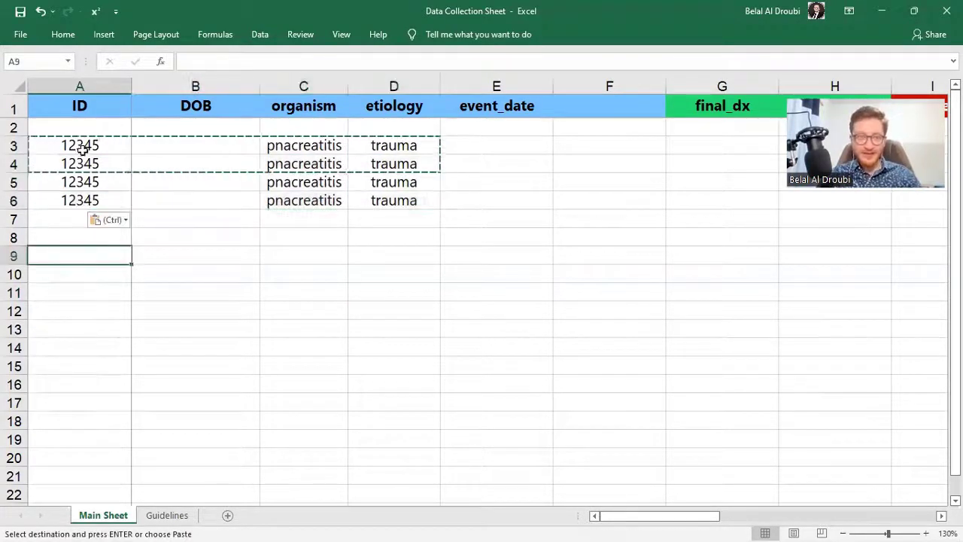
{"action": "left_click", "coordinate": [79, 145]}
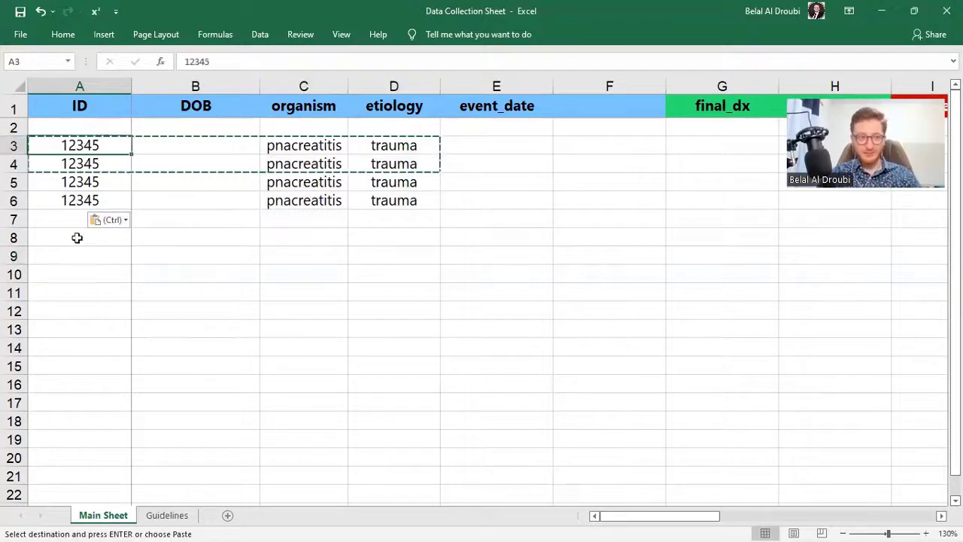
{"action": "left_click", "coordinate": [47, 227]}
{"action": "left_click", "coordinate": [227, 292]}
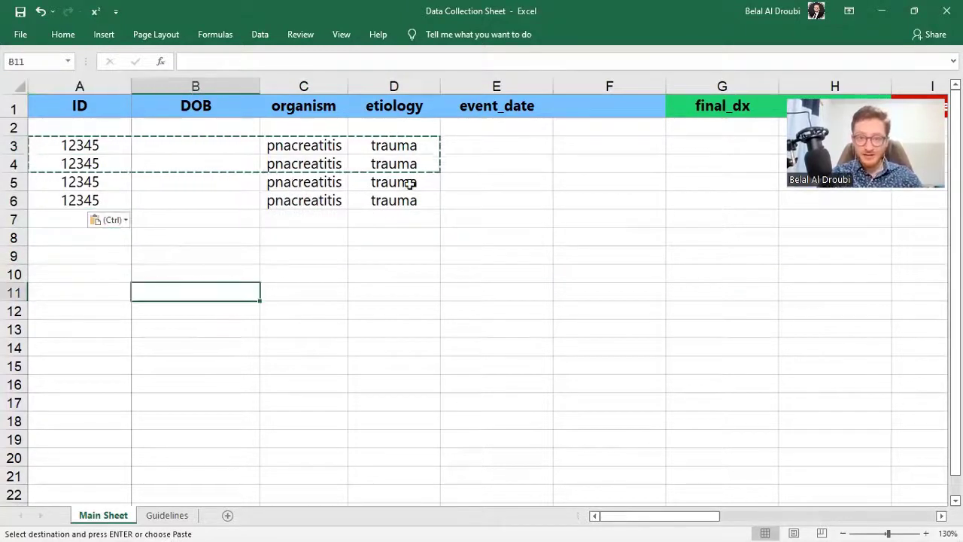
Enter a second patient's ID in cell A7 below the repeated records
{"action": "left_click", "coordinate": [47, 219]}
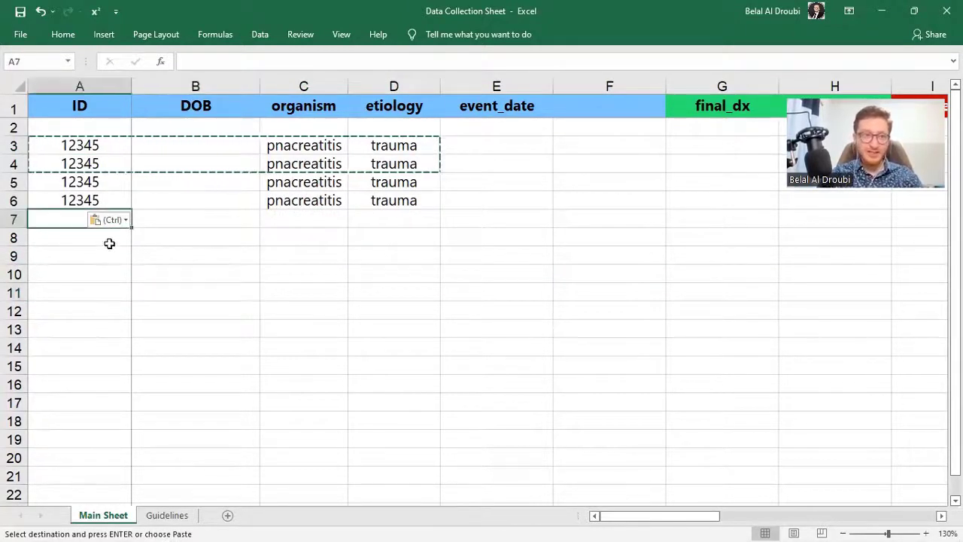
{"action": "type", "text": "111111"}
{"action": "left_click", "coordinate": [186, 218]}
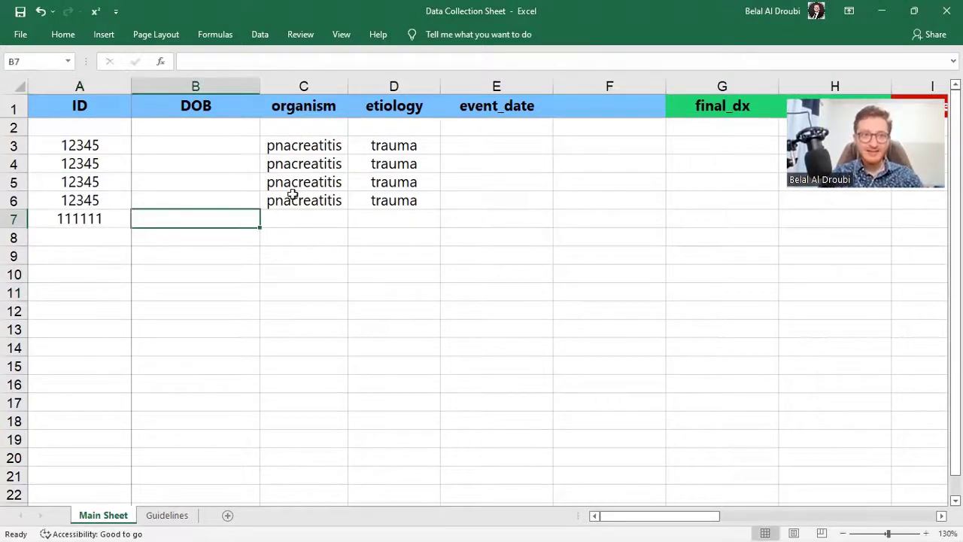
Copy the organism and etiology entries in C3 to D6 and paste them starting at cell C7
{"action": "left_click_drag", "start_coordinate": [294, 145], "coordinate": [379, 258]}
{"action": "key", "text": "ctrl+c"}
{"action": "left_click", "coordinate": [280, 219]}
{"action": "key", "text": "ctrl+v"}
{"action": "left_click", "coordinate": [385, 237]}
{"action": "left_click", "coordinate": [378, 203]}
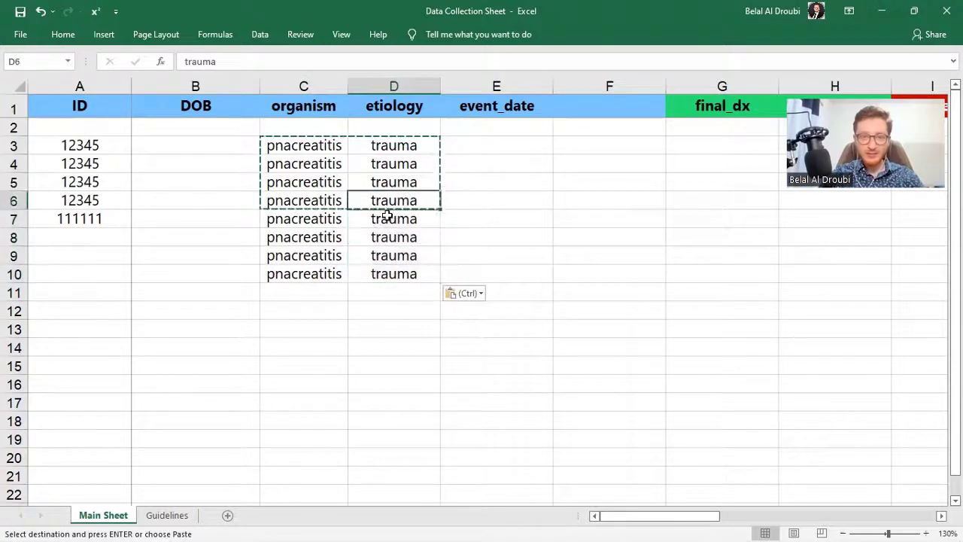
Replace the etiology in cell D7 with gallstones and fill it down through cell D10
{"action": "left_click", "coordinate": [384, 217]}
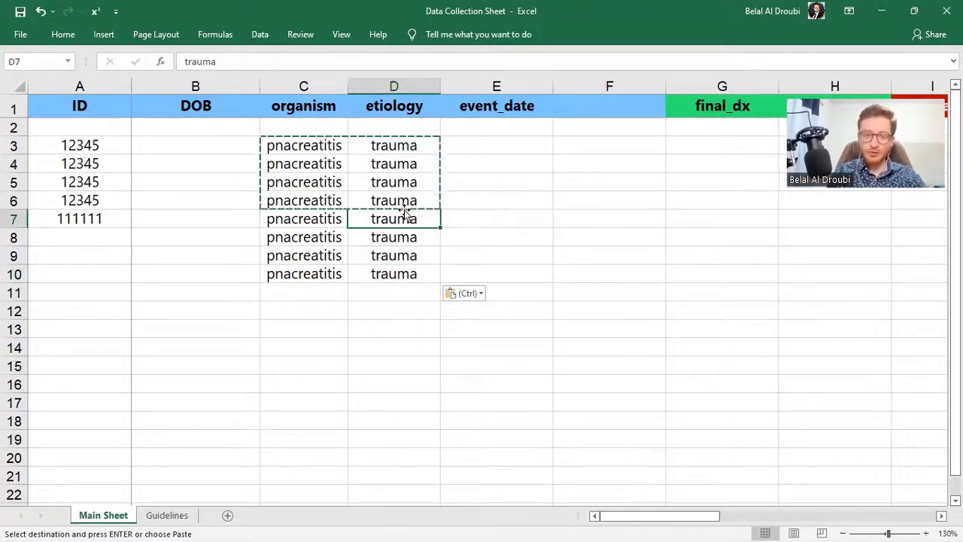
{"action": "type", "text": "gallstones"}
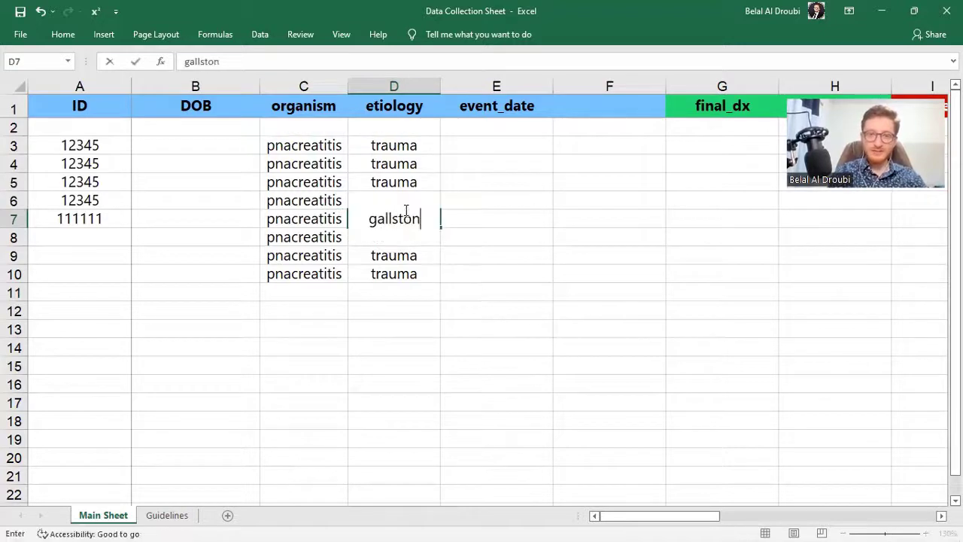
{"action": "key", "text": "Return"}
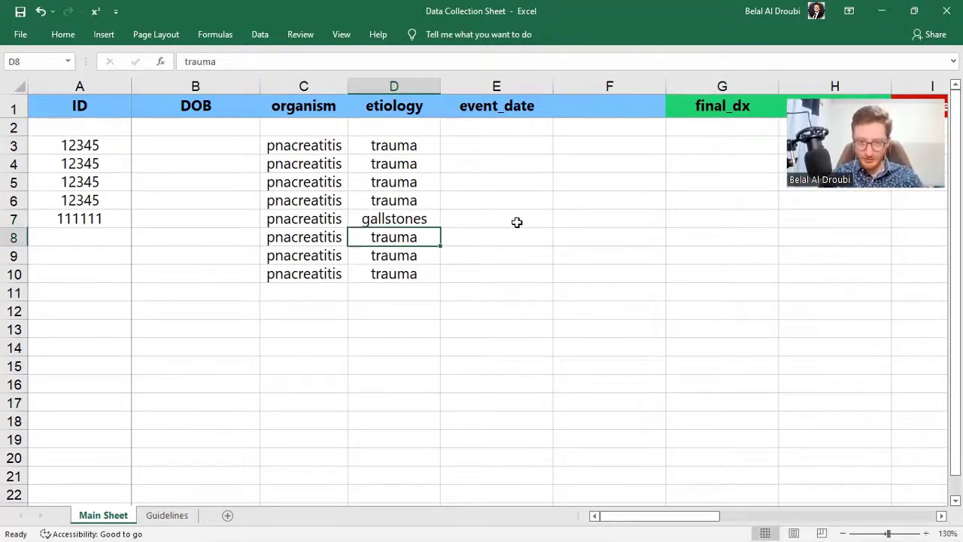
{"action": "left_click", "coordinate": [438, 224]}
{"action": "left_click_drag", "start_coordinate": [438, 227], "coordinate": [431, 277]}
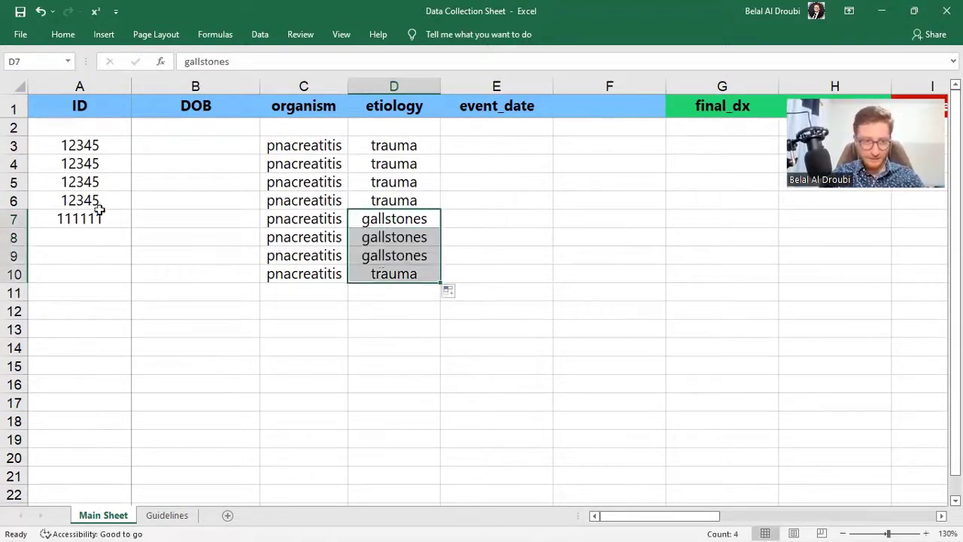
Fill the patient ID in cell A7 down through cell A10
{"action": "left_click", "coordinate": [123, 226]}
{"action": "left_click_drag", "start_coordinate": [130, 230], "coordinate": [130, 281]}
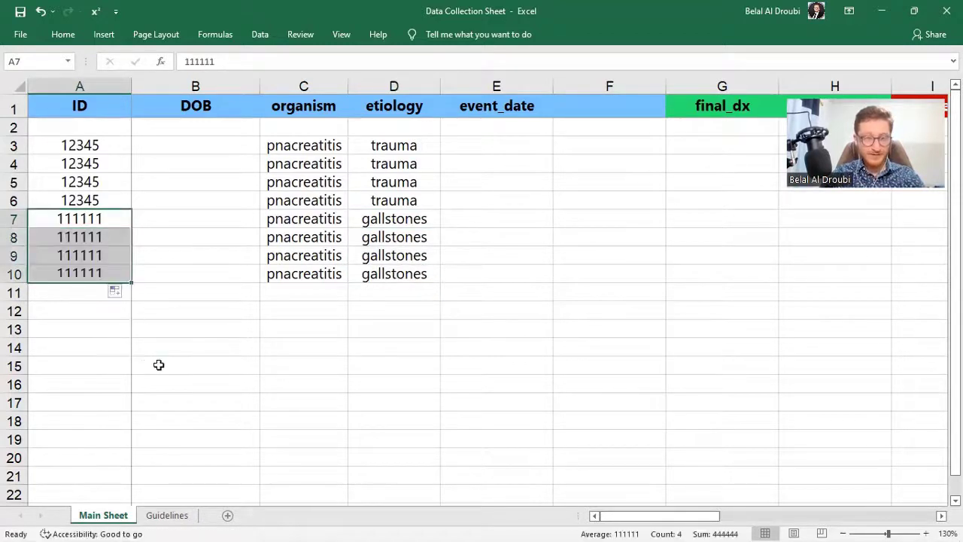
{"action": "left_click", "coordinate": [159, 364]}
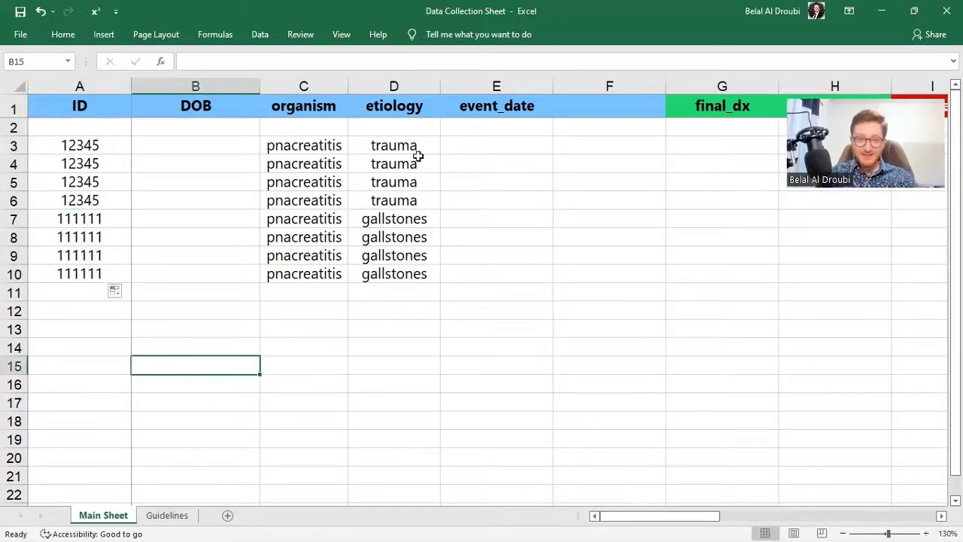
Clear the repeated records in cells A8 to D10 so that the second patient keeps only row 7
{"action": "left_click", "coordinate": [438, 276]}
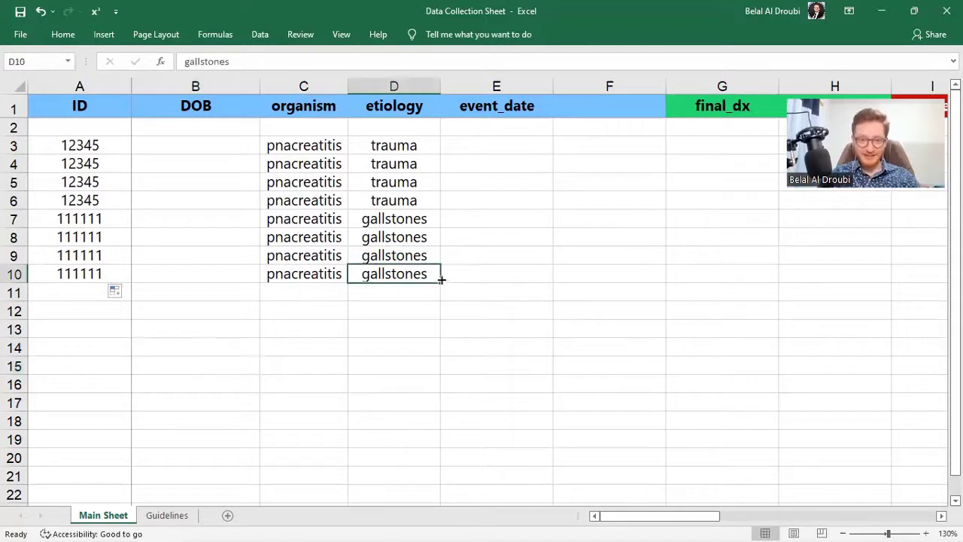
{"action": "left_click_drag", "start_coordinate": [404, 236], "coordinate": [95, 272]}
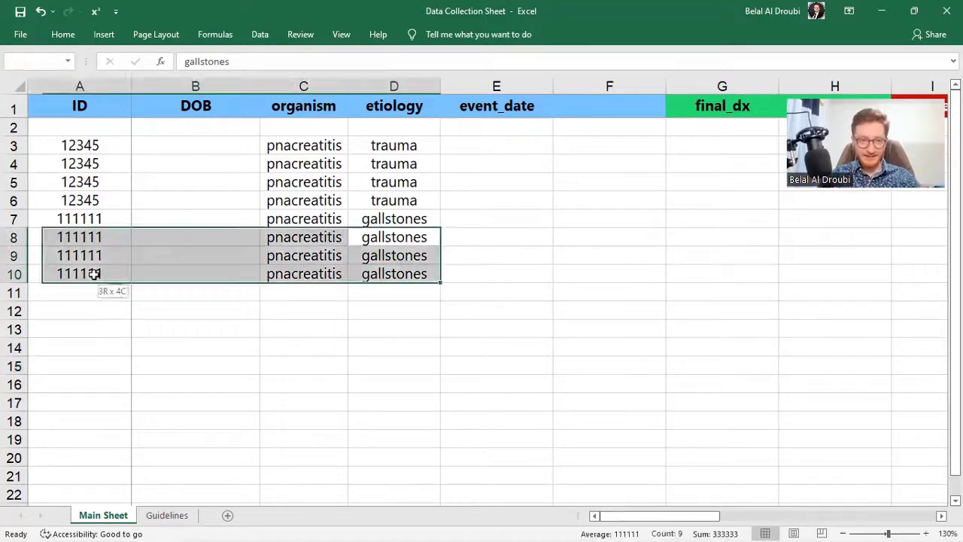
{"action": "key", "text": "Delete"}
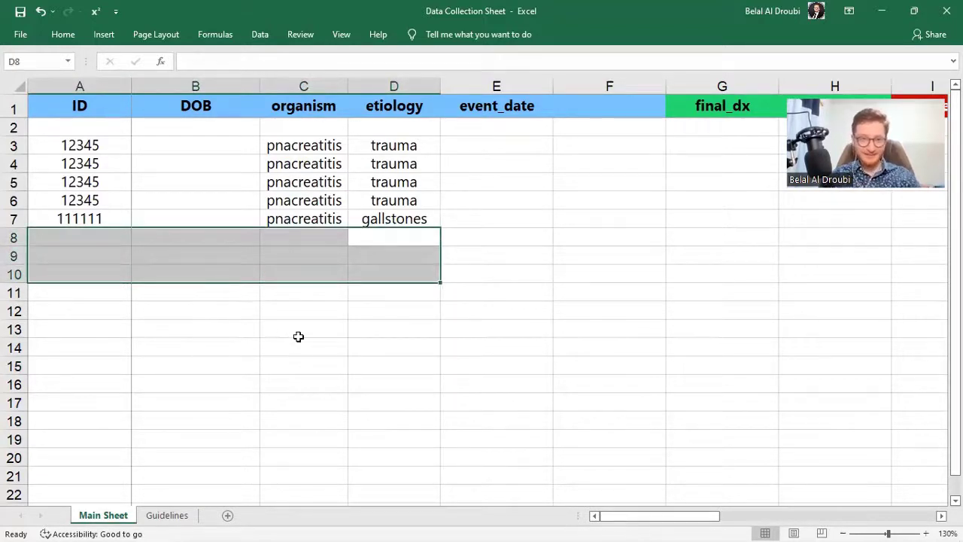
{"action": "key", "text": "ctrl+z"}
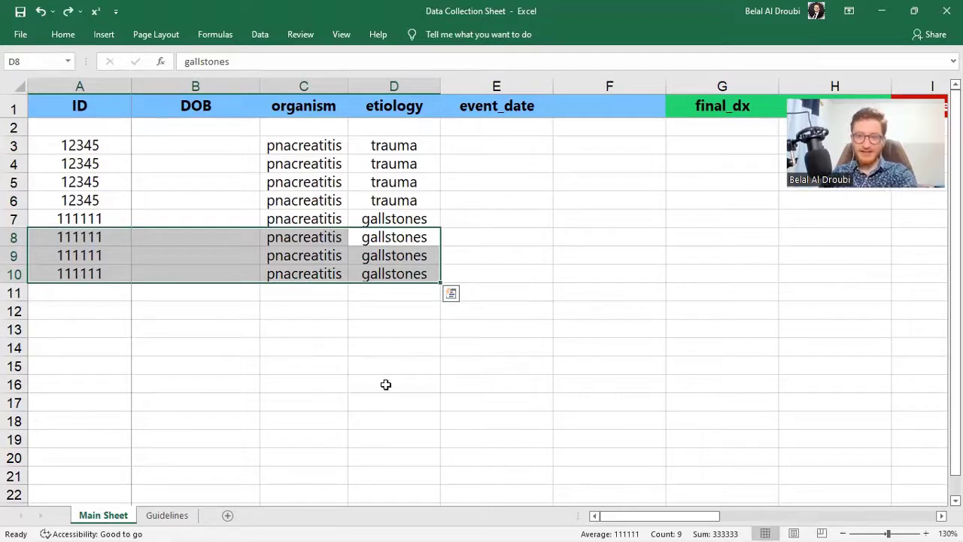
{"action": "key", "text": "Delete"}
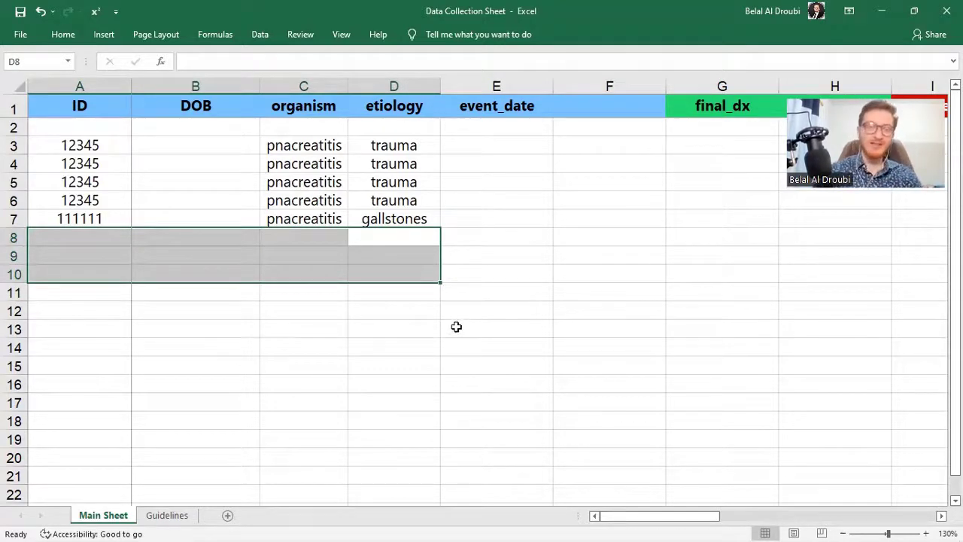
{"action": "left_click", "coordinate": [448, 237]}
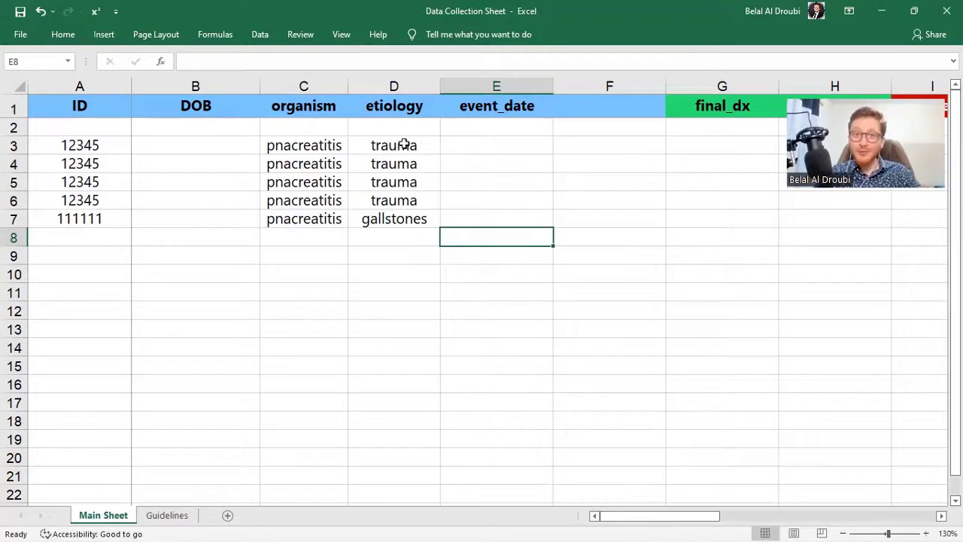
{"action": "left_click_drag", "start_coordinate": [404, 145], "coordinate": [413, 198]}
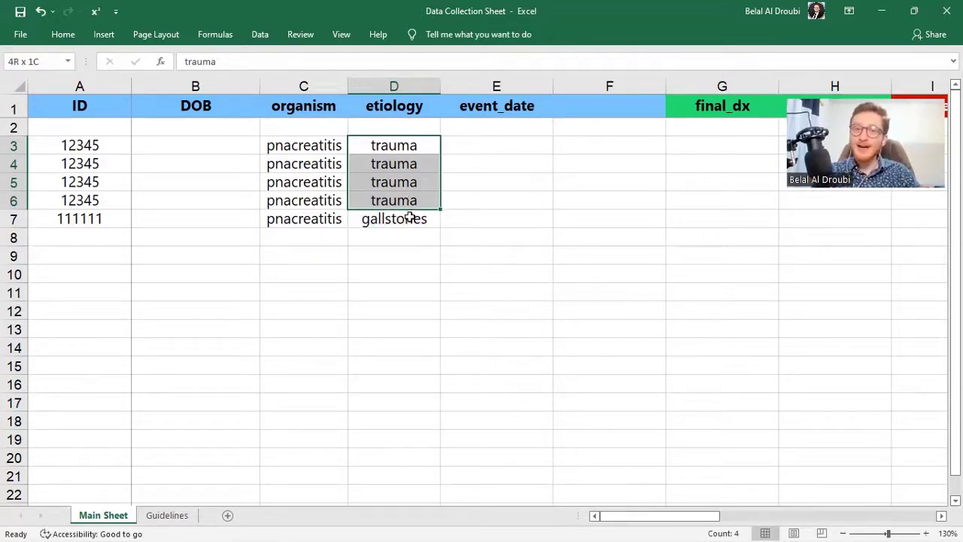
{"action": "left_click", "coordinate": [410, 217]}
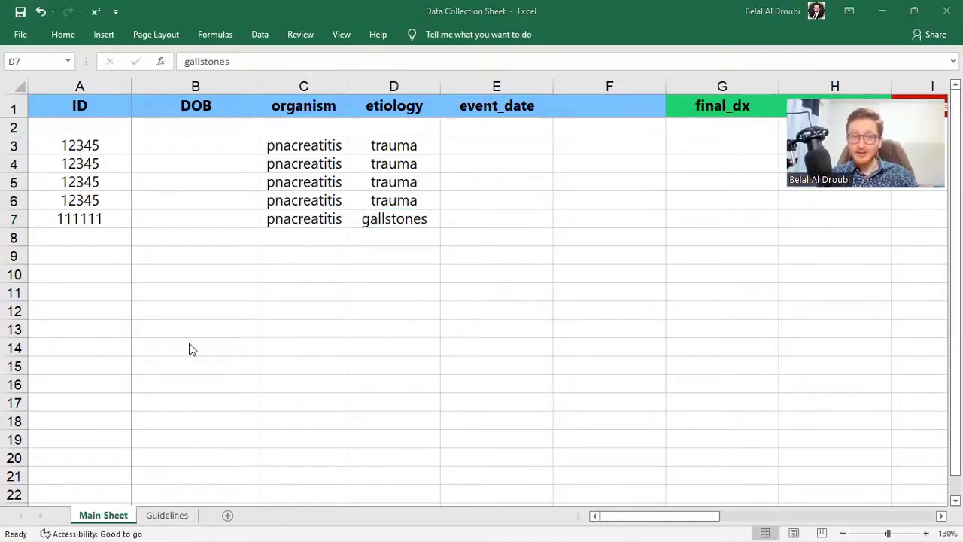
{"action": "left_click", "coordinate": [166, 278]}
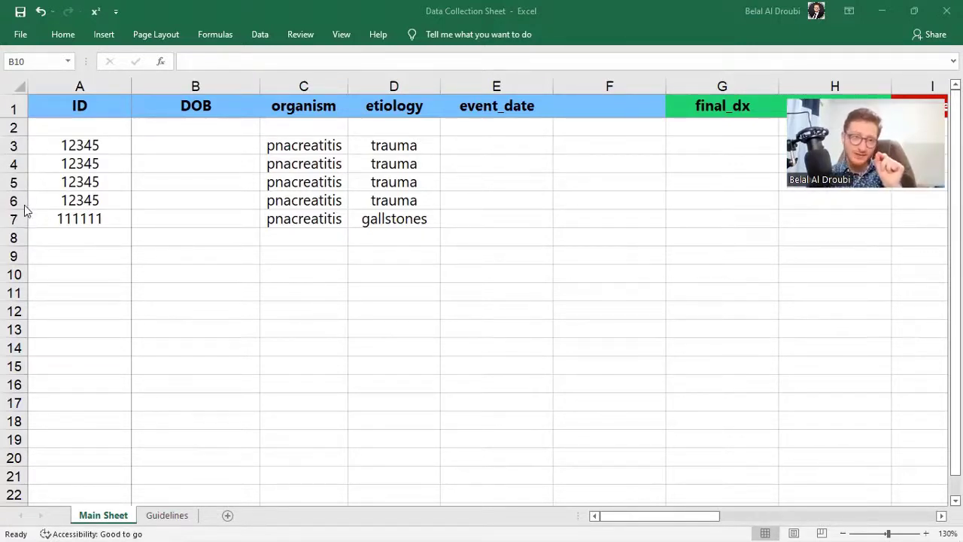
Clear the contents of rows 4 to 6 so that each patient keeps a single record
{"action": "left_click_drag", "start_coordinate": [15, 196], "coordinate": [14, 161]}
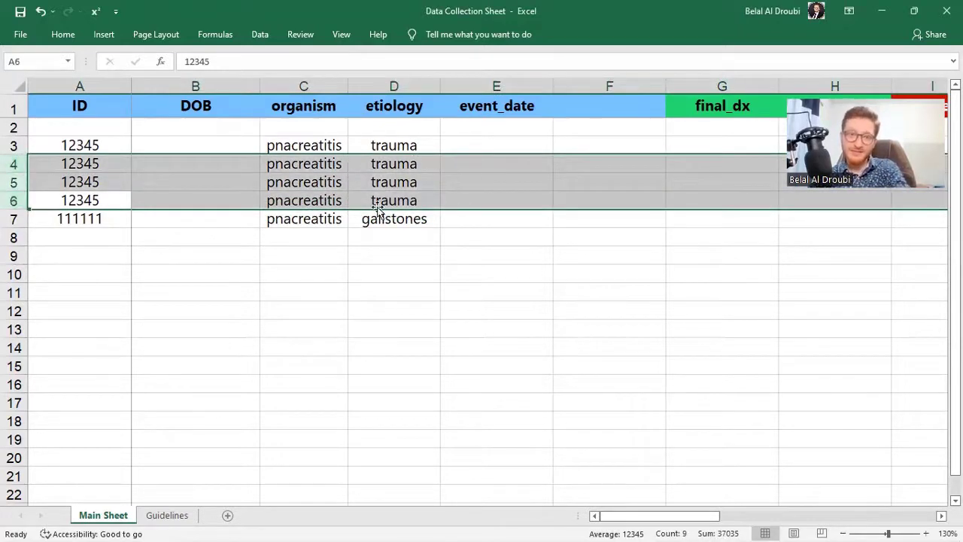
{"action": "key", "text": "Delete"}
{"action": "left_click", "coordinate": [399, 143]}
{"action": "left_click", "coordinate": [403, 219]}
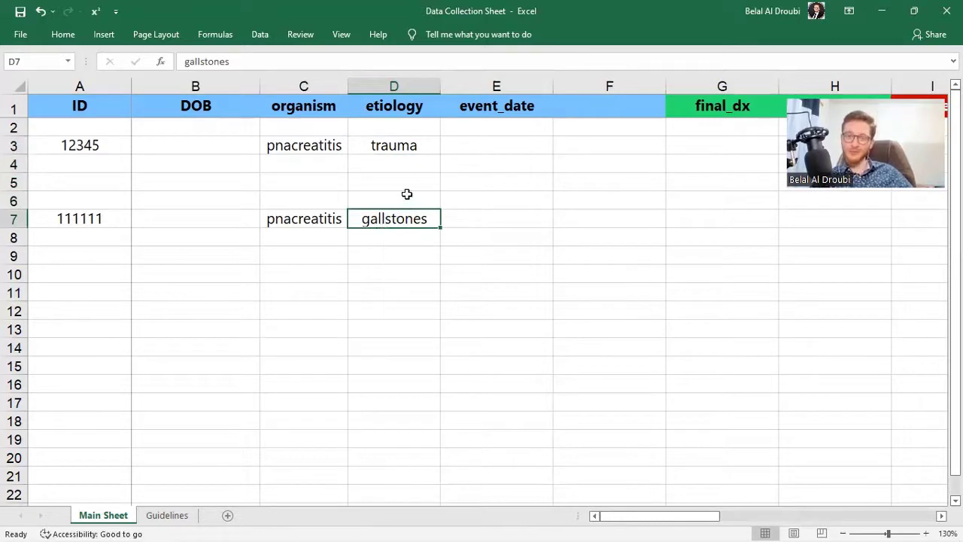
{"action": "left_click", "coordinate": [397, 164]}
{"action": "left_click", "coordinate": [389, 220]}
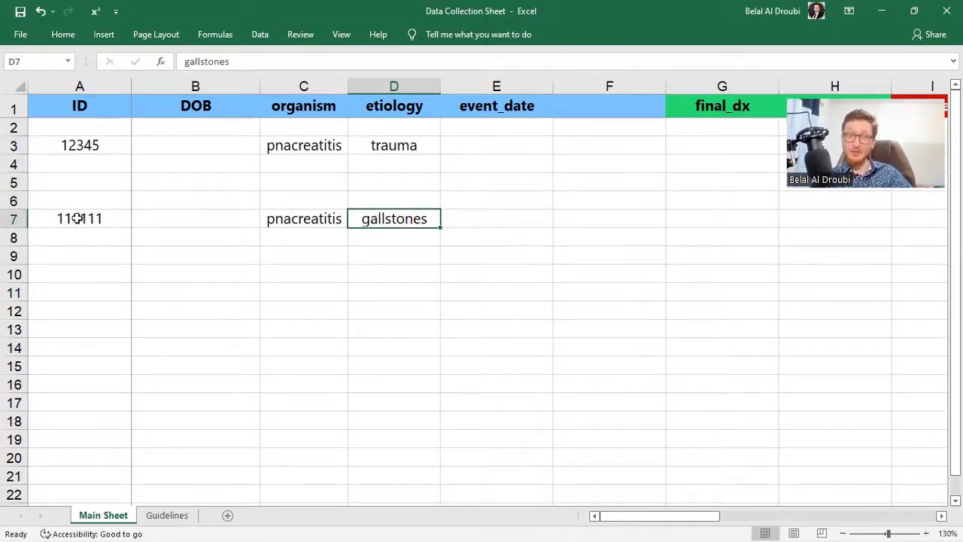
{"action": "left_click", "coordinate": [76, 141]}
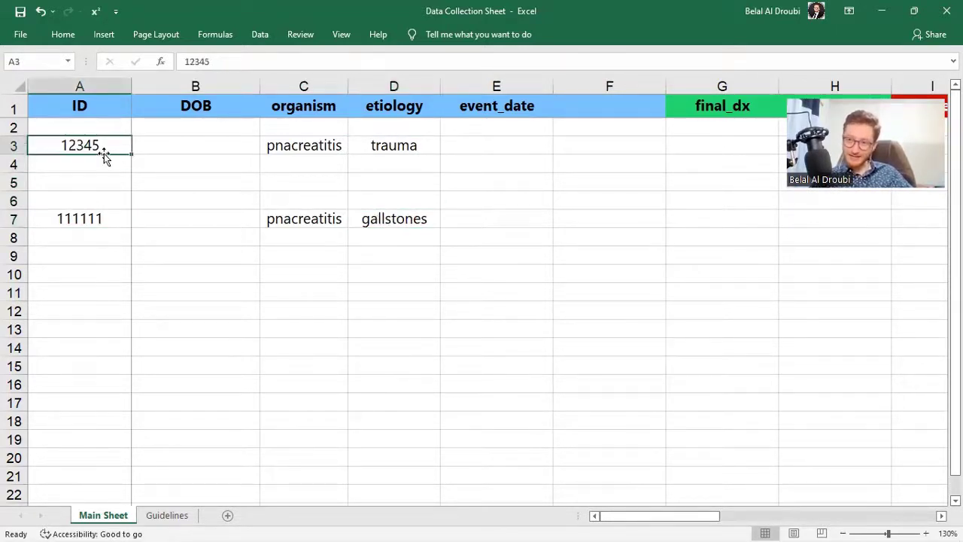
{"action": "left_click", "coordinate": [129, 253]}
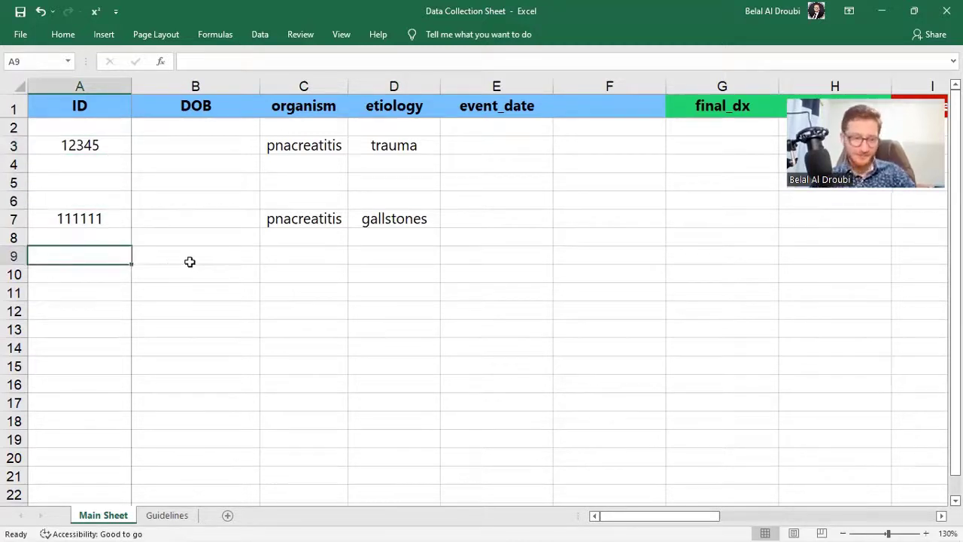
Undo the clearing of rows 4 to 6 and select the repeated records in cells A4 to D6
{"action": "key", "text": "ctrl+z"}
{"action": "left_click", "coordinate": [205, 291]}
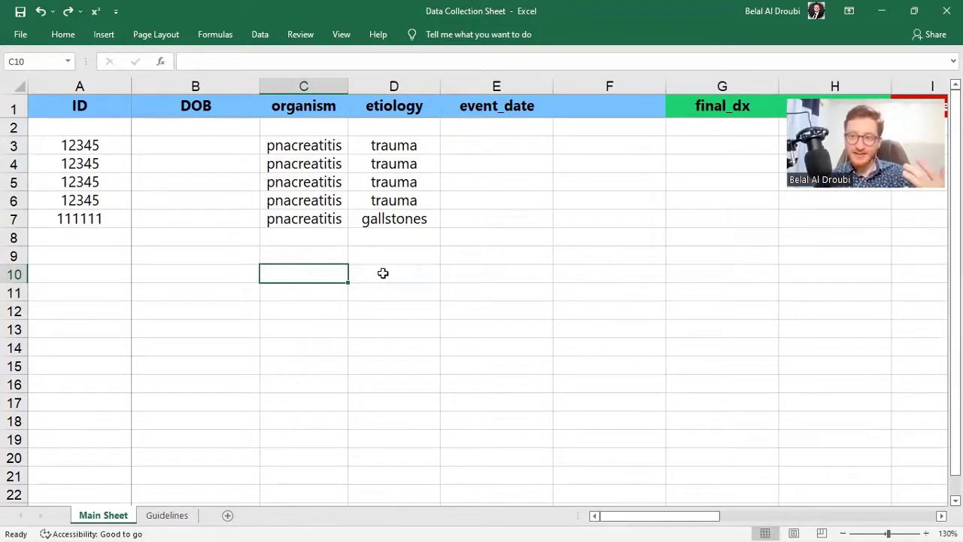
{"action": "left_click_drag", "start_coordinate": [399, 161], "coordinate": [397, 182]}
{"action": "left_click_drag", "start_coordinate": [298, 205], "coordinate": [96, 203]}
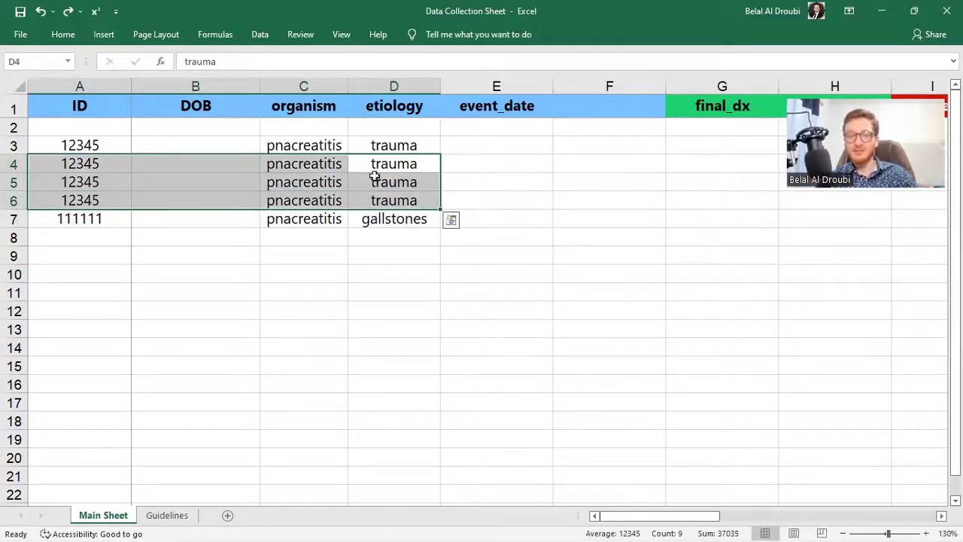
Replace the etiology in cell D3 with genetic and copy that entry into cells D4, D5 and D6
{"action": "left_click", "coordinate": [402, 146]}
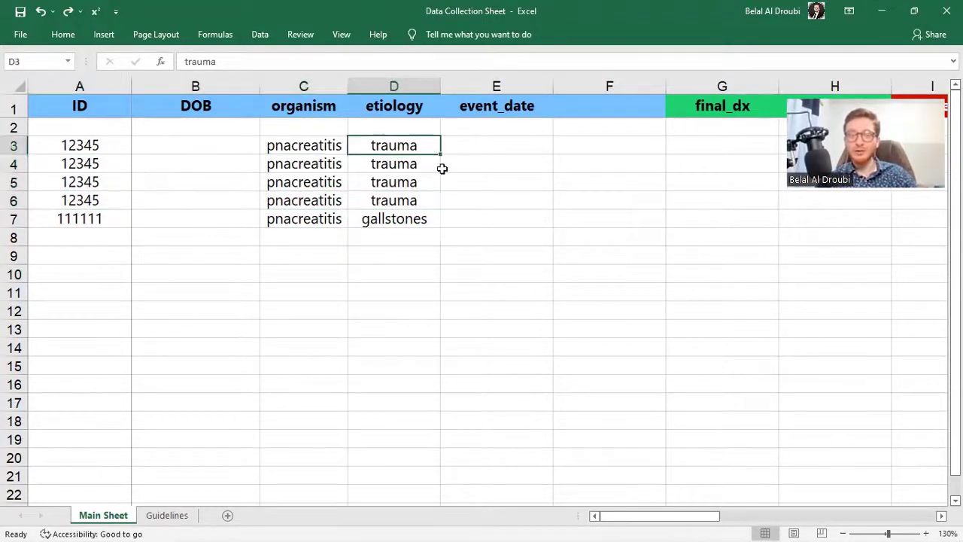
{"action": "type", "text": "gen"}
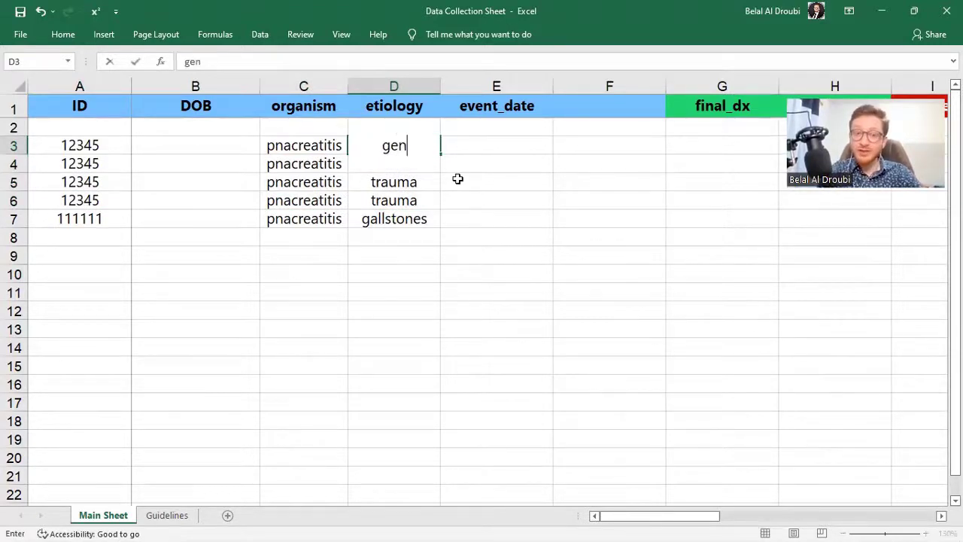
{"action": "type", "text": "etic"}
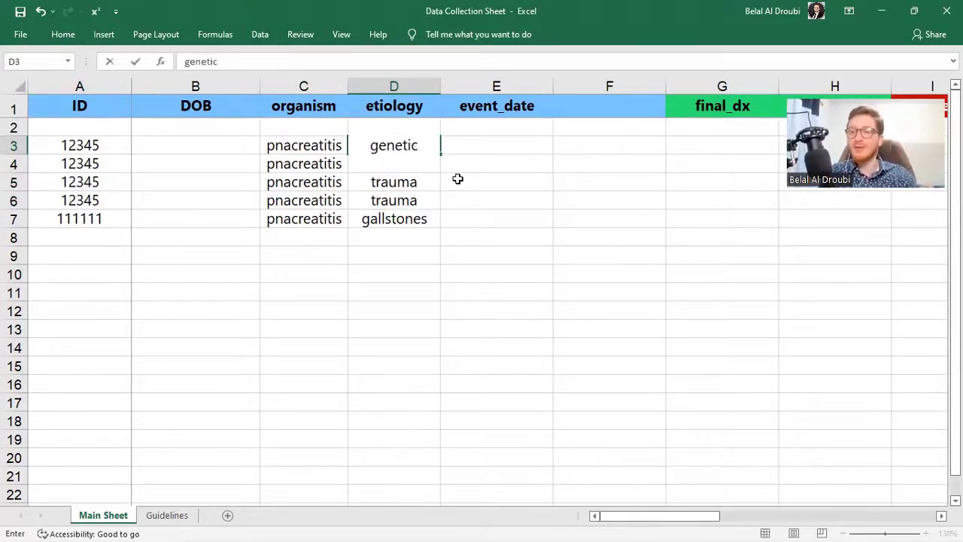
{"action": "key", "text": "Return"}
{"action": "key", "text": "Up"}
{"action": "key", "text": "ctrl+c"}
{"action": "key", "text": "Down"}
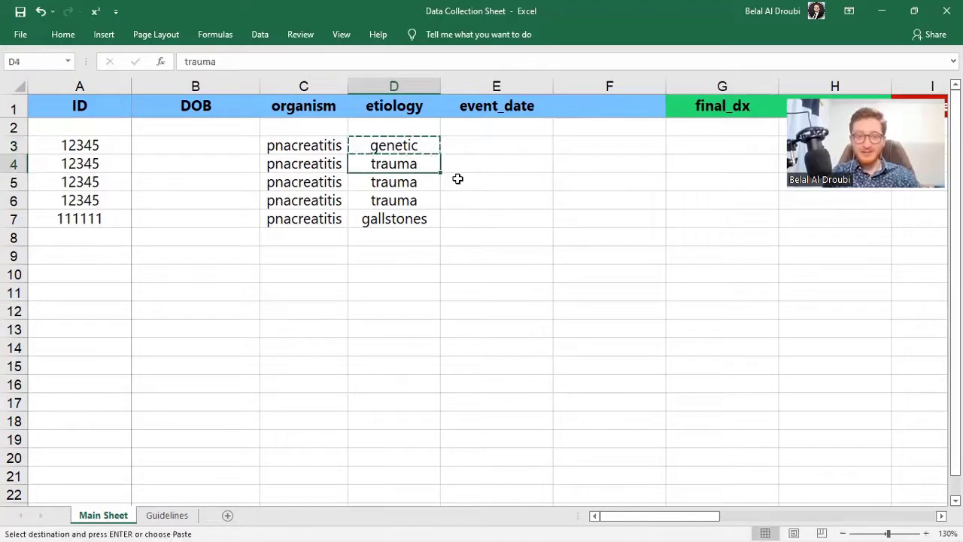
{"action": "key", "text": "ctrl+v"}
{"action": "key", "text": "Down"}
{"action": "key", "text": "ctrl+v"}
{"action": "key", "text": "Down"}
{"action": "key", "text": "ctrl+v"}
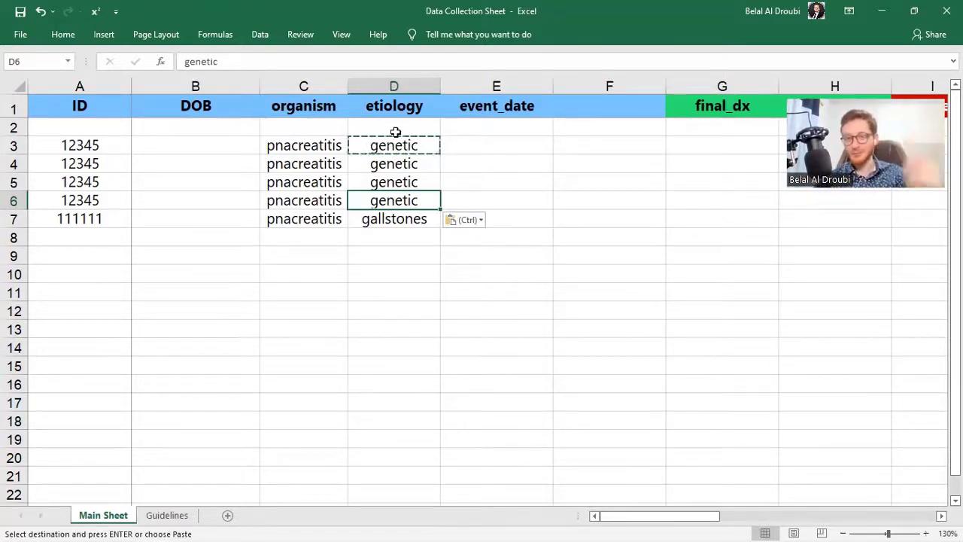
Try clearing the first patient's repeated records in cells A4 to D6, and undo the clearing
{"action": "left_click", "coordinate": [385, 252]}
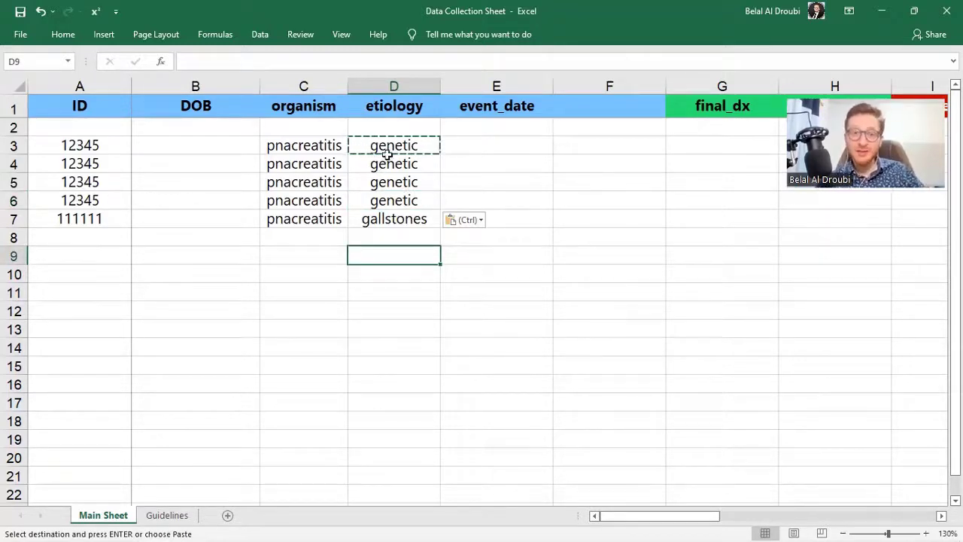
{"action": "left_click_drag", "start_coordinate": [394, 146], "coordinate": [409, 200]}
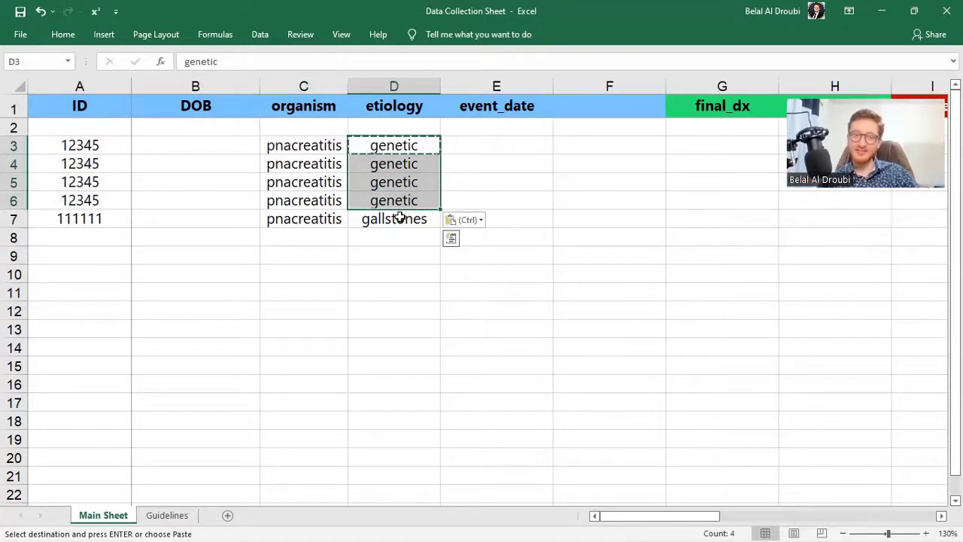
{"action": "left_click", "coordinate": [400, 220]}
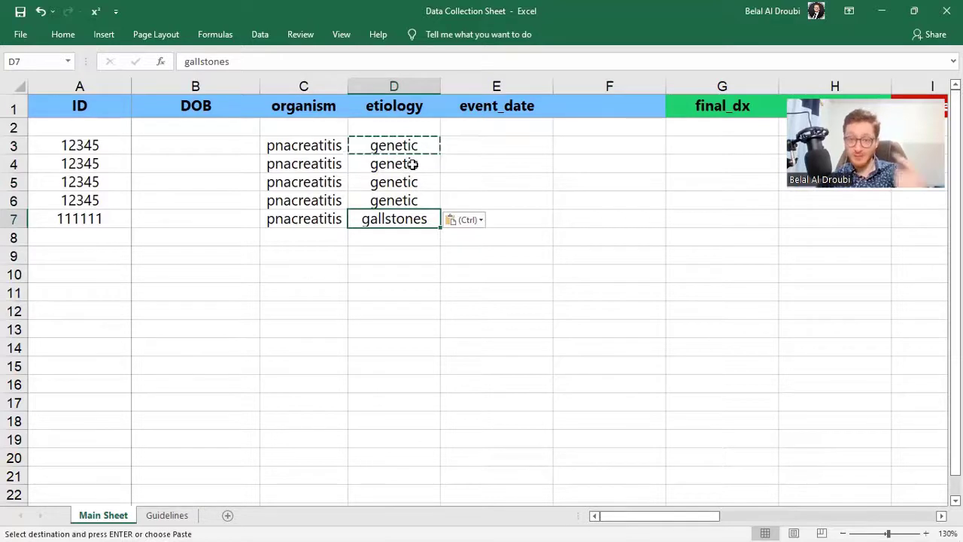
{"action": "left_click_drag", "start_coordinate": [413, 164], "coordinate": [39, 204]}
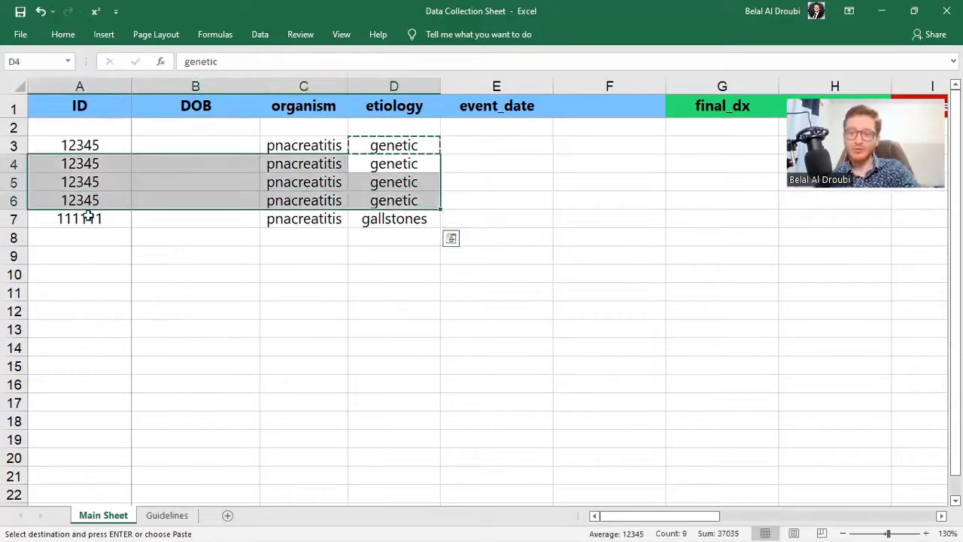
{"action": "key", "text": "Delete"}
{"action": "key", "text": "ctrl+z"}
{"action": "key", "text": "ctrl+z"}
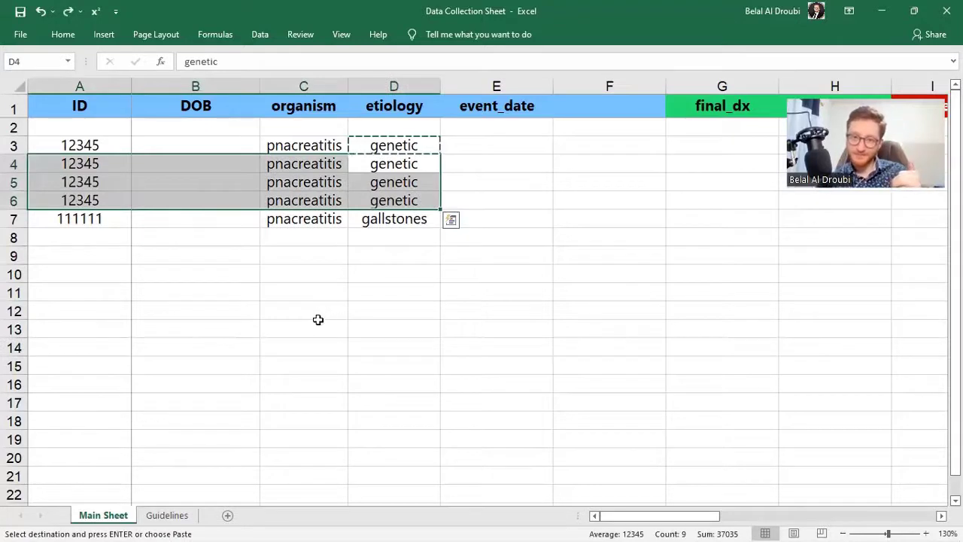
Highlight the empty DOB column and the whole block of records in cells A3 to D7
{"action": "left_click", "coordinate": [197, 83]}
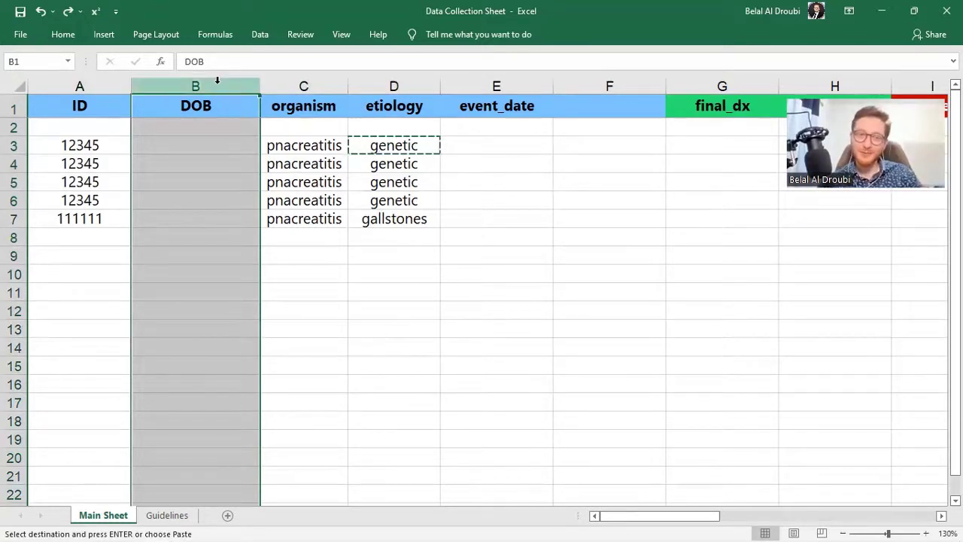
{"action": "left_click", "coordinate": [243, 175]}
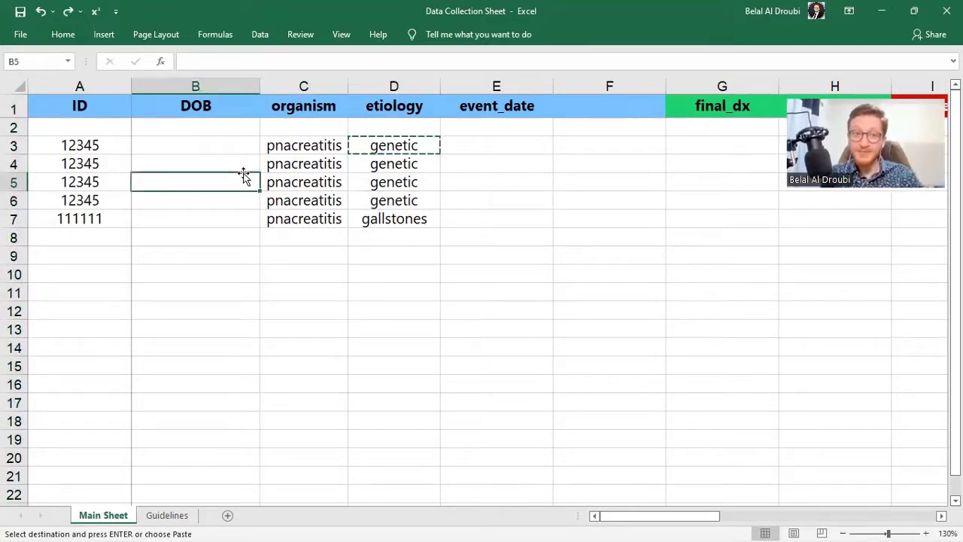
{"action": "key", "text": "Left"}
{"action": "key", "text": "Up"}
{"action": "key", "text": "Up"}
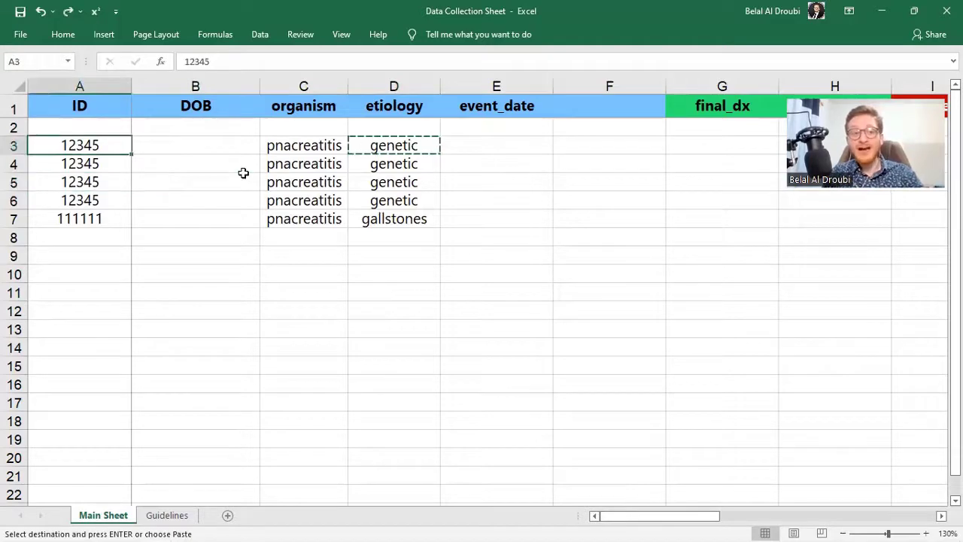
{"action": "key", "text": "shift+Down"}
{"action": "key", "text": "ctrl+shift+Down"}
{"action": "key", "text": "ctrl+shift+Down"}
{"action": "key", "text": "shift+Right"}
{"action": "key", "text": "shift+Right"}
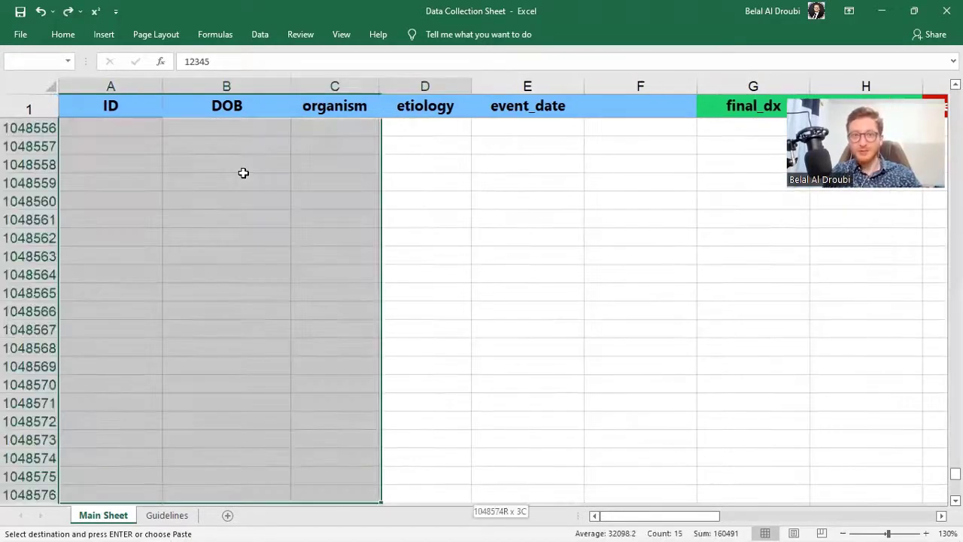
{"action": "key", "text": "ctrl+shift+Up"}
{"action": "key", "text": "shift+Right"}
{"action": "scroll", "coordinate": [191, 258], "scroll_direction": "up", "scroll_amount": 2}
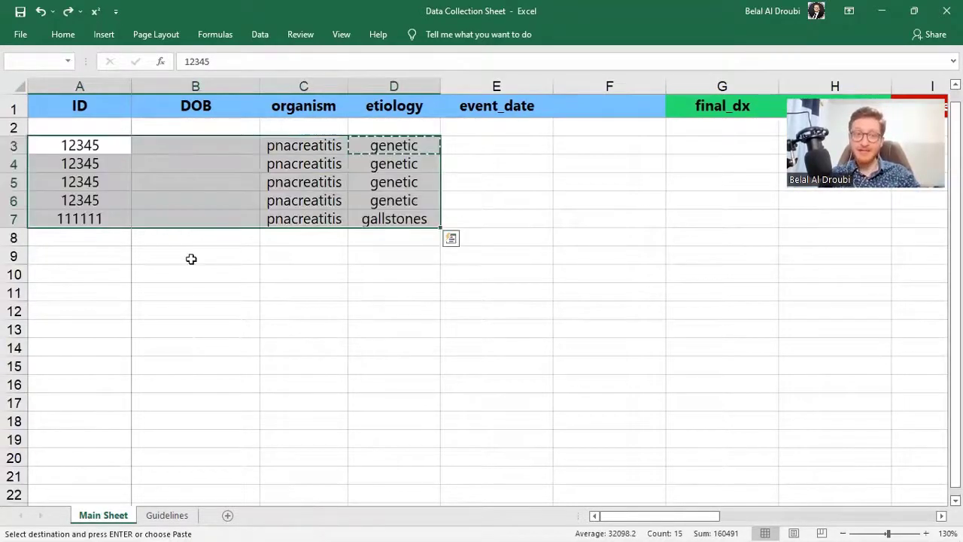
{"action": "left_click", "coordinate": [190, 253]}
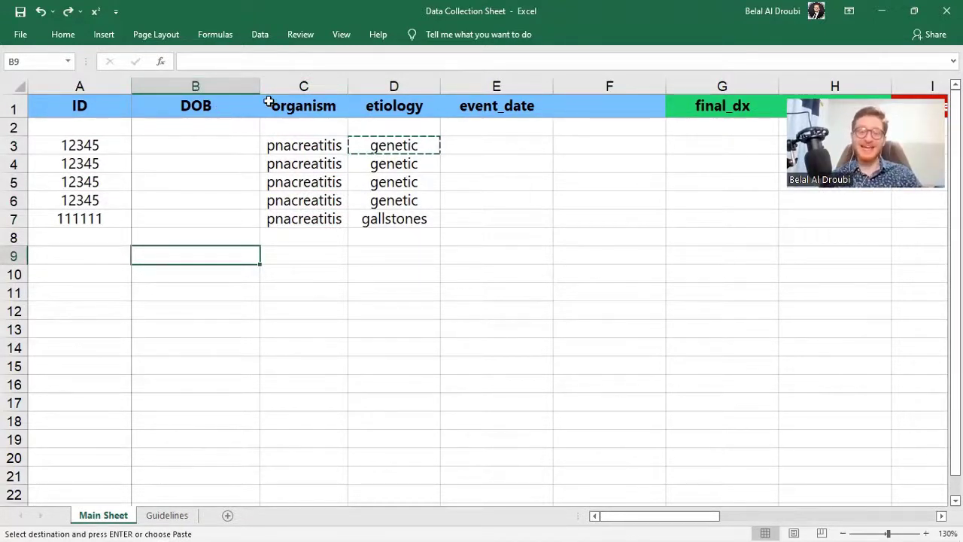
Replace the DOB header in cell B1 with ab pain
{"action": "key", "text": "ctrl+Up"}
{"action": "type", "text": "symto"}
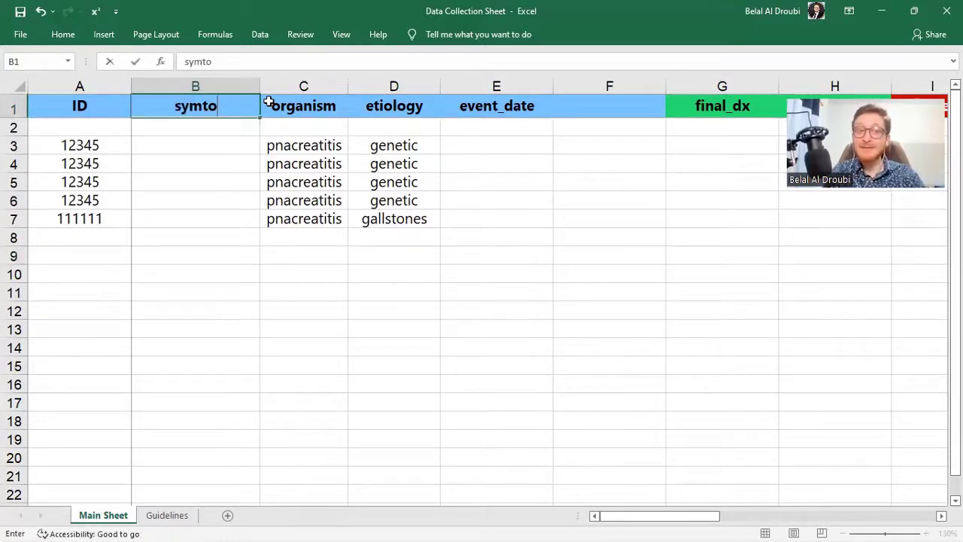
{"action": "key", "text": "BackSpace"}
{"action": "key", "text": "BackSpace"}
{"action": "key", "text": "BackSpace"}
{"action": "key", "text": "BackSpace"}
{"action": "key", "text": "BackSpace"}
{"action": "type", "text": "ab"}
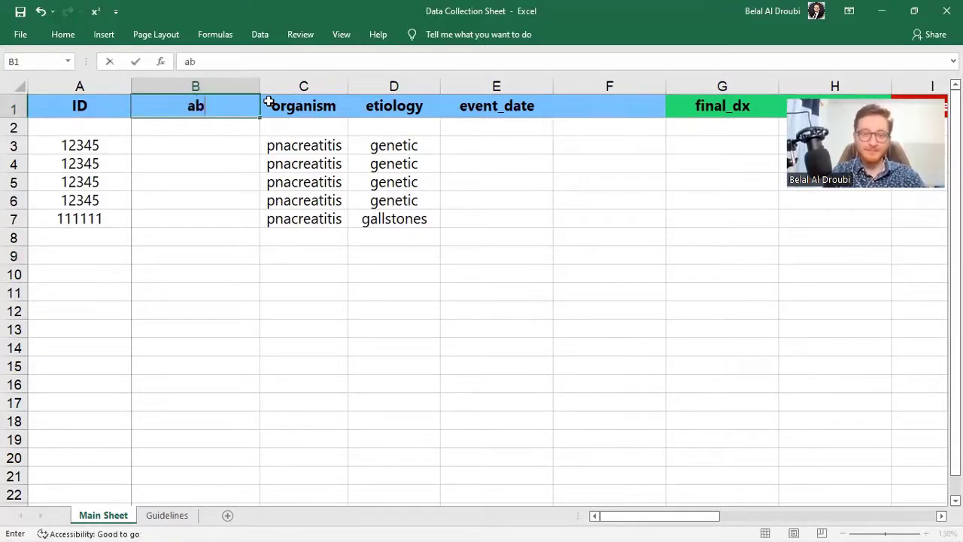
{"action": "type", "text": " pain"}
{"action": "key", "text": "Return"}
Fill the ab pain column in cells B3 to B7 with 1, 0, 1, 0 and 1
{"action": "key", "text": "Return"}
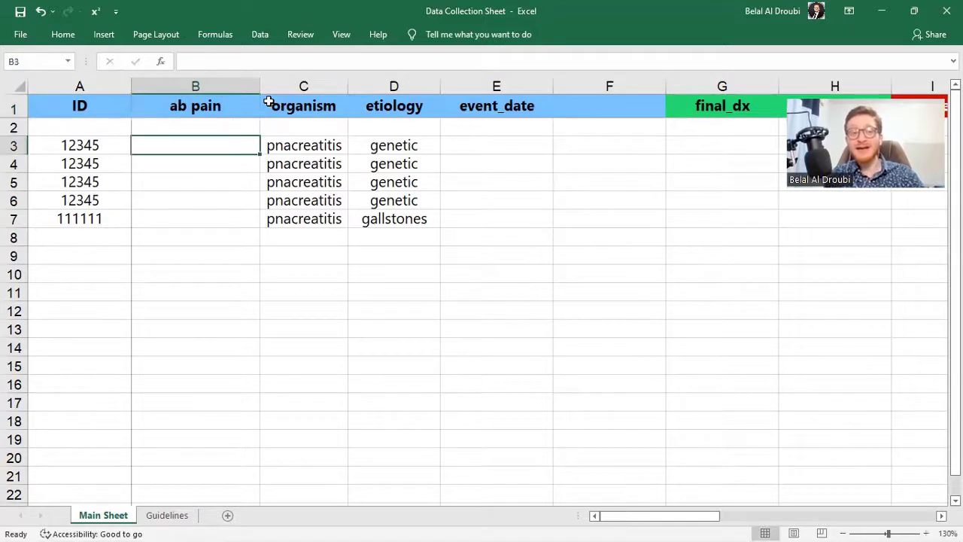
{"action": "type", "text": "1"}
{"action": "key", "text": "Return"}
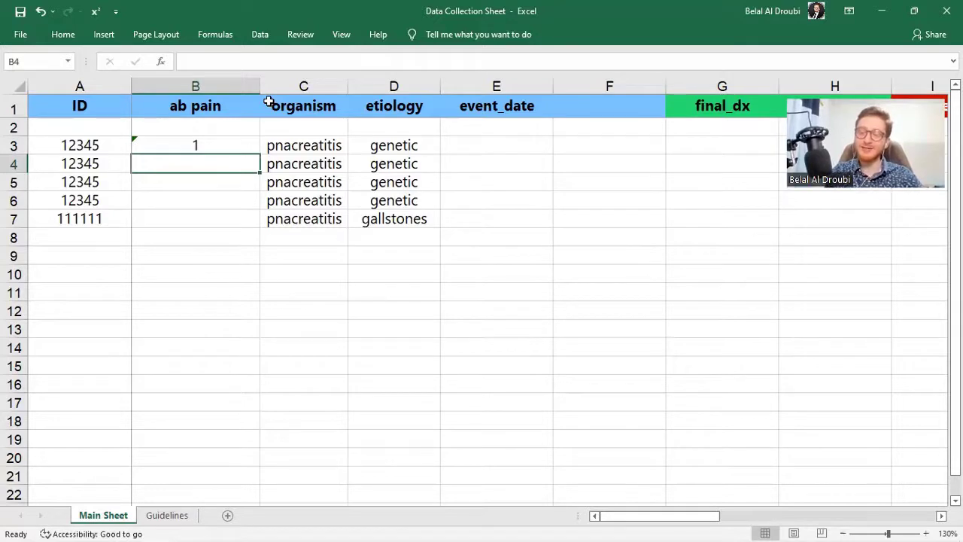
{"action": "type", "text": "0"}
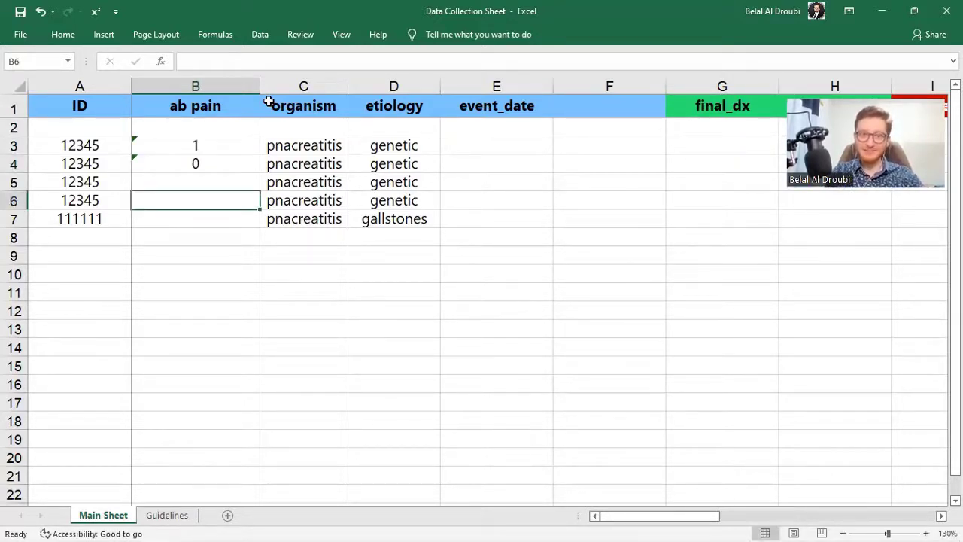
{"action": "type", "text": "0"}
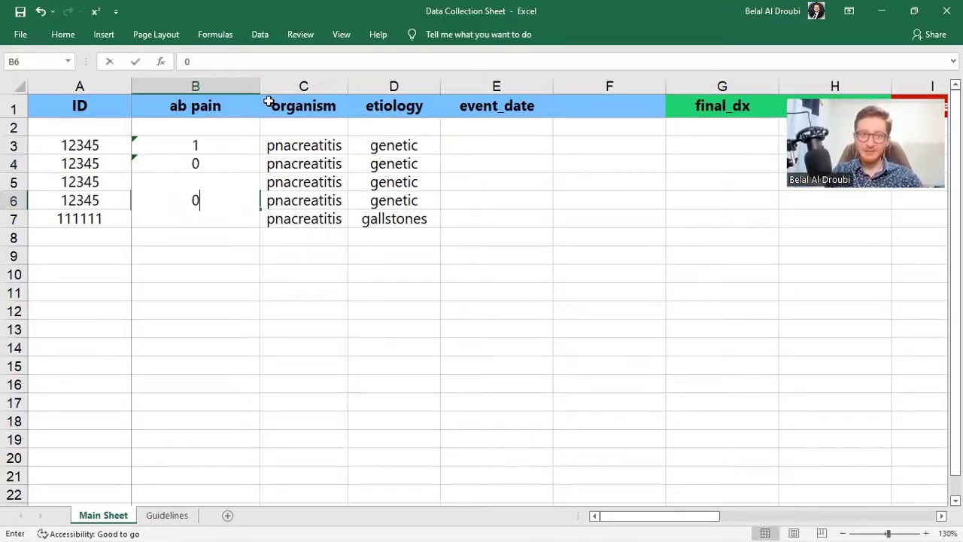
{"action": "type", "text": "1"}
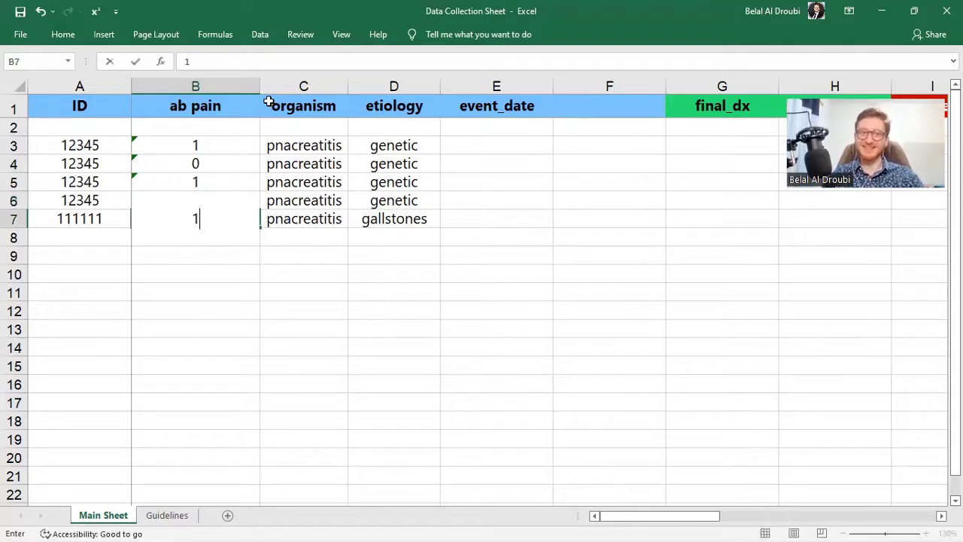
{"action": "key", "text": "Return"}
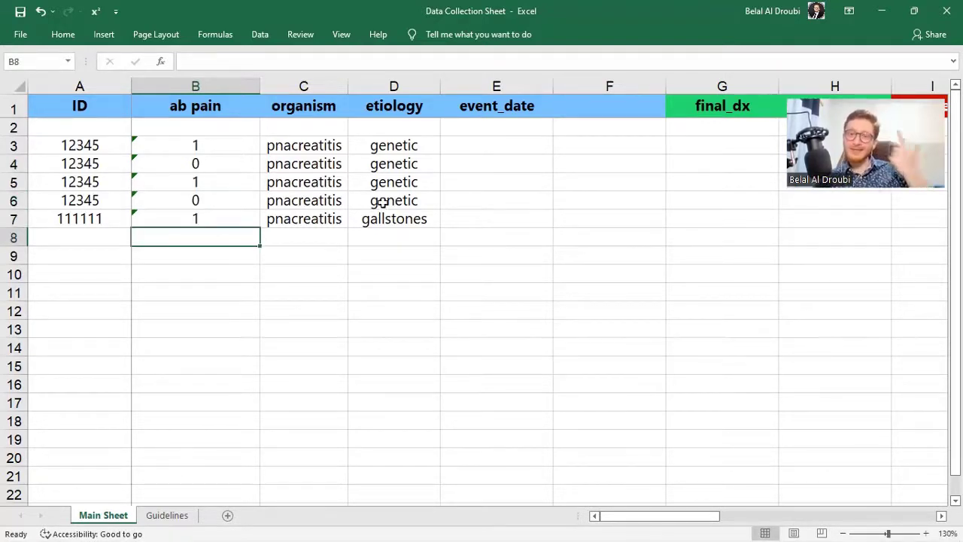
Examine the first patient's repeated records in rows 3 to 6 alongside the ab pain values in cells B3 to B7
{"action": "left_click_drag", "start_coordinate": [407, 148], "coordinate": [322, 226]}
{"action": "left_click", "coordinate": [56, 148]}
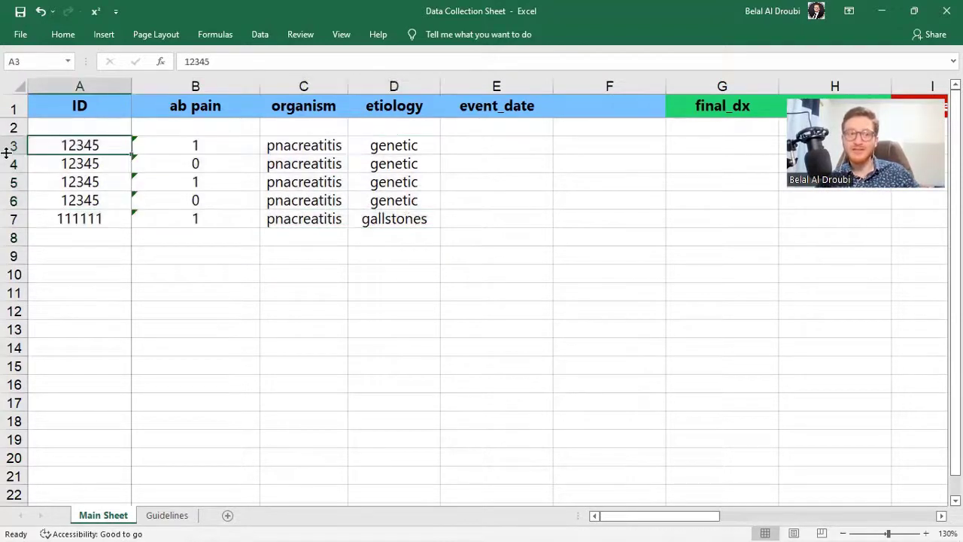
{"action": "left_click", "coordinate": [14, 183]}
{"action": "left_click", "coordinate": [14, 200]}
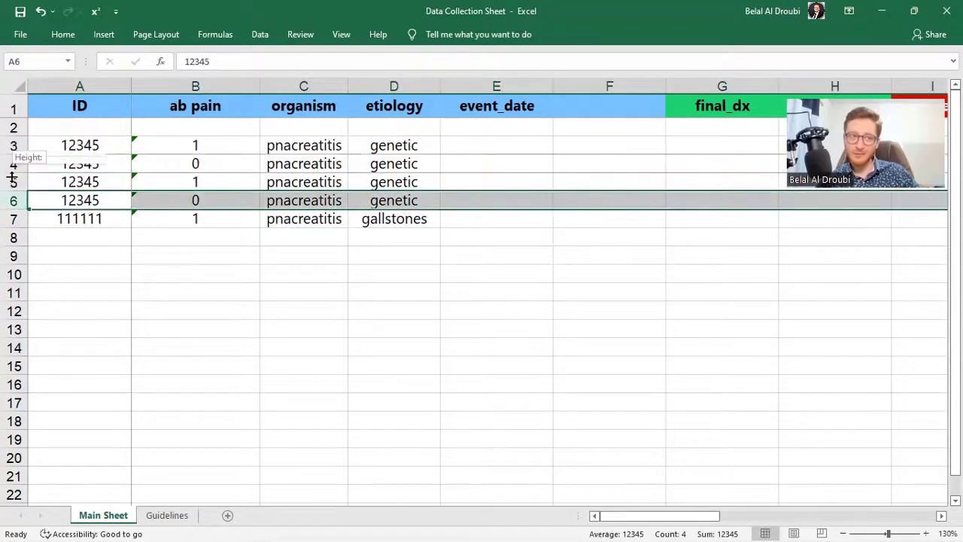
{"action": "left_click", "coordinate": [11, 163]}
{"action": "left_click", "coordinate": [13, 145]}
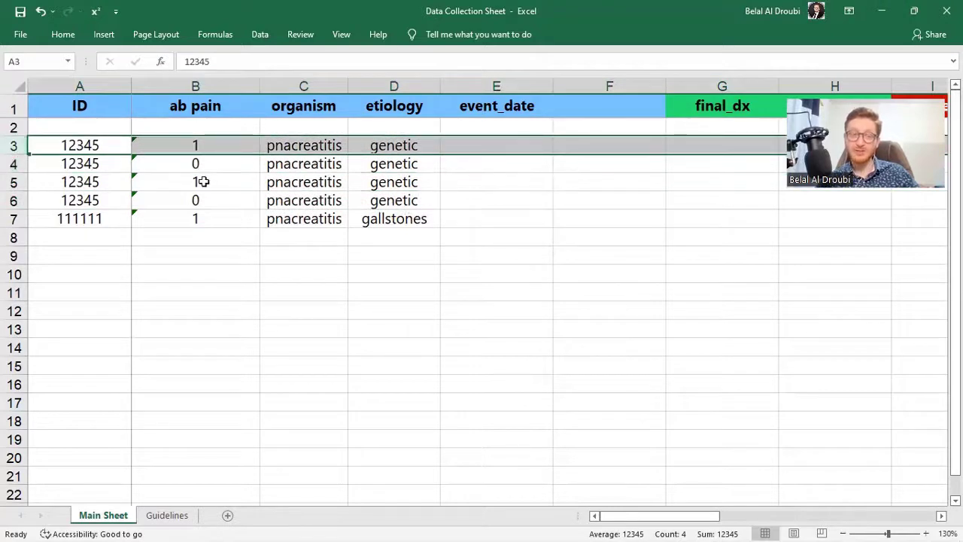
{"action": "left_click", "coordinate": [414, 144], "text": "shift"}
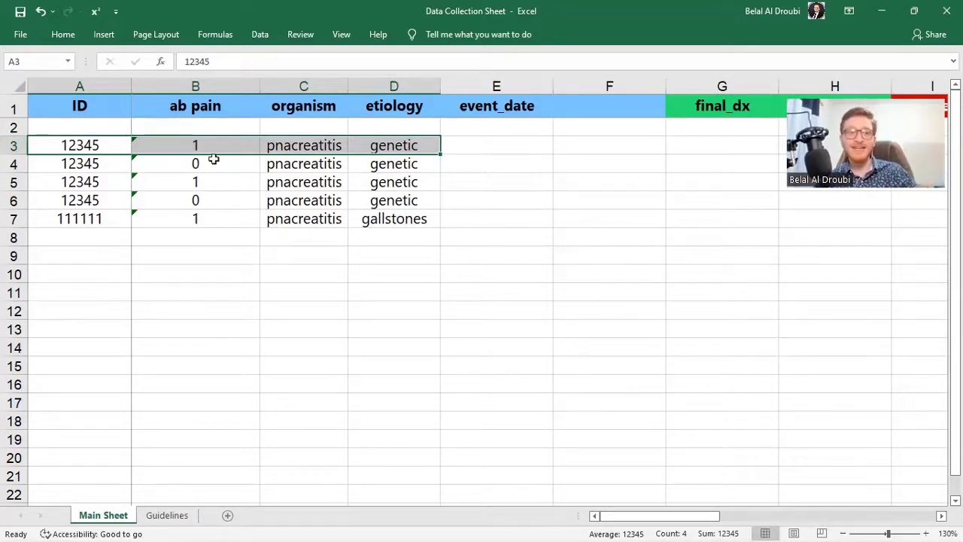
{"action": "left_click", "coordinate": [208, 146]}
{"action": "left_click", "coordinate": [206, 220], "text": "shift"}
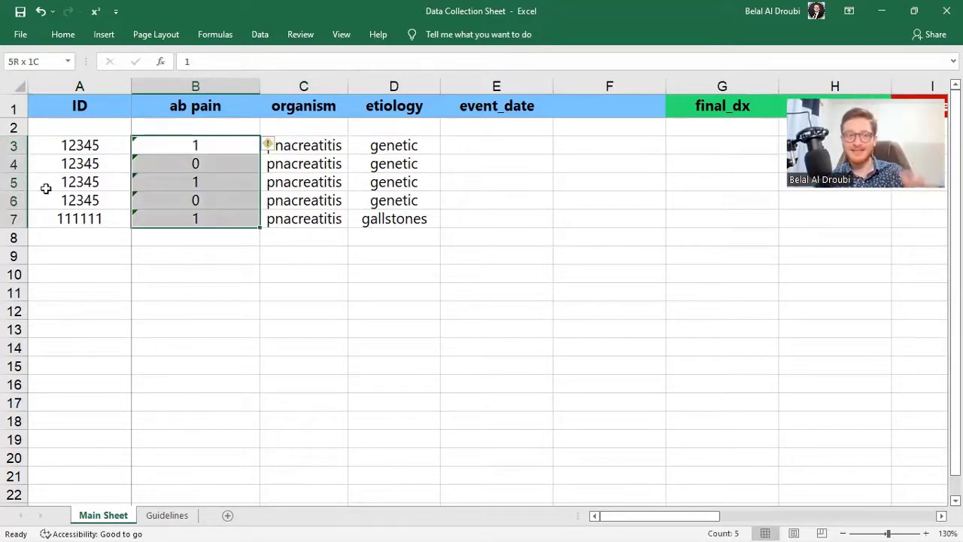
{"action": "left_click_drag", "start_coordinate": [18, 201], "coordinate": [15, 166]}
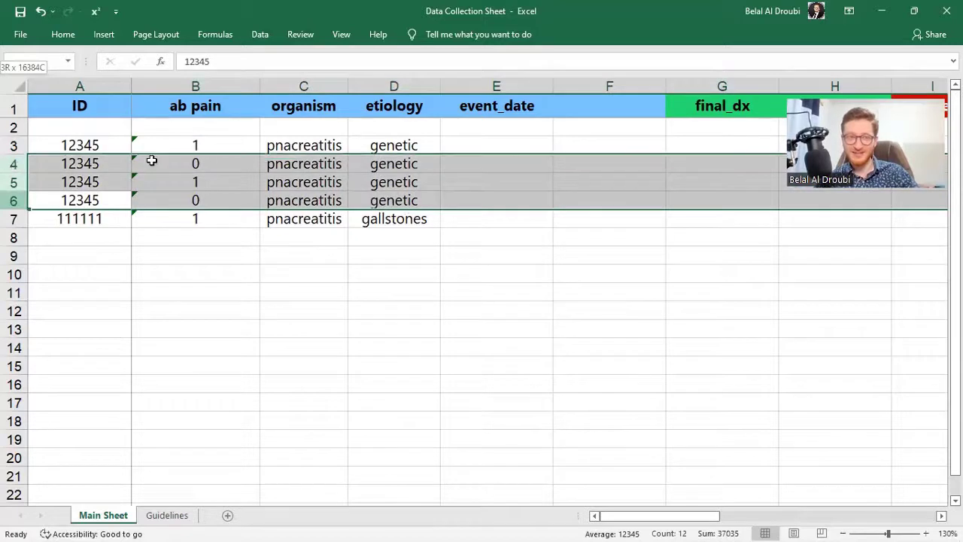
{"action": "key", "text": "ctrl+Home"}
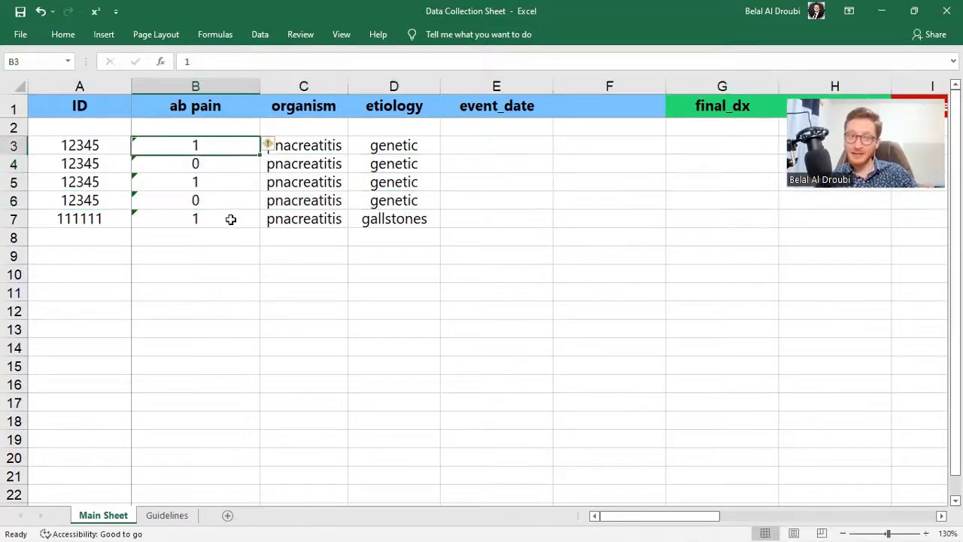
{"action": "left_click", "coordinate": [216, 252]}
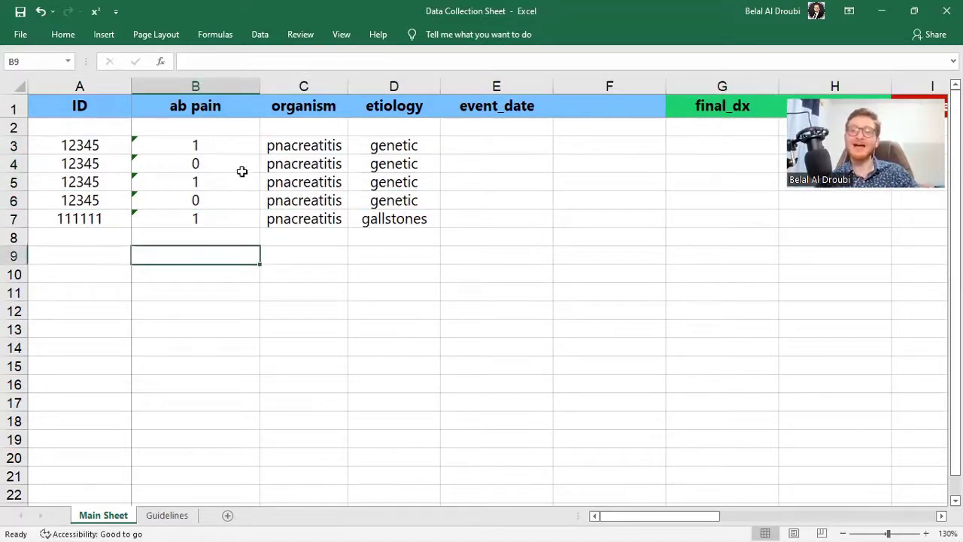
Move the records in rows 3 to 7 up so that they start in row 2, directly below the headers
{"action": "left_click_drag", "start_coordinate": [13, 218], "coordinate": [16, 144]}
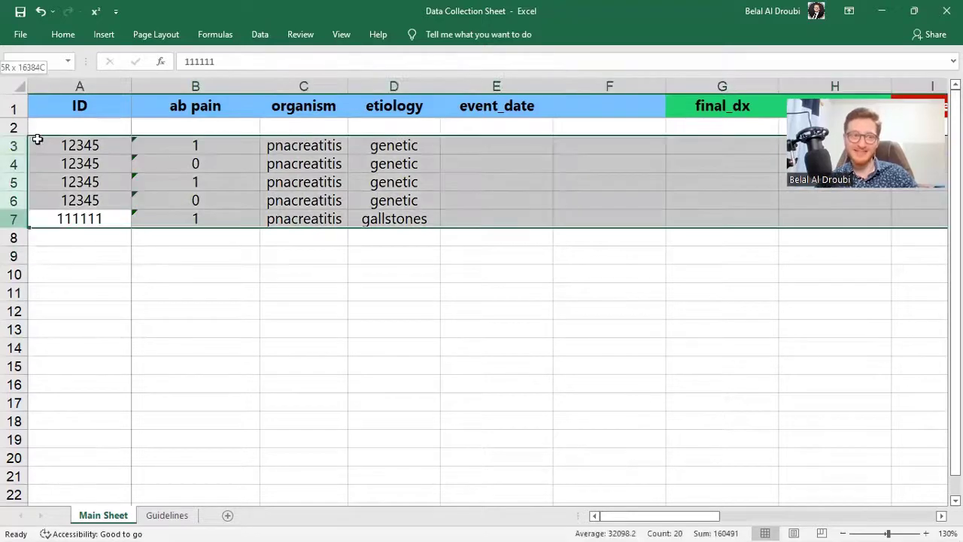
{"action": "key", "text": "ctrl+x"}
{"action": "left_click", "coordinate": [79, 126]}
{"action": "key", "text": "Return"}
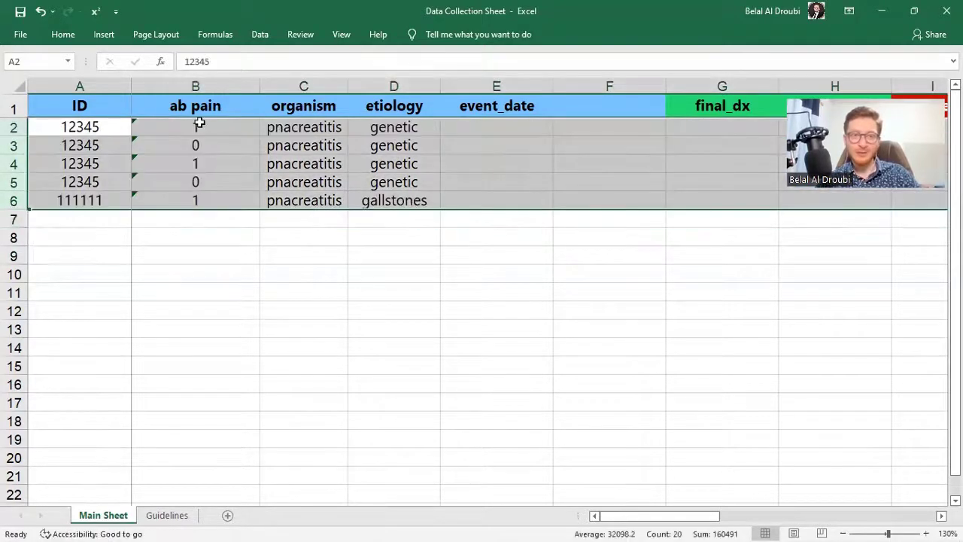
Enter the ab pain proportion 3/5 in cell B8, and highlight the repeated records in cells A3 to D5
{"action": "left_click_drag", "start_coordinate": [198, 125], "coordinate": [209, 204]}
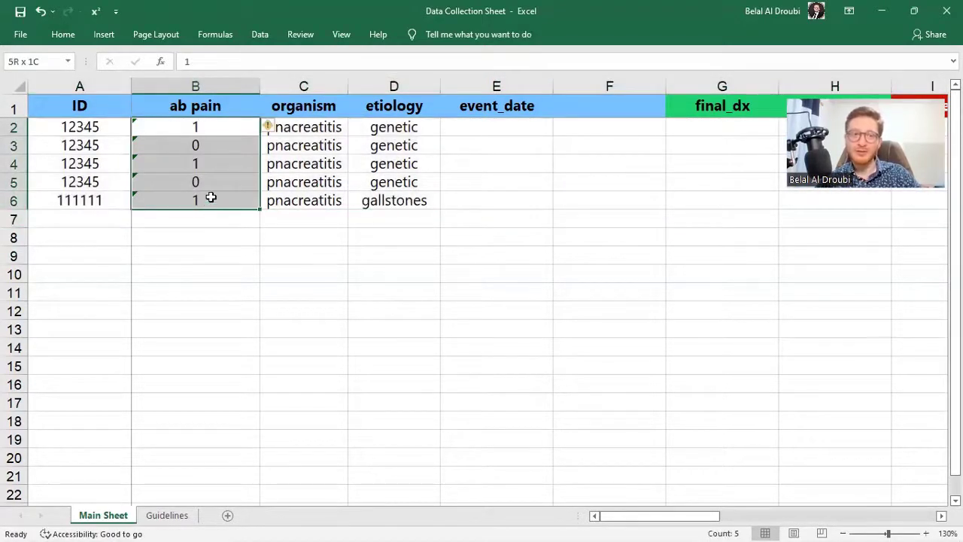
{"action": "left_click", "coordinate": [198, 164]}
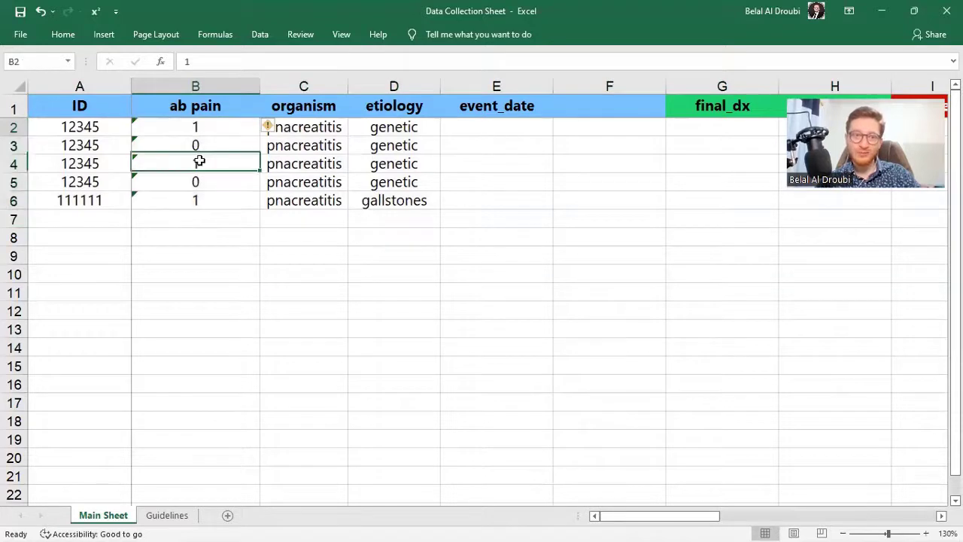
{"action": "left_click", "coordinate": [218, 235]}
{"action": "type", "text": "3/5"}
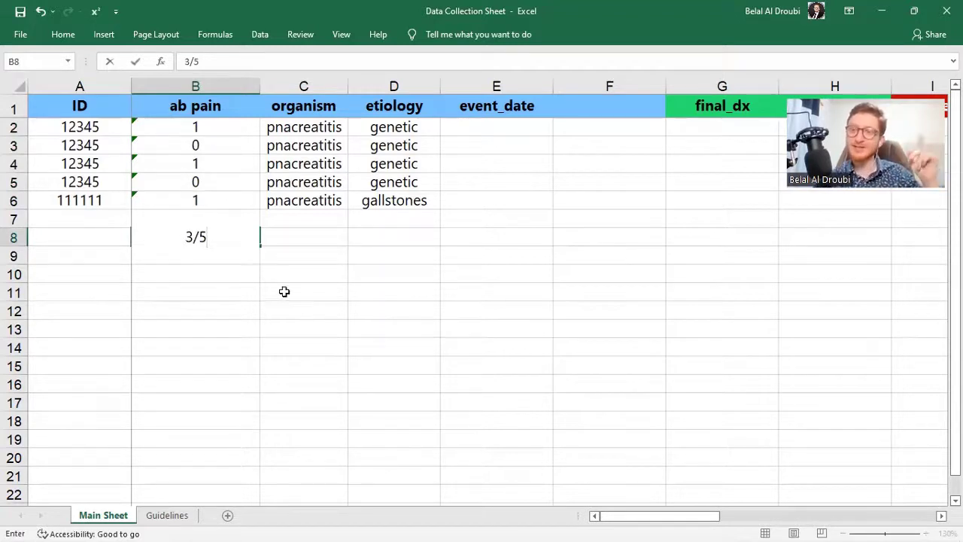
{"action": "key", "text": "Return"}
{"action": "key", "text": "Return"}
{"action": "key", "text": "Return"}
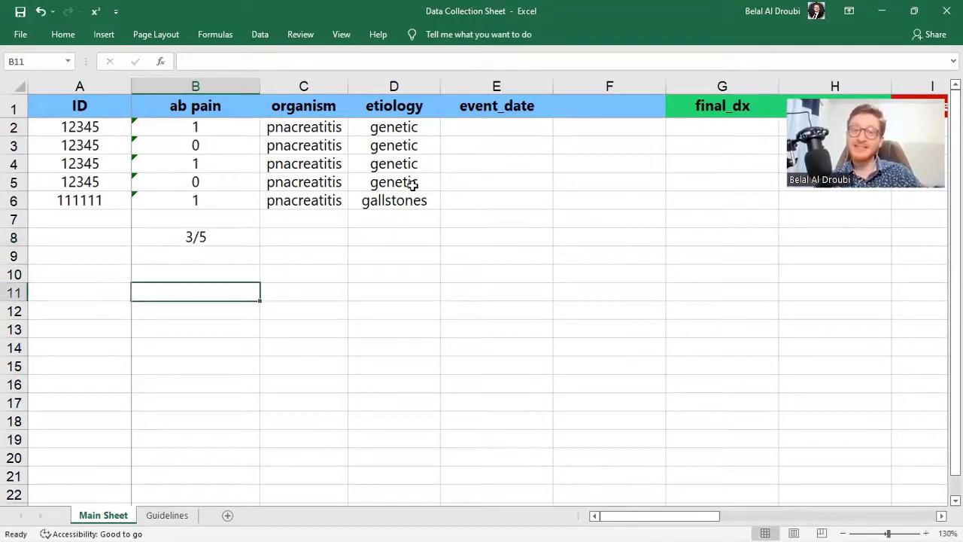
{"action": "left_click_drag", "start_coordinate": [128, 157], "coordinate": [122, 149]}
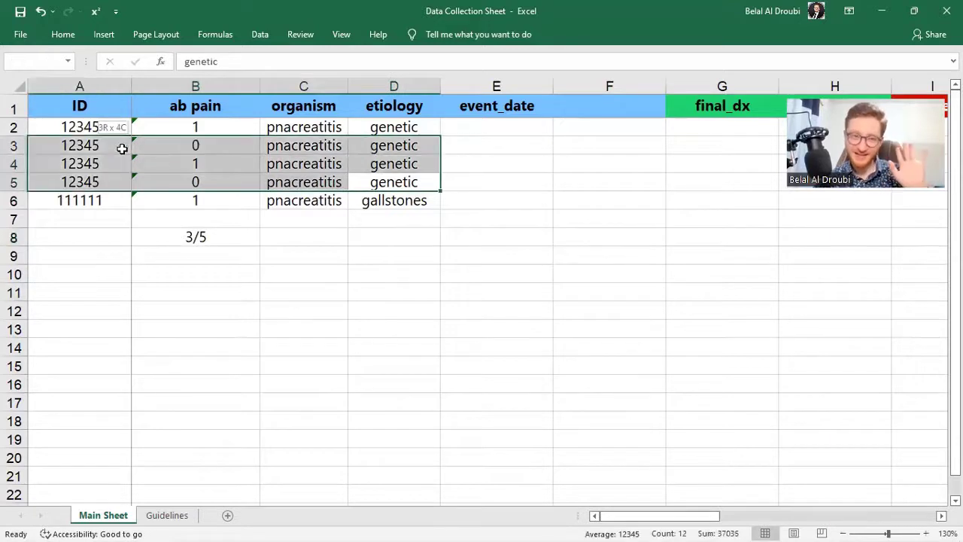
{"action": "left_click", "coordinate": [206, 269]}
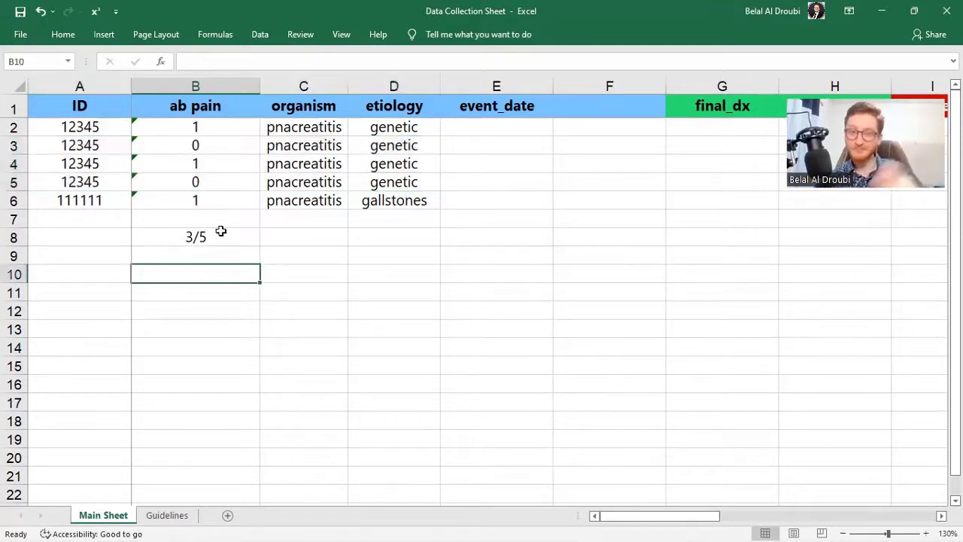
Undo the 3/5 entry in cell B8, and examine the organism and etiology columns of the patient records
{"action": "key", "text": "ctrl+z"}
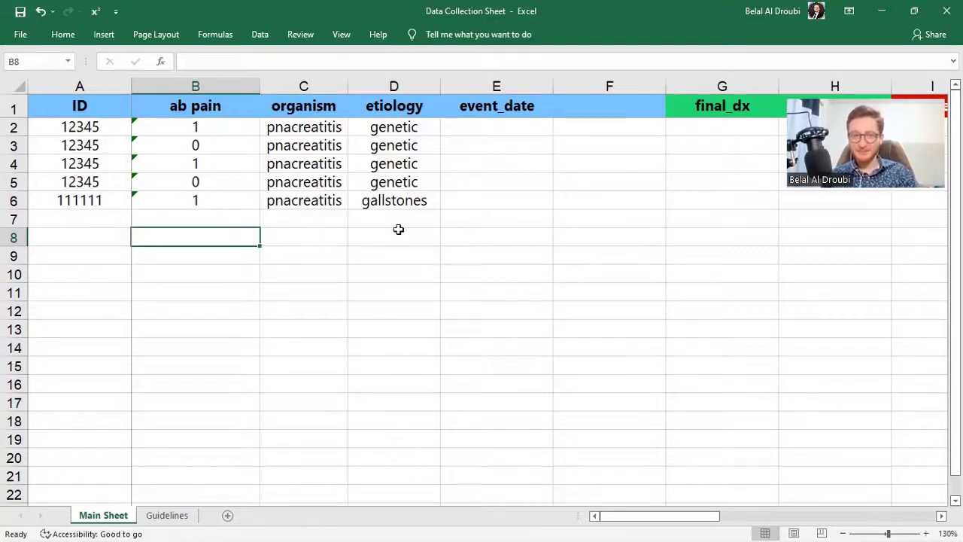
{"action": "left_click", "coordinate": [349, 193]}
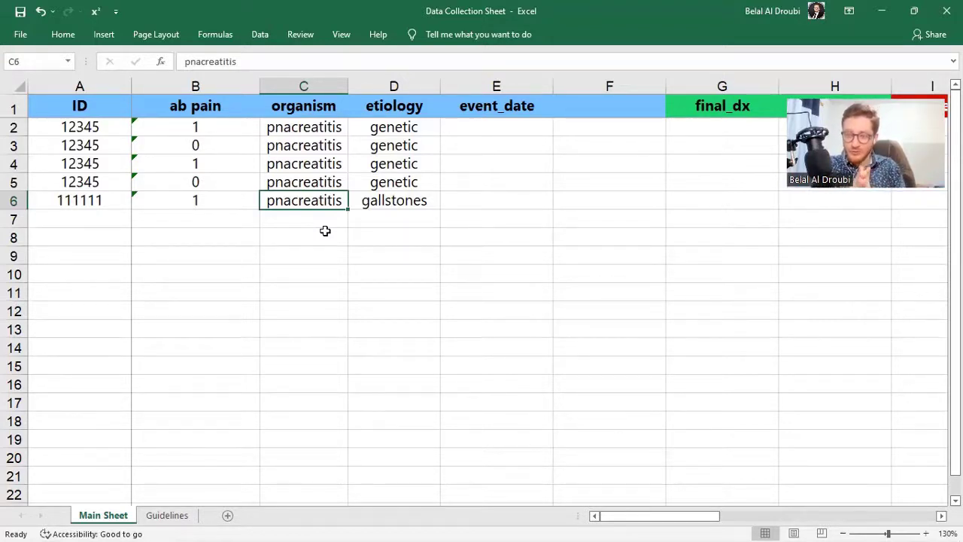
{"action": "key", "text": "Up"}
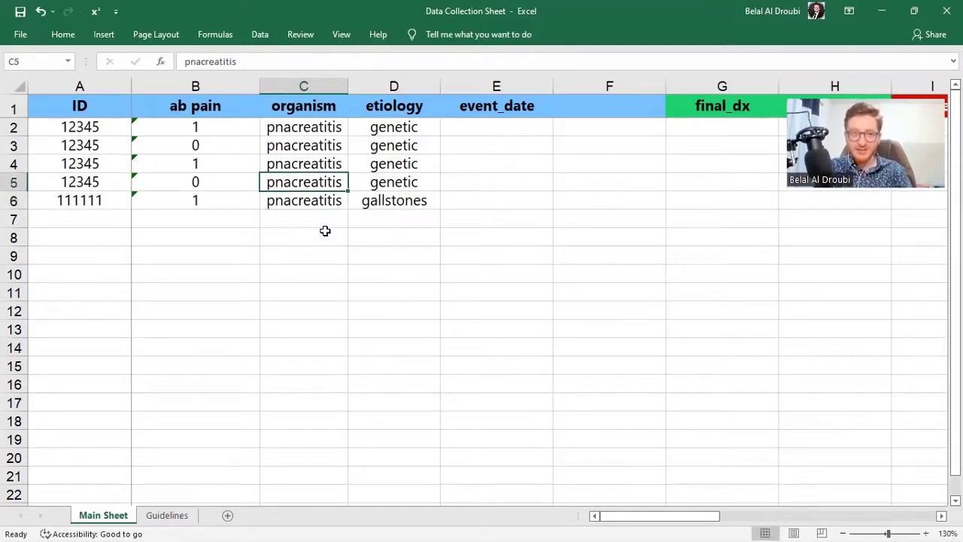
{"action": "key", "text": "Up"}
{"action": "key", "text": "Up"}
{"action": "key", "text": "Up"}
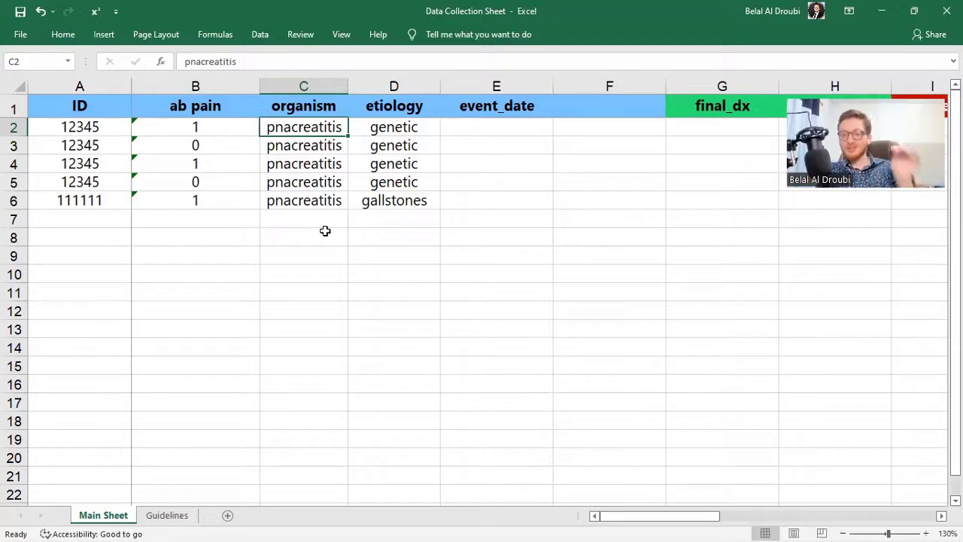
{"action": "key", "text": "Up"}
{"action": "key", "text": "Right"}
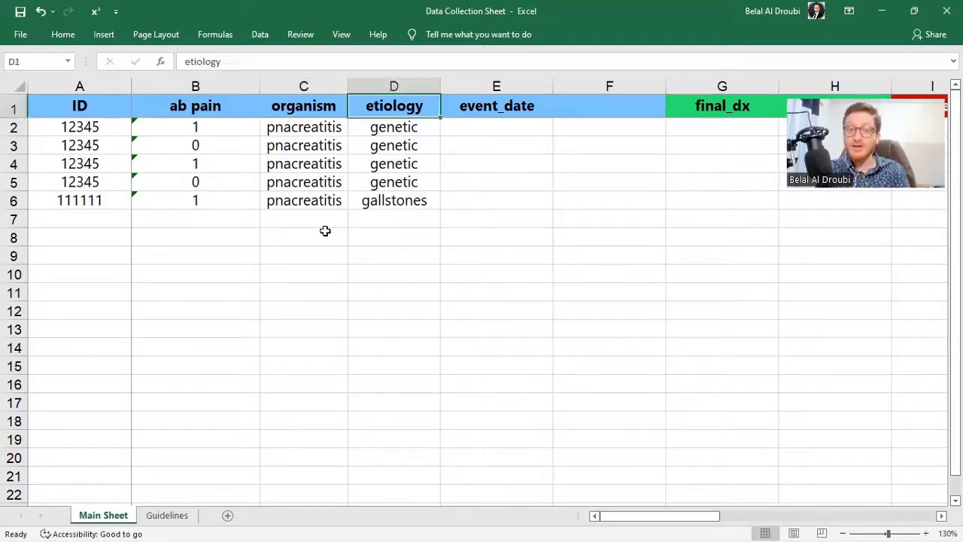
{"action": "key", "text": "Down"}
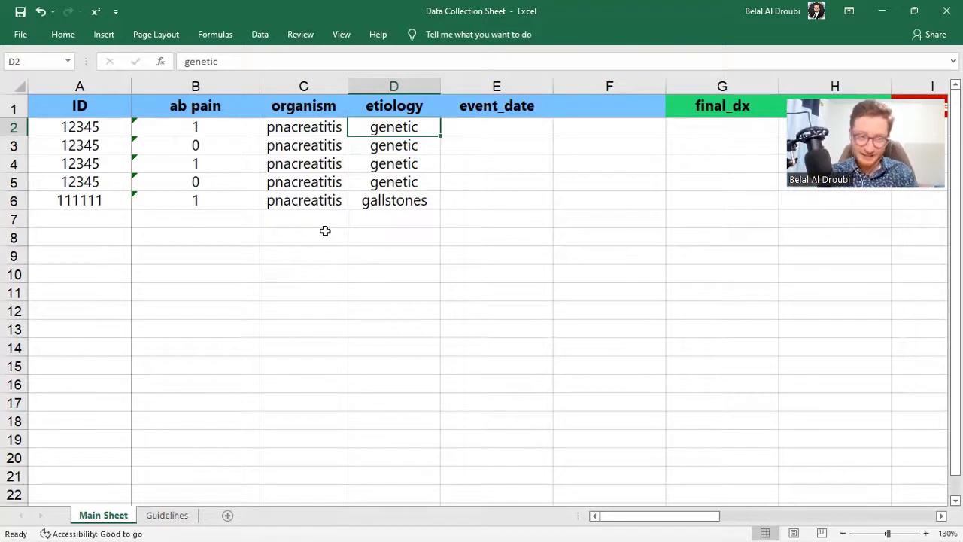
Enter strep as the organism in cells C2 and C3 for the first patient's first two records
{"action": "key", "text": "Left"}
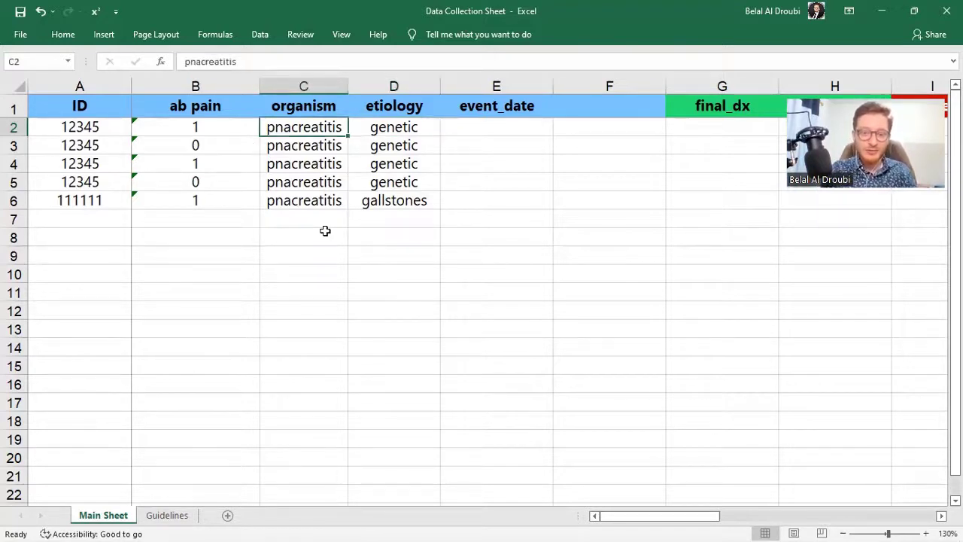
{"action": "type", "text": "ste"}
{"action": "key", "text": "BackSpace"}
{"action": "type", "text": "re"}
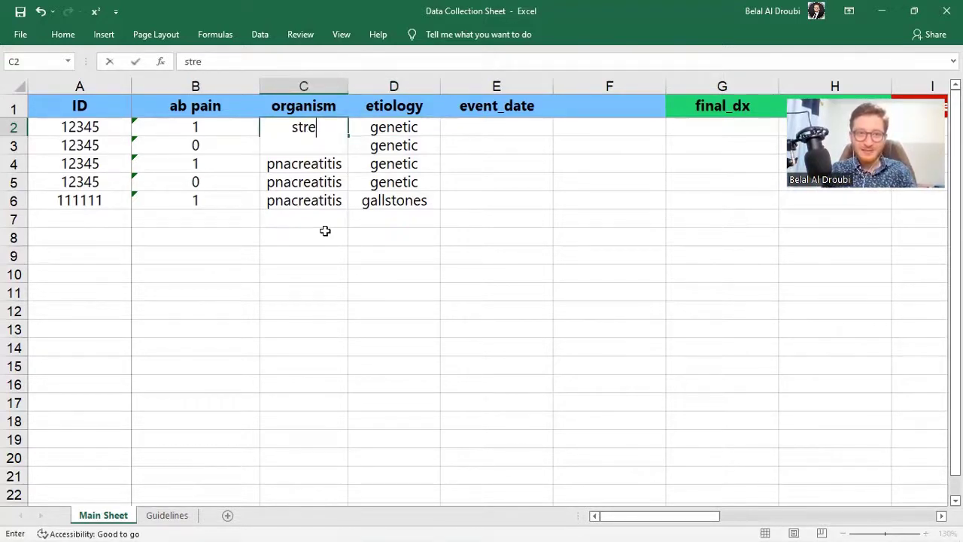
{"action": "type", "text": "p"}
{"action": "key", "text": "Return"}
{"action": "type", "text": "step"}
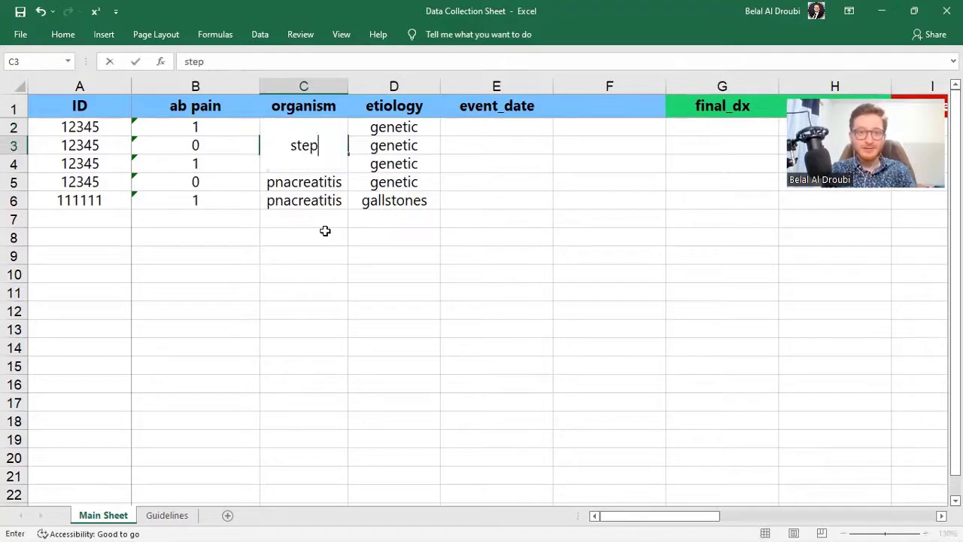
{"action": "key", "text": "BackSpace"}
{"action": "key", "text": "BackSpace"}
{"action": "type", "text": "rep"}
{"action": "key", "text": "Return"}
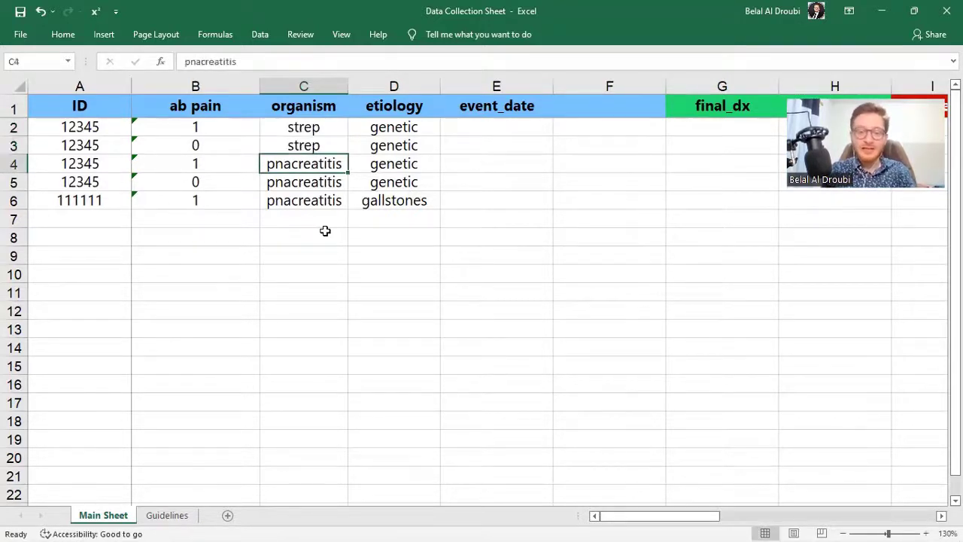
Enter e coli as the organism in cells C4 and C5 for the first patient's last two records
{"action": "type", "text": "e co"}
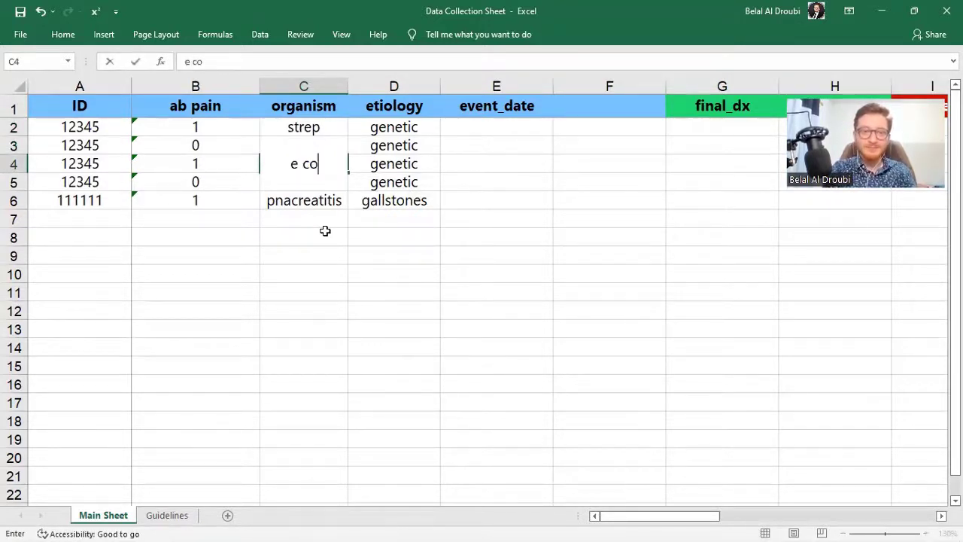
{"action": "type", "text": "li"}
{"action": "key", "text": "Return"}
{"action": "type", "text": "eo"}
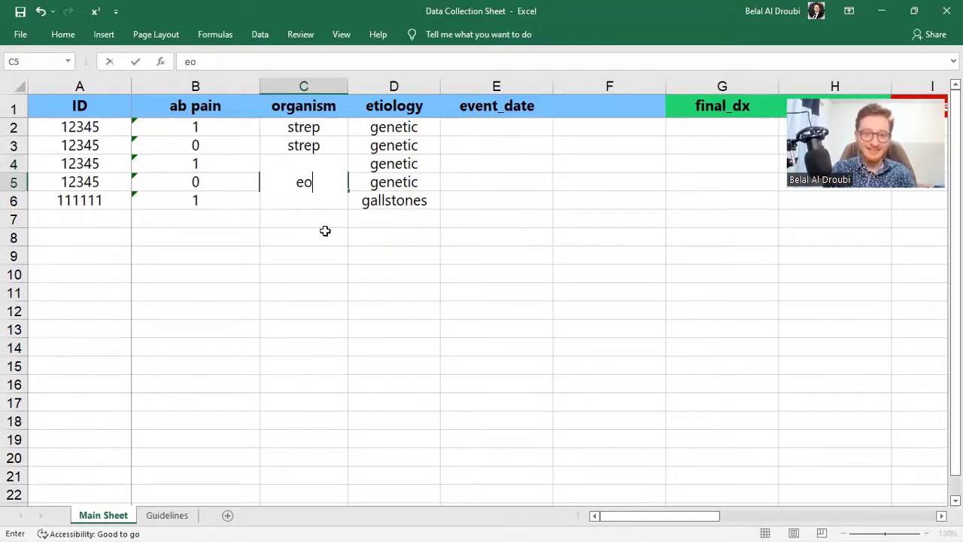
{"action": "key", "text": "BackSpace"}
{"action": "type", "text": "coli"}
{"action": "key", "text": "Return"}
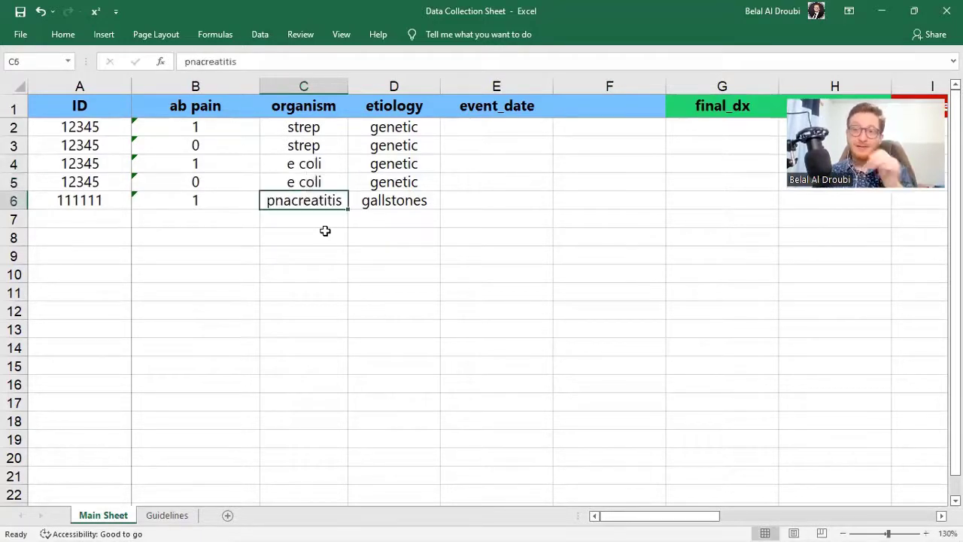
Clear the contents of rows 3 and 5, which repeat the strep and e coli records
{"action": "left_click", "coordinate": [14, 145]}
{"action": "left_click", "coordinate": [14, 183], "text": "ctrl"}
{"action": "key", "text": "Delete"}
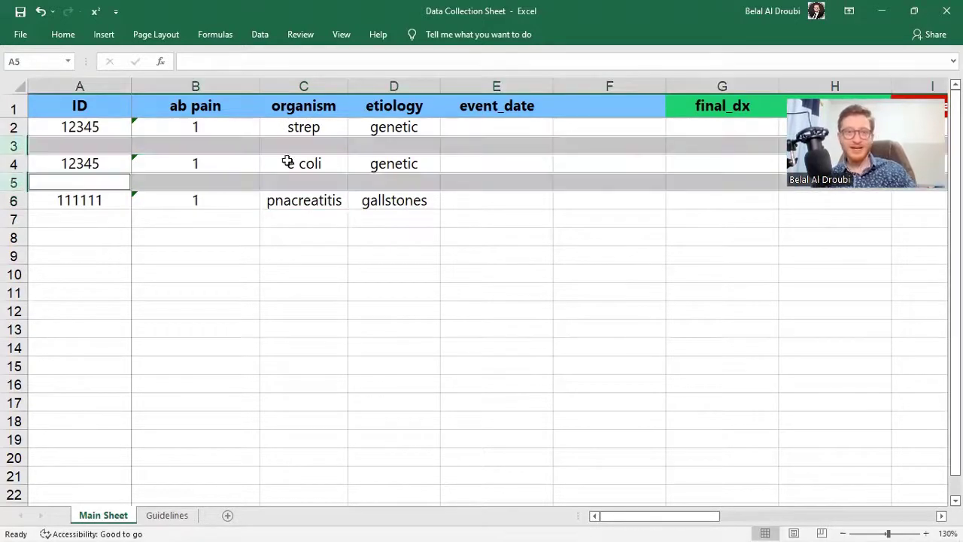
Compare the remaining strep and e coli records in rows 2 and 4 with the emptied rows 3 and 5
{"action": "left_click", "coordinate": [383, 167]}
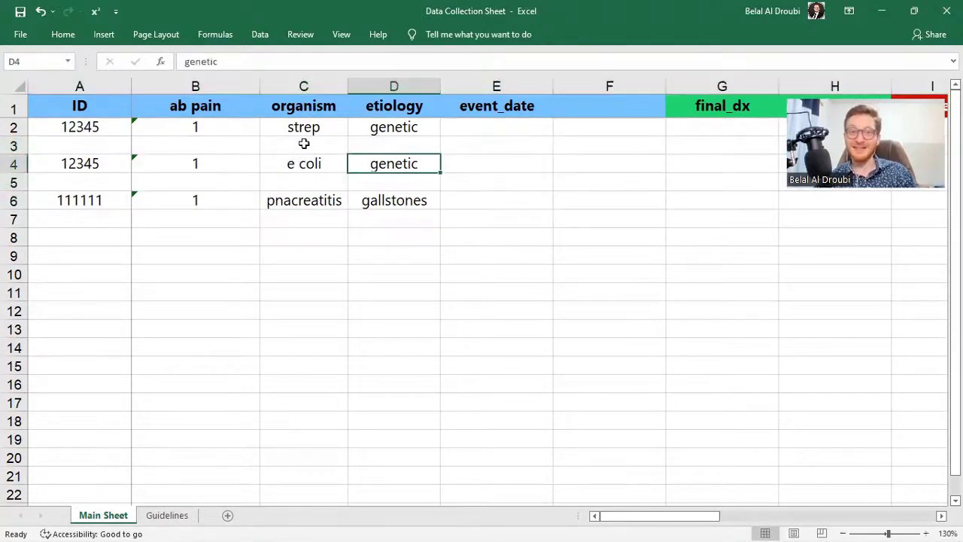
{"action": "left_click", "coordinate": [313, 163]}
{"action": "key", "text": "Right"}
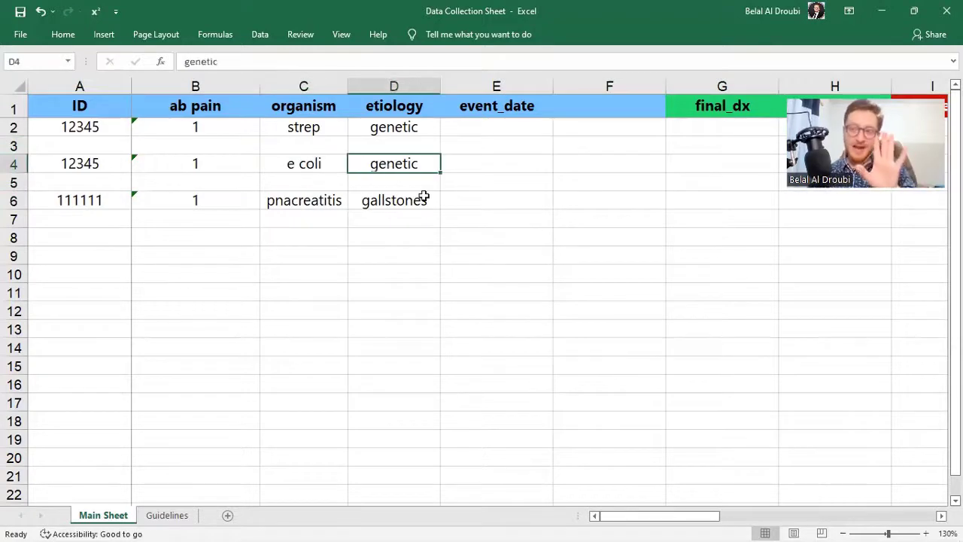
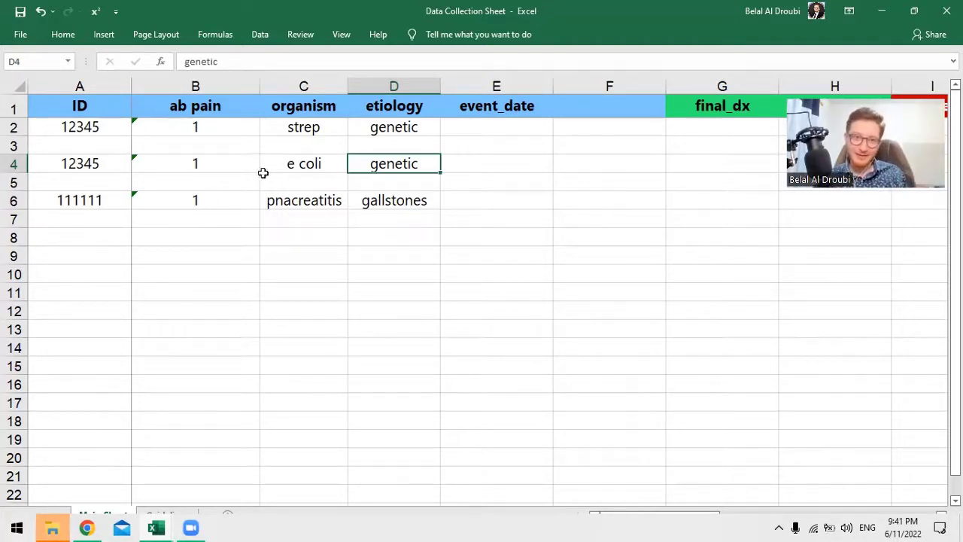
{"action": "left_click", "coordinate": [299, 130]}
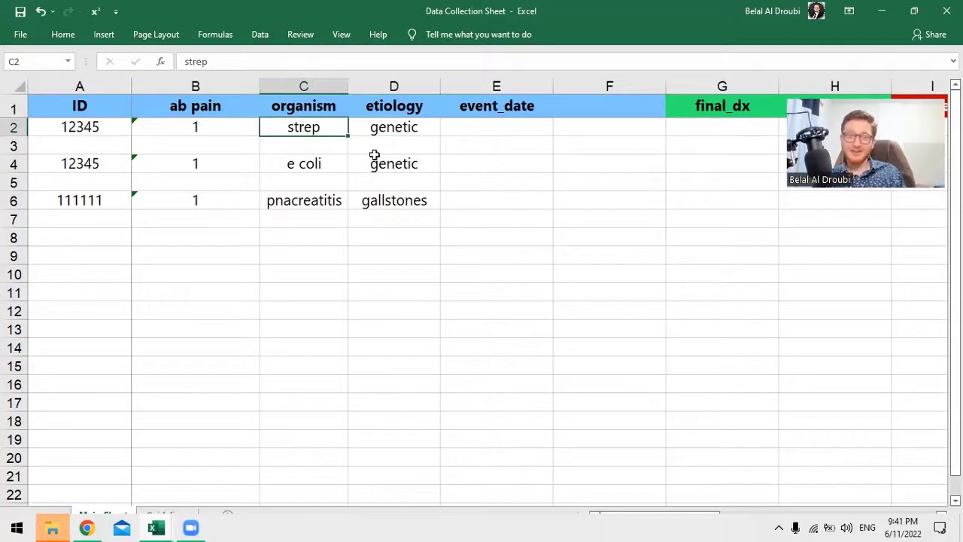
{"action": "left_click_drag", "start_coordinate": [374, 146], "coordinate": [33, 146]}
{"action": "left_click_drag", "start_coordinate": [33, 182], "coordinate": [414, 189]}
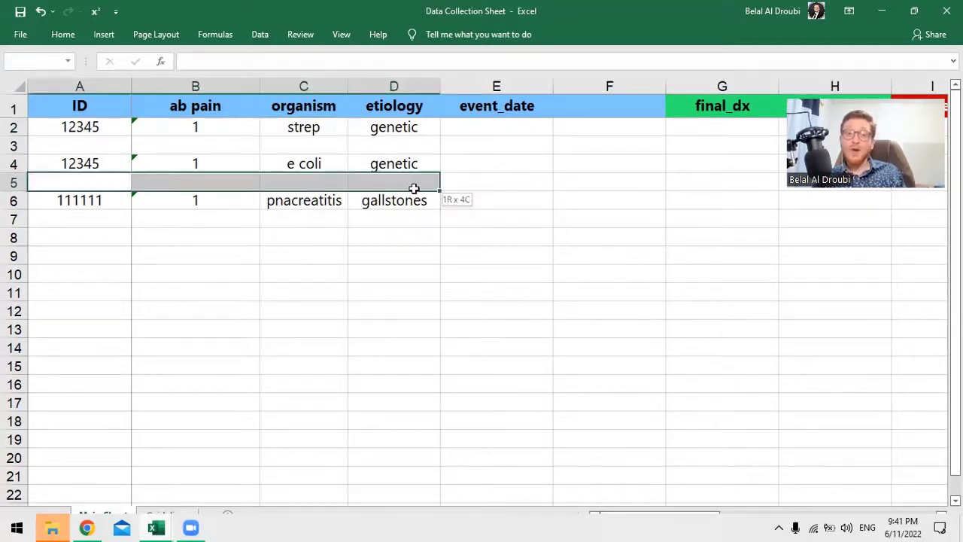
{"action": "left_click", "coordinate": [313, 129]}
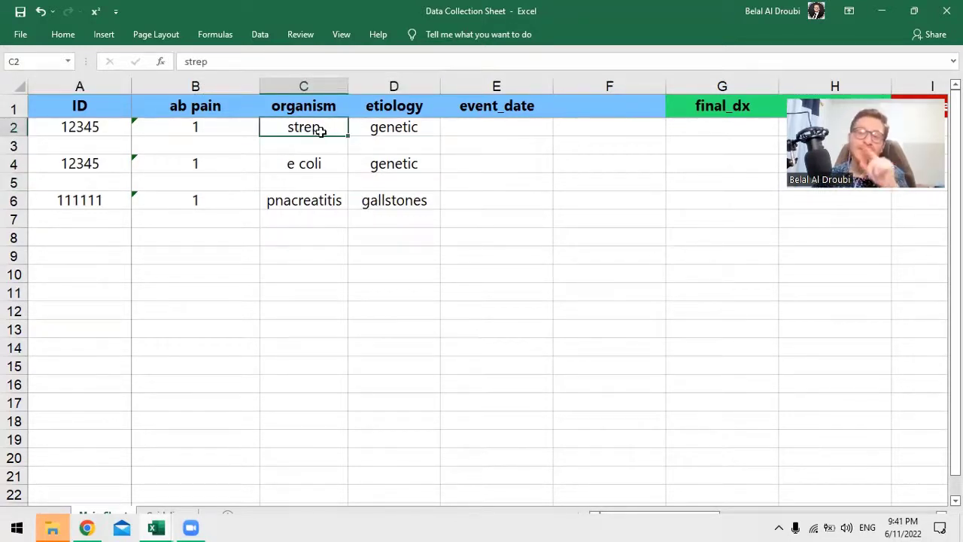
Rename the ab pain header in cell B1 as location
{"action": "key", "text": "Left"}
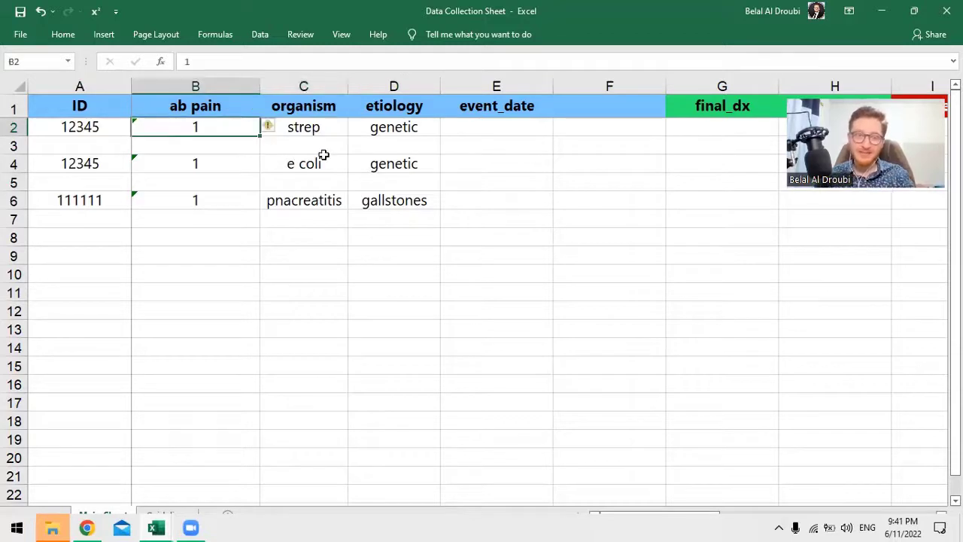
{"action": "key", "text": "Up"}
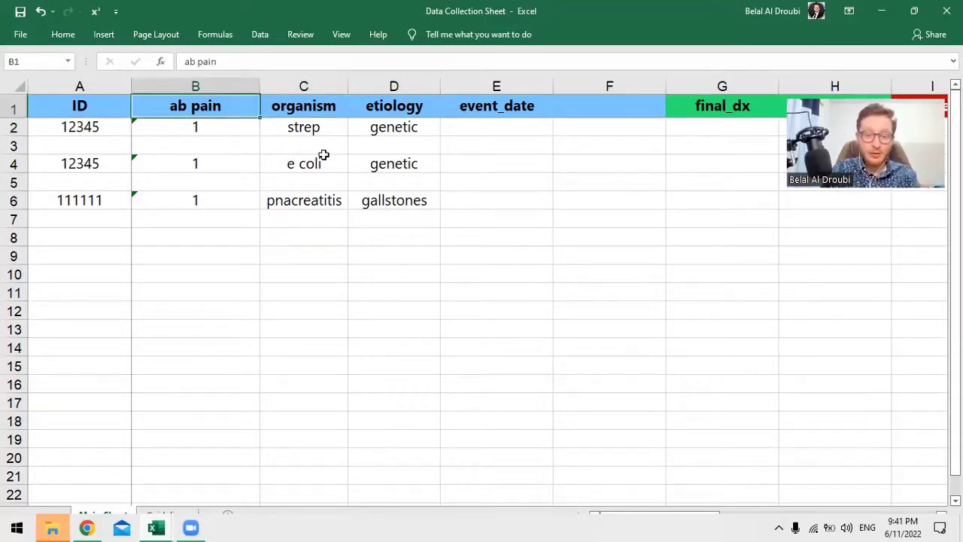
{"action": "type", "text": "location"}
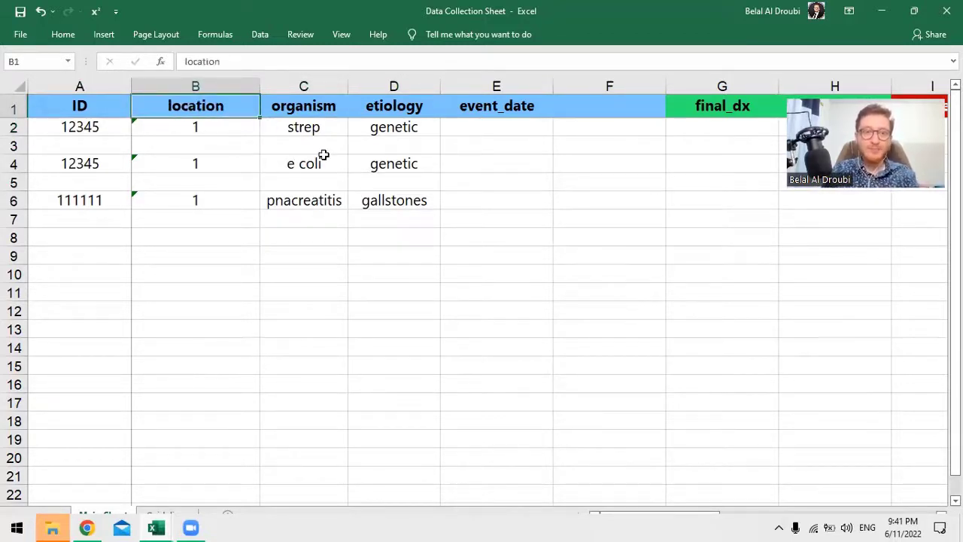
{"action": "key", "text": "Return"}
Enter rs as the location of the strep record in B2 and urinary for the e coli record in B4
{"action": "type", "text": "re"}
{"action": "key", "text": "BackSpace"}
{"action": "type", "text": "s"}
{"action": "key", "text": "Return"}
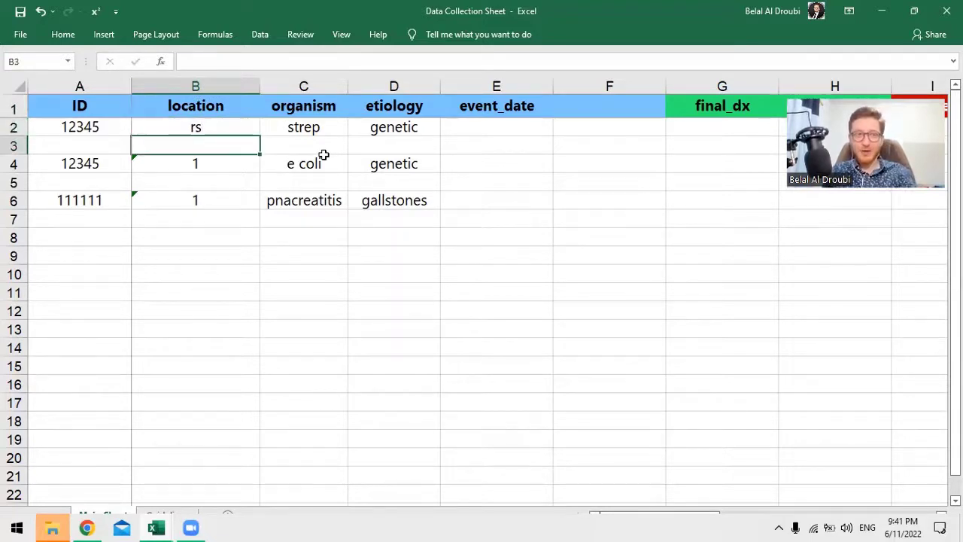
{"action": "key", "text": "Up"}
{"action": "key", "text": "Down"}
{"action": "key", "text": "Down"}
{"action": "type", "text": "urinary"}
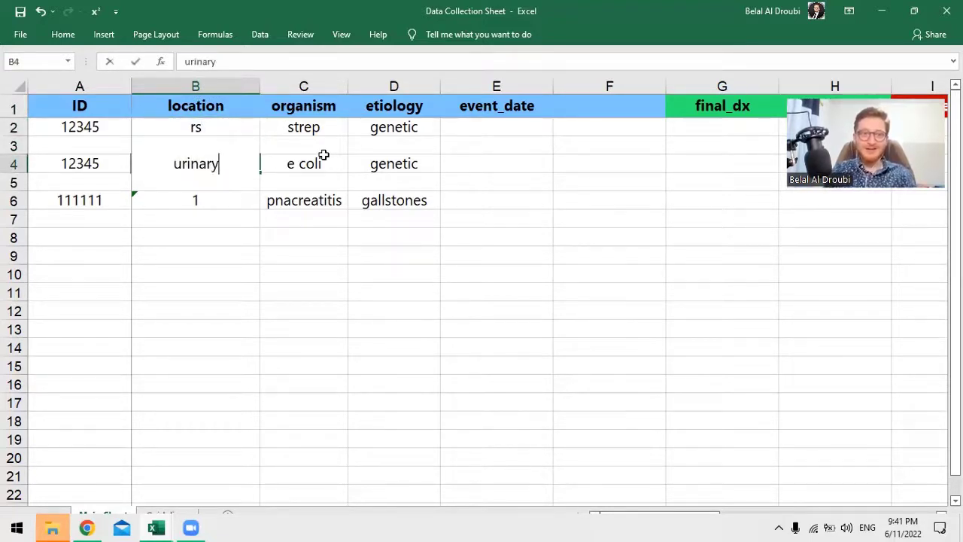
{"action": "key", "text": "Up"}
Review the organisms in cells C2 and C4, and highlight the records in cells A2 to D6
{"action": "key", "text": "Up"}
{"action": "key", "text": "Right"}
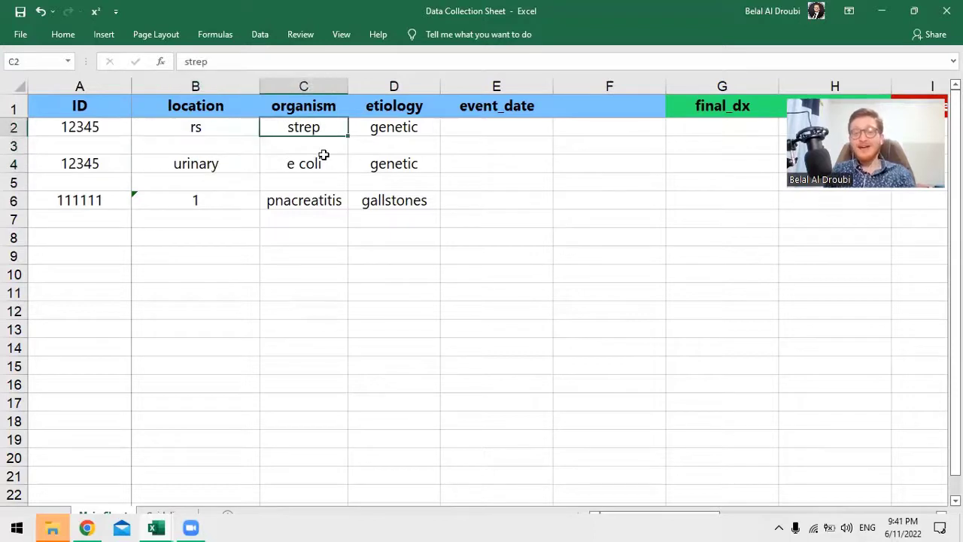
{"action": "key", "text": "Down"}
{"action": "key", "text": "Down"}
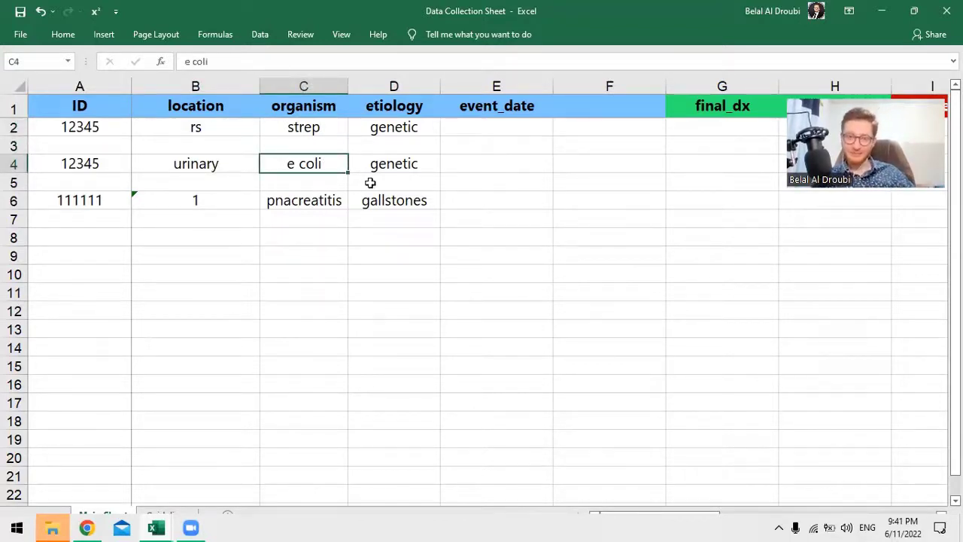
{"action": "left_click_drag", "start_coordinate": [387, 201], "coordinate": [410, 199]}
{"action": "left_click", "coordinate": [75, 131]}
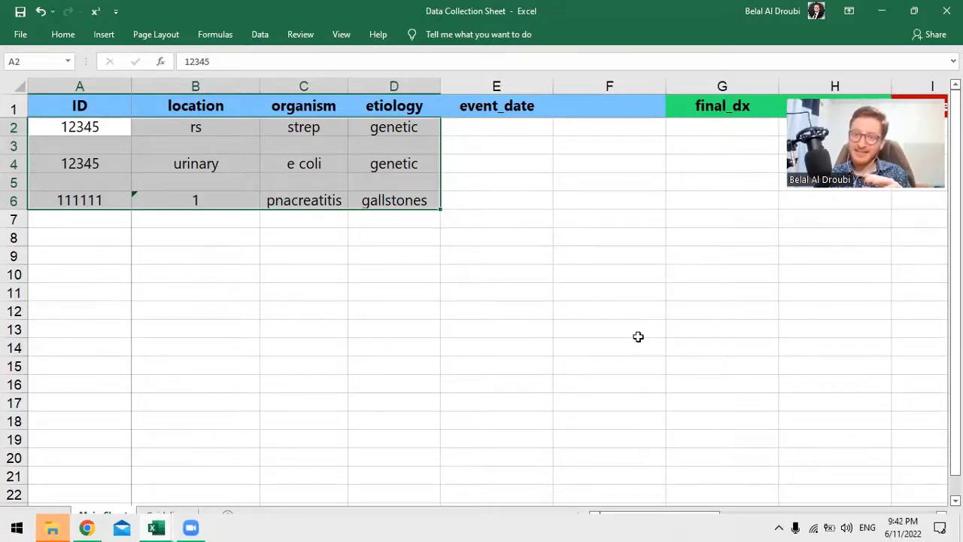
Clear all the sample records below the header row
{"action": "left_click", "coordinate": [690, 332]}
{"action": "left_click_drag", "start_coordinate": [689, 331], "coordinate": [23, 128]}
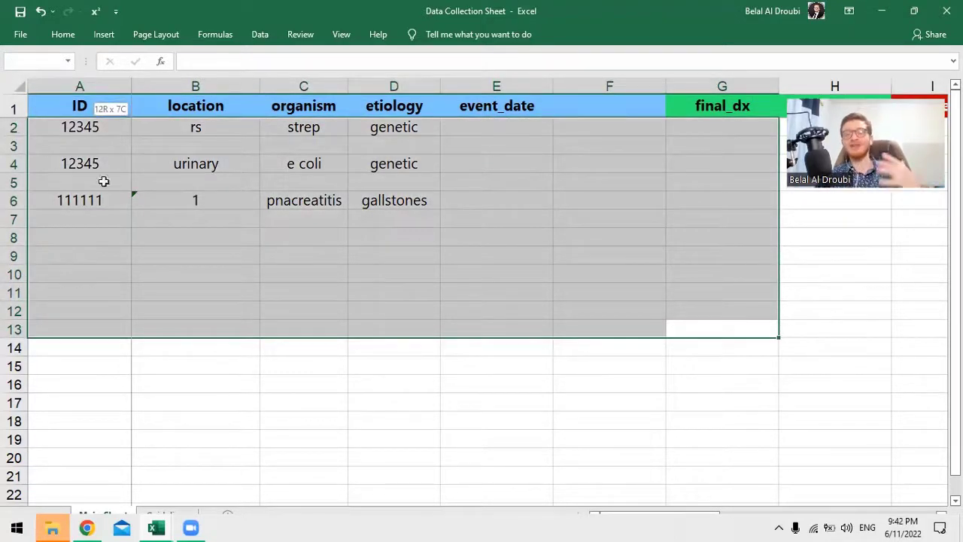
{"action": "left_click", "coordinate": [595, 110]}
{"action": "left_click_drag", "start_coordinate": [602, 127], "coordinate": [43, 249]}
{"action": "key", "text": "Delete"}
{"action": "left_click", "coordinate": [250, 351]}
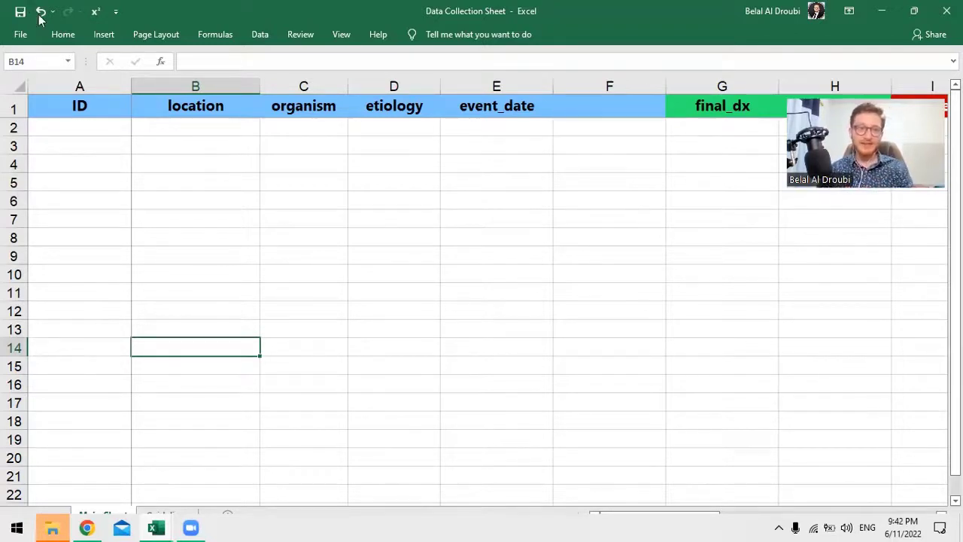
Enter the patient's ID in cell A2 and strep as the organism in cell C2
{"action": "left_click", "coordinate": [96, 124]}
{"action": "type", "text": "12345"}
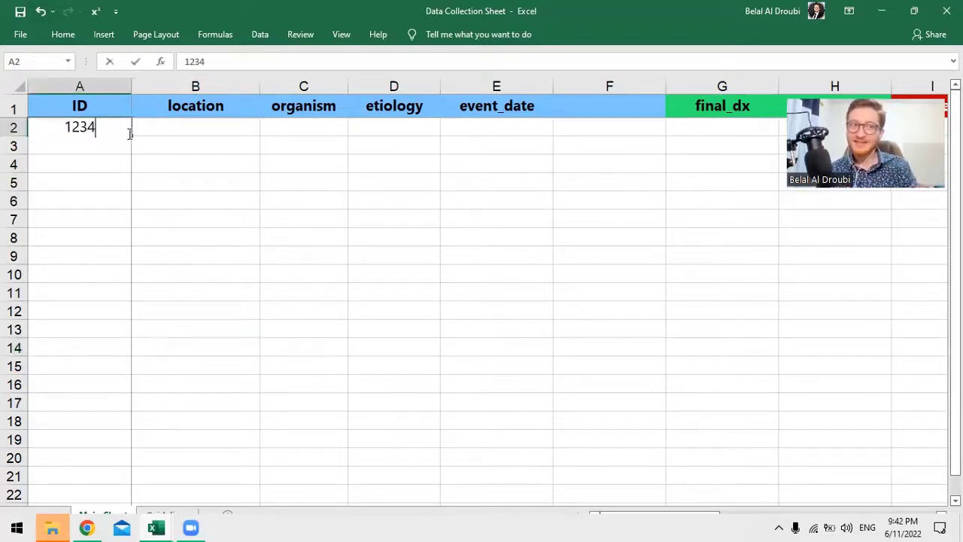
{"action": "left_click", "coordinate": [337, 126]}
{"action": "type", "text": "strep"}
{"action": "key", "text": "Return"}
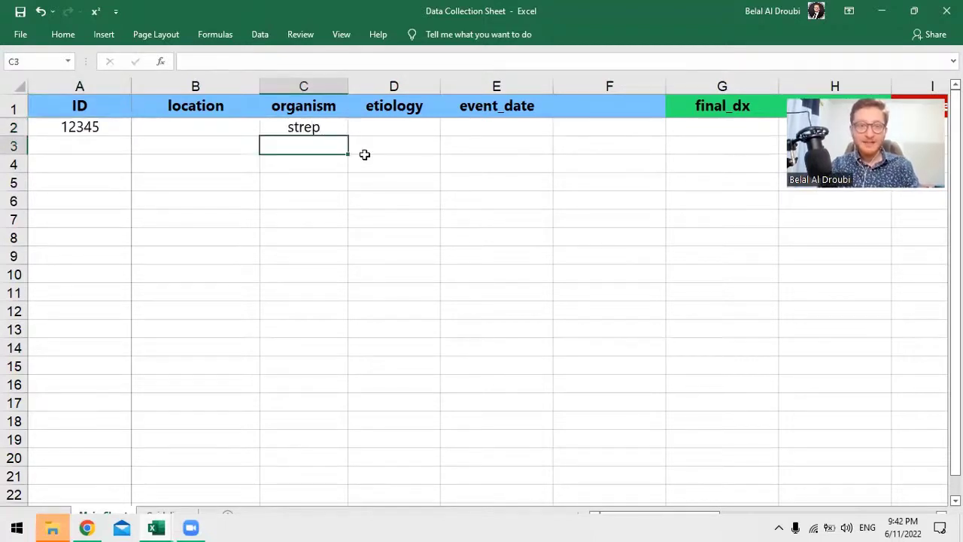
Rename the location header in cell B1 to date
{"action": "key", "text": "Left"}
{"action": "key", "text": "Left"}
{"action": "key", "text": "Down"}
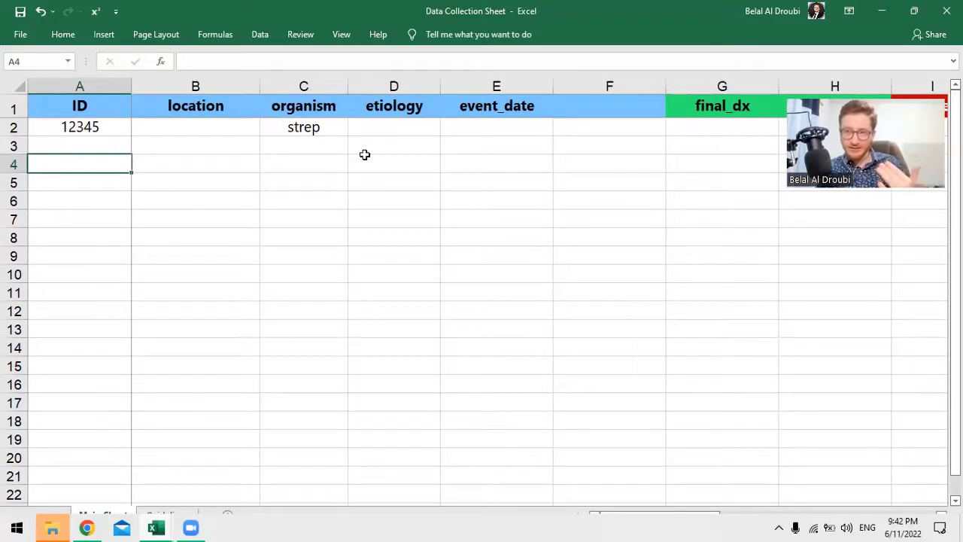
{"action": "key", "text": "Up"}
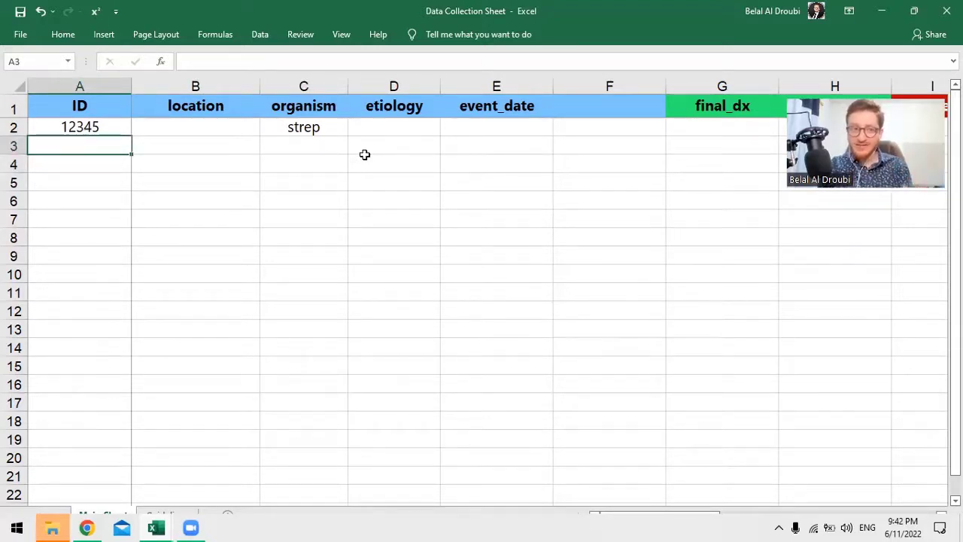
{"action": "key", "text": "Up"}
{"action": "key", "text": "Right"}
{"action": "key", "text": "Up"}
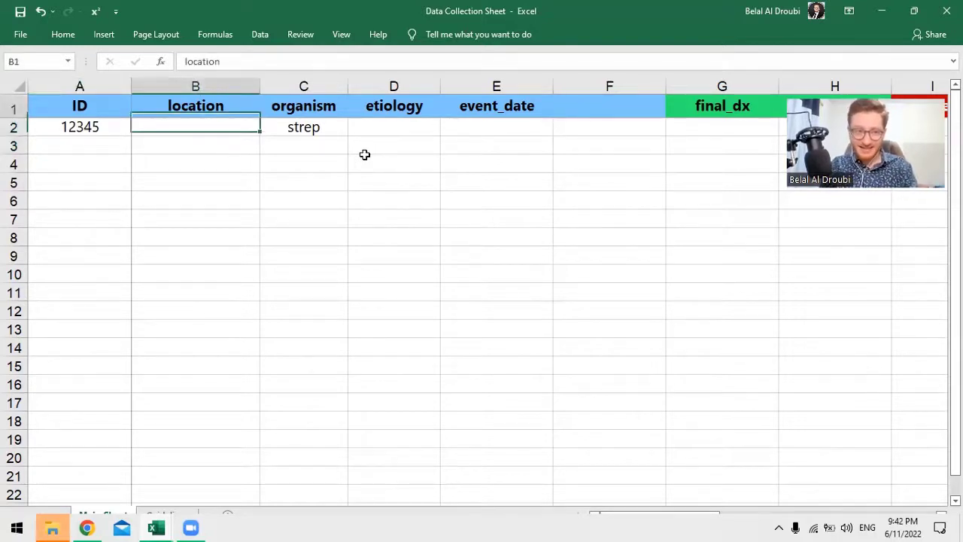
{"action": "type", "text": "date"}
{"action": "key", "text": "Return"}
Enter 2021 as the date of the first strep record in cell B2
{"action": "type", "text": "2022"}
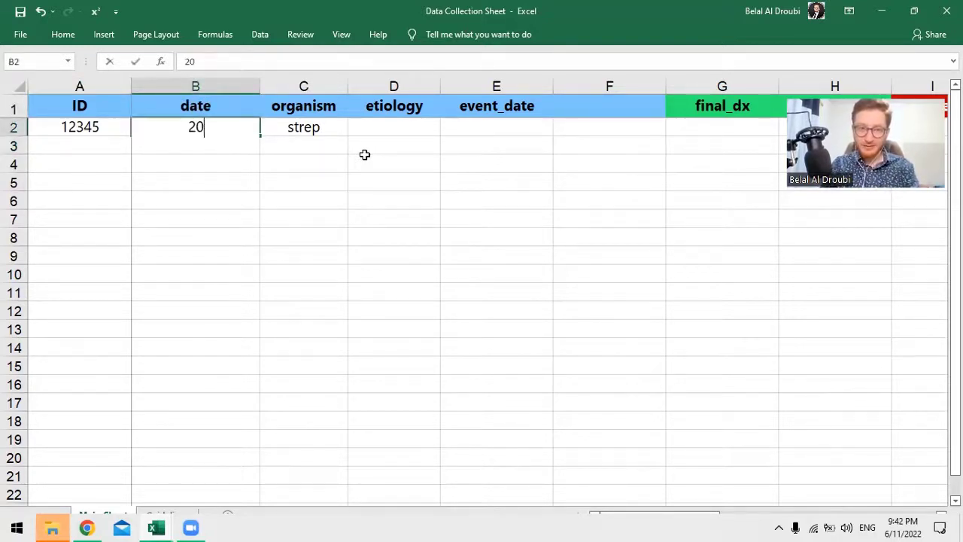
{"action": "key", "text": "Return"}
{"action": "key", "text": "Up"}
{"action": "type", "text": "2021"}
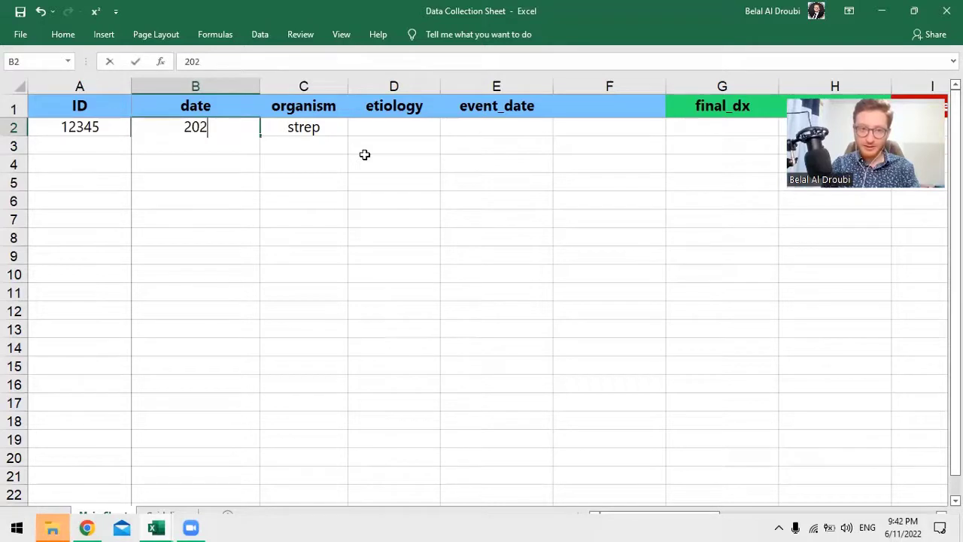
{"action": "key", "text": "Return"}
Add a second record in row 3 with a different patient's ID, the date 2022 and strep as the organism
{"action": "key", "text": "Left"}
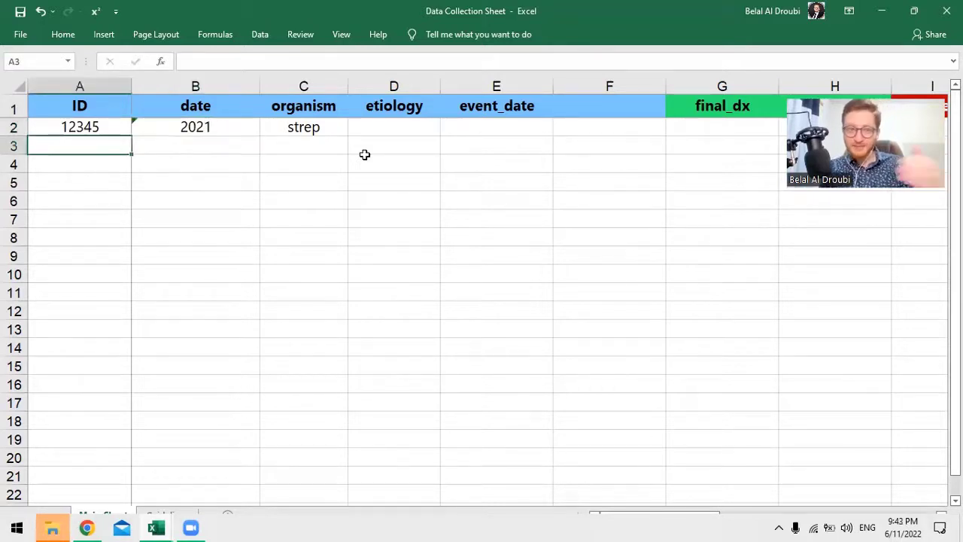
{"action": "type", "text": "11111"}
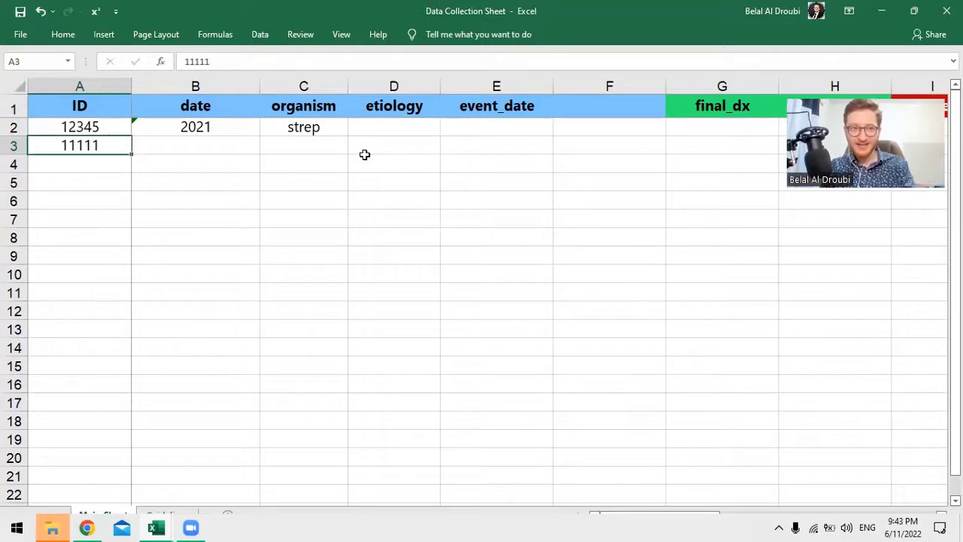
{"action": "key", "text": "Tab"}
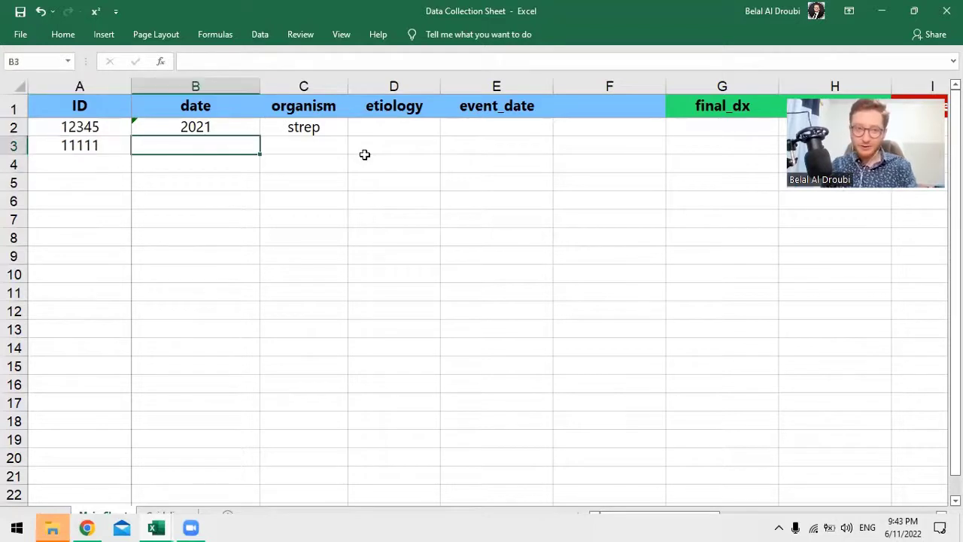
{"action": "type", "text": "2022"}
{"action": "key", "text": "Tab"}
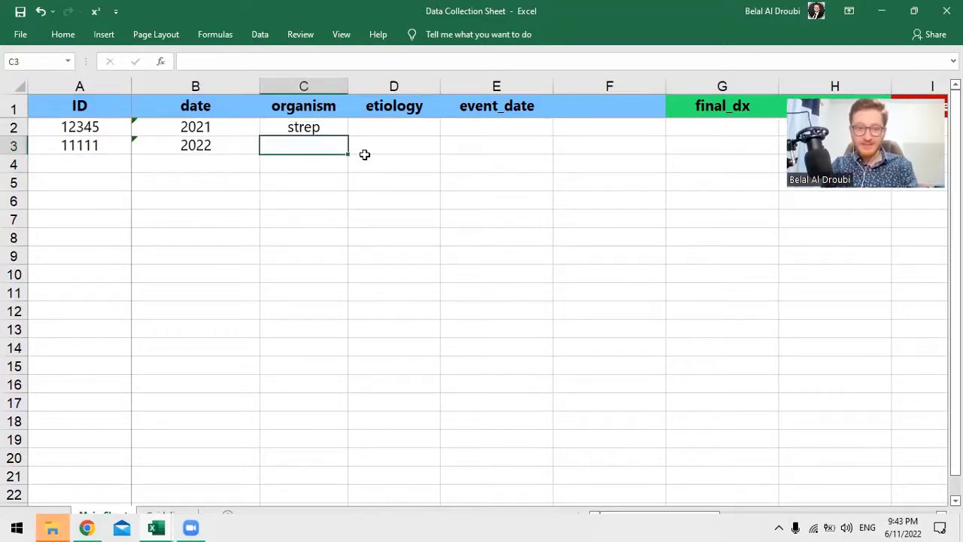
{"action": "type", "text": "strep"}
{"action": "key", "text": "Return"}
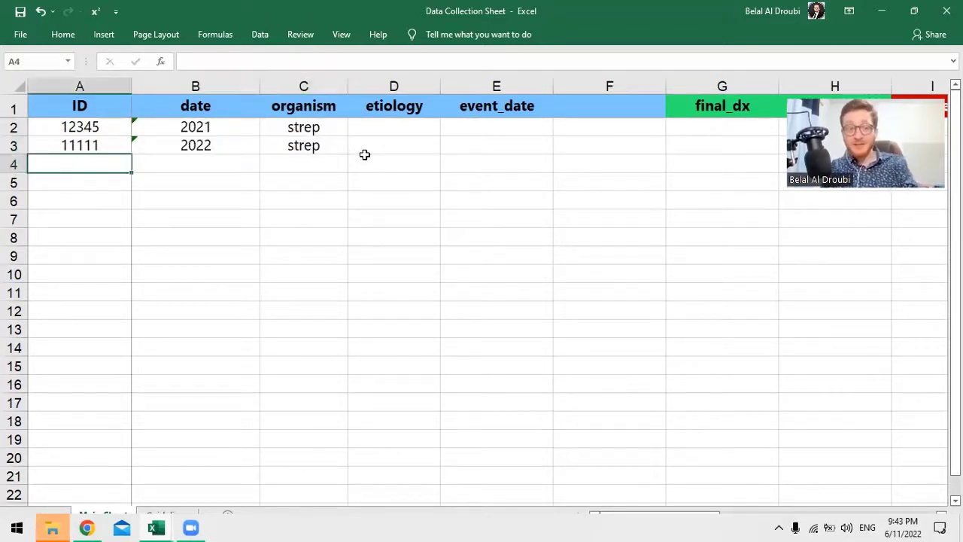
Copy the first patient's ID from cell A2 into cell A4
{"action": "key", "text": "Up"}
{"action": "key", "text": "Up"}
{"action": "key", "text": "ctrl+c"}
{"action": "key", "text": "Down"}
{"action": "key", "text": "Down"}
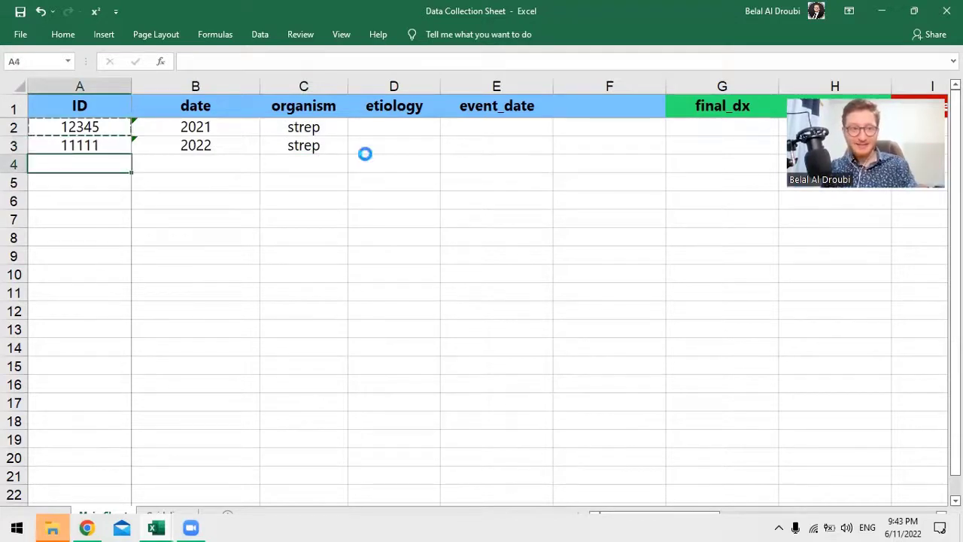
{"action": "key", "text": "ctrl+v"}
{"action": "key", "text": "Up"}
{"action": "key", "text": "Up"}
{"action": "key", "text": "ctrl+c"}
{"action": "key", "text": "Down"}
{"action": "key", "text": "Down"}
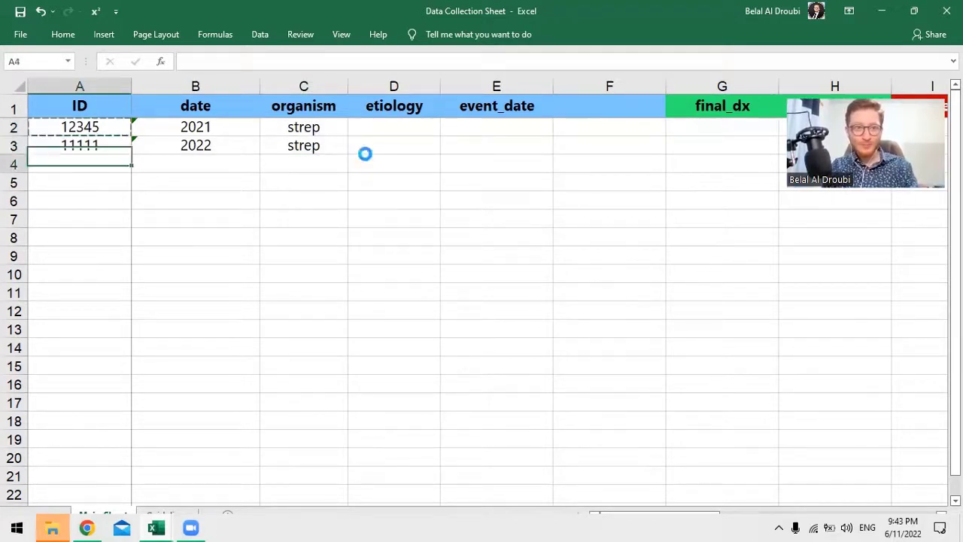
{"action": "key", "text": "ctrl+v"}
{"action": "key", "text": "Tab"}
{"action": "key", "text": "Tab"}
{"action": "key", "text": "Return"}
{"action": "key", "text": "Up"}
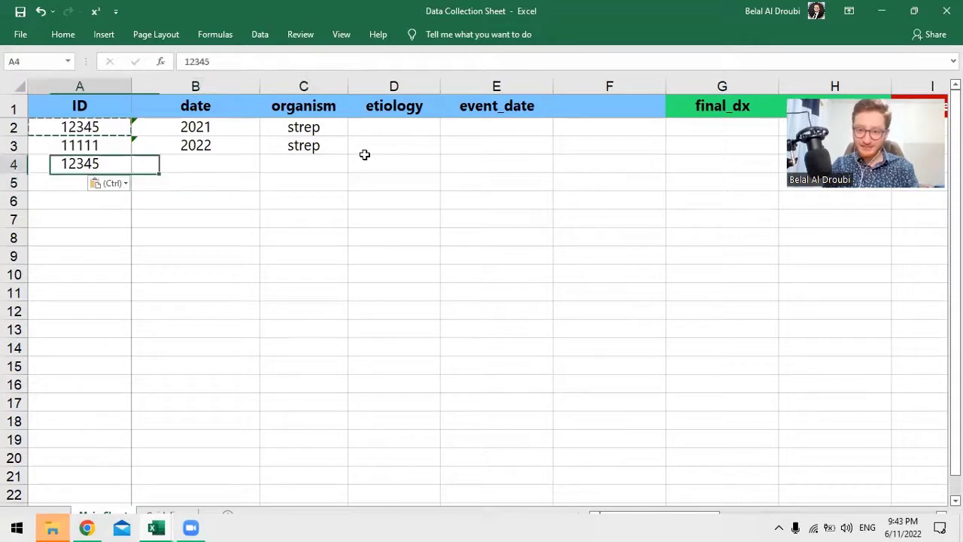
Complete the record in row 4 with the date 2023 and e clo as the organism
{"action": "key", "text": "Tab"}
{"action": "type", "text": "2023"}
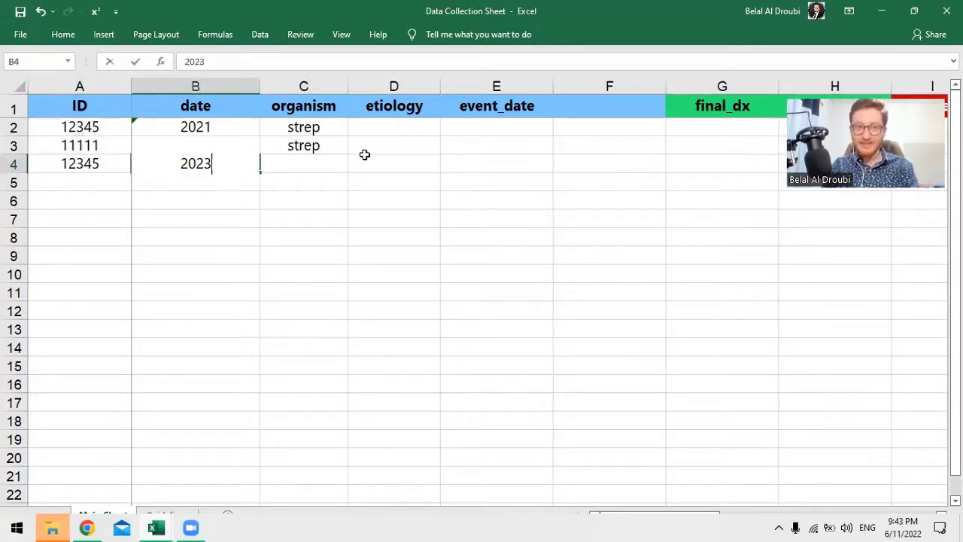
{"action": "key", "text": "Tab"}
{"action": "type", "text": "e clo"}
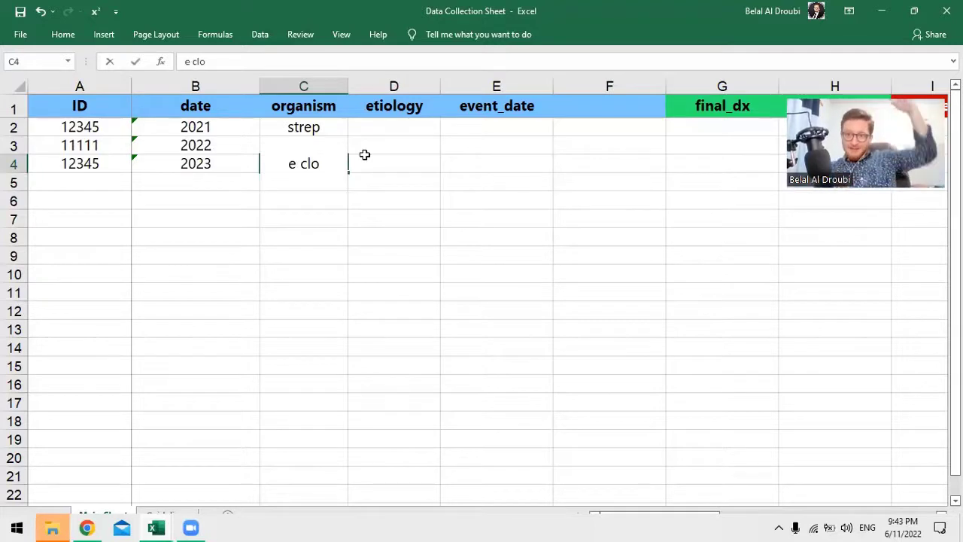
{"action": "left_click_drag", "start_coordinate": [173, 163], "coordinate": [110, 370]}
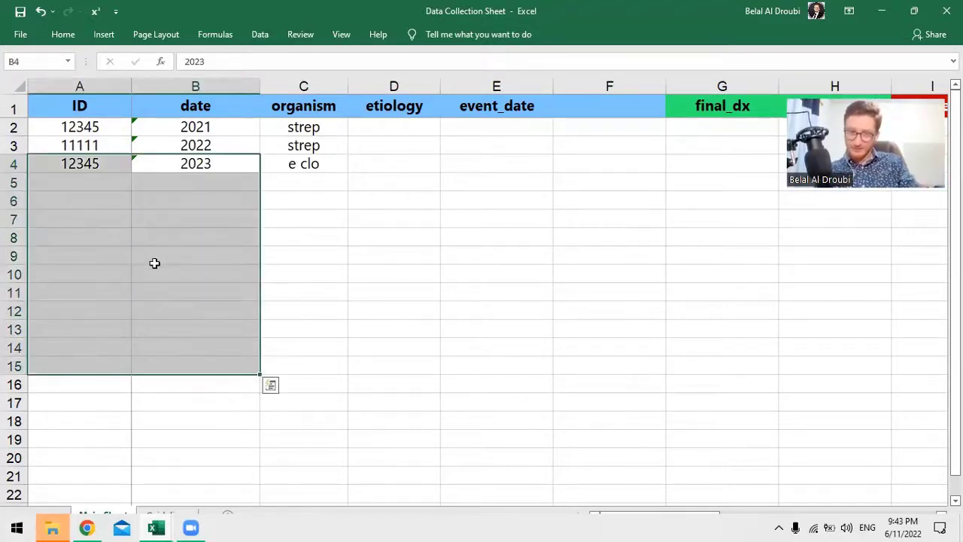
{"action": "left_click", "coordinate": [125, 182]}
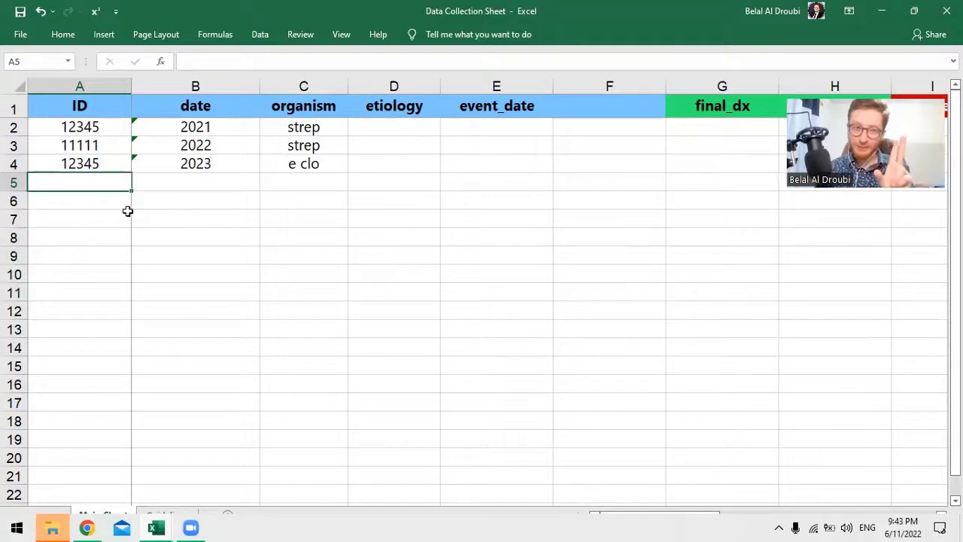
Compare the patient IDs in cells A2 to A4 to examine the repeated patient
{"action": "left_click", "coordinate": [75, 160]}
{"action": "left_click_drag", "start_coordinate": [85, 127], "coordinate": [82, 164]}
{"action": "left_click", "coordinate": [89, 127]}
{"action": "mouse_move", "coordinate": [89, 126]}
{"action": "left_mouse_down"}
{"action": "mouse_move", "coordinate": [86, 171]}
{"action": "mouse_move", "coordinate": [82, 124]}
{"action": "left_mouse_up"}
{"action": "left_click", "coordinate": [81, 103]}
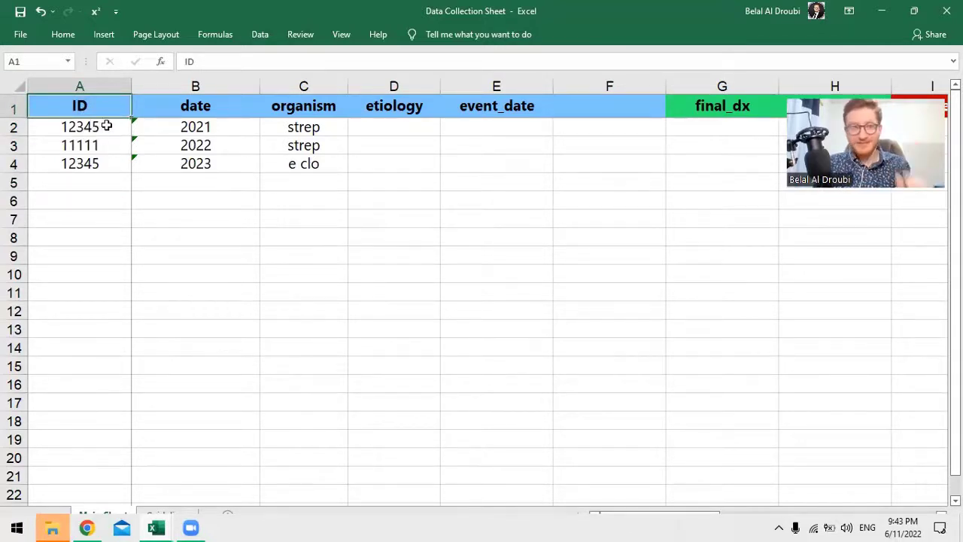
{"action": "left_click", "coordinate": [87, 159]}
{"action": "left_click", "coordinate": [93, 128]}
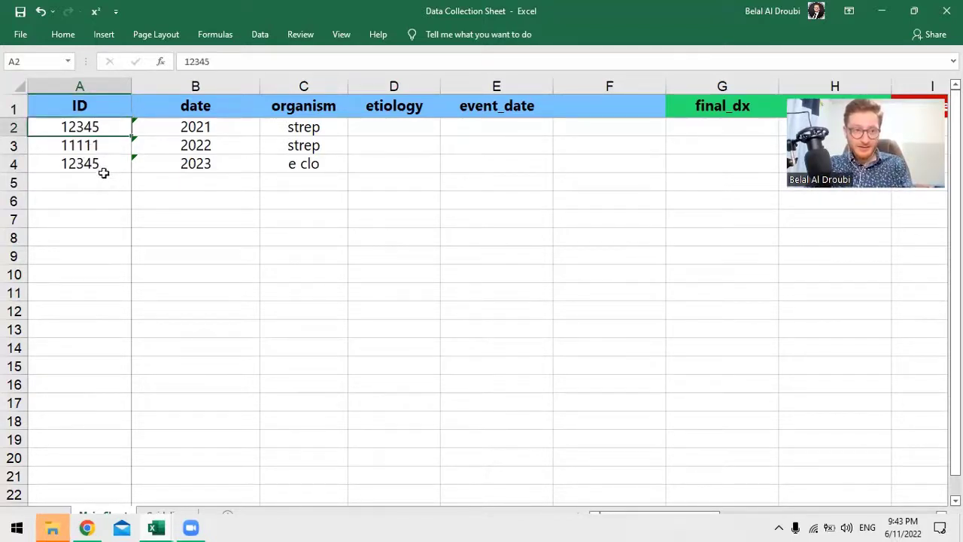
Fill cells A5 to A21 of the ID column with arbitrary sample patient IDs
{"action": "left_click", "coordinate": [104, 174]}
{"action": "key", "text": "ctrl+c"}
{"action": "left_click", "coordinate": [127, 186]}
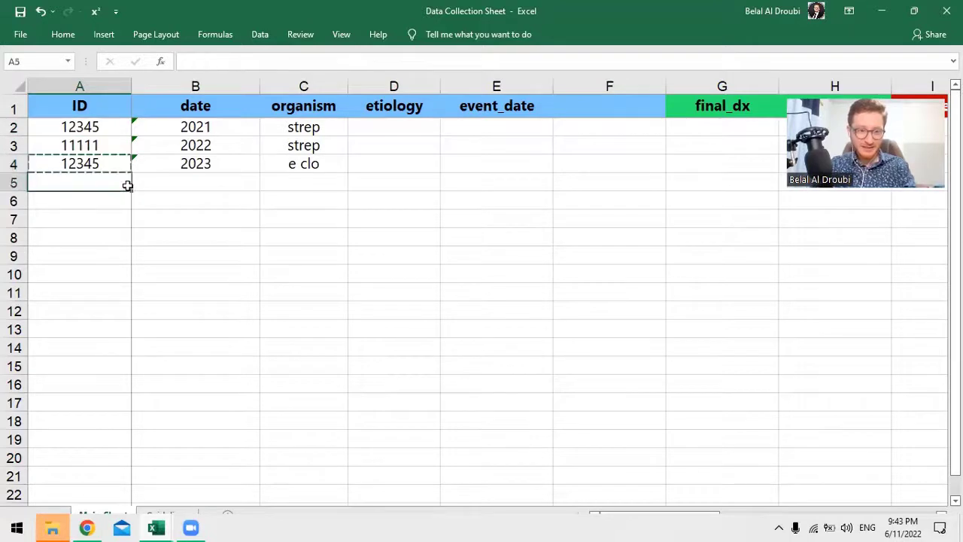
{"action": "type", "text": "3432489223]4"}
{"action": "key", "text": "Return"}
{"action": "type", "text": "23"}
{"action": "key", "text": "Return"}
{"action": "type", "text": "4234234"}
{"action": "key", "text": "Return"}
{"action": "type", "text": "23423 4 234 23"}
{"action": "key", "text": "Return"}
{"action": "key", "text": "Return"}
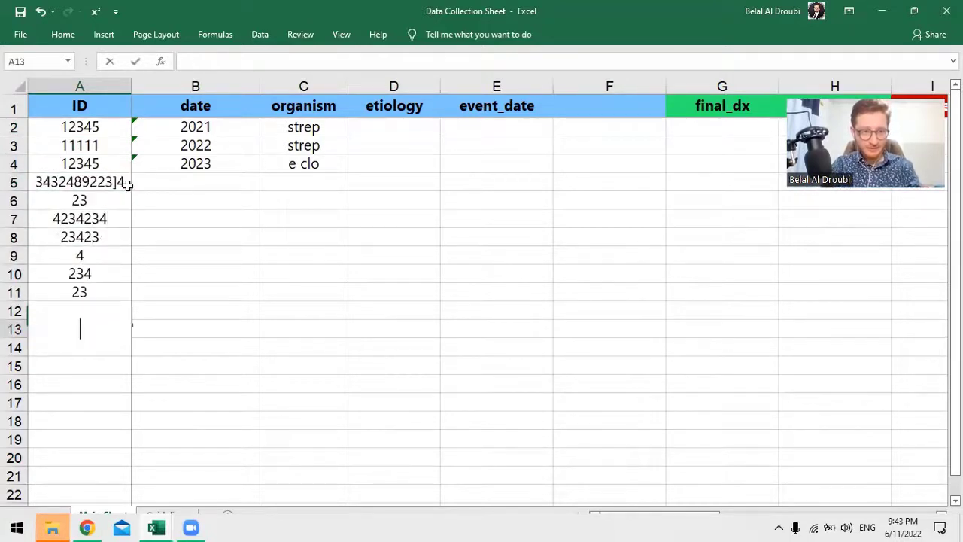
{"action": "type", "text": "423 423 4 23423 4 23 423 4 234 23"}
{"action": "key", "text": "Return"}
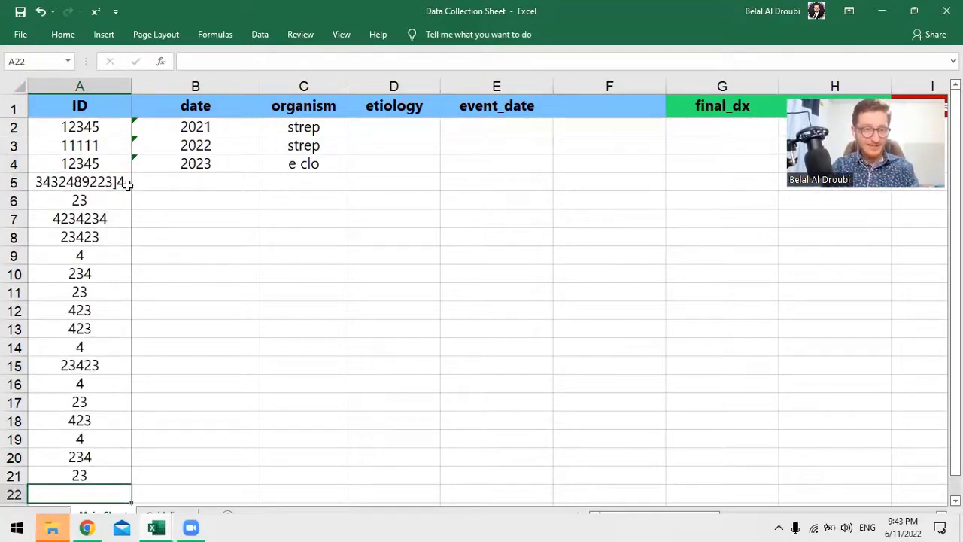
Copy the first patient's ID from cell A2 into cell A22 below the sample IDs
{"action": "key", "text": "Up"}
{"action": "key", "text": "Up"}
{"action": "key", "text": "Up"}
{"action": "key", "text": "Up"}
{"action": "key", "text": "Up"}
{"action": "key", "text": "Up"}
{"action": "key", "text": "Up"}
{"action": "key", "text": "Up"}
{"action": "key", "text": "Up"}
{"action": "key", "text": "Up"}
{"action": "key", "text": "Up"}
{"action": "key", "text": "Up"}
{"action": "key", "text": "Up"}
{"action": "key", "text": "Up"}
{"action": "key", "text": "Up"}
{"action": "key", "text": "Up"}
{"action": "key", "text": "Up"}
{"action": "key", "text": "Up"}
{"action": "key", "text": "Up"}
{"action": "key", "text": "Up"}
{"action": "key", "text": "Down"}
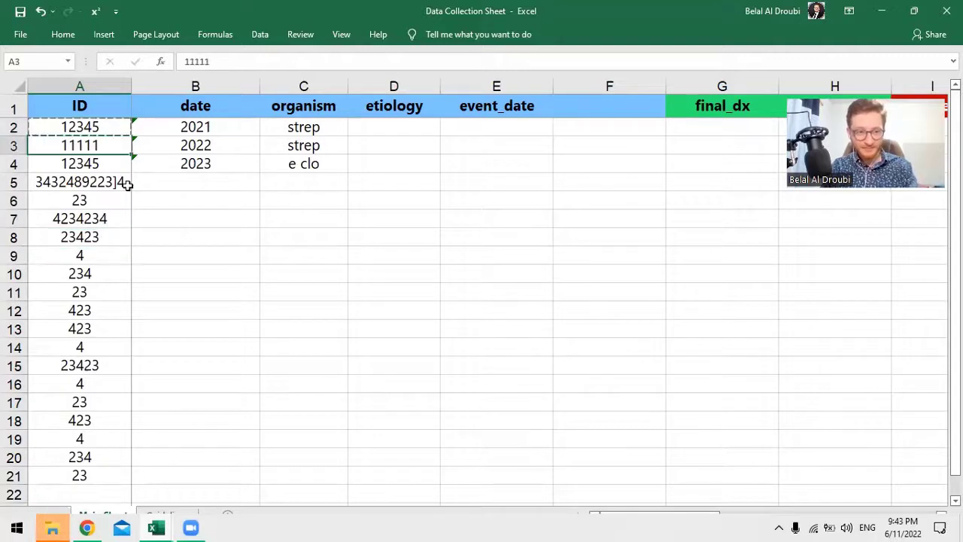
{"action": "key", "text": "Down"}
{"action": "key", "text": "Down"}
{"action": "key", "text": "Down"}
{"action": "key", "text": "Down"}
{"action": "key", "text": "Down"}
{"action": "key", "text": "Down"}
{"action": "key", "text": "Down"}
{"action": "key", "text": "Down"}
{"action": "key", "text": "Down"}
{"action": "key", "text": "Down"}
{"action": "key", "text": "Down"}
{"action": "key", "text": "Down"}
{"action": "key", "text": "Down"}
{"action": "key", "text": "Down"}
{"action": "key", "text": "Down"}
{"action": "key", "text": "Down"}
{"action": "key", "text": "Down"}
{"action": "key", "text": "Down"}
{"action": "key", "text": "Down"}
{"action": "key", "text": "ctrl+v"}
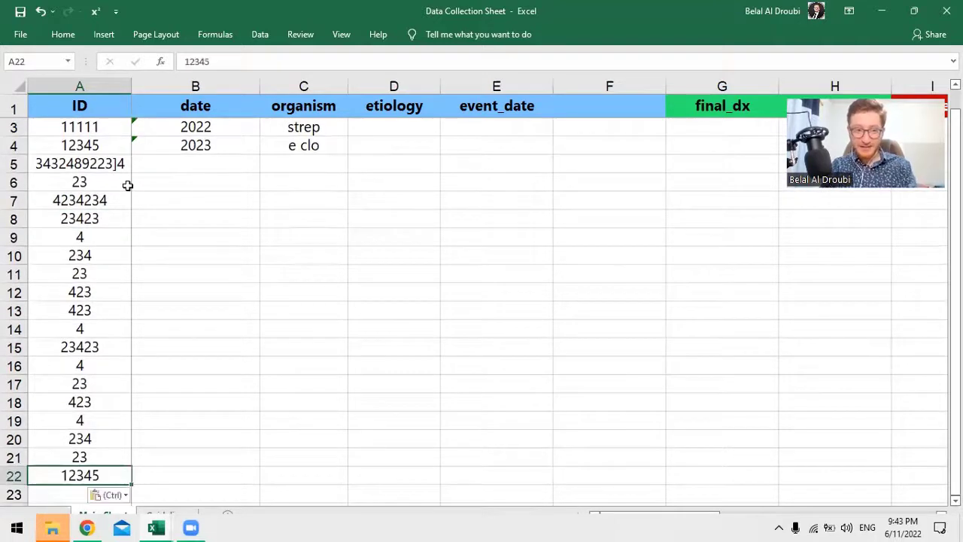
{"action": "key", "text": "Escape"}
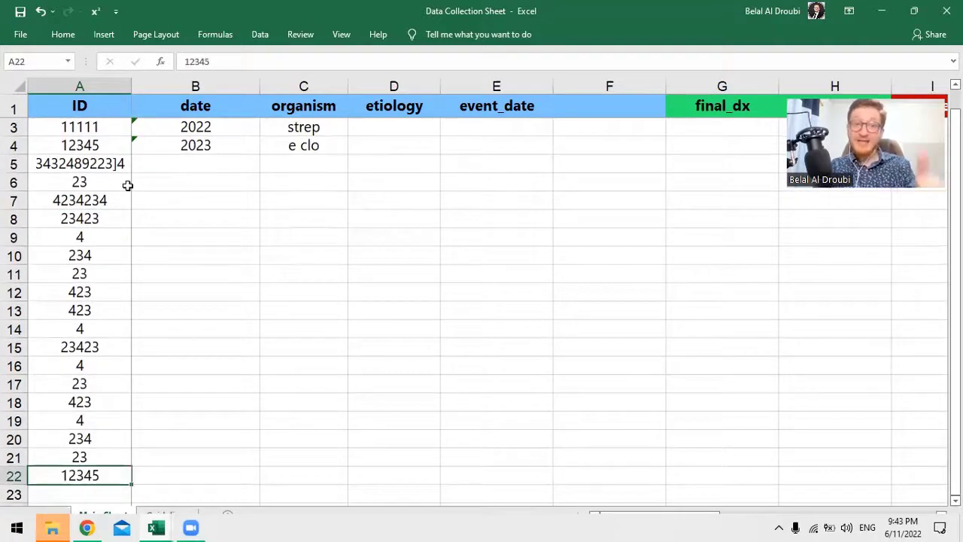
Turn on filtering for the header row and sort the ID column from largest to smallest
{"action": "left_click", "coordinate": [261, 33]}
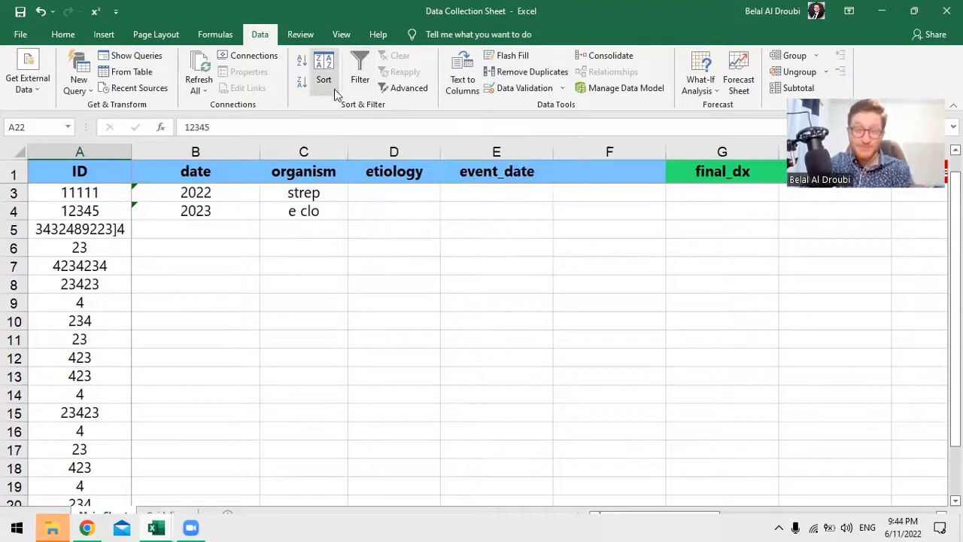
{"action": "left_click", "coordinate": [363, 85]}
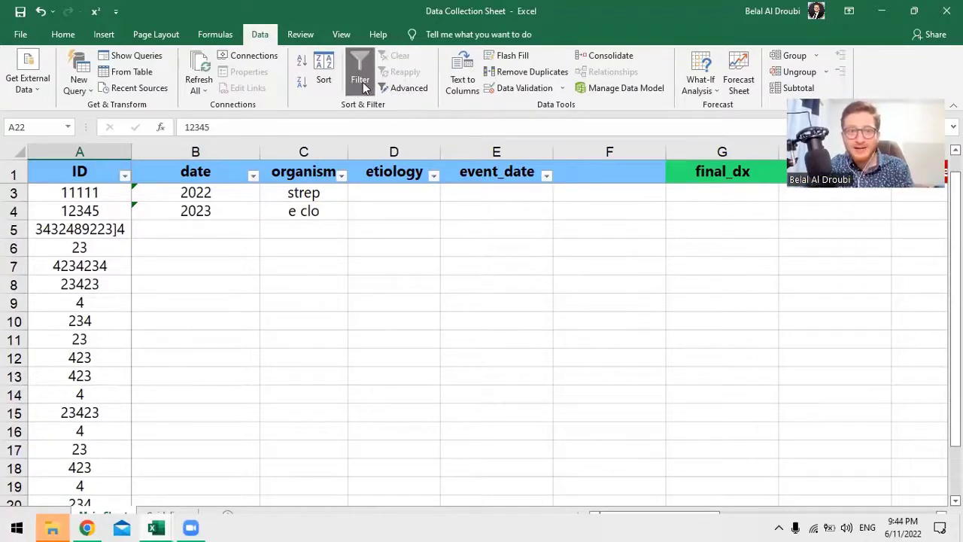
{"action": "left_click", "coordinate": [125, 175]}
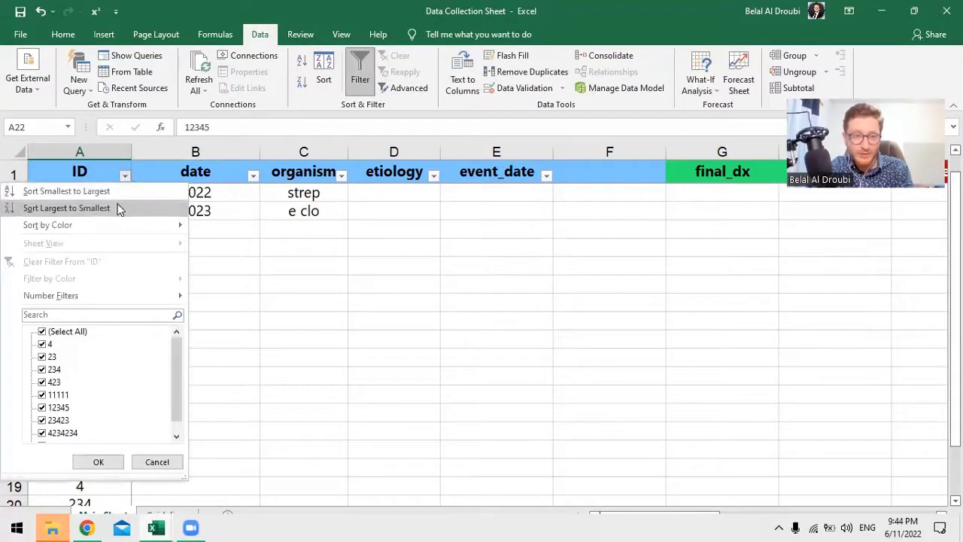
{"action": "left_click", "coordinate": [120, 206]}
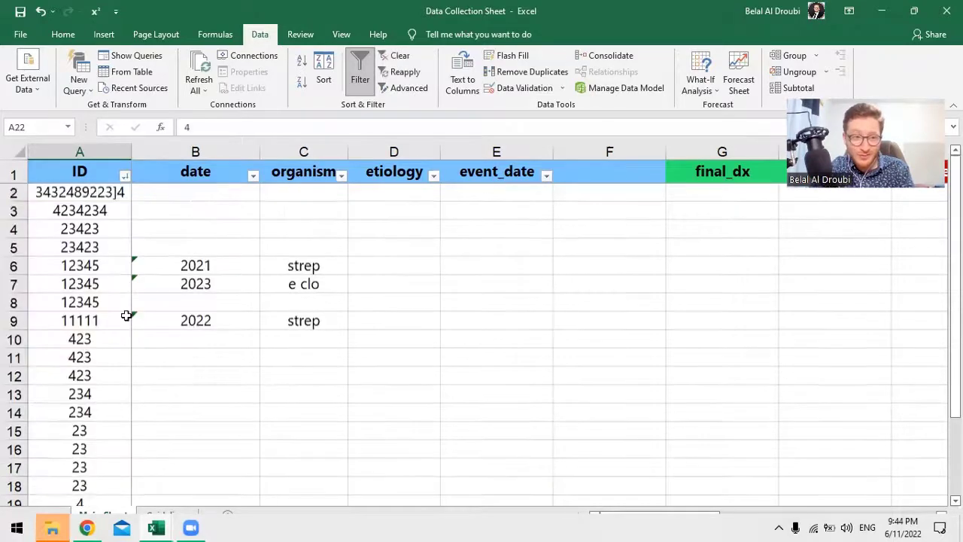
{"action": "scroll", "coordinate": [155, 309], "scroll_direction": "down", "scroll_amount": 2}
{"action": "scroll", "coordinate": [155, 309], "scroll_direction": "up", "scroll_amount": 2}
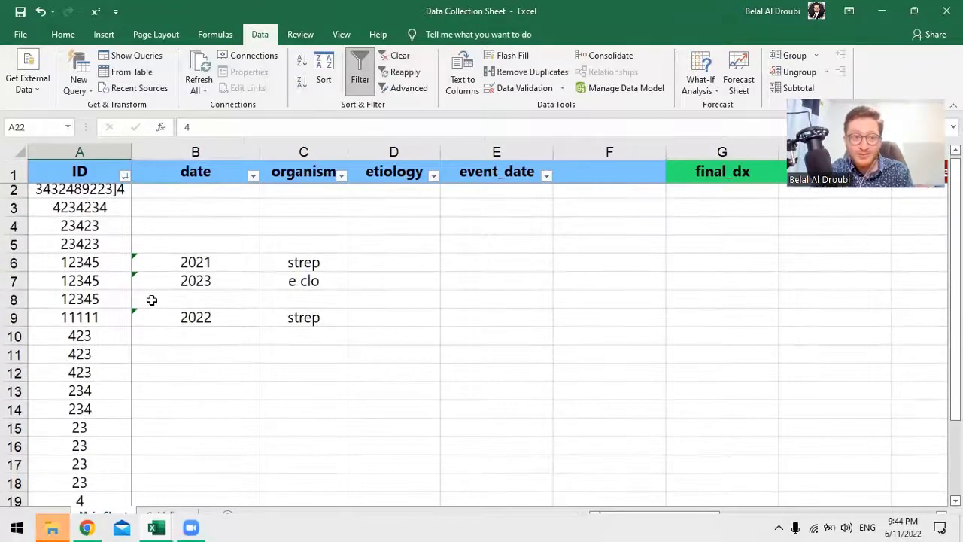
Examine the repeated patient's grouped records and compare their dates in cells B6 and B7
{"action": "scroll", "coordinate": [140, 320], "scroll_direction": "up", "scroll_amount": 2, "text": "ctrl"}
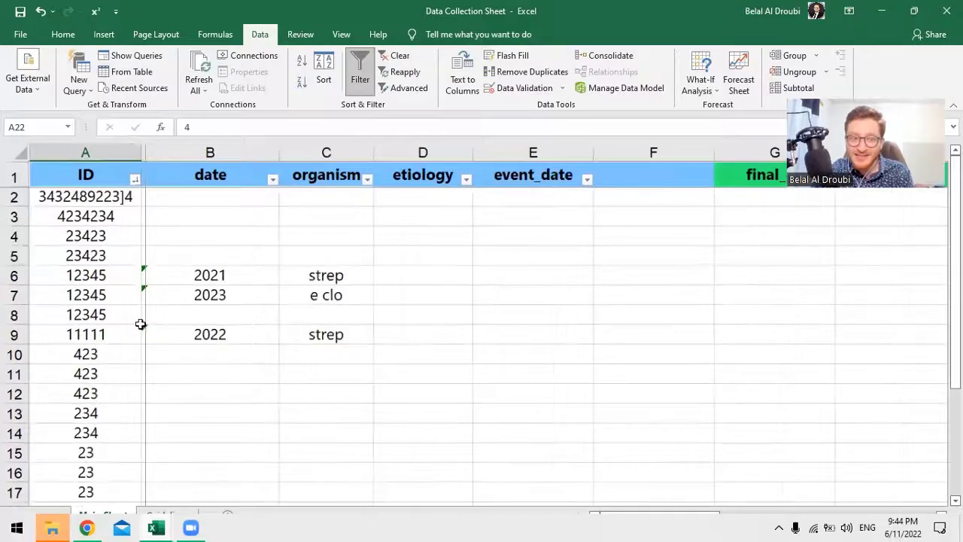
{"action": "scroll", "coordinate": [136, 336], "scroll_direction": "up", "scroll_amount": 2, "text": "ctrl"}
{"action": "left_click_drag", "start_coordinate": [142, 350], "coordinate": [146, 383]}
{"action": "left_click_drag", "start_coordinate": [313, 340], "coordinate": [444, 362]}
{"action": "left_click", "coordinate": [168, 349]}
{"action": "left_click", "coordinate": [316, 350]}
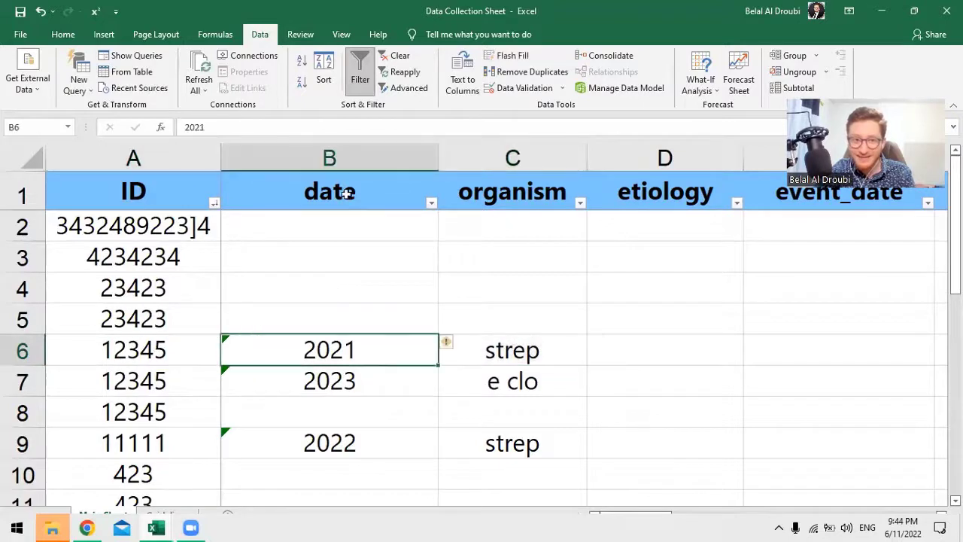
{"action": "left_click", "coordinate": [324, 319]}
{"action": "left_click", "coordinate": [331, 353]}
{"action": "left_click", "coordinate": [353, 386]}
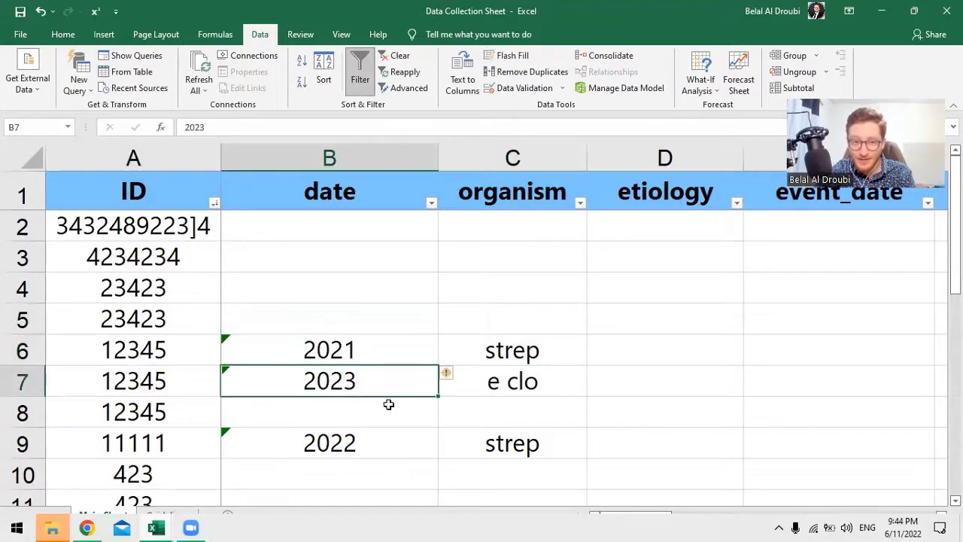
Clear the repeated patient's 2023 e clo record from row 7
{"action": "left_click", "coordinate": [23, 381]}
{"action": "key", "text": "Delete"}
{"action": "scroll", "coordinate": [255, 361], "scroll_direction": "down", "scroll_amount": 1, "text": "ctrl"}
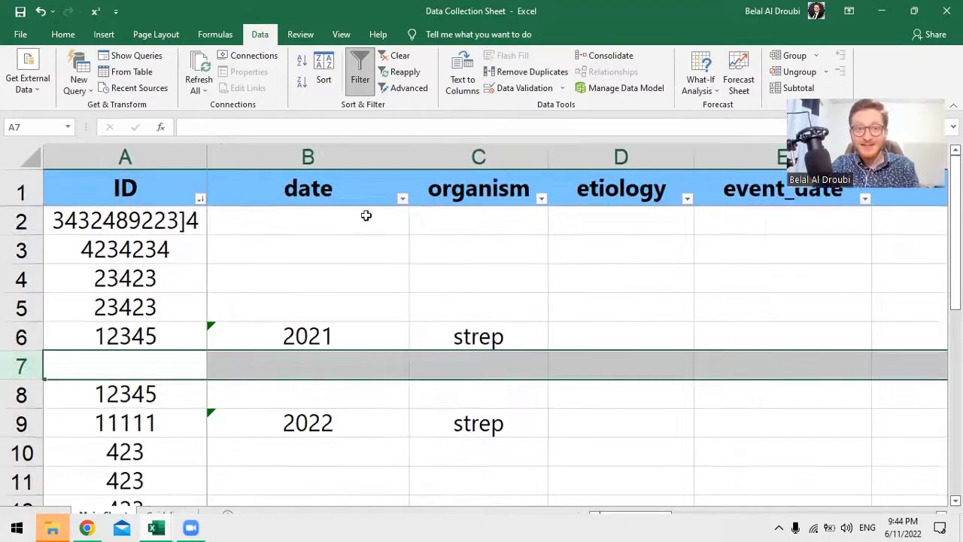
{"action": "left_click", "coordinate": [116, 197]}
{"action": "left_click", "coordinate": [361, 191]}
{"action": "left_click", "coordinate": [68, 190]}
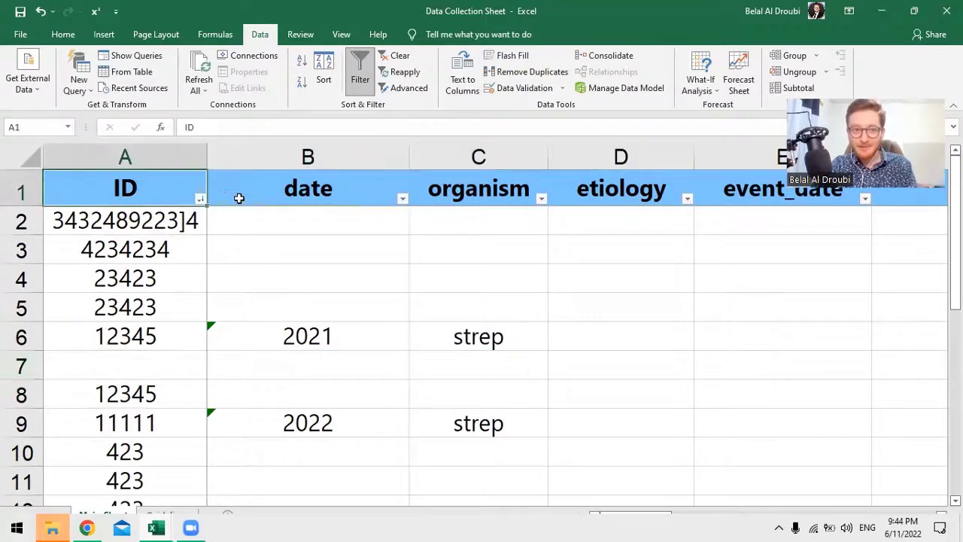
Sort the date column from Z to A and look over the reordered records
{"action": "left_click", "coordinate": [324, 197]}
{"action": "left_click", "coordinate": [402, 199]}
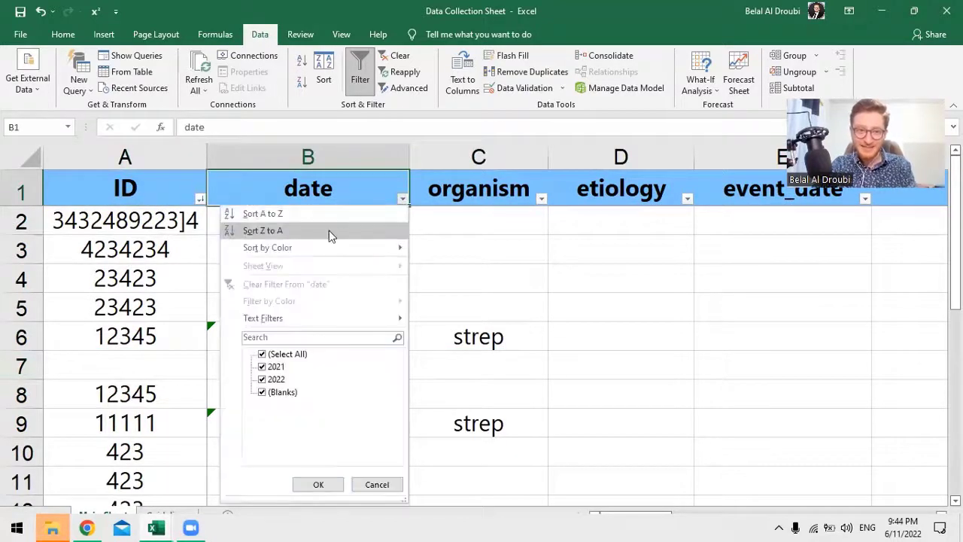
{"action": "left_click", "coordinate": [329, 231]}
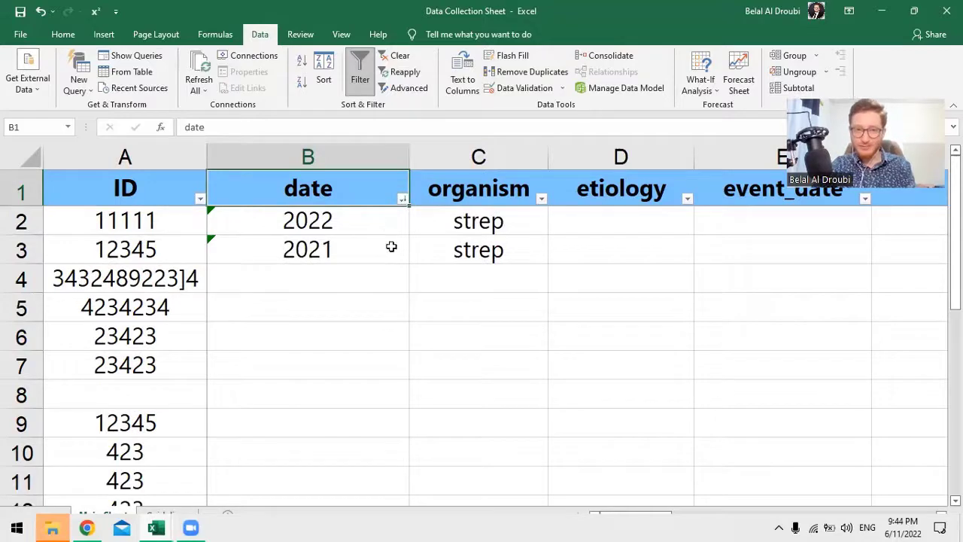
{"action": "left_click_drag", "start_coordinate": [370, 233], "coordinate": [185, 303]}
{"action": "scroll", "coordinate": [173, 310], "scroll_direction": "down", "scroll_amount": 2}
{"action": "scroll", "coordinate": [188, 305], "scroll_direction": "down", "scroll_amount": 3}
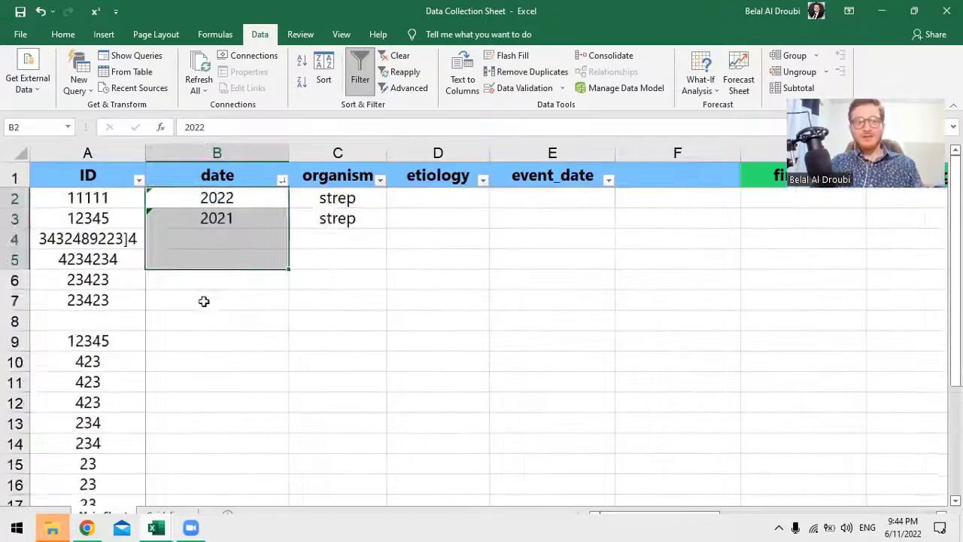
{"action": "scroll", "coordinate": [204, 301], "scroll_direction": "up", "scroll_amount": 4}
{"action": "scroll", "coordinate": [209, 301], "scroll_direction": "down", "scroll_amount": 2}
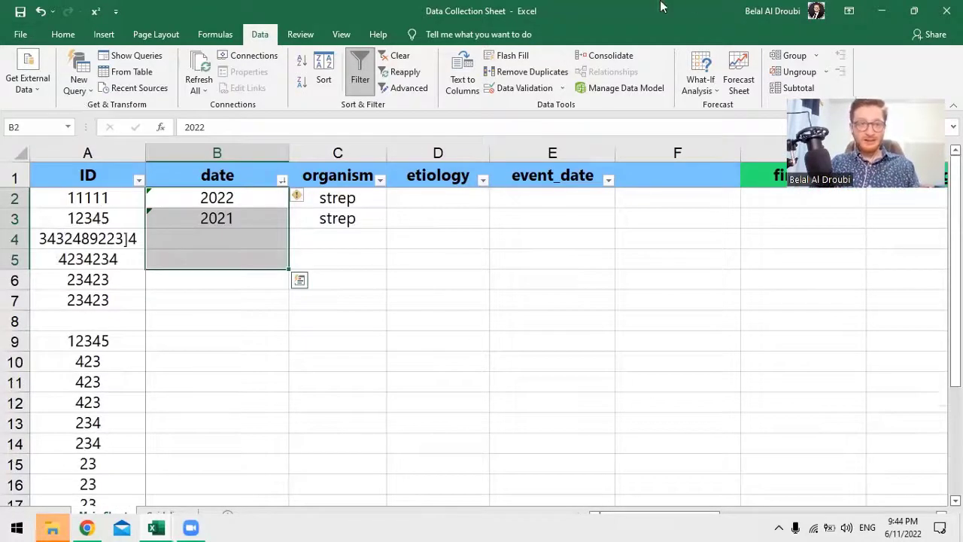
Close the data collection sheet without saving its changes and move to the Meningitis Data workbook
{"action": "left_click", "coordinate": [947, 11]}
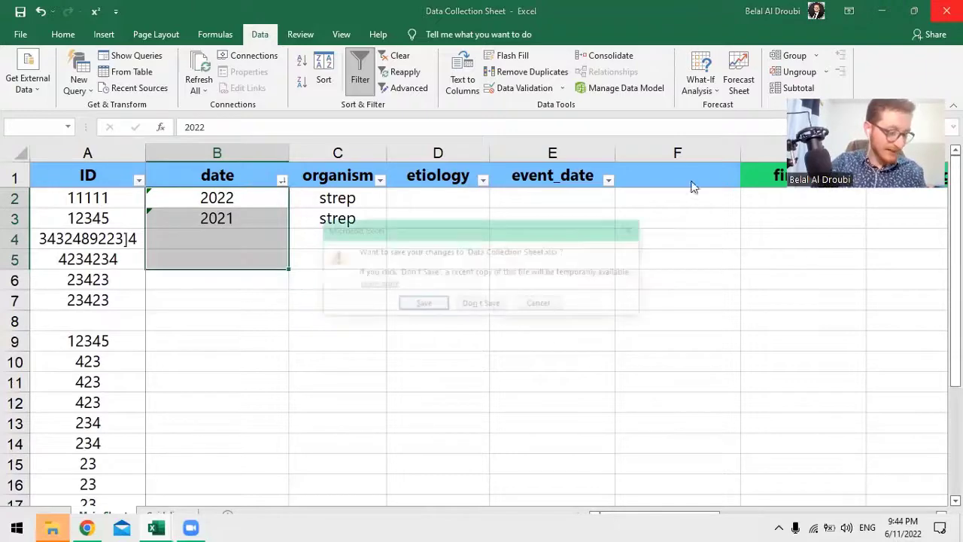
{"action": "left_click", "coordinate": [489, 307]}
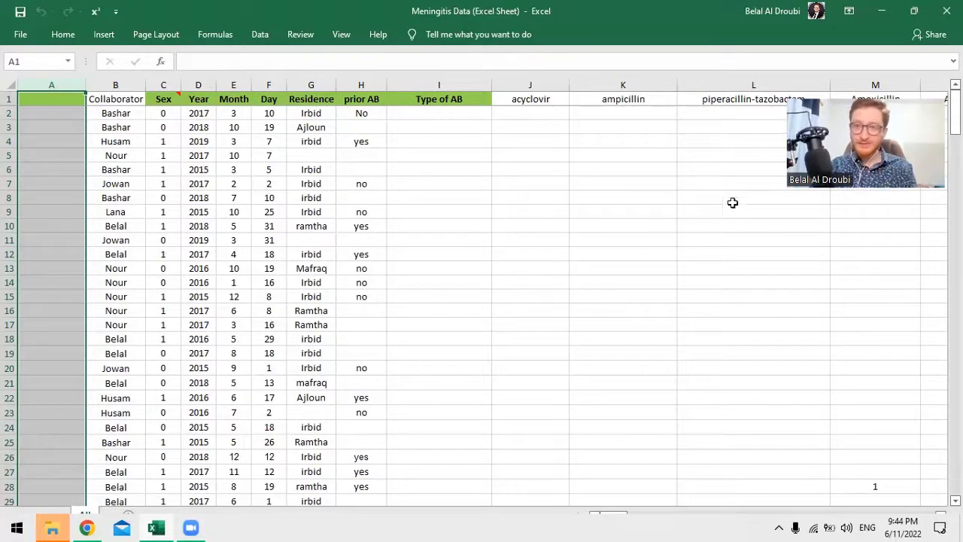
{"action": "scroll", "coordinate": [476, 245], "scroll_direction": "up", "scroll_amount": 2}
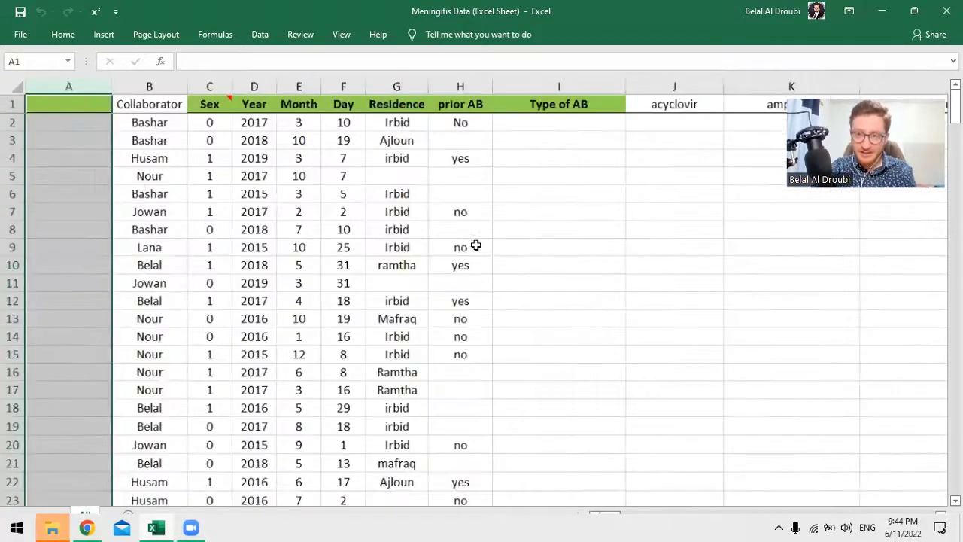
{"action": "scroll", "coordinate": [480, 247], "scroll_direction": "up", "scroll_amount": 1}
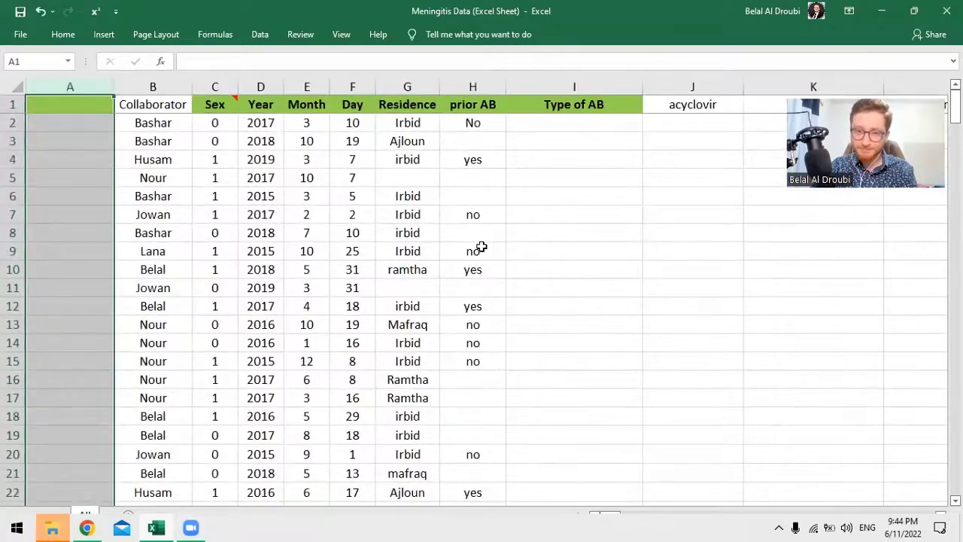
{"action": "left_click", "coordinate": [42, 526]}
{"action": "left_click", "coordinate": [655, 215]}
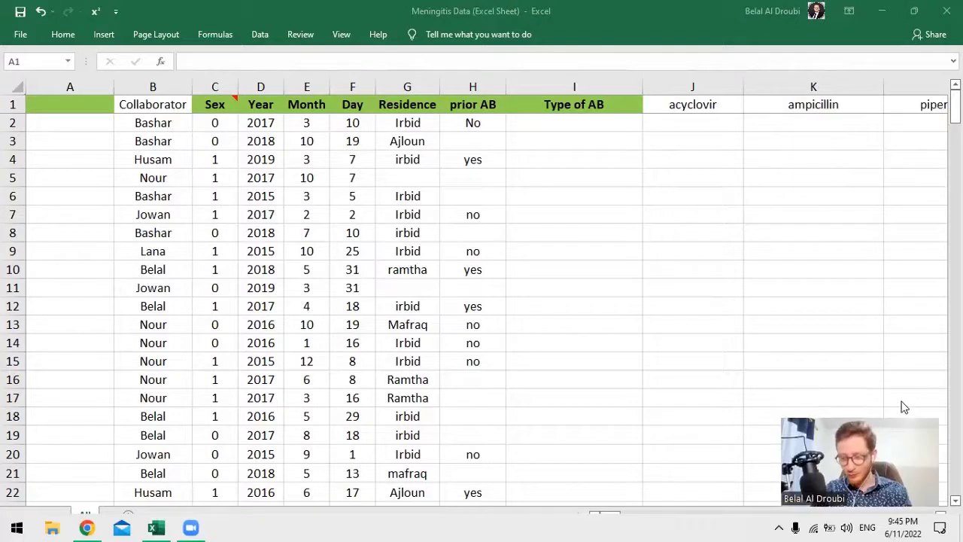
Examine the meningitis records' Collaborator, Sex, Year, Month, Day, Residence and prior AB columns
{"action": "left_click_drag", "start_coordinate": [152, 122], "coordinate": [152, 251]}
{"action": "left_click", "coordinate": [214, 122]}
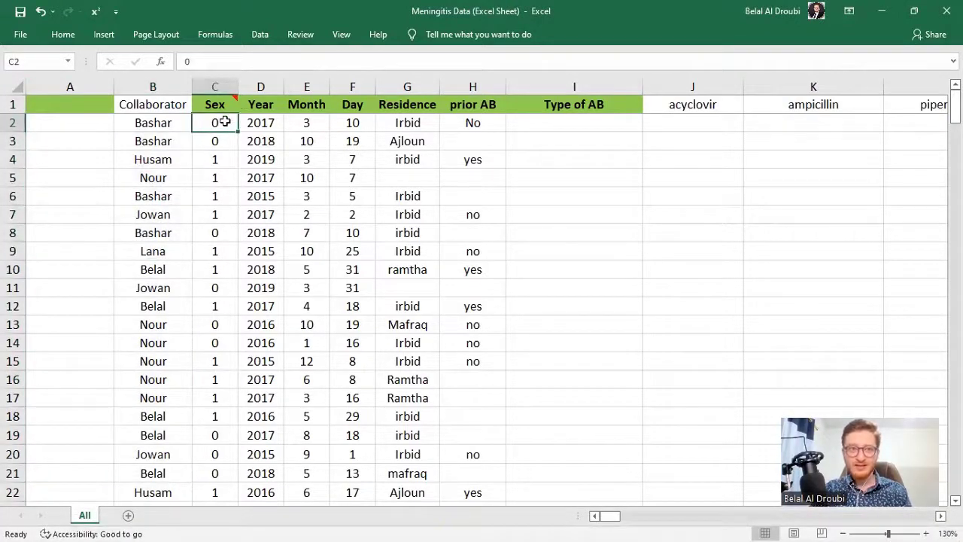
{"action": "left_click", "coordinate": [261, 124]}
{"action": "left_click", "coordinate": [308, 122]}
{"action": "left_click", "coordinate": [353, 123]}
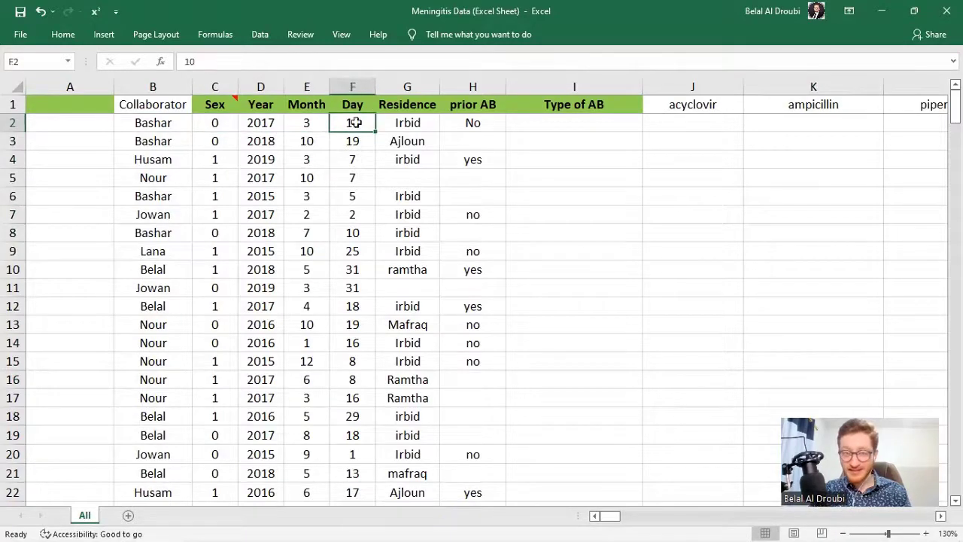
{"action": "left_click_drag", "start_coordinate": [269, 125], "coordinate": [459, 120]}
{"action": "scroll", "coordinate": [353, 134], "scroll_direction": "up", "scroll_amount": 1, "text": "ctrl"}
{"action": "scroll", "coordinate": [401, 123], "scroll_direction": "up", "scroll_amount": 3, "text": "ctrl"}
{"action": "left_click", "coordinate": [493, 152]}
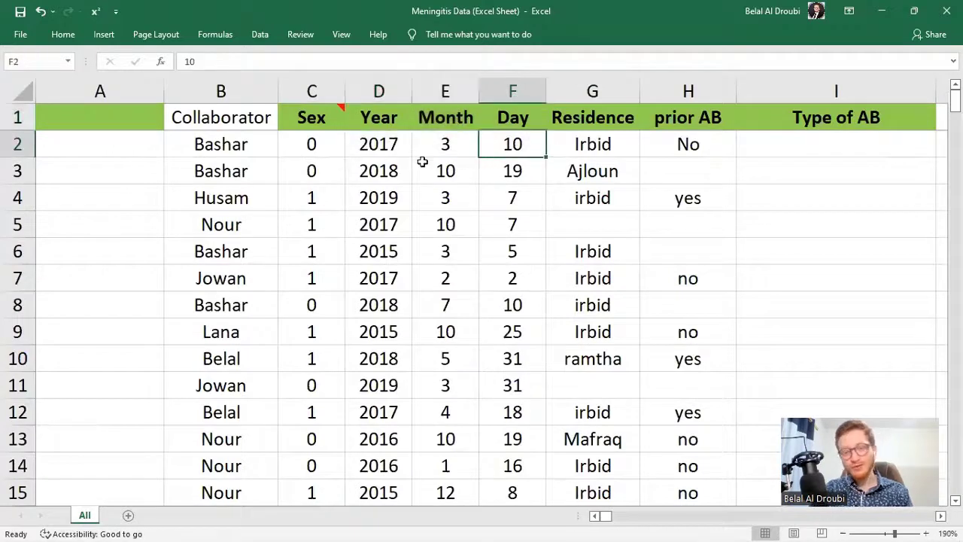
{"action": "left_click", "coordinate": [384, 154]}
{"action": "left_click", "coordinate": [401, 170]}
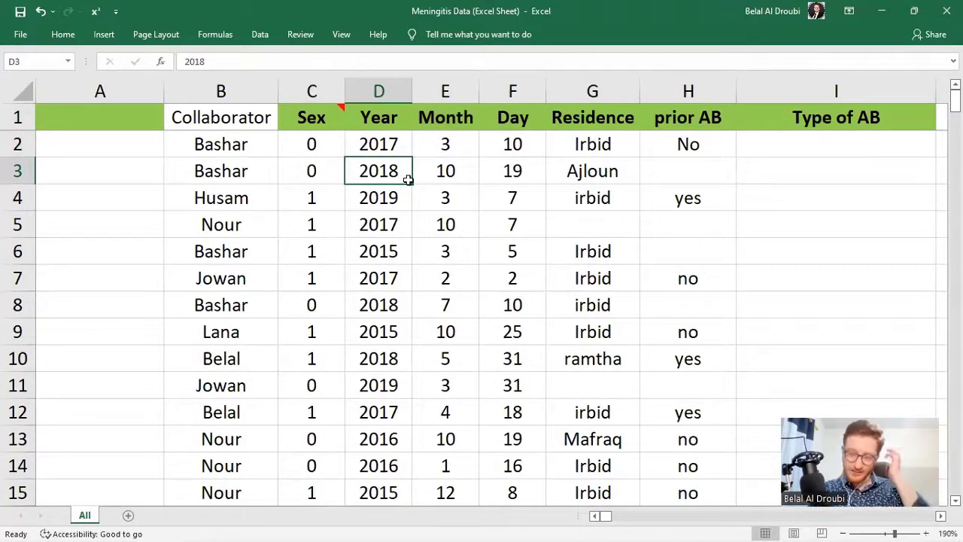
{"action": "left_click", "coordinate": [613, 150]}
{"action": "left_click", "coordinate": [667, 154]}
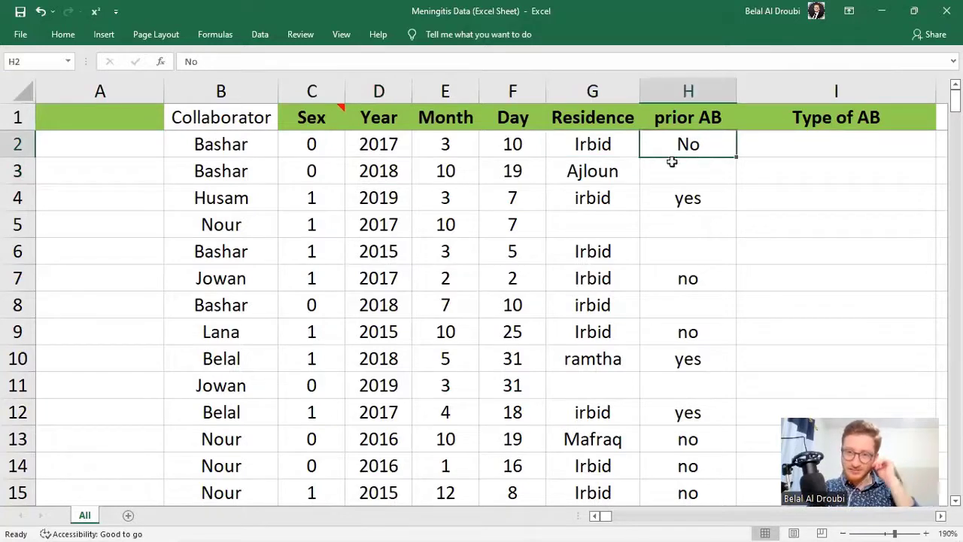
Review the antibiotic columns from Type of AB through the individual drugs to AB duration (days)
{"action": "scroll", "coordinate": [617, 416], "scroll_direction": "down", "scroll_amount": 2}
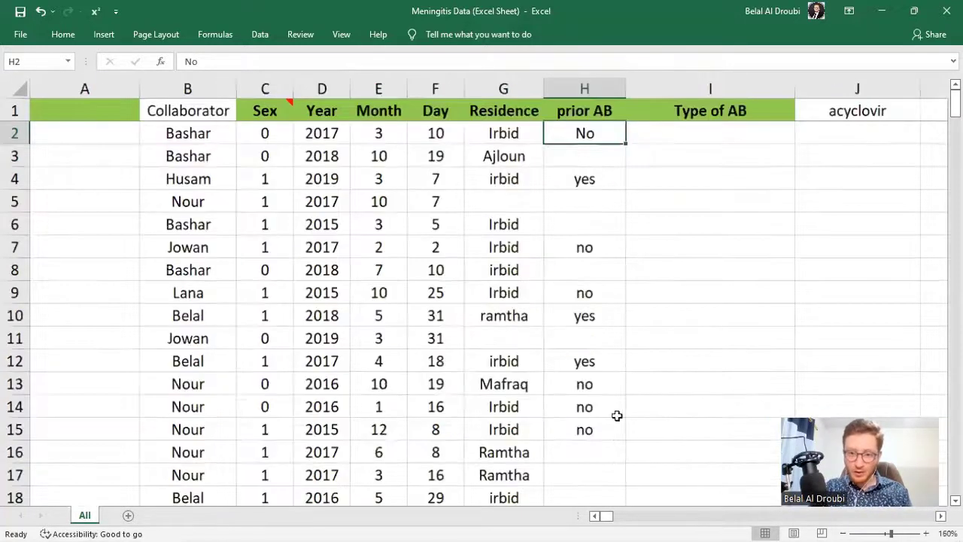
{"action": "key", "text": "Right"}
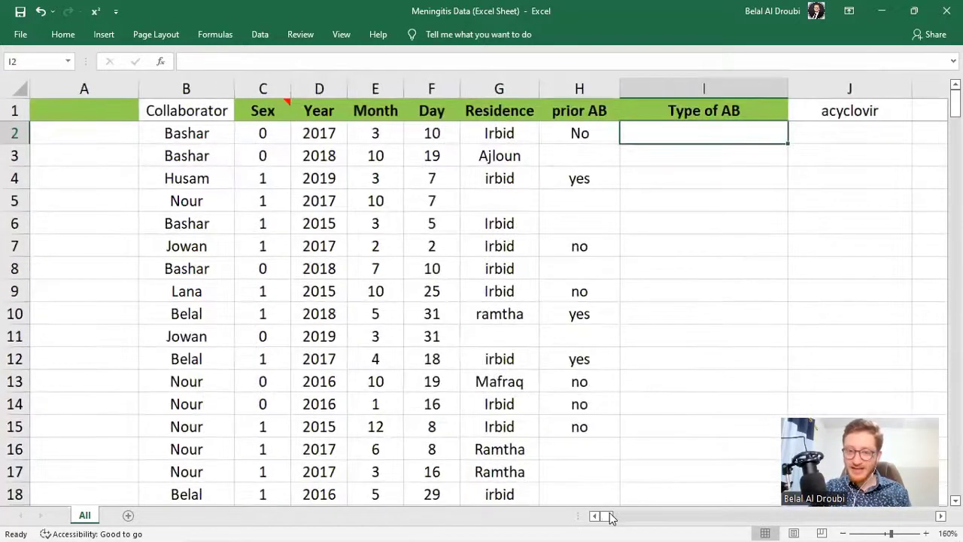
{"action": "left_click_drag", "start_coordinate": [608, 516], "coordinate": [636, 515]}
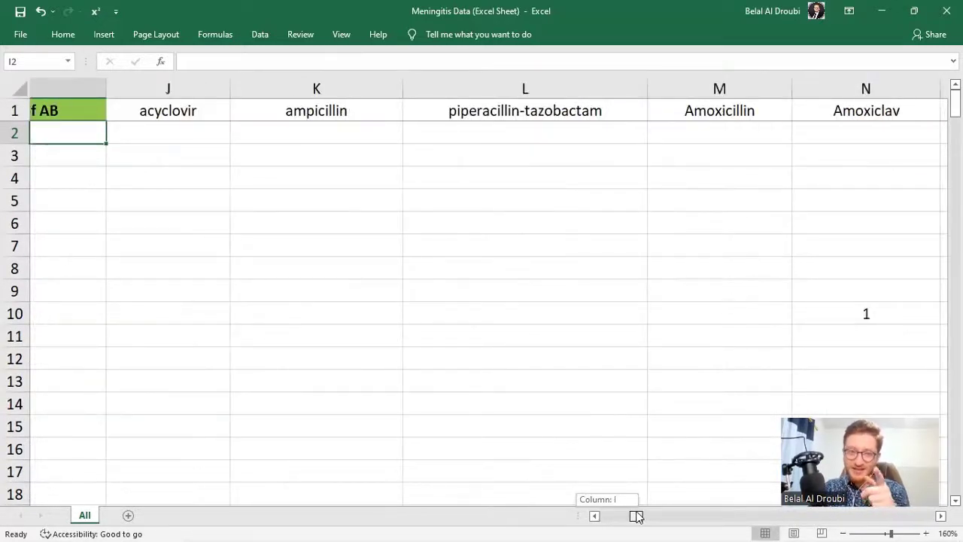
{"action": "left_click_drag", "start_coordinate": [637, 516], "coordinate": [690, 519]}
{"action": "left_click", "coordinate": [258, 306]}
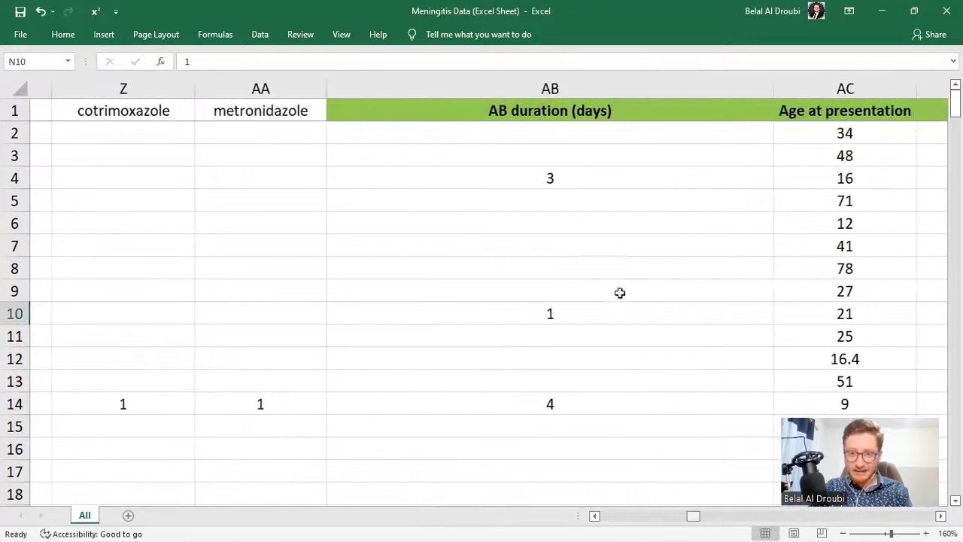
{"action": "left_click", "coordinate": [564, 186]}
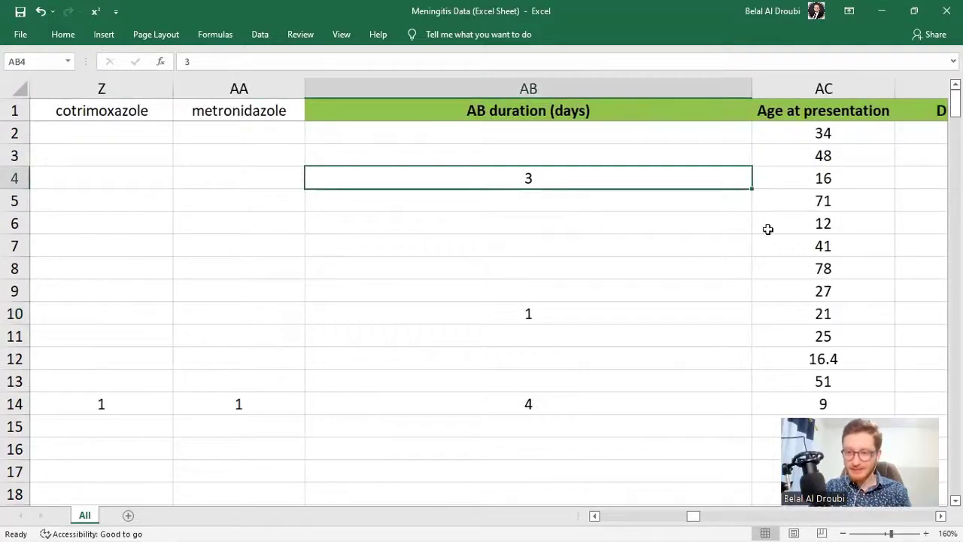
Look through the clinical presentation columns from Age at presentation across the signs and symptoms to Coryza
{"action": "left_click", "coordinate": [798, 179]}
{"action": "key", "text": "Right"}
{"action": "key", "text": "Right"}
{"action": "key", "text": "Right"}
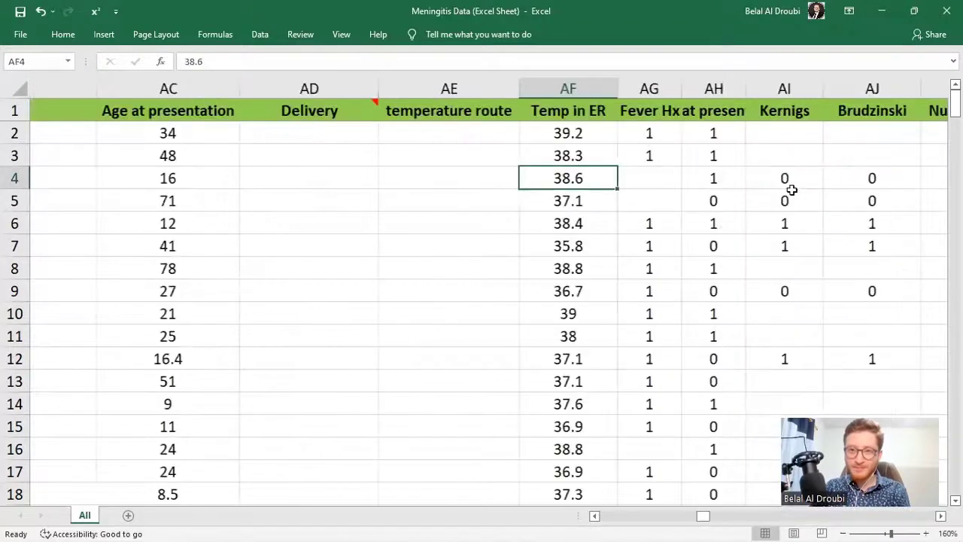
{"action": "key", "text": "Right"}
{"action": "key", "text": "Right"}
{"action": "key", "text": "Right"}
{"action": "key", "text": "Right"}
{"action": "key", "text": "Right"}
{"action": "key", "text": "Right"}
{"action": "key", "text": "Right"}
{"action": "key", "text": "Right"}
{"action": "key", "text": "Right"}
{"action": "key", "text": "Right"}
{"action": "key", "text": "Right"}
{"action": "key", "text": "Right"}
{"action": "key", "text": "Right"}
{"action": "key", "text": "Right"}
{"action": "key", "text": "Right"}
{"action": "key", "text": "Right"}
{"action": "key", "text": "Right"}
{"action": "key", "text": "Left"}
{"action": "key", "text": "Left"}
{"action": "key", "text": "Left"}
{"action": "key", "text": "Left"}
{"action": "key", "text": "Left"}
{"action": "key", "text": "Left"}
{"action": "key", "text": "Left"}
{"action": "key", "text": "Left"}
{"action": "key", "text": "Left"}
{"action": "key", "text": "Left"}
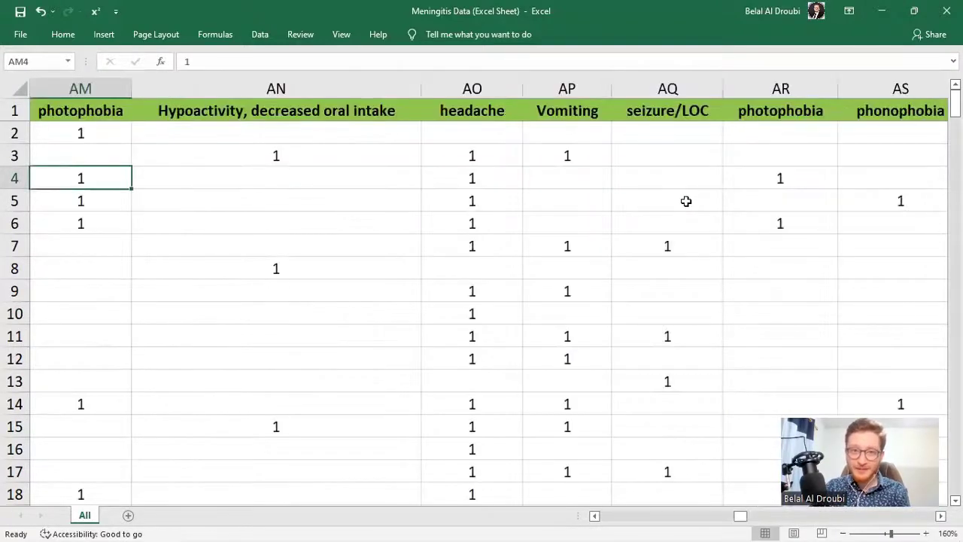
{"action": "key", "text": "Right"}
{"action": "key", "text": "Right"}
{"action": "key", "text": "Right"}
{"action": "key", "text": "Right"}
{"action": "key", "text": "Right"}
{"action": "key", "text": "Right"}
{"action": "key", "text": "Right"}
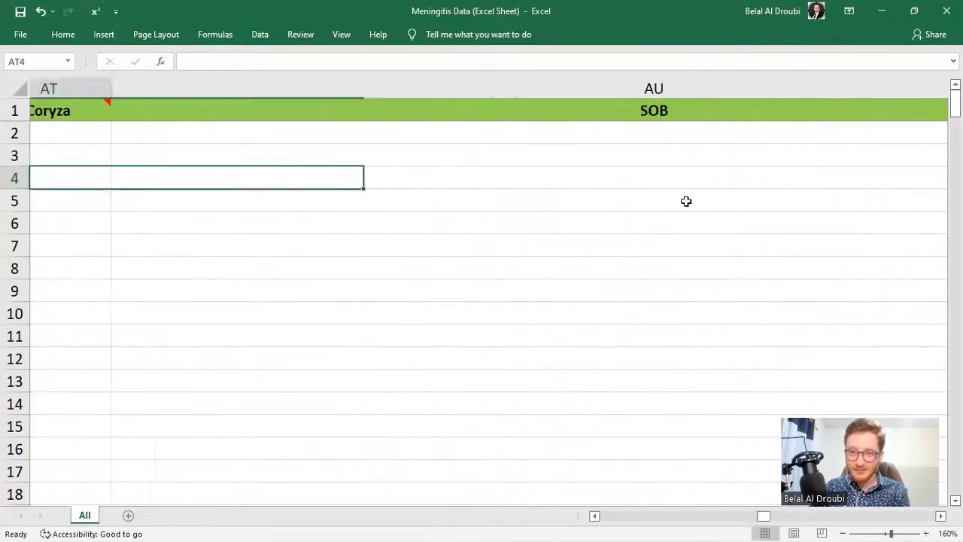
Go back through the symptom columns and inspect the Temp in ER and Fever Hx entries in rows 3 and 4
{"action": "key", "text": "Left"}
{"action": "key", "text": "Left"}
{"action": "key", "text": "Left"}
{"action": "key", "text": "Left"}
{"action": "key", "text": "Left"}
{"action": "key", "text": "Left"}
{"action": "key", "text": "Left"}
{"action": "key", "text": "Left"}
{"action": "key", "text": "Left"}
{"action": "key", "text": "Left"}
{"action": "key", "text": "Left"}
{"action": "key", "text": "Left"}
{"action": "key", "text": "Left"}
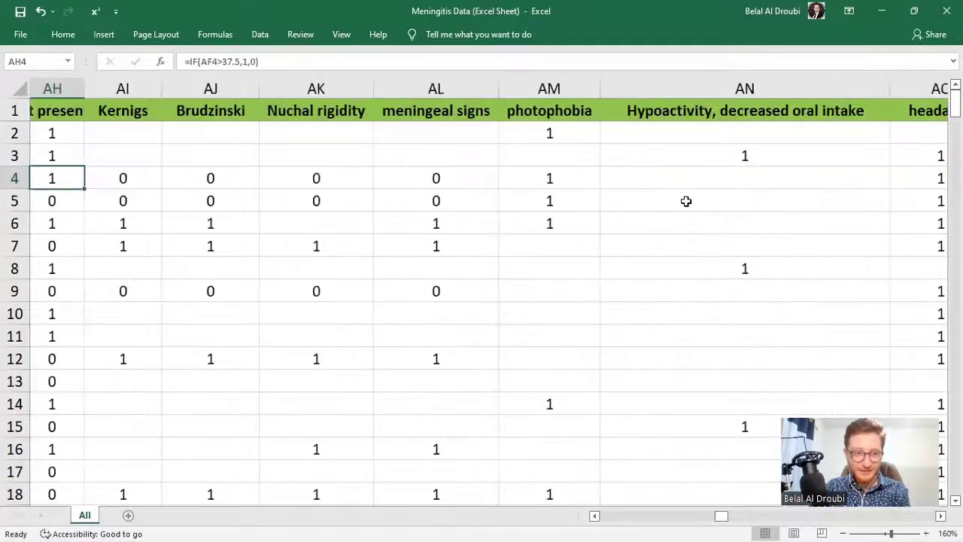
{"action": "key", "text": "Left"}
{"action": "key", "text": "Left"}
{"action": "key", "text": "Left"}
{"action": "left_click", "coordinate": [348, 170]}
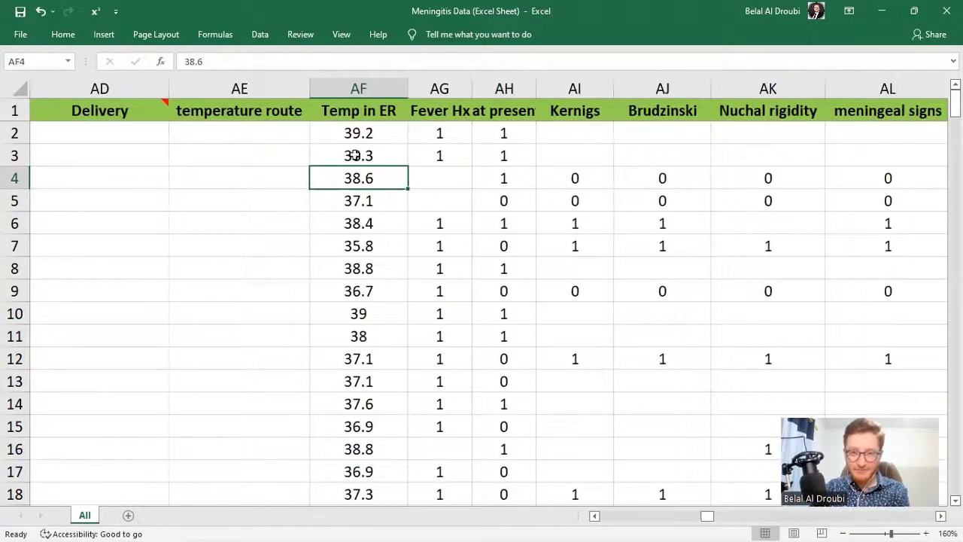
{"action": "left_click", "coordinate": [375, 153]}
{"action": "left_click", "coordinate": [454, 148]}
{"action": "key", "text": "Left"}
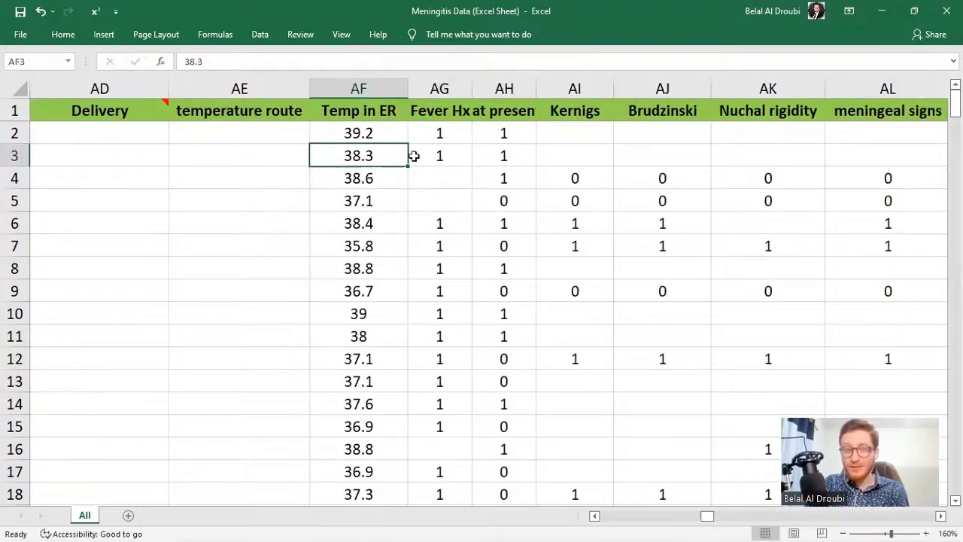
Widen the Temp in ER and Fever Hx columns together
{"action": "left_click", "coordinate": [444, 88]}
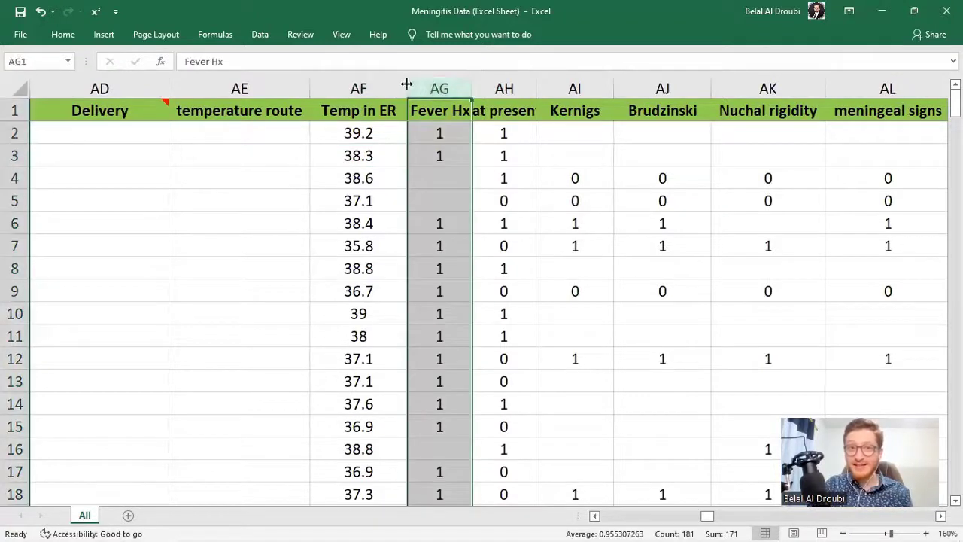
{"action": "left_click", "coordinate": [389, 88], "text": "shift"}
{"action": "left_click_drag", "start_coordinate": [431, 89], "coordinate": [452, 88]}
{"action": "left_click", "coordinate": [512, 133]}
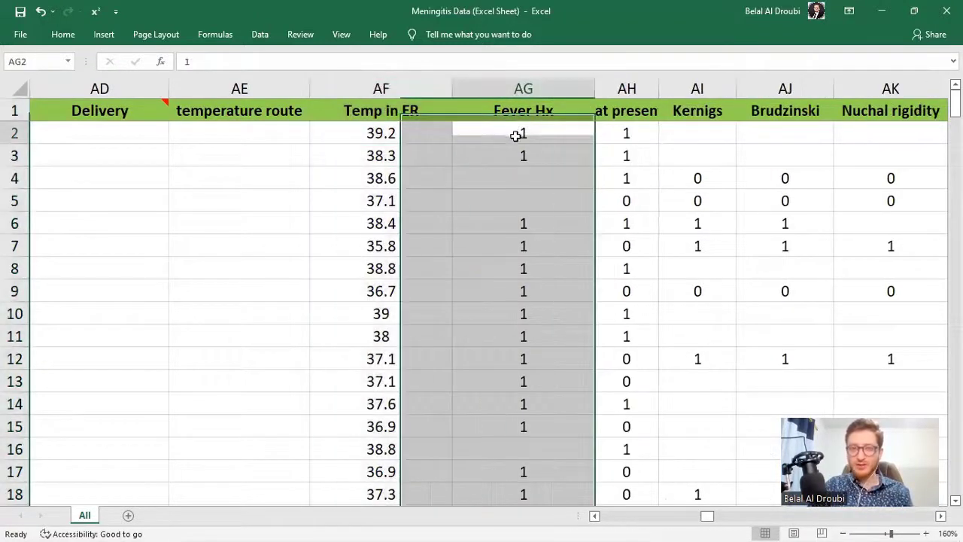
Compare the Fever Hx column with the Temp in ER column by their headers and entries
{"action": "left_click", "coordinate": [541, 115]}
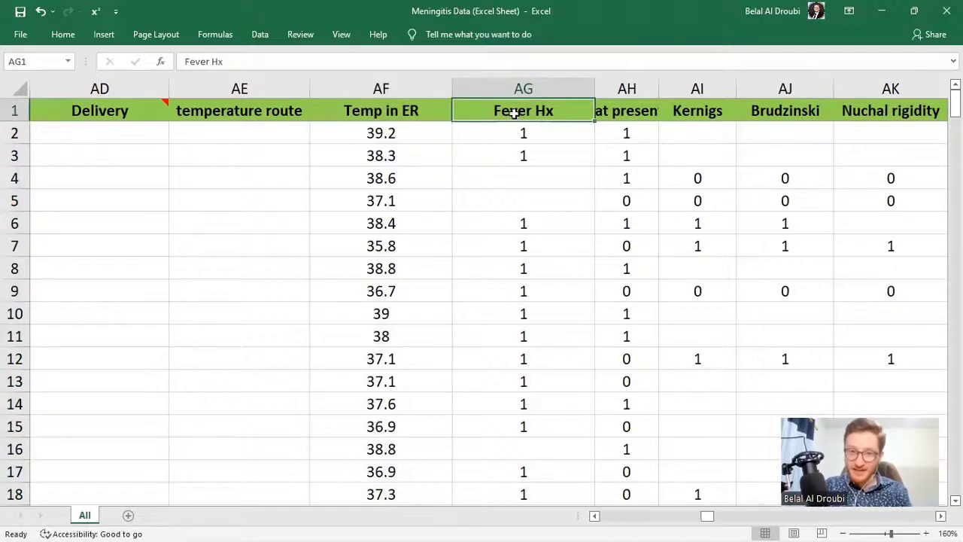
{"action": "left_click", "coordinate": [477, 155]}
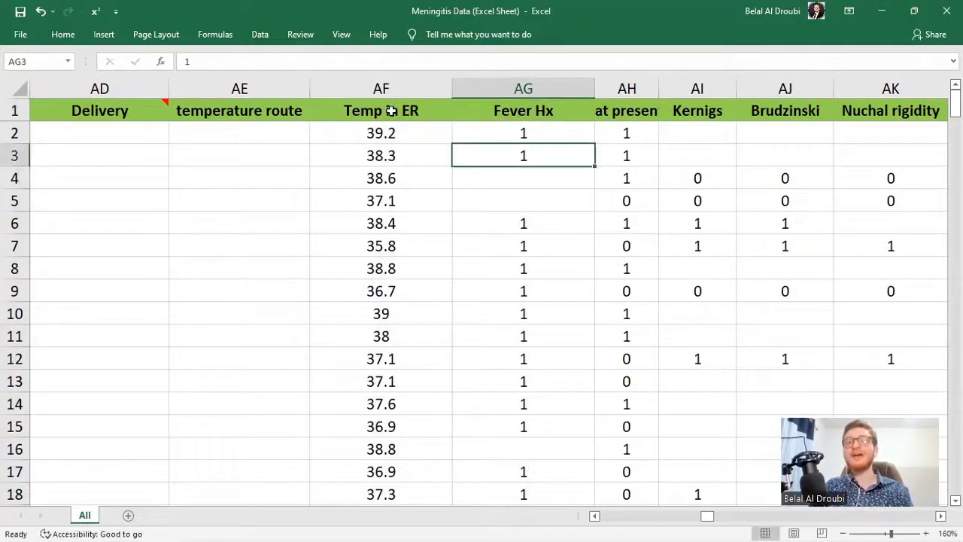
{"action": "left_click", "coordinate": [378, 110]}
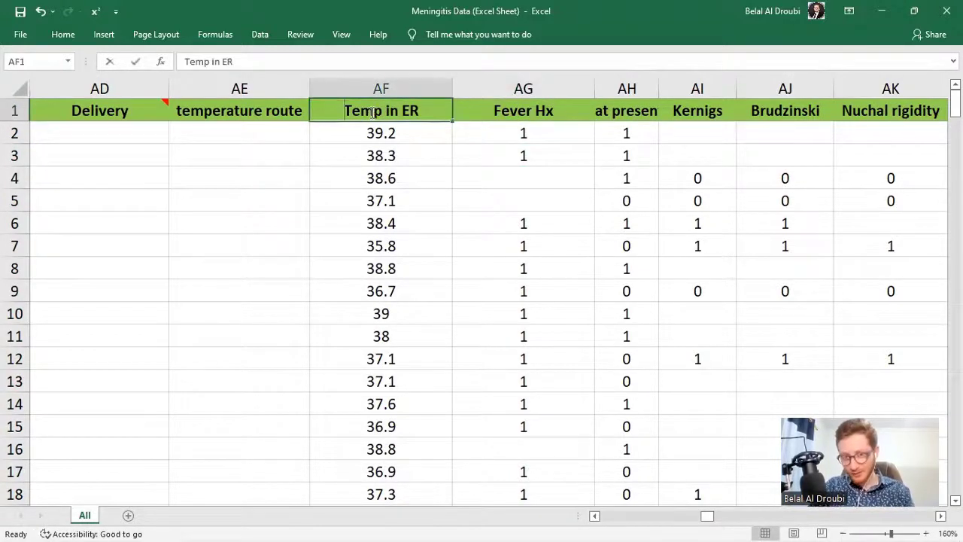
{"action": "left_click", "coordinate": [395, 193]}
{"action": "left_click", "coordinate": [392, 114]}
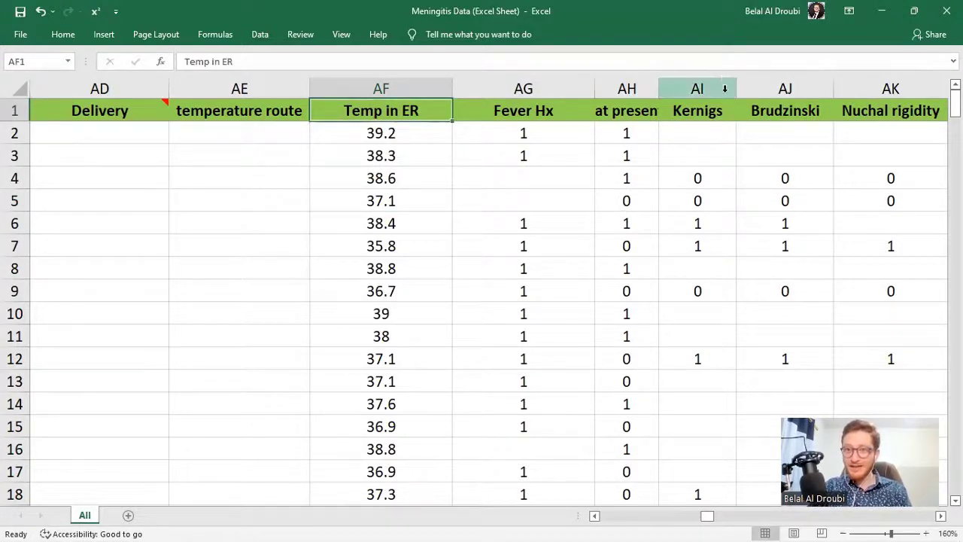
Examine how the Kernigs column is coded, comparing its entries in rows 4, 6 and 7
{"action": "left_click", "coordinate": [697, 118]}
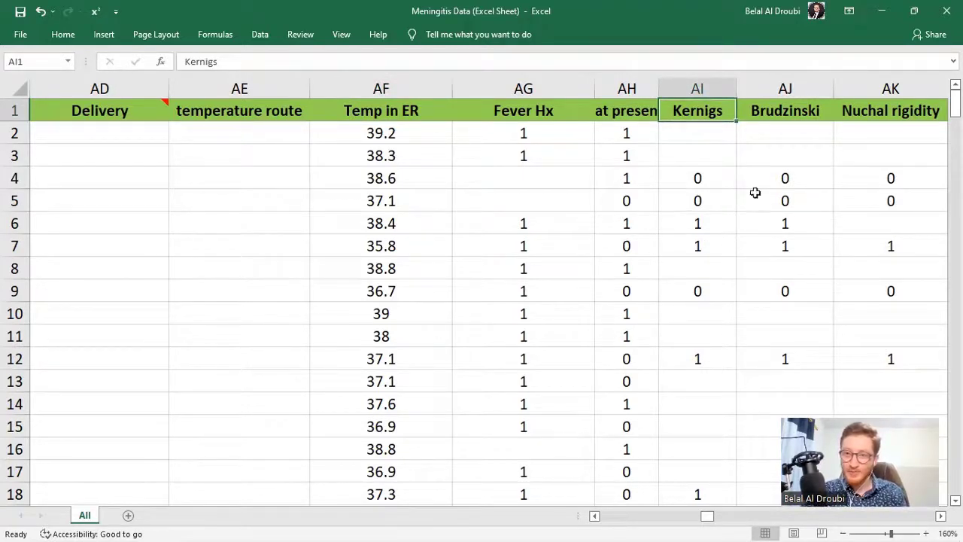
{"action": "left_click", "coordinate": [712, 175]}
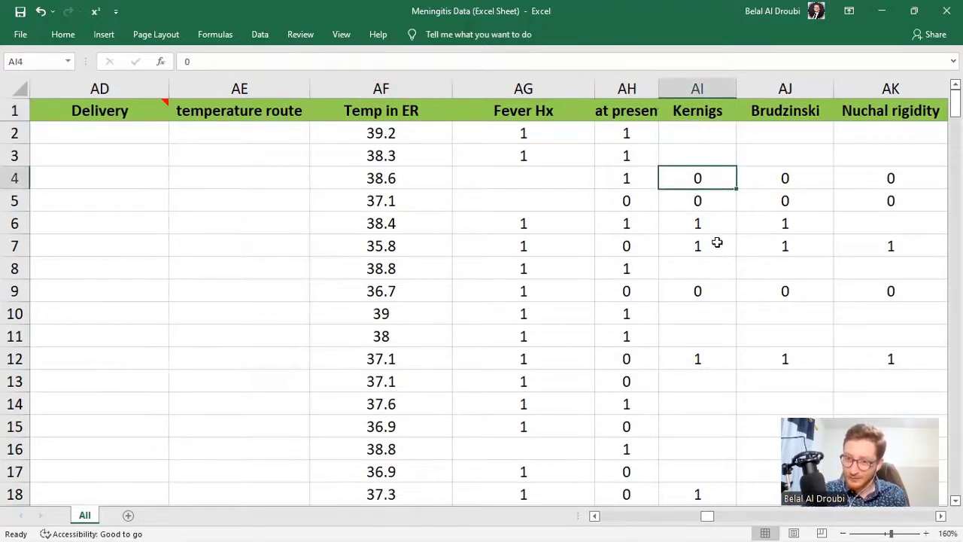
{"action": "left_click", "coordinate": [717, 242]}
{"action": "left_click", "coordinate": [715, 222]}
{"action": "left_click", "coordinate": [714, 189]}
{"action": "left_click", "coordinate": [712, 246]}
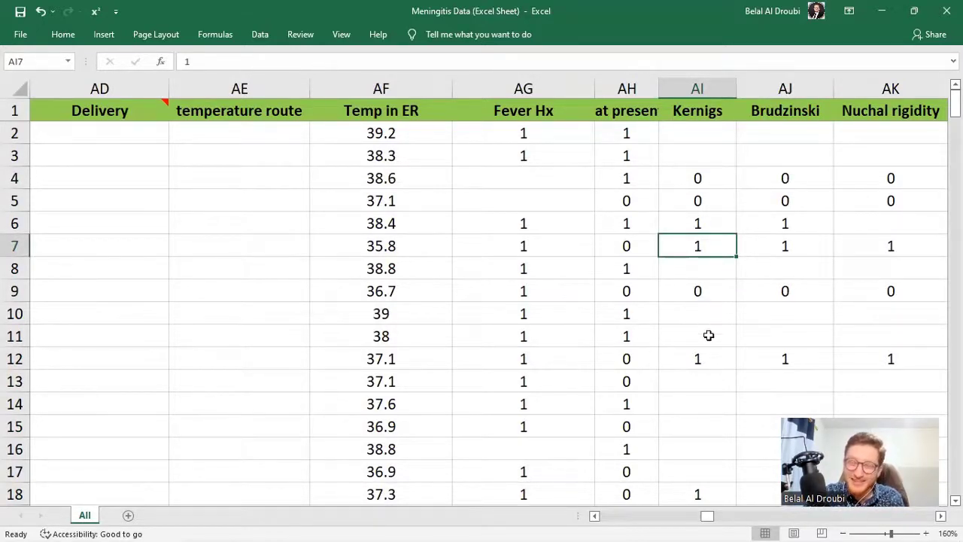
{"action": "scroll", "coordinate": [719, 355], "scroll_direction": "down", "scroll_amount": 2}
{"action": "scroll", "coordinate": [721, 355], "scroll_direction": "up", "scroll_amount": 2}
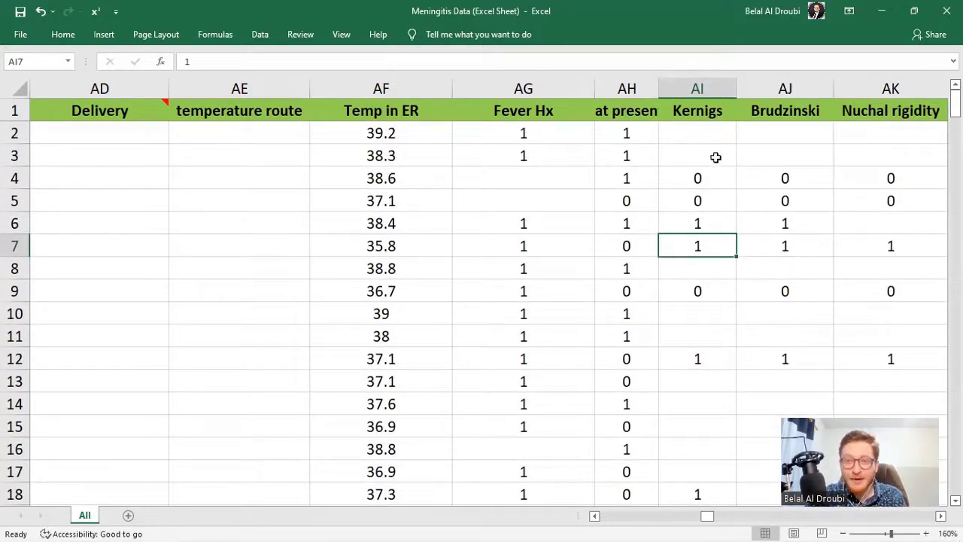
Try coding the Kernigs entries in rows 2 and 3 as 0, and clear both cells again
{"action": "left_click_drag", "start_coordinate": [715, 158], "coordinate": [711, 135]}
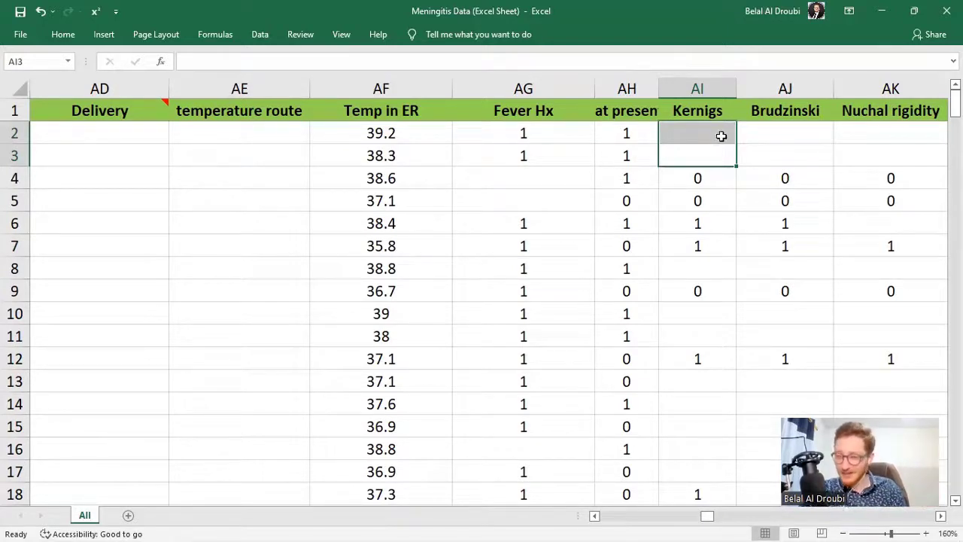
{"action": "left_click", "coordinate": [701, 154]}
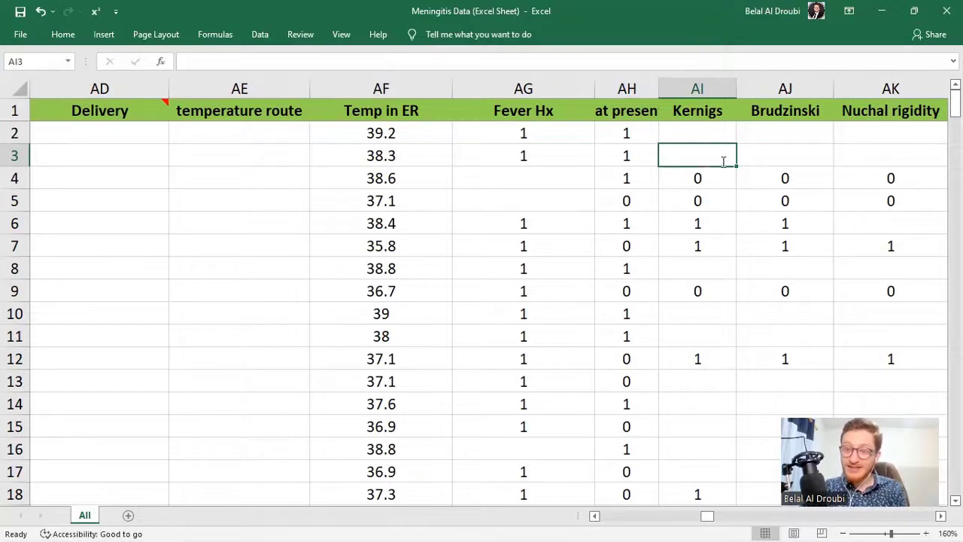
{"action": "key", "text": "ctrl+z"}
{"action": "left_click", "coordinate": [699, 241]}
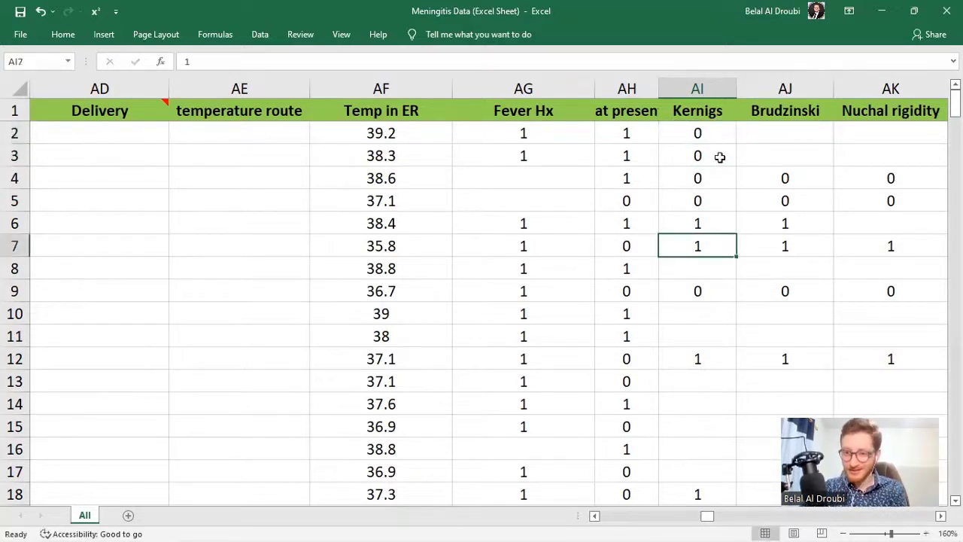
{"action": "left_click_drag", "start_coordinate": [721, 156], "coordinate": [700, 133]}
{"action": "key", "text": "Delete"}
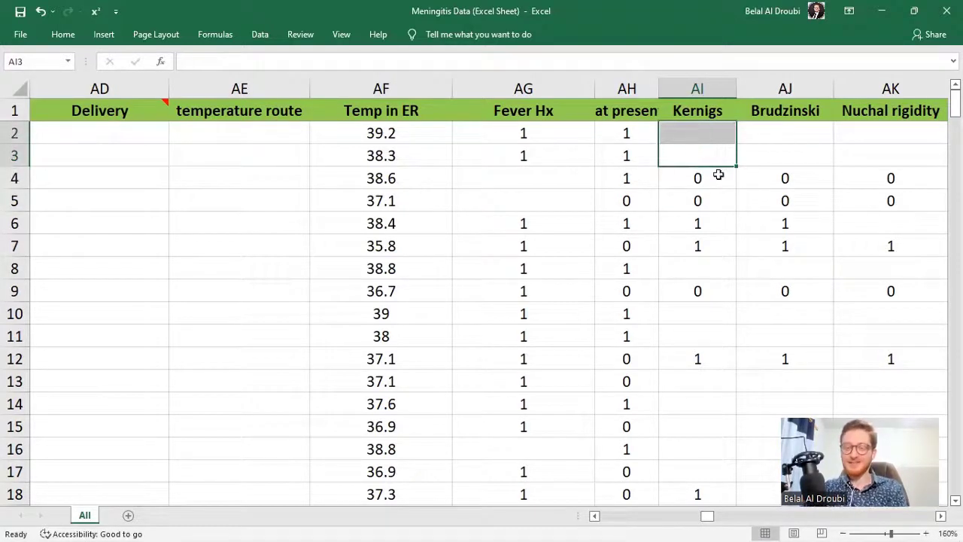
Compare the entries in rows 3 and 4 across the Kernigs, Brudzinski, Nuchal rigidity, meningeal signs and photophobia columns
{"action": "key", "text": "Right"}
{"action": "key", "text": "Right"}
{"action": "key", "text": "Right"}
{"action": "key", "text": "Right"}
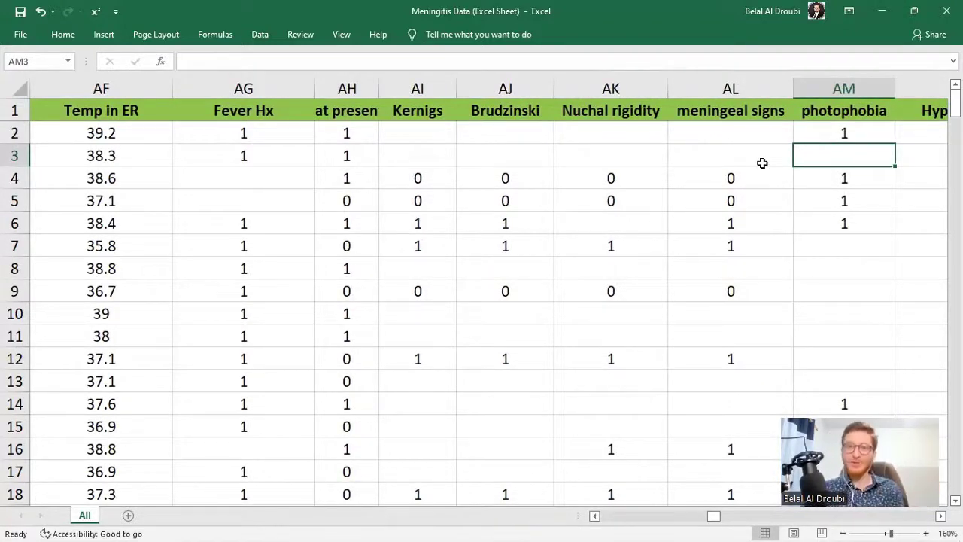
{"action": "left_click", "coordinate": [423, 185]}
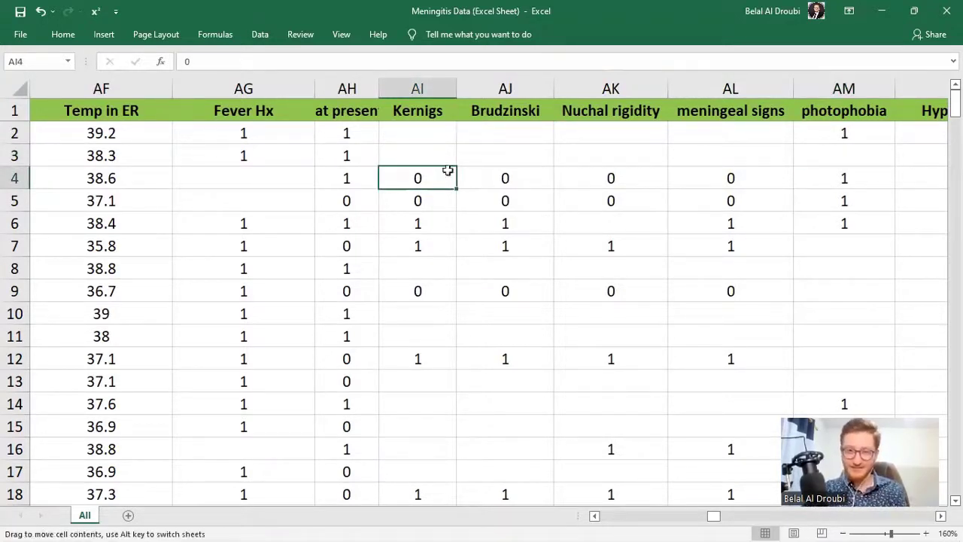
{"action": "key", "text": "Right"}
{"action": "key", "text": "Left"}
{"action": "key", "text": "Right"}
{"action": "key", "text": "Right"}
{"action": "key", "text": "Right"}
{"action": "key", "text": "Right"}
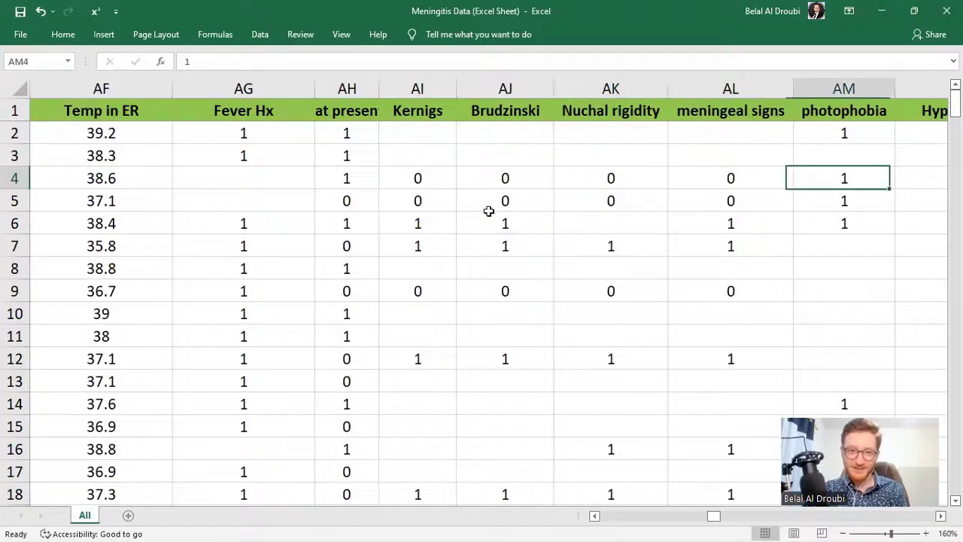
{"action": "key", "text": "Left"}
{"action": "key", "text": "Left"}
{"action": "key", "text": "Left"}
{"action": "key", "text": "Left"}
{"action": "key", "text": "Up"}
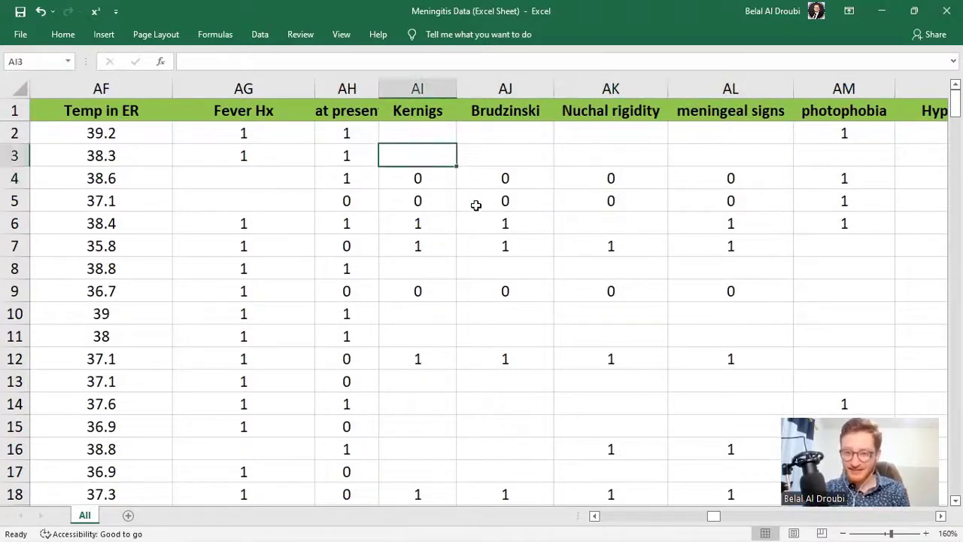
{"action": "key", "text": "Down"}
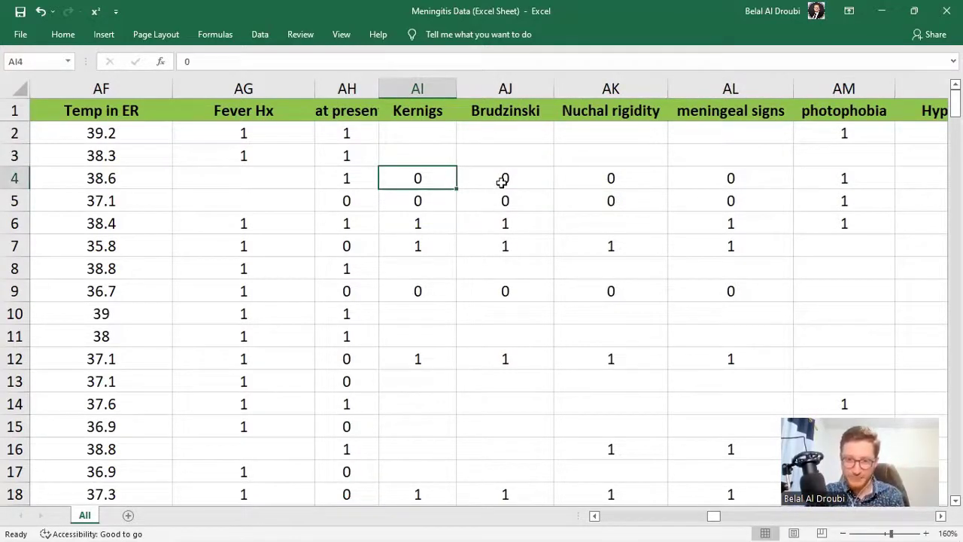
Inspect the formula behind the meningeal signs entry in row 4
{"action": "key", "text": "Right"}
{"action": "key", "text": "Right"}
{"action": "key", "text": "Right"}
{"action": "key", "text": "Right"}
{"action": "key", "text": "Right"}
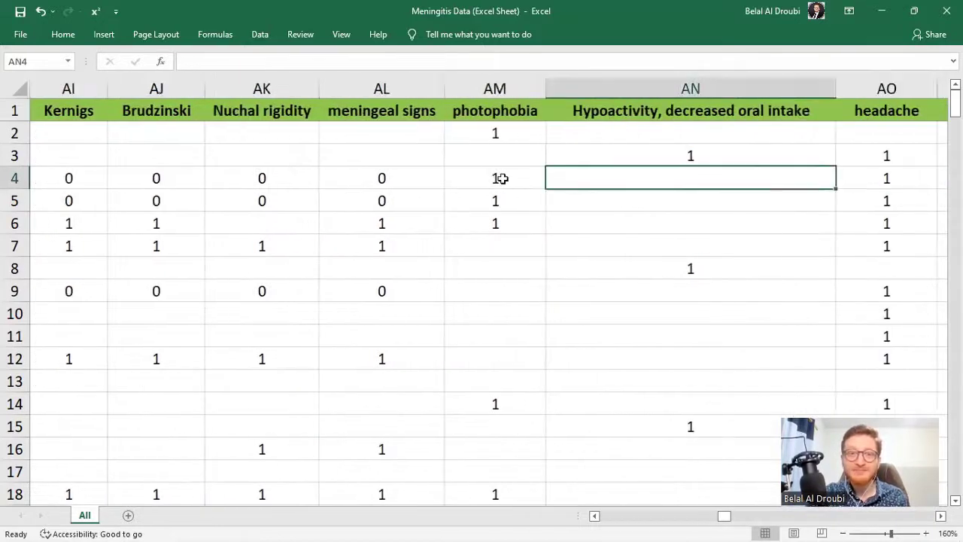
{"action": "key", "text": "Left"}
{"action": "key", "text": "Left"}
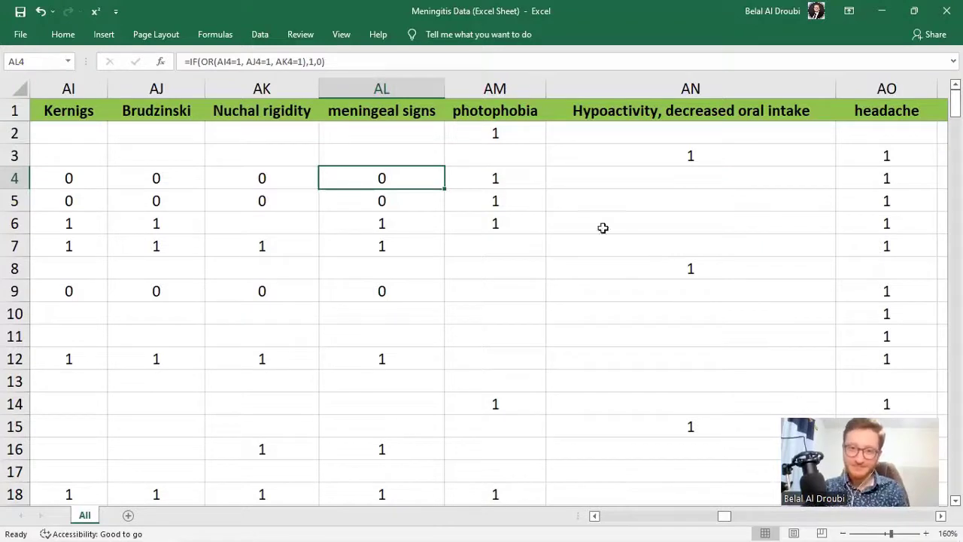
Enter NA in the meningeal signs column for the patient in row 2
{"action": "left_click", "coordinate": [512, 209]}
{"action": "key", "text": "Up"}
{"action": "key", "text": "Left"}
{"action": "key", "text": "Up"}
{"action": "key", "text": "Up"}
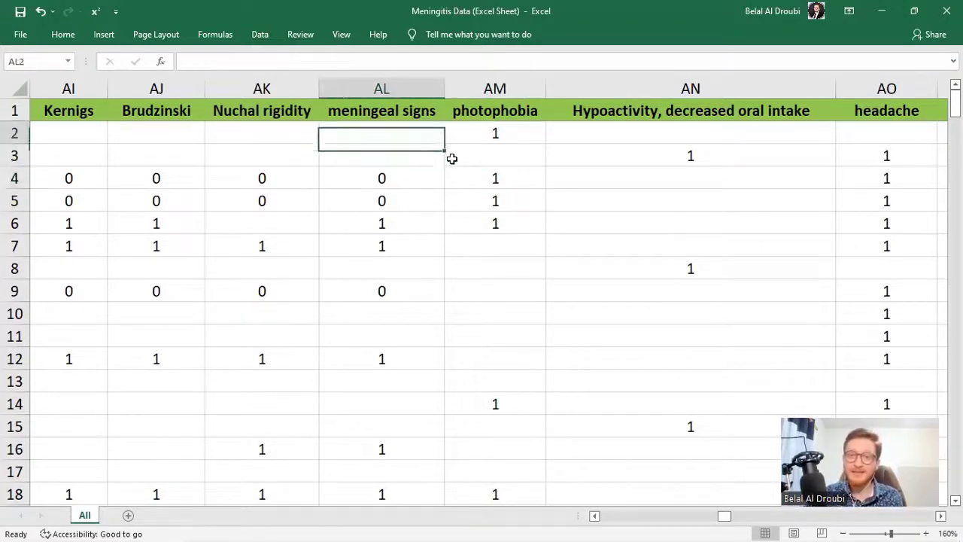
{"action": "key", "text": "Up"}
{"action": "key", "text": "Down"}
{"action": "key", "text": "Up"}
{"action": "key", "text": "Down"}
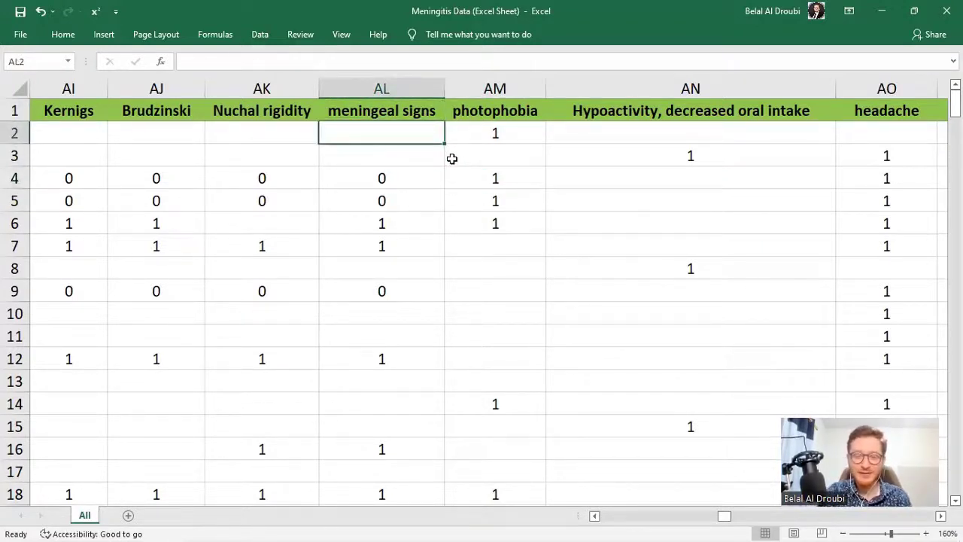
{"action": "type", "text": "Na"}
{"action": "key", "text": "BackSpace"}
{"action": "type", "text": "A"}
{"action": "key", "text": "Return"}
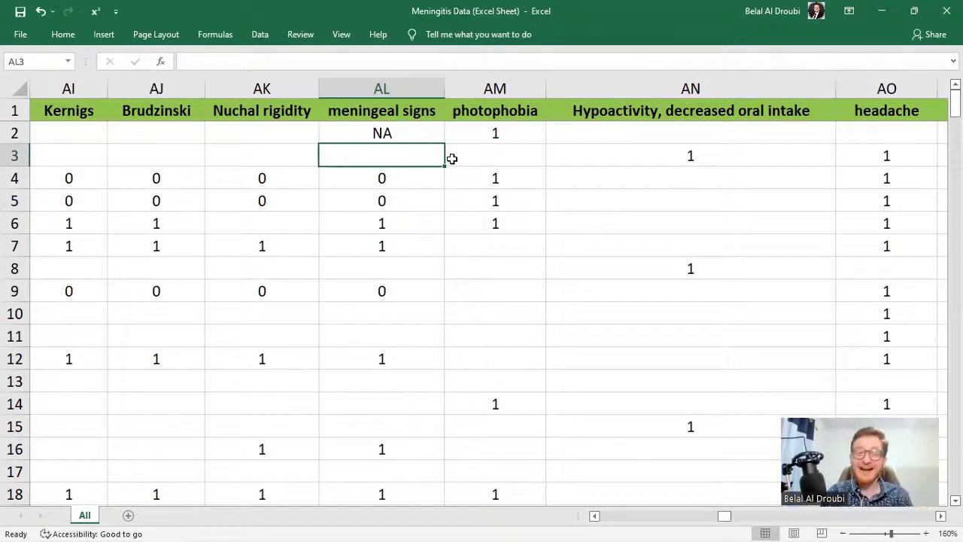
Examine the blank cells in the columns from Kernigs to Hypoactivity, decreased oral intake, down to row 14
{"action": "key", "text": "Up"}
{"action": "key", "text": "Left"}
{"action": "key", "text": "Left"}
{"action": "key", "text": "Left"}
{"action": "key", "text": "Left"}
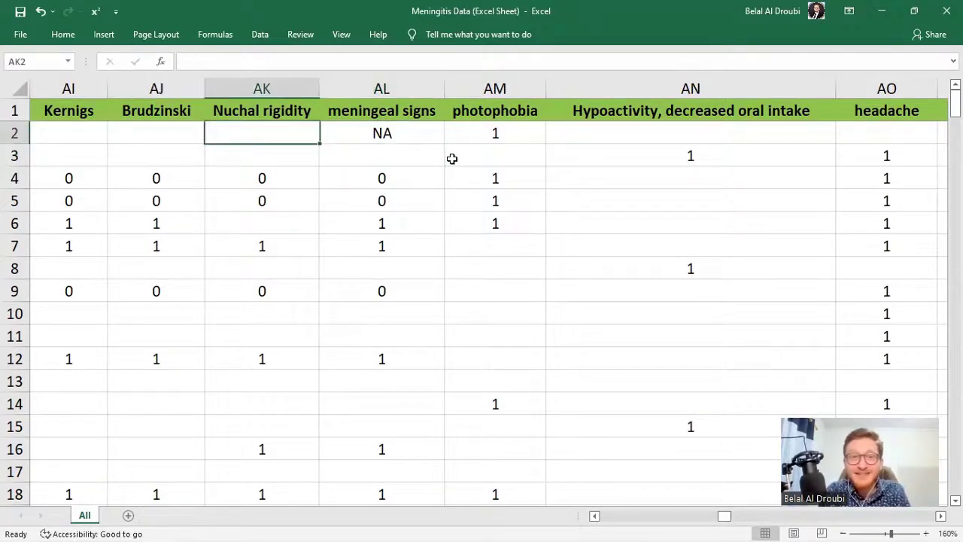
{"action": "key", "text": "Right"}
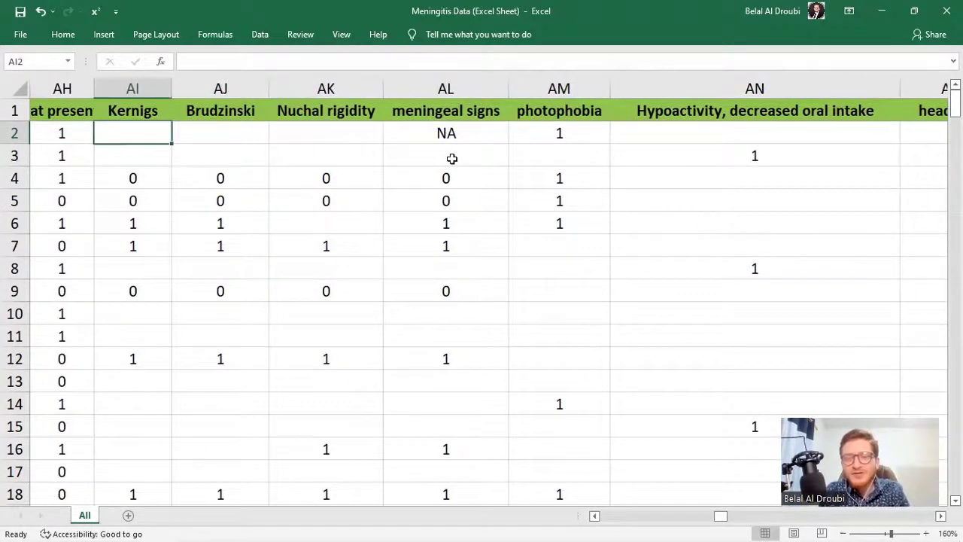
{"action": "key", "text": "Down"}
{"action": "key", "text": "Down"}
{"action": "key", "text": "Down"}
{"action": "key", "text": "Down"}
{"action": "key", "text": "Down"}
{"action": "key", "text": "Down"}
{"action": "key", "text": "Down"}
{"action": "key", "text": "Down"}
{"action": "key", "text": "Down"}
{"action": "key", "text": "Down"}
{"action": "key", "text": "Down"}
{"action": "key", "text": "Down"}
{"action": "key", "text": "Right"}
{"action": "key", "text": "Right"}
{"action": "key", "text": "Right"}
{"action": "key", "text": "Right"}
{"action": "key", "text": "Right"}
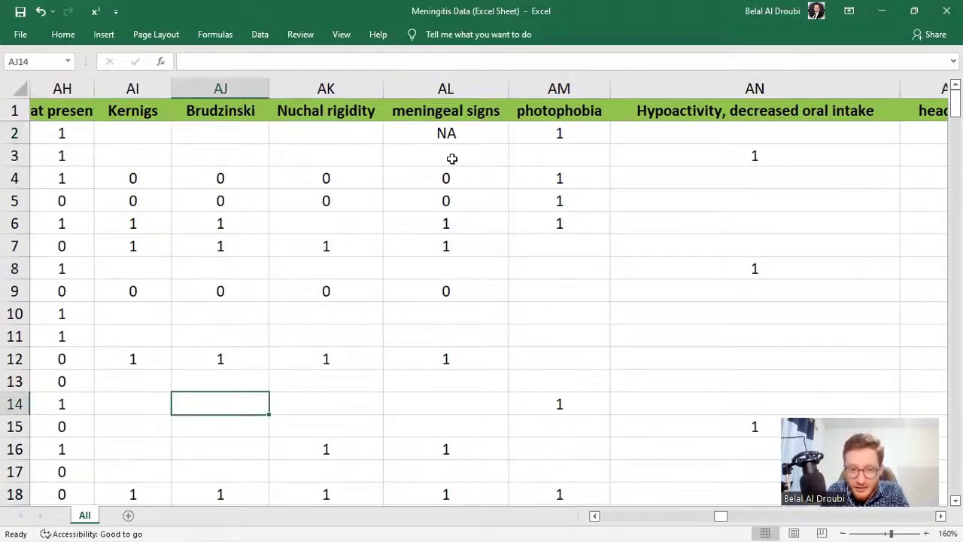
{"action": "key", "text": "Up"}
{"action": "key", "text": "Up"}
{"action": "key", "text": "Up"}
{"action": "key", "text": "Up"}
{"action": "key", "text": "Up"}
{"action": "key", "text": "Up"}
{"action": "key", "text": "Up"}
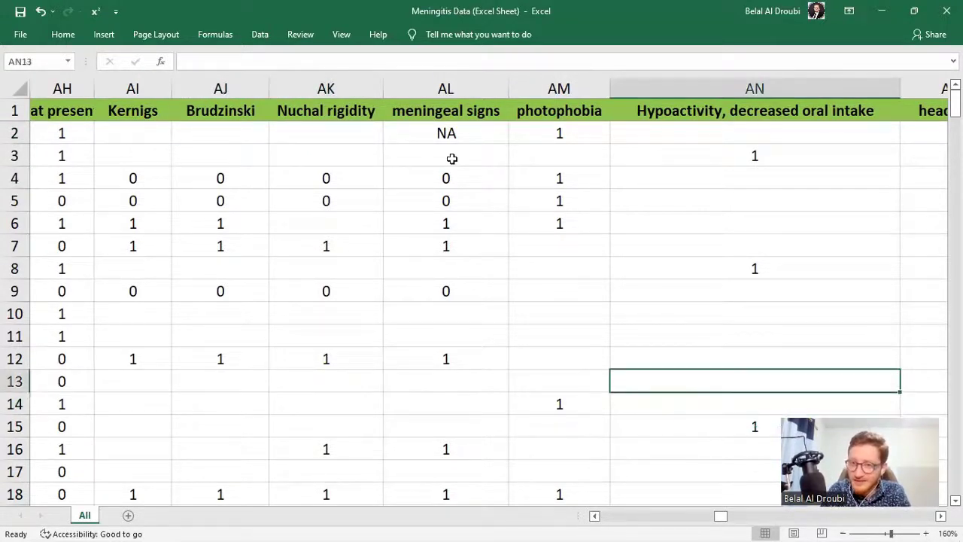
Clear the NA entry from the meningeal signs cell in row 2
{"action": "left_click", "coordinate": [452, 158]}
{"action": "key", "text": "Up"}
{"action": "key", "text": "Delete"}
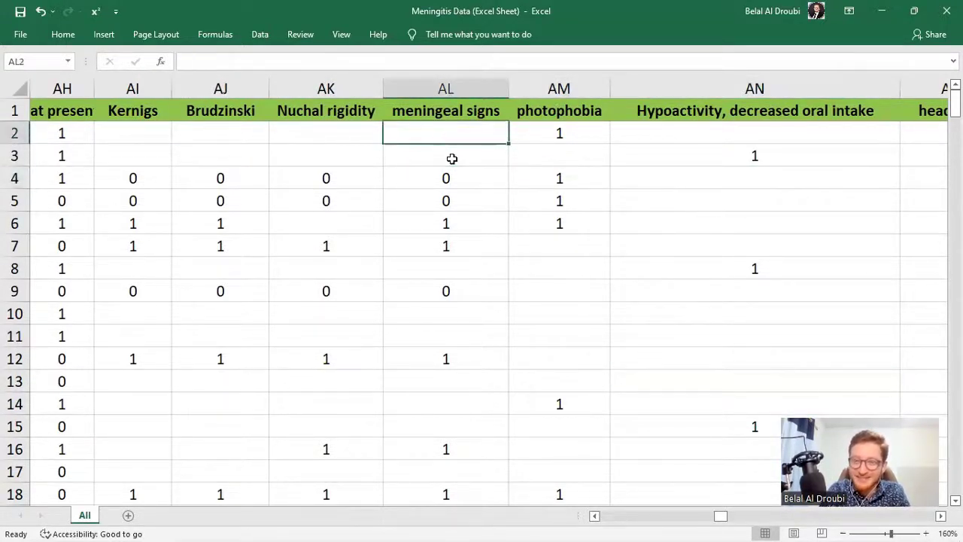
Review the headache, Vomiting and seizure/LOC symptom columns by their headers with the sheet at 145% zoom
{"action": "key", "text": "Right"}
{"action": "key", "text": "Right"}
{"action": "key", "text": "Right"}
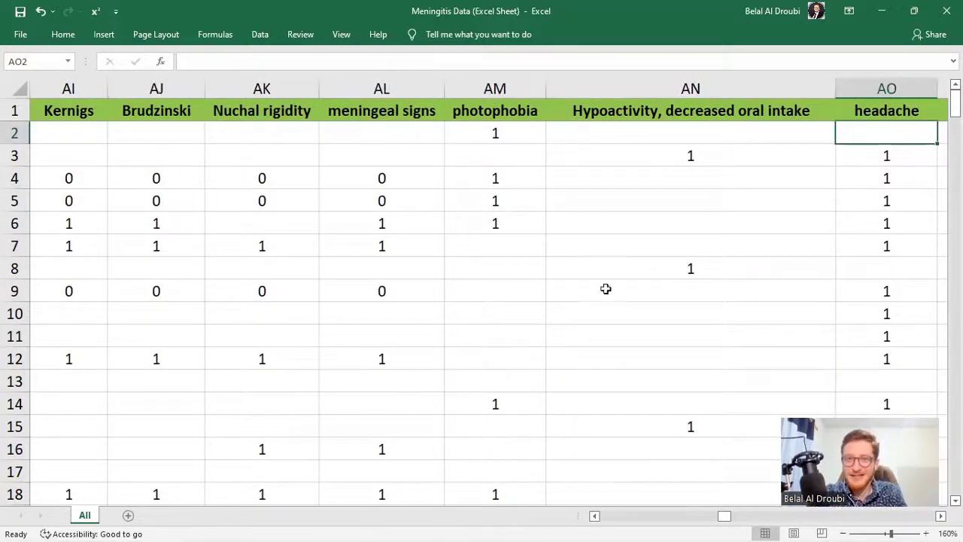
{"action": "scroll", "coordinate": [669, 283], "scroll_direction": "down", "scroll_amount": 1}
{"action": "scroll", "coordinate": [667, 281], "scroll_direction": "up", "scroll_amount": 1}
{"action": "scroll", "coordinate": [656, 237], "scroll_direction": "down", "scroll_amount": 2}
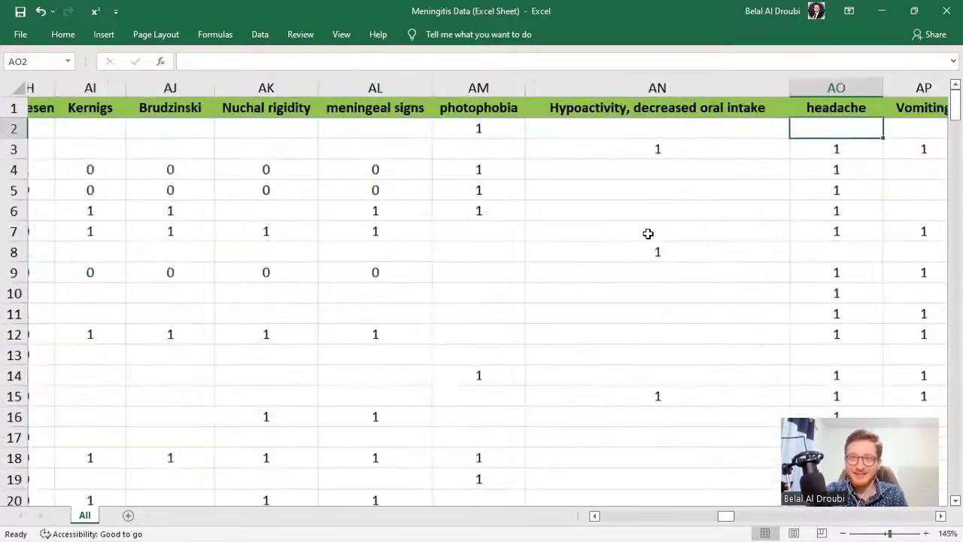
{"action": "left_click_drag", "start_coordinate": [726, 516], "coordinate": [739, 516]}
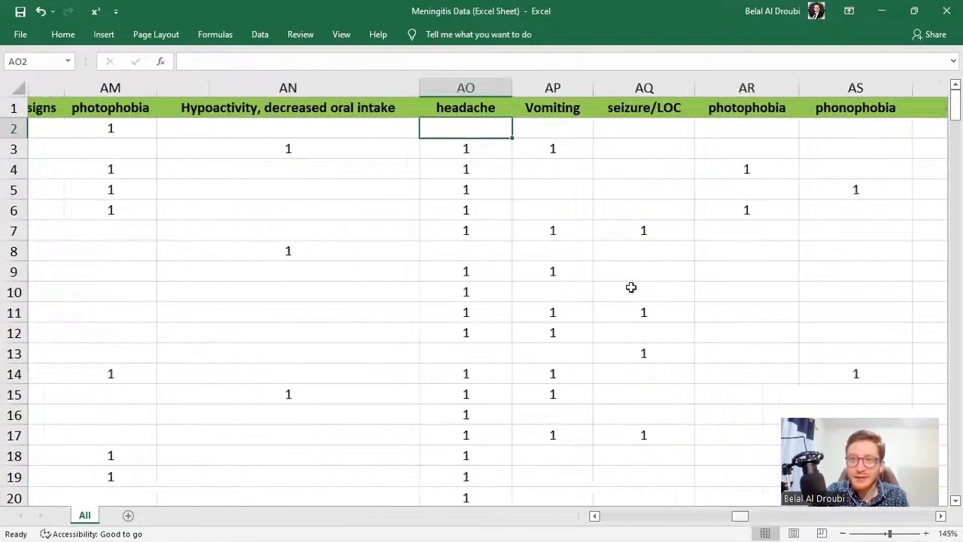
{"action": "left_click", "coordinate": [437, 107]}
{"action": "key", "text": "Right"}
{"action": "key", "text": "Right"}
{"action": "left_click", "coordinate": [509, 111]}
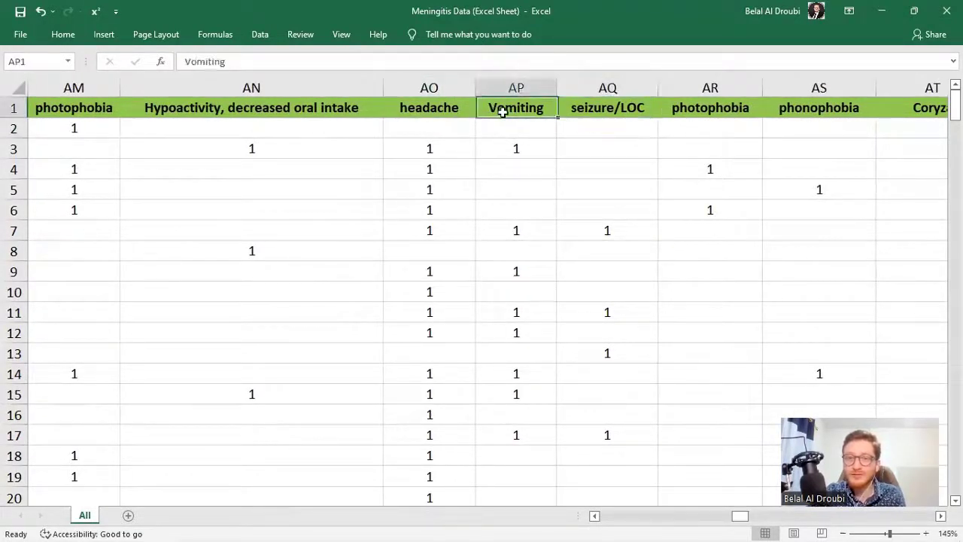
{"action": "left_click", "coordinate": [595, 113]}
{"action": "left_click", "coordinate": [510, 113]}
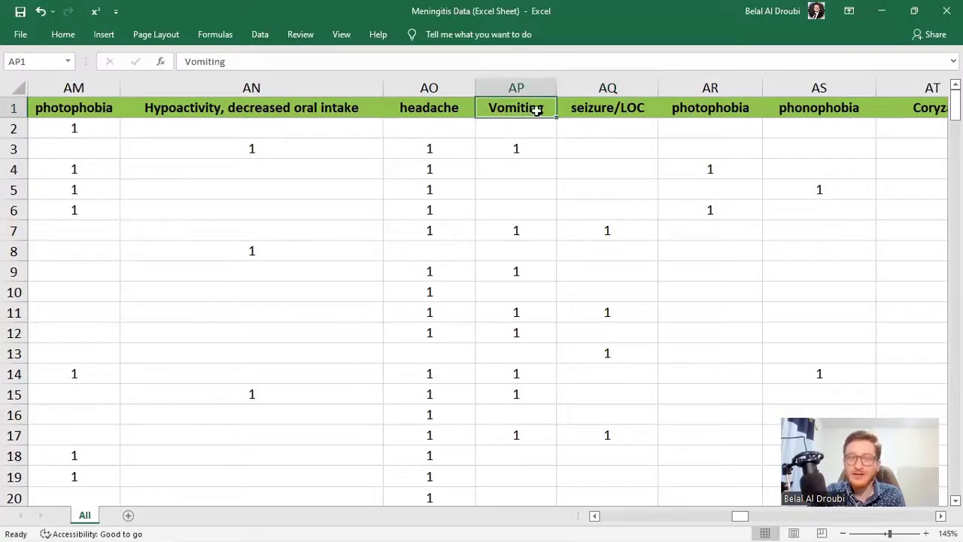
{"action": "key", "text": "Right"}
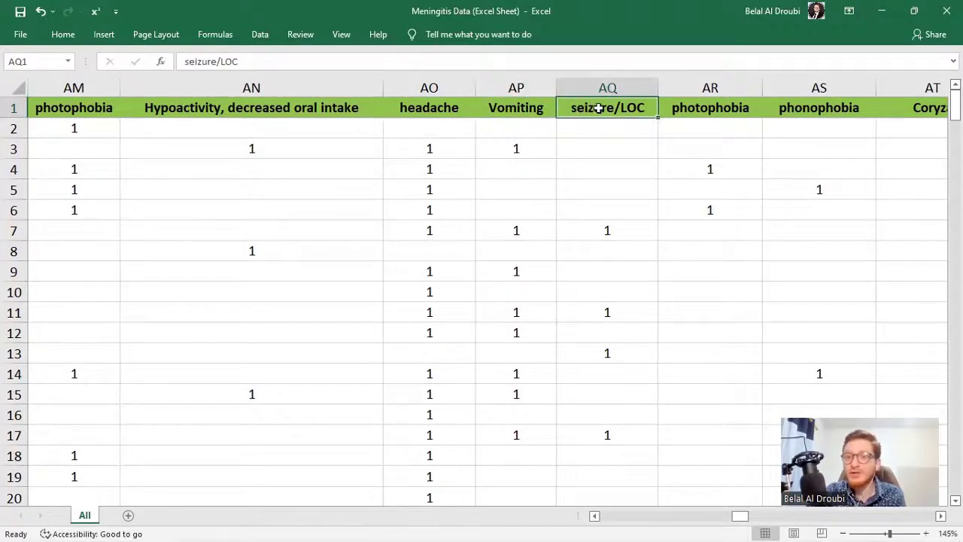
Go through the remaining symptom headers from the second photophobia column through to the Other column
{"action": "left_click", "coordinate": [667, 114]}
{"action": "key", "text": "Right"}
{"action": "key", "text": "Right"}
{"action": "key", "text": "Right"}
{"action": "key", "text": "Right"}
{"action": "key", "text": "Right"}
{"action": "key", "text": "Right"}
{"action": "key", "text": "Right"}
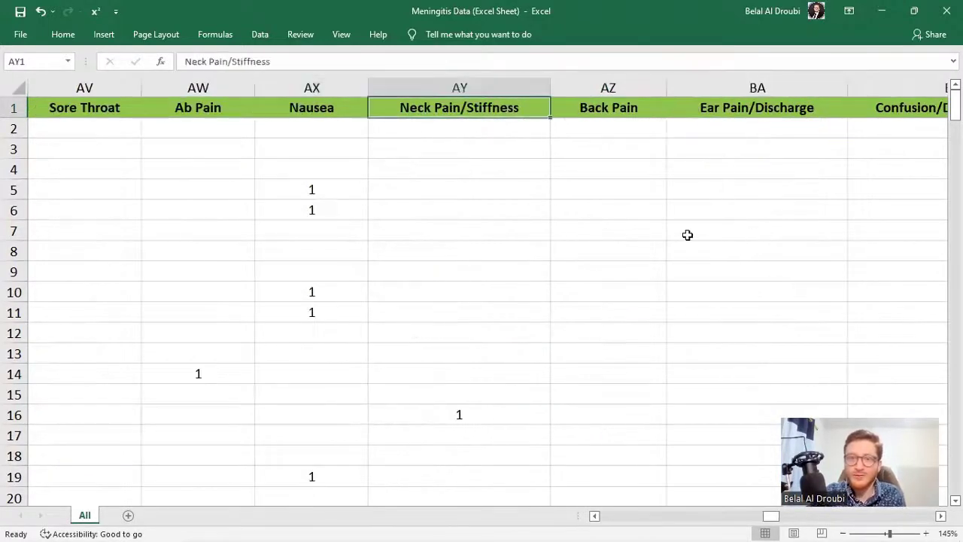
{"action": "key", "text": "Left"}
{"action": "key", "text": "Right"}
{"action": "key", "text": "Right"}
{"action": "key", "text": "Right"}
{"action": "key", "text": "Right"}
{"action": "key", "text": "Right"}
{"action": "key", "text": "Right"}
{"action": "key", "text": "Right"}
{"action": "key", "text": "Right"}
{"action": "key", "text": "Right"}
{"action": "key", "text": "Right"}
{"action": "key", "text": "Right"}
{"action": "key", "text": "Right"}
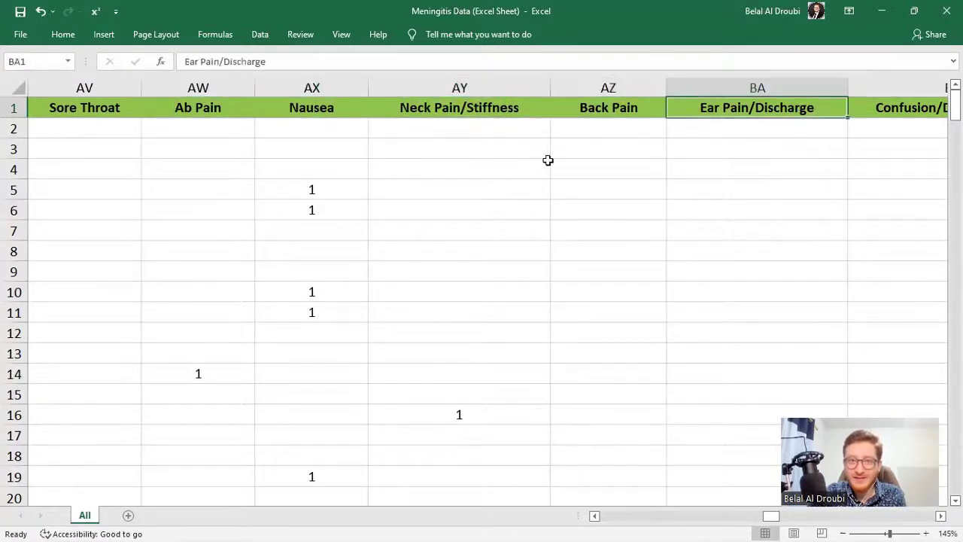
Examine the free-text symptom entries in the Other column, including those in rows 3, 17 and 30
{"action": "left_click", "coordinate": [550, 110]}
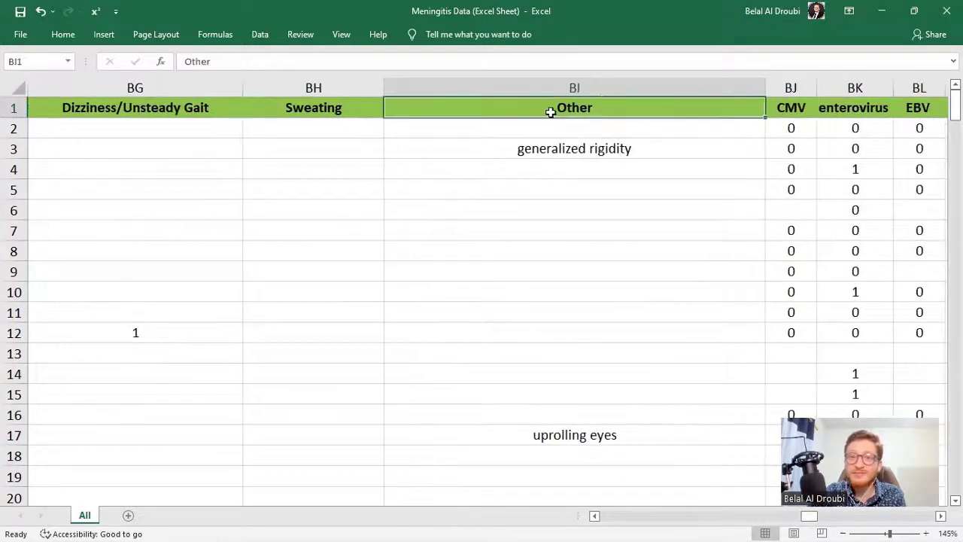
{"action": "left_click_drag", "start_coordinate": [550, 109], "coordinate": [569, 404]}
{"action": "scroll", "coordinate": [571, 411], "scroll_direction": "down", "scroll_amount": 7}
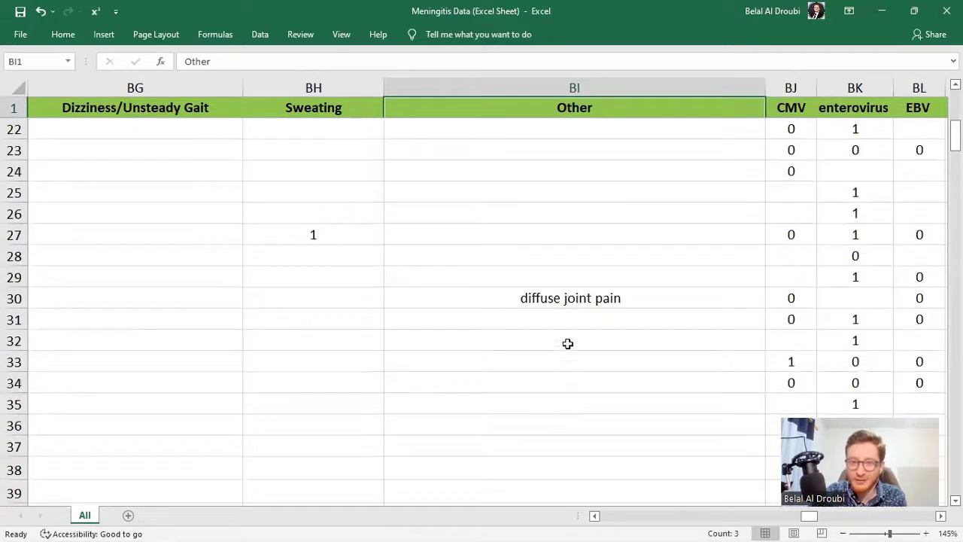
{"action": "scroll", "coordinate": [567, 343], "scroll_direction": "down", "scroll_amount": 1}
{"action": "left_click", "coordinate": [537, 216]}
{"action": "scroll", "coordinate": [559, 312], "scroll_direction": "up", "scroll_amount": 7}
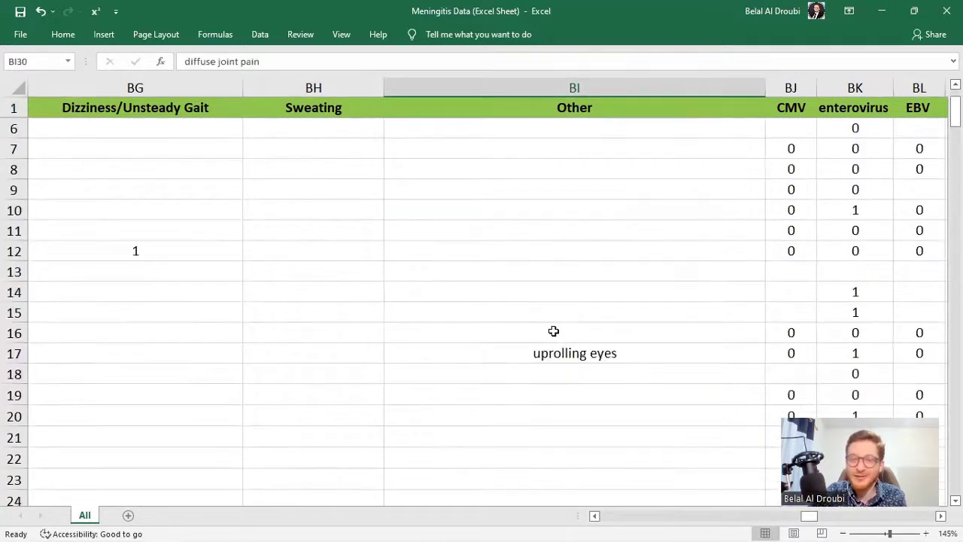
{"action": "scroll", "coordinate": [563, 301], "scroll_direction": "up", "scroll_amount": 1}
{"action": "scroll", "coordinate": [618, 215], "scroll_direction": "down", "scroll_amount": 2}
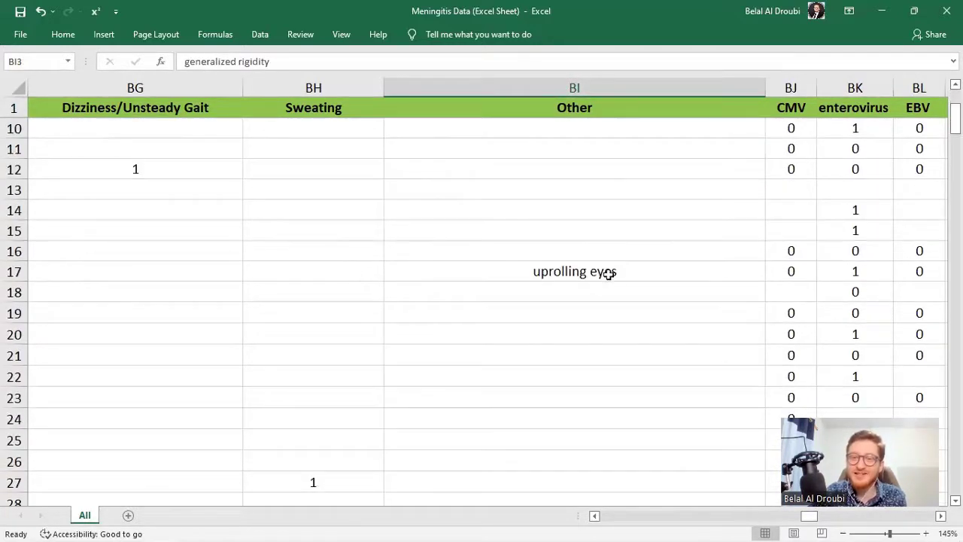
{"action": "left_click", "coordinate": [611, 274]}
{"action": "scroll", "coordinate": [629, 296], "scroll_direction": "down", "scroll_amount": 3}
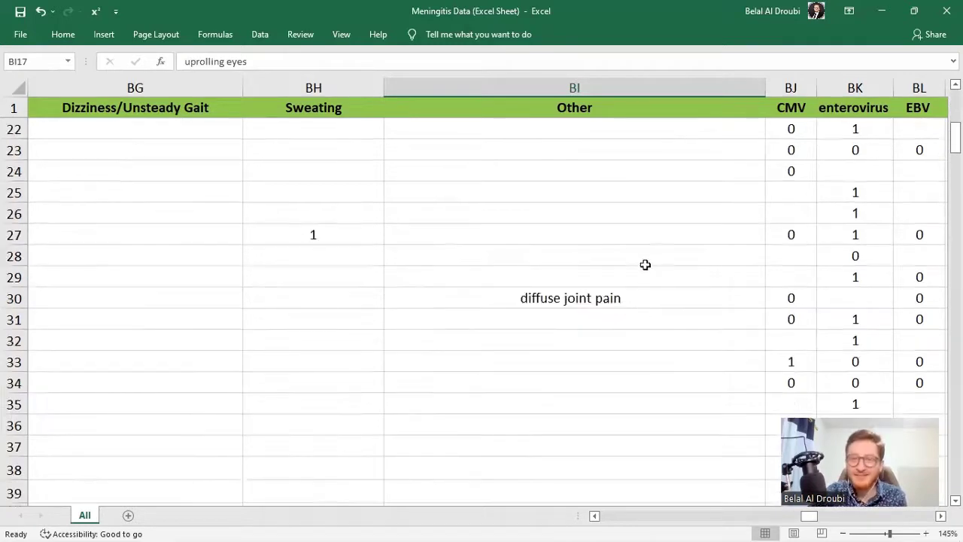
{"action": "scroll", "coordinate": [642, 241], "scroll_direction": "up", "scroll_amount": 5}
Review how the CMV, enterovirus, EBV, HSV I, HSV II and TB columns are coded, selecting their entries in rows 2 to 12
{"action": "left_click", "coordinate": [828, 129]}
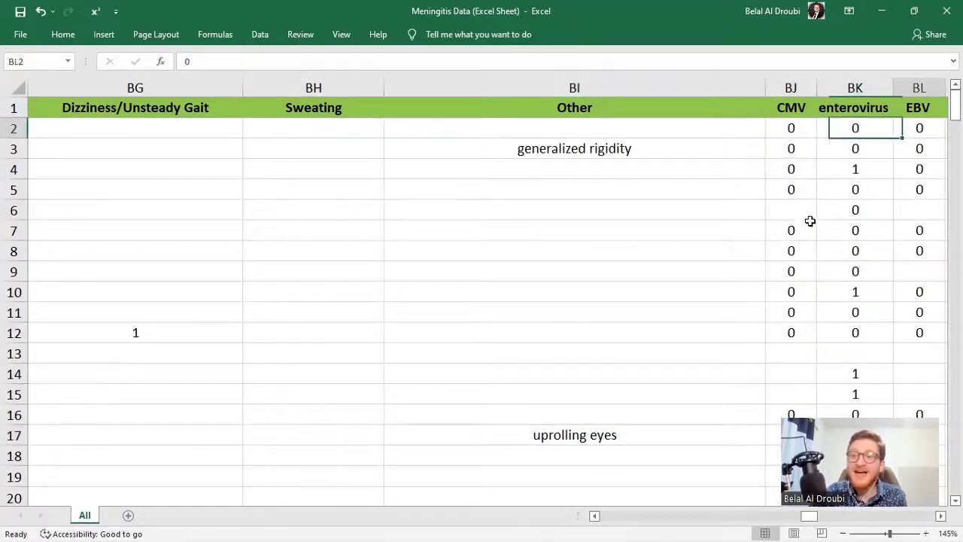
{"action": "key", "text": "Right"}
{"action": "key", "text": "Right"}
{"action": "key", "text": "Right"}
{"action": "key", "text": "Right"}
{"action": "key", "text": "Right"}
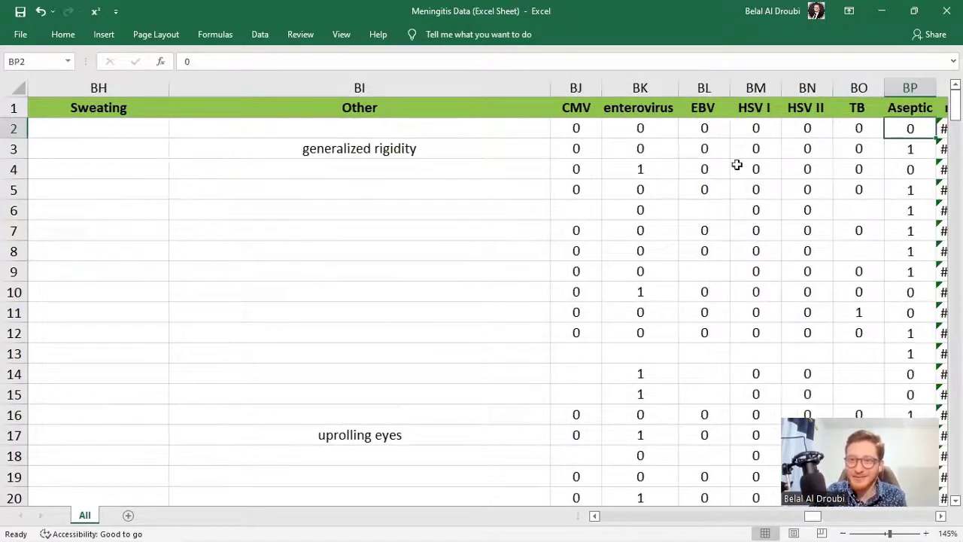
{"action": "left_click_drag", "start_coordinate": [587, 133], "coordinate": [879, 297]}
{"action": "left_click_drag", "start_coordinate": [896, 332], "coordinate": [851, 327]}
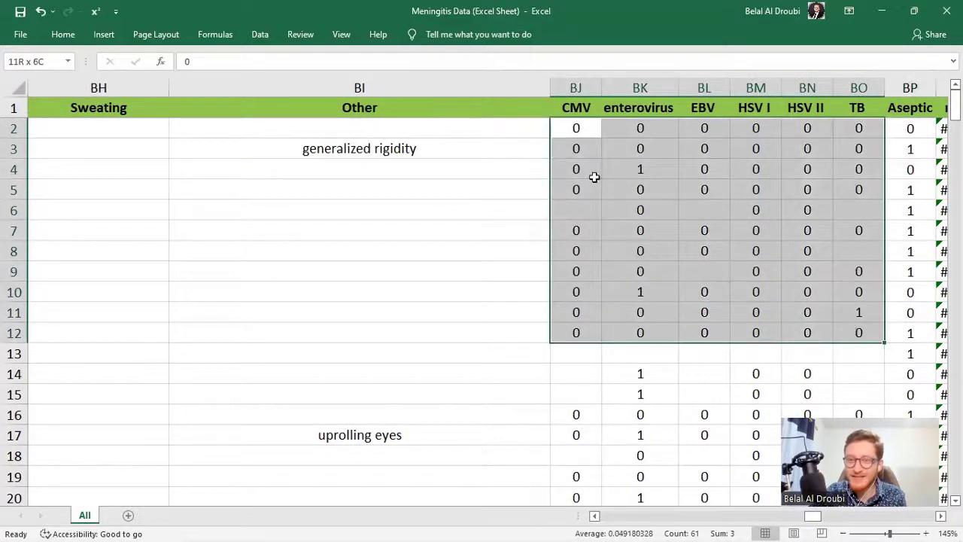
Go through the column headers from enterovirus across the remaining pathogen and CSF variables to the N column
{"action": "left_click", "coordinate": [589, 137]}
{"action": "left_click", "coordinate": [637, 101]}
{"action": "key", "text": "Right"}
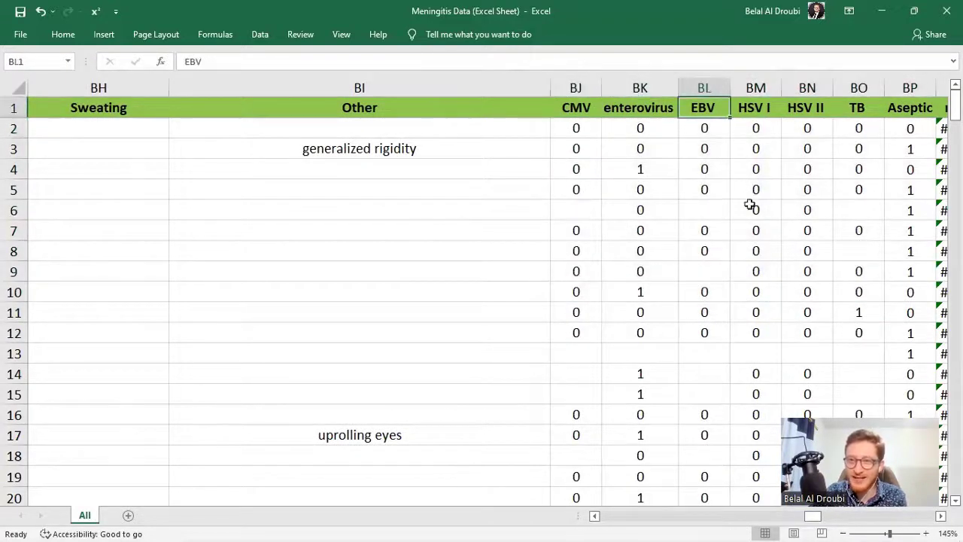
{"action": "key", "text": "Right"}
{"action": "key", "text": "Right"}
{"action": "key", "text": "Right"}
{"action": "key", "text": "Right"}
{"action": "key", "text": "Right"}
{"action": "key", "text": "Right"}
{"action": "key", "text": "Right"}
{"action": "key", "text": "Right"}
{"action": "key", "text": "Right"}
{"action": "key", "text": "Right"}
{"action": "key", "text": "Right"}
{"action": "key", "text": "Right"}
{"action": "key", "text": "Right"}
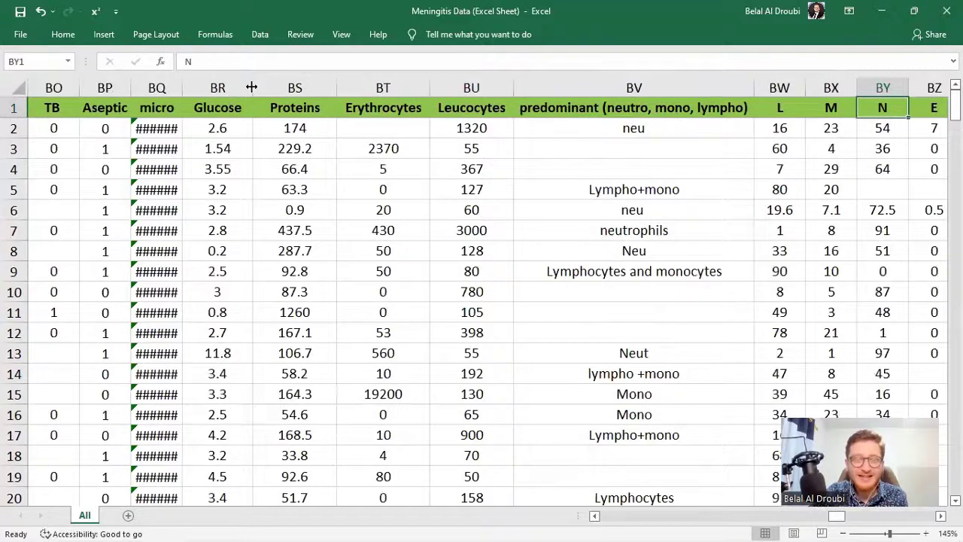
Examine how the Glucose, Proteins, Erythrocytes and Leucocytes columns hold their values, selecting the four columns and checking entries down to row 24
{"action": "left_click_drag", "start_coordinate": [218, 88], "coordinate": [470, 124]}
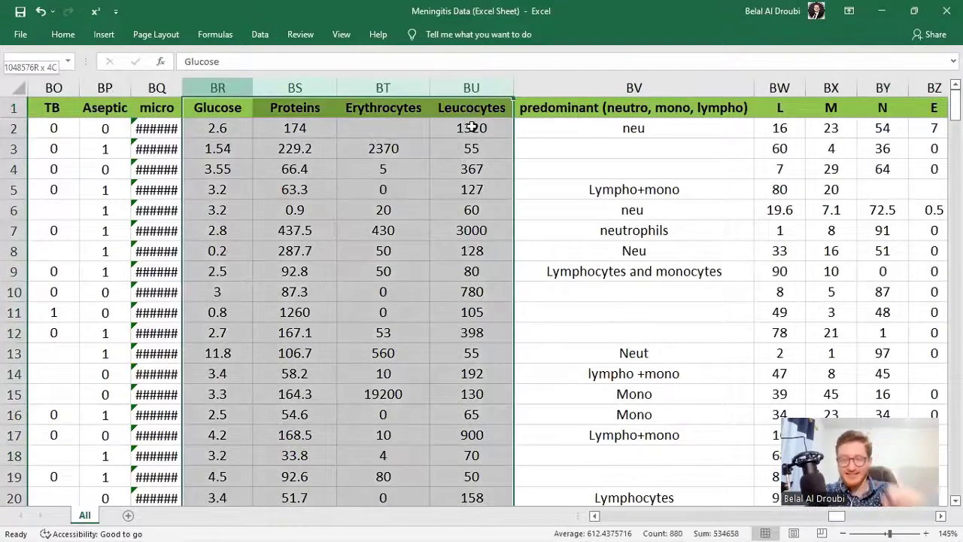
{"action": "left_click", "coordinate": [221, 133]}
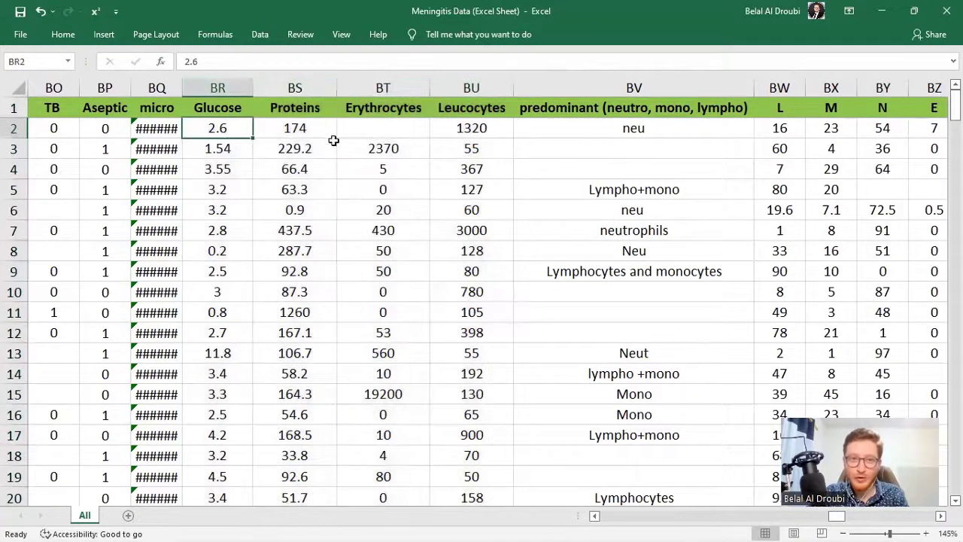
{"action": "left_click", "coordinate": [309, 128]}
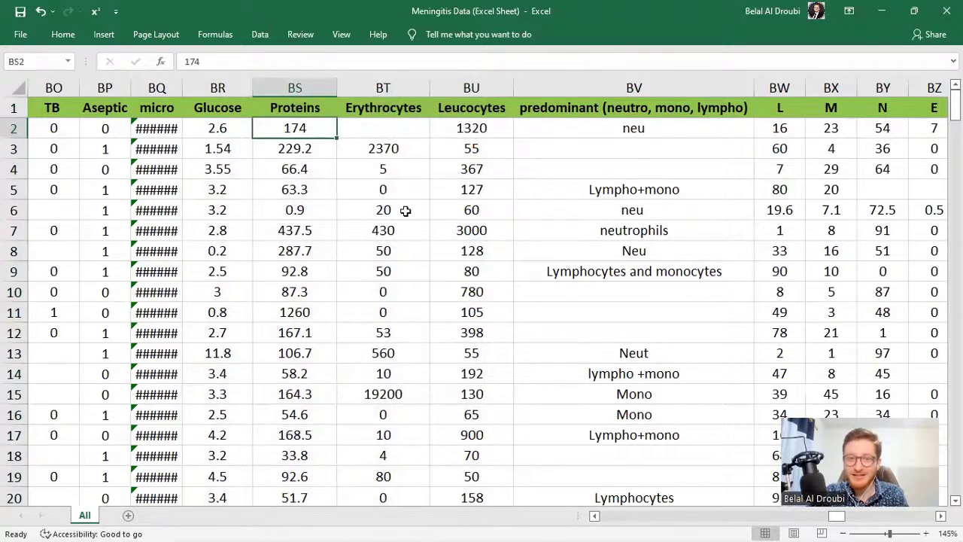
{"action": "scroll", "coordinate": [474, 417], "scroll_direction": "down", "scroll_amount": 12}
{"action": "left_click_drag", "start_coordinate": [476, 443], "coordinate": [359, 132]}
{"action": "left_click", "coordinate": [359, 131]}
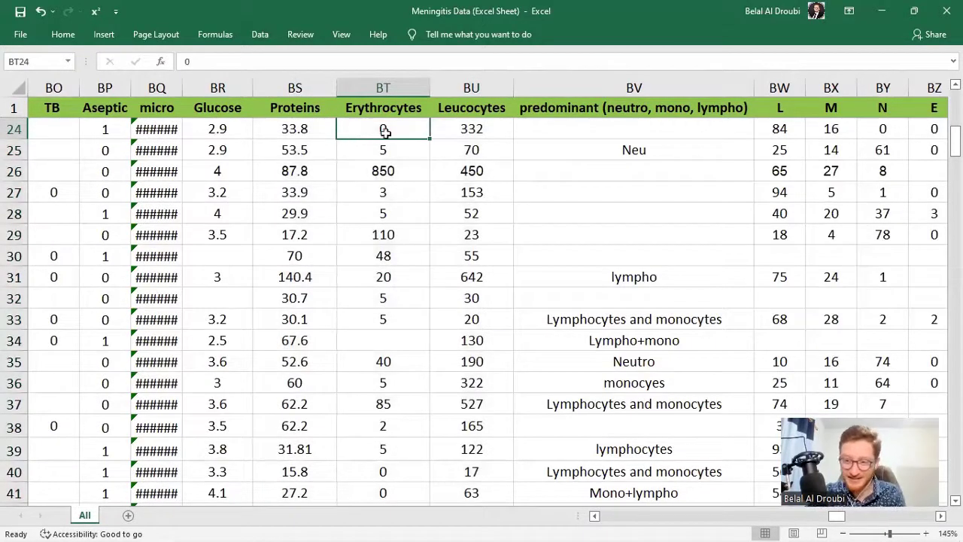
Go through the remaining columns along row 24, from Leucocytes past reason for exclusion, Died and Notes to the end of the dataset
{"action": "key", "text": "Right"}
{"action": "key", "text": "Right"}
{"action": "key", "text": "Right"}
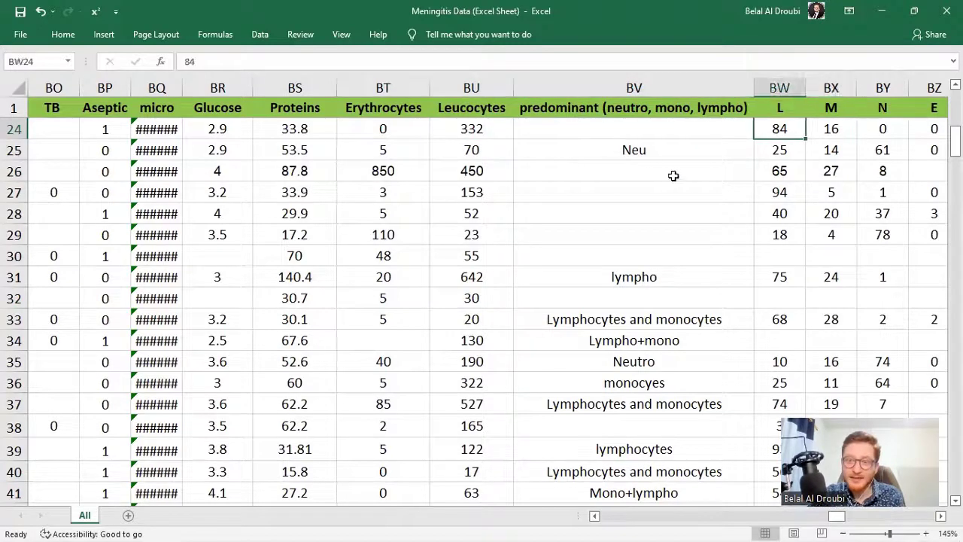
{"action": "key", "text": "Right"}
{"action": "key", "text": "Right"}
{"action": "key", "text": "Right"}
{"action": "key", "text": "Right"}
{"action": "key", "text": "Right"}
{"action": "key", "text": "Right"}
{"action": "key", "text": "Right"}
{"action": "key", "text": "Right"}
{"action": "key", "text": "Right"}
{"action": "key", "text": "Right"}
{"action": "key", "text": "Right"}
{"action": "key", "text": "Right"}
{"action": "key", "text": "Right"}
{"action": "key", "text": "Right"}
{"action": "key", "text": "Right"}
{"action": "key", "text": "Right"}
{"action": "key", "text": "Right"}
{"action": "key", "text": "Right"}
{"action": "key", "text": "Right"}
{"action": "key", "text": "Right"}
{"action": "key", "text": "Right"}
{"action": "key", "text": "Right"}
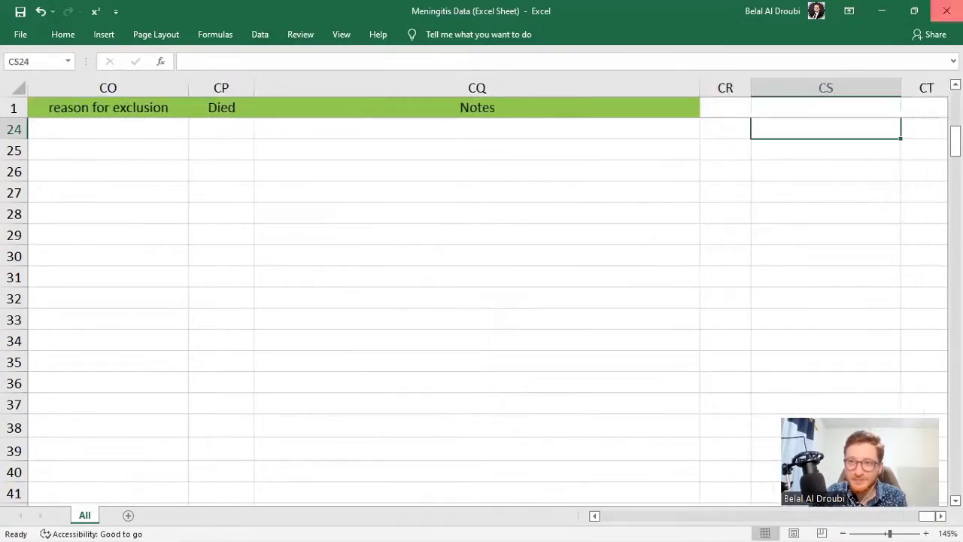
Close the meningitis workbook and minimise the browser window to reach the desktop
{"action": "left_click", "coordinate": [947, 10]}
{"action": "left_click", "coordinate": [493, 303]}
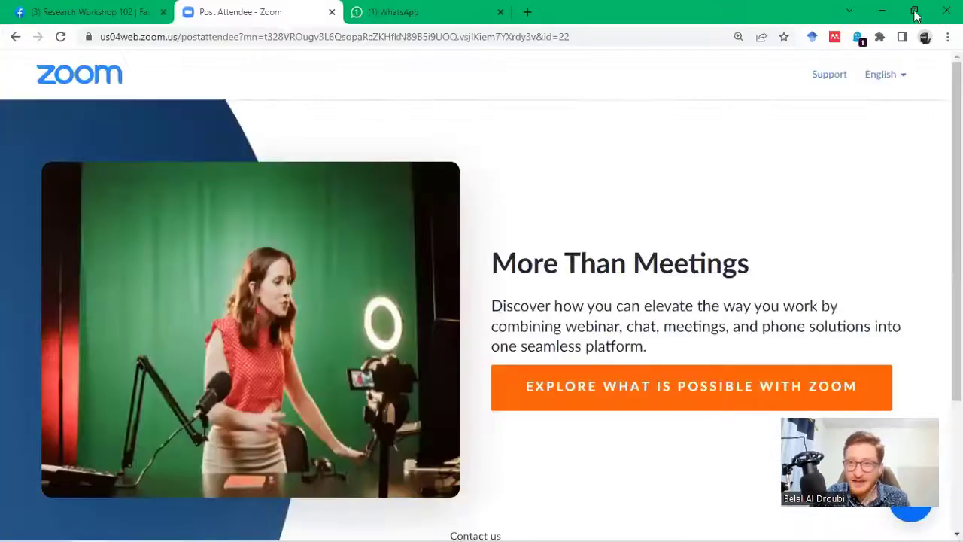
{"action": "left_click", "coordinate": [882, 11]}
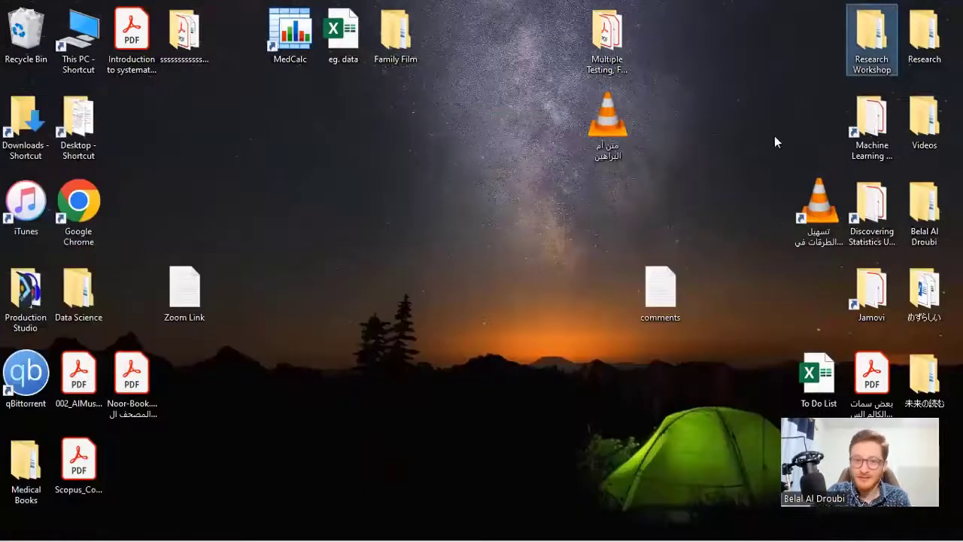
Switch to File Explorer and open the Workshop 2022 folder inside Research Workshop
{"action": "key", "text": "super+Up"}
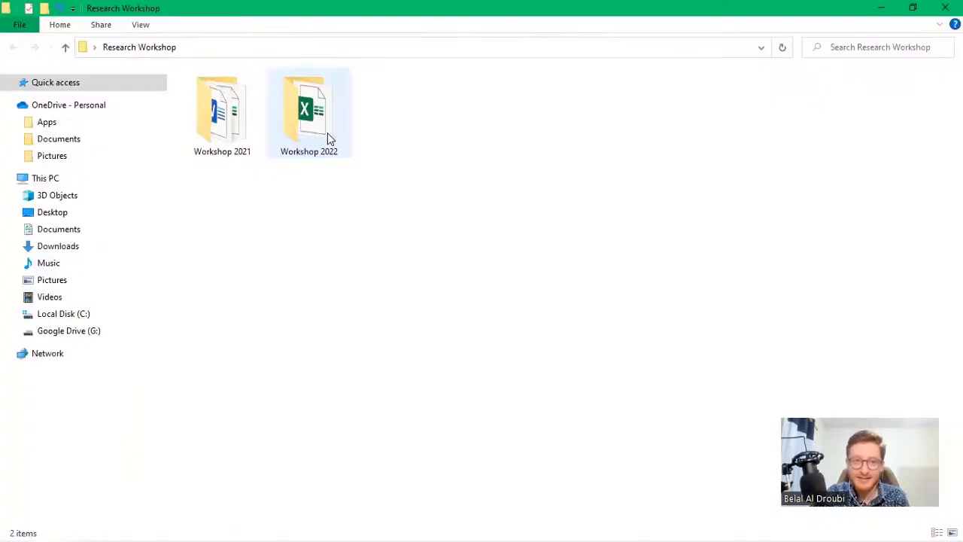
{"action": "double_click", "coordinate": [327, 133]}
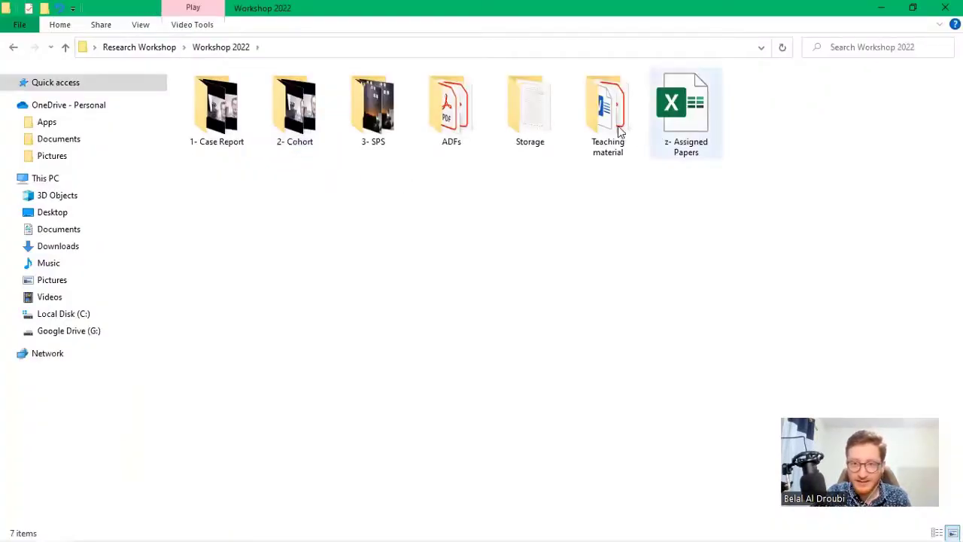
{"action": "double_click", "coordinate": [507, 127]}
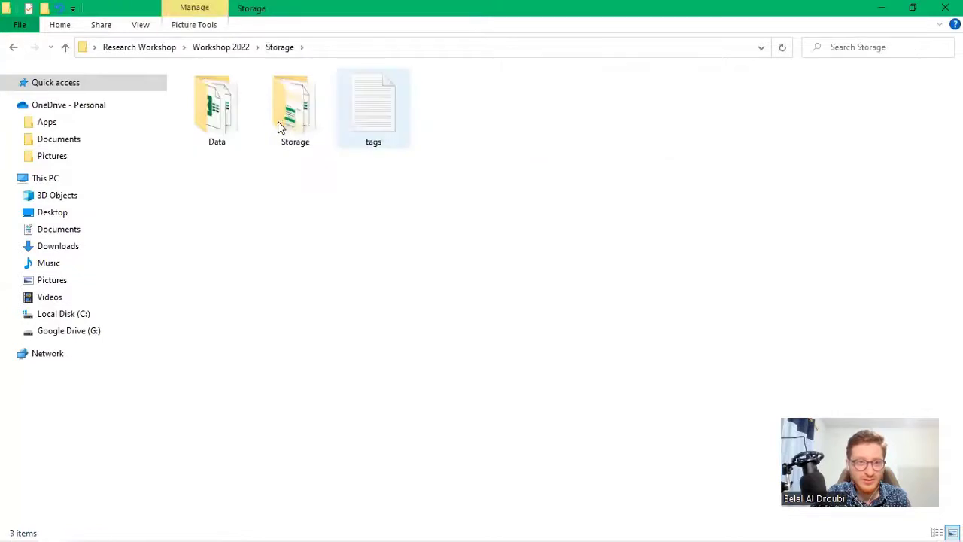
{"action": "double_click", "coordinate": [233, 121]}
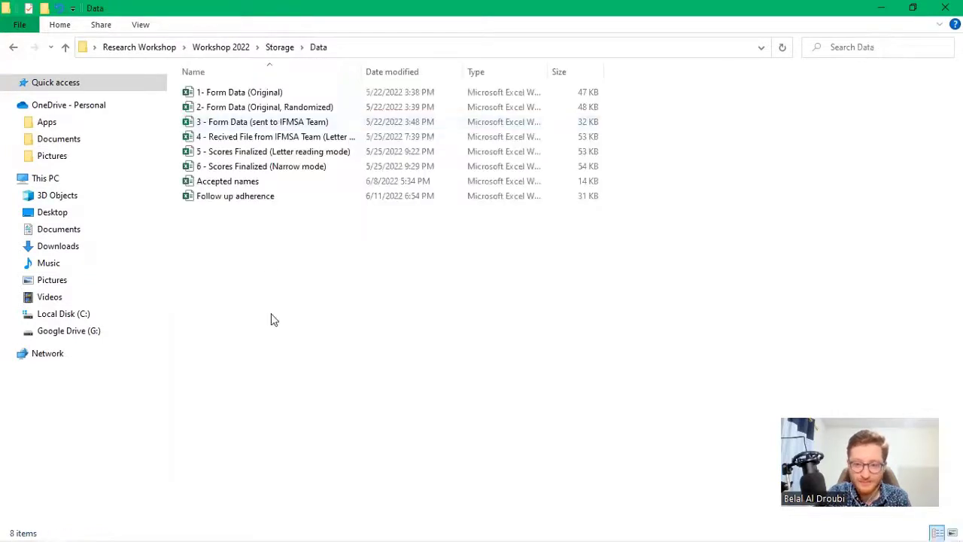
{"action": "key", "text": "alt+Left"}
{"action": "key", "text": "Right"}
{"action": "key", "text": "Return"}
{"action": "key", "text": "alt+Left"}
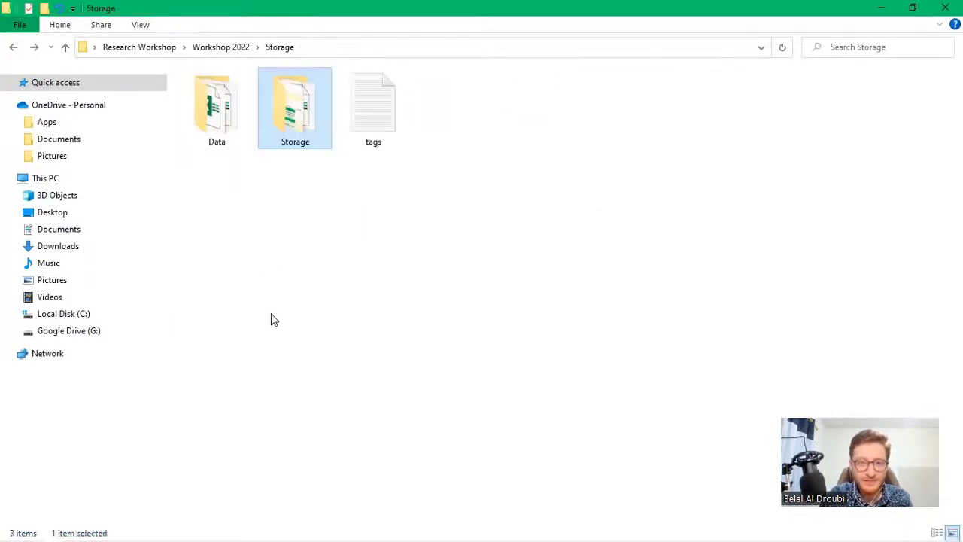
{"action": "key", "text": "Right"}
{"action": "key", "text": "alt+Left"}
Open the workbook "16- Pancreatitis Data (Excel Sheet)" from the Data Collection folder in Teaching material
{"action": "key", "text": "Right"}
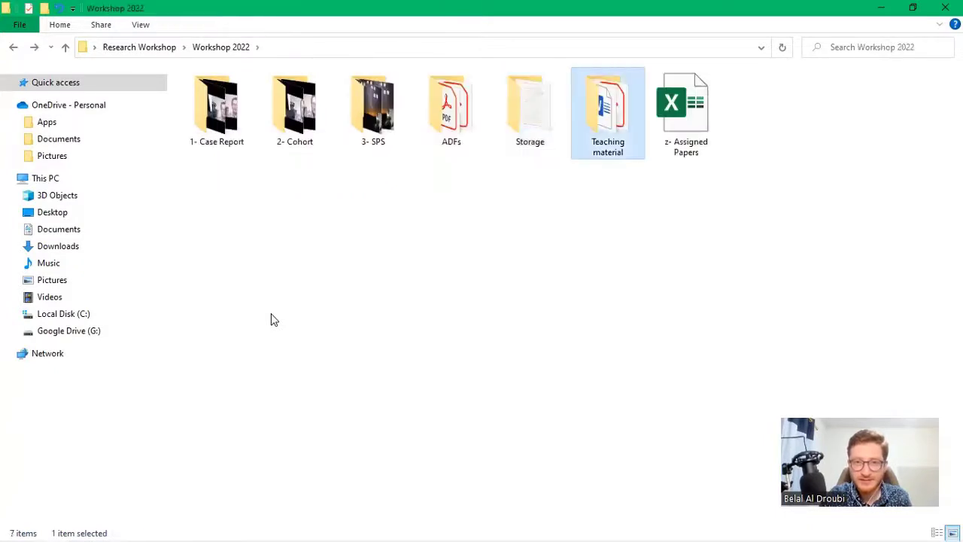
{"action": "key", "text": "Return"}
{"action": "key", "text": "Return"}
{"action": "key", "text": "Down"}
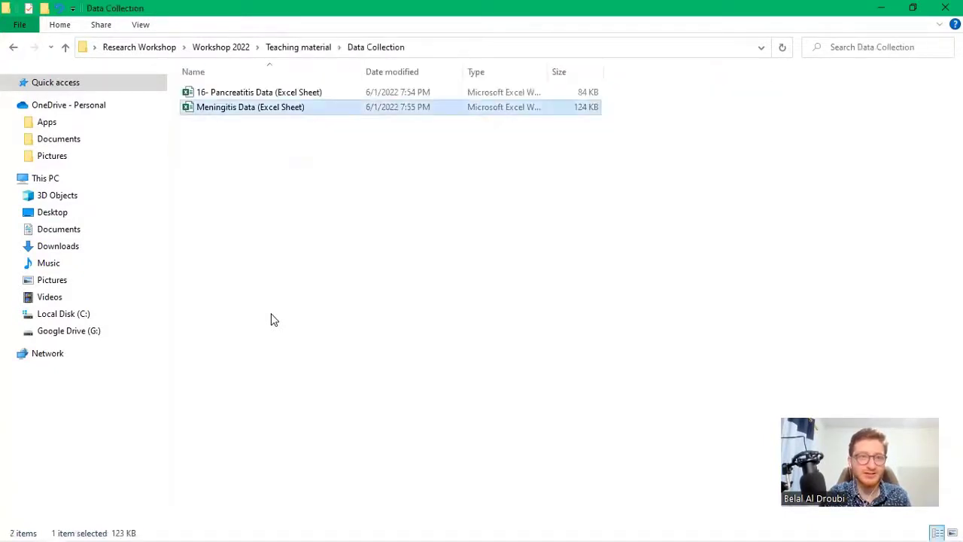
{"action": "key", "text": "Up"}
{"action": "key", "text": "Return"}
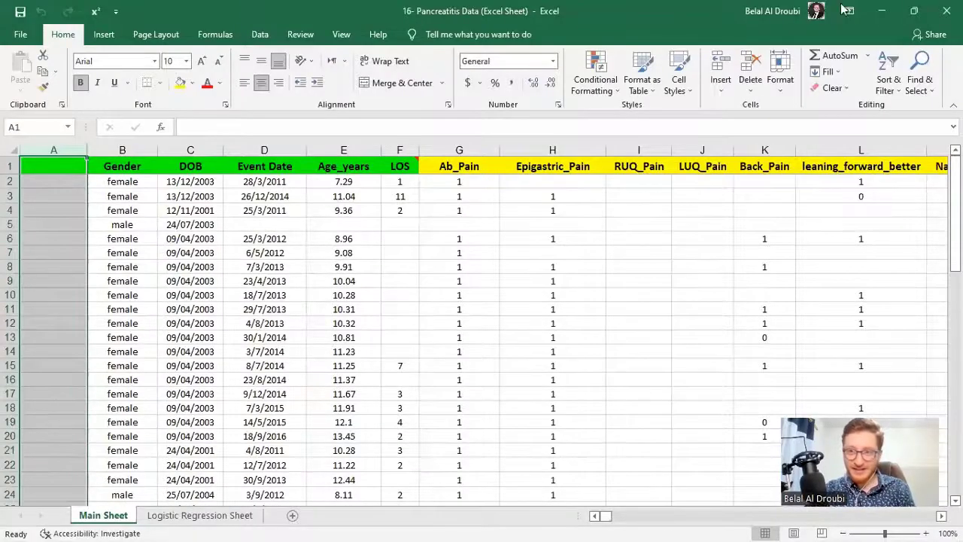
Minimise the pancreatitis workbook and its folder window, and open the a-Data folder under Research > 2-Pancreatitis in a maximised window
{"action": "left_click", "coordinate": [882, 11]}
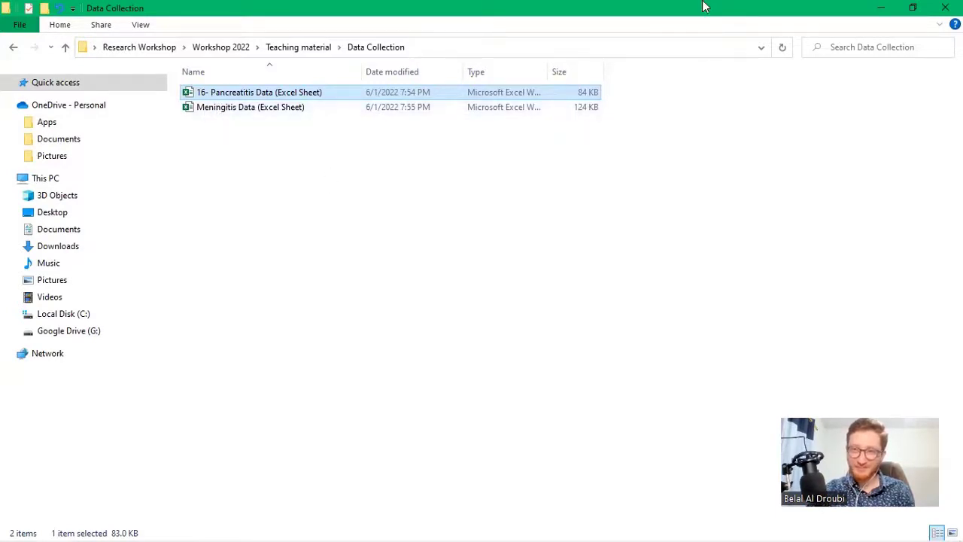
{"action": "left_click", "coordinate": [881, 7]}
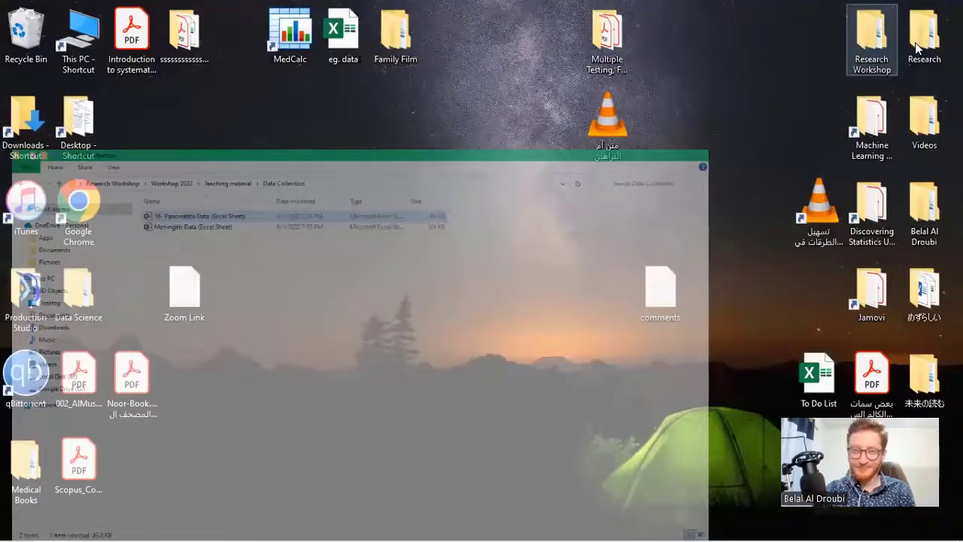
{"action": "double_click", "coordinate": [915, 42]}
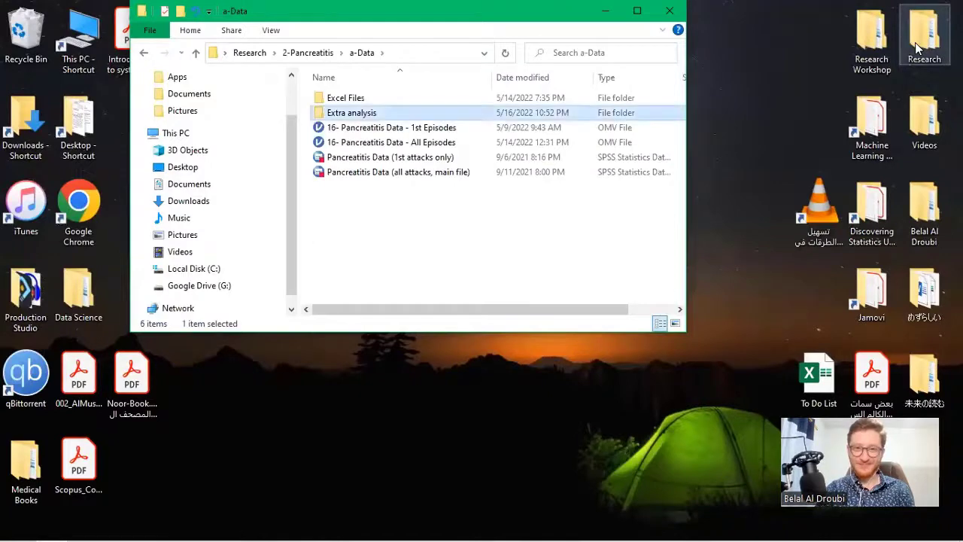
{"action": "key", "text": "super+Up"}
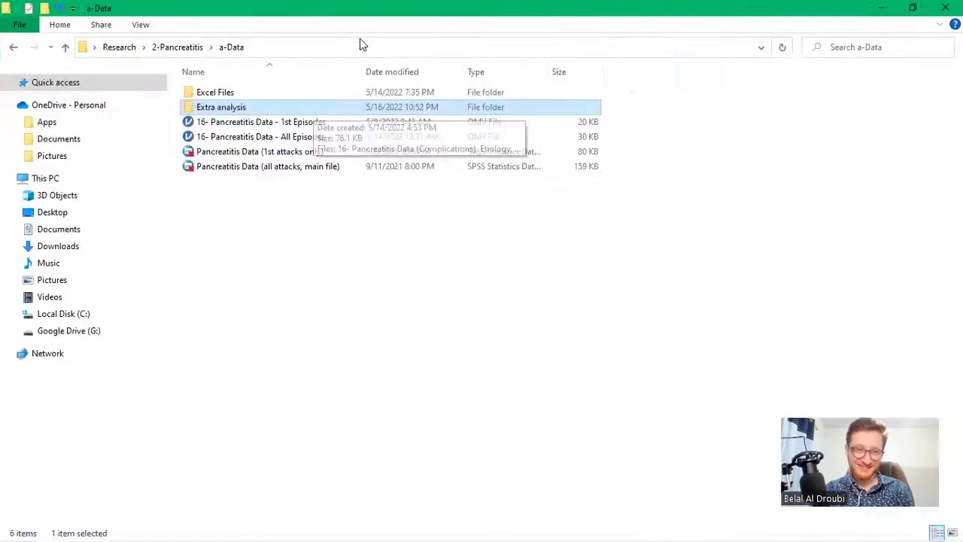
{"action": "key", "text": "Up"}
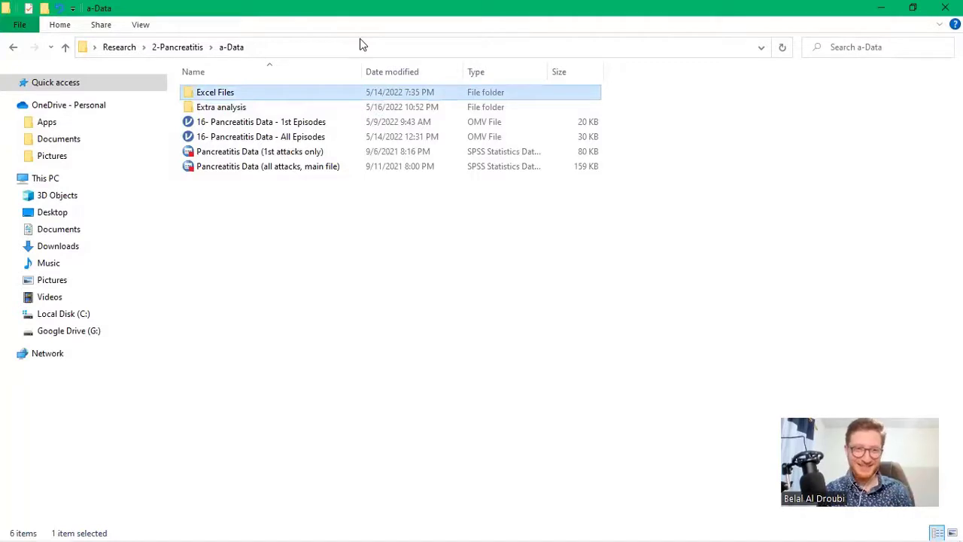
{"action": "key", "text": "Down"}
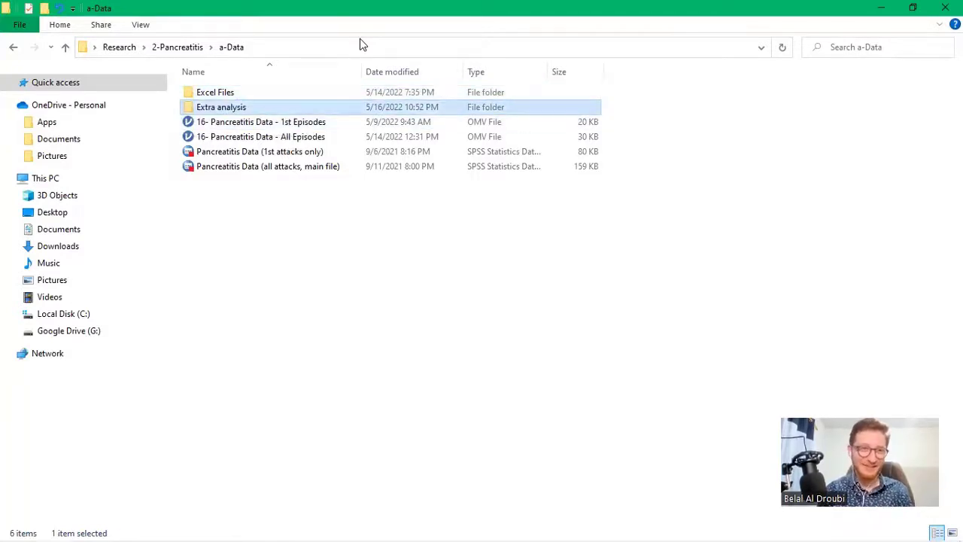
{"action": "key", "text": "Up"}
{"action": "key", "text": "Return"}
{"action": "key", "text": "Down"}
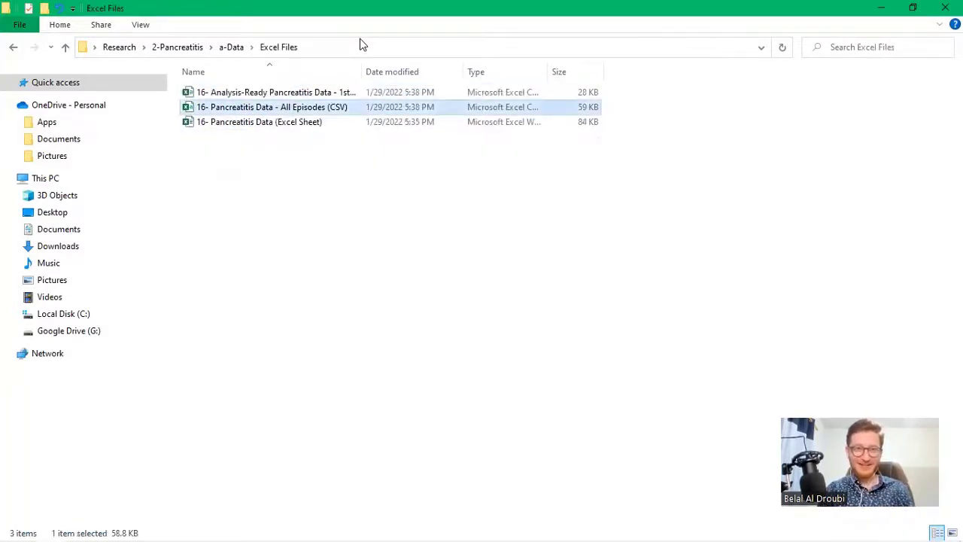
{"action": "key", "text": "Up"}
{"action": "key", "text": "Down"}
{"action": "key", "text": "alt+Up"}
Open the a-old folder in 2-Pancreatitis and select its items from Frontiers_Word_Templates through Raw Data
{"action": "key", "text": "Down"}
{"action": "key", "text": "alt+Up"}
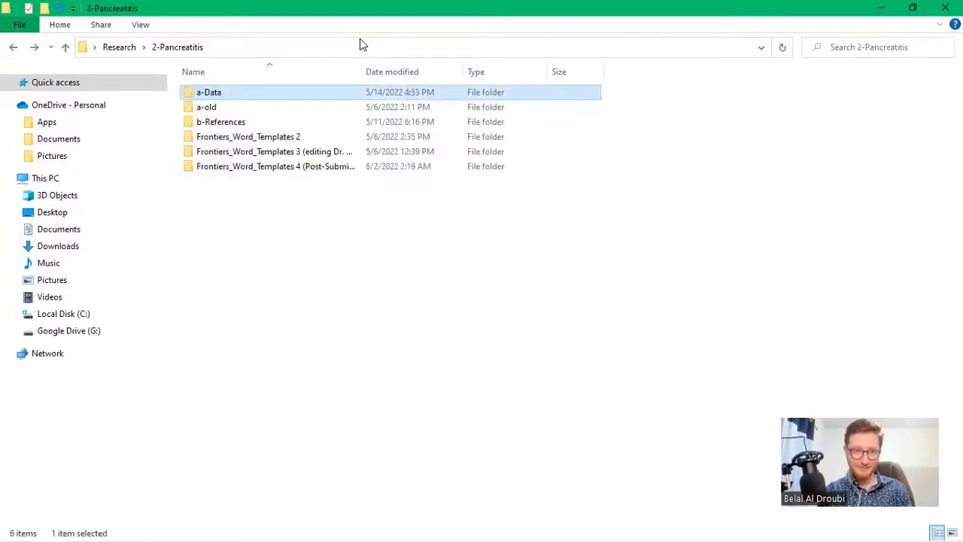
{"action": "key", "text": "Down"}
{"action": "key", "text": "Return"}
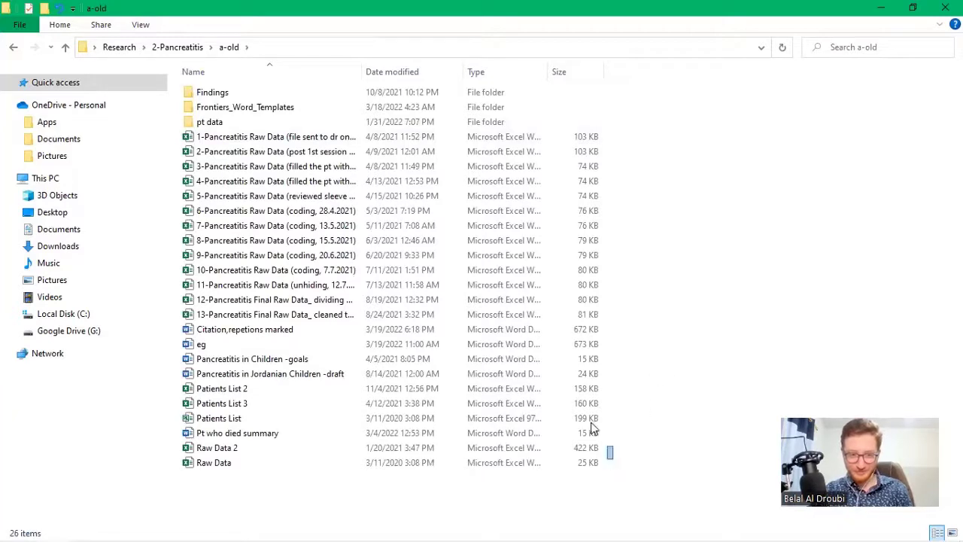
{"action": "left_click_drag", "start_coordinate": [611, 456], "coordinate": [323, 112]}
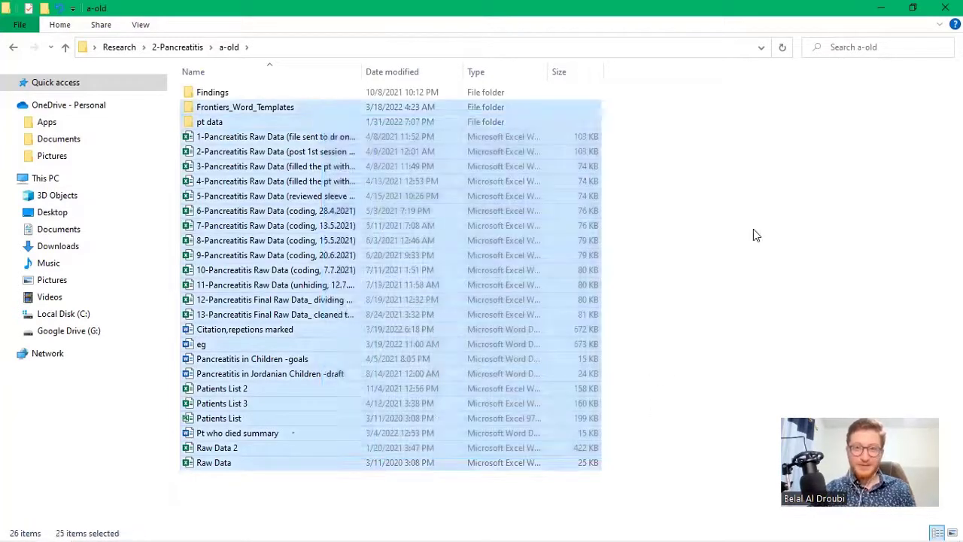
Copy Data Collection Sheet from the z-Research Template's Others folder to the desktop and place it below the eg. data file
{"action": "left_click", "coordinate": [762, 262]}
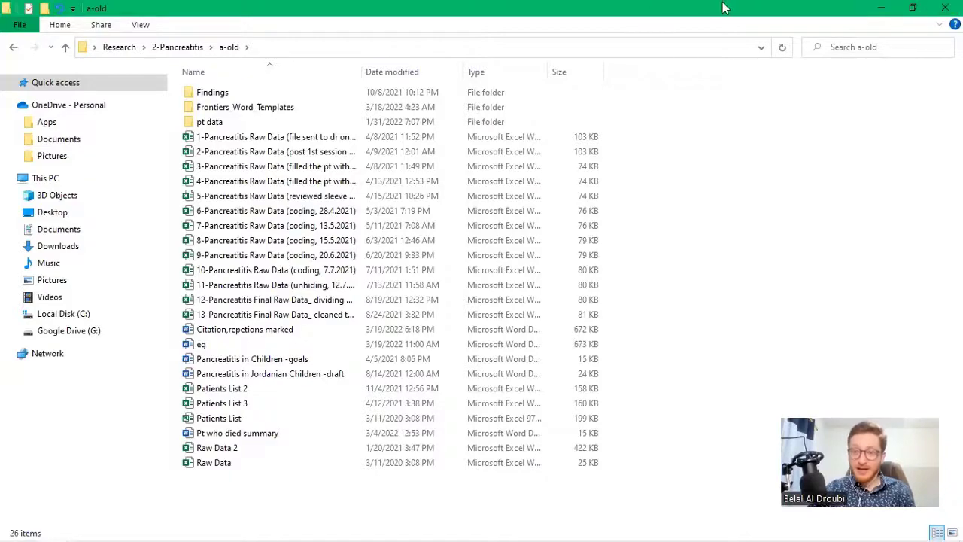
{"action": "left_click", "coordinate": [945, 7]}
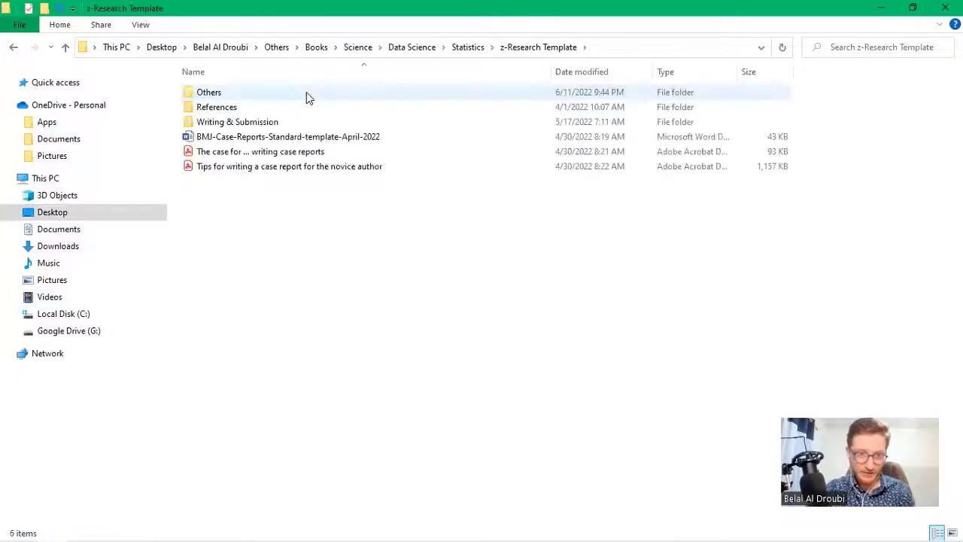
{"action": "left_click", "coordinate": [306, 97]}
{"action": "double_click", "coordinate": [305, 93]}
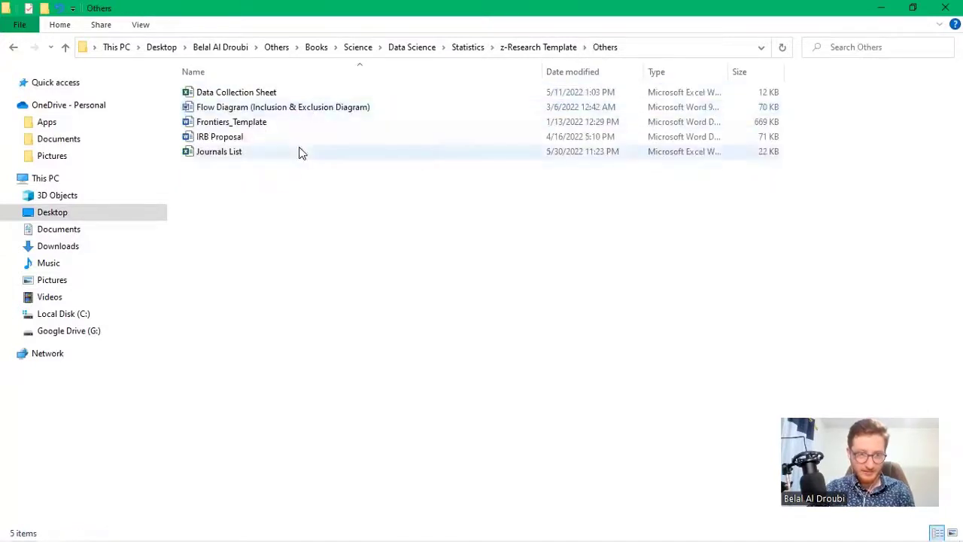
{"action": "left_click", "coordinate": [302, 96]}
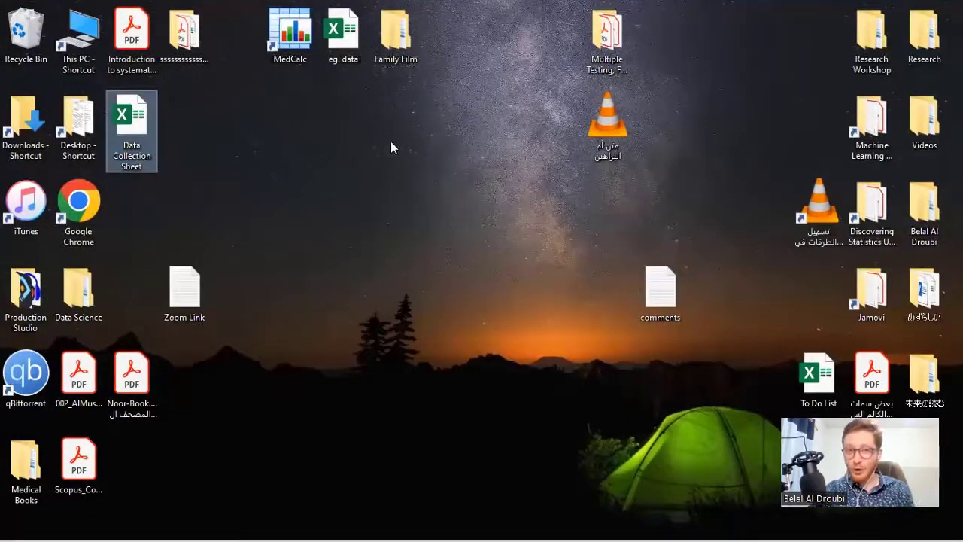
{"action": "left_click_drag", "start_coordinate": [132, 132], "coordinate": [391, 141]}
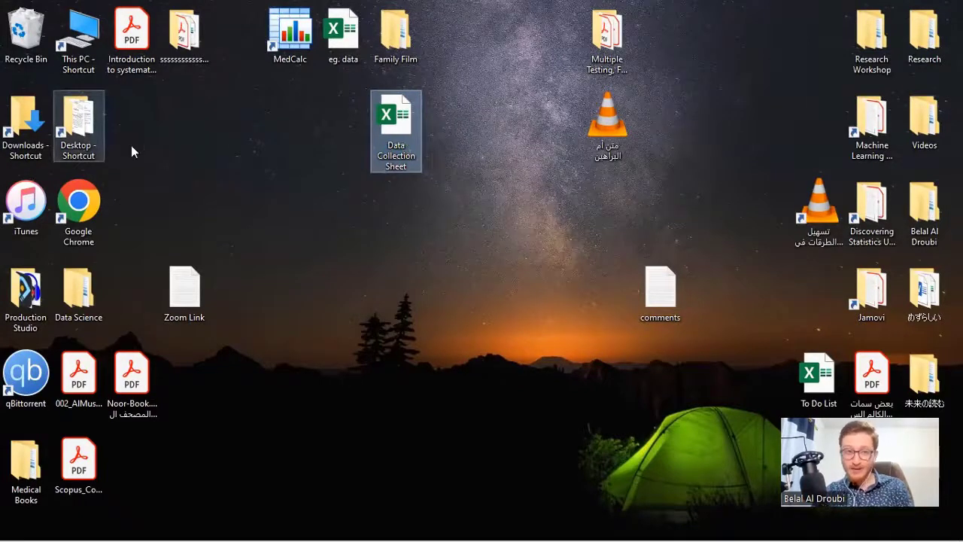
{"action": "left_click_drag", "start_coordinate": [131, 151], "coordinate": [333, 164]}
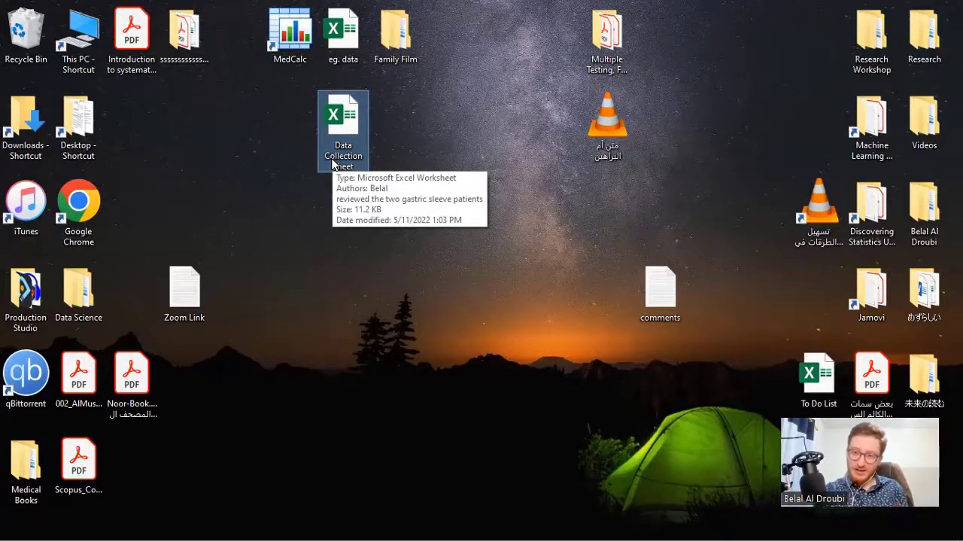
Duplicate Data Collection Sheet on the desktop, place the copy beneath it and rename it 2-Data Collection Sheet - Copy
{"action": "left_click", "coordinate": [344, 153]}
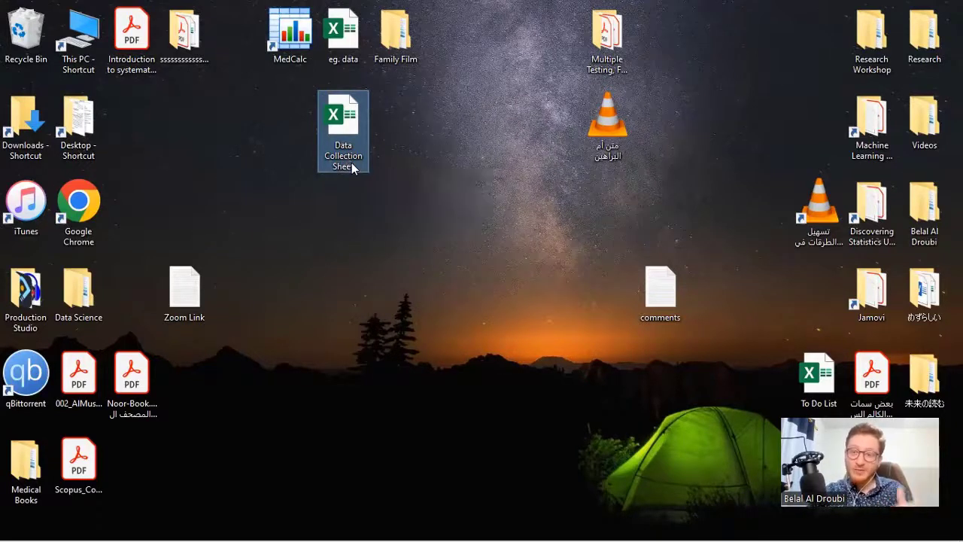
{"action": "key", "text": "Return"}
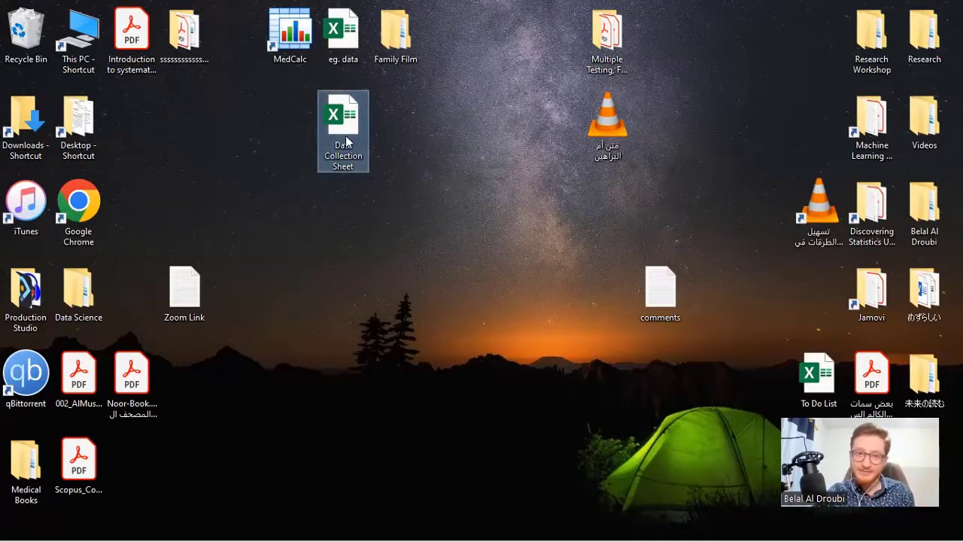
{"action": "key", "text": "ctrl+v"}
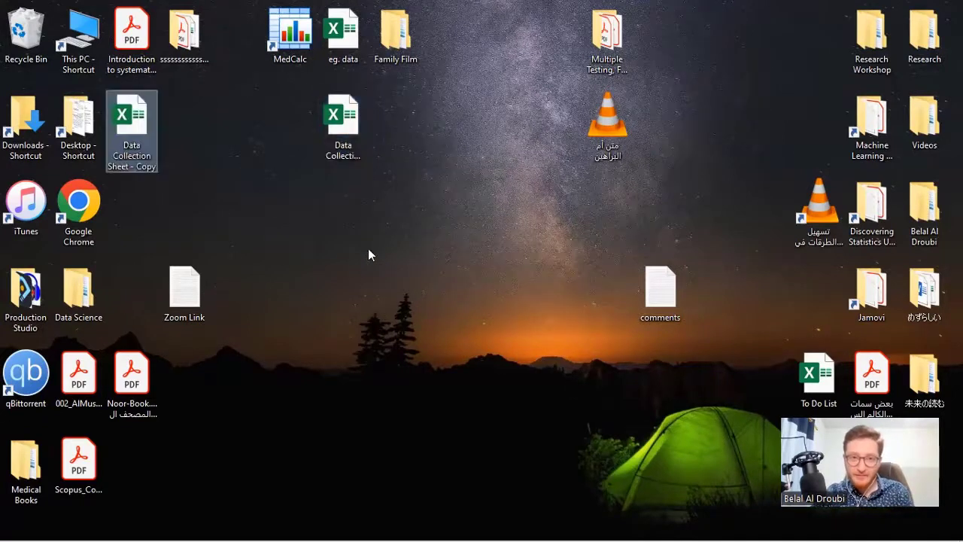
{"action": "left_click_drag", "start_coordinate": [152, 127], "coordinate": [337, 237]}
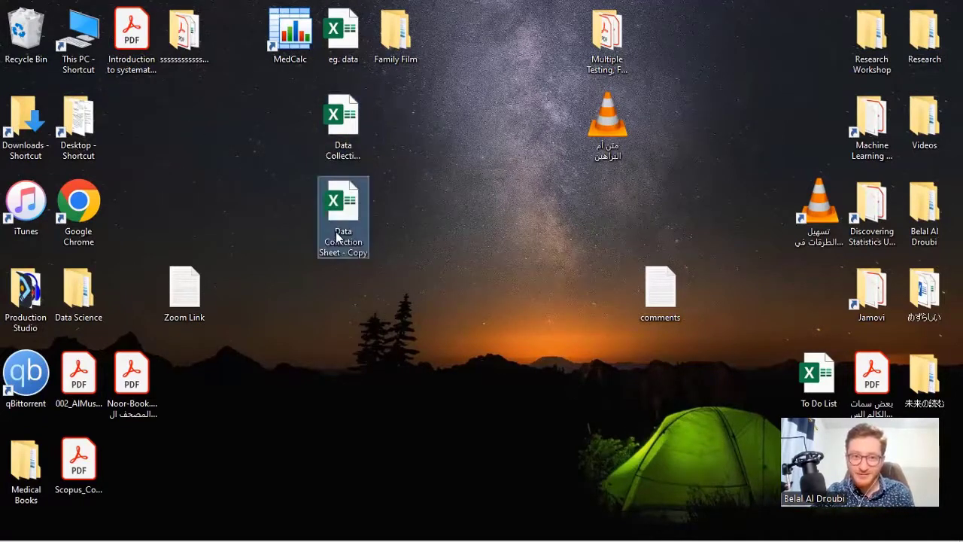
{"action": "left_click", "coordinate": [336, 231]}
{"action": "type", "text": "2-Data Collection Sheet - Copy"}
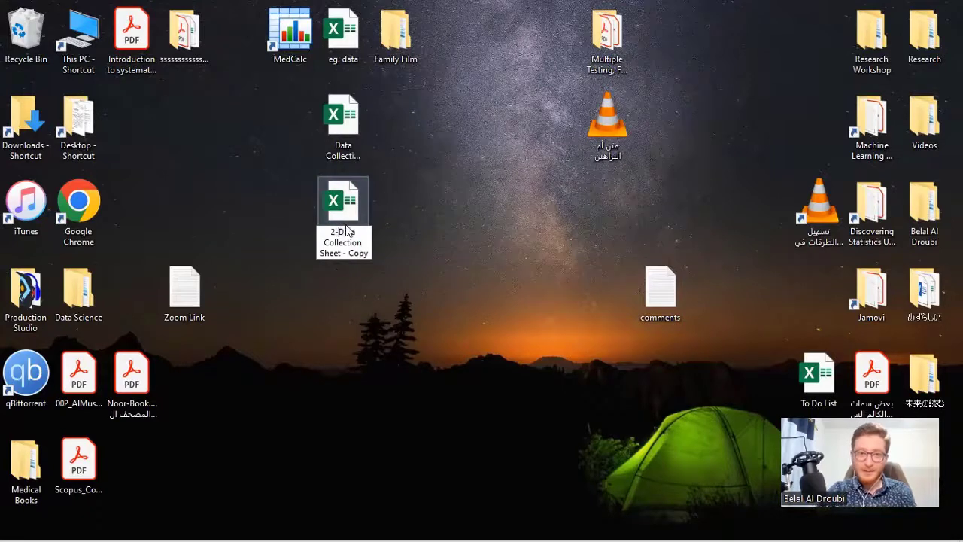
{"action": "key", "text": "Return"}
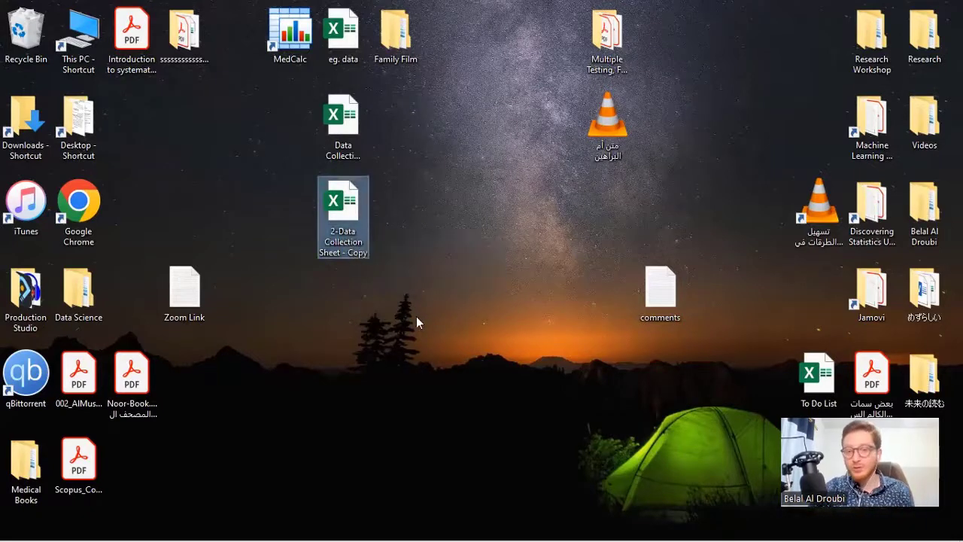
Duplicate the file numbered 2, place the new copy beneath it and rename it 3-Data Collection Sheet - Copy - Copy
{"action": "key", "text": "ctrl+c"}
{"action": "key", "text": "ctrl+v"}
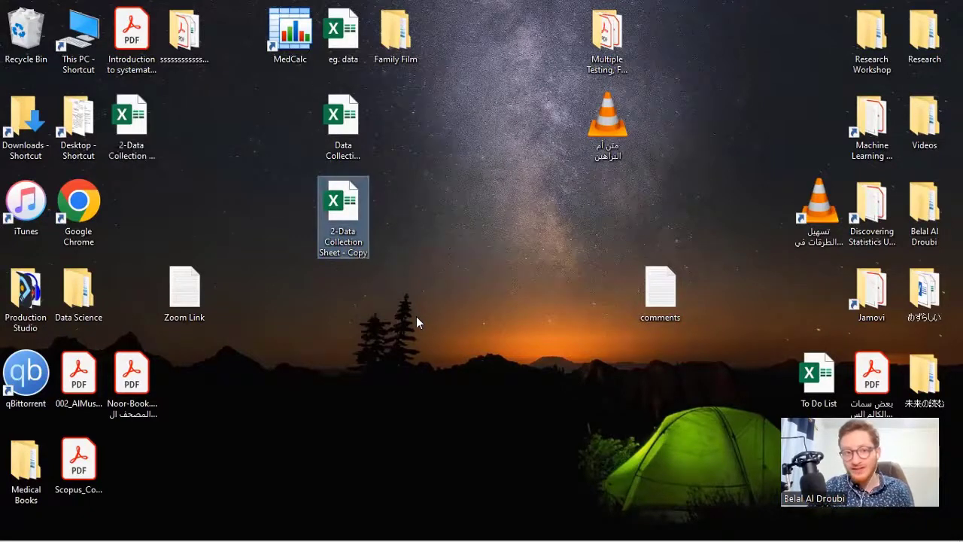
{"action": "left_click_drag", "start_coordinate": [140, 130], "coordinate": [322, 313]}
{"action": "left_click", "coordinate": [340, 319]}
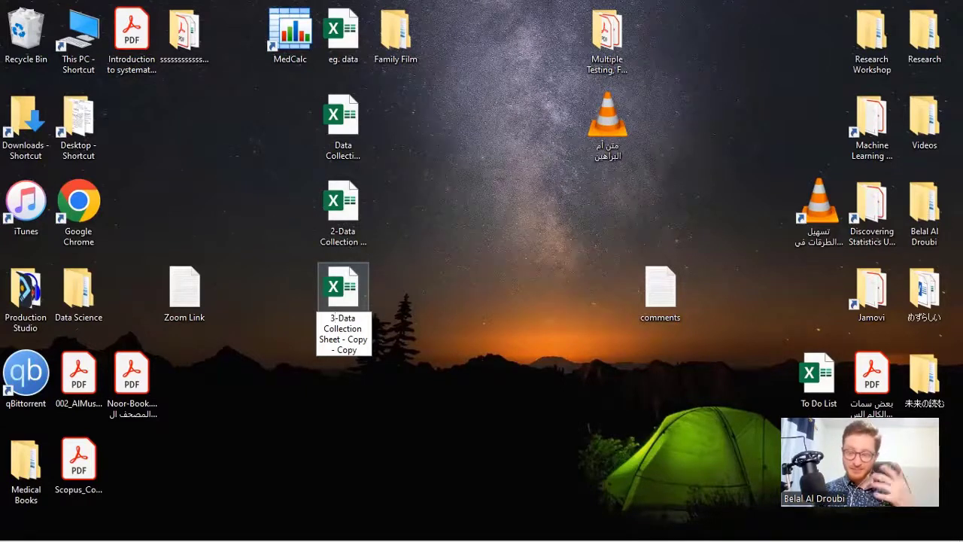
{"action": "type", "text": "3"}
{"action": "key", "text": "Return"}
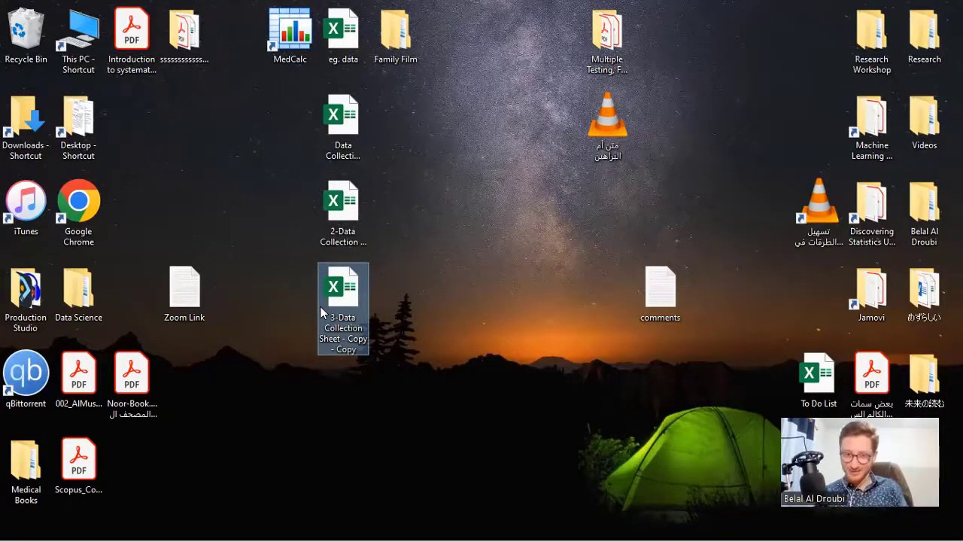
Delete the original Data Collection Sheet and its versions numbered 2 and 3 from the desktop
{"action": "key", "text": "shift+Up"}
{"action": "key", "text": "shift+Up"}
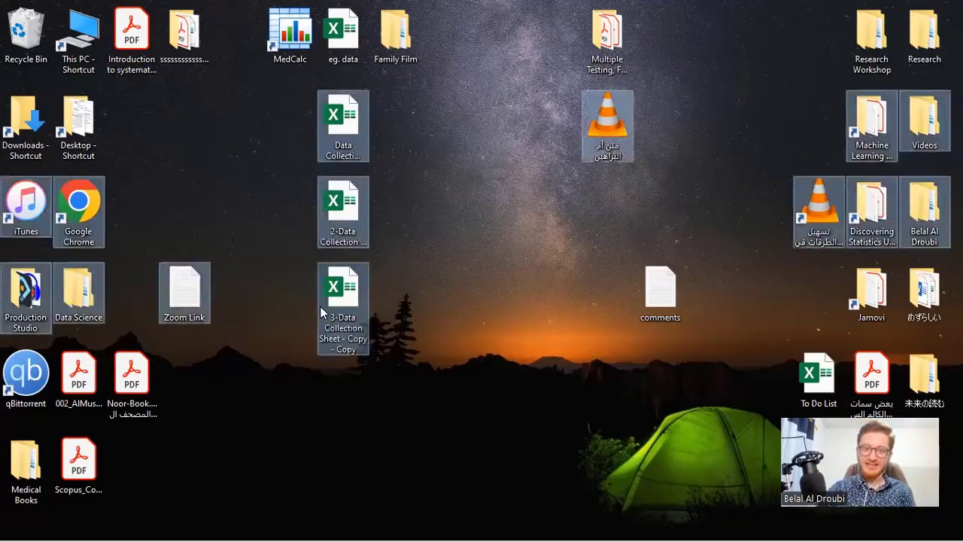
{"action": "left_click_drag", "start_coordinate": [516, 412], "coordinate": [338, 117]}
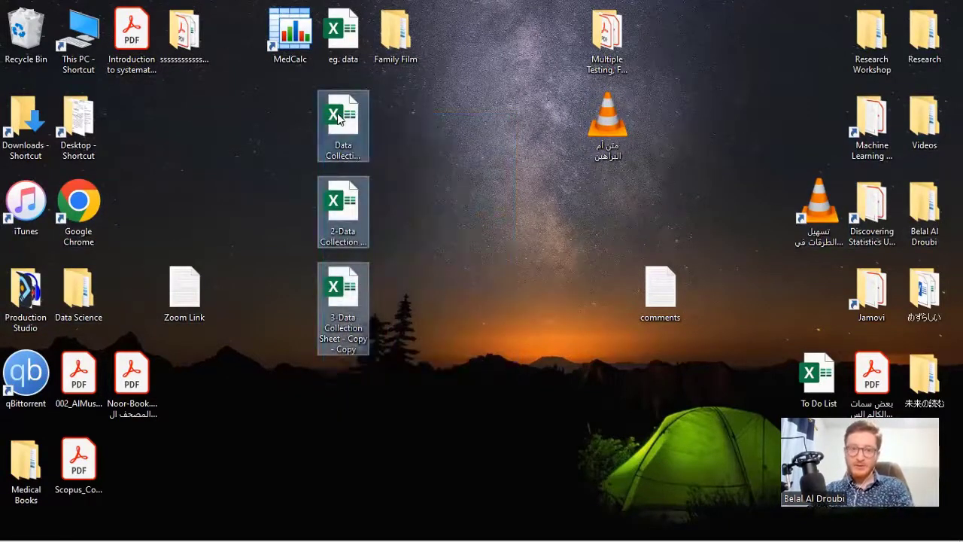
{"action": "key", "text": "Delete"}
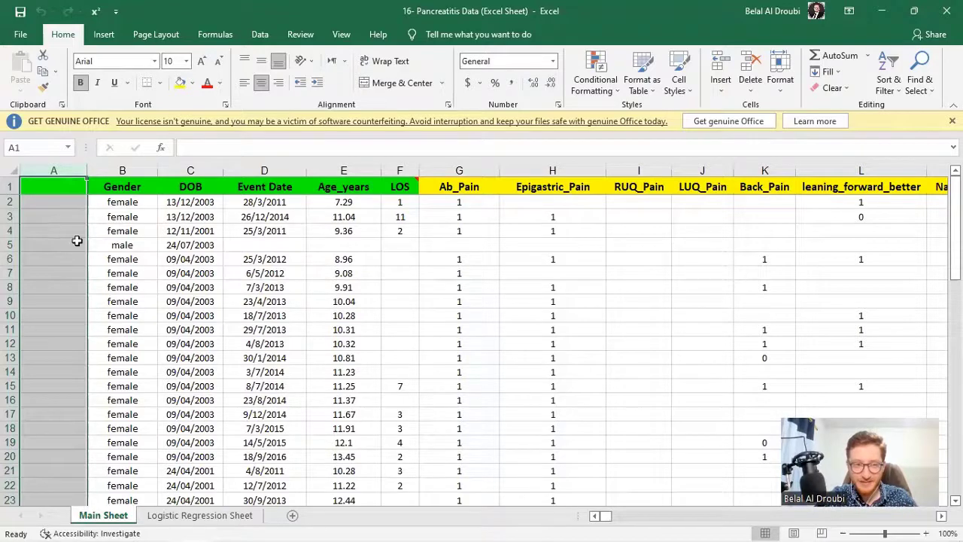
Clear the DOB and Event Date entries in rows 2 to 23 and the Age_years entries in rows 2 to 20 of Main Sheet
{"action": "left_click", "coordinate": [190, 245]}
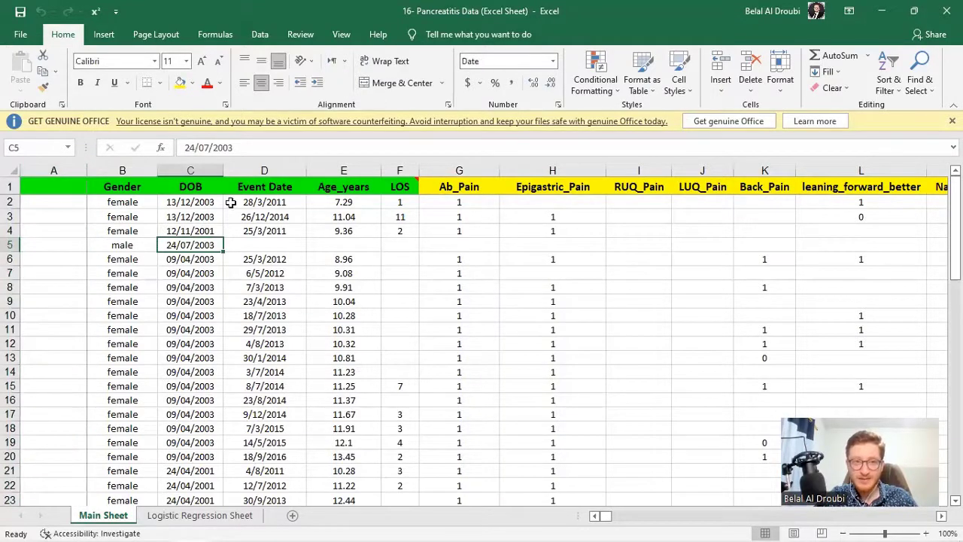
{"action": "left_click_drag", "start_coordinate": [229, 202], "coordinate": [314, 456]}
{"action": "key", "text": "Delete"}
{"action": "left_click_drag", "start_coordinate": [265, 230], "coordinate": [172, 488]}
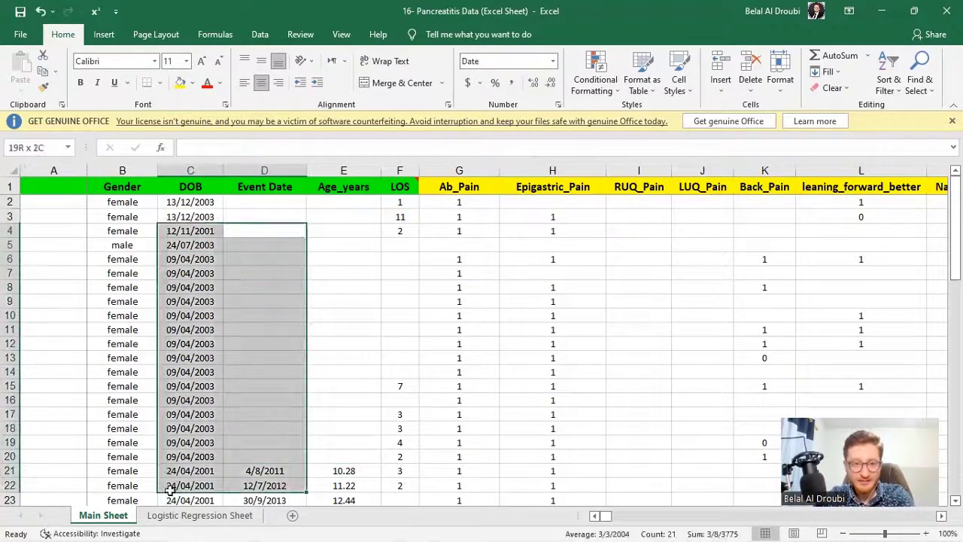
{"action": "key", "text": "Delete"}
{"action": "left_click_drag", "start_coordinate": [187, 204], "coordinate": [199, 236]}
{"action": "key", "text": "Delete"}
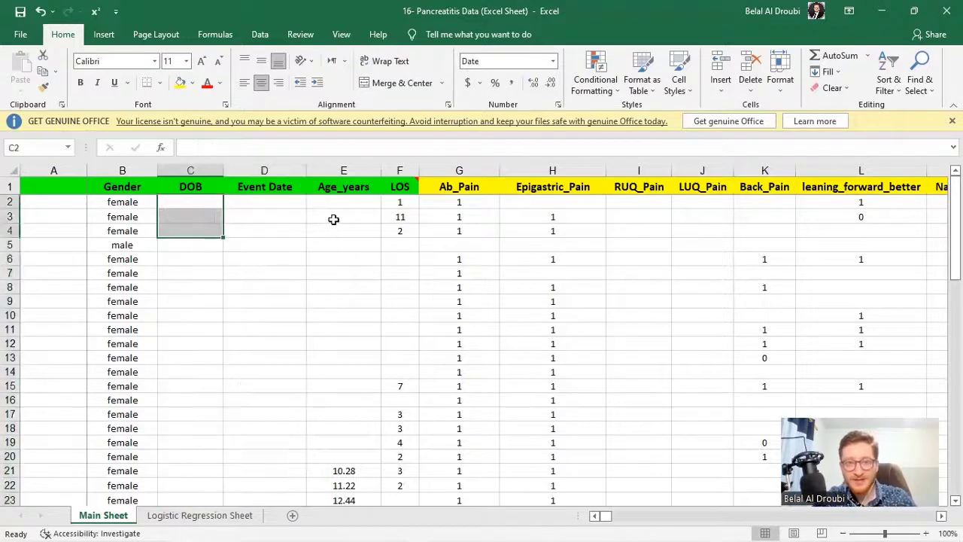
Review the symptom and examination headers in row 1 of Main Sheet, from LOS through RS Exam
{"action": "left_click", "coordinate": [404, 188]}
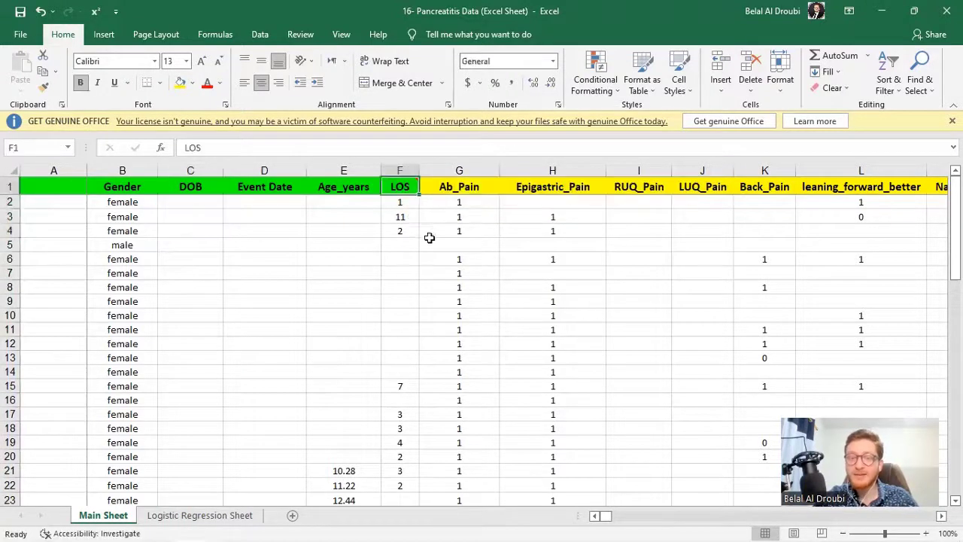
{"action": "left_click", "coordinate": [460, 188]}
{"action": "left_click", "coordinate": [590, 190]}
{"action": "left_click", "coordinate": [655, 193]}
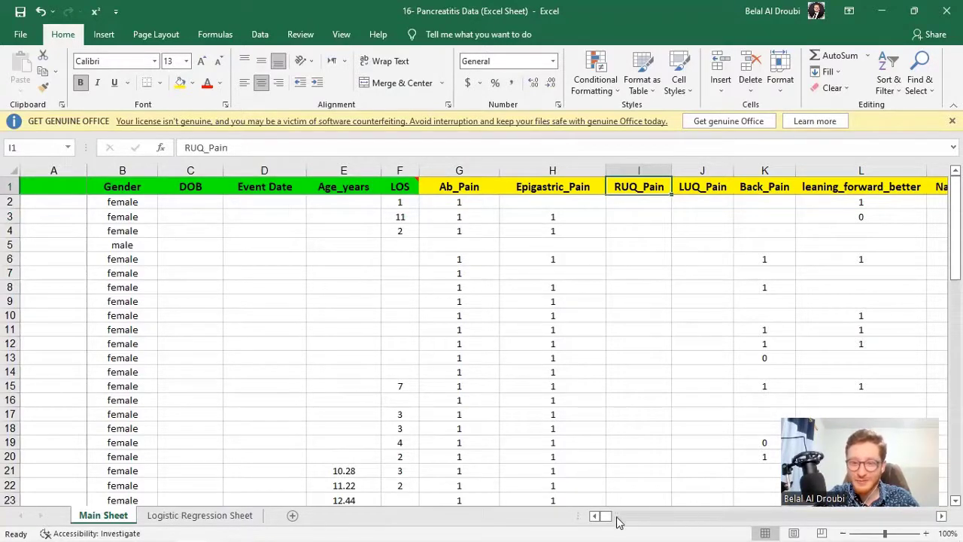
{"action": "left_click_drag", "start_coordinate": [607, 516], "coordinate": [617, 522]}
{"action": "left_click_drag", "start_coordinate": [329, 189], "coordinate": [682, 189]}
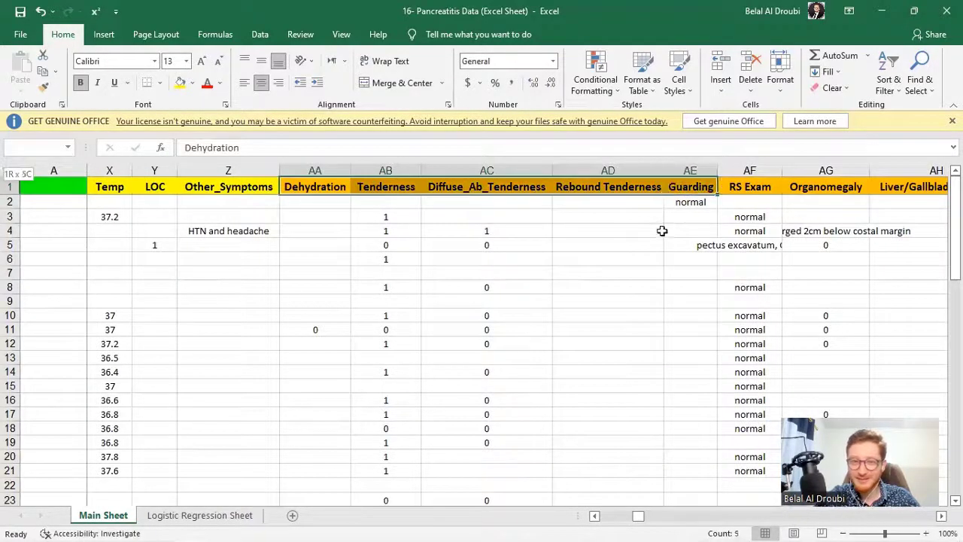
{"action": "left_click_drag", "start_coordinate": [334, 187], "coordinate": [763, 216]}
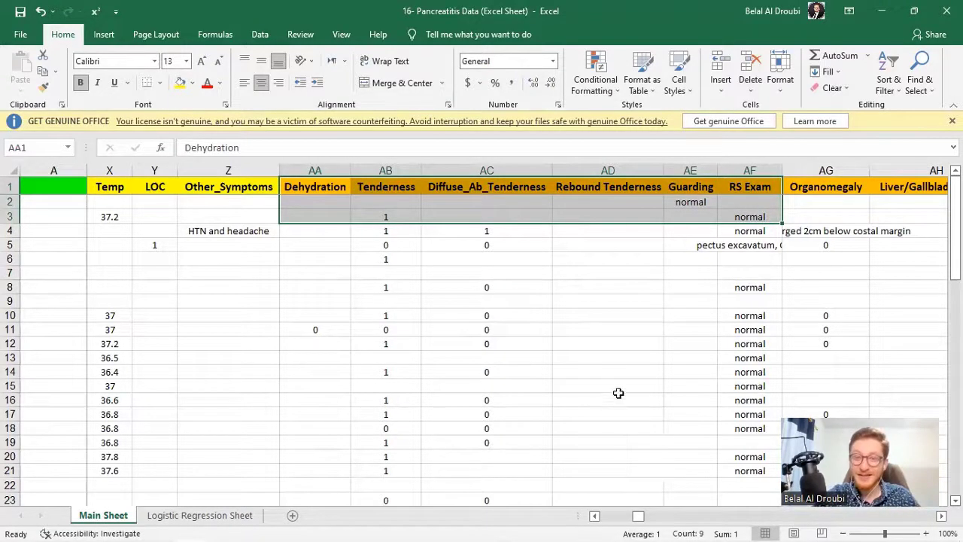
Survey the full width of the pancreatitis dataset in Main Sheet, from the first columns through the final outcome columns
{"action": "scroll", "coordinate": [604, 366], "scroll_direction": "down", "scroll_amount": 5, "text": "ctrl"}
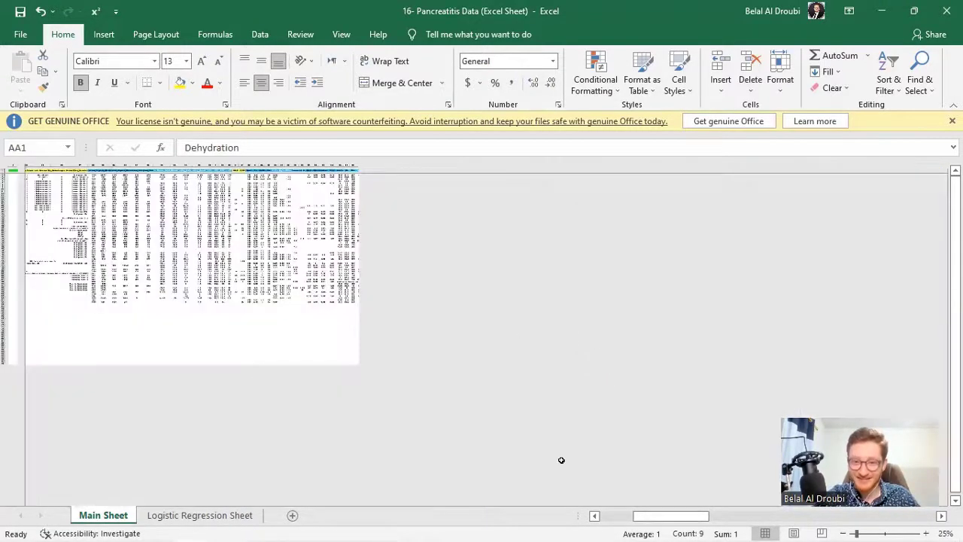
{"action": "scroll", "coordinate": [561, 459], "scroll_direction": "up", "scroll_amount": 1, "text": "ctrl"}
{"action": "left_click_drag", "start_coordinate": [755, 515], "coordinate": [905, 514]}
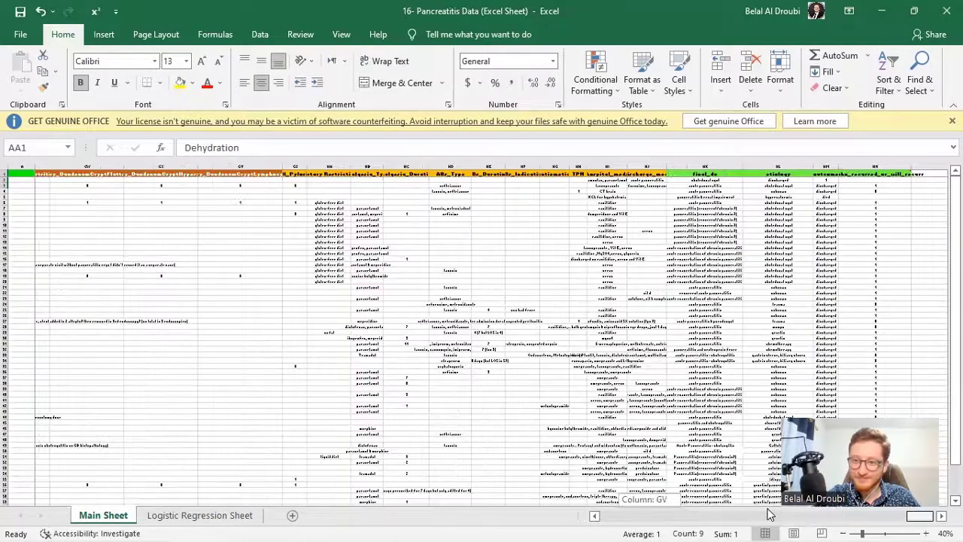
{"action": "scroll", "coordinate": [886, 395], "scroll_direction": "right", "scroll_amount": 3}
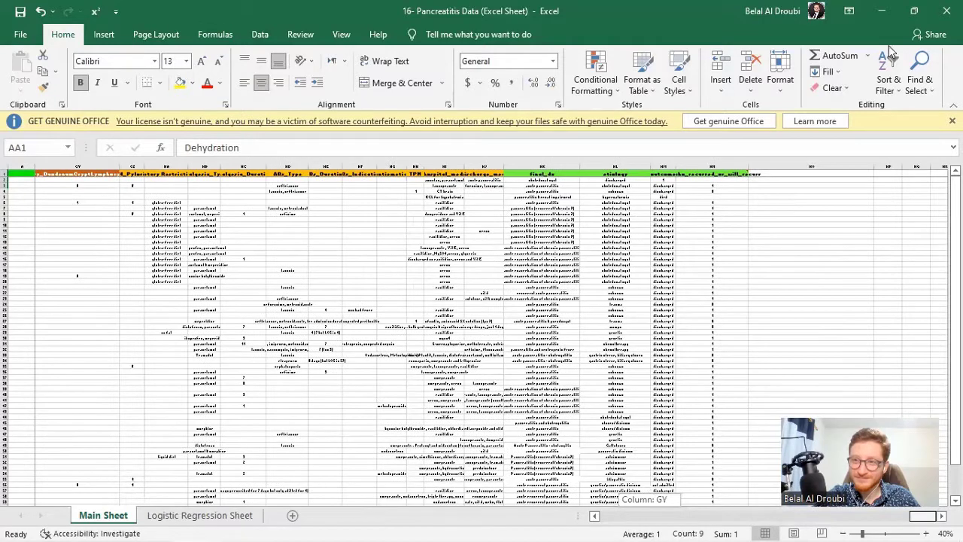
{"action": "left_click_drag", "start_coordinate": [873, 519], "coordinate": [542, 504]}
{"action": "left_click", "coordinate": [139, 218]}
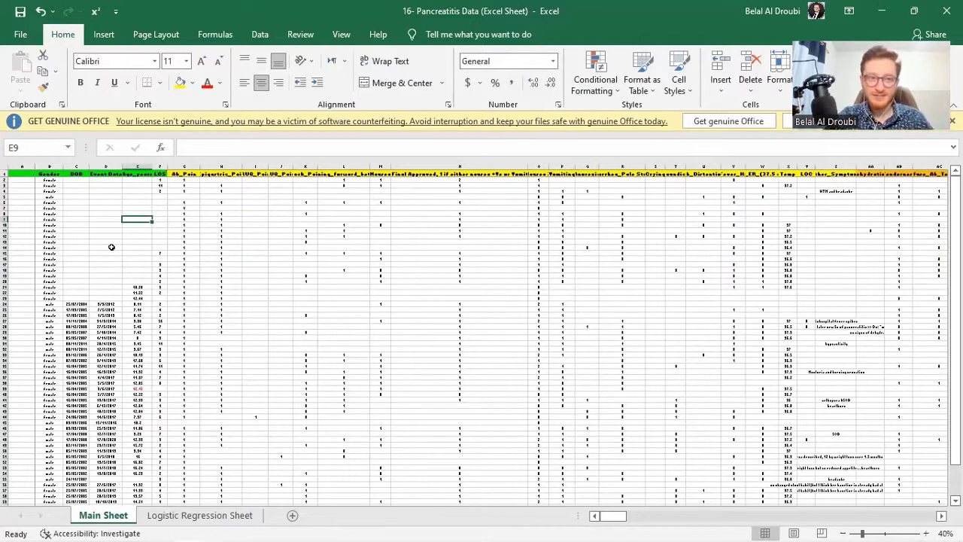
Check how the header row behaves while moving through the records, and inspect the Gender, LOS and pain column headers
{"action": "scroll", "coordinate": [112, 243], "scroll_direction": "up", "scroll_amount": 4}
{"action": "left_click", "coordinate": [259, 256]}
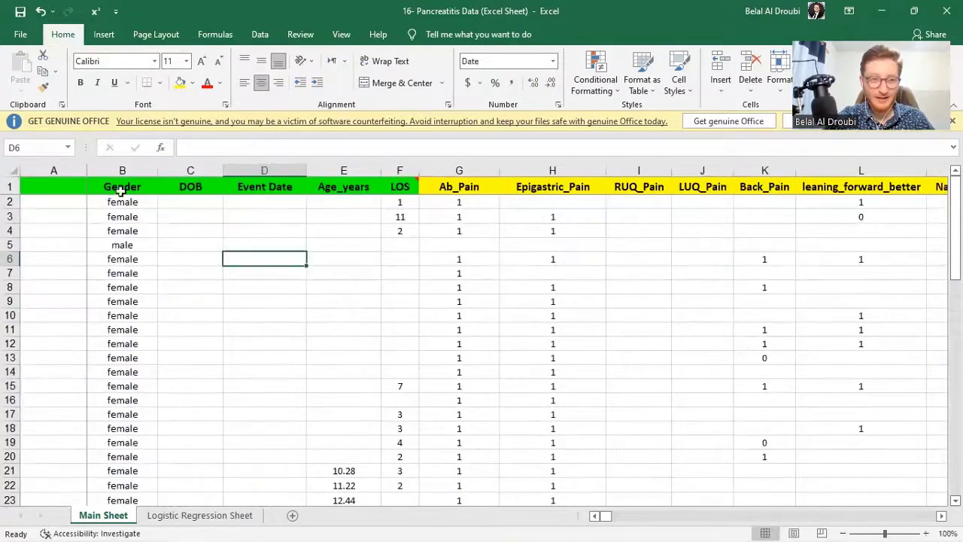
{"action": "scroll", "coordinate": [76, 241], "scroll_direction": "down", "scroll_amount": 8}
{"action": "scroll", "coordinate": [45, 193], "scroll_direction": "up", "scroll_amount": 8}
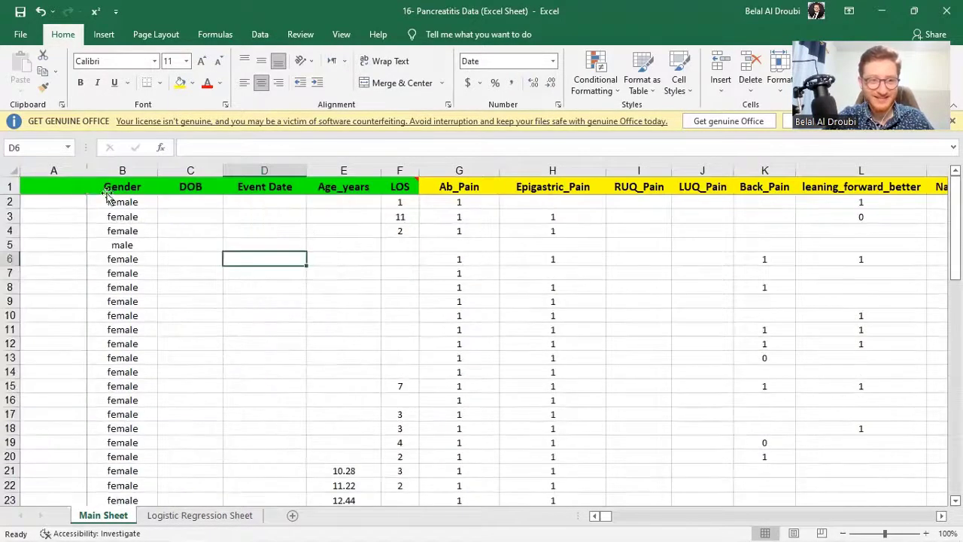
{"action": "left_click", "coordinate": [121, 188]}
{"action": "left_click_drag", "start_coordinate": [370, 193], "coordinate": [700, 188]}
{"action": "left_click", "coordinate": [400, 201]}
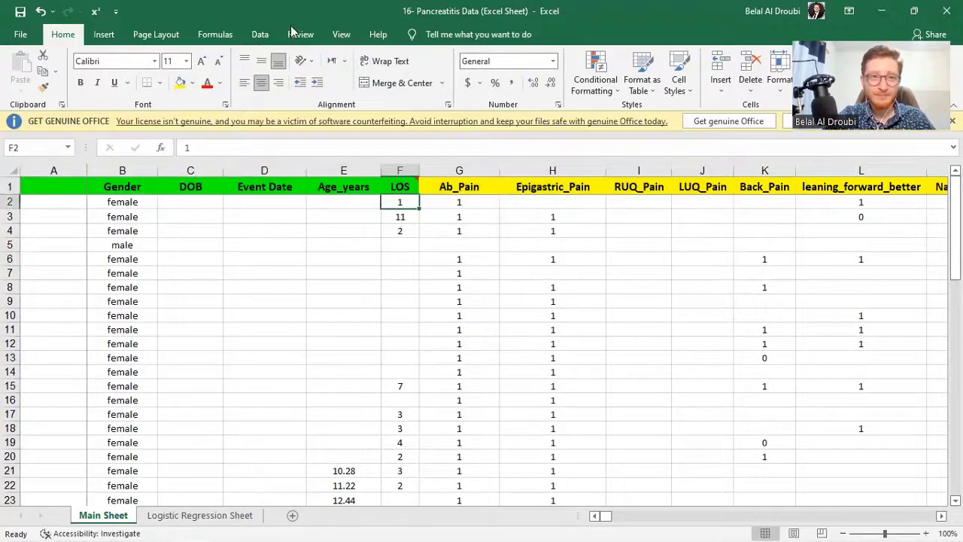
Look at the Freeze Panes options available for Main Sheet without applying one
{"action": "left_click", "coordinate": [259, 35]}
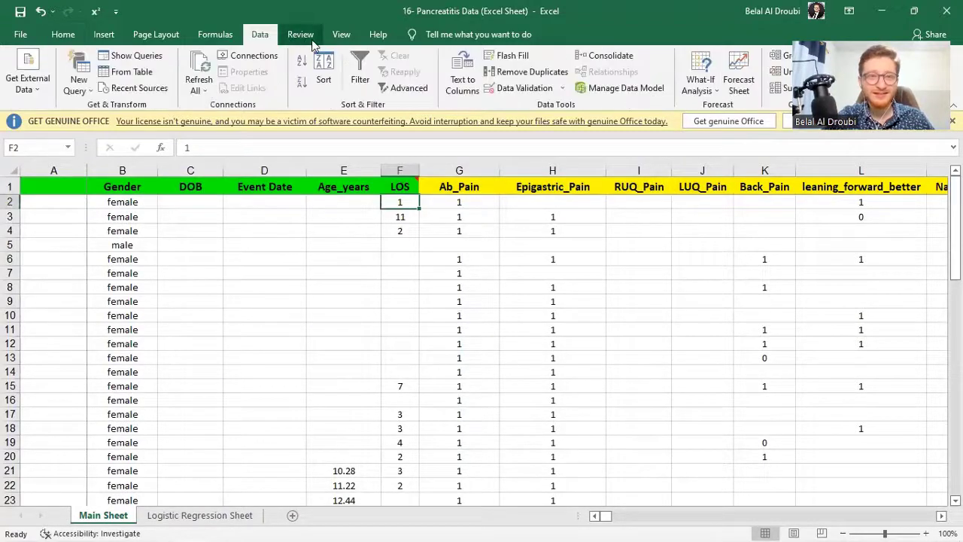
{"action": "left_click", "coordinate": [341, 34]}
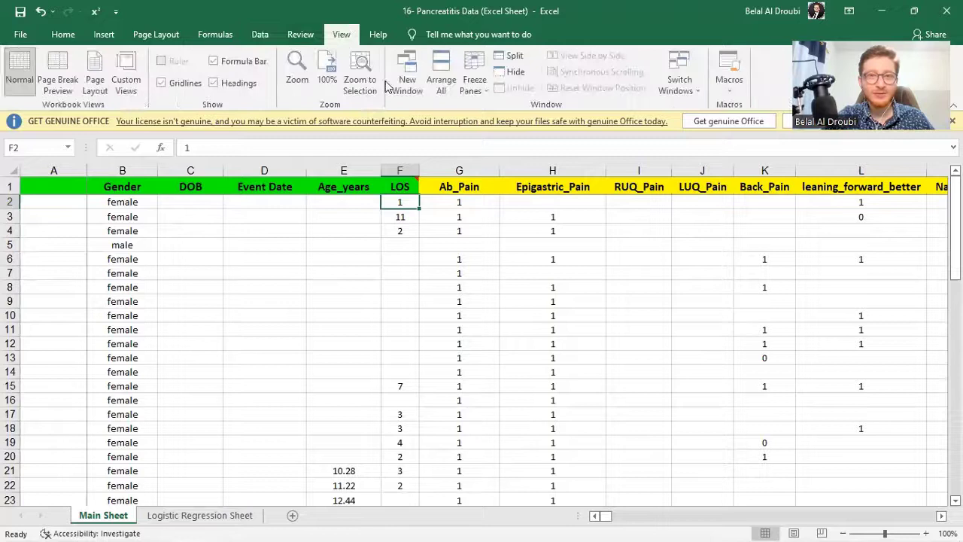
{"action": "left_click", "coordinate": [476, 84]}
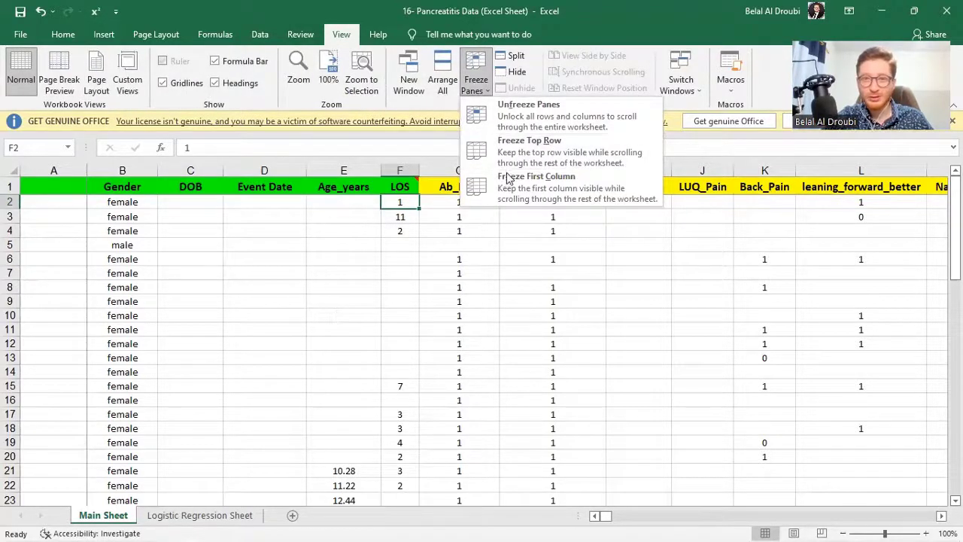
{"action": "left_click", "coordinate": [143, 256]}
Enter x in cell A3 of Main Sheet as a sample patient identifier
{"action": "left_click_drag", "start_coordinate": [55, 212], "coordinate": [56, 357]}
{"action": "scroll", "coordinate": [199, 272], "scroll_direction": "down", "scroll_amount": 5}
{"action": "scroll", "coordinate": [163, 230], "scroll_direction": "up", "scroll_amount": 5}
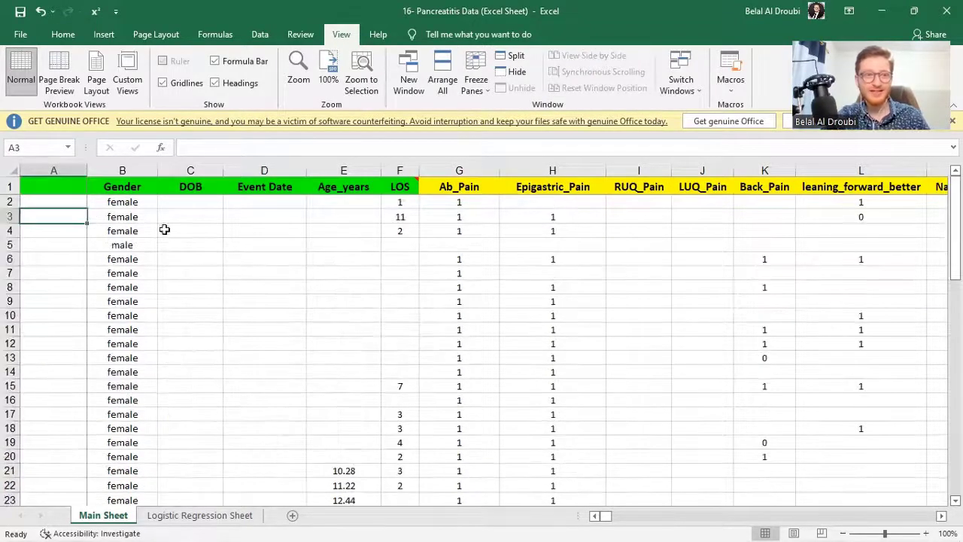
{"action": "type", "text": "x"}
{"action": "left_click", "coordinate": [244, 243]}
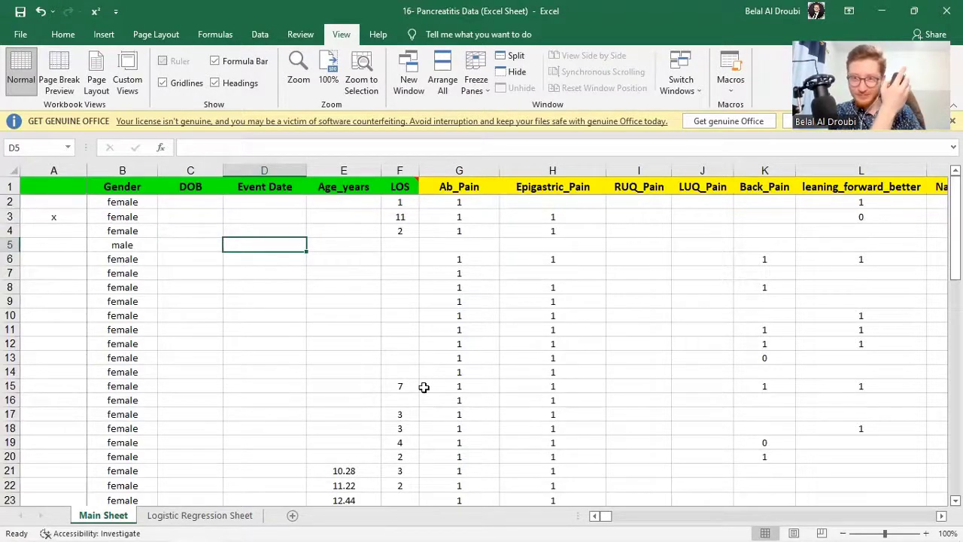
Check how column A and header row 1 behave while moving across the symptom columns and down the records
{"action": "scroll", "coordinate": [424, 386], "scroll_direction": "right", "scroll_amount": 3}
{"action": "scroll", "coordinate": [424, 387], "scroll_direction": "left", "scroll_amount": 3}
{"action": "scroll", "coordinate": [423, 387], "scroll_direction": "right", "scroll_amount": 3}
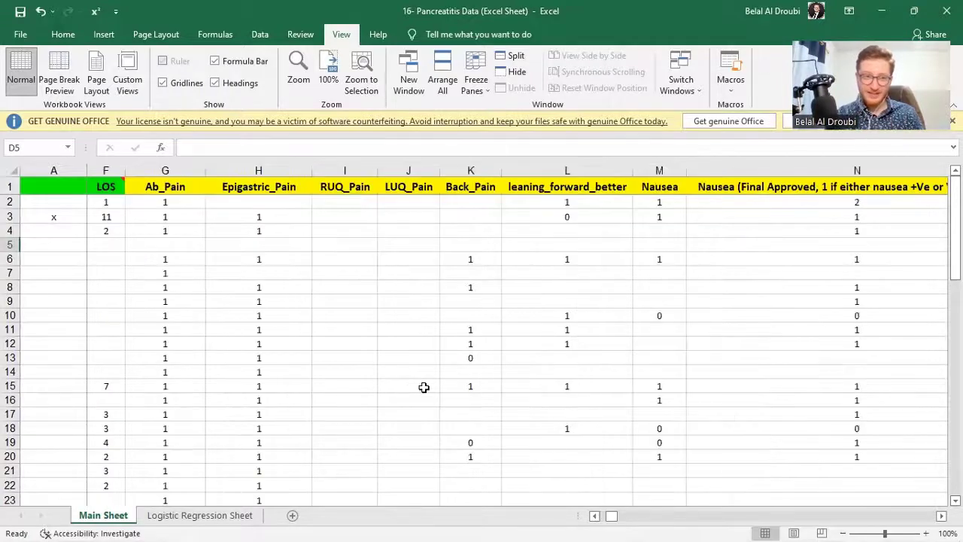
{"action": "scroll", "coordinate": [423, 387], "scroll_direction": "right", "scroll_amount": 3}
{"action": "scroll", "coordinate": [424, 387], "scroll_direction": "down", "scroll_amount": 1}
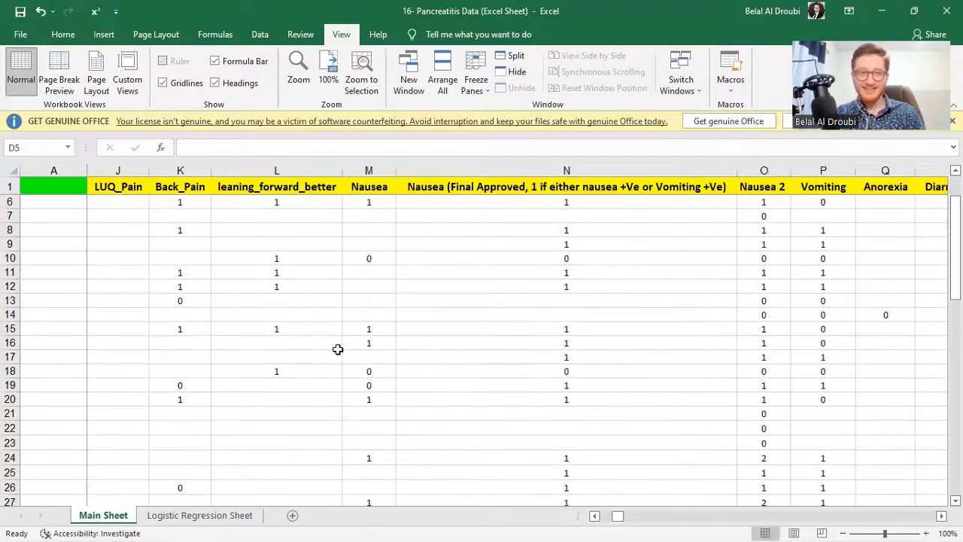
{"action": "scroll", "coordinate": [59, 215], "scroll_direction": "up", "scroll_amount": 1}
{"action": "left_click", "coordinate": [59, 215]}
{"action": "left_click", "coordinate": [119, 188]}
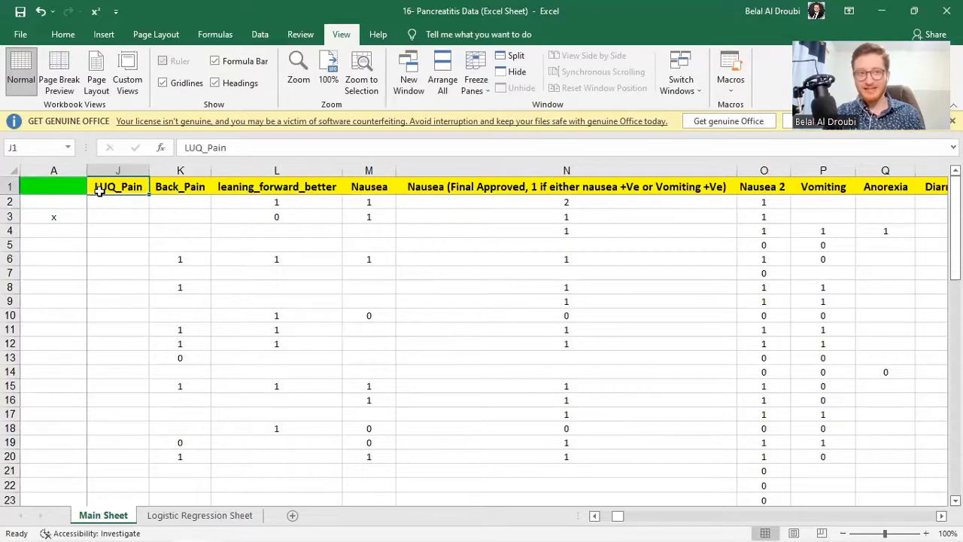
{"action": "left_click", "coordinate": [99, 202]}
{"action": "left_click_drag", "start_coordinate": [5, 247], "coordinate": [5, 247]}
{"action": "left_click", "coordinate": [157, 221]}
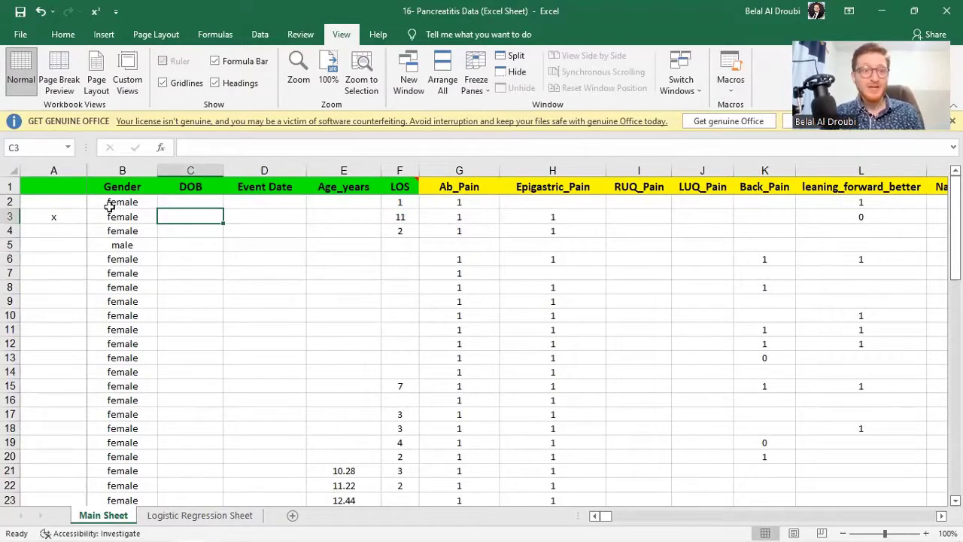
Apply Freeze Panes at cell B2 to keep row 1 and column A in view
{"action": "left_click", "coordinate": [97, 202]}
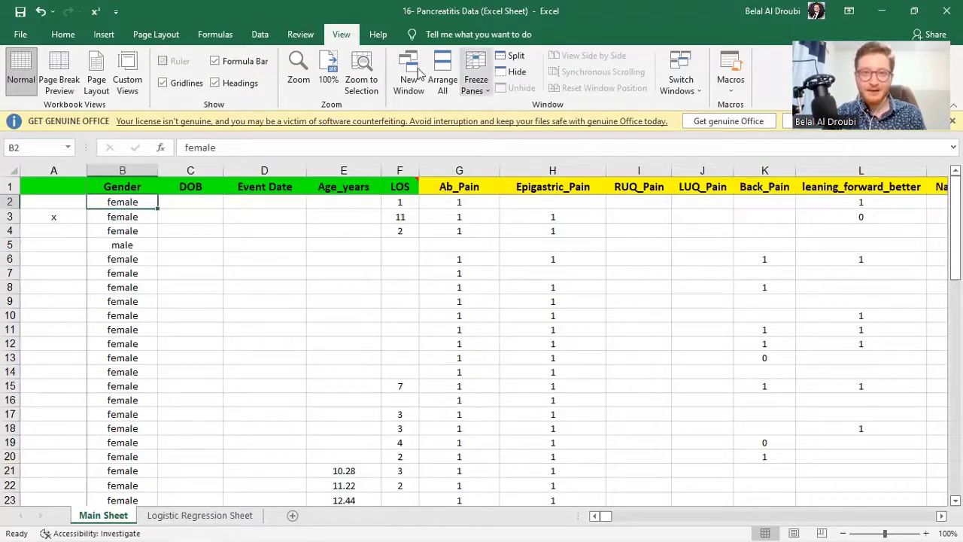
{"action": "left_click", "coordinate": [476, 92]}
{"action": "left_click", "coordinate": [512, 102]}
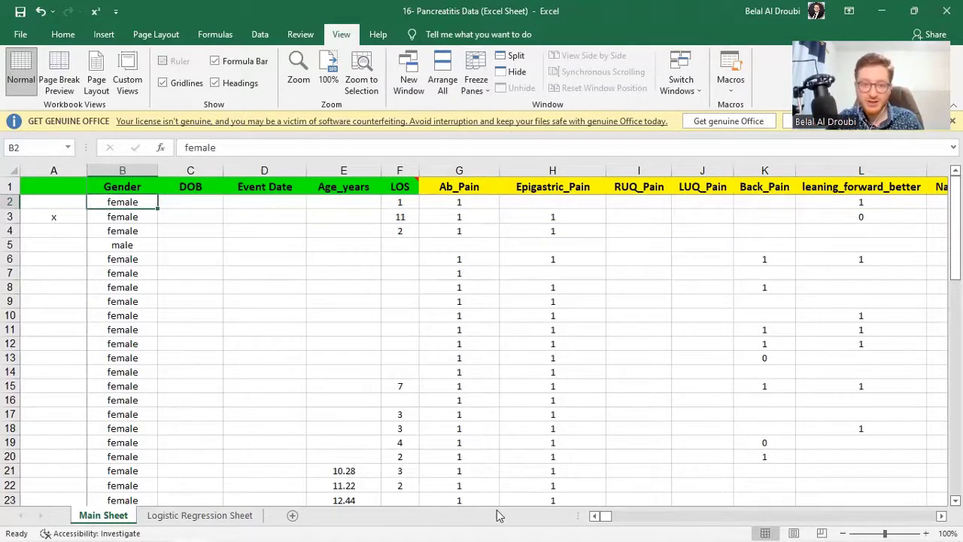
Examine the records in Main Sheet down to the last one, and highlight row 65
{"action": "left_click_drag", "start_coordinate": [637, 518], "coordinate": [594, 521]}
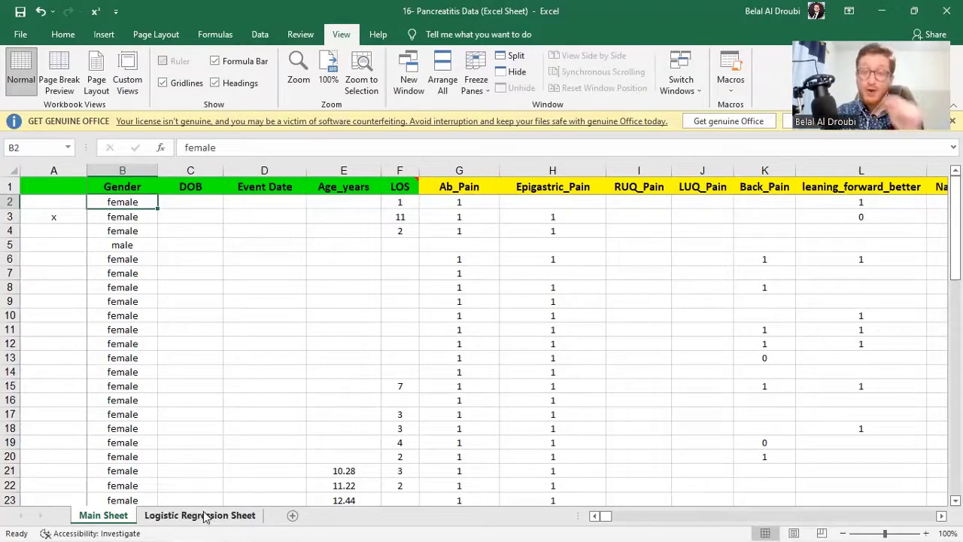
{"action": "scroll", "coordinate": [169, 395], "scroll_direction": "down", "scroll_amount": 20}
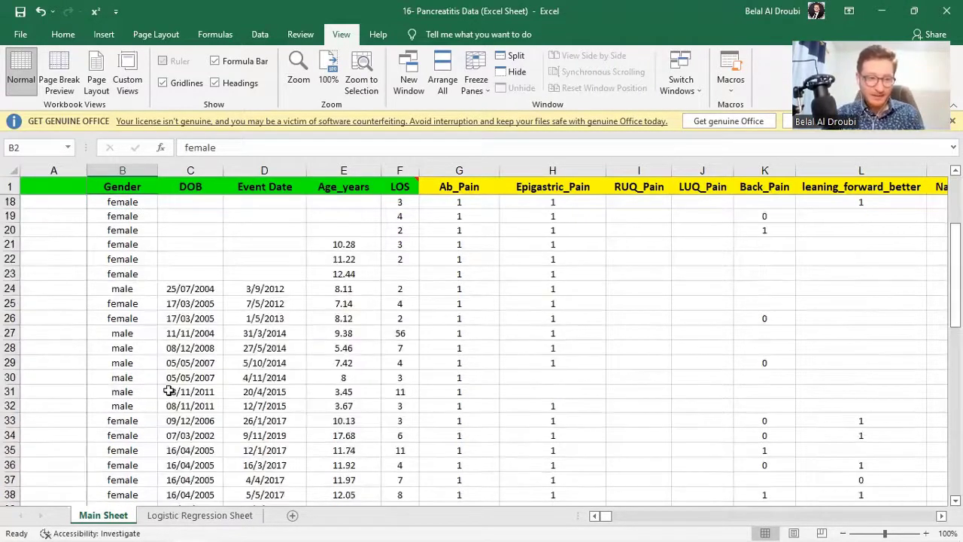
{"action": "scroll", "coordinate": [177, 416], "scroll_direction": "up", "scroll_amount": 4}
{"action": "scroll", "coordinate": [177, 417], "scroll_direction": "up", "scroll_amount": 4}
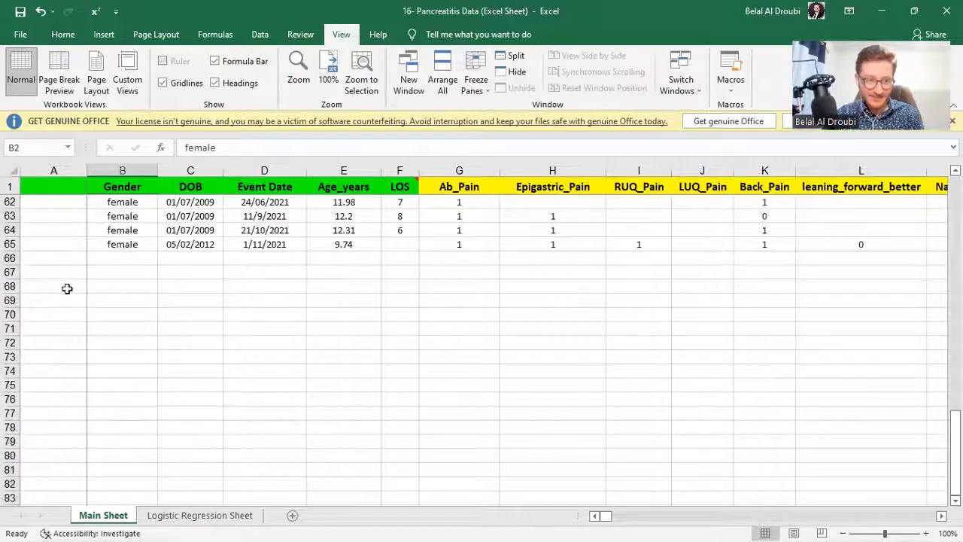
{"action": "left_click", "coordinate": [9, 243]}
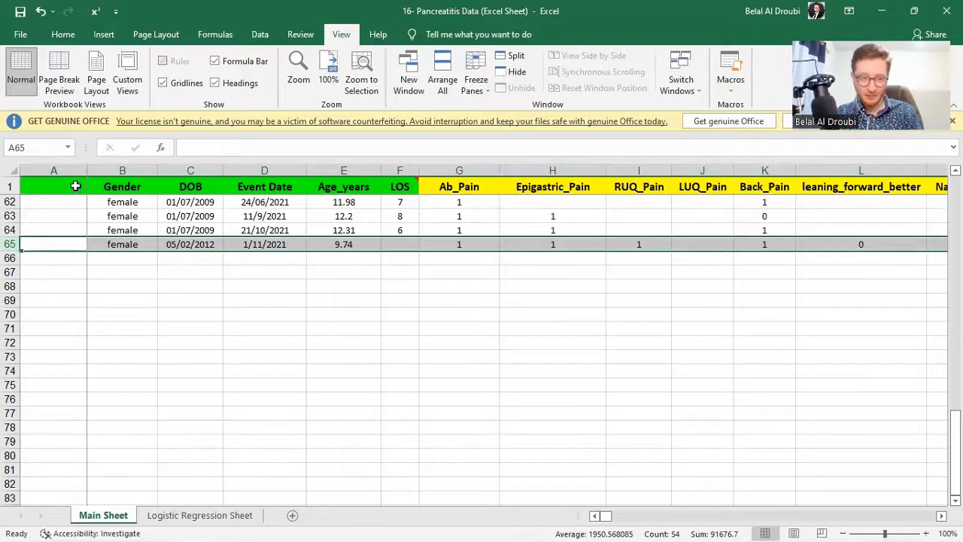
{"action": "left_click", "coordinate": [348, 186]}
{"action": "left_click", "coordinate": [276, 286]}
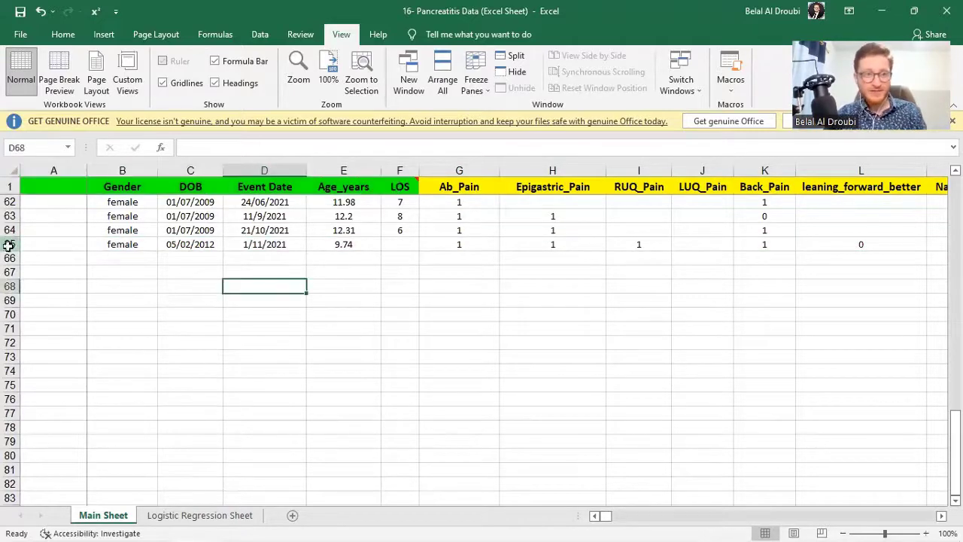
{"action": "left_click", "coordinate": [9, 244]}
Examine the records in Logistic Regression Sheet down to row 25, and compare their extent with Main Sheet
{"action": "left_click", "coordinate": [172, 516]}
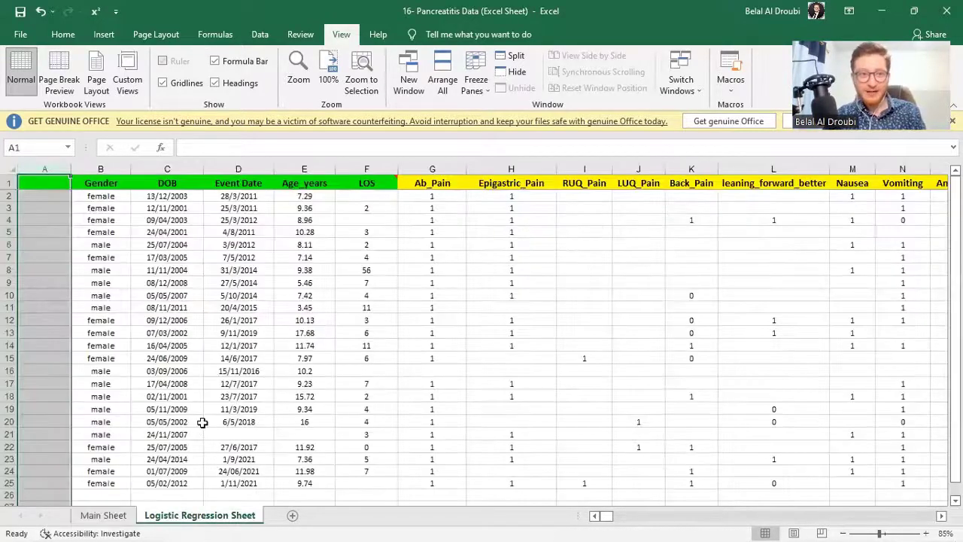
{"action": "scroll", "coordinate": [203, 423], "scroll_direction": "down", "scroll_amount": 7}
{"action": "left_click", "coordinate": [9, 234]}
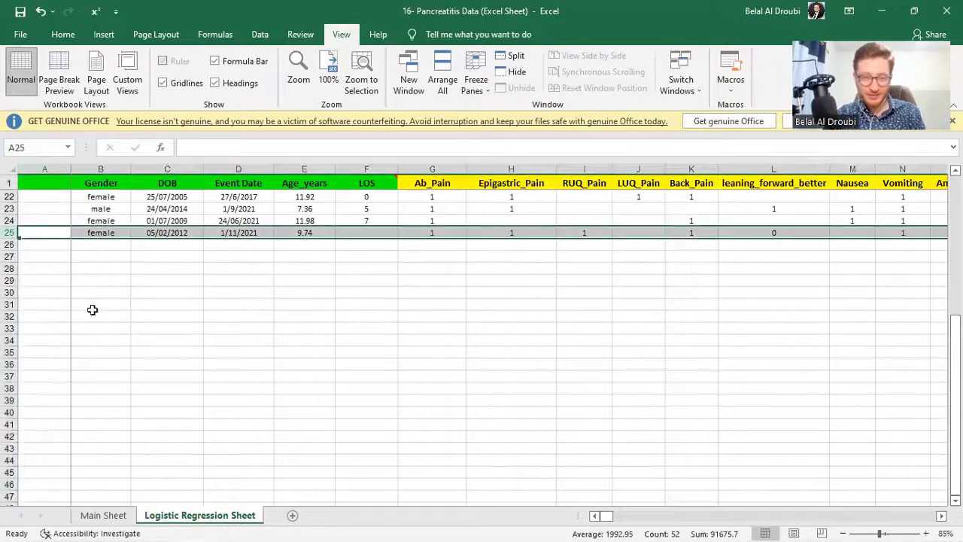
{"action": "scroll", "coordinate": [157, 359], "scroll_direction": "up", "scroll_amount": 1, "text": "ctrl"}
{"action": "scroll", "coordinate": [210, 449], "scroll_direction": "up", "scroll_amount": 1, "text": "ctrl"}
{"action": "scroll", "coordinate": [212, 447], "scroll_direction": "up", "scroll_amount": 6}
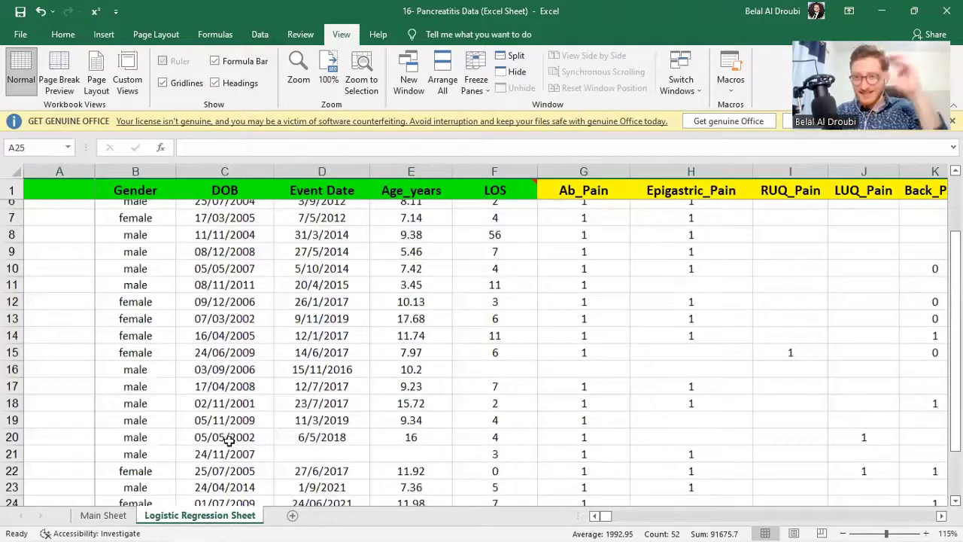
{"action": "scroll", "coordinate": [248, 466], "scroll_direction": "down", "scroll_amount": 4}
{"action": "scroll", "coordinate": [271, 484], "scroll_direction": "up", "scroll_amount": 3}
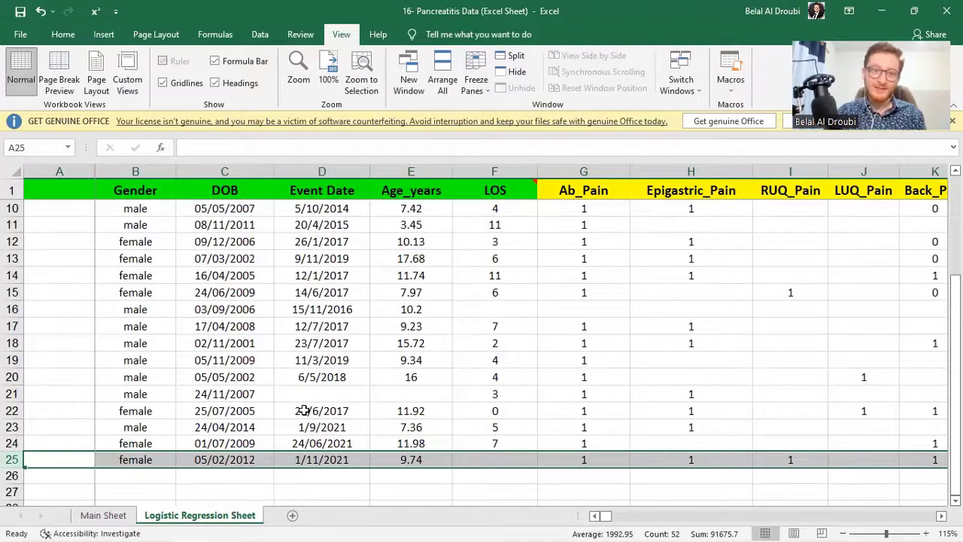
{"action": "scroll", "coordinate": [313, 411], "scroll_direction": "down", "scroll_amount": 2, "text": "ctrl"}
{"action": "scroll", "coordinate": [362, 399], "scroll_direction": "up", "scroll_amount": 3}
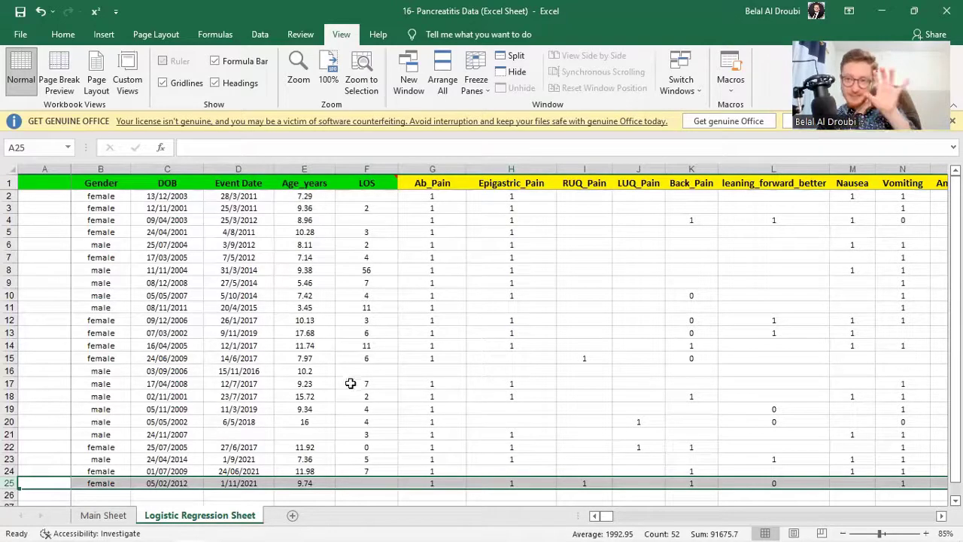
Return to Main Sheet, switch to File Explorer and close the Data Collection folder window
{"action": "left_click", "coordinate": [109, 514]}
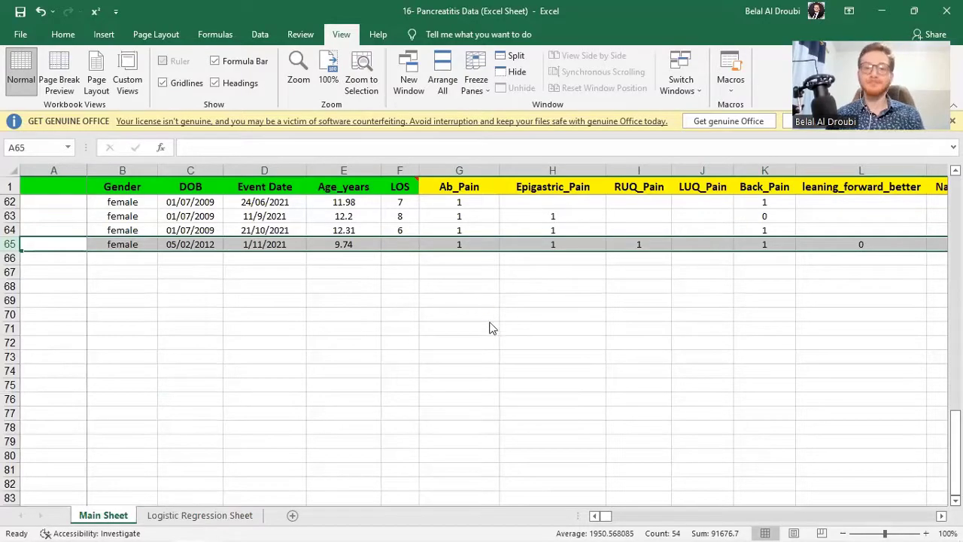
{"action": "key", "text": "alt+Tab"}
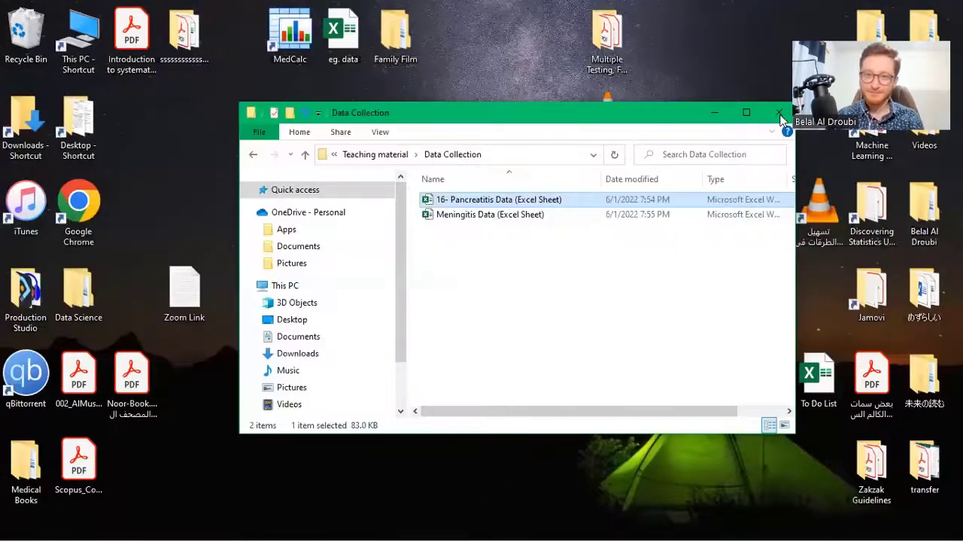
{"action": "left_click", "coordinate": [779, 112]}
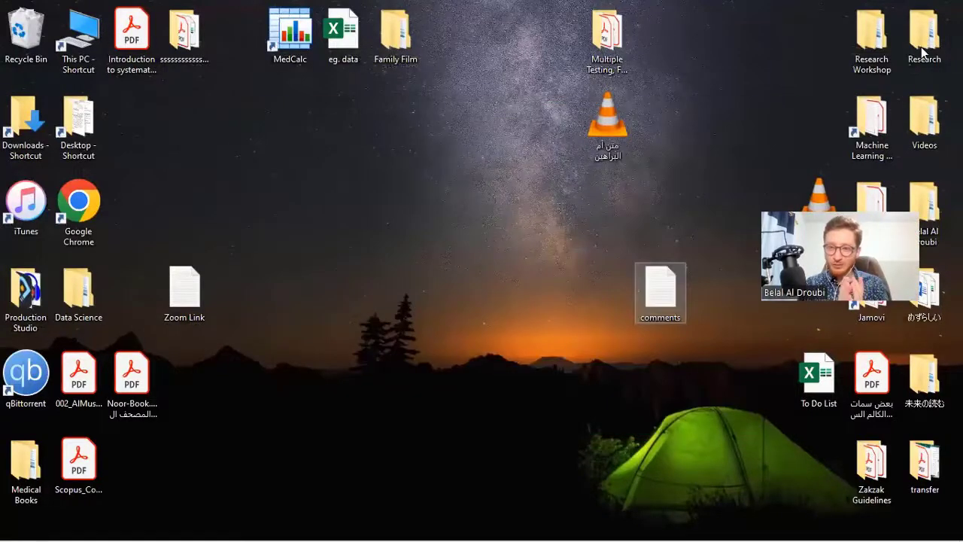
{"action": "left_click", "coordinate": [921, 46]}
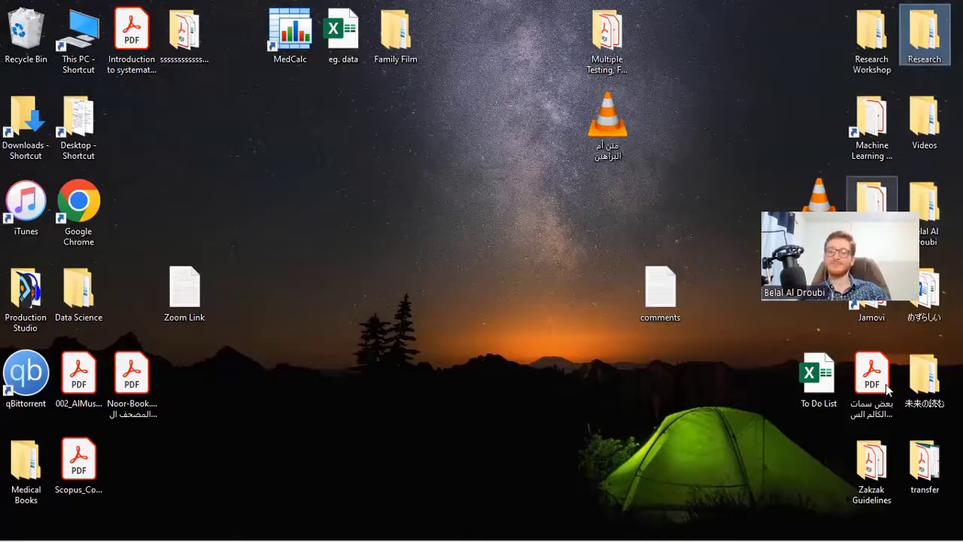
{"action": "double_click", "coordinate": [922, 25]}
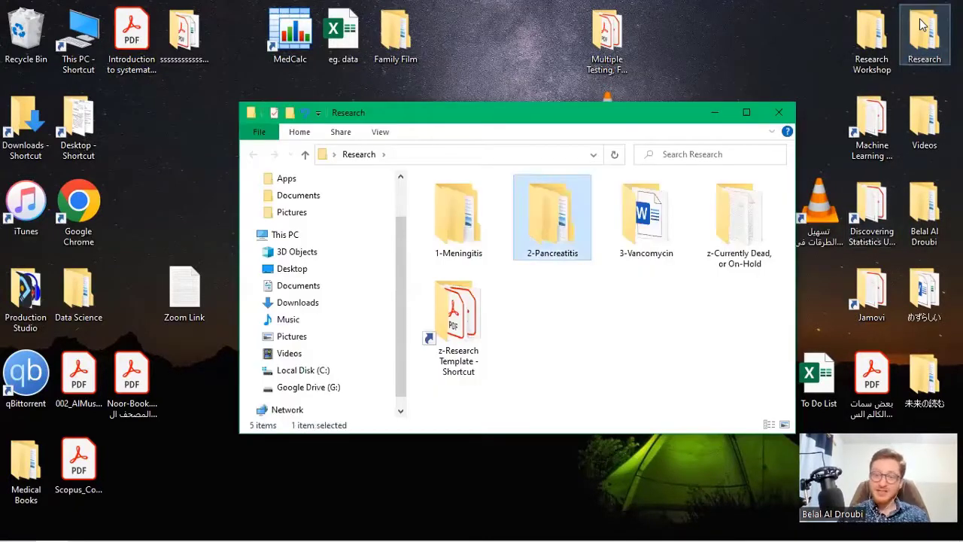
{"action": "left_click", "coordinate": [779, 112]}
{"action": "key", "text": "alt+Tab"}
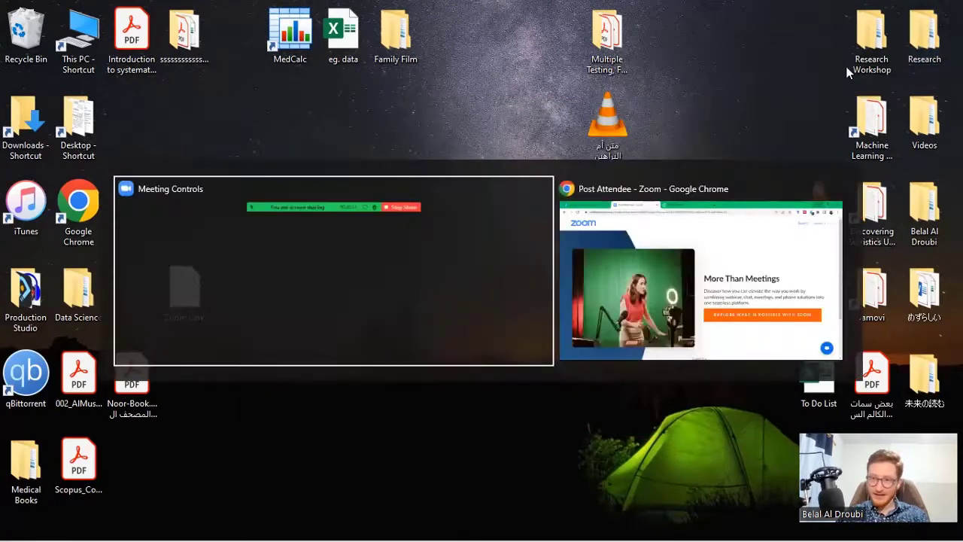
Open the Teaching material folder inside Research Workshop > Workshop 2022 in a maximized File Explorer window
{"action": "double_click", "coordinate": [855, 64]}
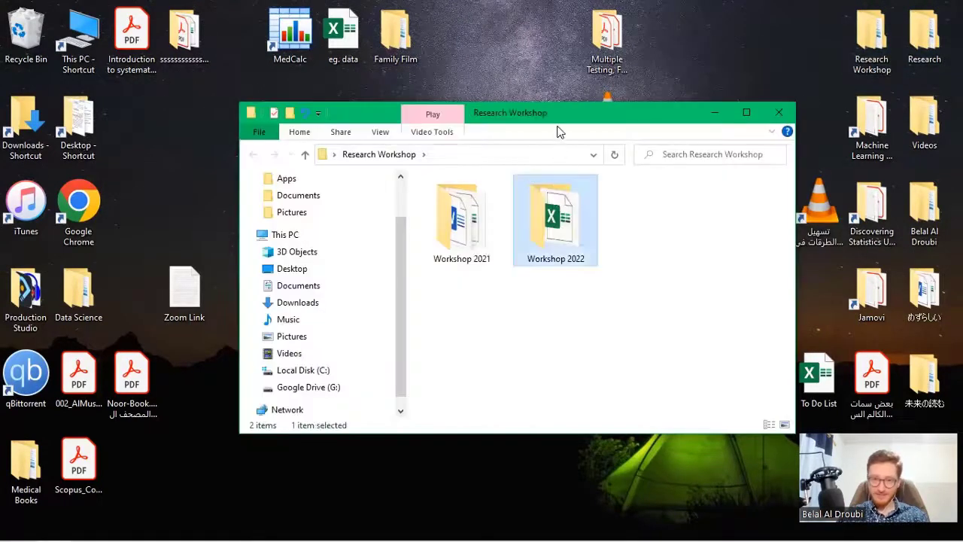
{"action": "key", "text": "Return"}
{"action": "double_click", "coordinate": [557, 113]}
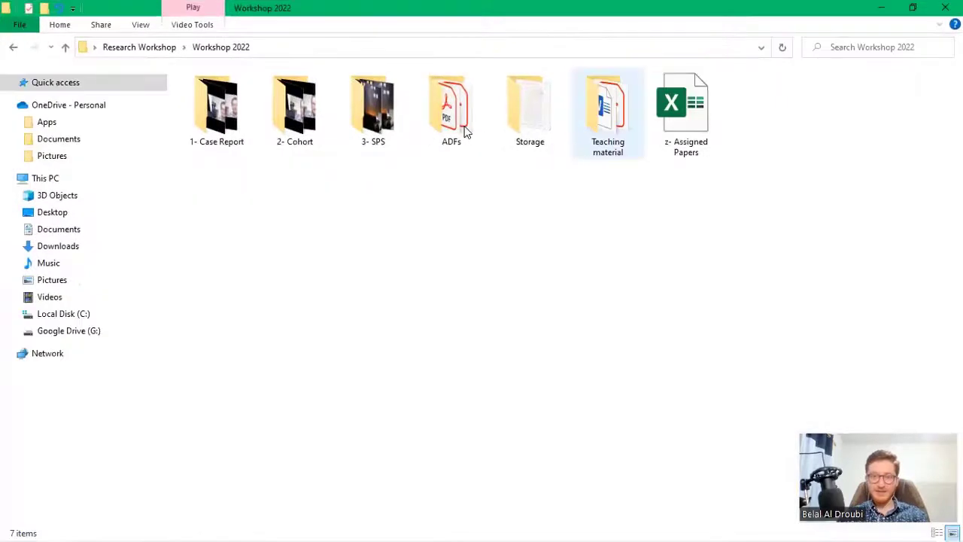
{"action": "left_click", "coordinate": [465, 130]}
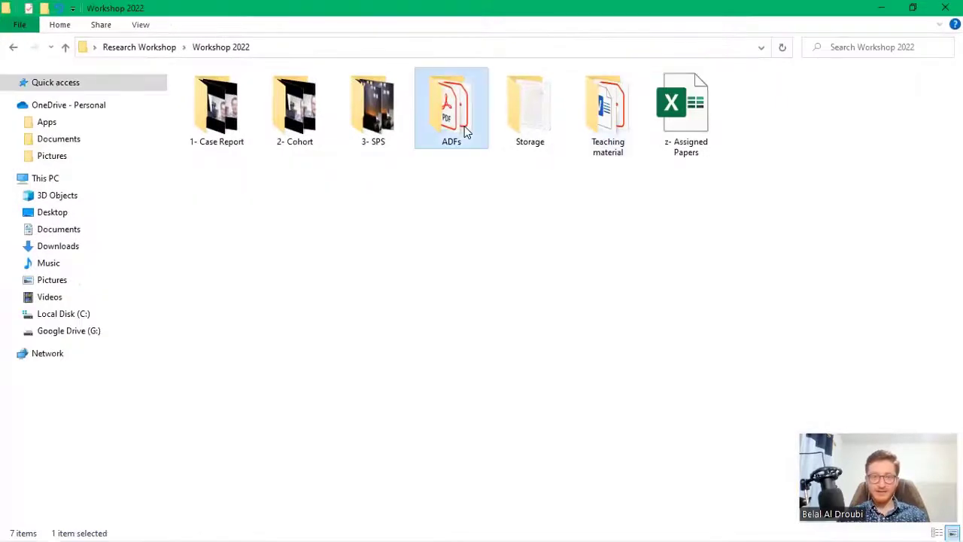
{"action": "double_click", "coordinate": [594, 143]}
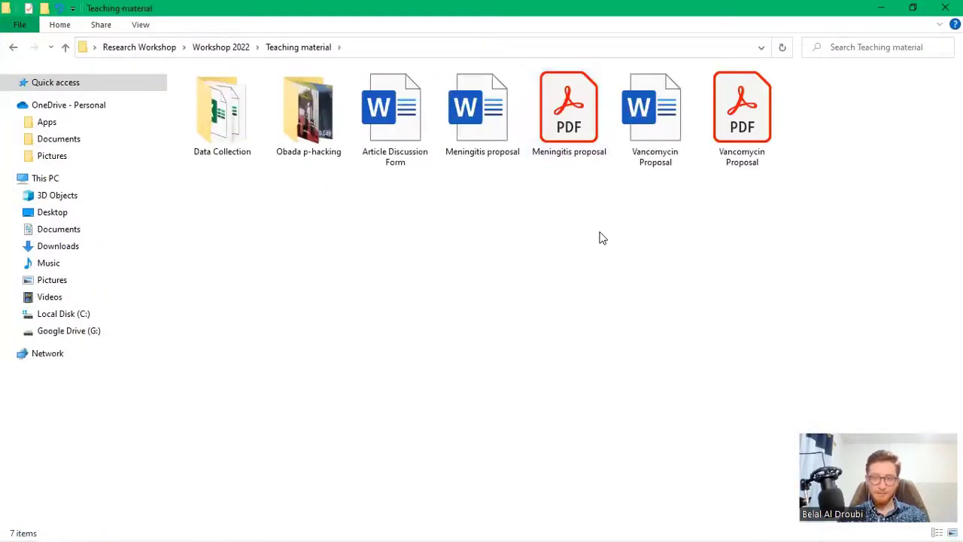
Open the Meningitis proposal PDF and its Word version, and read the abstract in the Word document
{"action": "double_click", "coordinate": [574, 153]}
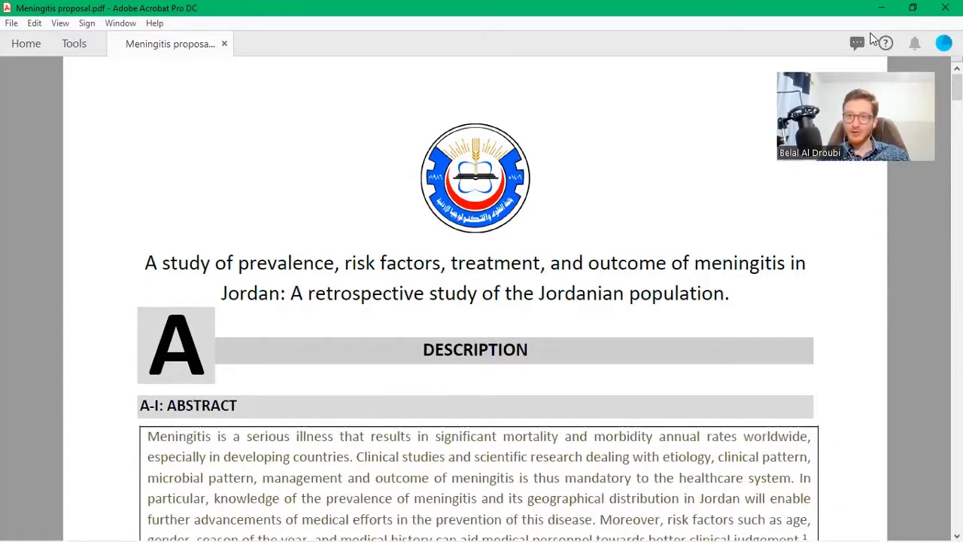
{"action": "double_click", "coordinate": [482, 134]}
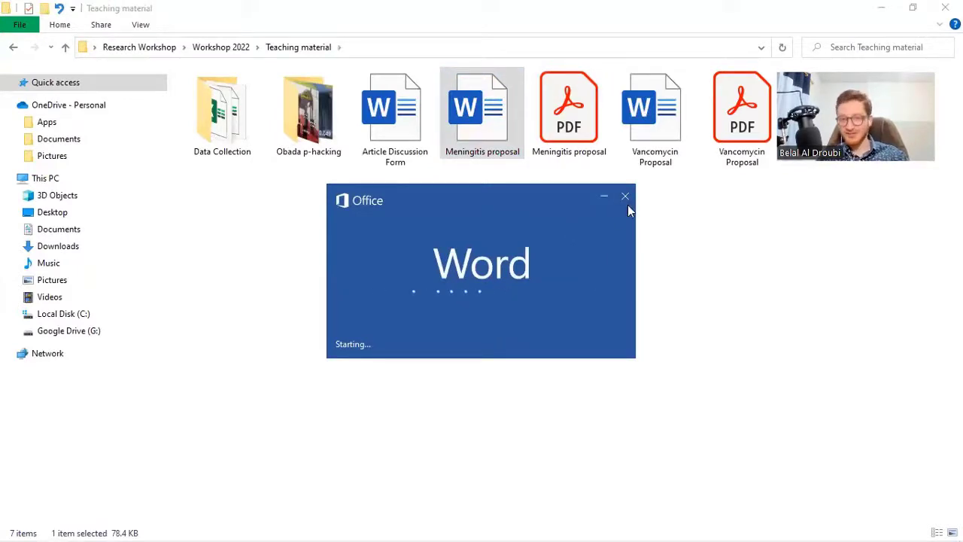
{"action": "scroll", "coordinate": [670, 271], "scroll_direction": "down", "scroll_amount": 3}
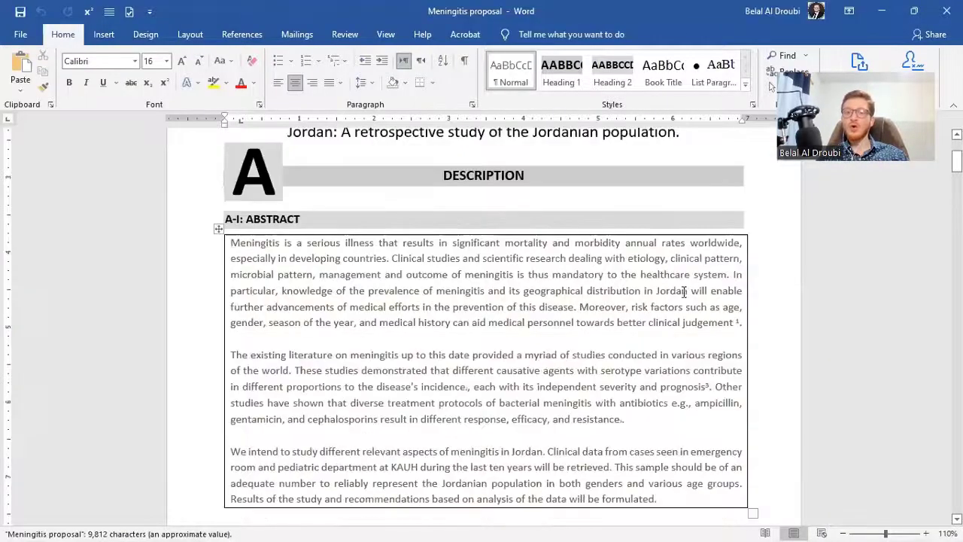
{"action": "scroll", "coordinate": [685, 303], "scroll_direction": "down", "scroll_amount": 2}
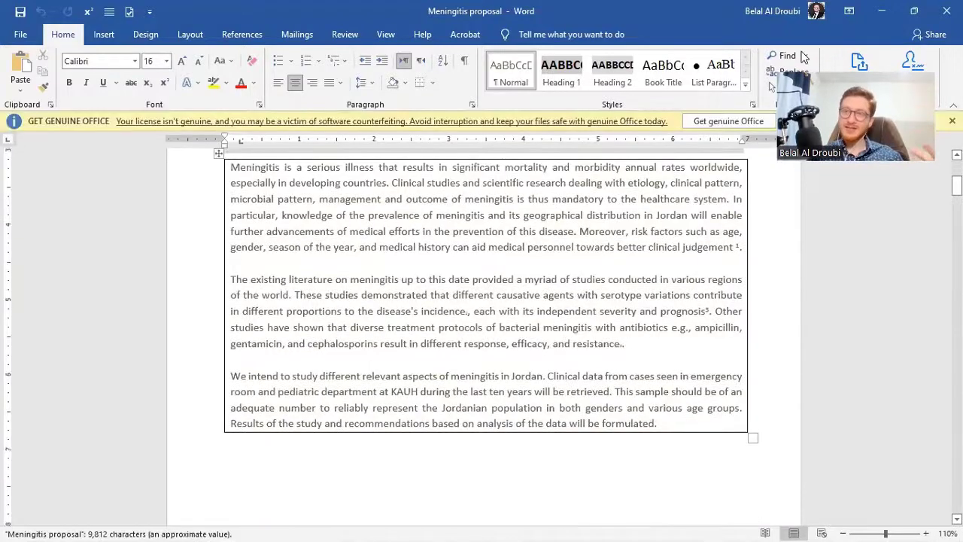
Close the Word version of the Meningitis proposal and open its PDF at the A-I: Abstract section
{"action": "scroll", "coordinate": [752, 189], "scroll_direction": "down", "scroll_amount": 1}
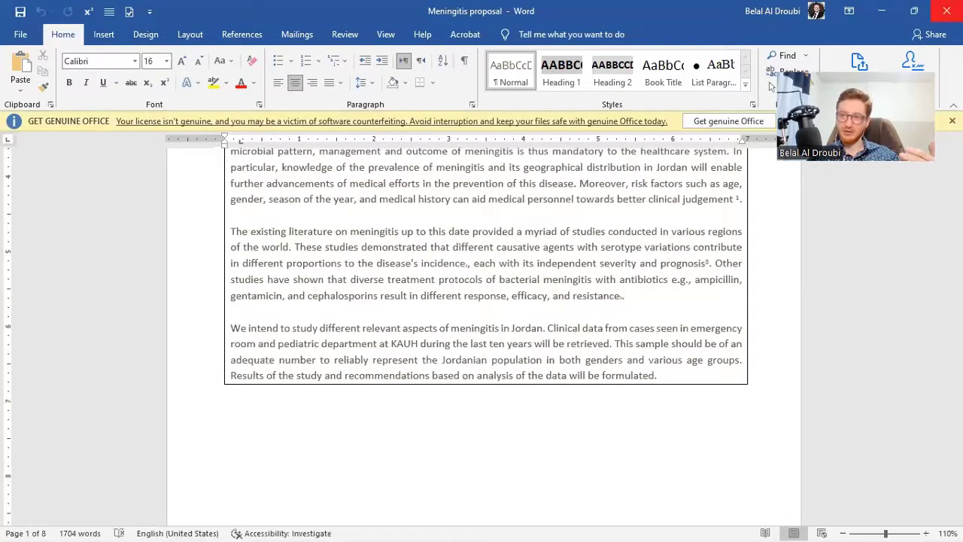
{"action": "left_click", "coordinate": [947, 11]}
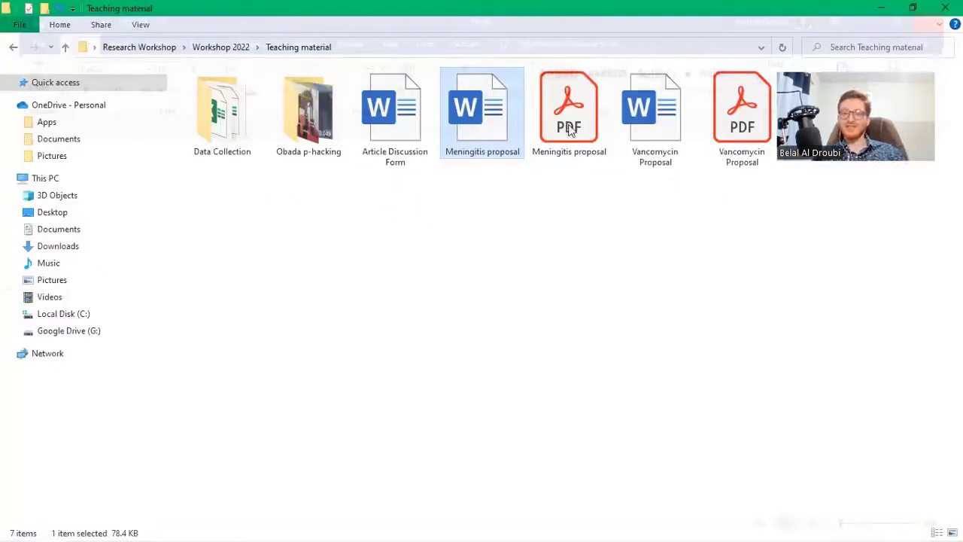
{"action": "key", "text": "Right"}
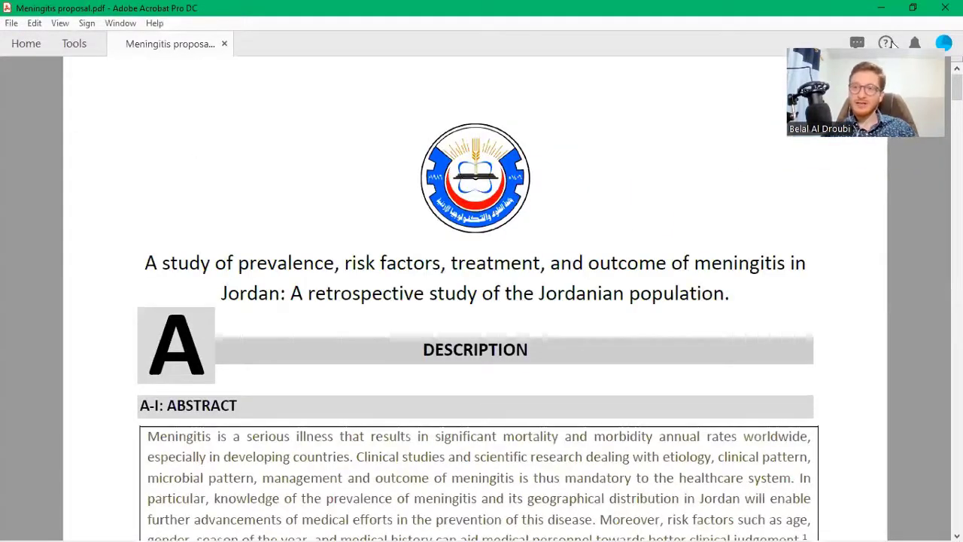
{"action": "scroll", "coordinate": [820, 98], "scroll_direction": "down", "scroll_amount": 3}
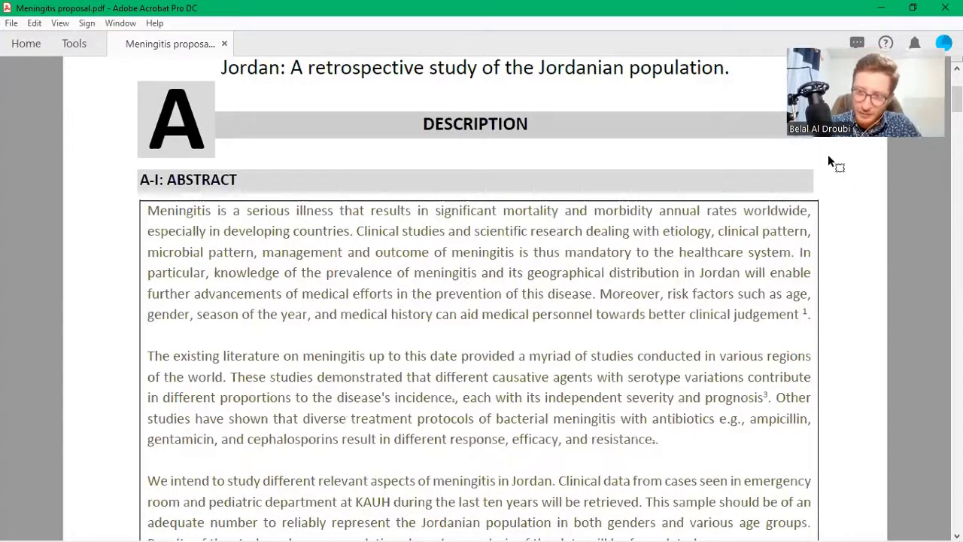
{"action": "scroll", "coordinate": [828, 184], "scroll_direction": "down", "scroll_amount": 1}
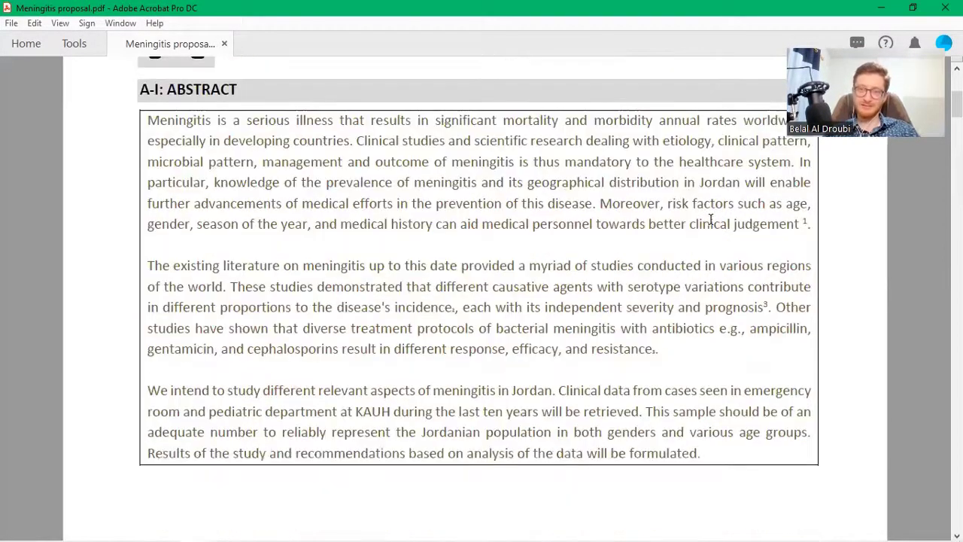
Mark the full extent of the abstract text in the PDF, from its opening word to the closing word "formulated"
{"action": "left_click_drag", "start_coordinate": [700, 452], "coordinate": [173, 109]}
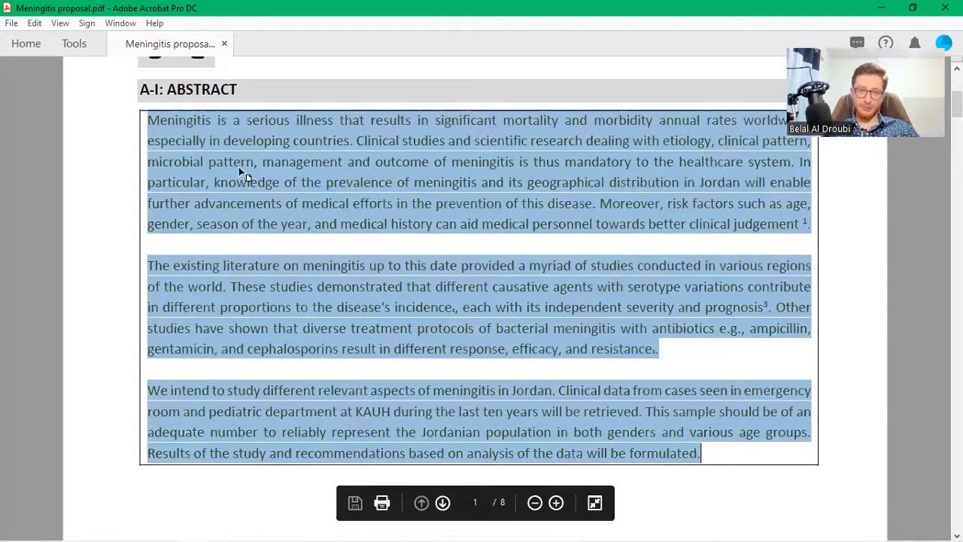
{"action": "left_click", "coordinate": [265, 224]}
{"action": "scroll", "coordinate": [269, 144], "scroll_direction": "up", "scroll_amount": 1}
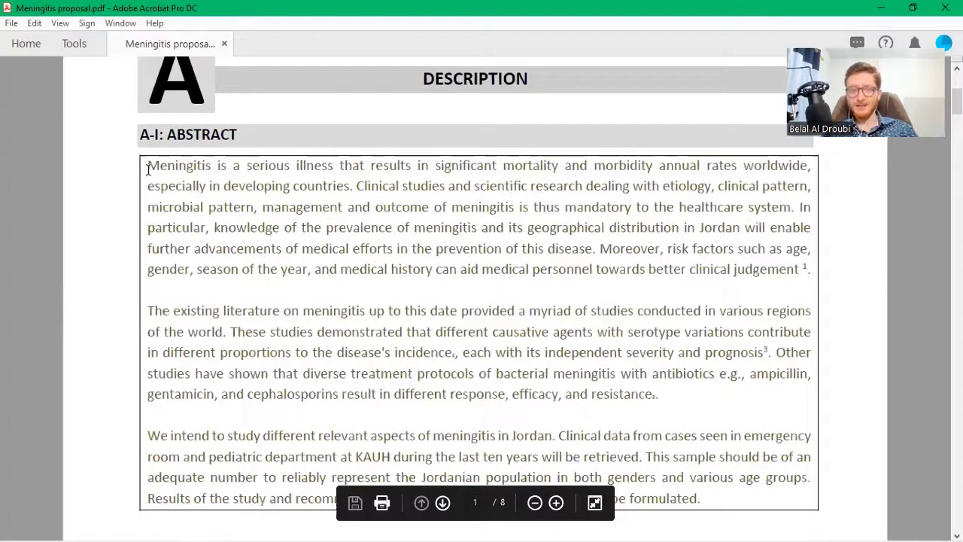
{"action": "left_click_drag", "start_coordinate": [148, 167], "coordinate": [677, 468]}
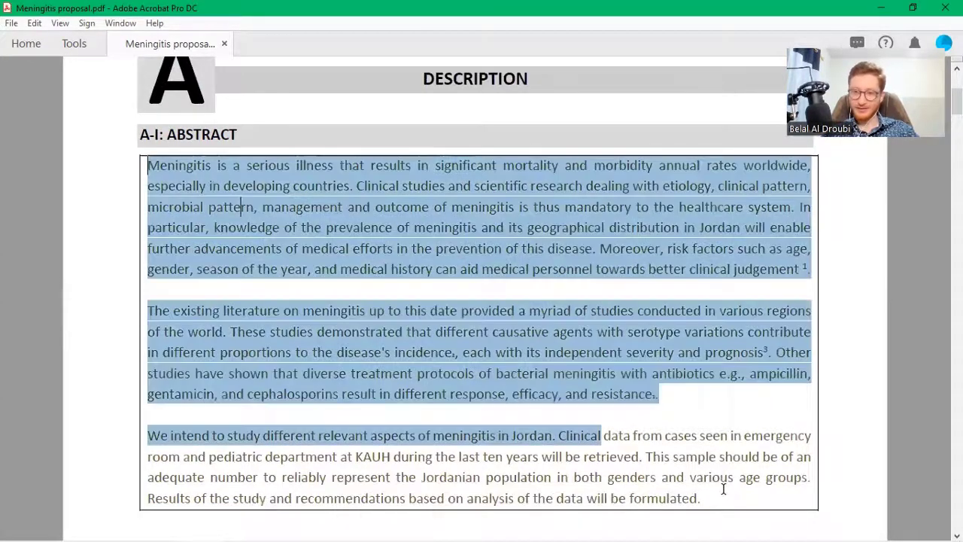
{"action": "left_click", "coordinate": [703, 499]}
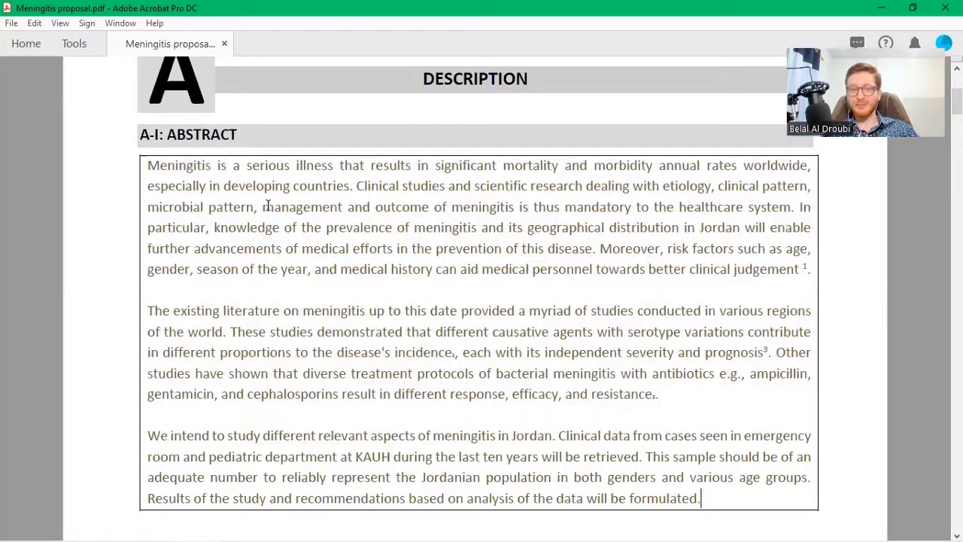
{"action": "left_click_drag", "start_coordinate": [703, 499], "coordinate": [154, 173]}
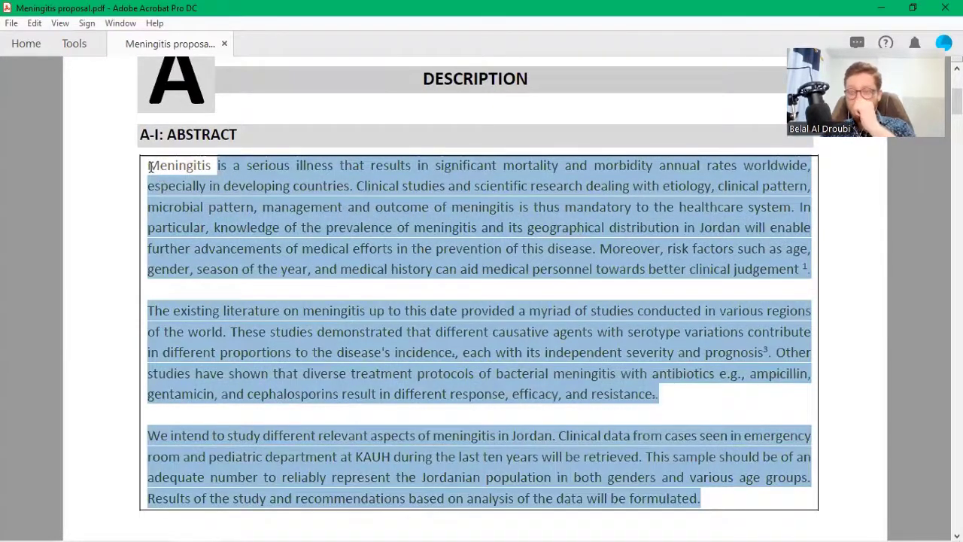
{"action": "left_click", "coordinate": [151, 167]}
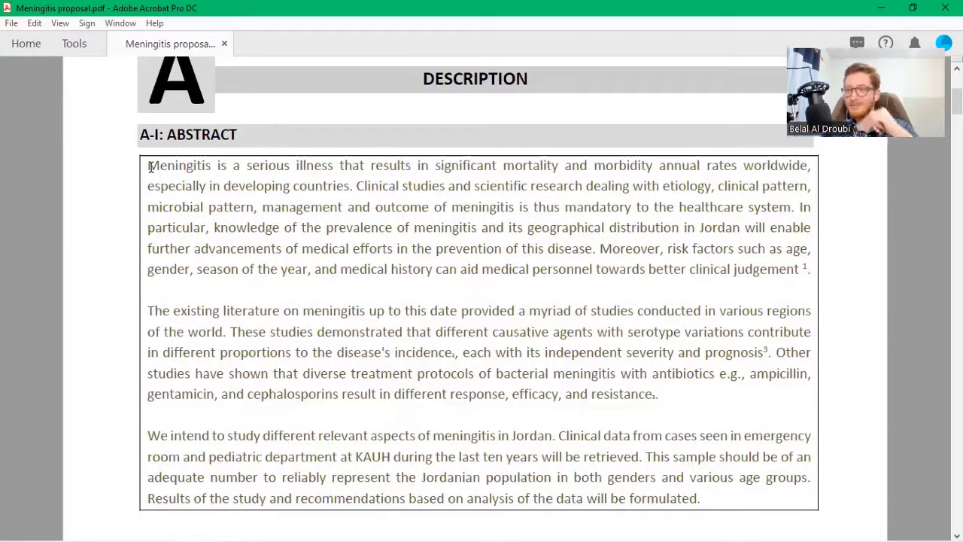
{"action": "left_click", "coordinate": [554, 435], "text": "shift"}
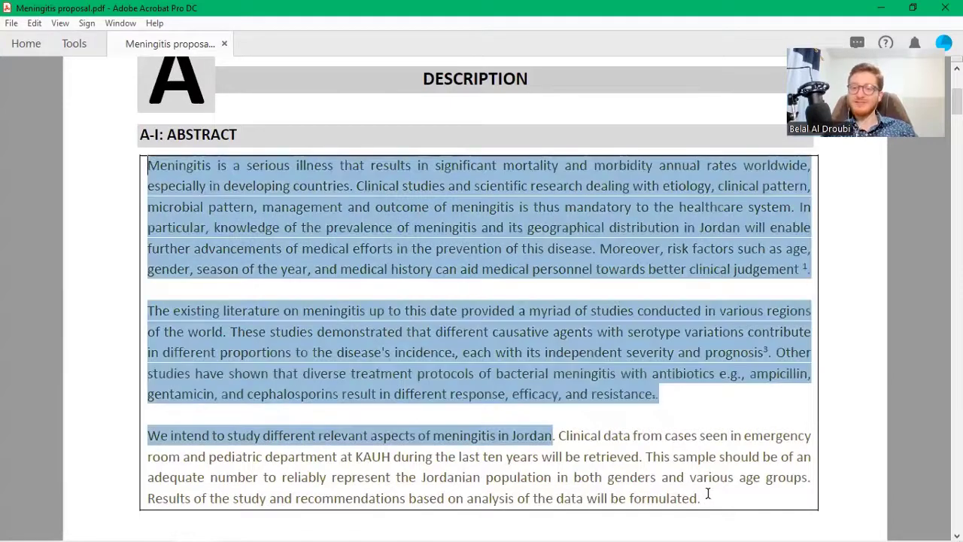
{"action": "key", "text": "shift+Down"}
{"action": "key", "text": "shift+Down"}
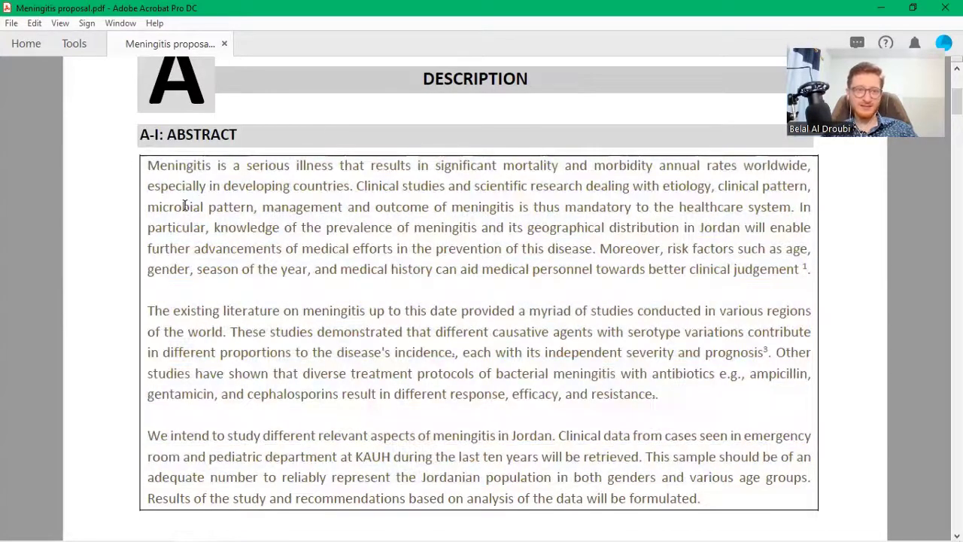
{"action": "left_click", "coordinate": [490, 332], "text": "shift"}
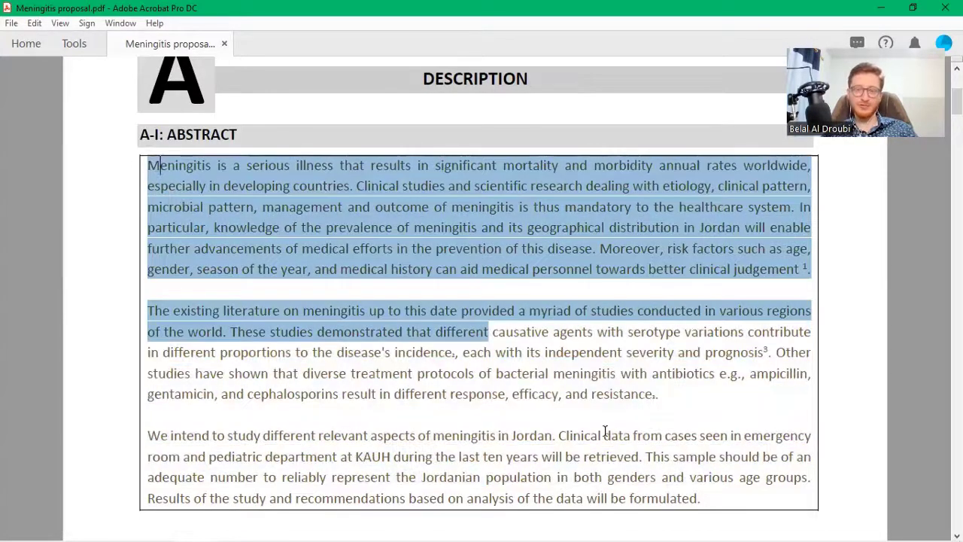
{"action": "left_click", "coordinate": [721, 496]}
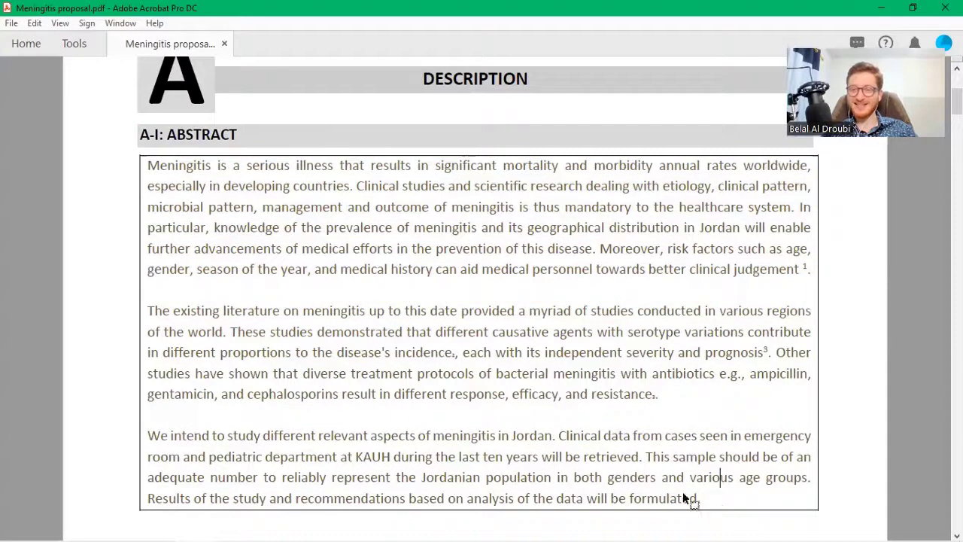
{"action": "left_click_drag", "start_coordinate": [683, 501], "coordinate": [719, 498]}
{"action": "double_click", "coordinate": [677, 498]}
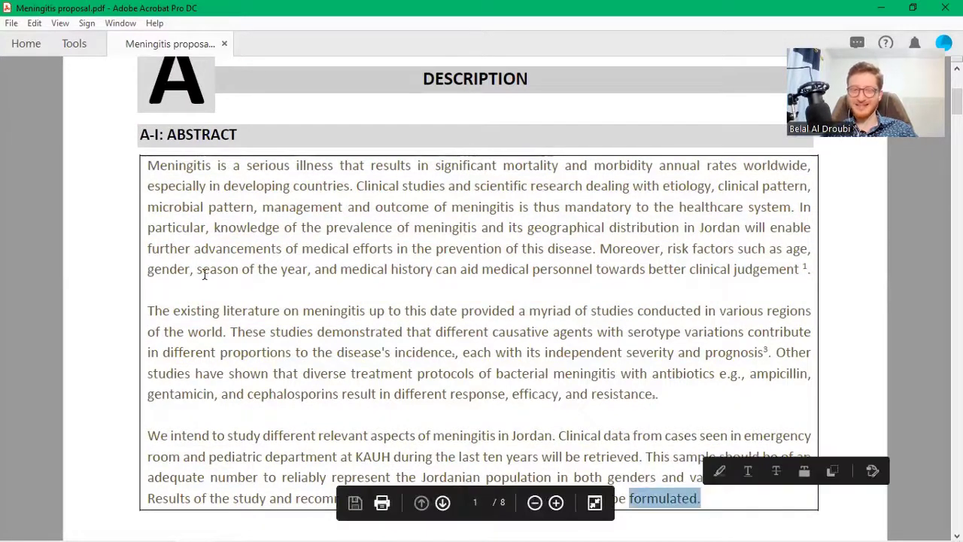
{"action": "left_click_drag", "start_coordinate": [148, 165], "coordinate": [715, 501]}
{"action": "left_click", "coordinate": [708, 510]}
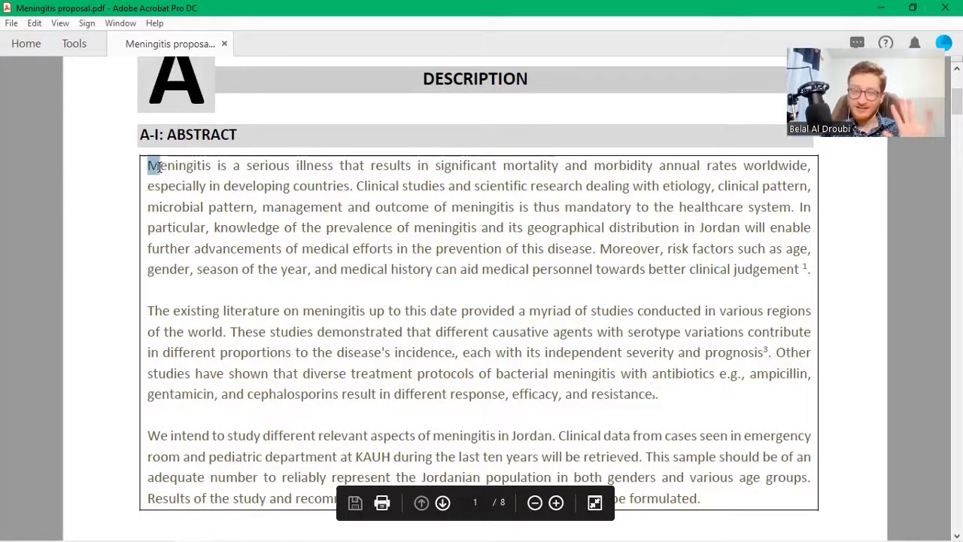
Read the abstract's first paragraph, marking its statements on disease burden, need for research and risk factors
{"action": "mouse_move", "coordinate": [174, 172]}
{"action": "left_mouse_down"}
{"action": "mouse_move", "coordinate": [219, 185]}
{"action": "mouse_move", "coordinate": [614, 167]}
{"action": "left_mouse_up"}
{"action": "mouse_move", "coordinate": [292, 186]}
{"action": "left_mouse_down"}
{"action": "mouse_move", "coordinate": [514, 208]}
{"action": "mouse_move", "coordinate": [744, 208]}
{"action": "left_mouse_up"}
{"action": "left_click", "coordinate": [461, 205]}
{"action": "mouse_move", "coordinate": [347, 207]}
{"action": "left_mouse_down"}
{"action": "mouse_move", "coordinate": [780, 207]}
{"action": "mouse_move", "coordinate": [677, 227]}
{"action": "mouse_move", "coordinate": [396, 228]}
{"action": "mouse_move", "coordinate": [710, 222]}
{"action": "mouse_move", "coordinate": [749, 230]}
{"action": "mouse_move", "coordinate": [502, 248]}
{"action": "mouse_move", "coordinate": [801, 253]}
{"action": "mouse_move", "coordinate": [495, 270]}
{"action": "mouse_move", "coordinate": [264, 271]}
{"action": "mouse_move", "coordinate": [745, 276]}
{"action": "left_mouse_up"}
{"action": "left_click", "coordinate": [593, 251]}
{"action": "left_click", "coordinate": [801, 284]}
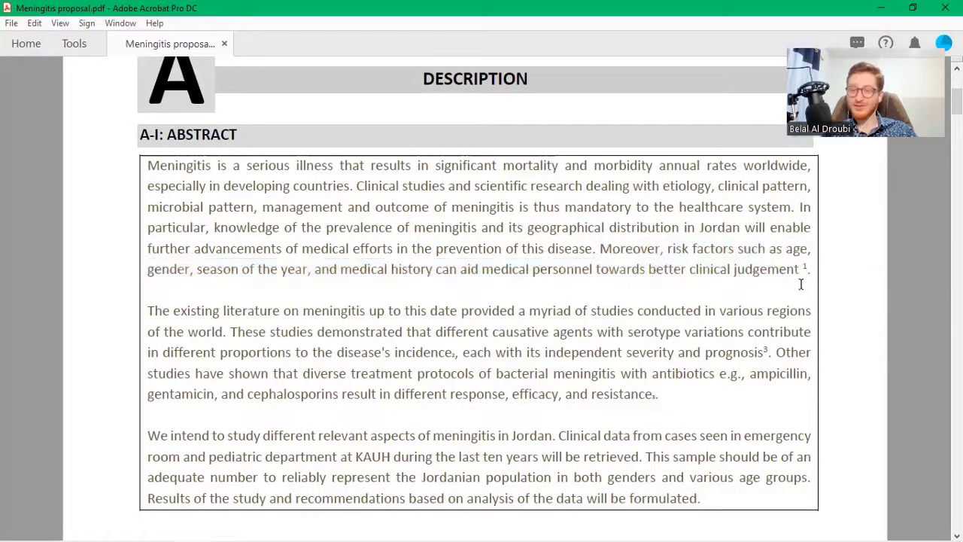
Magnify the abstract, select superscript citation 1 after "judgement", and examine the citation numbers in the following paragraph
{"action": "key", "text": "ctrl+plus"}
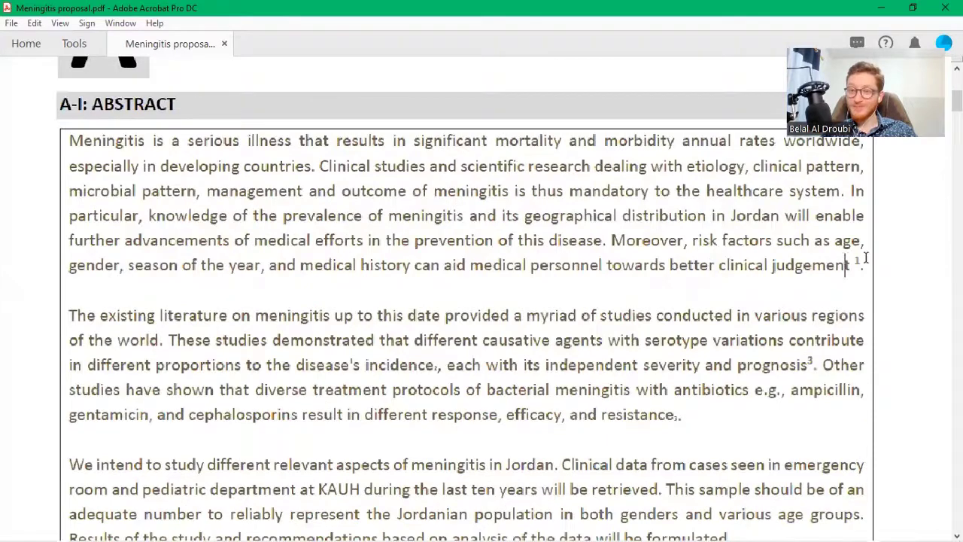
{"action": "left_click_drag", "start_coordinate": [858, 261], "coordinate": [865, 262]}
{"action": "scroll", "coordinate": [866, 262], "scroll_direction": "up", "scroll_amount": 1}
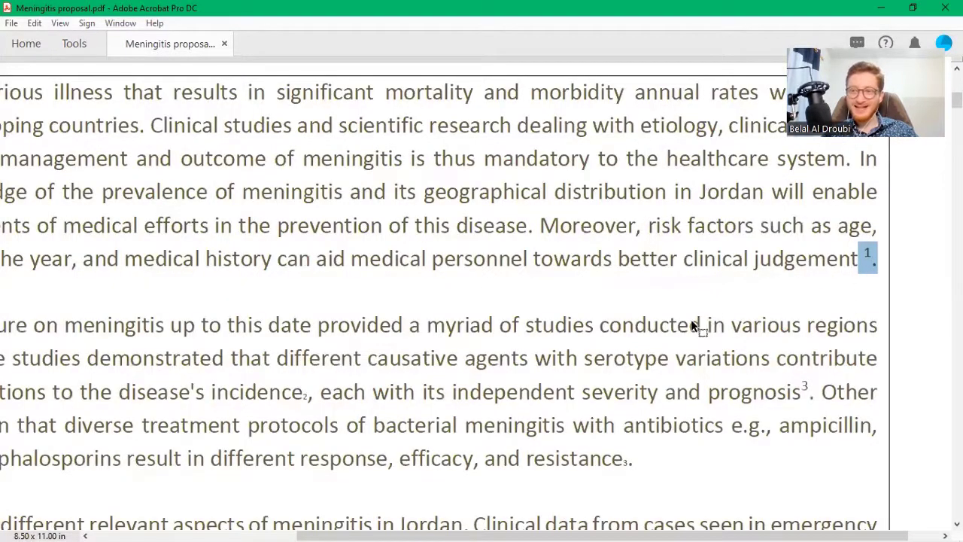
{"action": "scroll", "coordinate": [683, 329], "scroll_direction": "down", "scroll_amount": 1}
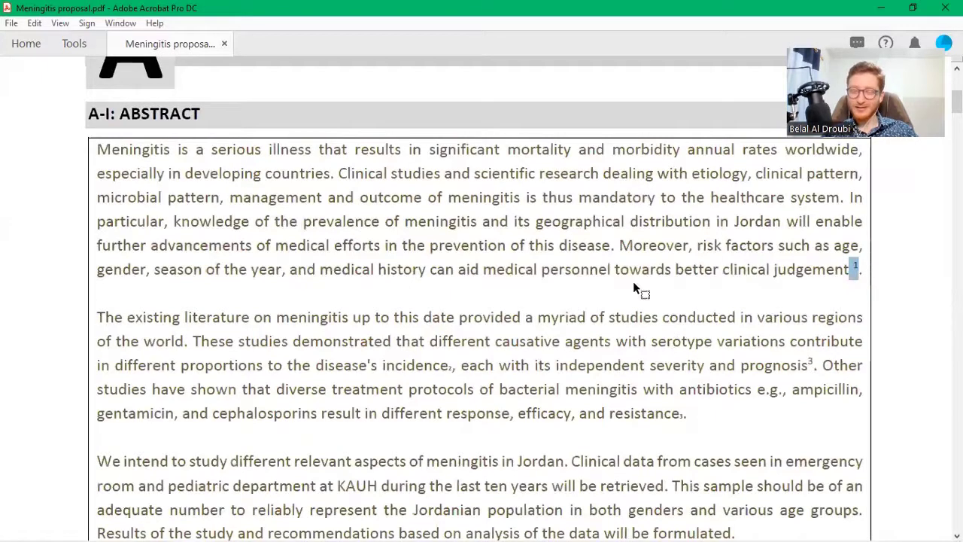
{"action": "scroll", "coordinate": [634, 284], "scroll_direction": "up", "scroll_amount": 1}
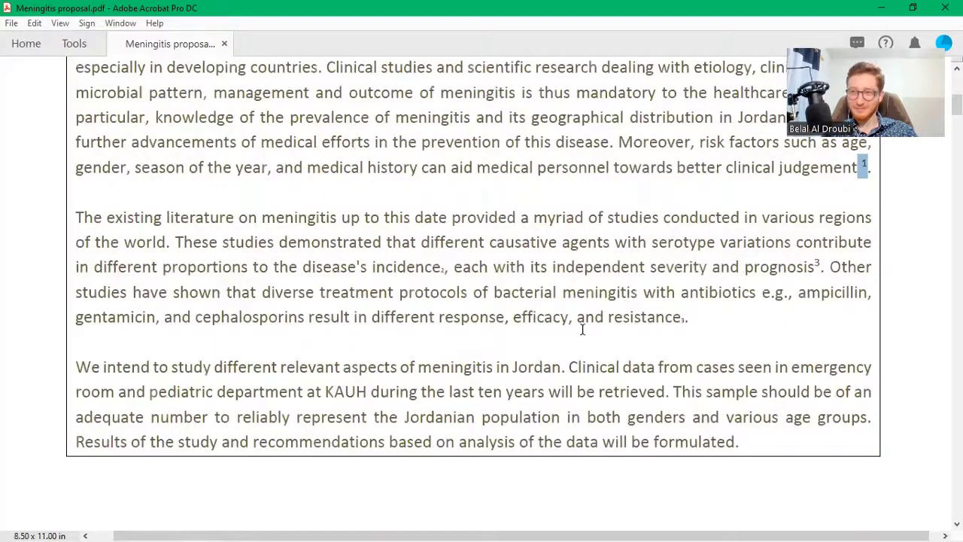
{"action": "scroll", "coordinate": [447, 486], "scroll_direction": "down", "scroll_amount": 1}
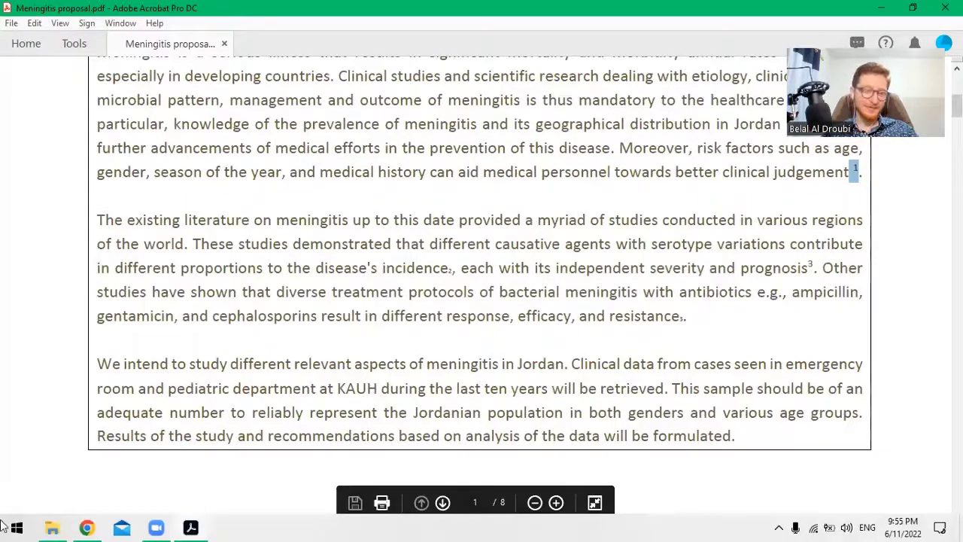
Launch Word and create a blank document
{"action": "left_click", "coordinate": [3, 525]}
{"action": "left_click", "coordinate": [3, 524]}
{"action": "type", "text": "wor"}
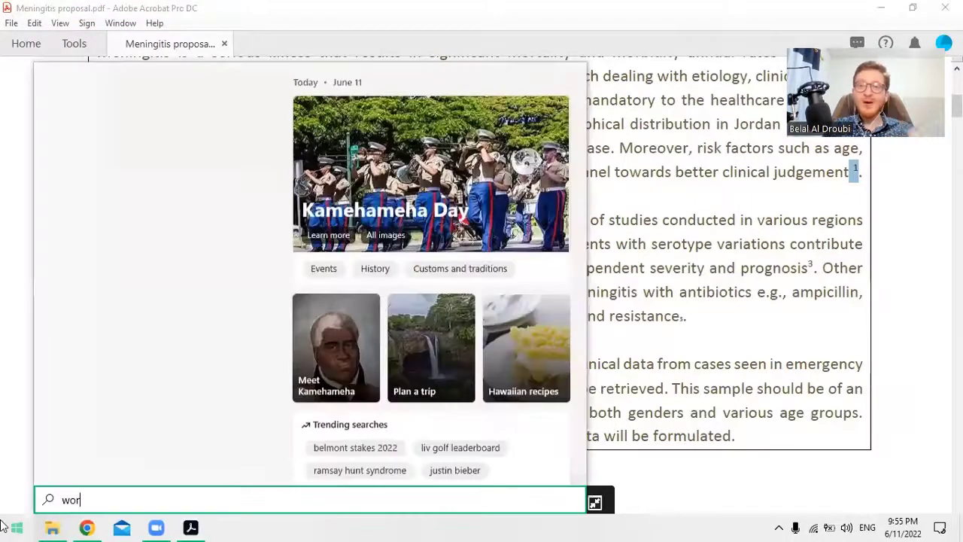
{"action": "left_click", "coordinate": [3, 524]}
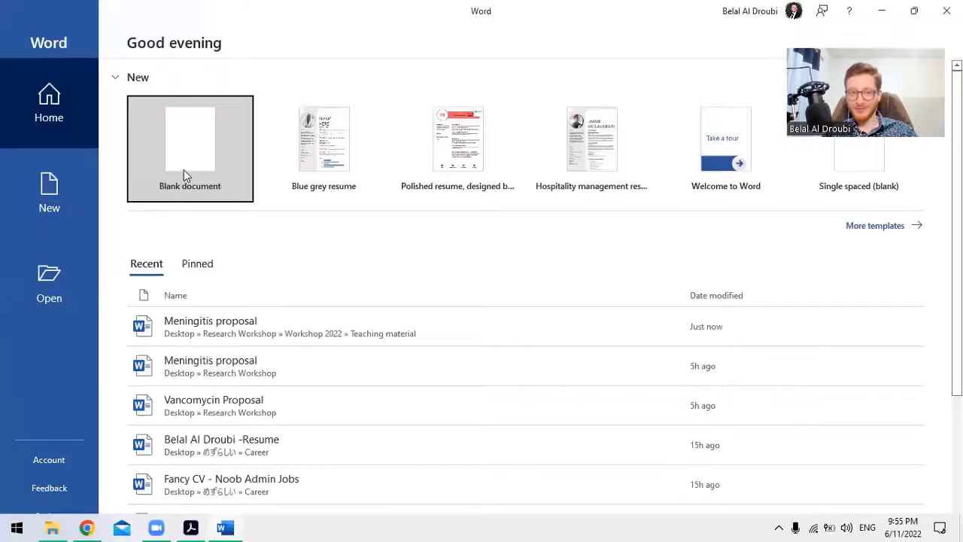
{"action": "left_click", "coordinate": [185, 180]}
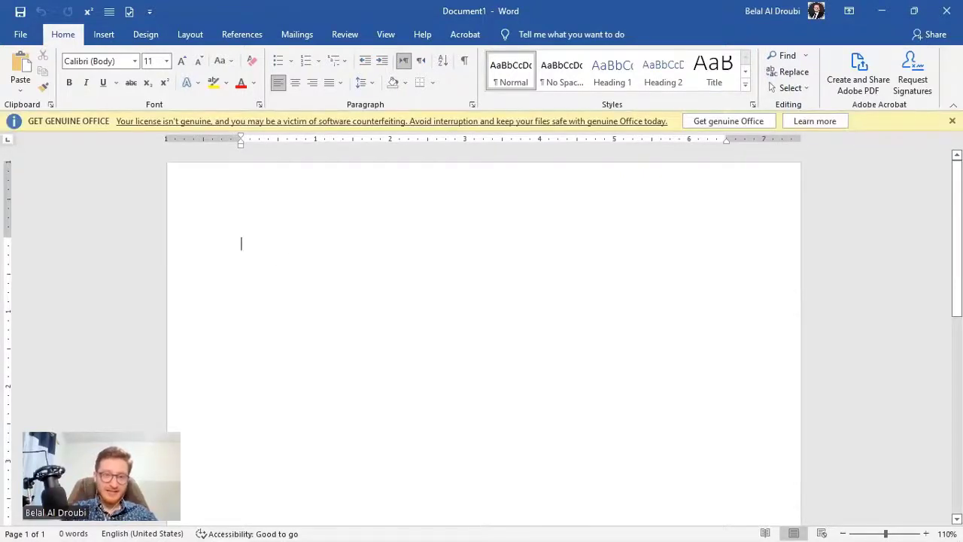
Enter three separate lines of random placeholder text in the blank document
{"action": "type", "text": "ahdkahdukabdjkasnbdjkasnkdasldmaslmdasd"}
{"action": "key", "text": "Return"}
{"action": "type", "text": "adaskdjjkasdnk"}
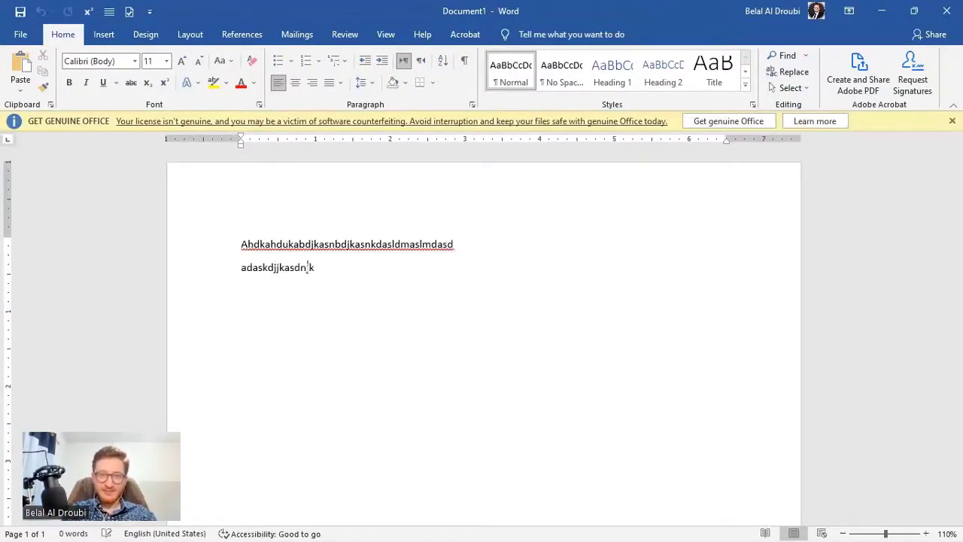
{"action": "type", "text": "asndkasd"}
{"action": "key", "text": "Return"}
{"action": "type", "text": "asdasdasdihjasbdhka"}
{"action": "key", "text": "Return"}
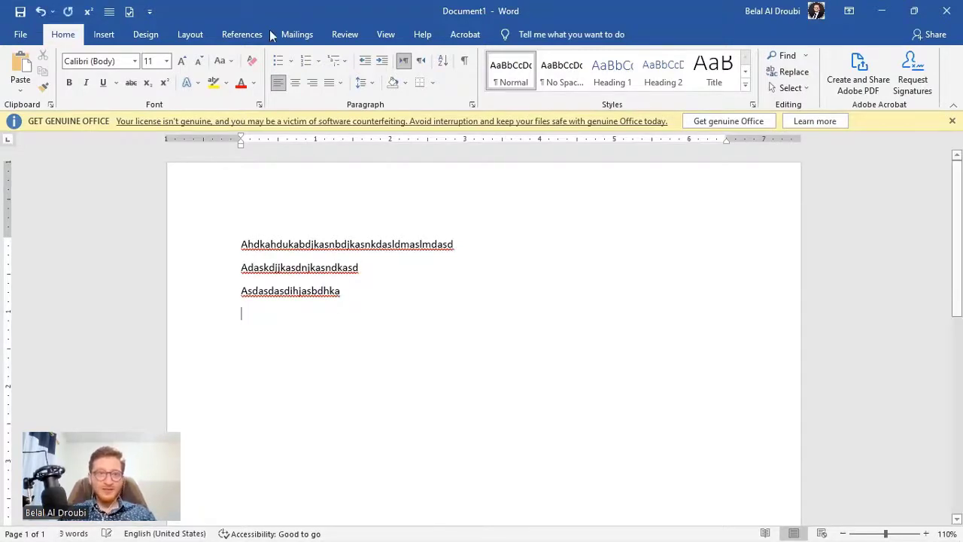
Bring up Word's citation and bibliography commands and dismiss the Office licence notice
{"action": "left_click", "coordinate": [347, 34]}
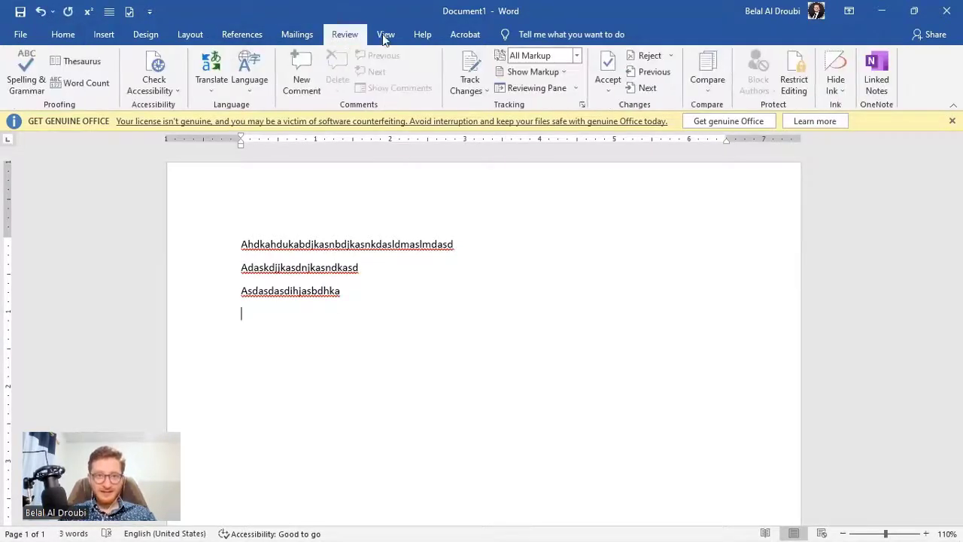
{"action": "left_click", "coordinate": [243, 34]}
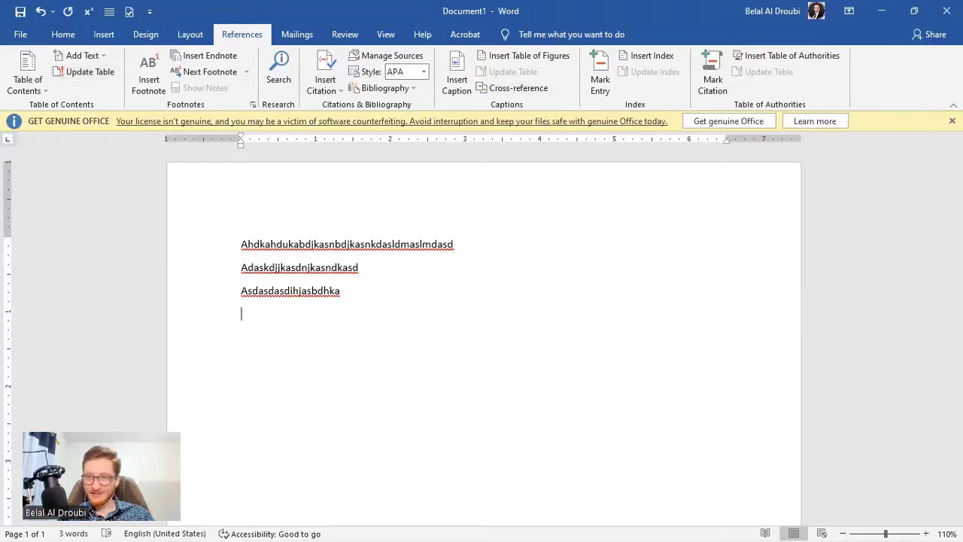
{"action": "left_click", "coordinate": [952, 120]}
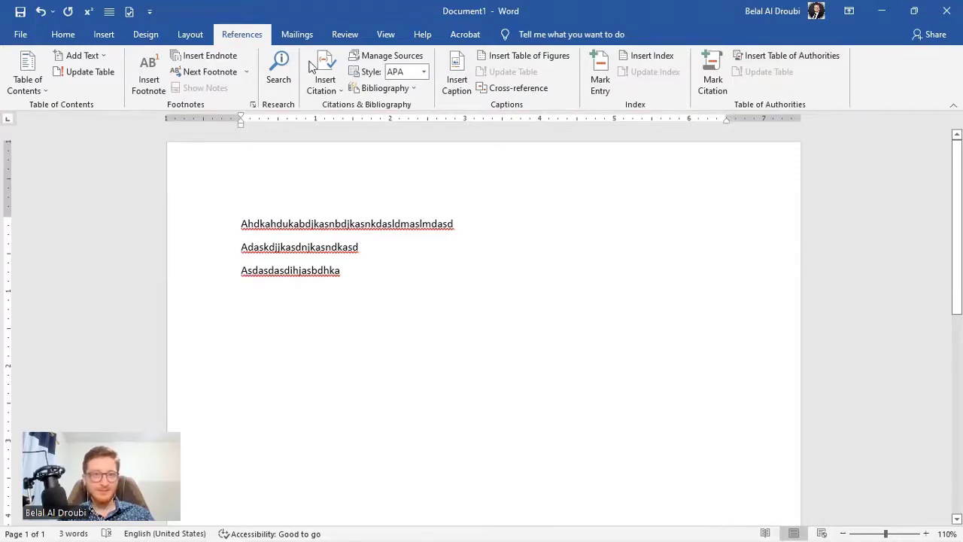
Look through Word's command sets for a reference-manager citation add-in, ending at the citation and bibliography commands
{"action": "mouse_move", "coordinate": [16, 521]}
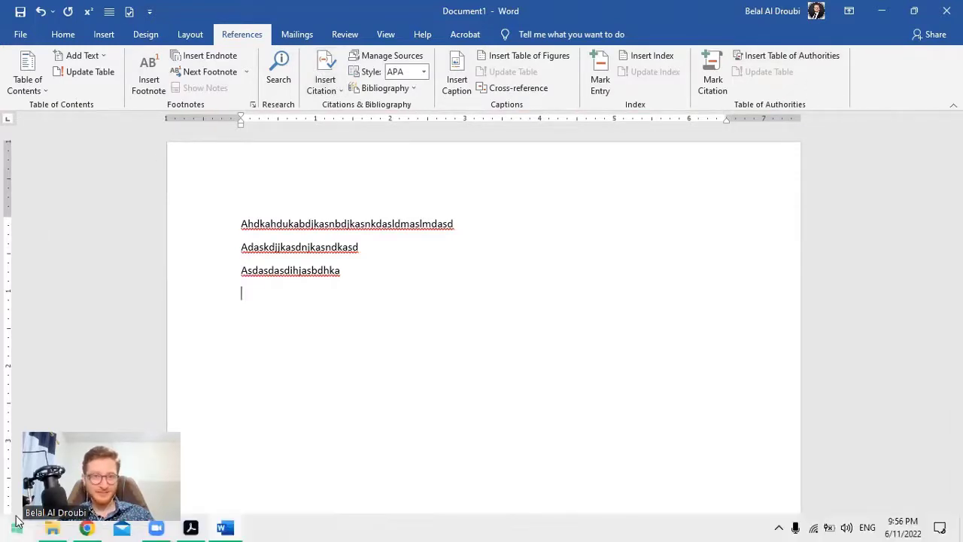
{"action": "left_click", "coordinate": [421, 37]}
{"action": "left_click", "coordinate": [465, 37]}
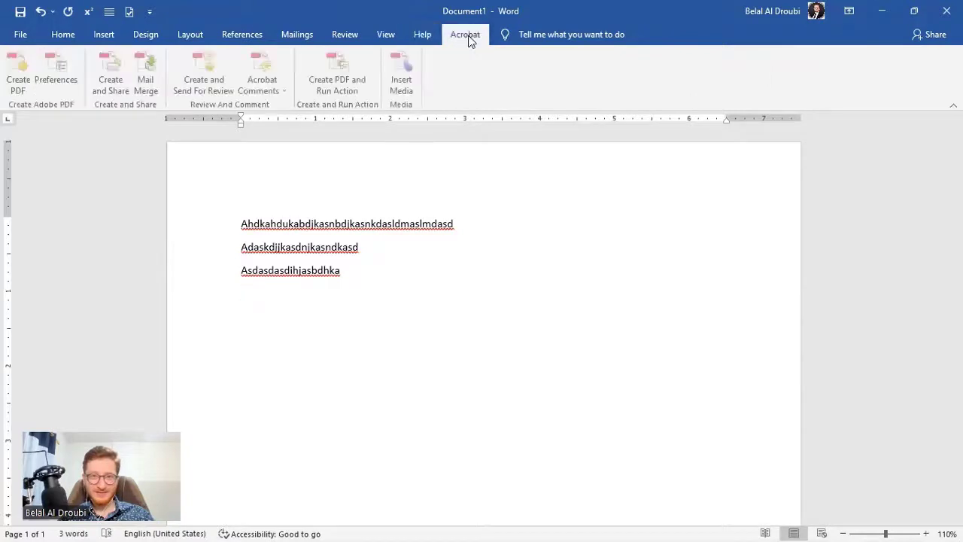
{"action": "left_click", "coordinate": [186, 37]}
{"action": "left_click", "coordinate": [145, 35]}
{"action": "left_click", "coordinate": [248, 35]}
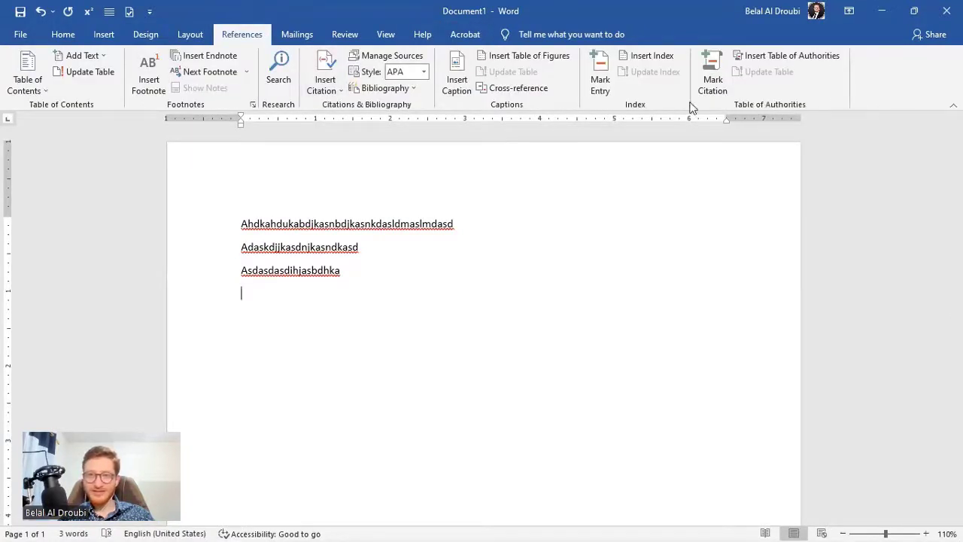
Launch Mendeley Reference Manager
{"action": "left_click", "coordinate": [3, 527]}
{"action": "type", "text": "mende"}
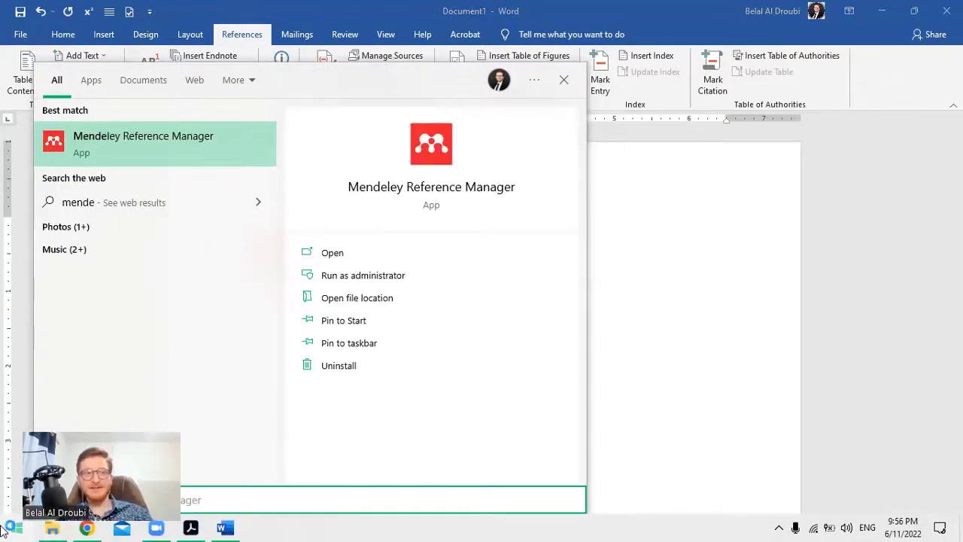
{"action": "key", "text": "Return"}
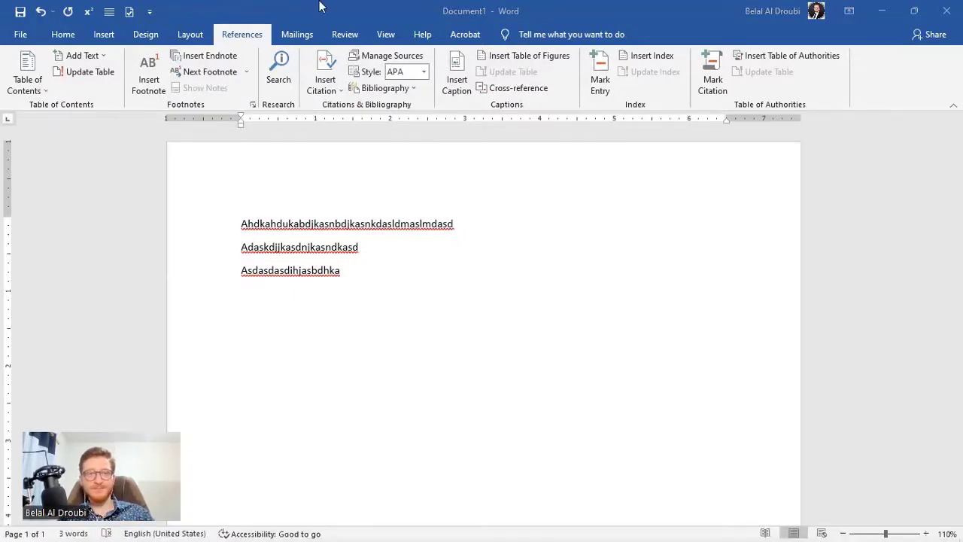
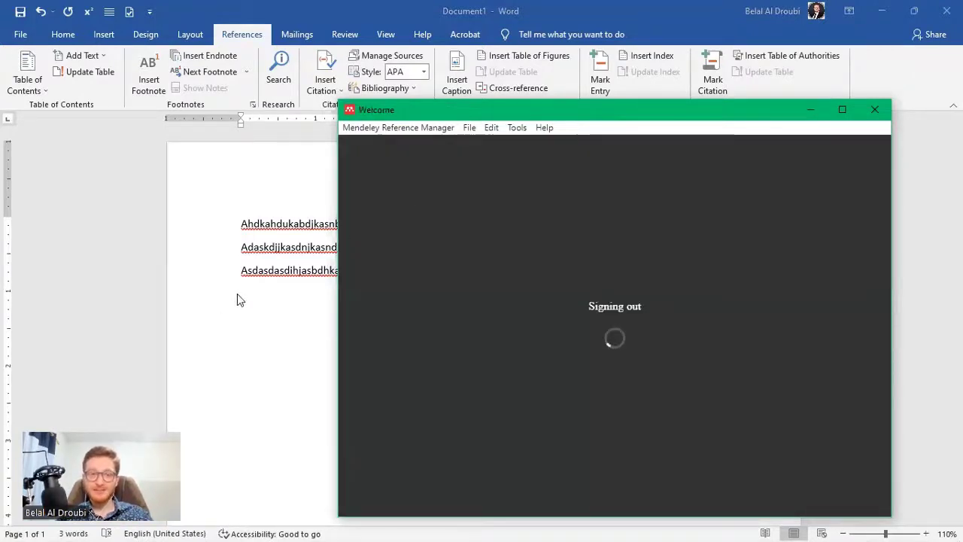
Try adding citation numbers by hand to the Word text, with 1 ending the third placeholder line and 2 on the line below
{"action": "left_click", "coordinate": [237, 294]}
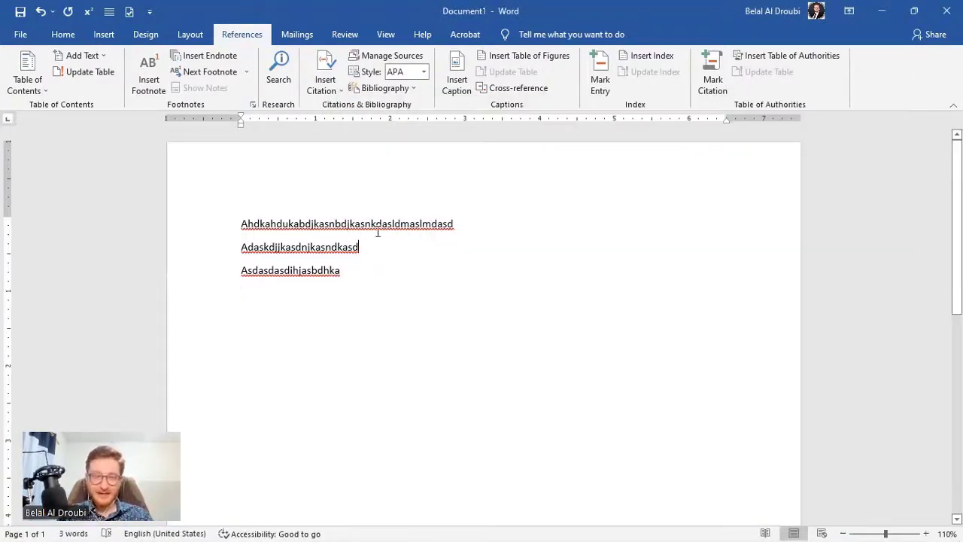
{"action": "type", "text": "1"}
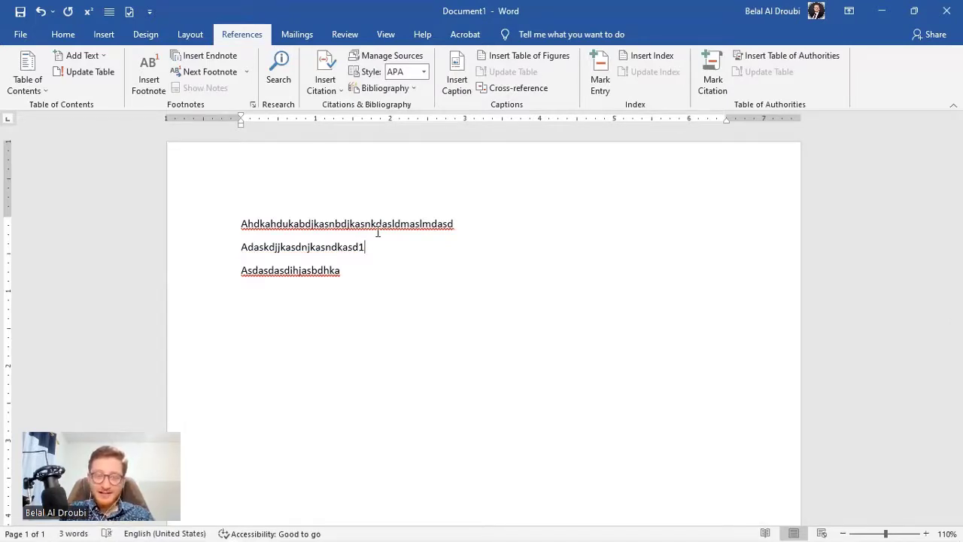
{"action": "key", "text": "BackSpace"}
{"action": "key", "text": "Down"}
{"action": "key", "text": "Down"}
{"action": "type", "text": "2"}
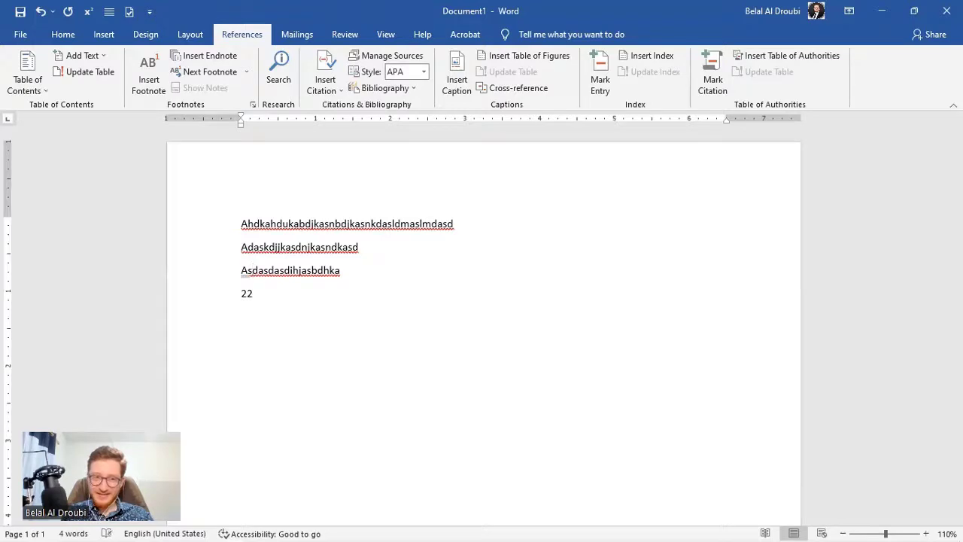
{"action": "type", "text": "1"}
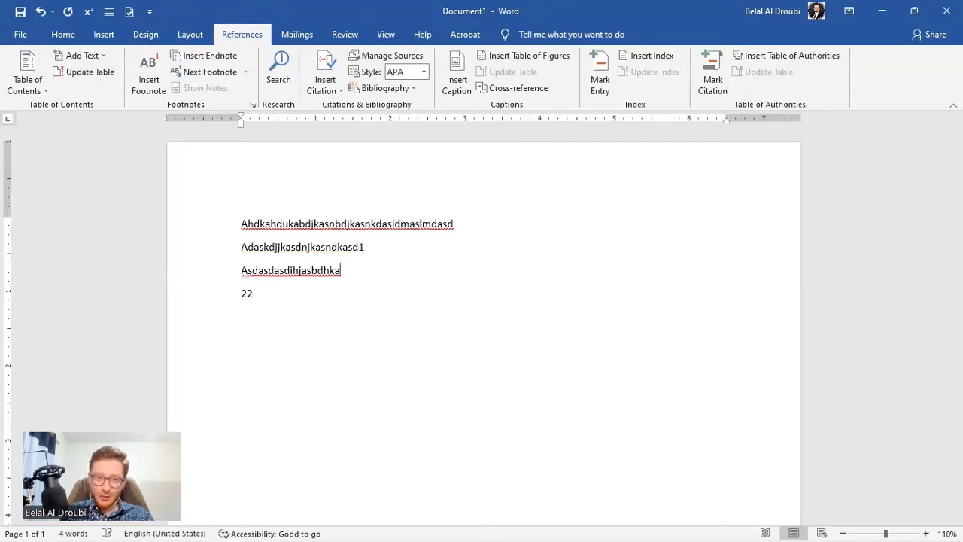
{"action": "type", "text": "2"}
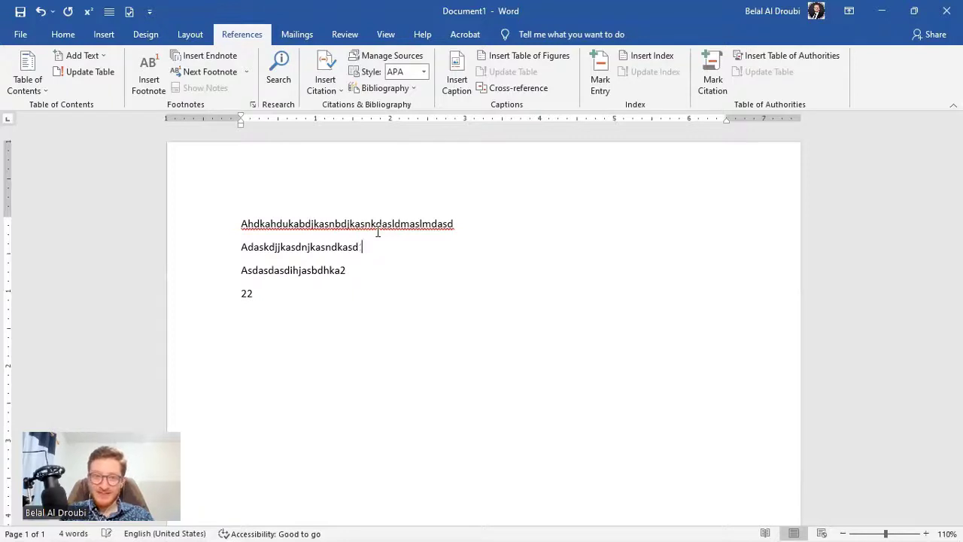
{"action": "key", "text": "Down"}
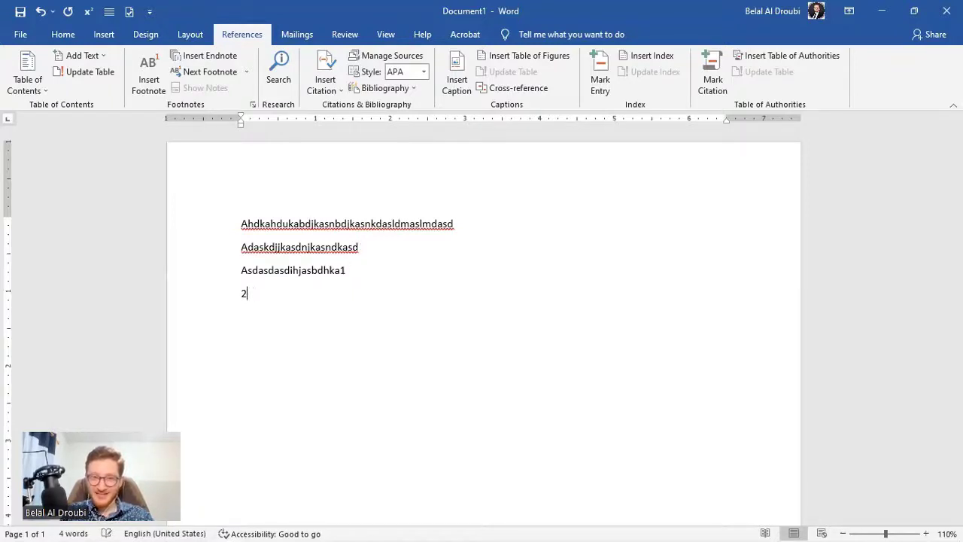
{"action": "key", "text": "BackSpace"}
{"action": "type", "text": "3"}
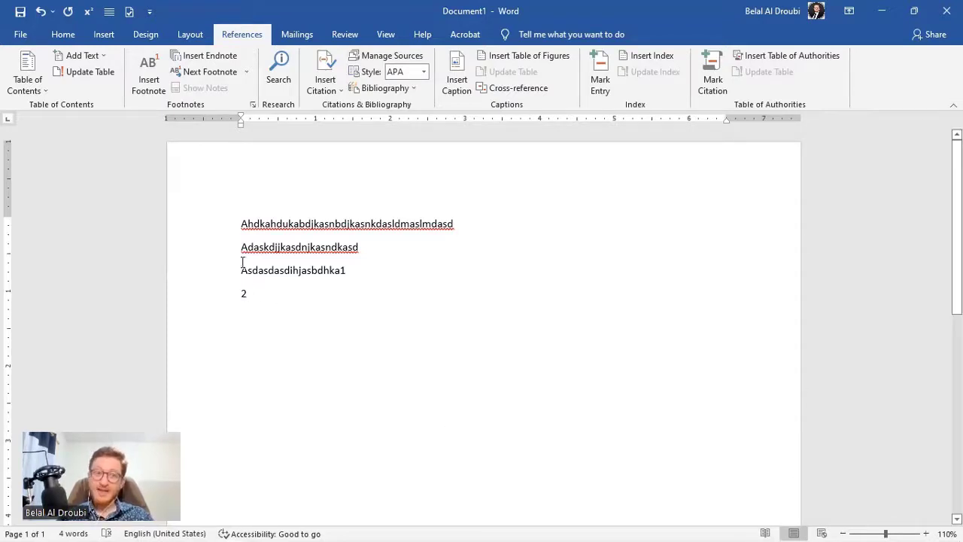
{"action": "key", "text": "ctrl+a"}
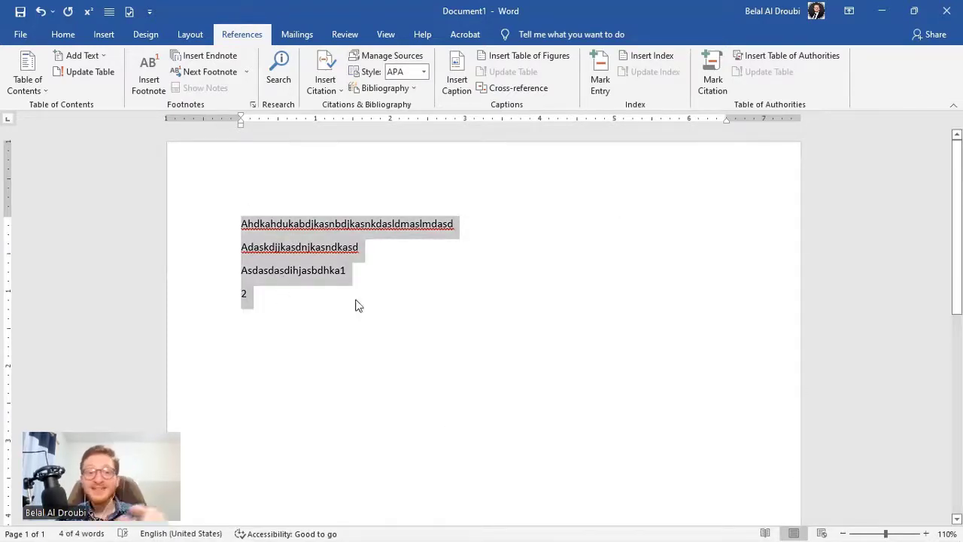
{"action": "left_click_drag", "start_coordinate": [357, 305], "coordinate": [231, 213]}
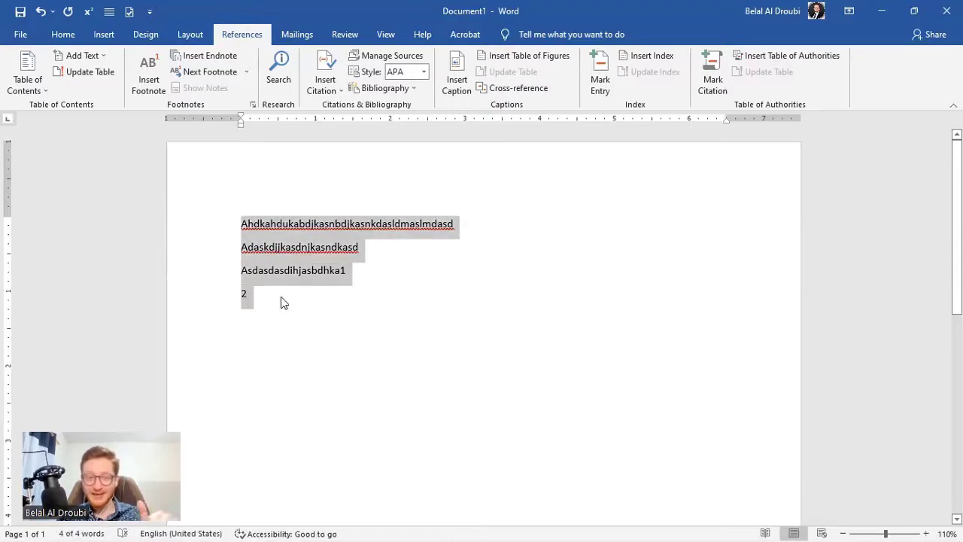
{"action": "left_click", "coordinate": [338, 313]}
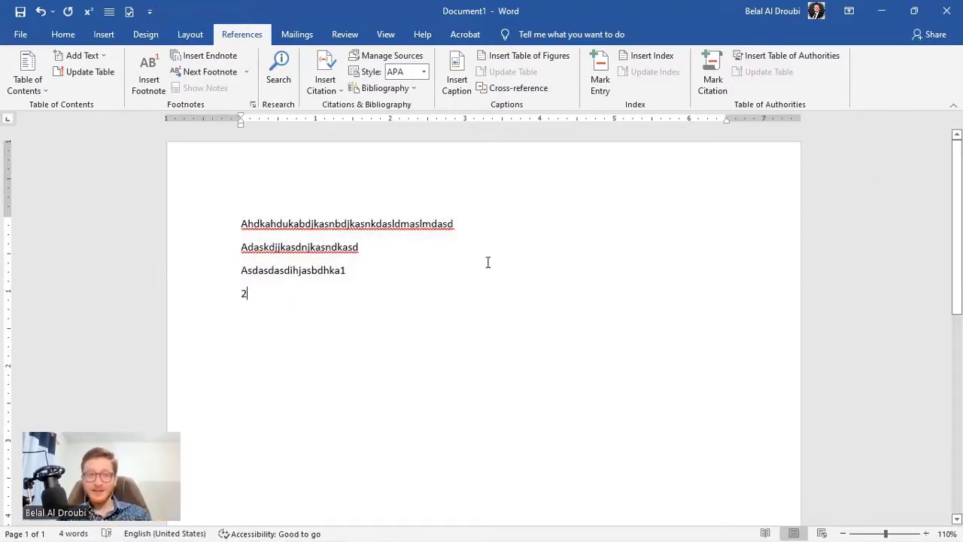
{"action": "left_click", "coordinate": [423, 251]}
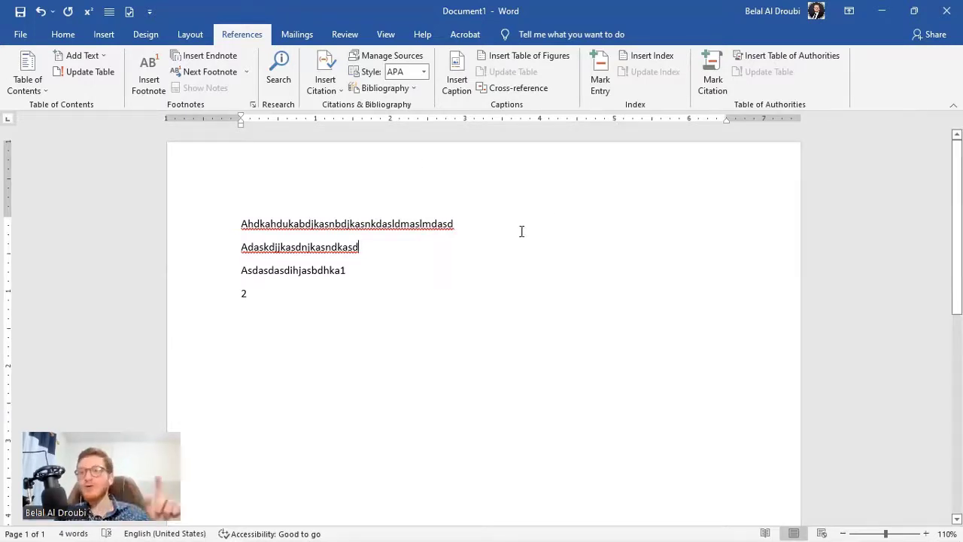
Close the placeholder Word document without saving and close the Mendeley sign-in window to return to the proposal in Adobe Acrobat
{"action": "left_click", "coordinate": [947, 10]}
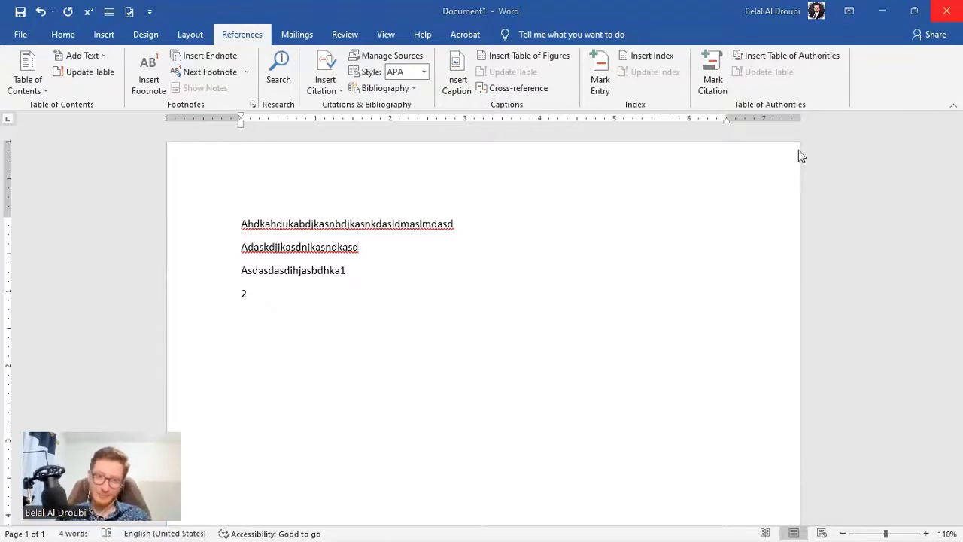
{"action": "left_click", "coordinate": [563, 360]}
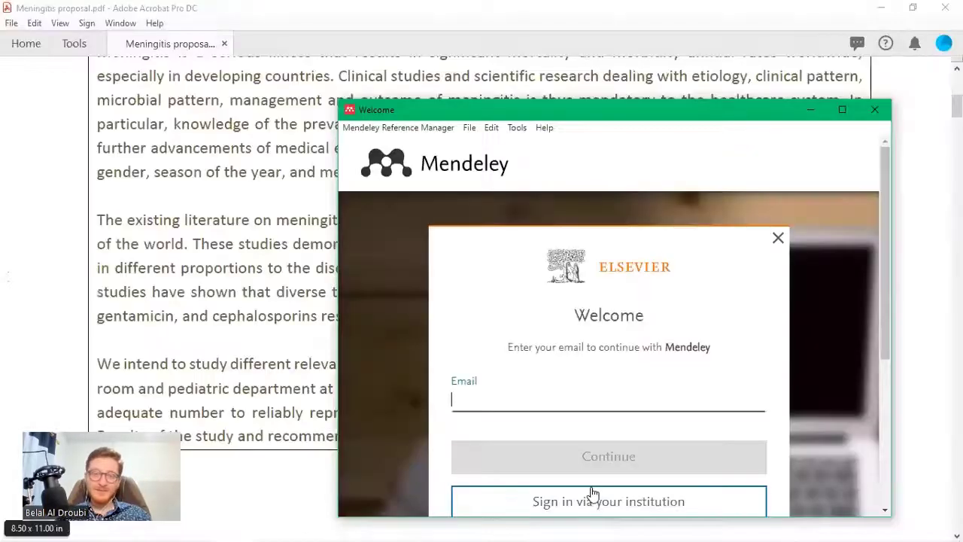
{"action": "double_click", "coordinate": [607, 110]}
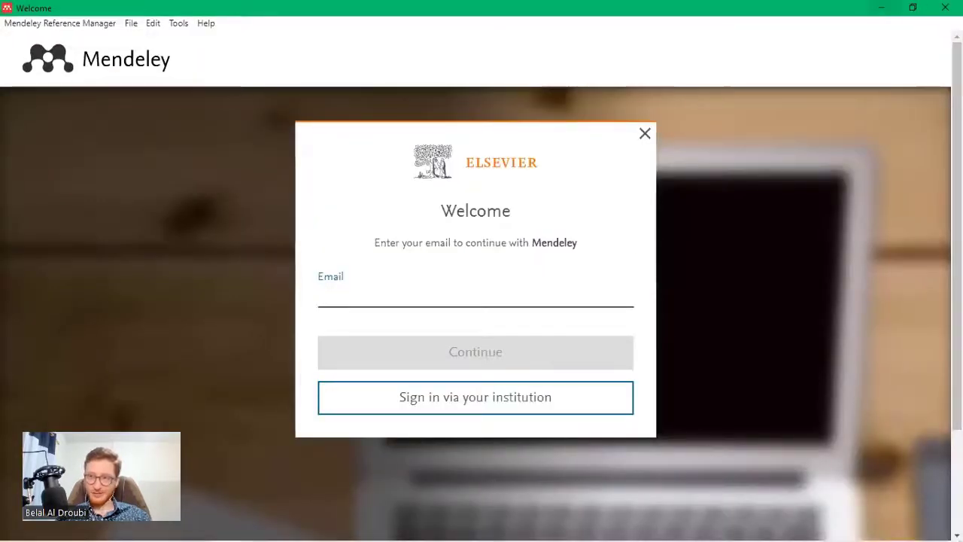
{"action": "left_click", "coordinate": [945, 7]}
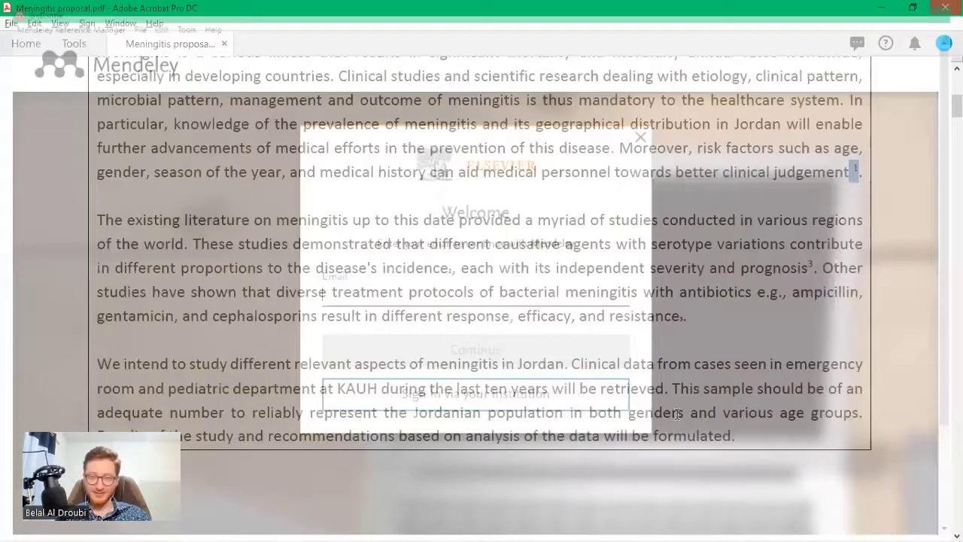
Examine the superscript citation after "judgement" at the end of the abstract's first paragraph in the meningitis proposal
{"action": "scroll", "coordinate": [677, 413], "scroll_direction": "down", "scroll_amount": 2, "text": "ctrl"}
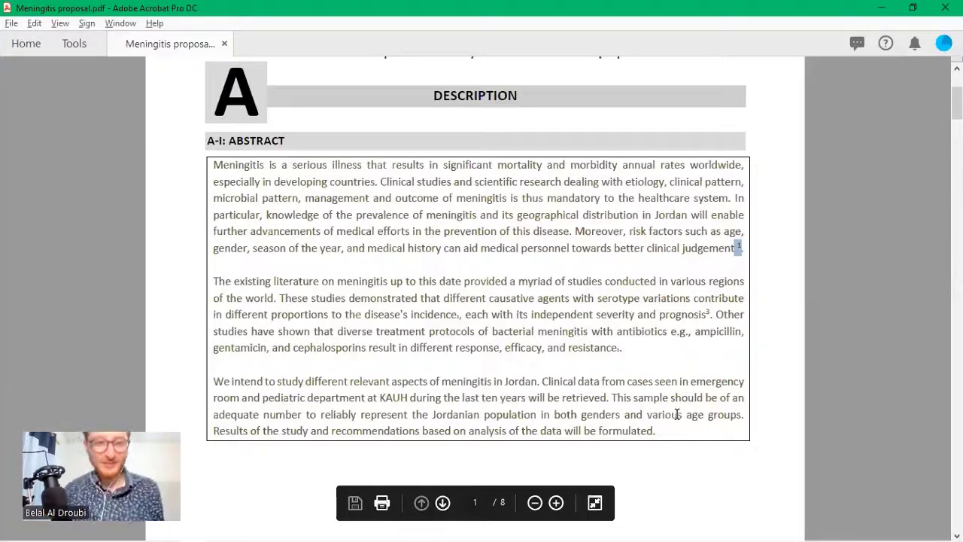
{"action": "left_click", "coordinate": [640, 281]}
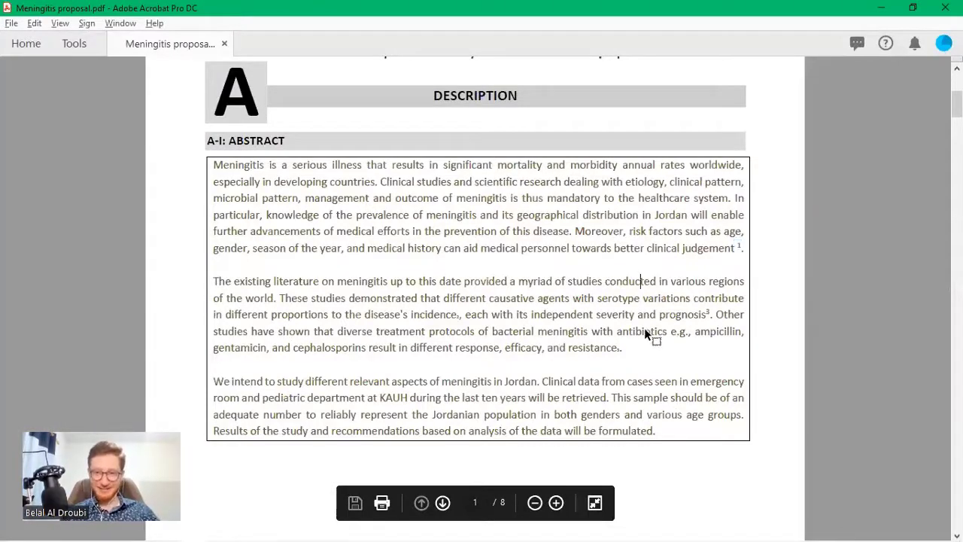
{"action": "scroll", "coordinate": [645, 334], "scroll_direction": "up", "scroll_amount": 2, "text": "ctrl"}
{"action": "scroll", "coordinate": [628, 359], "scroll_direction": "down", "scroll_amount": 1, "text": "ctrl"}
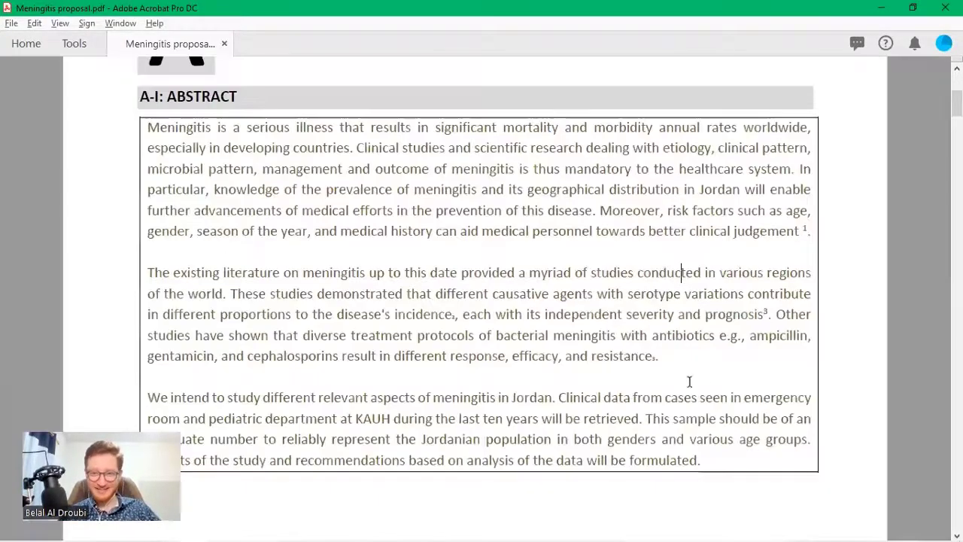
{"action": "left_click", "coordinate": [187, 272]}
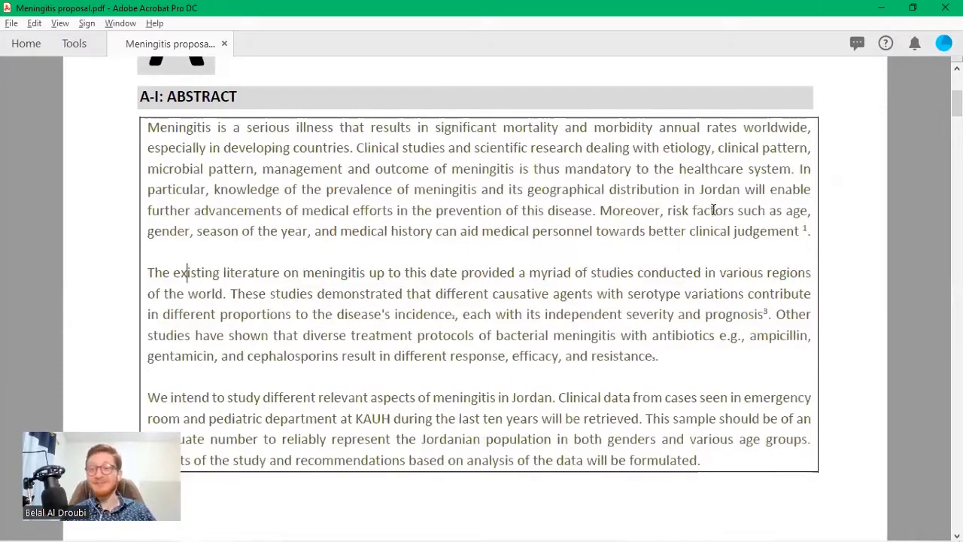
{"action": "left_click_drag", "start_coordinate": [807, 230], "coordinate": [803, 233]}
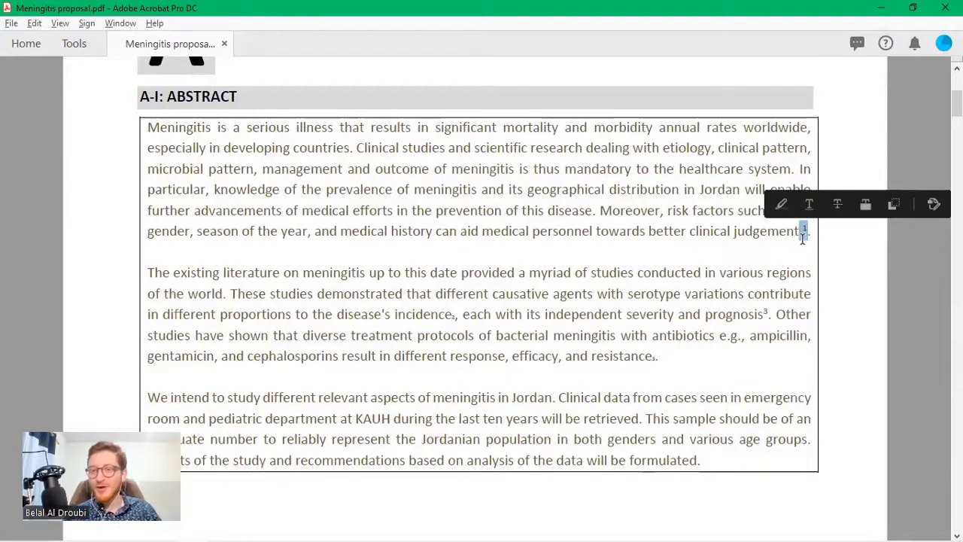
{"action": "left_click", "coordinate": [803, 236]}
{"action": "double_click", "coordinate": [790, 232]}
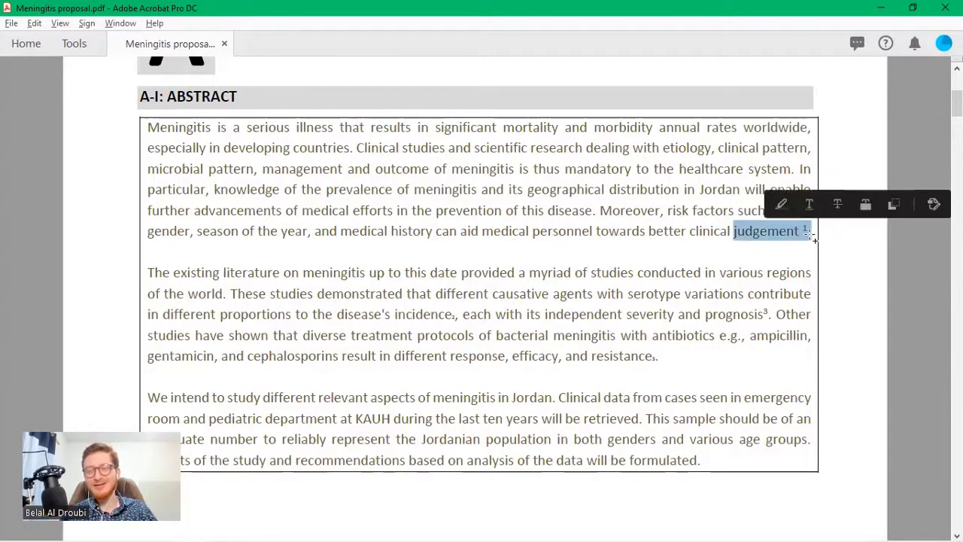
{"action": "left_click", "coordinate": [807, 237]}
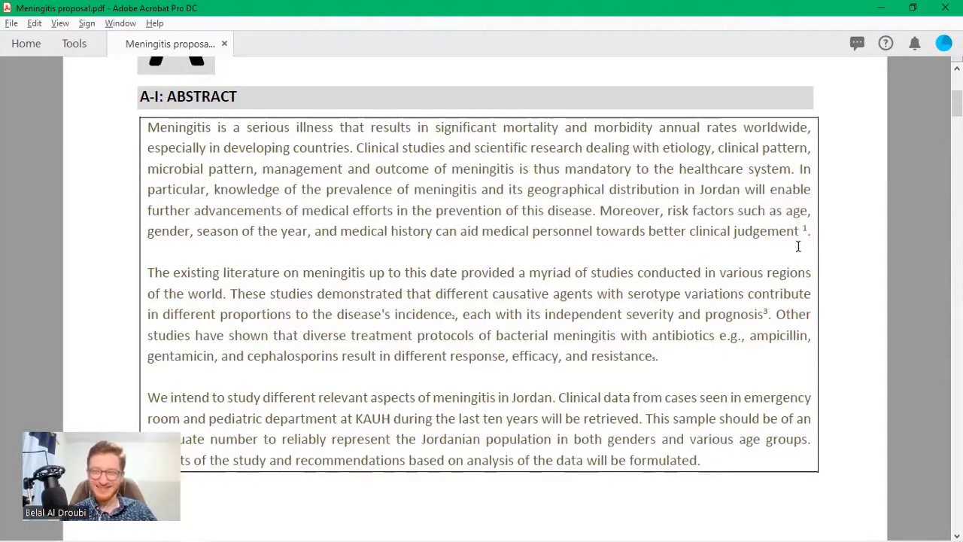
{"action": "double_click", "coordinate": [794, 232]}
{"action": "left_click", "coordinate": [747, 272]}
{"action": "scroll", "coordinate": [335, 319], "scroll_direction": "down", "scroll_amount": 3}
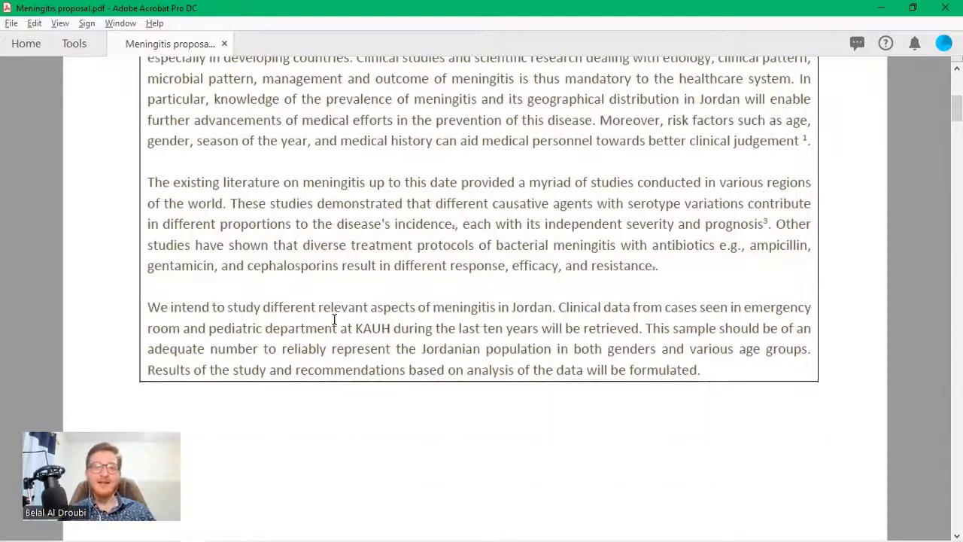
Read the abstract's second paragraph on existing meningitis literature, following causative agents, treatment protocols and antibiotic resistance
{"action": "left_click_drag", "start_coordinate": [173, 181], "coordinate": [812, 204]}
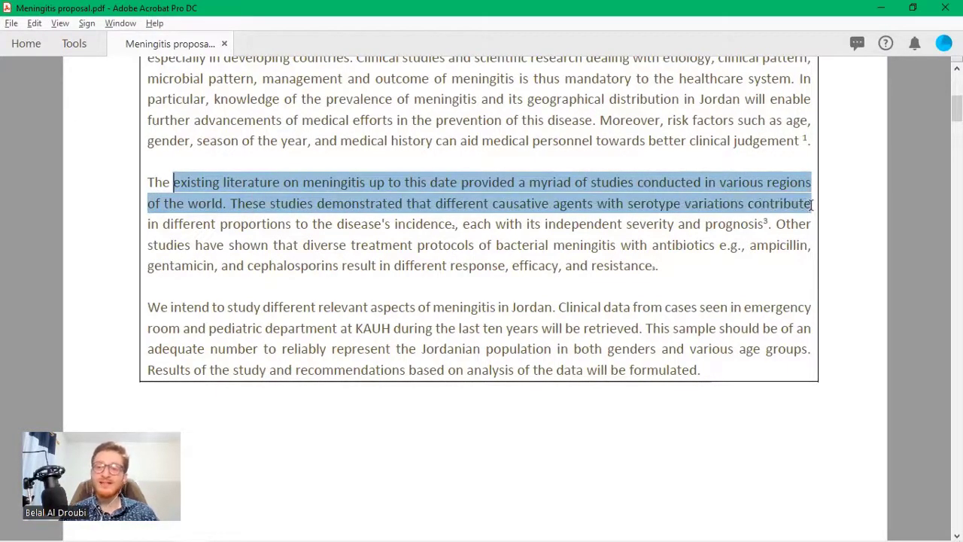
{"action": "left_click_drag", "start_coordinate": [509, 213], "coordinate": [364, 232]}
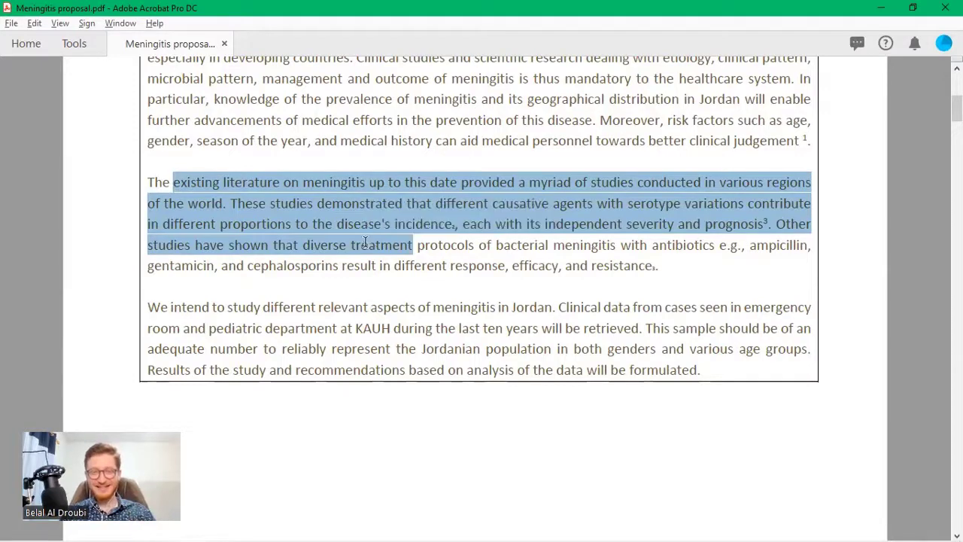
{"action": "left_click", "coordinate": [371, 270]}
{"action": "left_click_drag", "start_coordinate": [371, 269], "coordinate": [154, 174]}
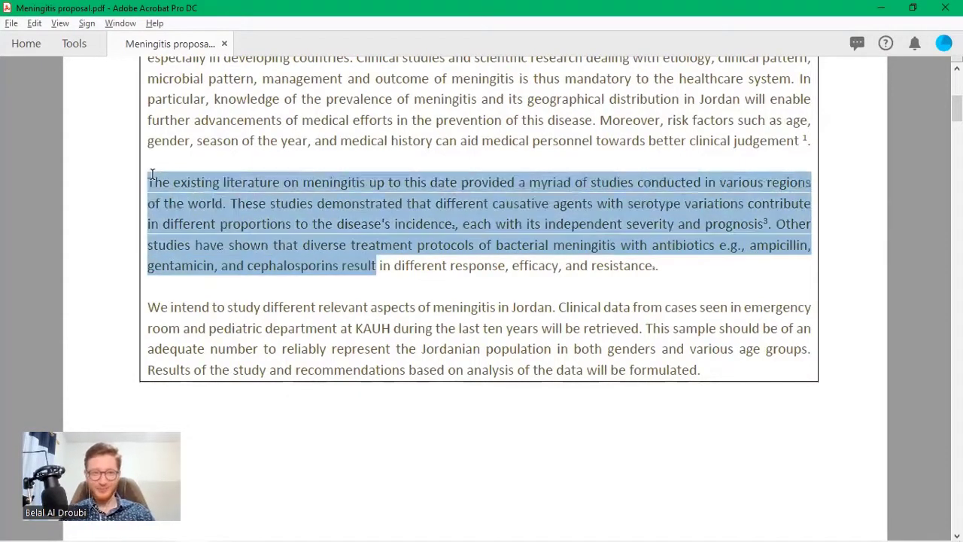
{"action": "left_click", "coordinate": [296, 248]}
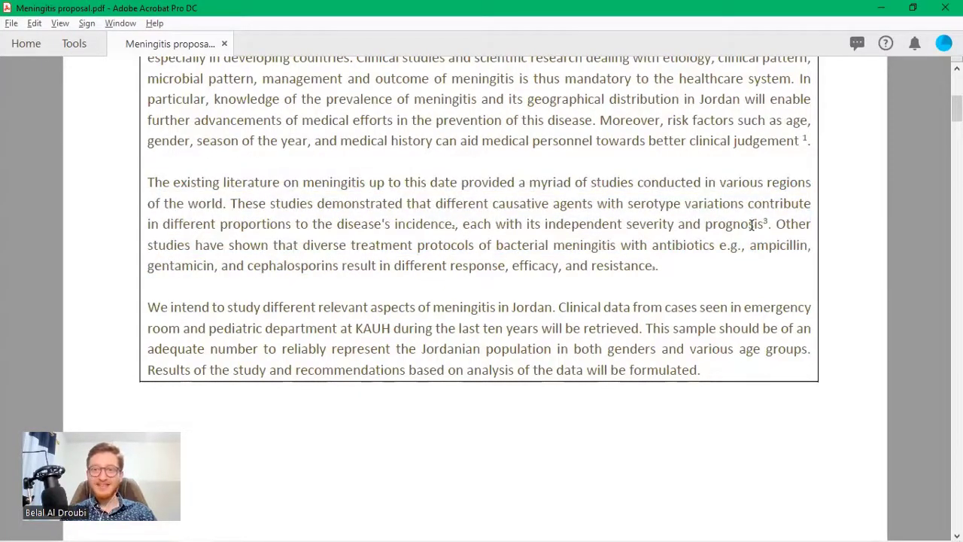
{"action": "left_click", "coordinate": [229, 246], "text": "shift"}
{"action": "left_click_drag", "start_coordinate": [462, 241], "coordinate": [686, 258]}
{"action": "left_click", "coordinate": [223, 268]}
{"action": "left_click_drag", "start_coordinate": [372, 275], "coordinate": [654, 276]}
{"action": "left_click", "coordinate": [662, 269]}
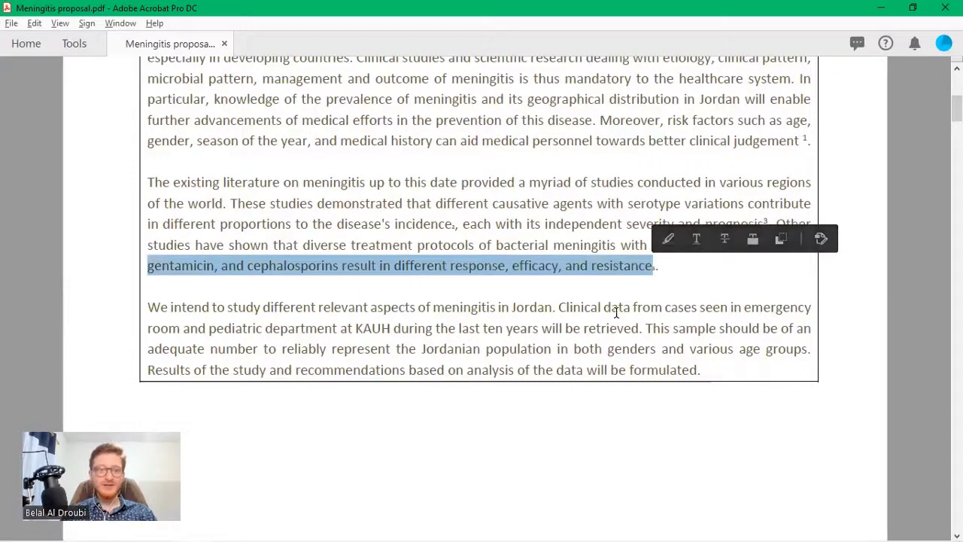
Read the abstract's third paragraph on the study's intent, examining the sample, the age groups and the pediatric department
{"action": "scroll", "coordinate": [315, 341], "scroll_direction": "down", "scroll_amount": 2}
{"action": "left_click_drag", "start_coordinate": [148, 217], "coordinate": [657, 263]}
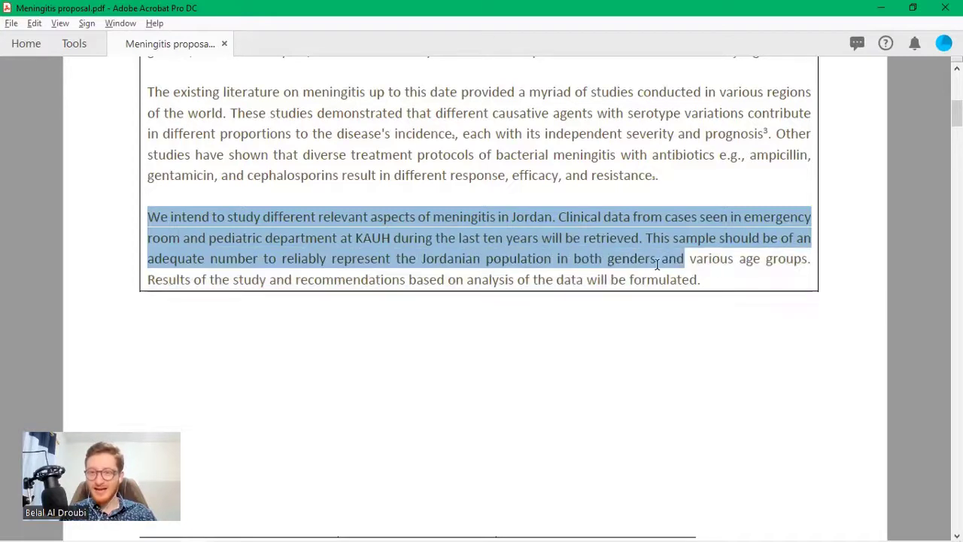
{"action": "left_click_drag", "start_coordinate": [717, 263], "coordinate": [793, 262]}
{"action": "left_click_drag", "start_coordinate": [812, 261], "coordinate": [816, 262]}
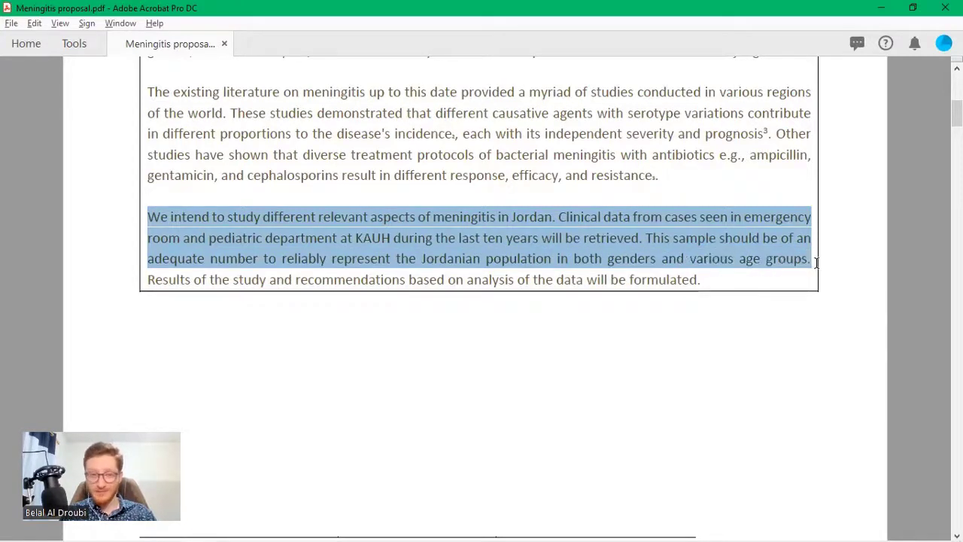
{"action": "left_click", "coordinate": [775, 262]}
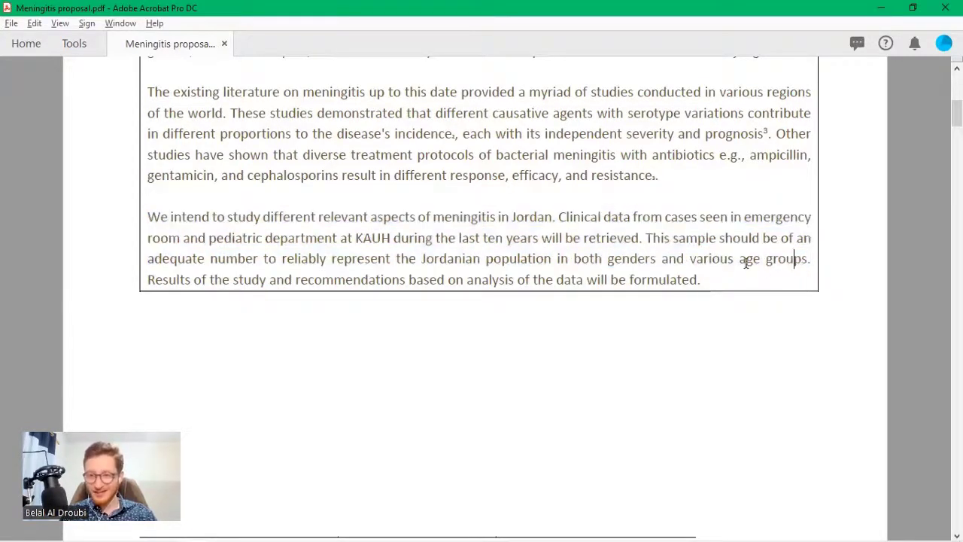
{"action": "left_click_drag", "start_coordinate": [742, 260], "coordinate": [808, 260]}
{"action": "left_click", "coordinate": [268, 236]}
{"action": "left_click_drag", "start_coordinate": [209, 237], "coordinate": [338, 237]}
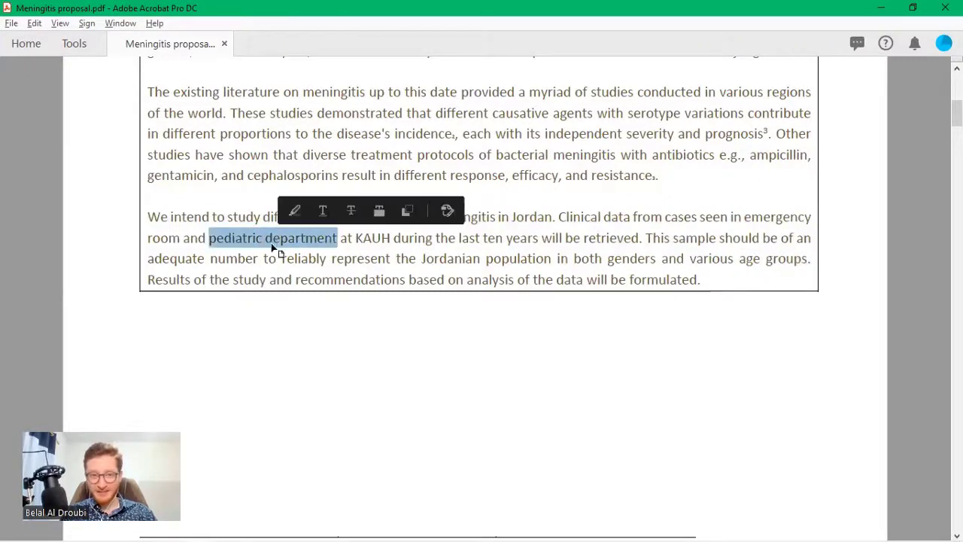
Try striking through "pediatric department" in the abstract's third paragraph, and undo the markup
{"action": "right_click", "coordinate": [242, 243]}
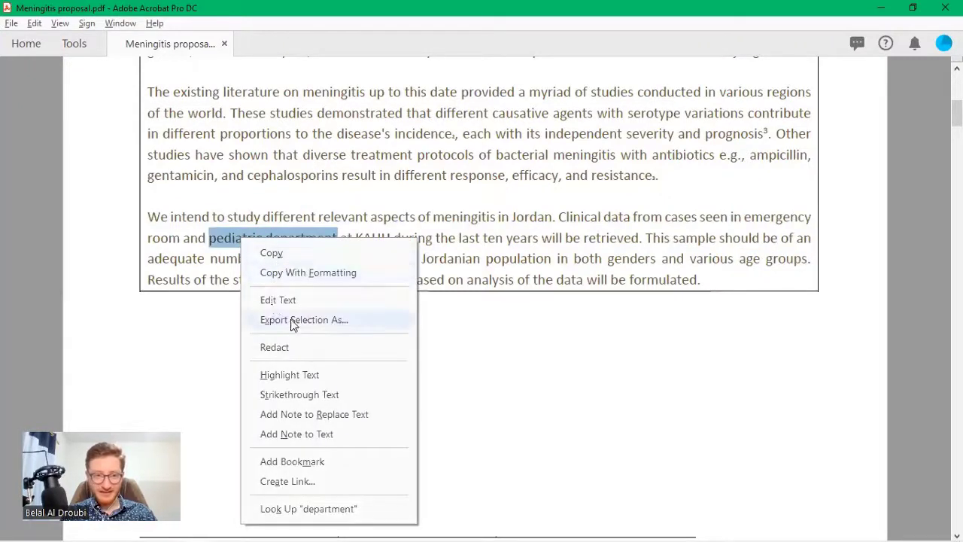
{"action": "left_click", "coordinate": [339, 397]}
{"action": "left_click_drag", "start_coordinate": [716, 260], "coordinate": [802, 264]}
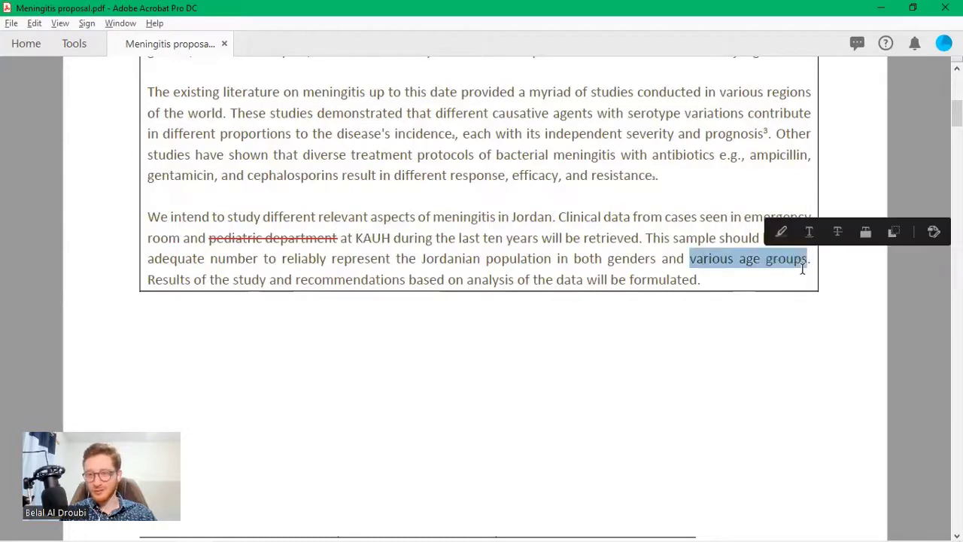
{"action": "left_click_drag", "start_coordinate": [617, 264], "coordinate": [608, 263]}
{"action": "left_click_drag", "start_coordinate": [270, 266], "coordinate": [209, 238]}
{"action": "left_click", "coordinate": [203, 275]}
{"action": "key", "text": "ctrl+z"}
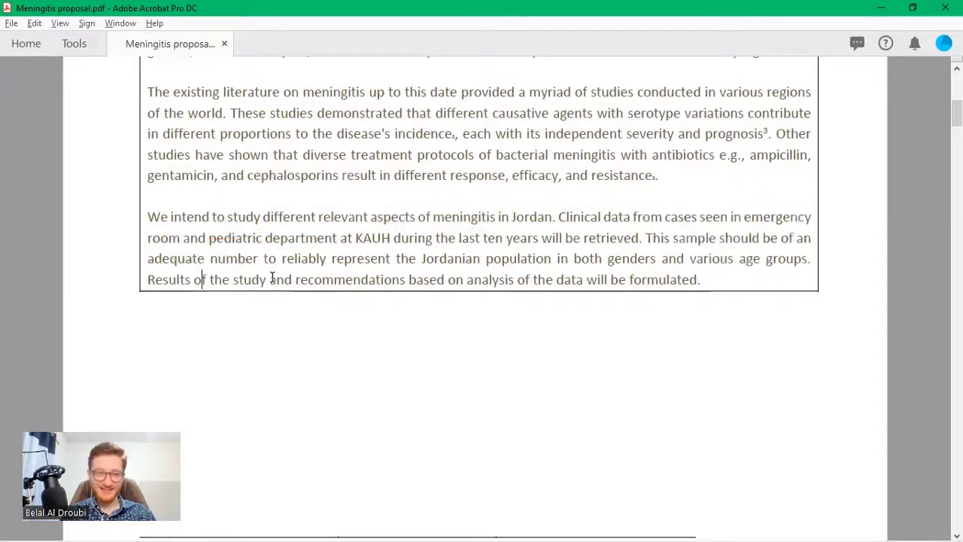
Examine the abstract's closing sentence on formulating the study's results and recommendations
{"action": "scroll", "coordinate": [290, 387], "scroll_direction": "down", "scroll_amount": 3}
{"action": "scroll", "coordinate": [688, 312], "scroll_direction": "up", "scroll_amount": 3}
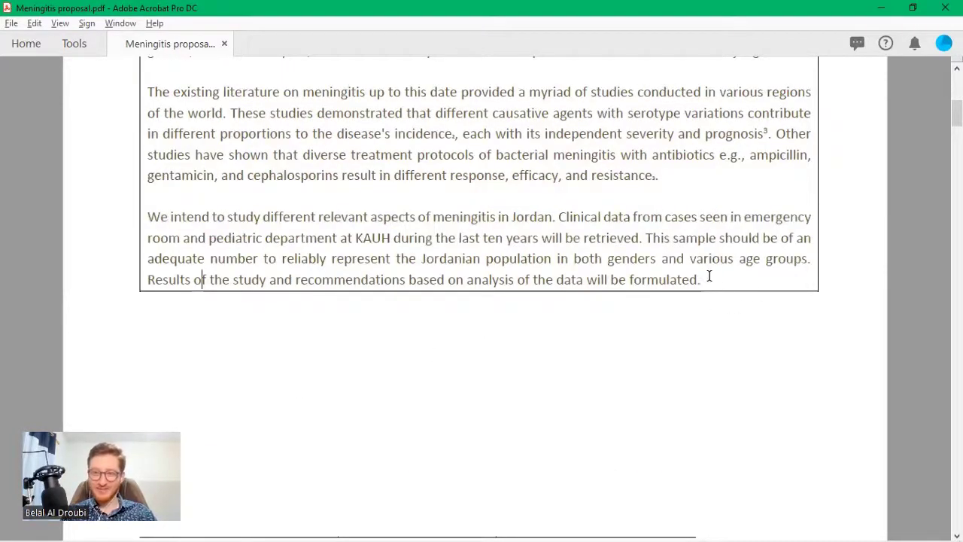
{"action": "left_click_drag", "start_coordinate": [702, 280], "coordinate": [370, 217]}
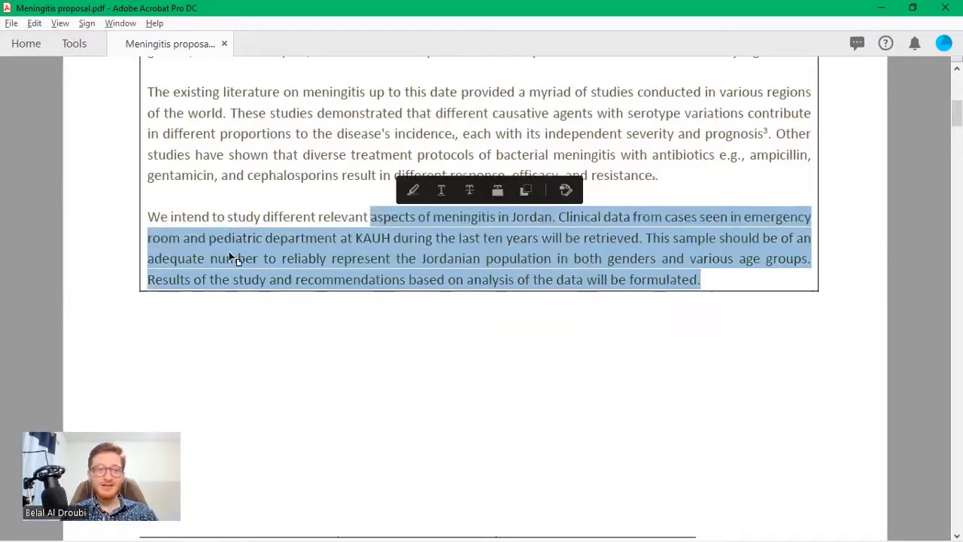
{"action": "double_click", "coordinate": [160, 278]}
{"action": "triple_click", "coordinate": [159, 279]}
{"action": "left_click", "coordinate": [459, 294]}
Skim the meningitis proposal's remaining sections as far as the references and return to the project goals and objectives
{"action": "scroll", "coordinate": [494, 289], "scroll_direction": "down", "scroll_amount": 5}
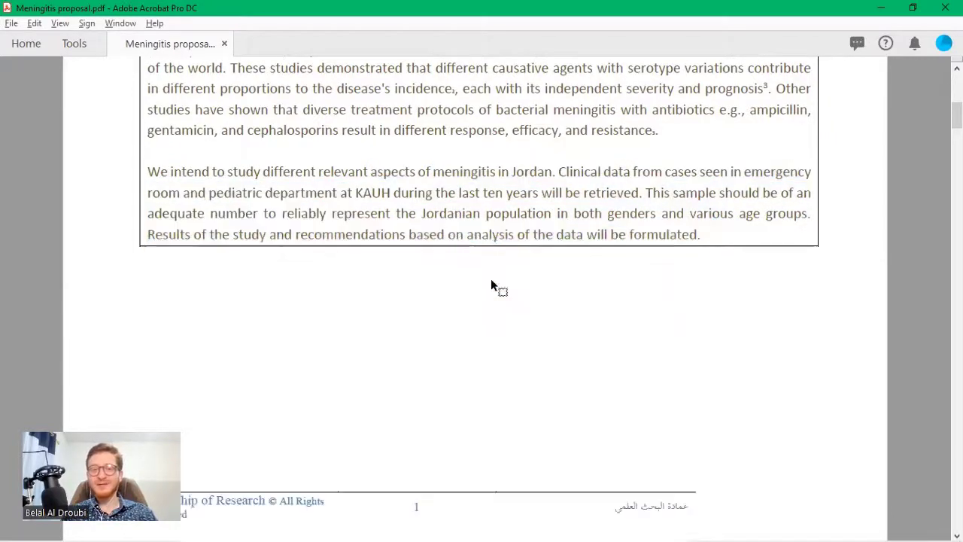
{"action": "scroll", "coordinate": [492, 296], "scroll_direction": "down", "scroll_amount": 5}
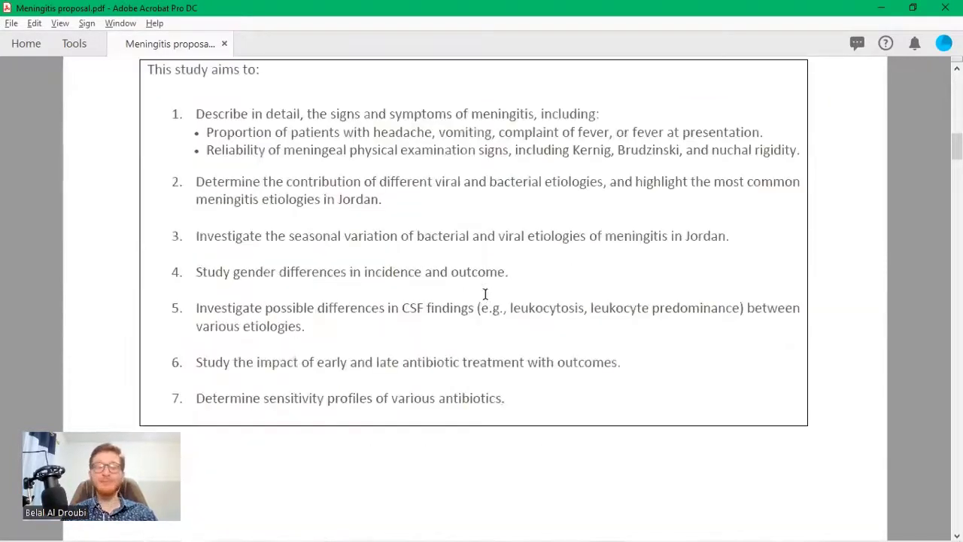
{"action": "scroll", "coordinate": [486, 293], "scroll_direction": "up", "scroll_amount": 1}
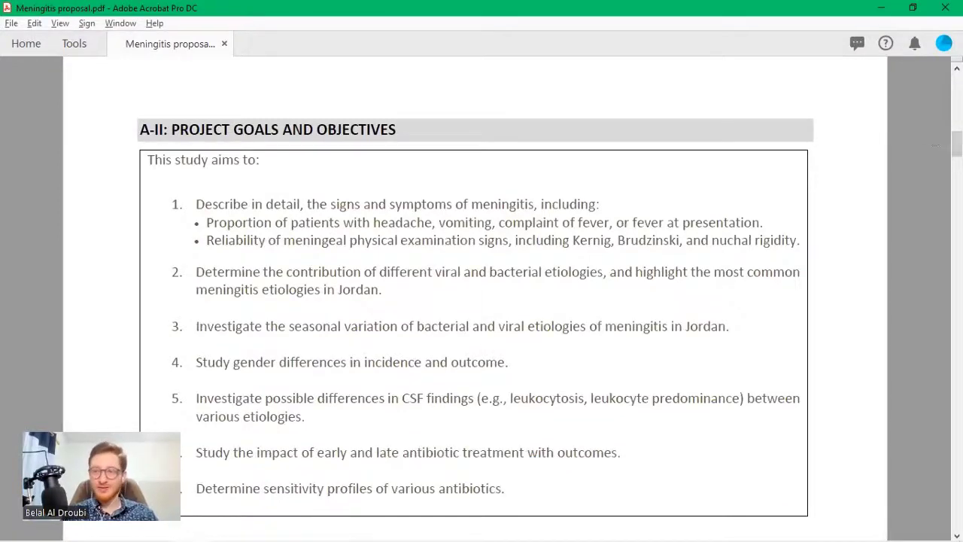
{"action": "scroll", "coordinate": [482, 301], "scroll_direction": "down", "scroll_amount": 15}
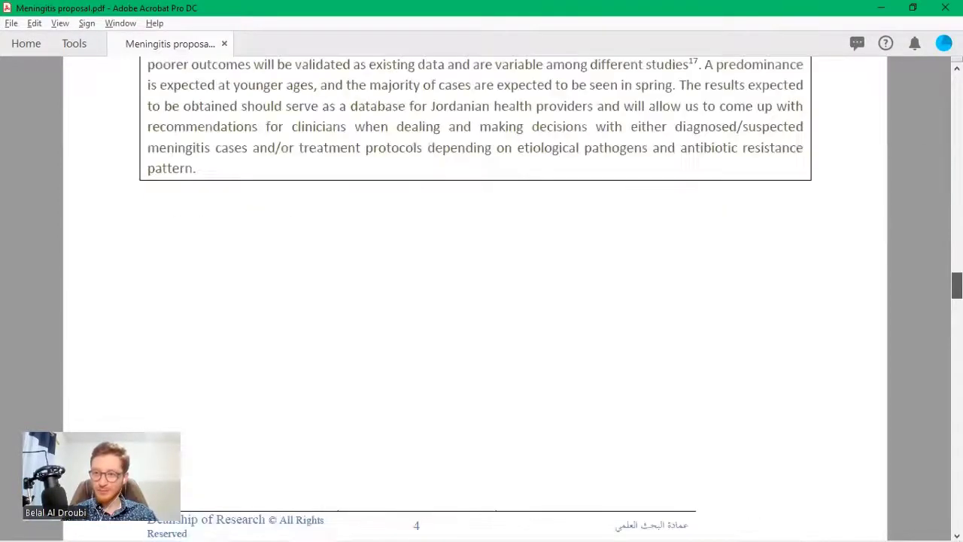
{"action": "scroll", "coordinate": [482, 301], "scroll_direction": "down", "scroll_amount": 10}
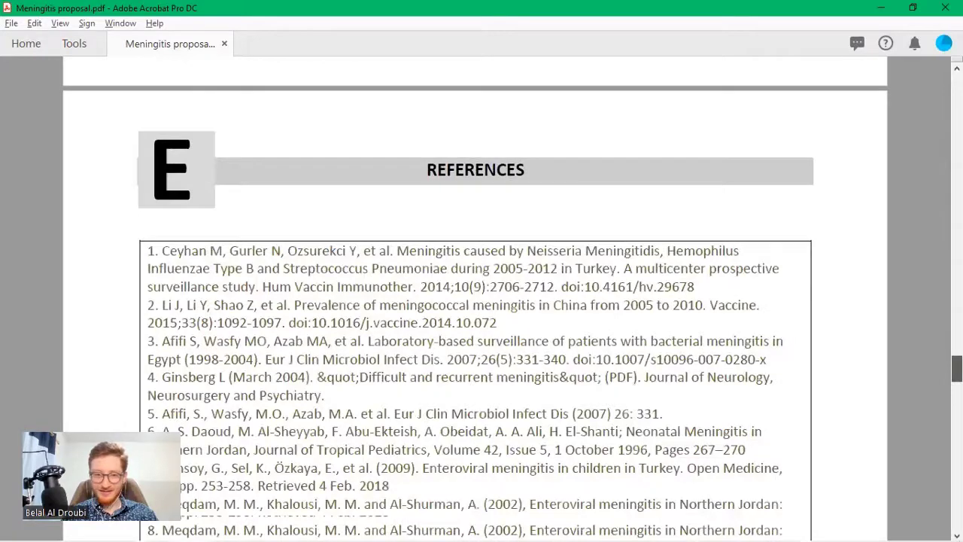
{"action": "scroll", "coordinate": [482, 301], "scroll_direction": "up", "scroll_amount": 5}
{"action": "scroll", "coordinate": [482, 301], "scroll_direction": "down", "scroll_amount": 3}
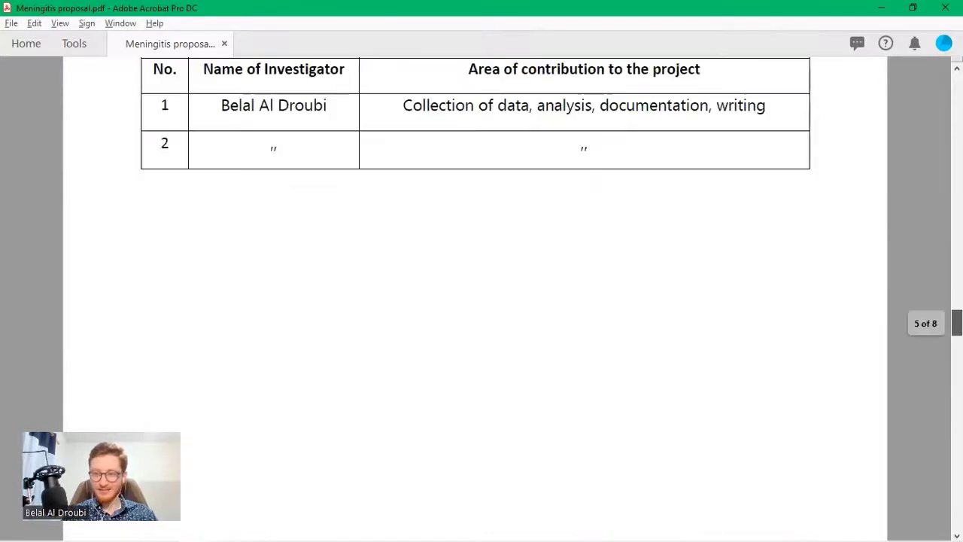
{"action": "scroll", "coordinate": [481, 301], "scroll_direction": "up", "scroll_amount": 10}
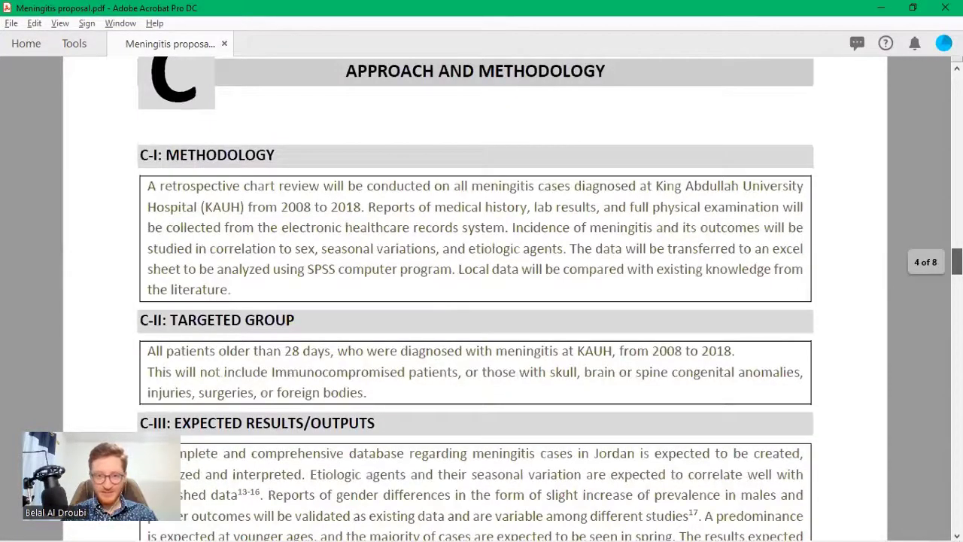
{"action": "scroll", "coordinate": [481, 301], "scroll_direction": "up", "scroll_amount": 10}
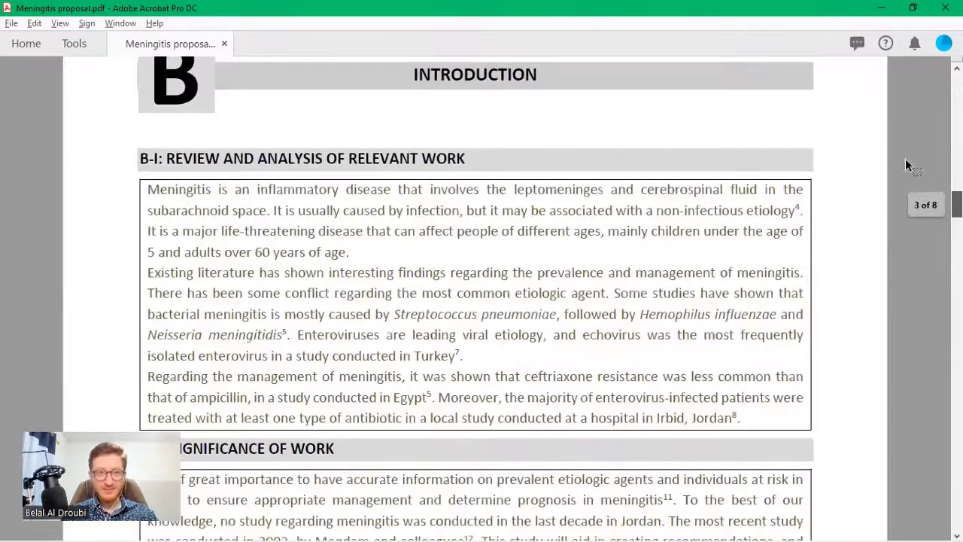
{"action": "scroll", "coordinate": [399, 190], "scroll_direction": "up", "scroll_amount": 10}
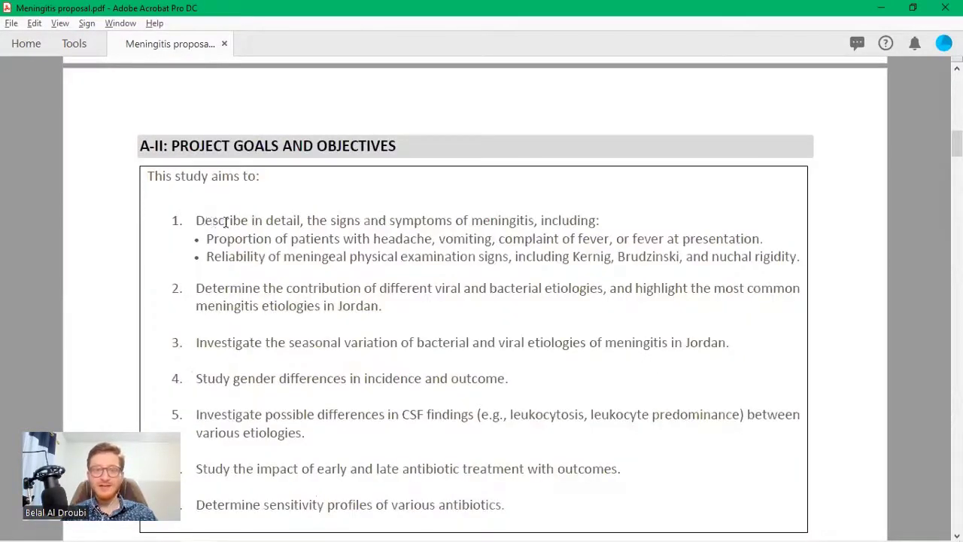
Read the first project objective on meningitis signs and symptoms, examining its sub-points on patient presentation and physical examination signs
{"action": "left_click_drag", "start_coordinate": [196, 221], "coordinate": [445, 255]}
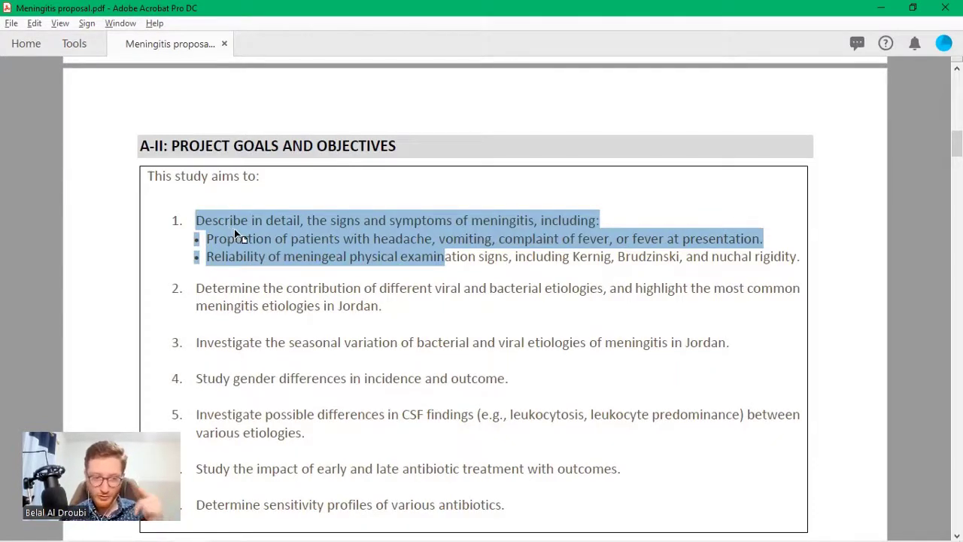
{"action": "left_click", "coordinate": [197, 220]}
{"action": "left_click_drag", "start_coordinate": [210, 229], "coordinate": [761, 238]}
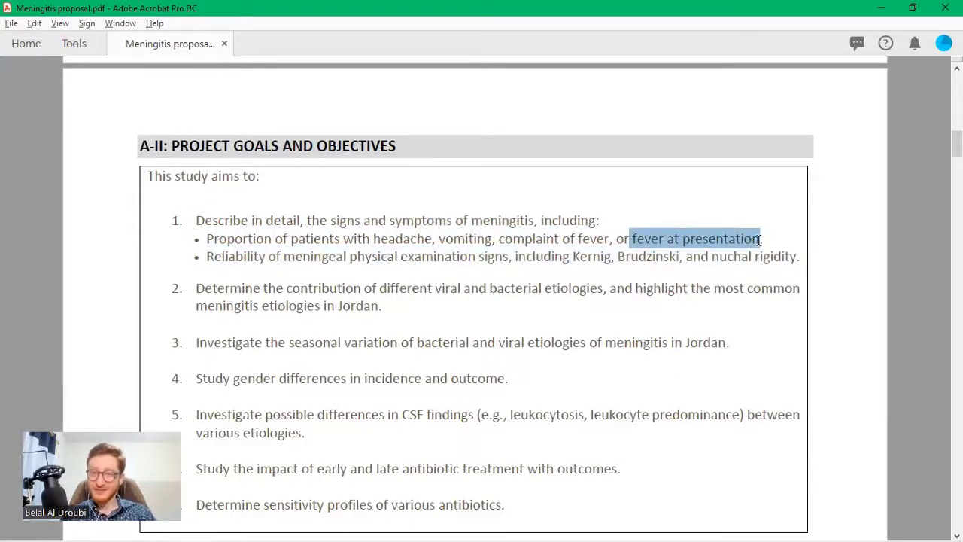
{"action": "left_click_drag", "start_coordinate": [496, 239], "coordinate": [762, 243]}
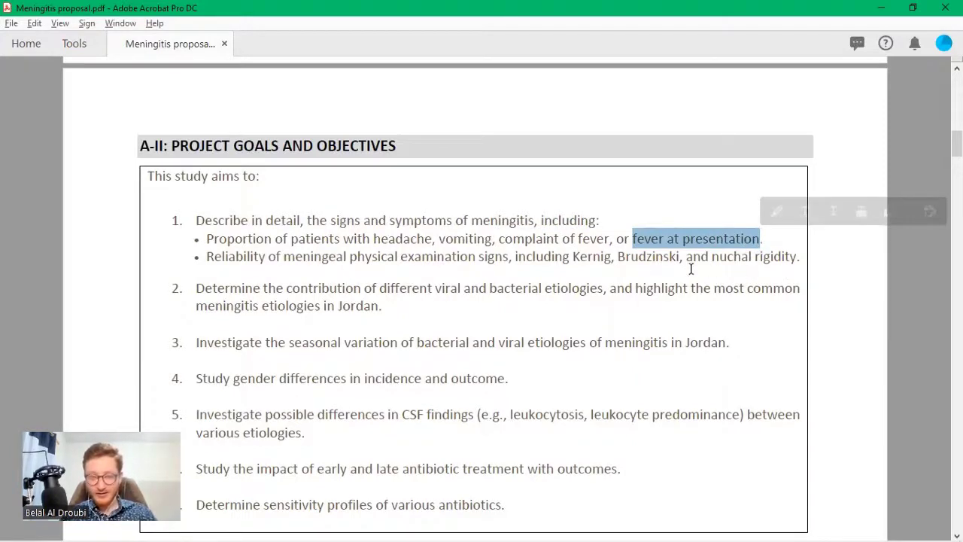
{"action": "left_click_drag", "start_coordinate": [690, 269], "coordinate": [208, 239]}
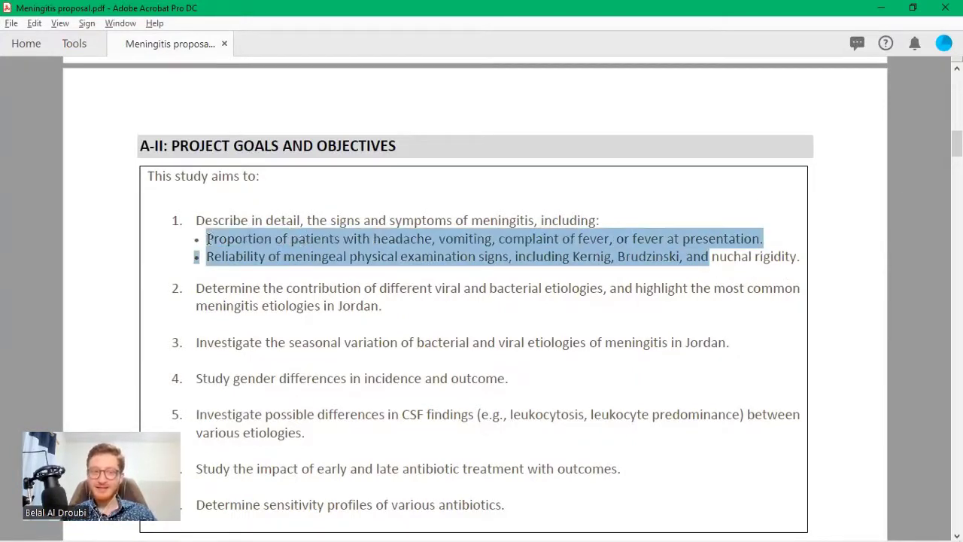
{"action": "left_click", "coordinate": [209, 239]}
{"action": "scroll", "coordinate": [585, 287], "scroll_direction": "up", "scroll_amount": 1}
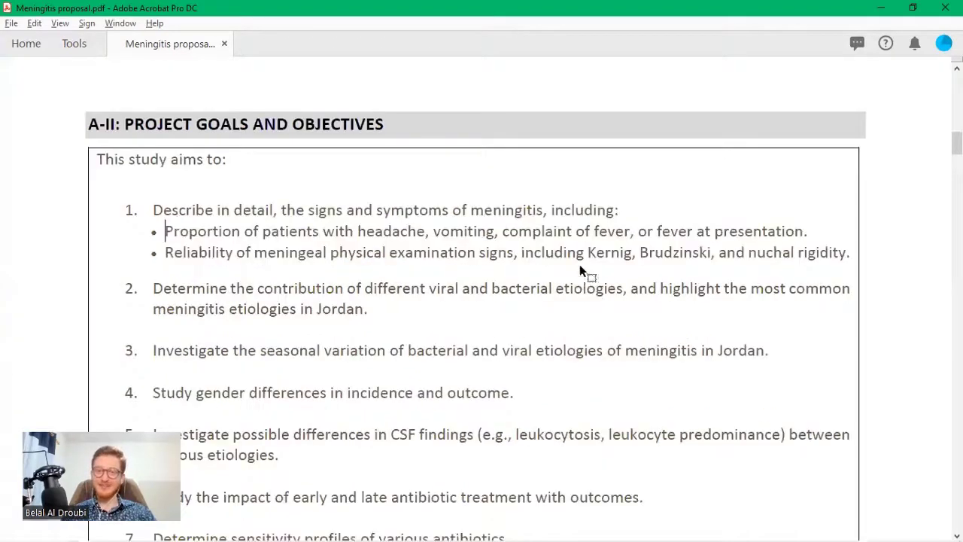
{"action": "scroll", "coordinate": [479, 224], "scroll_direction": "up", "scroll_amount": 1}
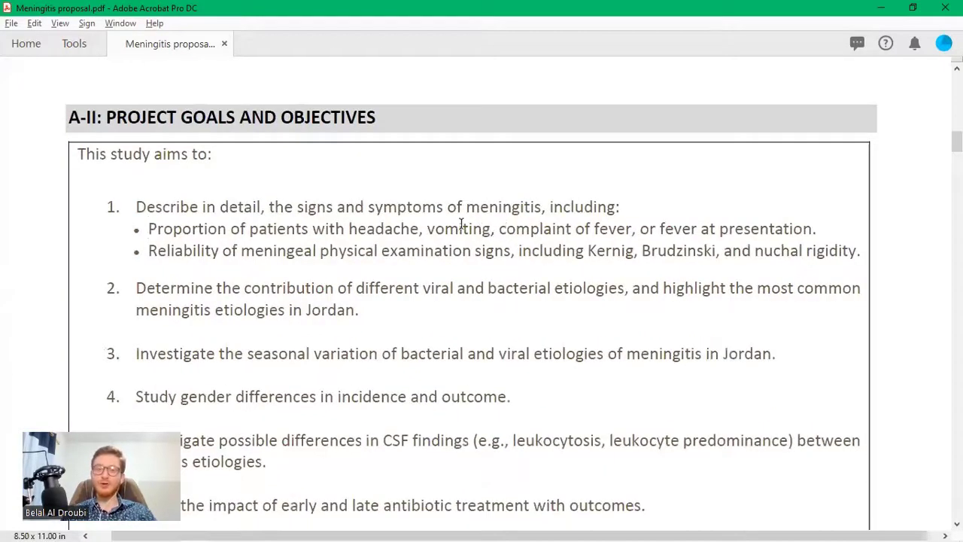
{"action": "left_click_drag", "start_coordinate": [427, 229], "coordinate": [397, 252]}
{"action": "left_click", "coordinate": [804, 228]}
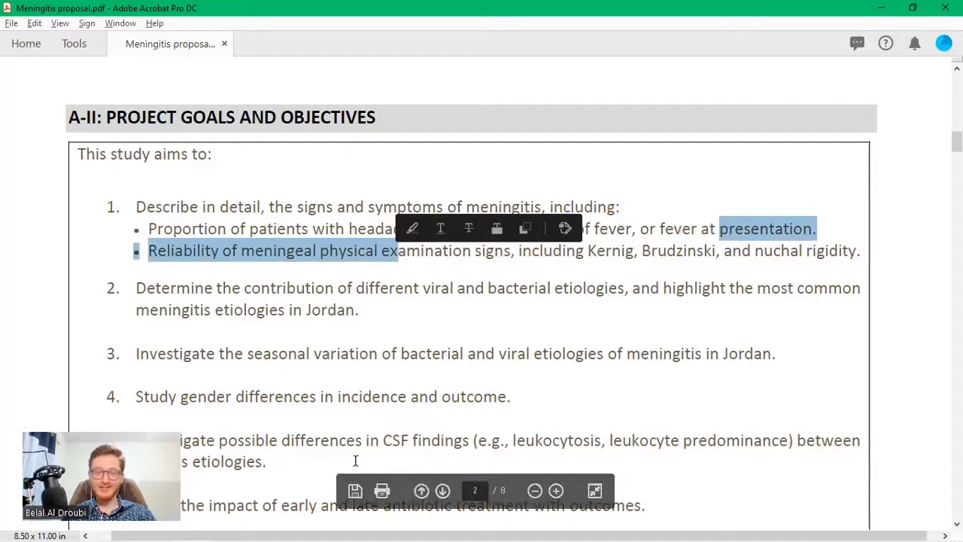
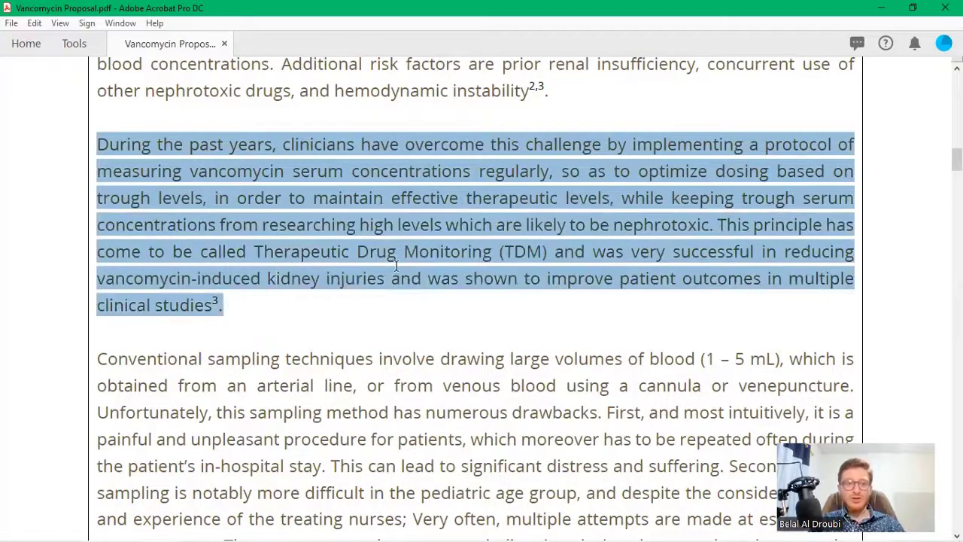
Read the opening of the vancomycin proposal's paragraph on conventional sampling, following the blood volume and the arterial or venous access methods
{"action": "scroll", "coordinate": [363, 218], "scroll_direction": "down", "scroll_amount": 3}
{"action": "left_click_drag", "start_coordinate": [97, 89], "coordinate": [478, 113]}
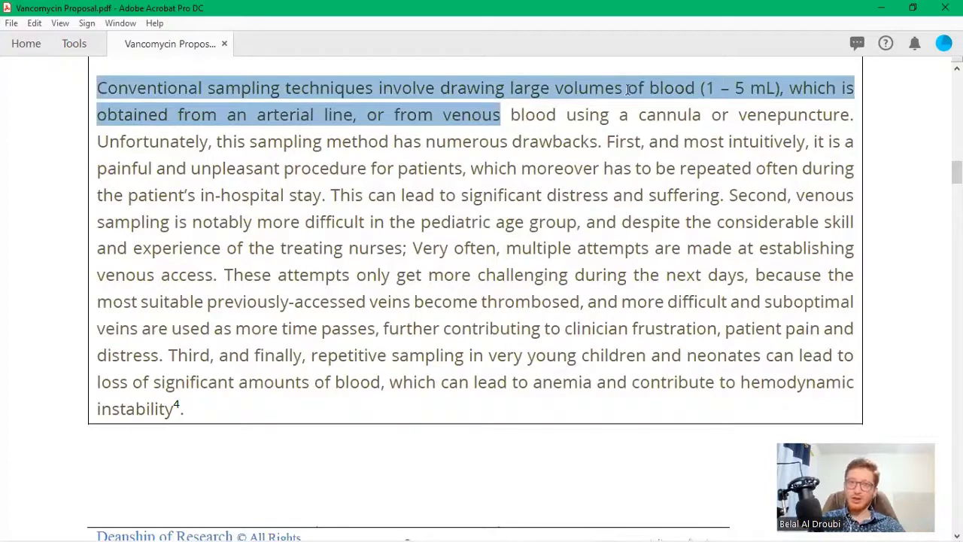
{"action": "left_click_drag", "start_coordinate": [627, 89], "coordinate": [643, 93]}
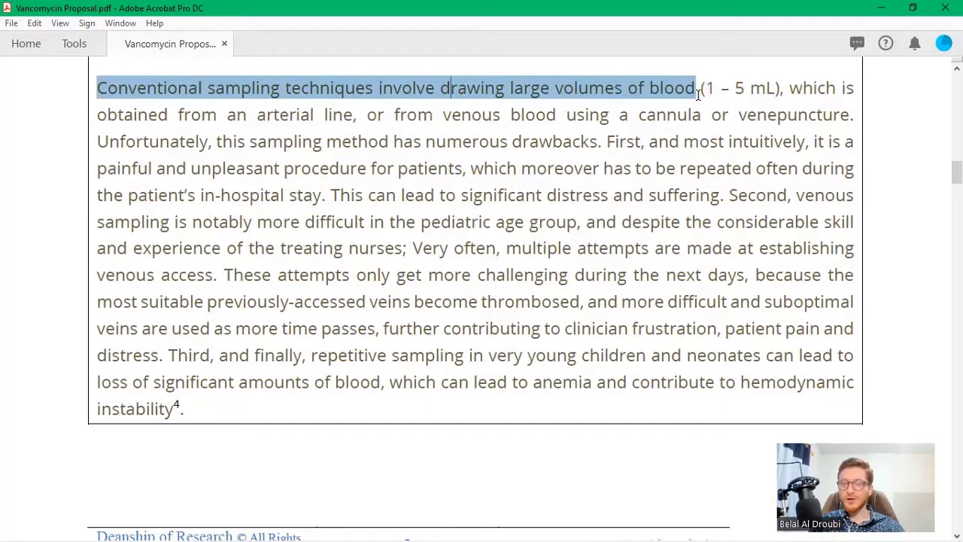
{"action": "mouse_move", "coordinate": [378, 88]}
{"action": "left_mouse_down"}
{"action": "mouse_move", "coordinate": [779, 89]}
{"action": "mouse_move", "coordinate": [767, 89]}
{"action": "left_mouse_up"}
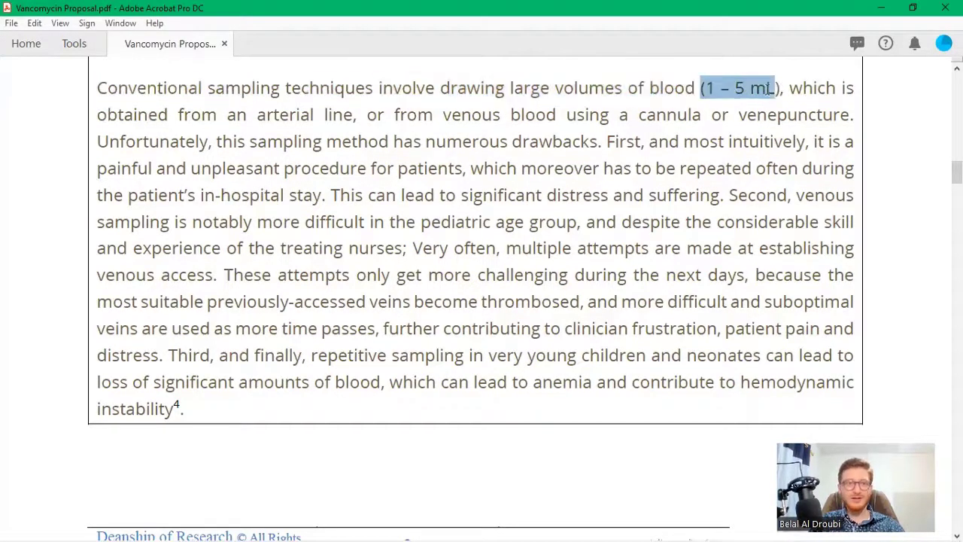
{"action": "left_click", "coordinate": [361, 110], "text": "shift"}
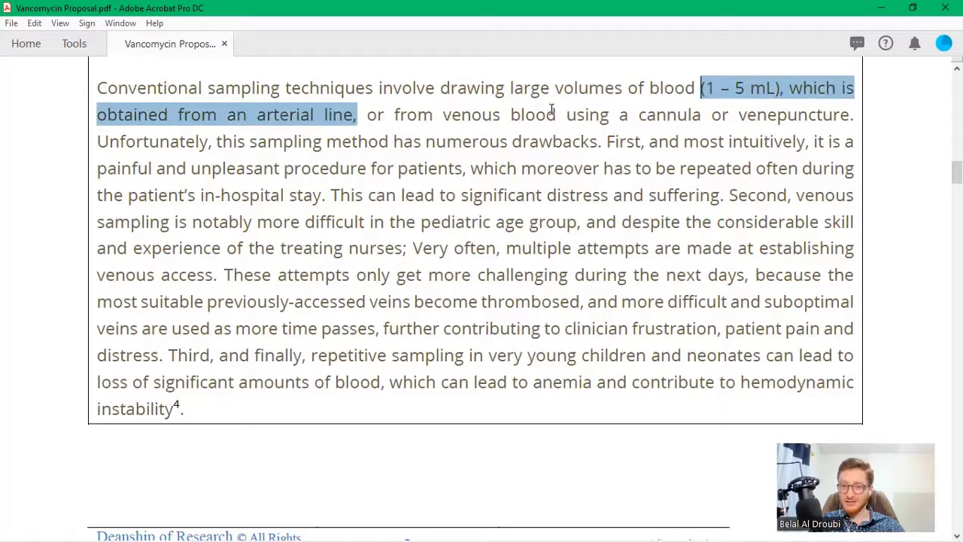
{"action": "left_click", "coordinate": [607, 112], "text": "shift"}
{"action": "left_click", "coordinate": [701, 113], "text": "shift"}
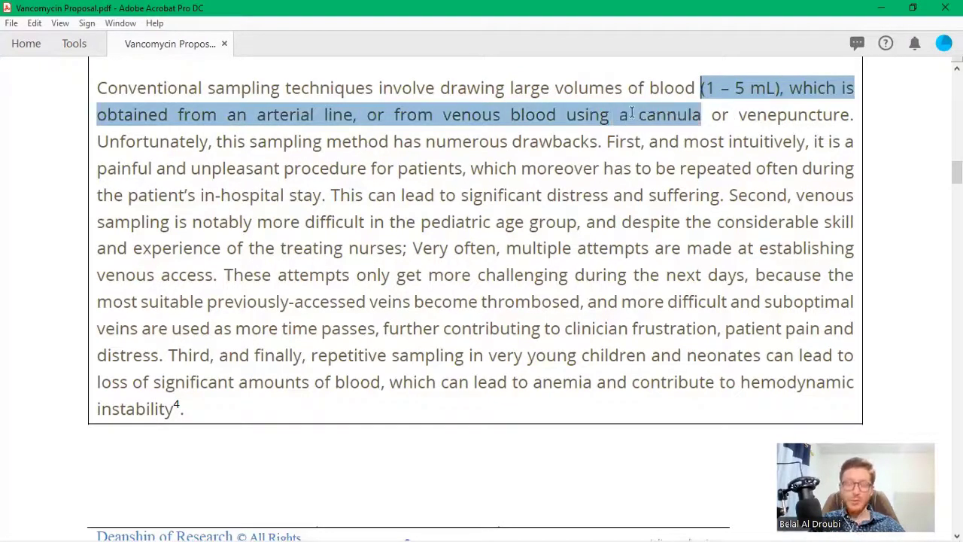
{"action": "left_click", "coordinate": [356, 115], "text": "shift"}
{"action": "left_click", "coordinate": [243, 116], "text": "shift"}
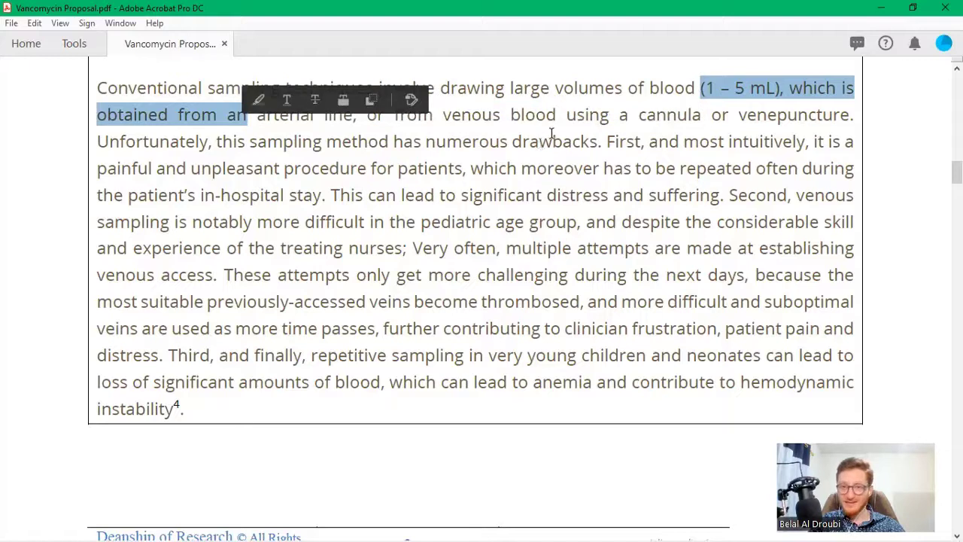
Examine the drawbacks of conventional sampling in the same paragraph, from repeated painful procedures to increasingly difficult venous access
{"action": "left_click_drag", "start_coordinate": [551, 137], "coordinate": [512, 140]}
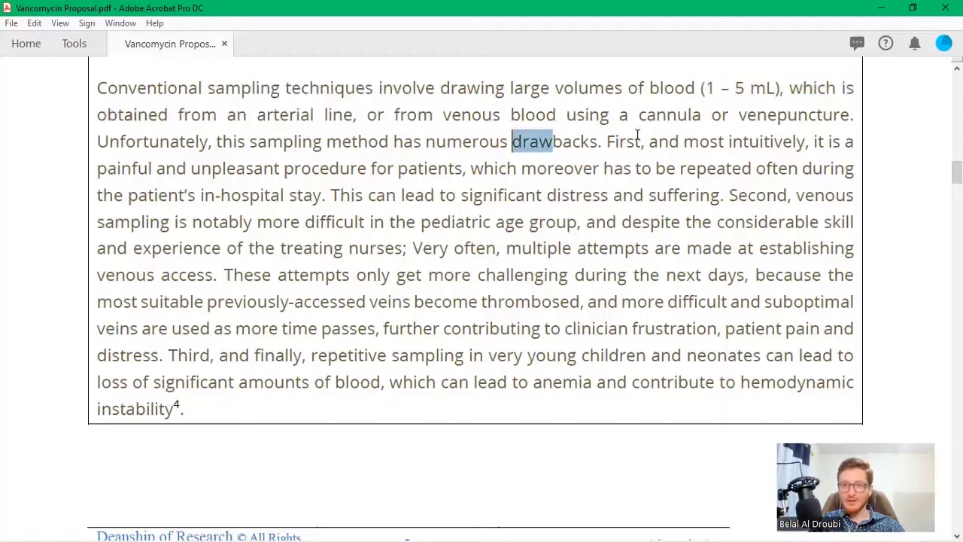
{"action": "left_click", "coordinate": [251, 179]}
{"action": "left_click_drag", "start_coordinate": [727, 169], "coordinate": [849, 180]}
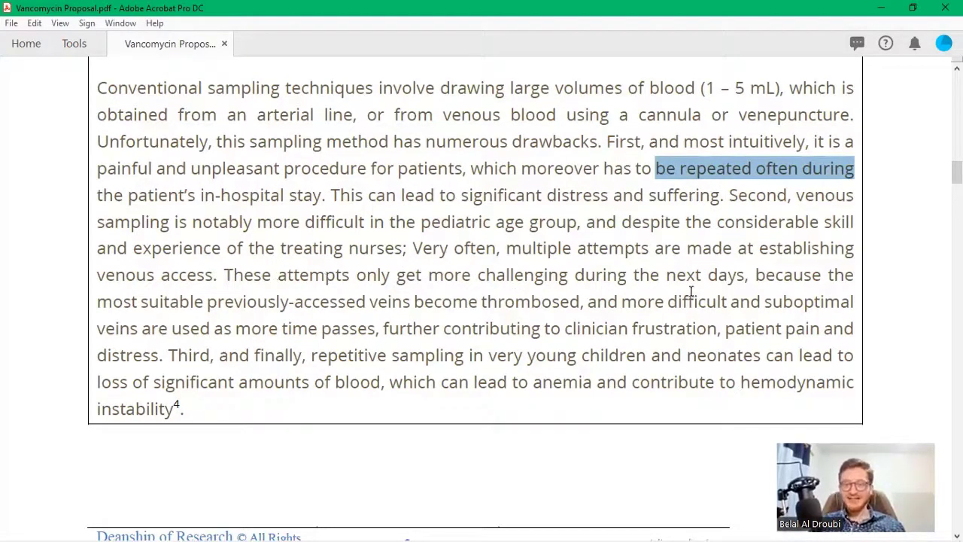
{"action": "left_click_drag", "start_coordinate": [223, 275], "coordinate": [821, 275]}
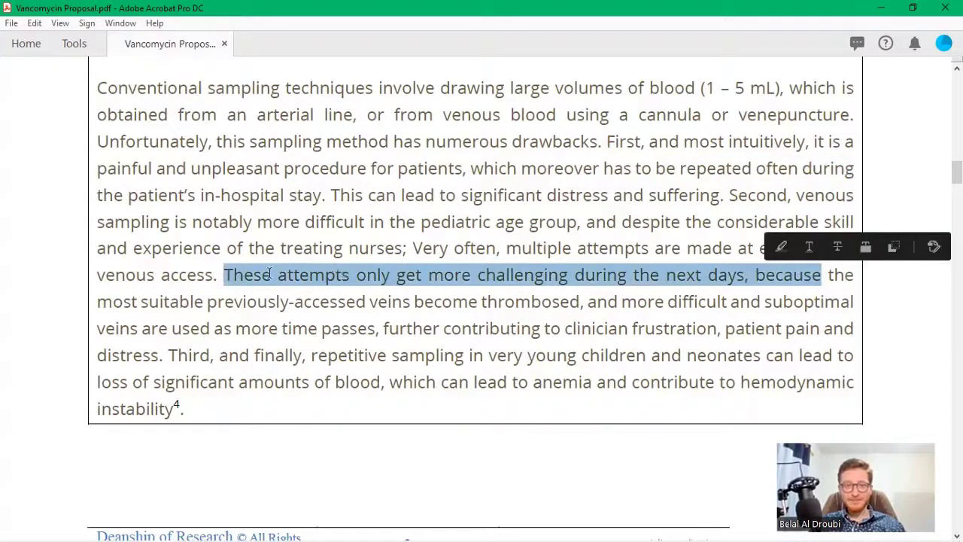
{"action": "left_click", "coordinate": [328, 290]}
{"action": "left_click_drag", "start_coordinate": [435, 329], "coordinate": [347, 357]}
Read the first sentence of section B-II, Significance of Work, on the blood volume needed for microcapillary sampling
{"action": "scroll", "coordinate": [535, 346], "scroll_direction": "down", "scroll_amount": 3}
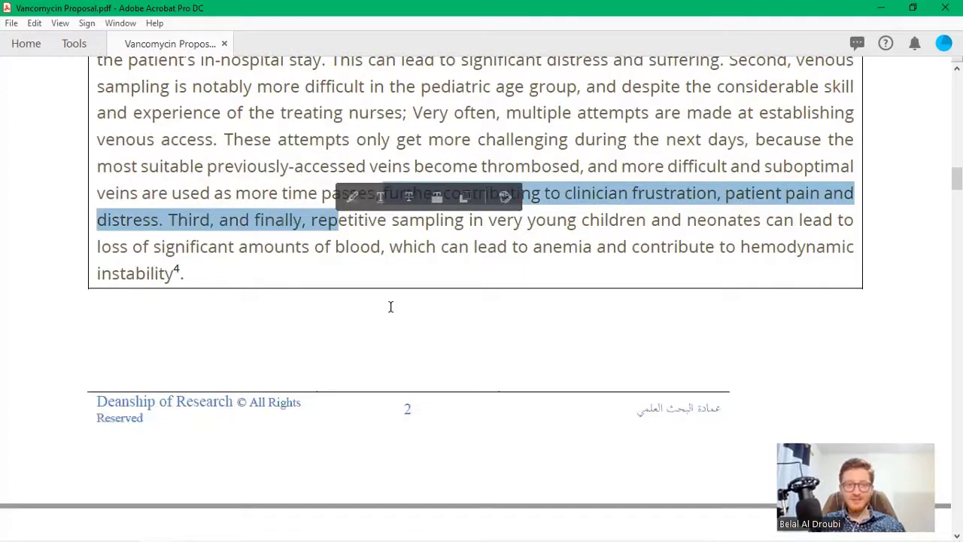
{"action": "scroll", "coordinate": [135, 237], "scroll_direction": "down", "scroll_amount": 9}
{"action": "left_click_drag", "start_coordinate": [126, 233], "coordinate": [692, 234]}
{"action": "left_click", "coordinate": [817, 233]}
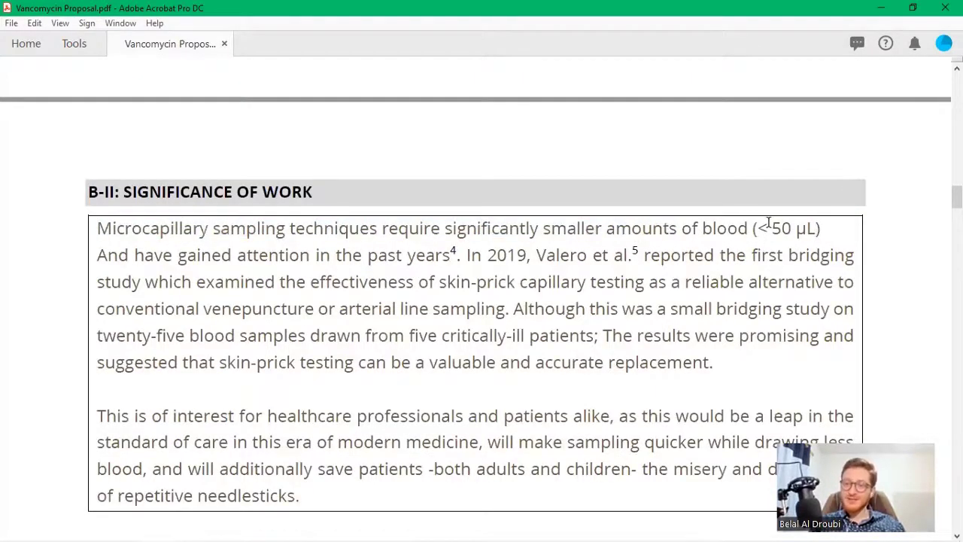
{"action": "left_click_drag", "start_coordinate": [769, 222], "coordinate": [757, 226]}
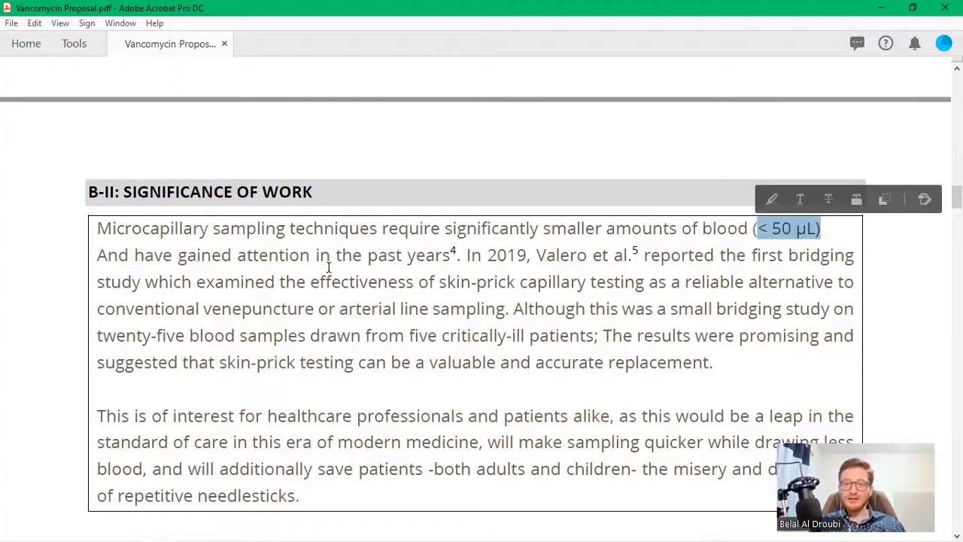
Read the sentence in B-II on the 2019 bridging study comparing skin-prick capillary testing with conventional venepuncture or arterial line sampling
{"action": "left_click_drag", "start_coordinate": [238, 255], "coordinate": [480, 289]}
{"action": "left_click_drag", "start_coordinate": [484, 254], "coordinate": [645, 256]}
{"action": "left_click_drag", "start_coordinate": [547, 271], "coordinate": [557, 272]}
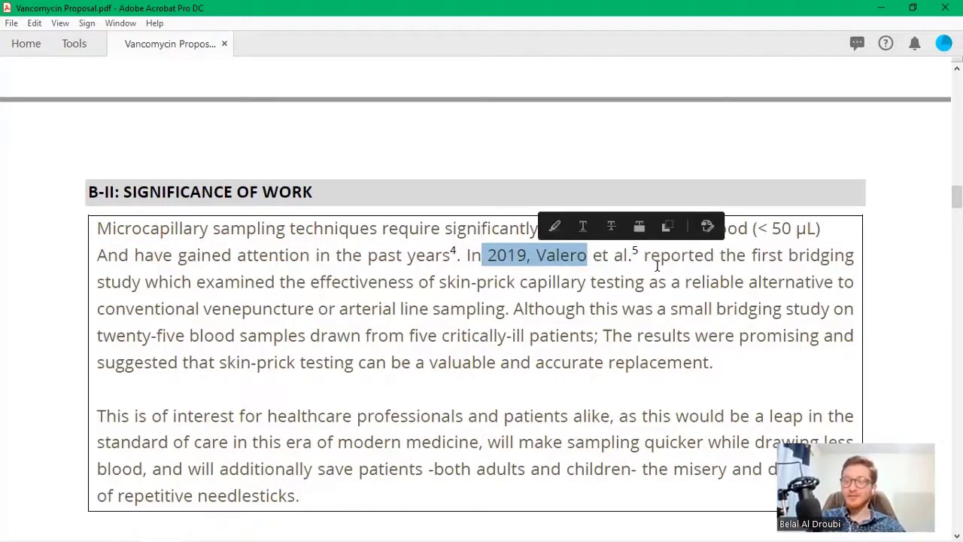
{"action": "left_click_drag", "start_coordinate": [646, 256], "coordinate": [782, 293]}
{"action": "left_click_drag", "start_coordinate": [848, 288], "coordinate": [858, 286]}
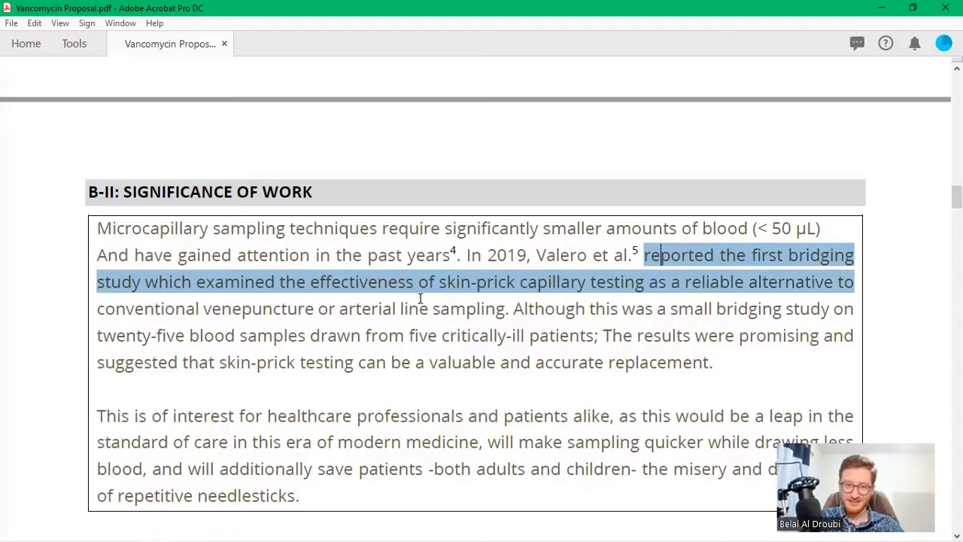
{"action": "left_click_drag", "start_coordinate": [421, 299], "coordinate": [380, 295]}
Examine the bridging study's small sample and its conclusion on skin-prick testing at the end of the first B-II paragraph
{"action": "left_click_drag", "start_coordinate": [482, 301], "coordinate": [544, 342]}
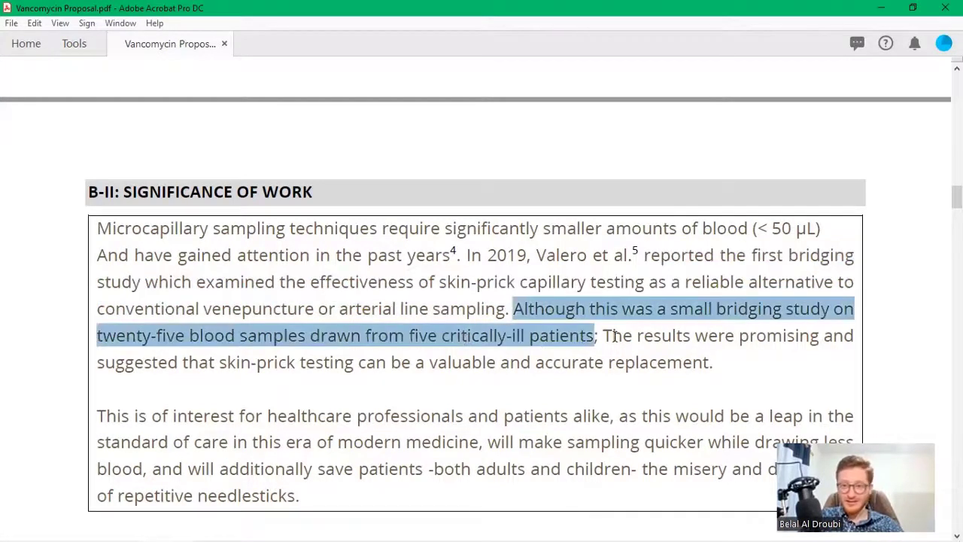
{"action": "left_click_drag", "start_coordinate": [615, 337], "coordinate": [616, 338]}
{"action": "left_click_drag", "start_coordinate": [765, 340], "coordinate": [546, 342]}
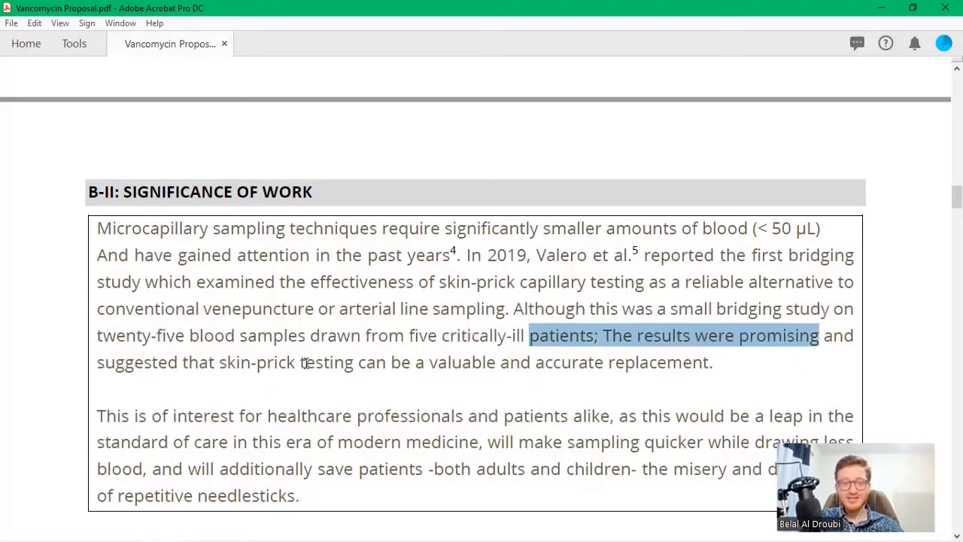
{"action": "left_click_drag", "start_coordinate": [305, 362], "coordinate": [555, 358]}
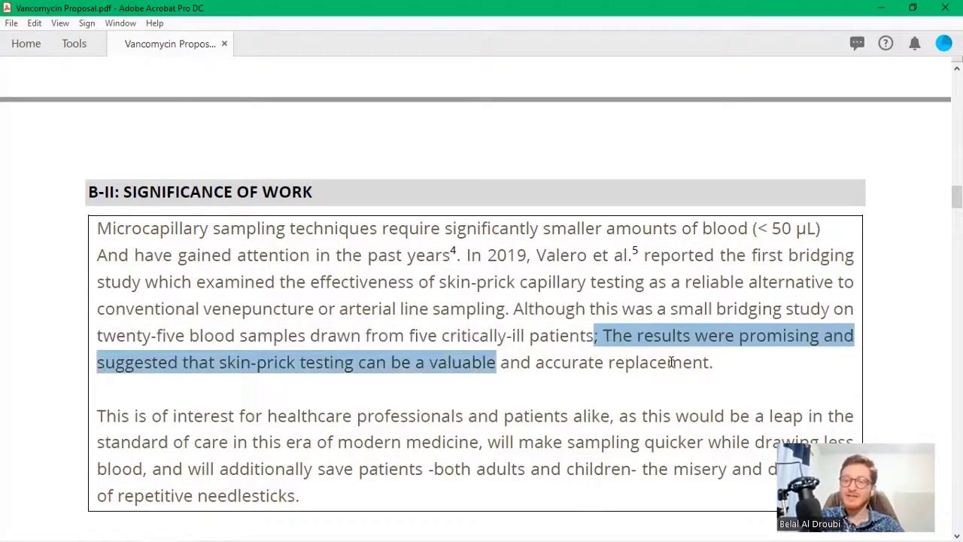
{"action": "left_click_drag", "start_coordinate": [672, 362], "coordinate": [695, 361]}
Read the opening of the second Significance of Work paragraph on who the study is of interest to
{"action": "scroll", "coordinate": [696, 360], "scroll_direction": "down", "scroll_amount": 3}
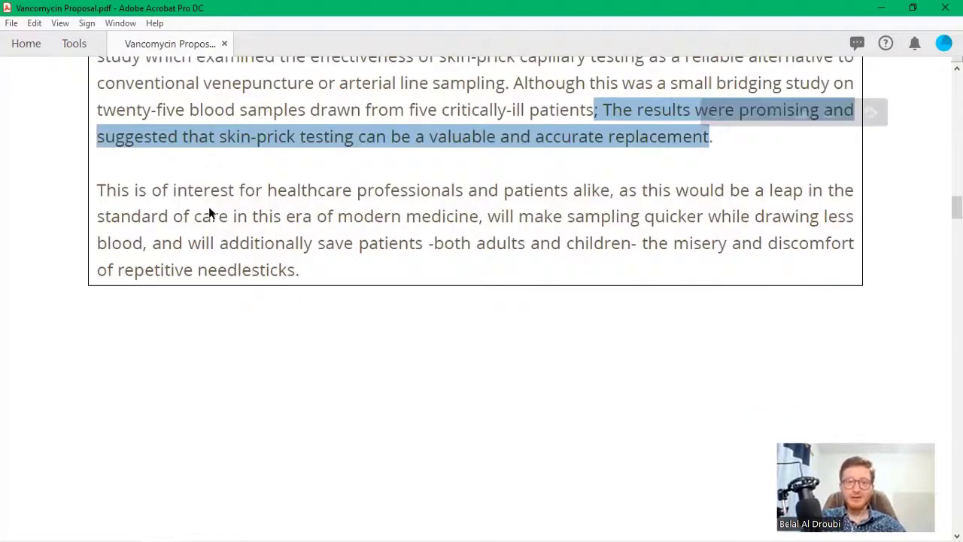
{"action": "scroll", "coordinate": [195, 201], "scroll_direction": "down", "scroll_amount": 1}
{"action": "left_click_drag", "start_coordinate": [179, 191], "coordinate": [585, 185]}
{"action": "scroll", "coordinate": [585, 186], "scroll_direction": "up", "scroll_amount": 1}
{"action": "left_click_drag", "start_coordinate": [329, 159], "coordinate": [264, 183]}
{"action": "left_click_drag", "start_coordinate": [474, 188], "coordinate": [265, 186]}
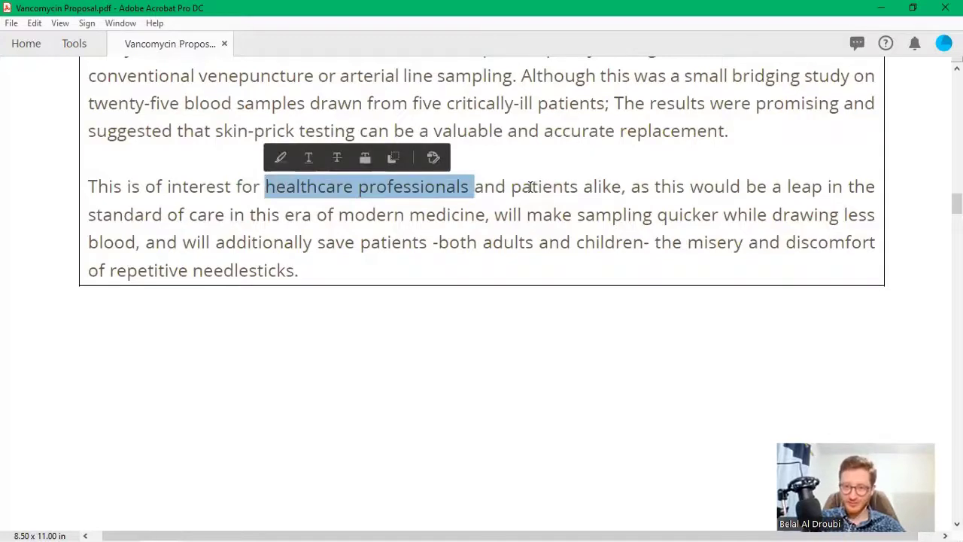
Follow the expected benefits in the second B-II paragraph, from the leap in standard of care to sparing patients repetitive needlesticks
{"action": "mouse_move", "coordinate": [530, 186]}
{"action": "left_mouse_down"}
{"action": "mouse_move", "coordinate": [631, 189]}
{"action": "mouse_move", "coordinate": [409, 216]}
{"action": "left_mouse_up"}
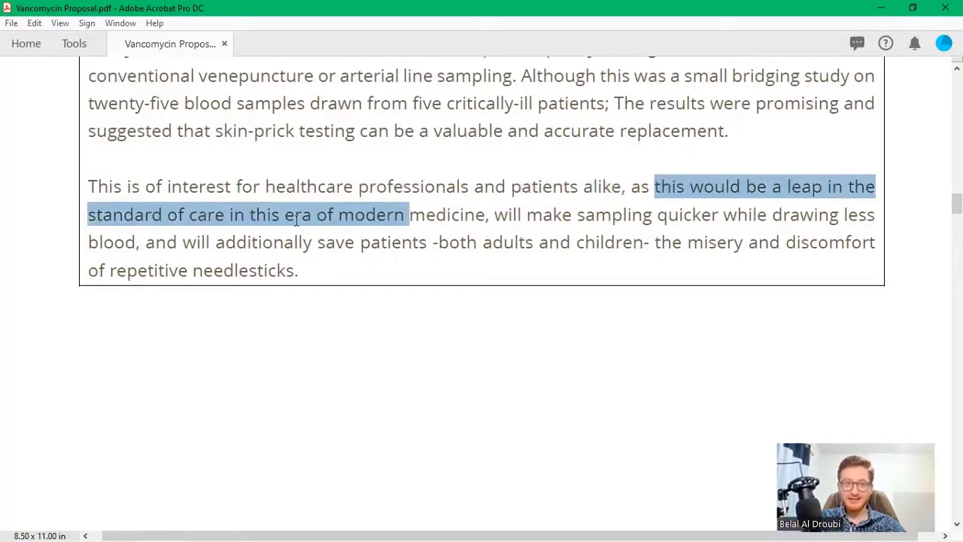
{"action": "left_click", "coordinate": [512, 216], "text": "shift"}
{"action": "left_click", "coordinate": [733, 216], "text": "shift"}
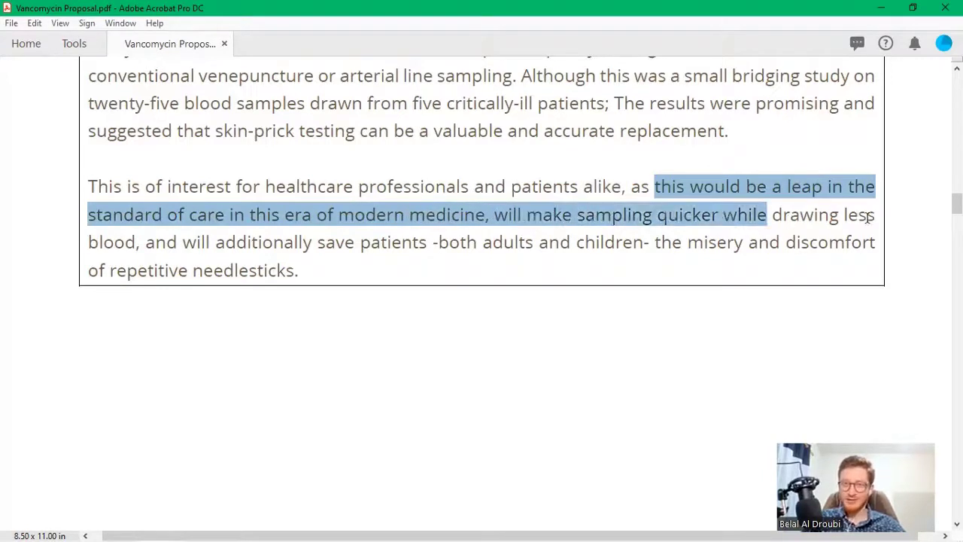
{"action": "left_click", "coordinate": [510, 219], "text": "shift"}
{"action": "left_click", "coordinate": [251, 242], "text": "shift"}
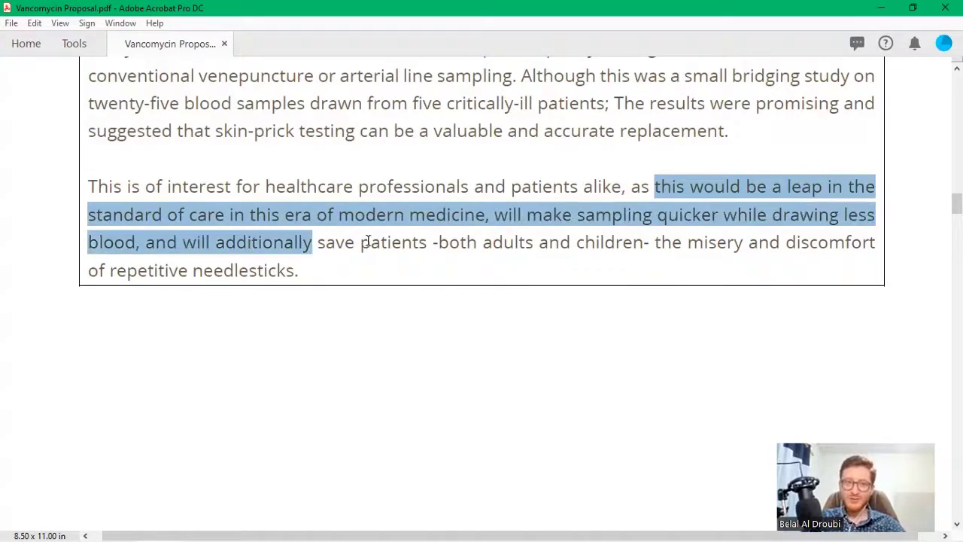
{"action": "left_click", "coordinate": [431, 238], "text": "shift"}
{"action": "left_click", "coordinate": [438, 241], "text": "shift"}
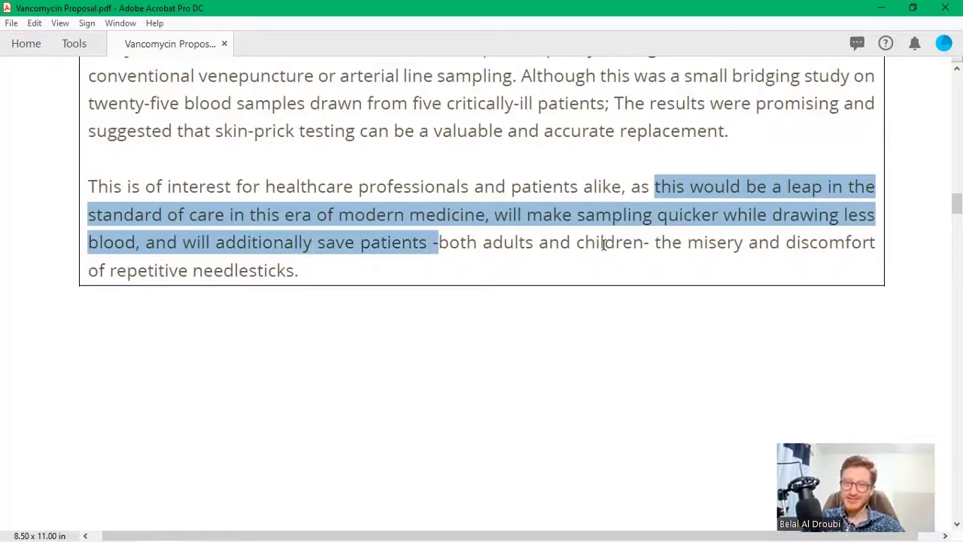
{"action": "left_click", "coordinate": [644, 242], "text": "shift"}
{"action": "left_click", "coordinate": [865, 242], "text": "shift"}
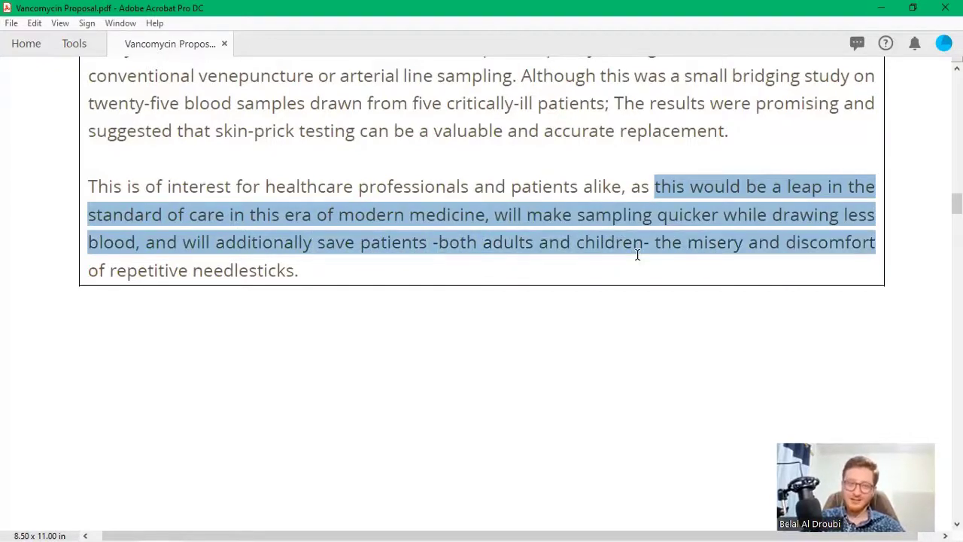
{"action": "left_click", "coordinate": [310, 268], "text": "shift"}
{"action": "left_click", "coordinate": [303, 271], "text": "shift"}
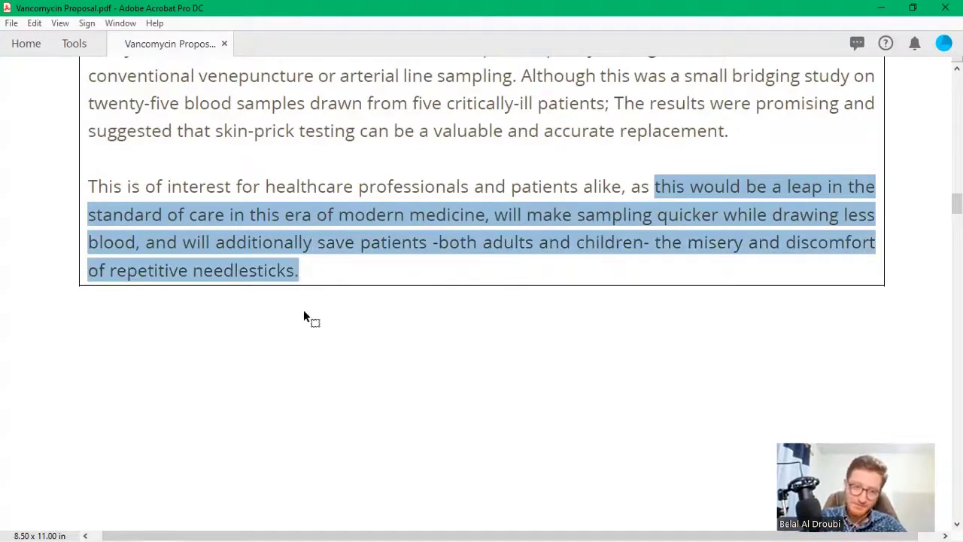
Go to section C-I, Methodology, and read the opening words about the study sample
{"action": "scroll", "coordinate": [373, 297], "scroll_direction": "down", "scroll_amount": 5}
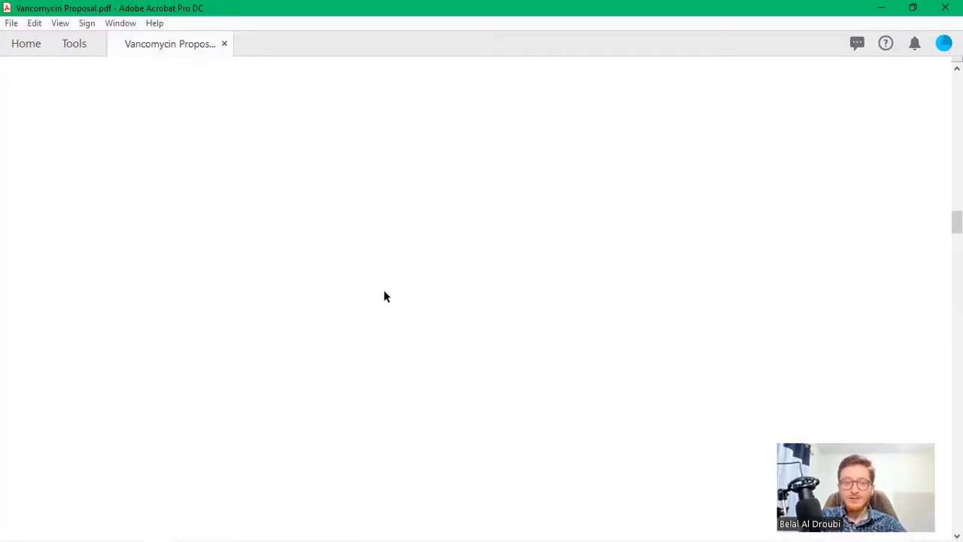
{"action": "scroll", "coordinate": [258, 237], "scroll_direction": "down", "scroll_amount": 2}
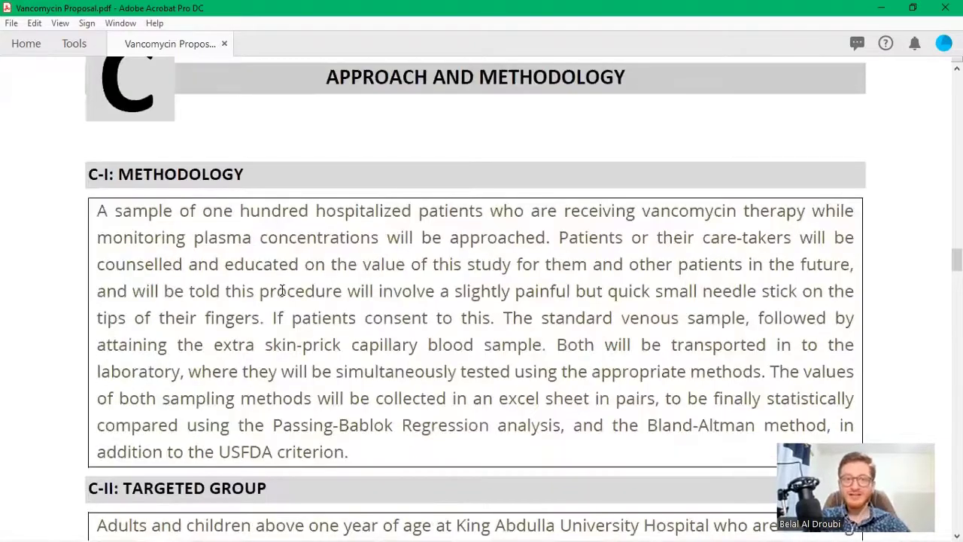
{"action": "scroll", "coordinate": [282, 291], "scroll_direction": "down", "scroll_amount": 1}
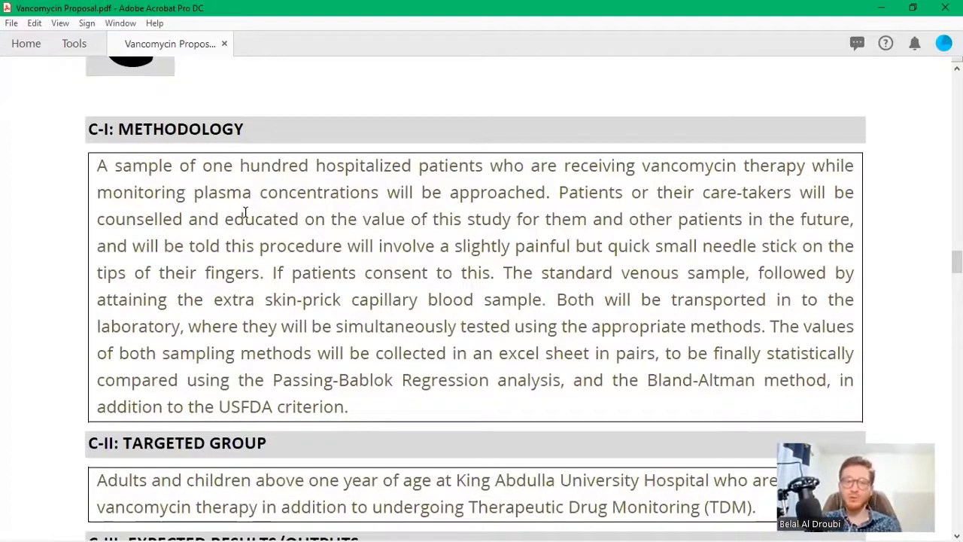
{"action": "scroll", "coordinate": [244, 211], "scroll_direction": "down", "scroll_amount": 1}
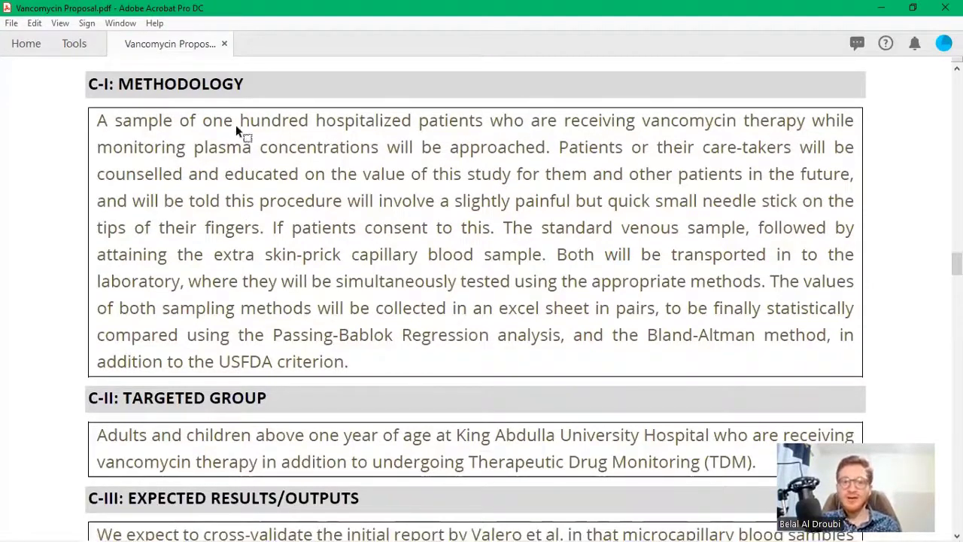
{"action": "left_click_drag", "start_coordinate": [236, 124], "coordinate": [97, 125]}
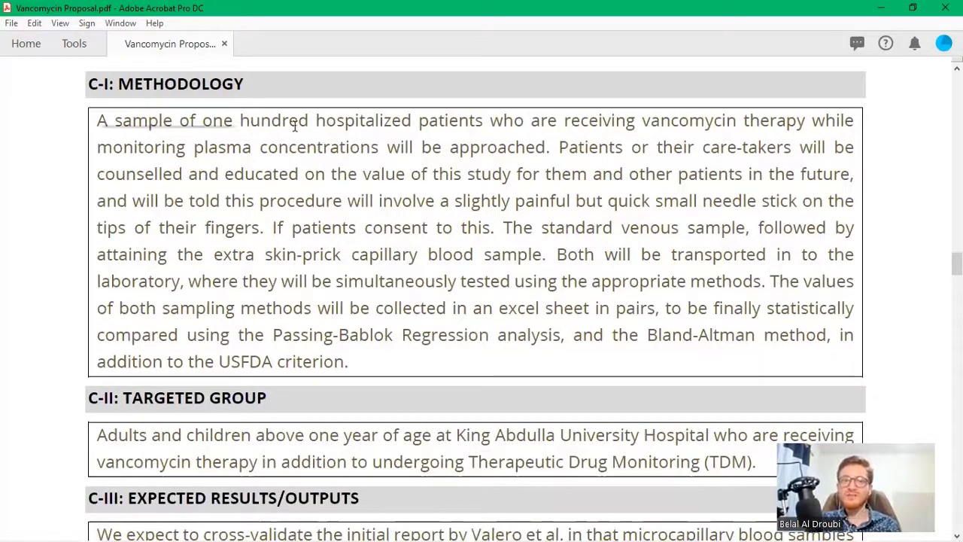
{"action": "left_click", "coordinate": [430, 145]}
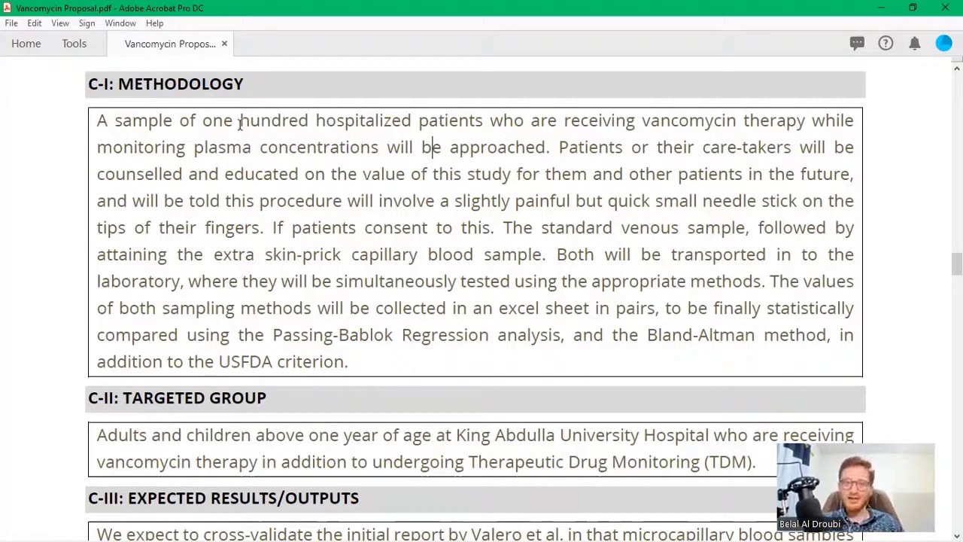
Examine the first Methodology sentence on the one hundred hospitalized patients receiving vancomycin therapy with plasma concentration monitoring
{"action": "left_click_drag", "start_coordinate": [216, 121], "coordinate": [378, 129]}
{"action": "left_click_drag", "start_coordinate": [449, 129], "coordinate": [483, 125]}
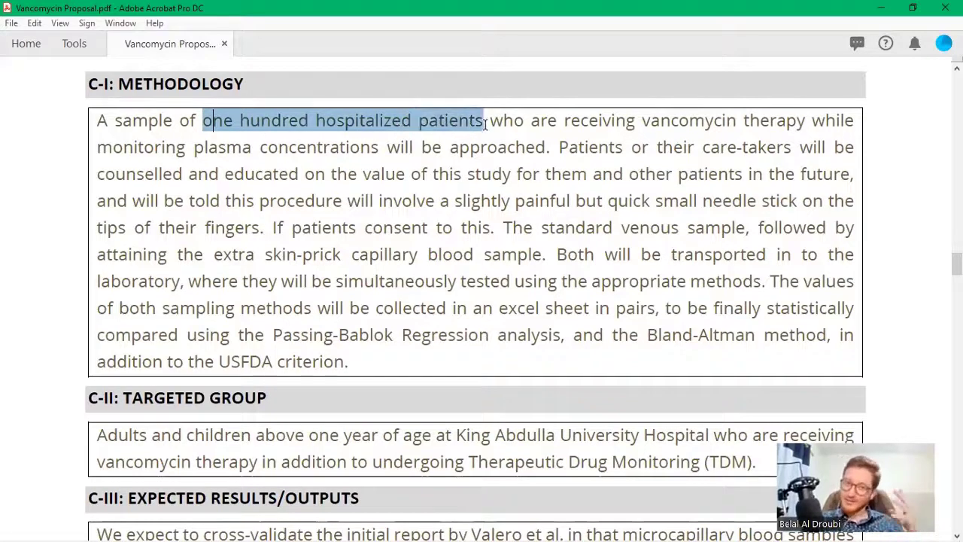
{"action": "left_click", "coordinate": [484, 124]}
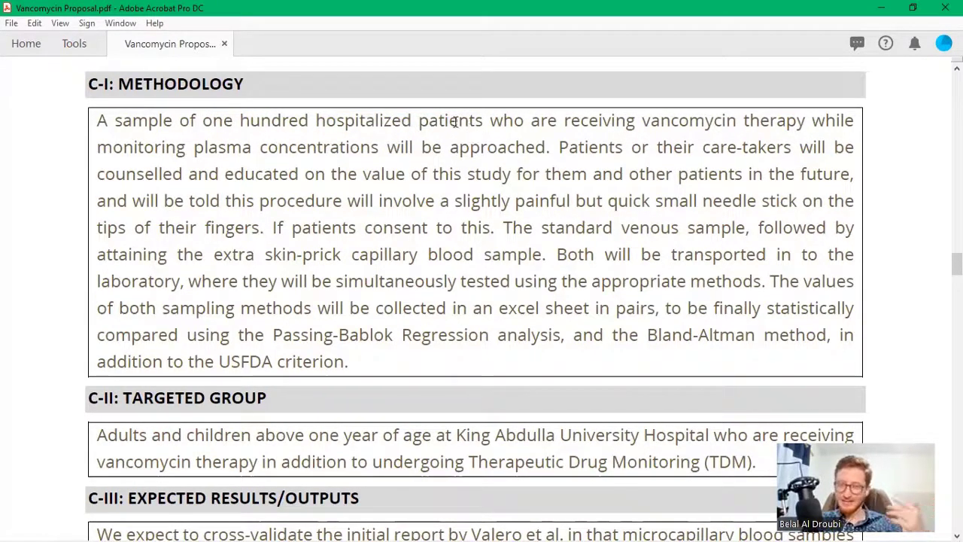
{"action": "left_click", "coordinate": [243, 124], "text": "shift"}
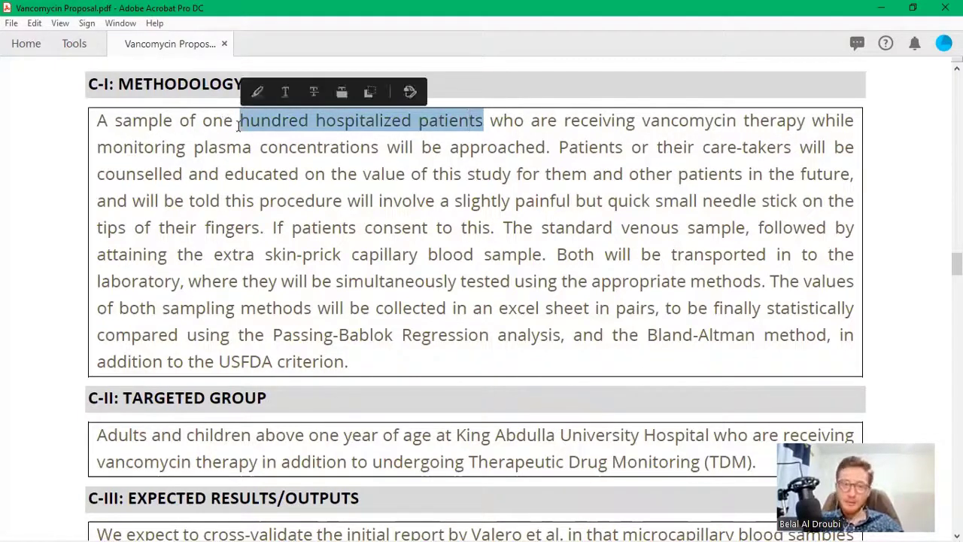
{"action": "left_click_drag", "start_coordinate": [238, 125], "coordinate": [114, 124]}
{"action": "left_click_drag", "start_coordinate": [470, 121], "coordinate": [820, 125]}
{"action": "left_click_drag", "start_coordinate": [333, 131], "coordinate": [632, 149]}
Read the Methodology sentence on counselling and educating patients or their care-takers about the study's value
{"action": "left_click_drag", "start_coordinate": [849, 161], "coordinate": [849, 181]}
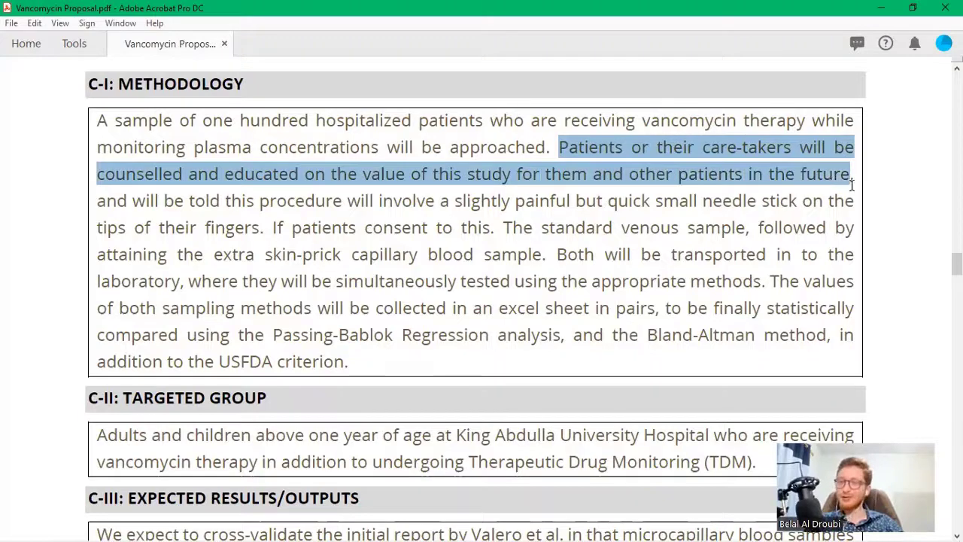
{"action": "triple_click", "coordinate": [849, 182]}
{"action": "left_click_drag", "start_coordinate": [571, 149], "coordinate": [565, 147]}
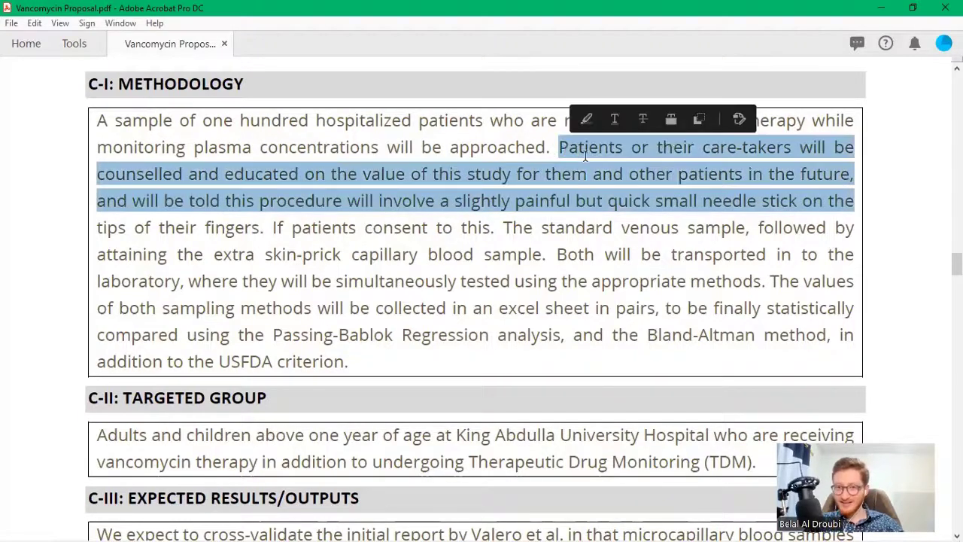
{"action": "left_click", "coordinate": [759, 171]}
{"action": "left_click", "coordinate": [853, 172], "text": "shift"}
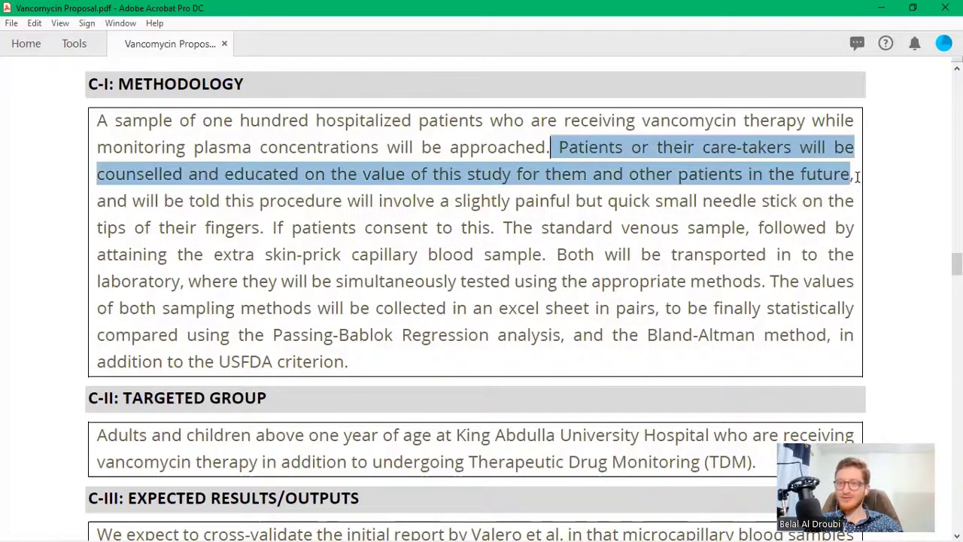
{"action": "left_click", "coordinate": [835, 170]}
{"action": "left_click", "coordinate": [569, 147], "text": "shift"}
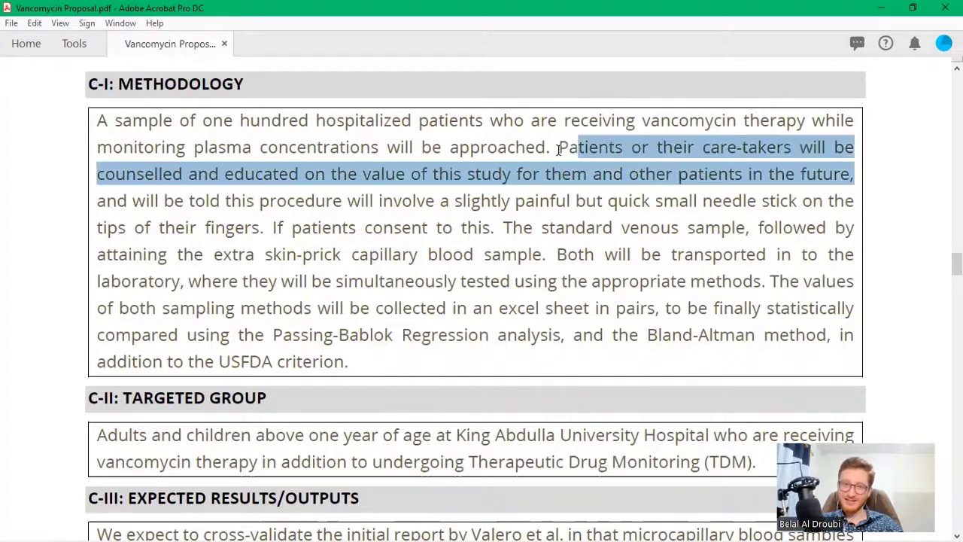
{"action": "left_click", "coordinate": [559, 148], "text": "shift"}
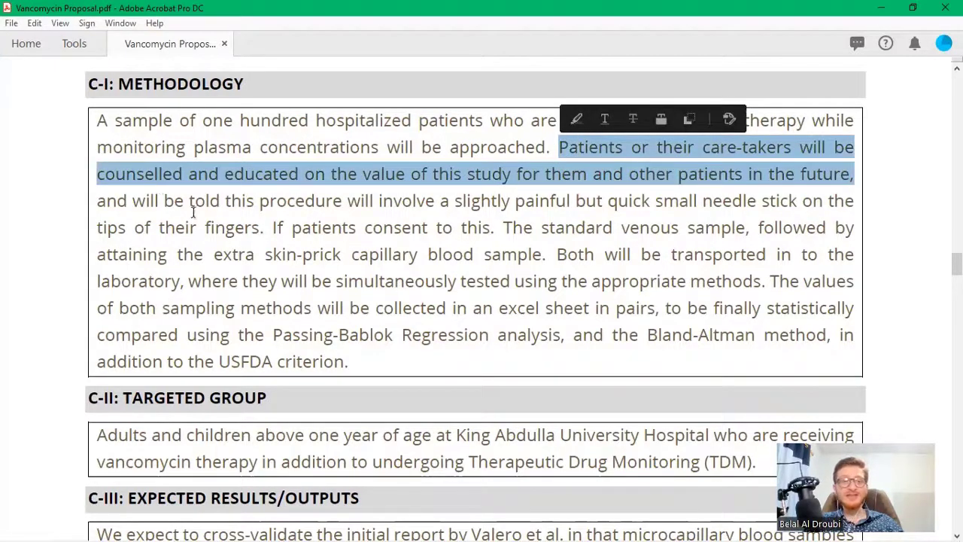
Read the explanation of the fingertip needle stick given to patients, and review the Methodology text from its beginning to that point
{"action": "left_click_drag", "start_coordinate": [130, 202], "coordinate": [263, 231]}
{"action": "left_click", "coordinate": [262, 231]}
{"action": "left_click_drag", "start_coordinate": [133, 199], "coordinate": [94, 118]}
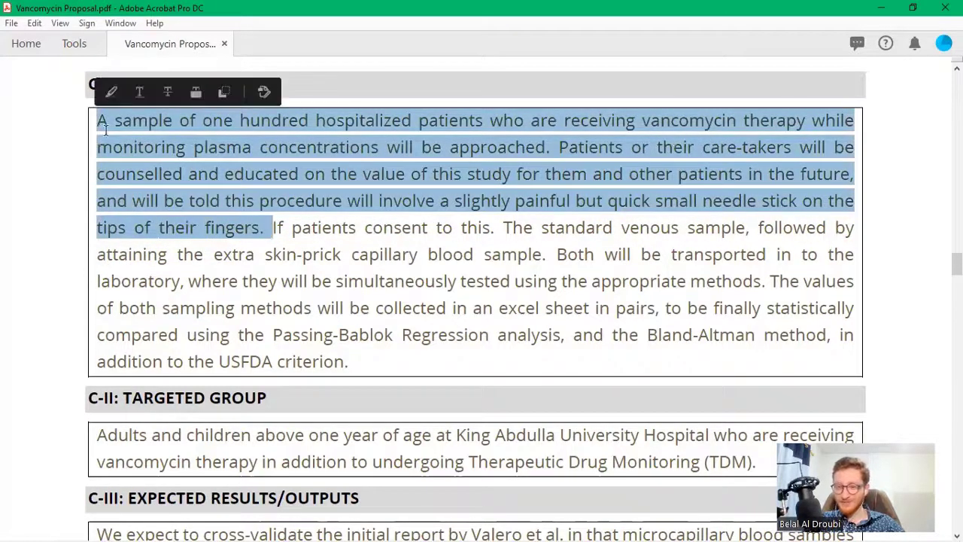
{"action": "left_click_drag", "start_coordinate": [265, 226], "coordinate": [103, 127]}
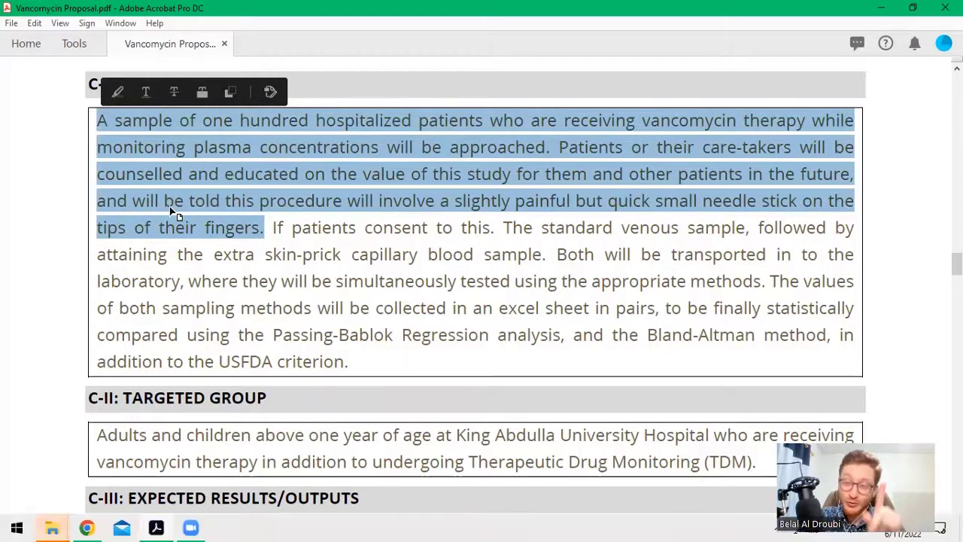
{"action": "left_click", "coordinate": [248, 281]}
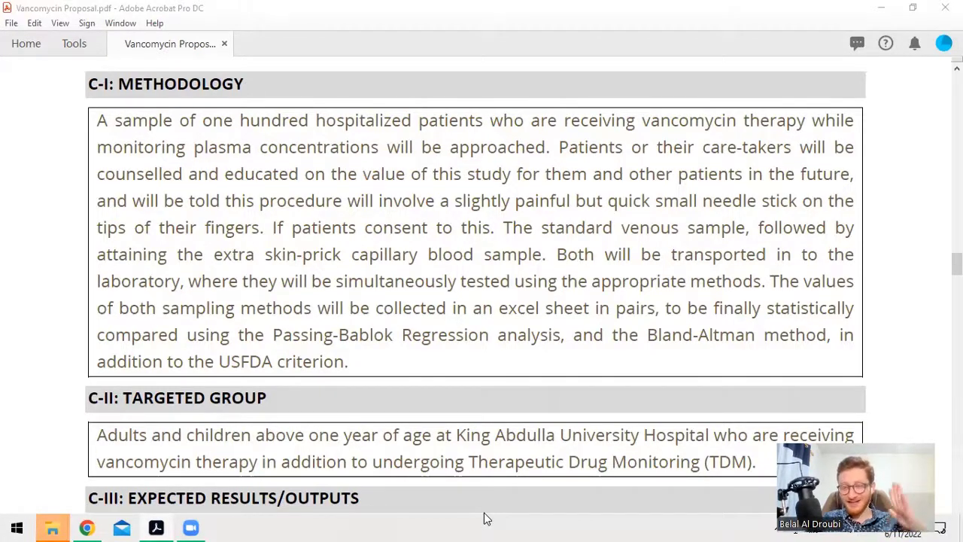
{"action": "mouse_move", "coordinate": [486, 518]}
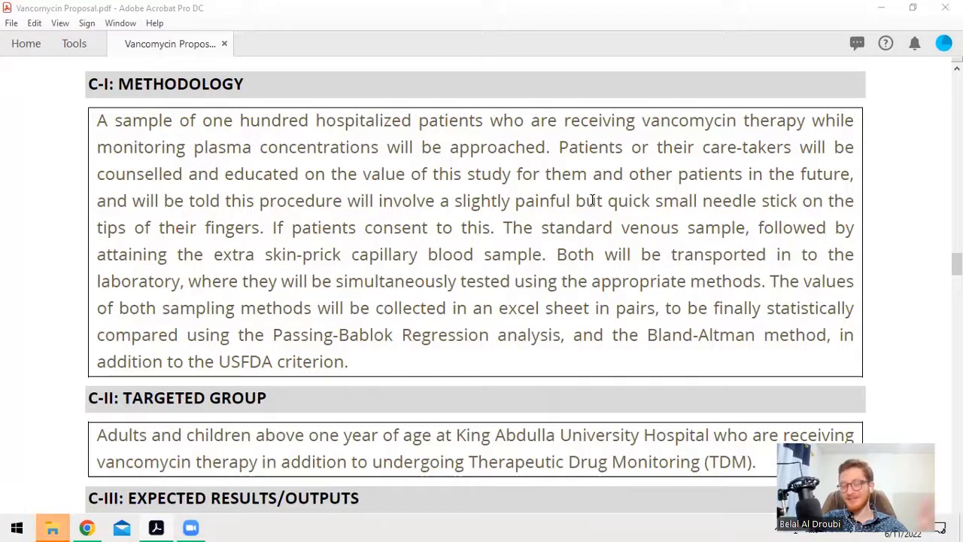
Examine the patient consent condition and the collection of the standard venous sample followed by the extra skin-prick capillary sample
{"action": "left_click_drag", "start_coordinate": [496, 229], "coordinate": [533, 229]}
{"action": "left_click", "coordinate": [477, 228]}
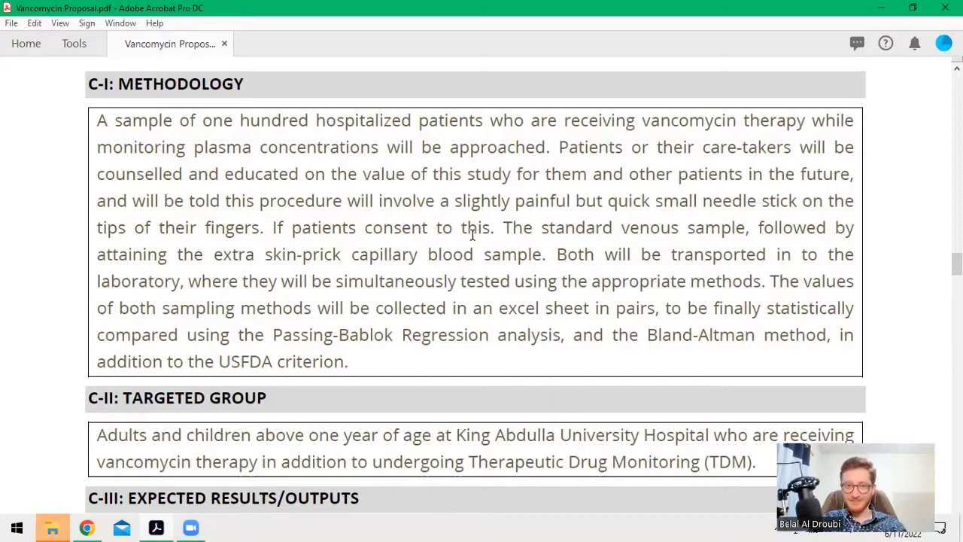
{"action": "left_click_drag", "start_coordinate": [273, 227], "coordinate": [491, 228]}
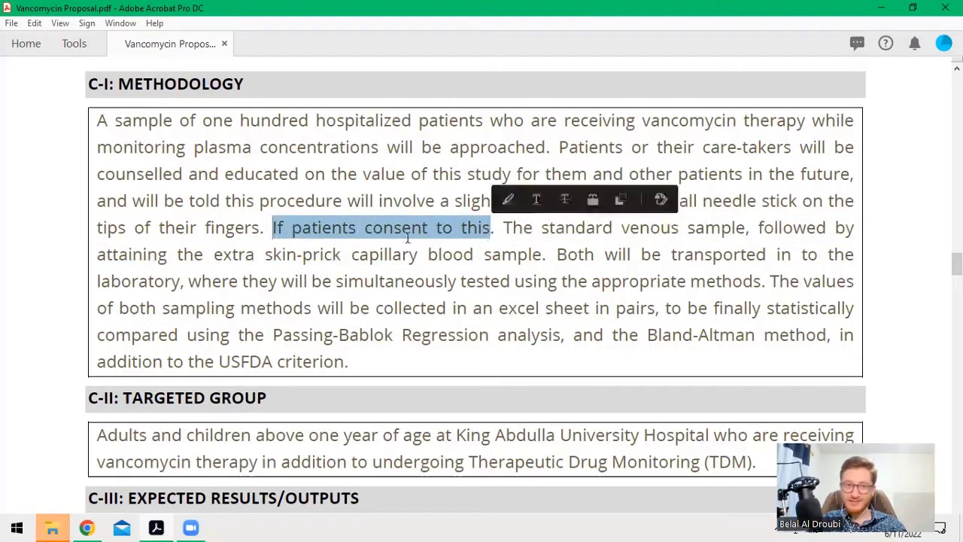
{"action": "left_click", "coordinate": [393, 228]}
{"action": "left_click_drag", "start_coordinate": [272, 229], "coordinate": [544, 234]}
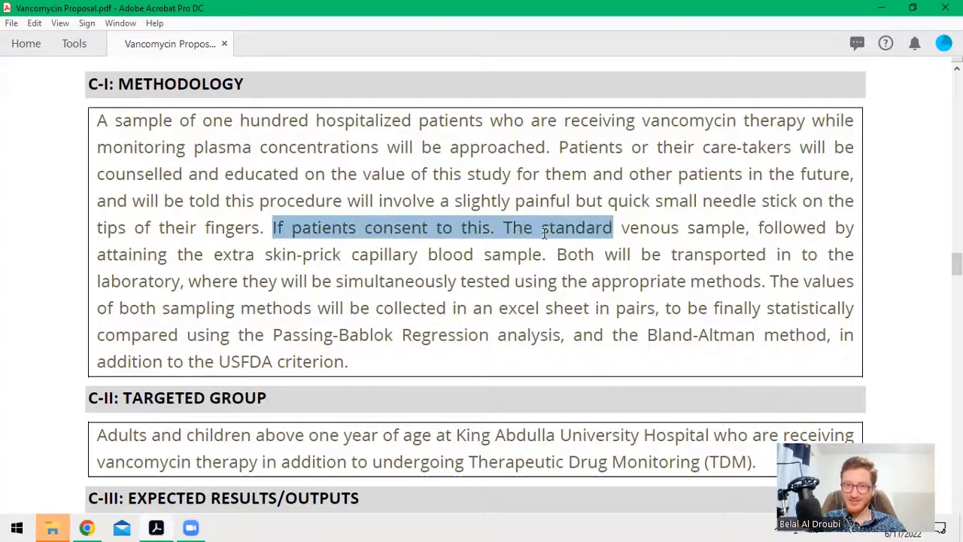
{"action": "left_click_drag", "start_coordinate": [602, 229], "coordinate": [546, 262]}
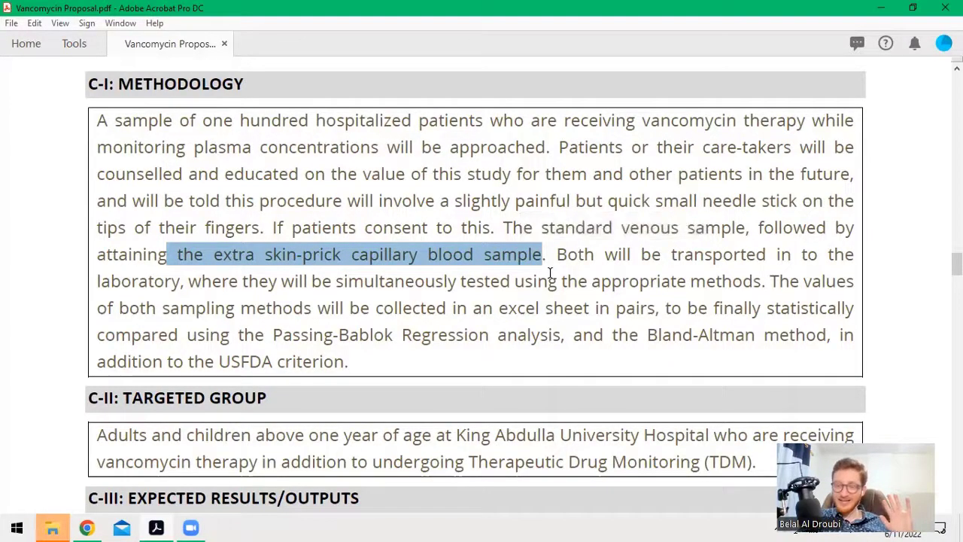
Read the Methodology sentences on transporting both samples to the laboratory, testing them simultaneously, and the values of both sampling methods
{"action": "left_click", "coordinate": [556, 255]}
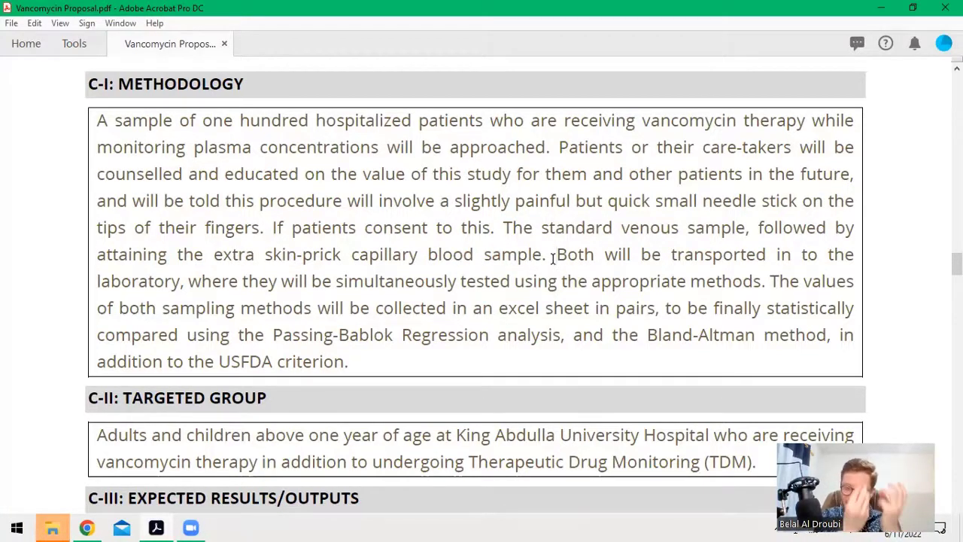
{"action": "left_click_drag", "start_coordinate": [555, 256], "coordinate": [313, 308]}
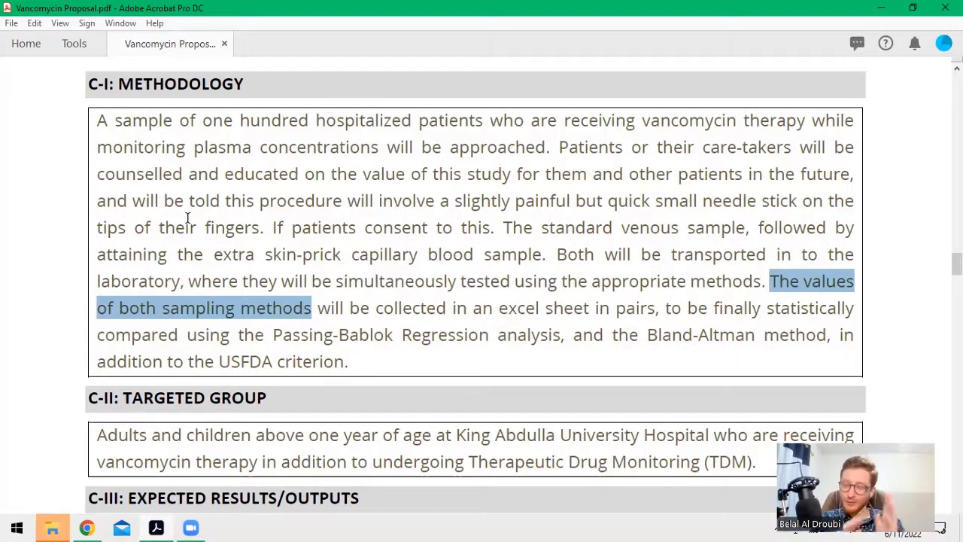
Open the Data workbook in Excel from the Article folder of the 3-Vancomycin research project
{"action": "key", "text": "alt+Tab"}
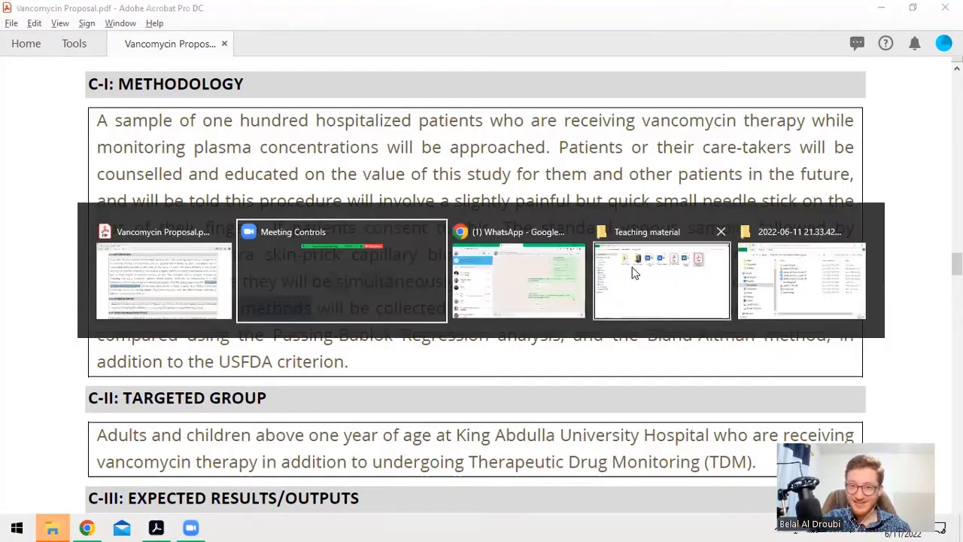
{"action": "left_click", "coordinate": [662, 244]}
{"action": "key", "text": "alt+Tab"}
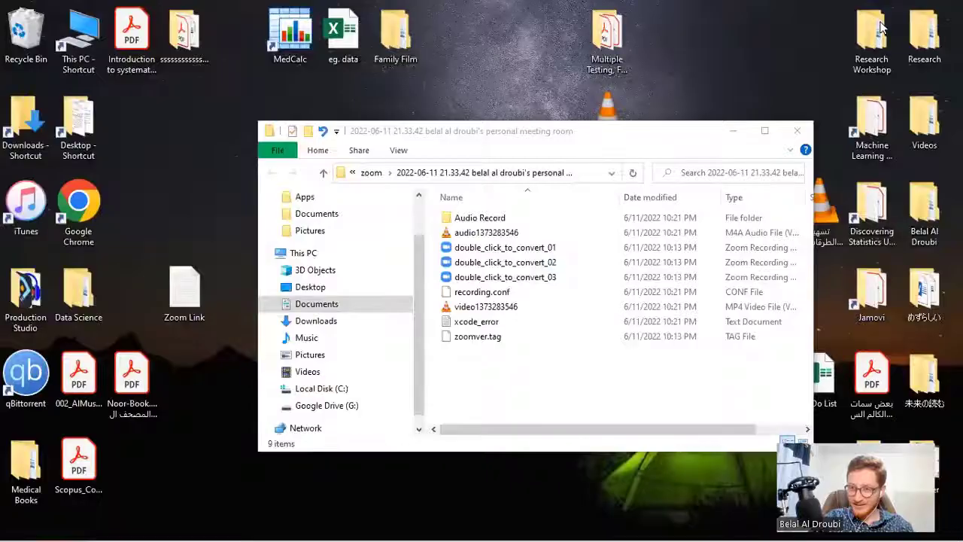
{"action": "double_click", "coordinate": [909, 58]}
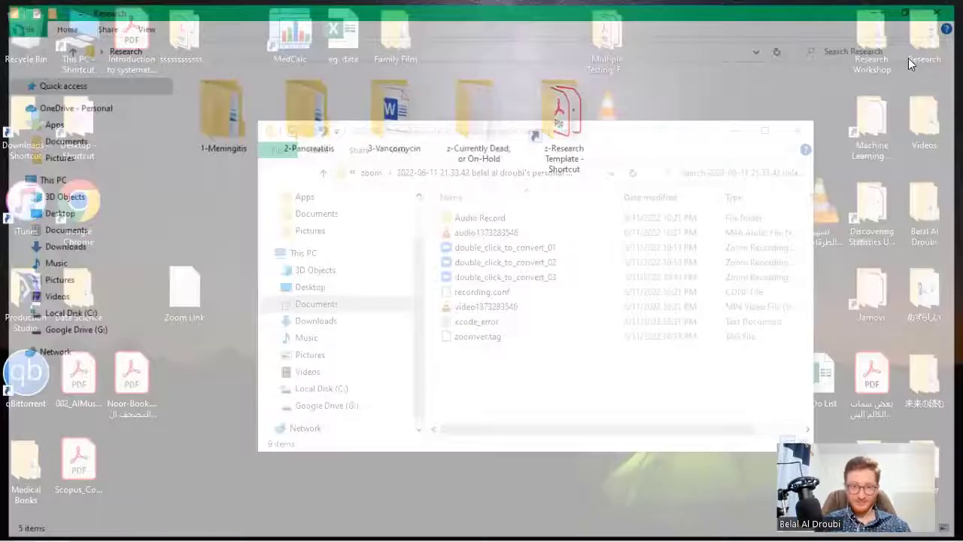
{"action": "key", "text": "Return"}
{"action": "key", "text": "Down"}
{"action": "key", "text": "Up"}
{"action": "key", "text": "Return"}
{"action": "key", "text": "Down"}
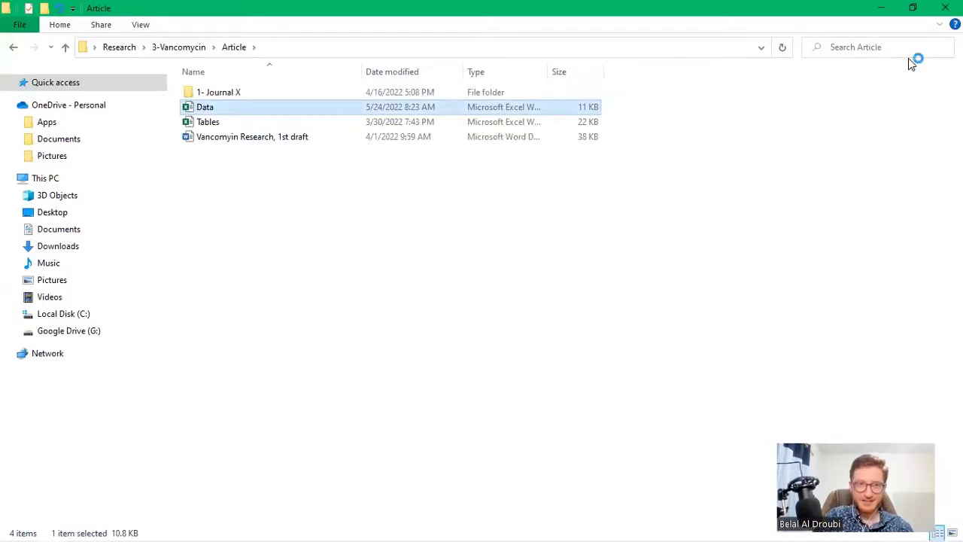
{"action": "key", "text": "Return"}
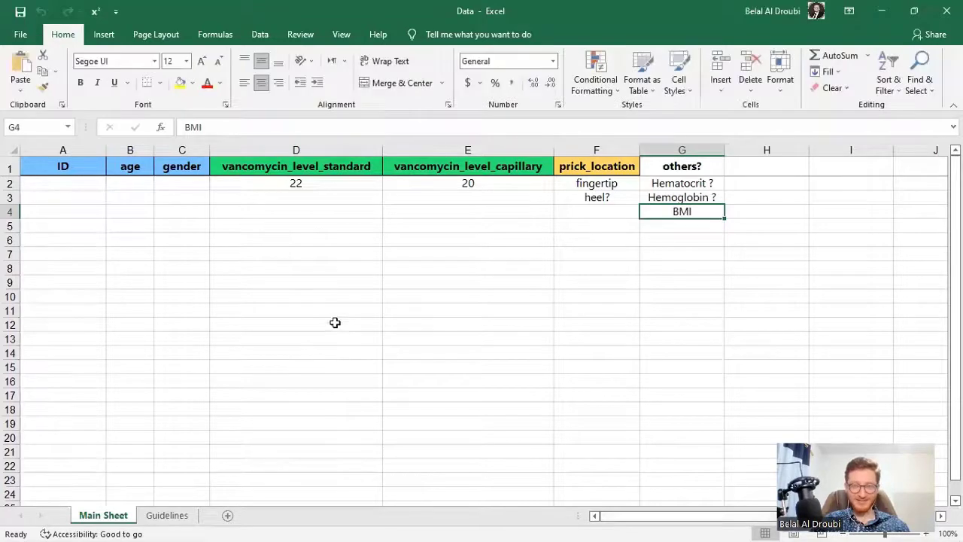
Examine the ID, age and gender columns of the main data collection sheet at a larger zoom
{"action": "left_click", "coordinate": [314, 295]}
{"action": "scroll", "coordinate": [280, 237], "scroll_direction": "up", "scroll_amount": 1}
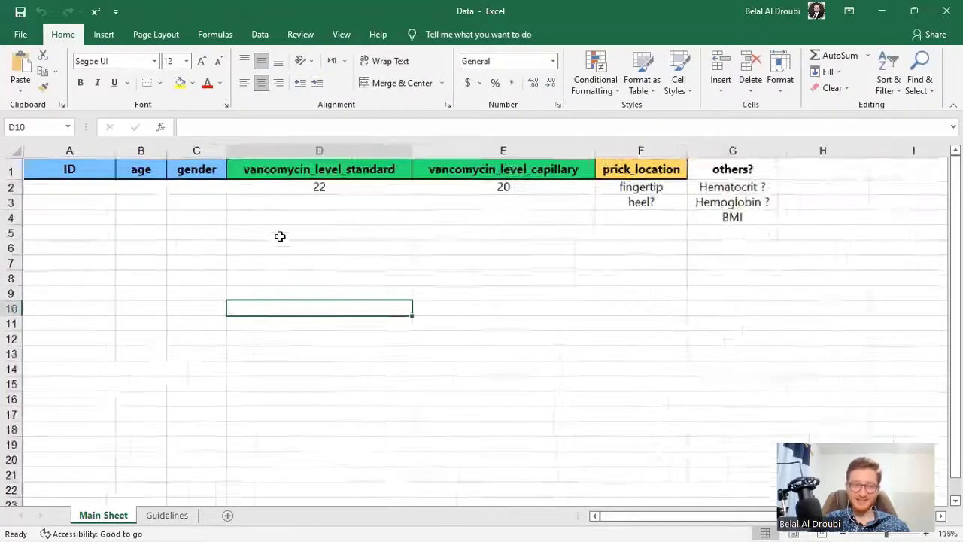
{"action": "scroll", "coordinate": [280, 236], "scroll_direction": "up", "scroll_amount": 1}
{"action": "left_click", "coordinate": [108, 200]}
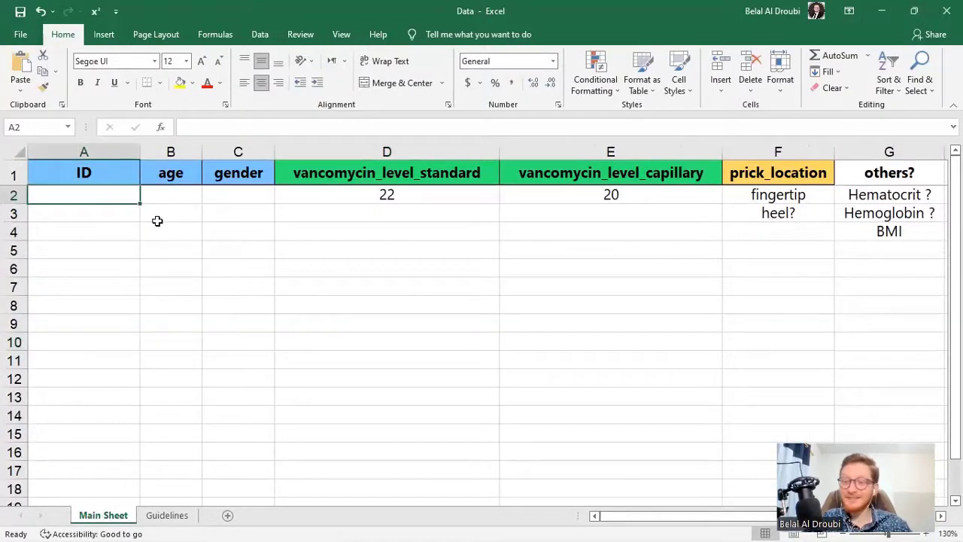
{"action": "scroll", "coordinate": [159, 208], "scroll_direction": "up", "scroll_amount": 1}
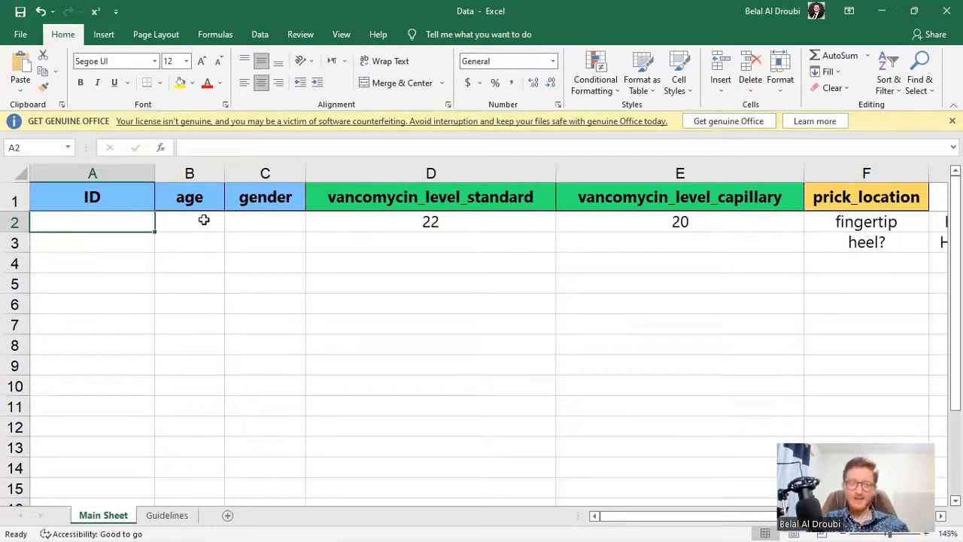
{"action": "left_click", "coordinate": [202, 220]}
{"action": "left_click", "coordinate": [265, 226]}
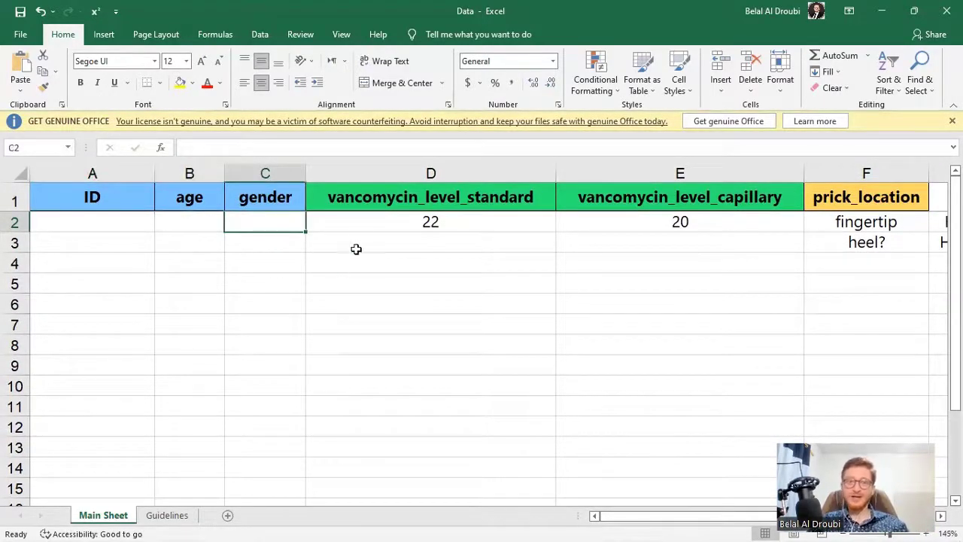
Examine the vancomycin_level_standard column, including its example value and the naming of its header
{"action": "left_click", "coordinate": [379, 225]}
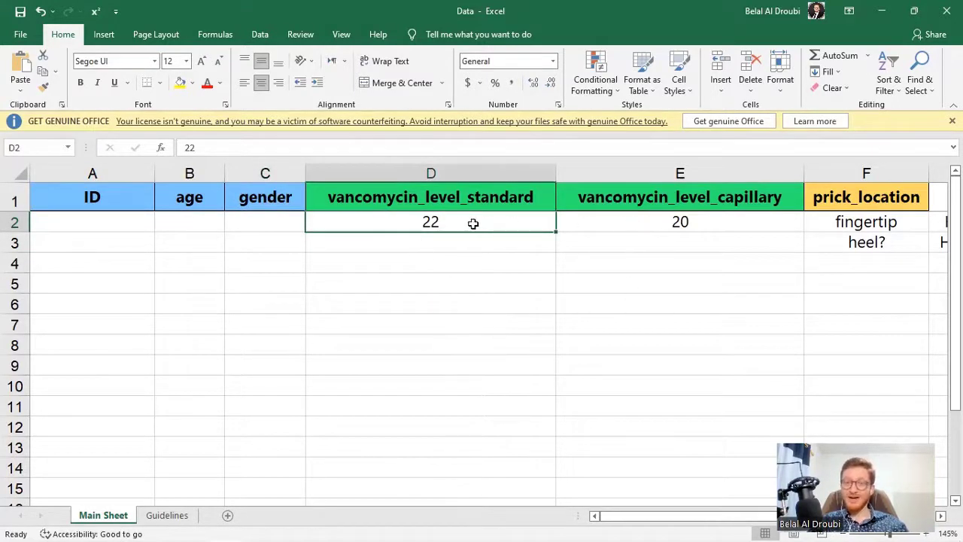
{"action": "left_click", "coordinate": [454, 207]}
{"action": "double_click", "coordinate": [543, 196]}
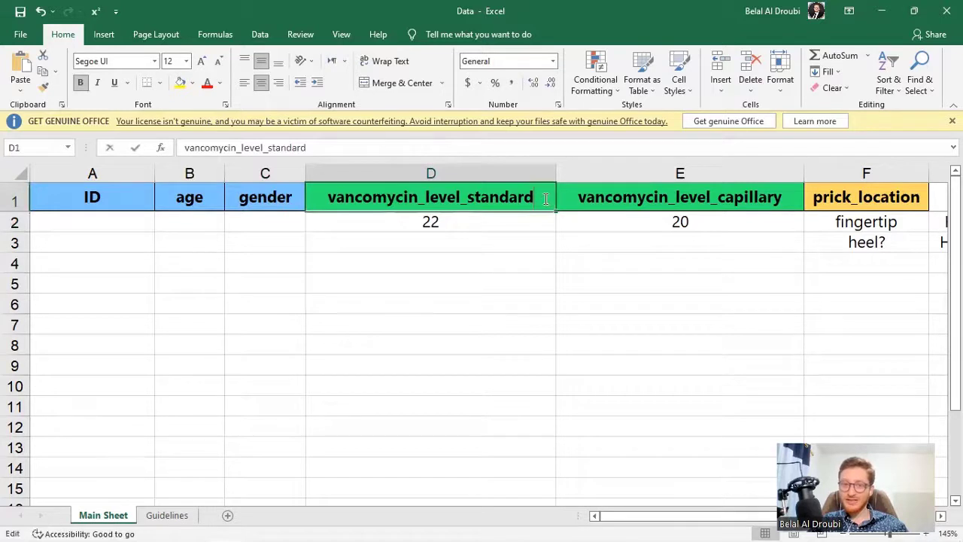
{"action": "left_click_drag", "start_coordinate": [543, 196], "coordinate": [426, 199]}
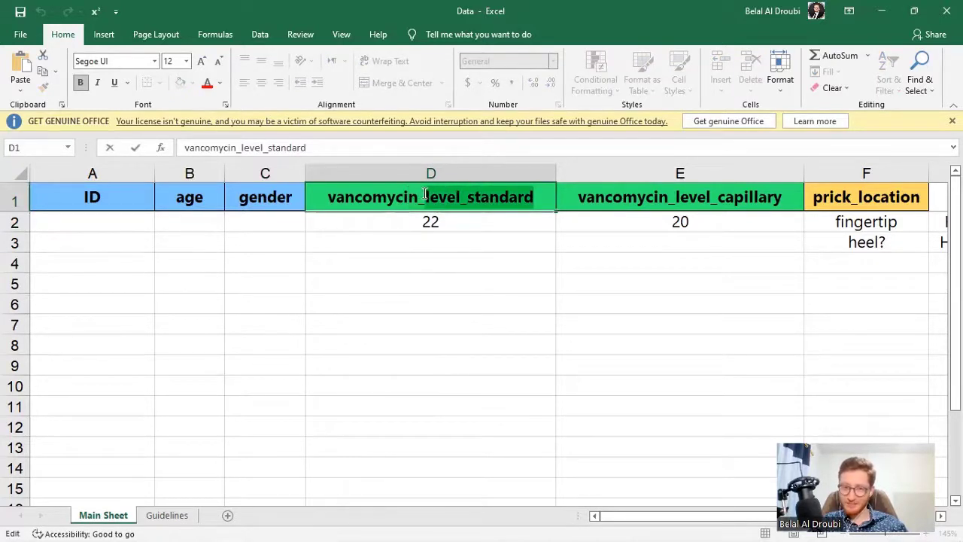
{"action": "left_click", "coordinate": [418, 271]}
Examine the vancomycin_level_capillary column, including the capillary part of its header and its example value
{"action": "left_click", "coordinate": [666, 220]}
{"action": "left_click", "coordinate": [730, 192]}
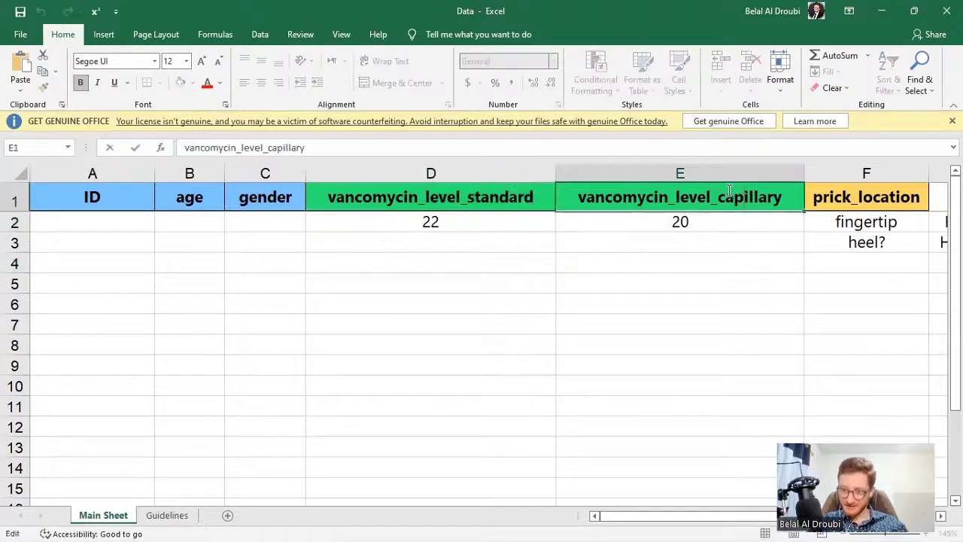
{"action": "double_click", "coordinate": [730, 192]}
{"action": "left_click_drag", "start_coordinate": [719, 197], "coordinate": [792, 199]}
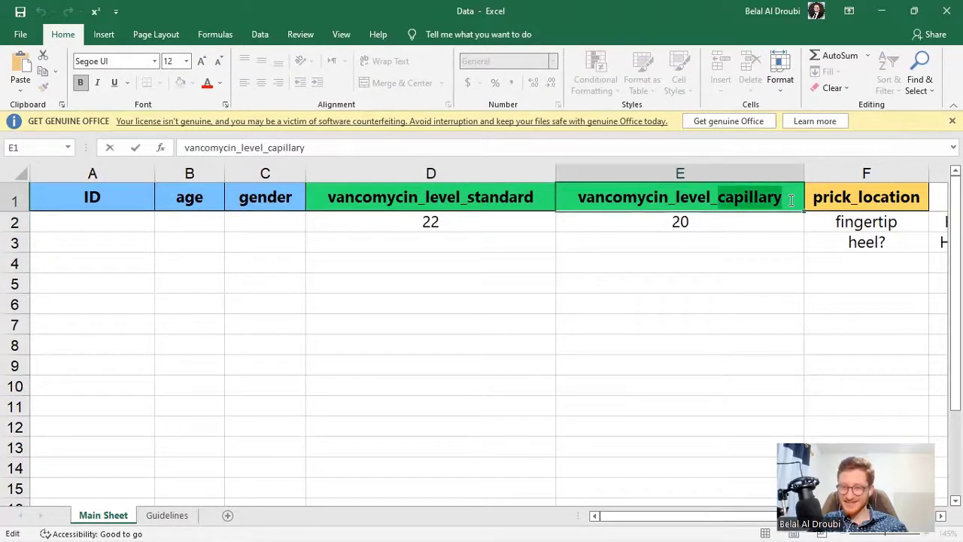
{"action": "left_click", "coordinate": [736, 241]}
{"action": "left_click", "coordinate": [710, 219]}
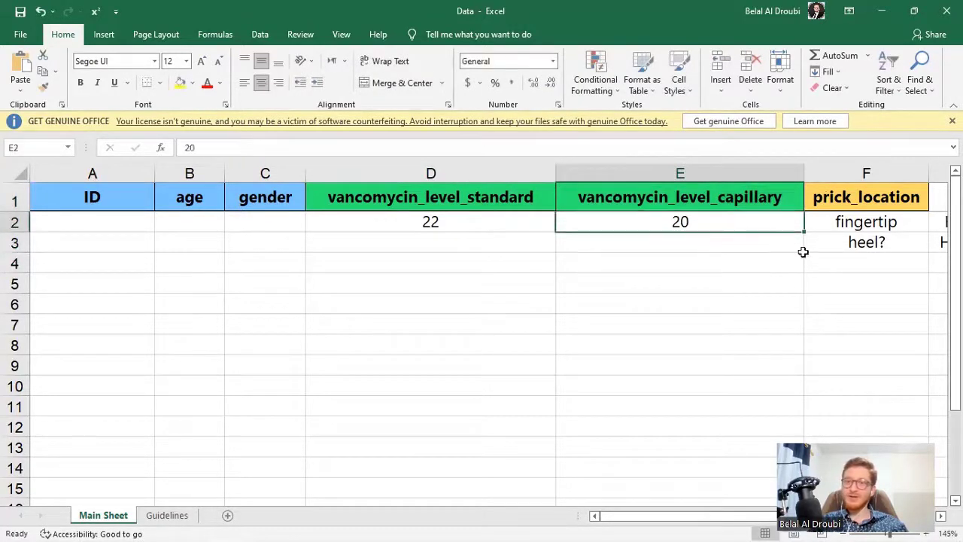
Examine the fingertip and heel example entries in the prick_location column
{"action": "left_click", "coordinate": [842, 224]}
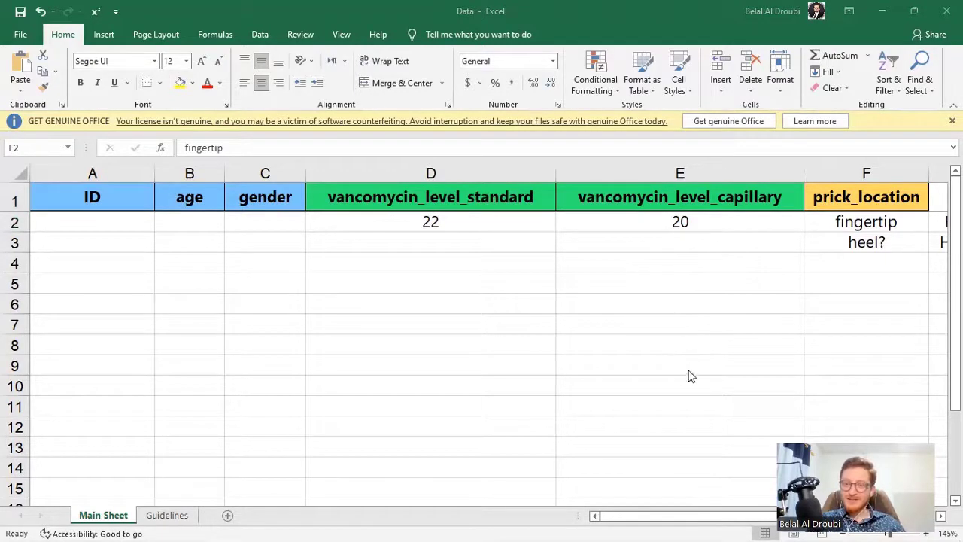
{"action": "left_click", "coordinate": [851, 248]}
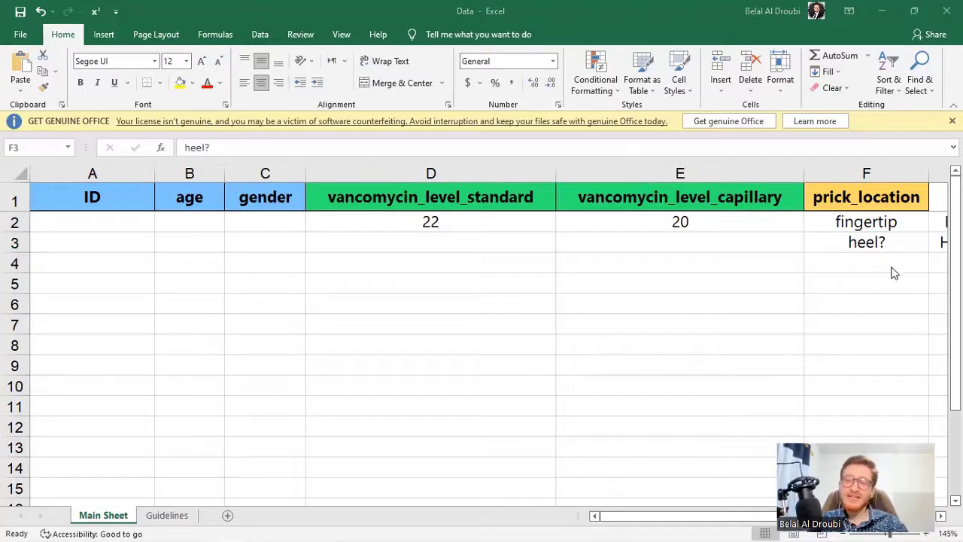
{"action": "left_click", "coordinate": [875, 223]}
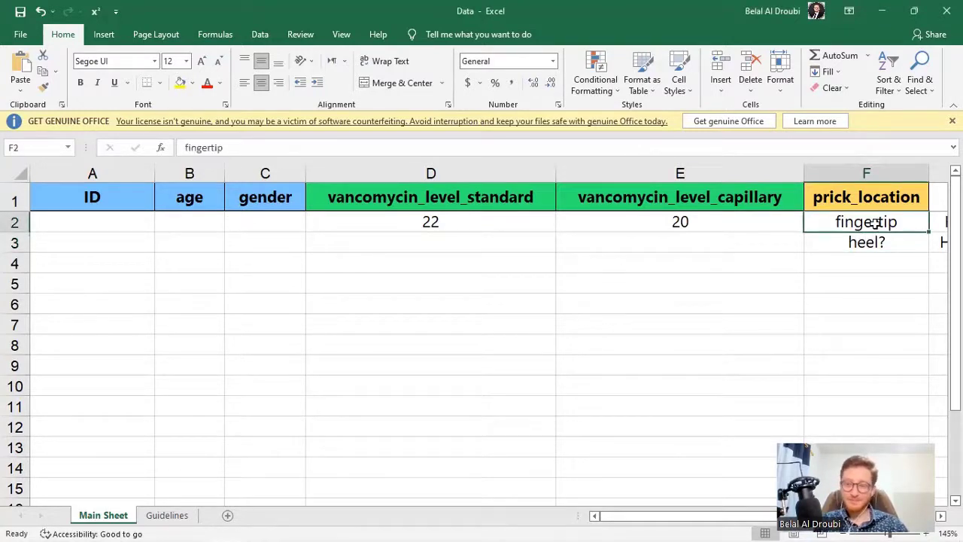
{"action": "scroll", "coordinate": [875, 223], "scroll_direction": "right", "scroll_amount": 1}
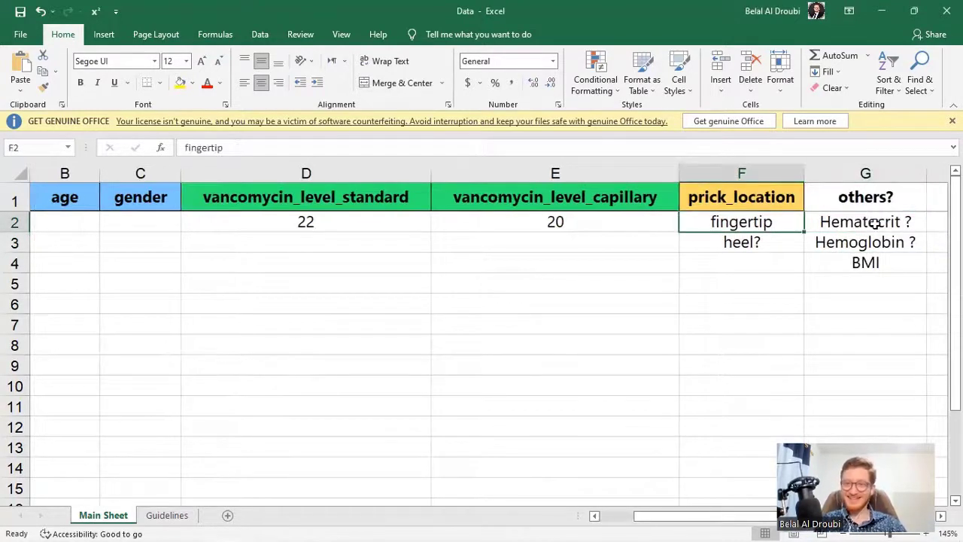
{"action": "key", "text": "Down"}
{"action": "key", "text": "Up"}
{"action": "key", "text": "Down"}
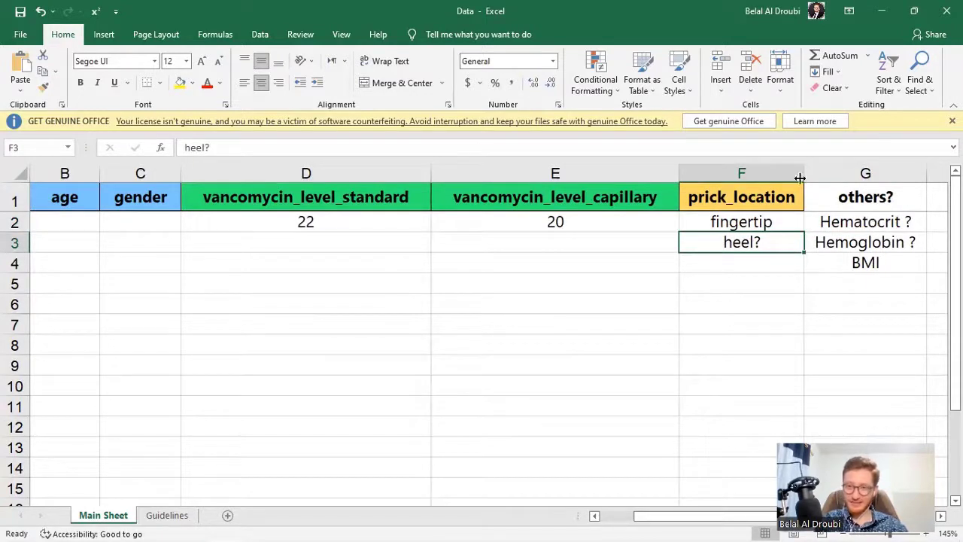
Remove the question mark from the second prick_location entry so that it reads heel
{"action": "double_click", "coordinate": [785, 239]}
{"action": "key", "text": "BackSpace"}
{"action": "key", "text": "Return"}
{"action": "key", "text": "Up"}
{"action": "key", "text": "Left"}
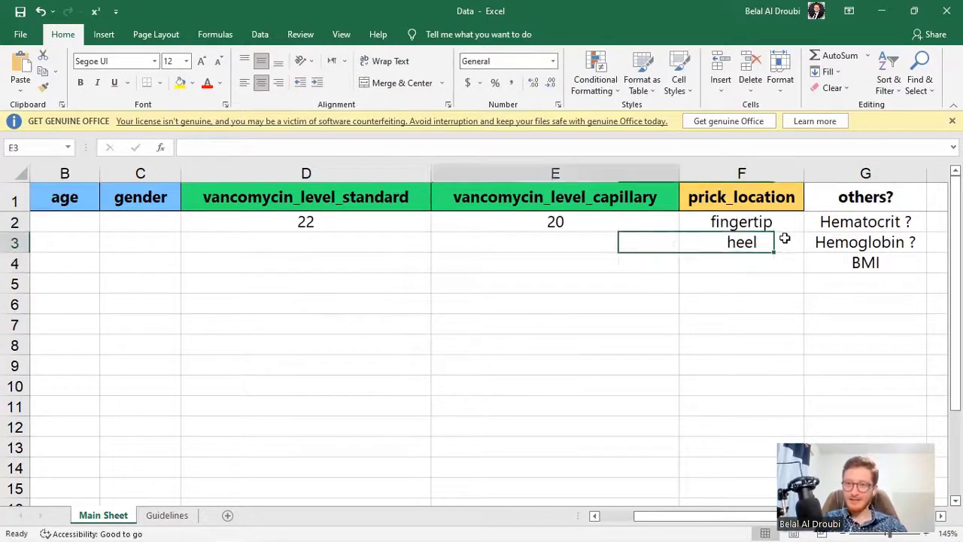
Return to the first data row and review its ID, age and gender fields
{"action": "key", "text": "Left"}
{"action": "key", "text": "Left"}
{"action": "key", "text": "Left"}
{"action": "key", "text": "Left"}
{"action": "key", "text": "Up"}
{"action": "key", "text": "Right"}
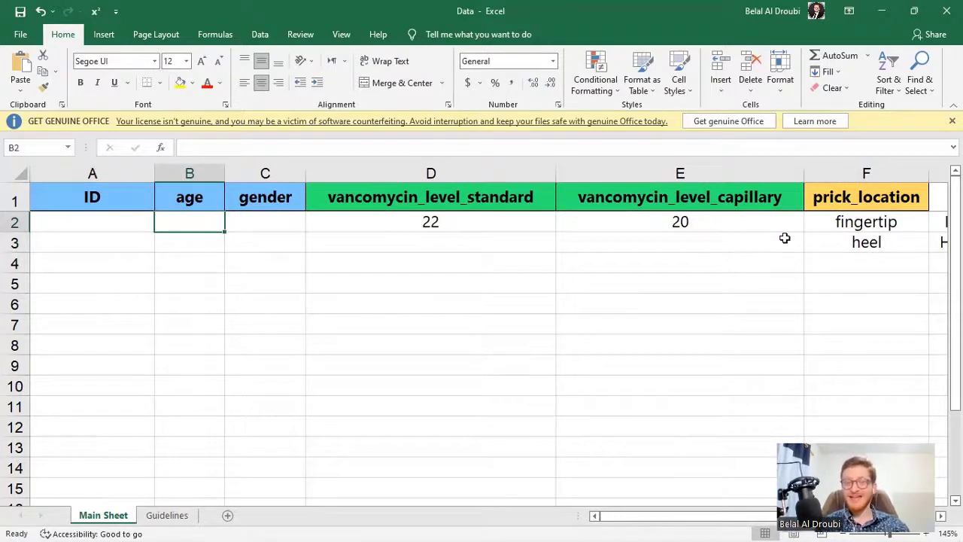
{"action": "key", "text": "Right"}
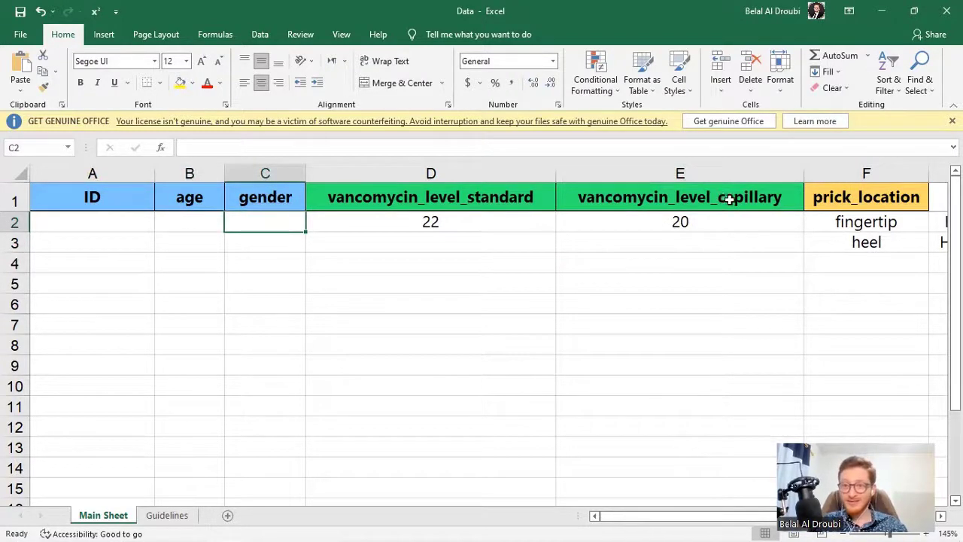
Review the vancomycin_level_capillary column in relation to the gender and age fields of the first records
{"action": "left_click", "coordinate": [727, 198]}
{"action": "left_click_drag", "start_coordinate": [734, 219], "coordinate": [630, 233]}
{"action": "left_click", "coordinate": [269, 236]}
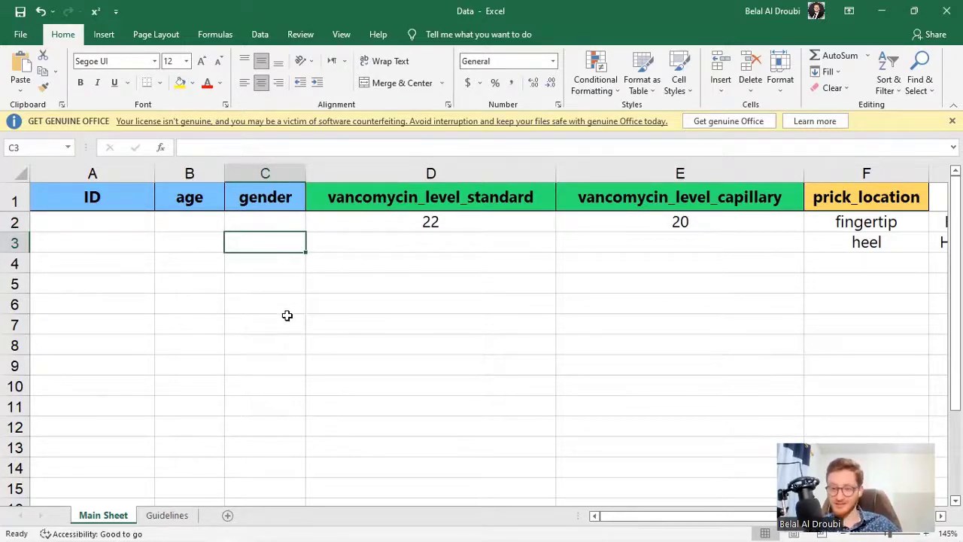
{"action": "left_click", "coordinate": [260, 225]}
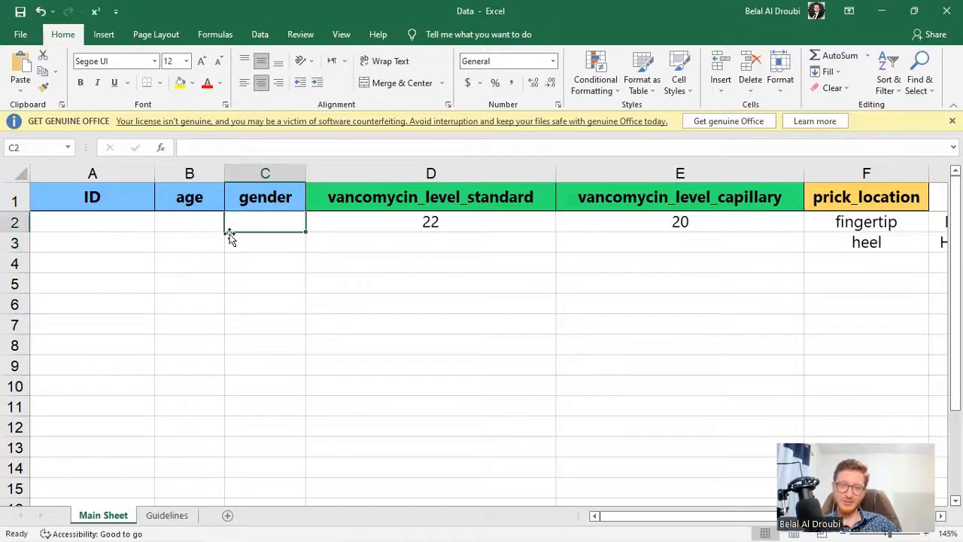
{"action": "key", "text": "Left"}
{"action": "key", "text": "Right"}
{"action": "key", "text": "Left"}
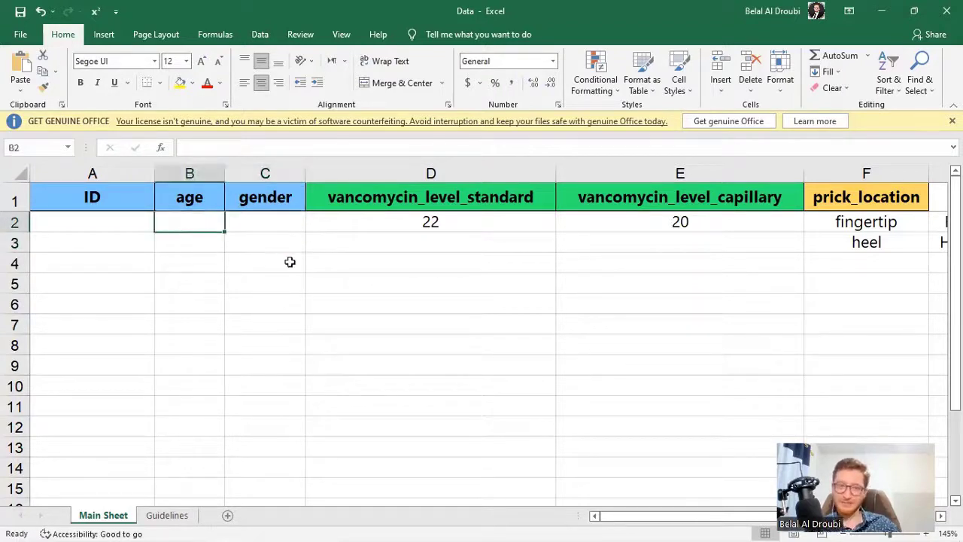
Examine the suggested extra variables Hematocrit, Hemoglobin and BMI in the others? column, and review the sheet's overall row layout
{"action": "scroll", "coordinate": [602, 268], "scroll_direction": "right", "scroll_amount": 2}
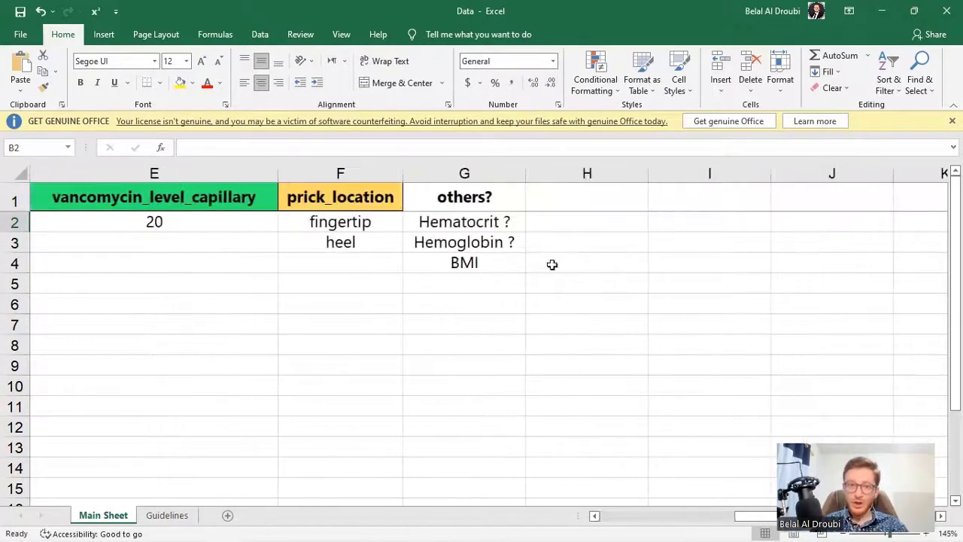
{"action": "left_click", "coordinate": [471, 204]}
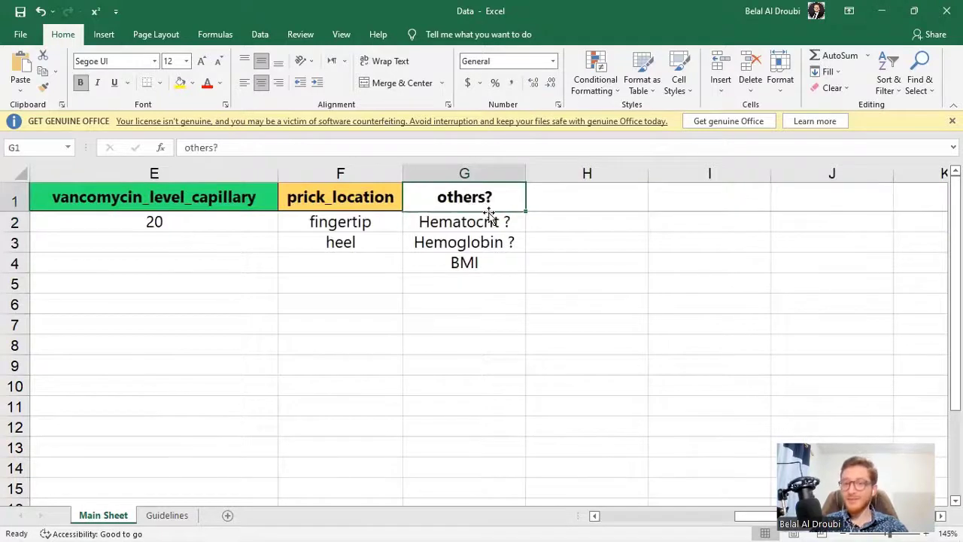
{"action": "left_click", "coordinate": [488, 220]}
{"action": "left_click", "coordinate": [490, 241]}
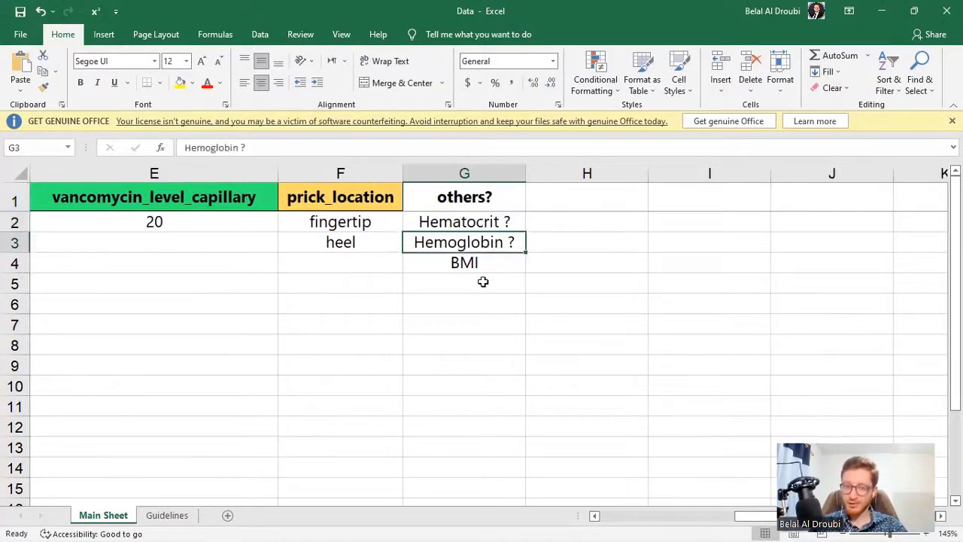
{"action": "left_click", "coordinate": [481, 271]}
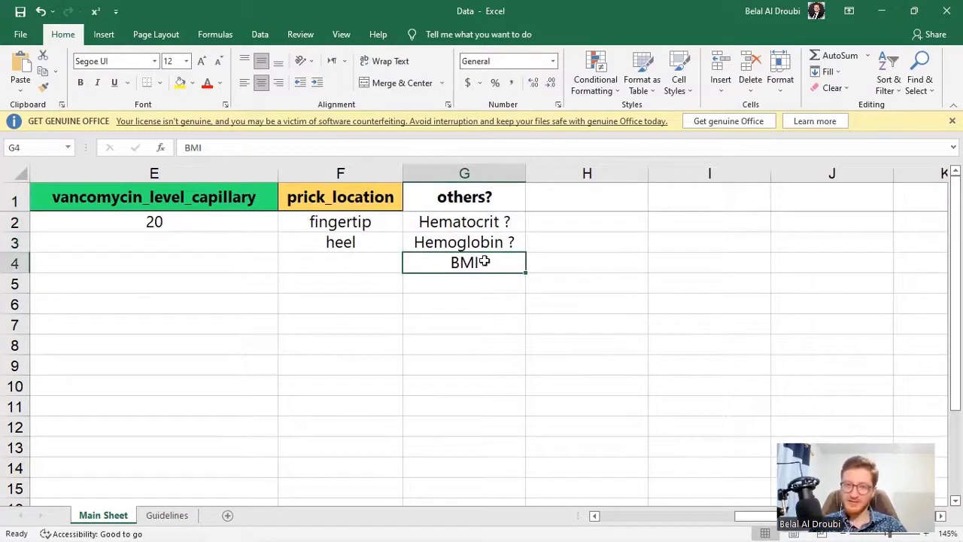
{"action": "left_click_drag", "start_coordinate": [492, 228], "coordinate": [10, 312]}
{"action": "left_click", "coordinate": [491, 264]}
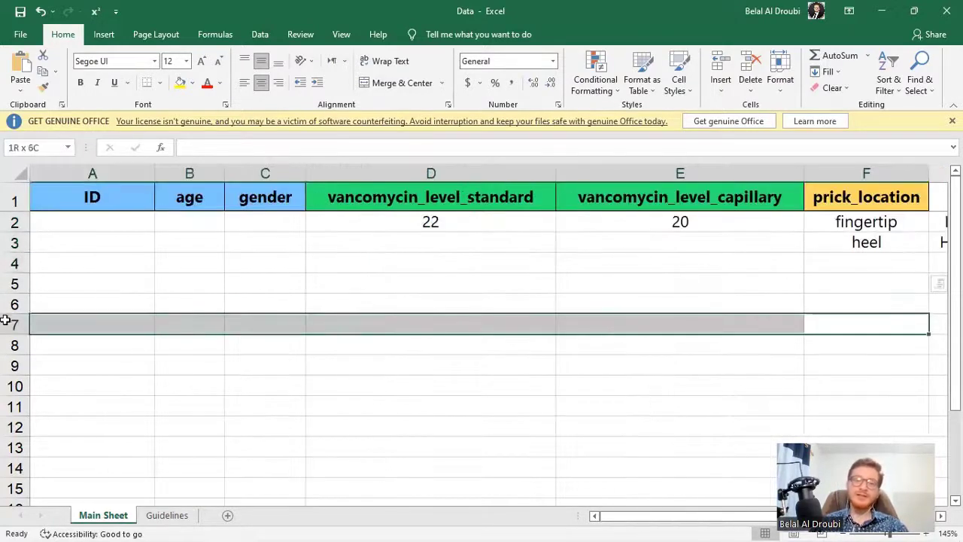
{"action": "left_click", "coordinate": [247, 301]}
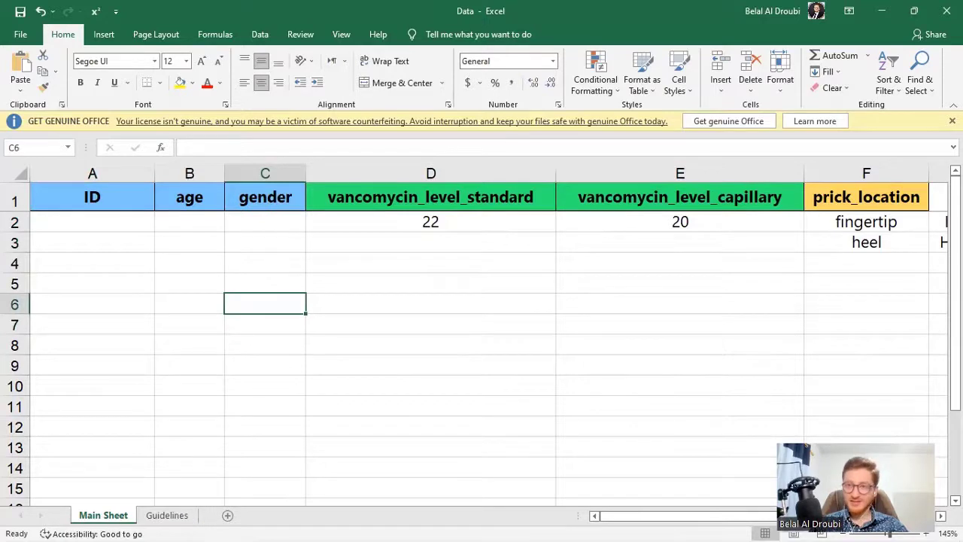
Close the Data workbook without saving its changes
{"action": "left_click", "coordinate": [947, 10]}
{"action": "key", "text": "alt+Tab"}
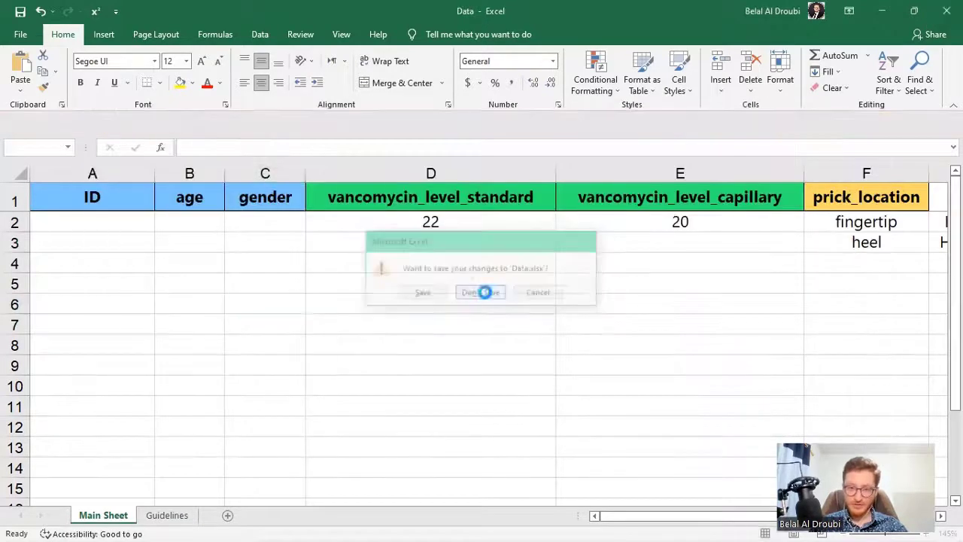
Discard the pending Data.xlsx changes and switch back to the C-I Methodology section of the Vancomycin Proposal PDF in Acrobat
{"action": "left_click", "coordinate": [483, 292]}
{"action": "key", "text": "alt+Tab"}
{"action": "left_click", "coordinate": [608, 314]}
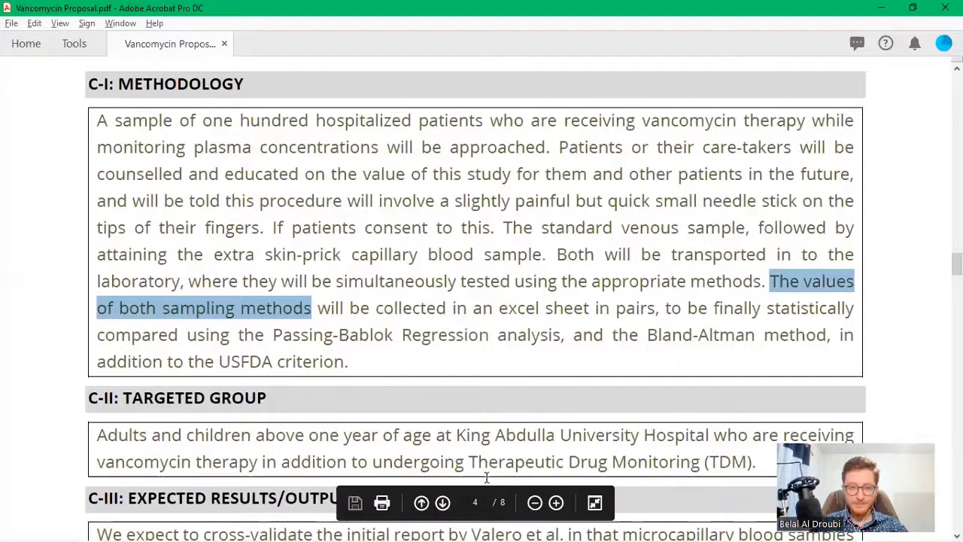
{"action": "left_click", "coordinate": [264, 361]}
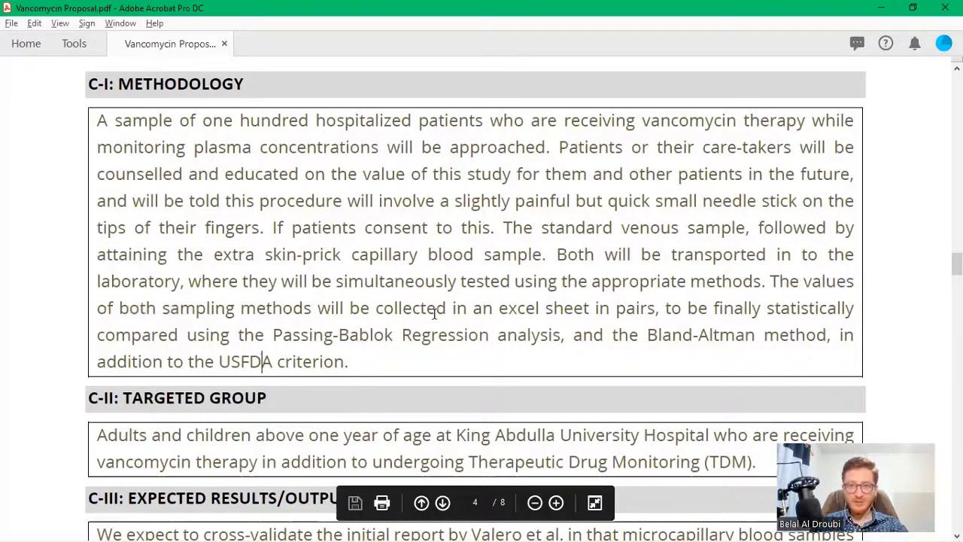
Examine the Methodology sentence on collecting the paired sample values and comparing them statistically
{"action": "left_click_drag", "start_coordinate": [376, 308], "coordinate": [354, 361]}
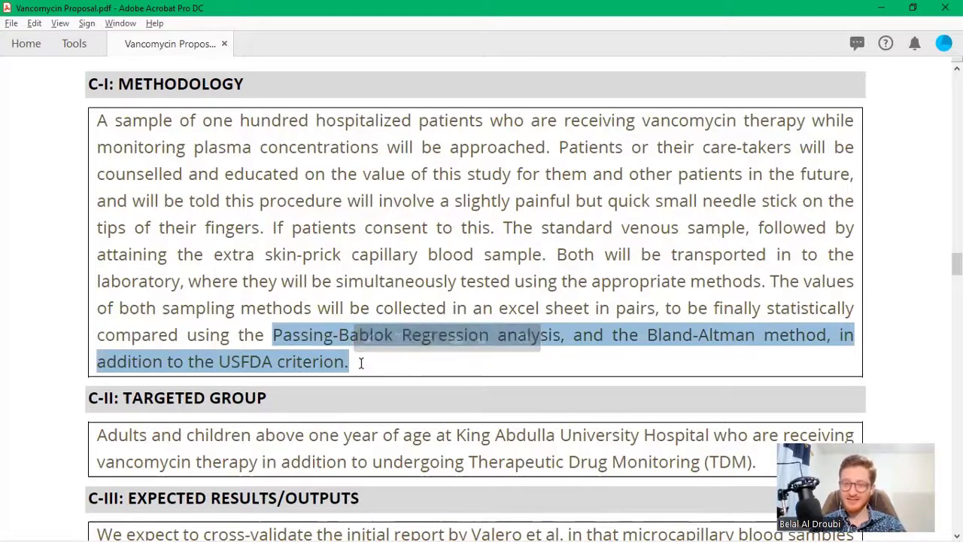
{"action": "left_click", "coordinate": [399, 368]}
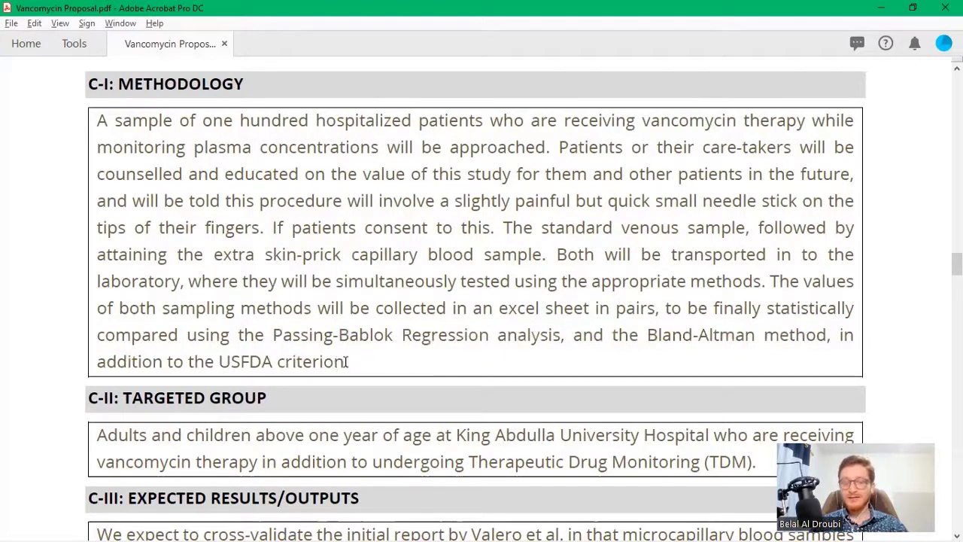
{"action": "left_click_drag", "start_coordinate": [274, 336], "coordinate": [234, 338]}
{"action": "left_click", "coordinate": [353, 362]}
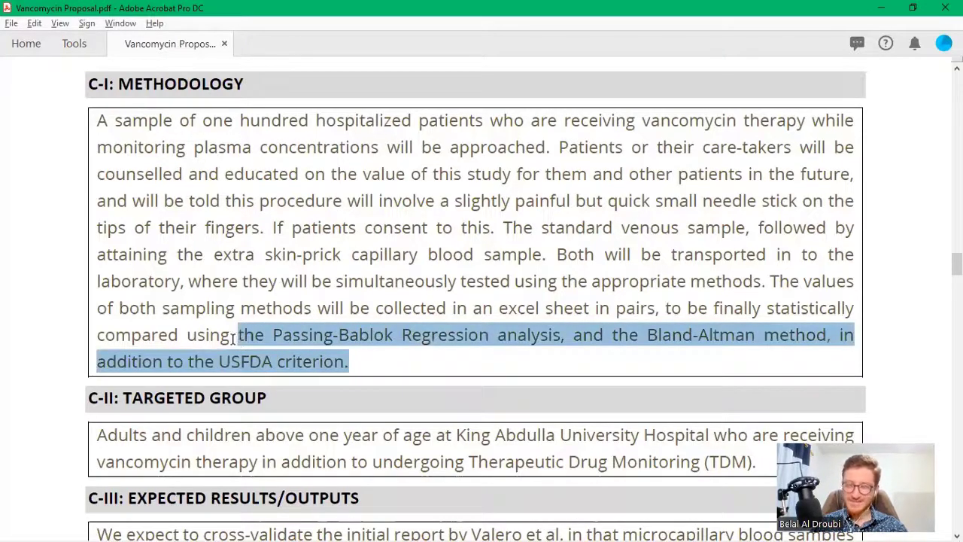
{"action": "left_click", "coordinate": [231, 337]}
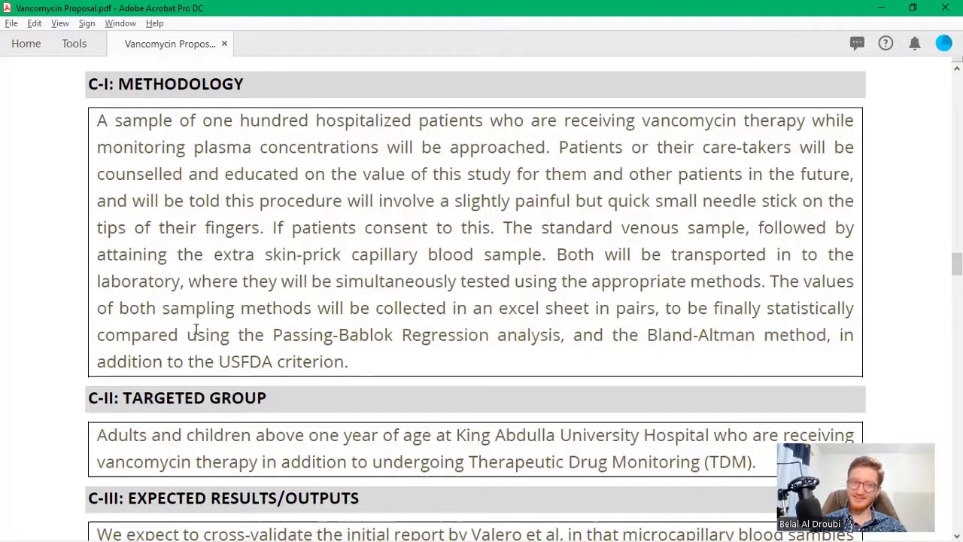
{"action": "left_click_drag", "start_coordinate": [188, 337], "coordinate": [357, 367]}
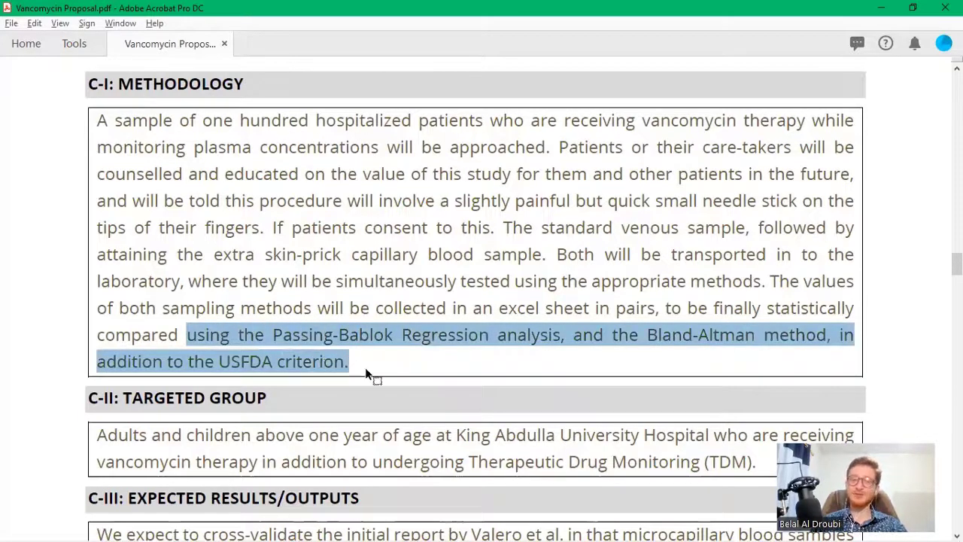
{"action": "left_click", "coordinate": [365, 367]}
{"action": "left_click_drag", "start_coordinate": [213, 337], "coordinate": [358, 362]}
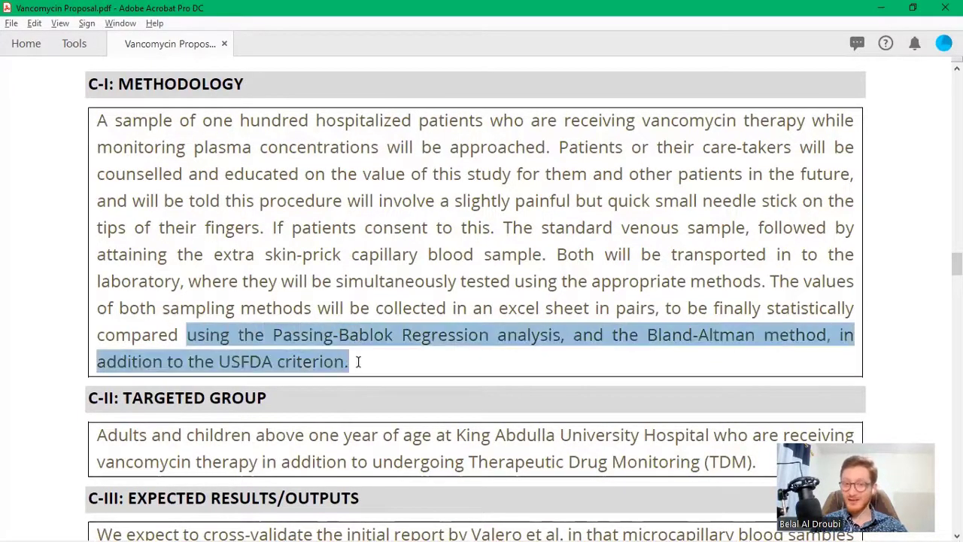
{"action": "left_click", "coordinate": [352, 366]}
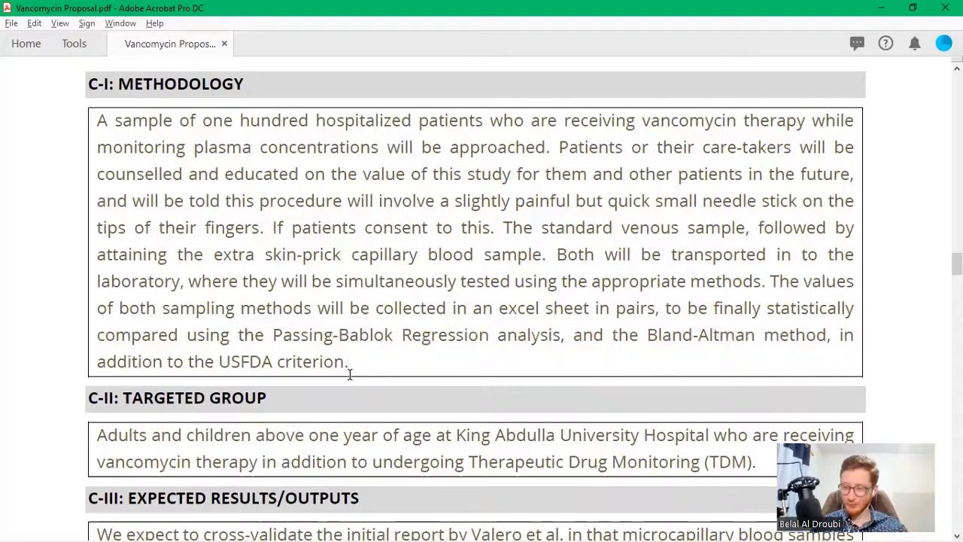
Examine the Passing-Bablok Regression analysis and the Bland-Altman method individually in the Methodology text
{"action": "scroll", "coordinate": [358, 376], "scroll_direction": "down", "scroll_amount": 1}
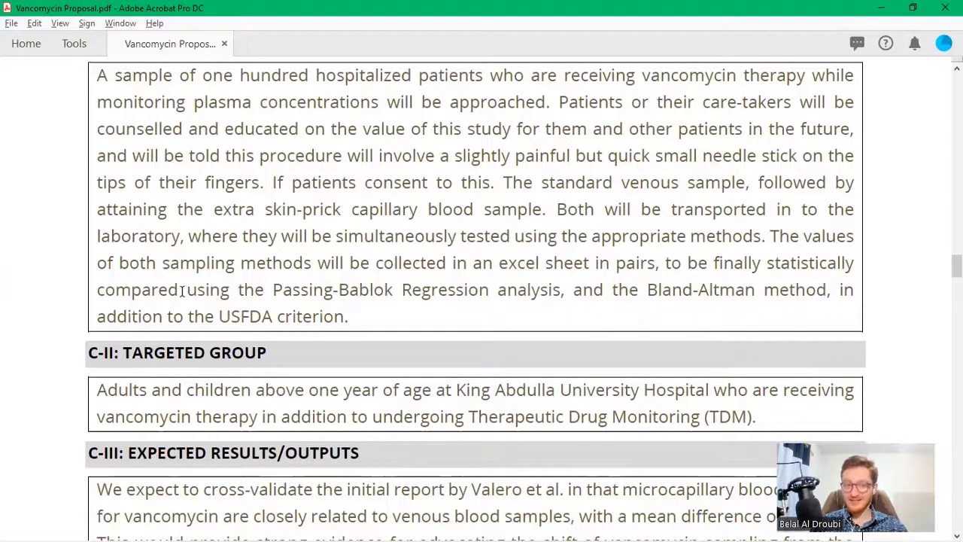
{"action": "left_click_drag", "start_coordinate": [272, 290], "coordinate": [530, 292]}
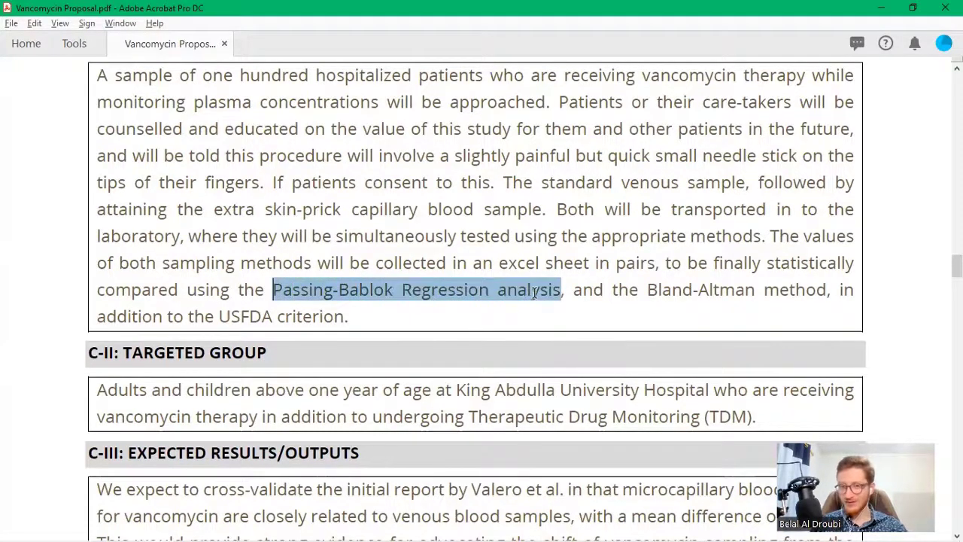
{"action": "left_click_drag", "start_coordinate": [649, 292], "coordinate": [846, 292]}
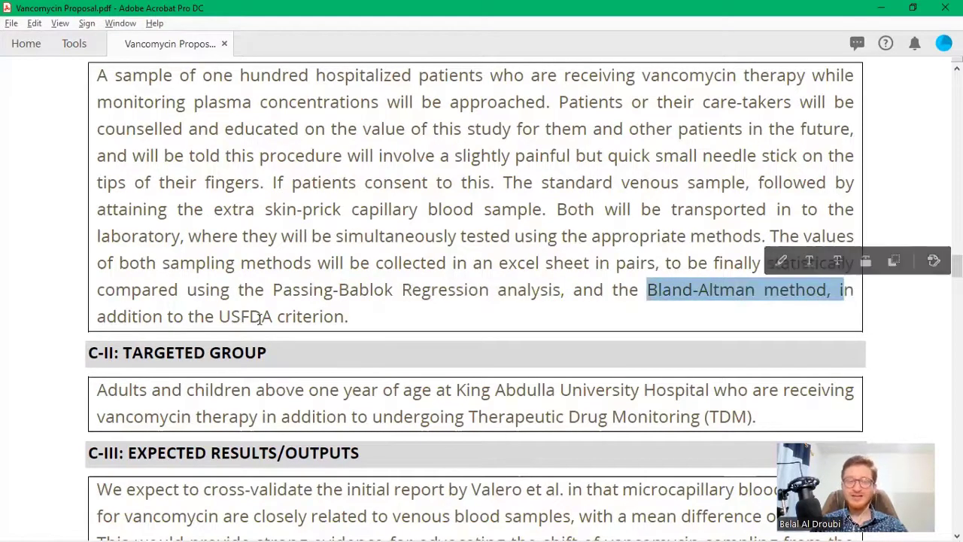
Try a yellow highlight on the text from "Passing-Bablok Regression analysis" through "USFDA criterion", and undo it
{"action": "left_click_drag", "start_coordinate": [219, 315], "coordinate": [272, 291]}
{"action": "left_click", "coordinate": [348, 317]}
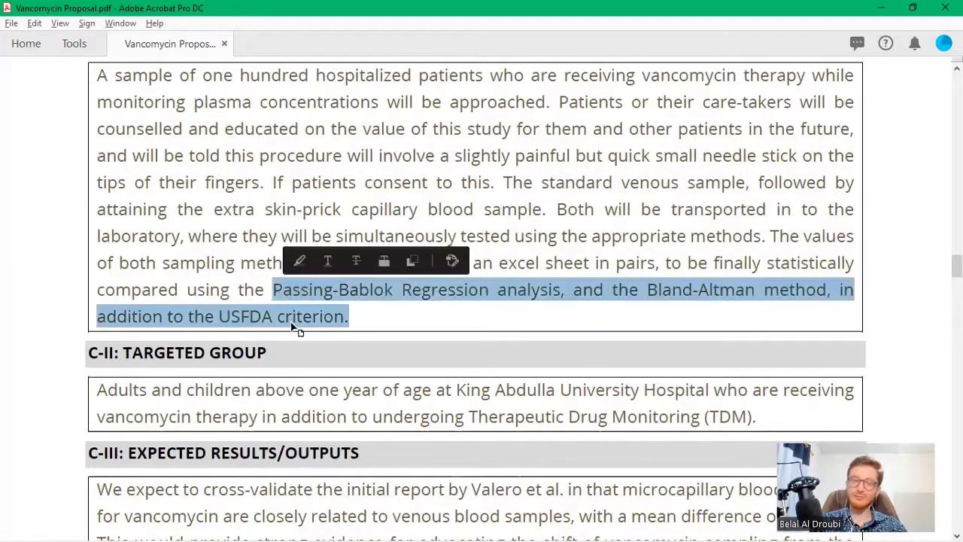
{"action": "left_click", "coordinate": [300, 263]}
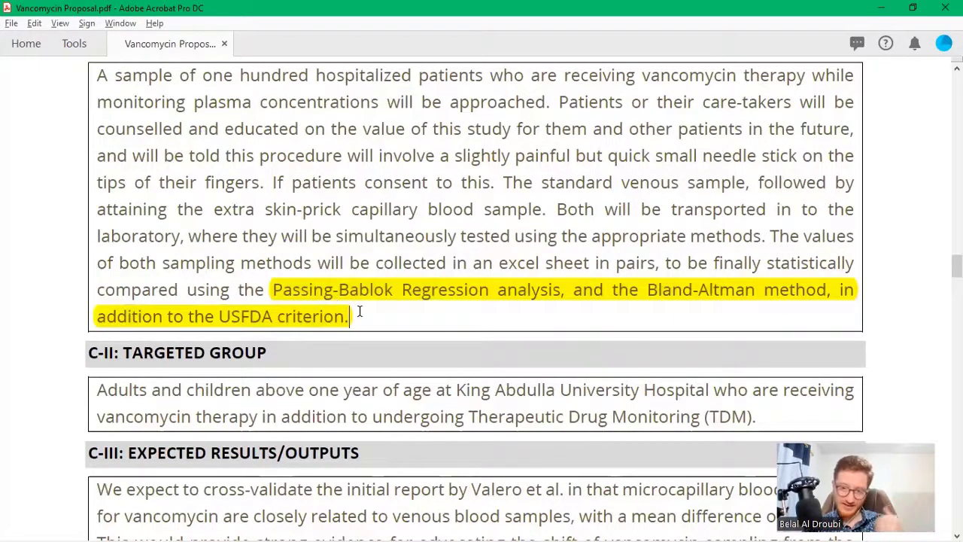
{"action": "key", "text": "ctrl+z"}
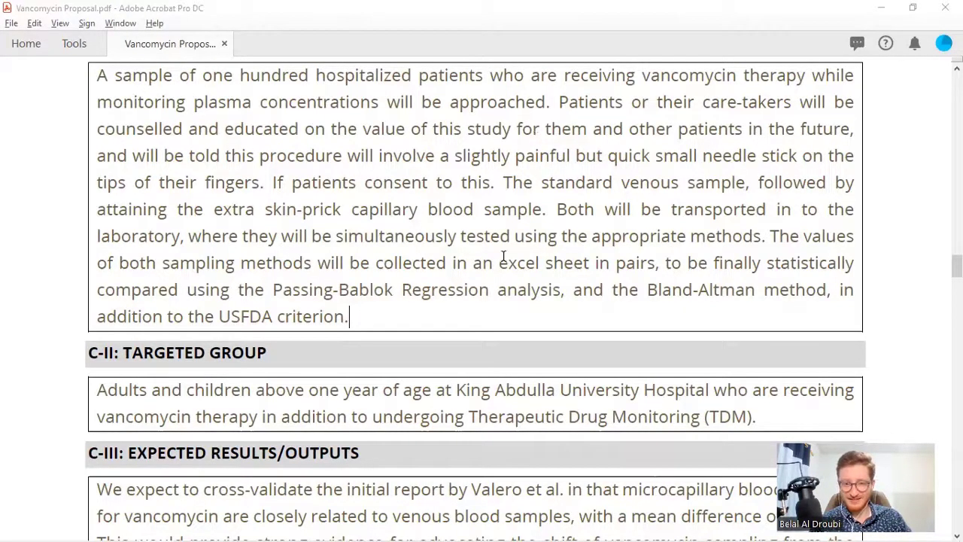
Reread the Methodology's closing passage on statistical comparison, up to the USFDA criterion
{"action": "left_click_drag", "start_coordinate": [237, 288], "coordinate": [349, 318]}
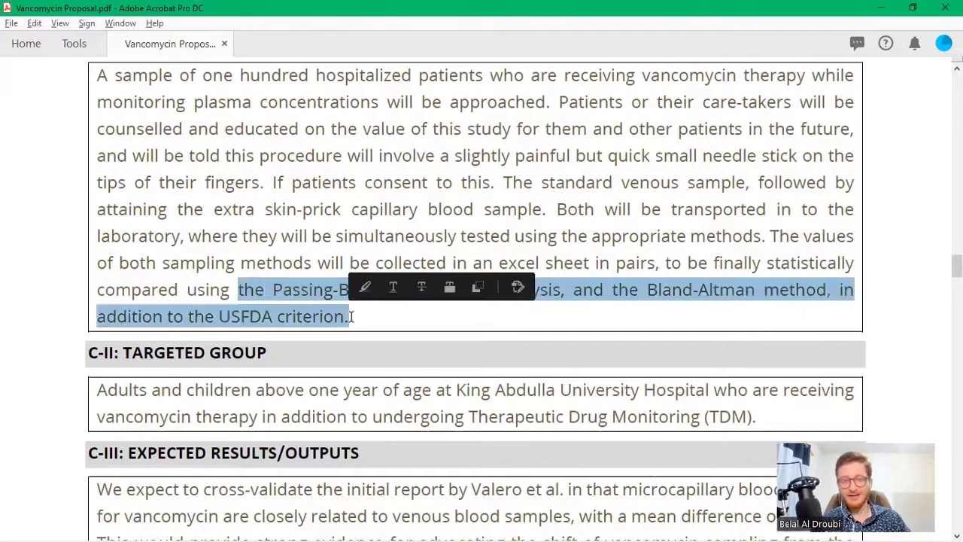
{"action": "left_click", "coordinate": [349, 318]}
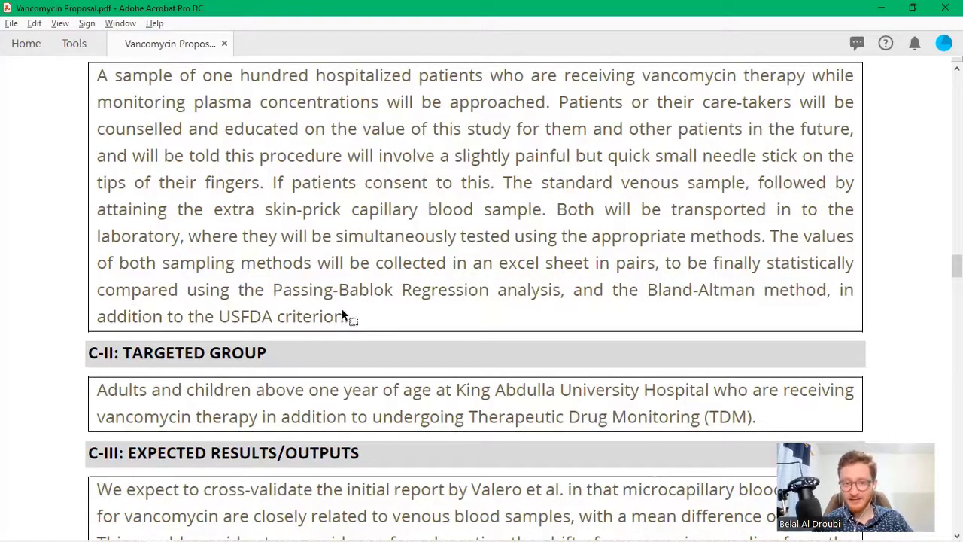
{"action": "left_click_drag", "start_coordinate": [347, 316], "coordinate": [745, 262]}
Review the C-II Targeted Group text, focusing on the adults and children criteria and the hospital named
{"action": "scroll", "coordinate": [527, 258], "scroll_direction": "down", "scroll_amount": 3}
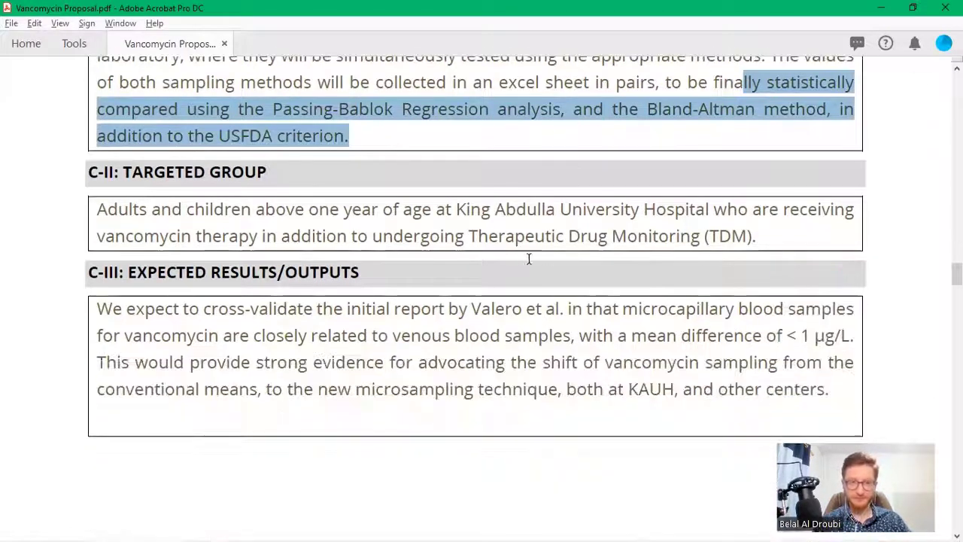
{"action": "left_click", "coordinate": [109, 209]}
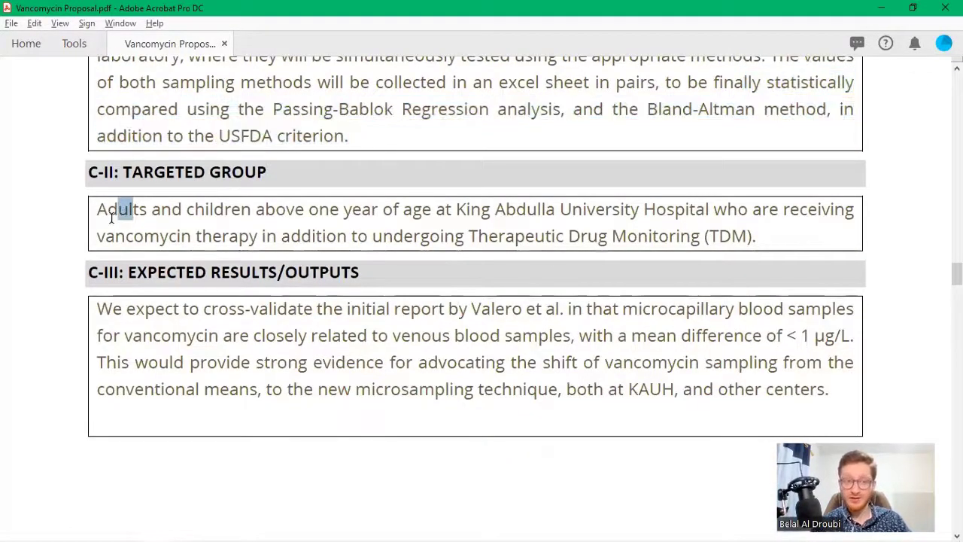
{"action": "left_click_drag", "start_coordinate": [98, 210], "coordinate": [765, 239]}
{"action": "left_click", "coordinate": [766, 240]}
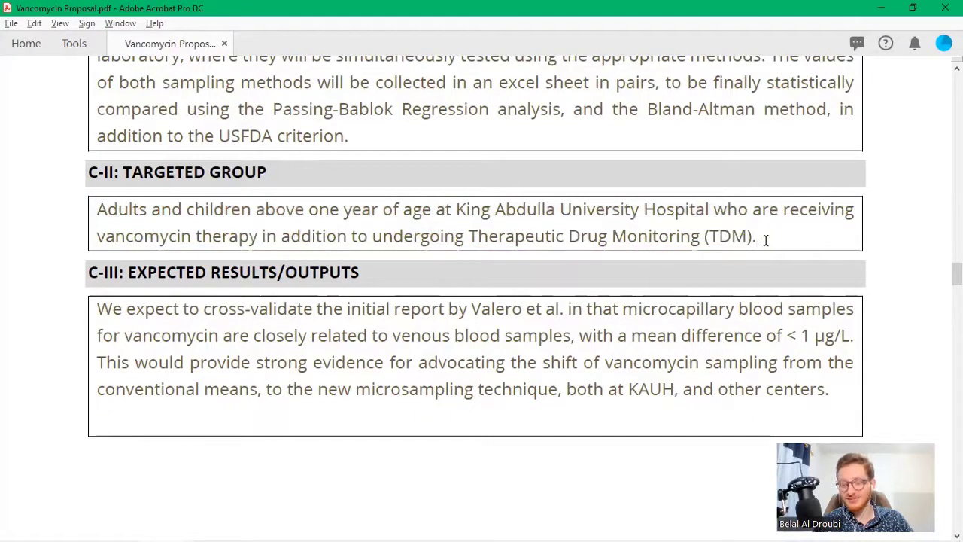
{"action": "left_click_drag", "start_coordinate": [758, 237], "coordinate": [188, 210]}
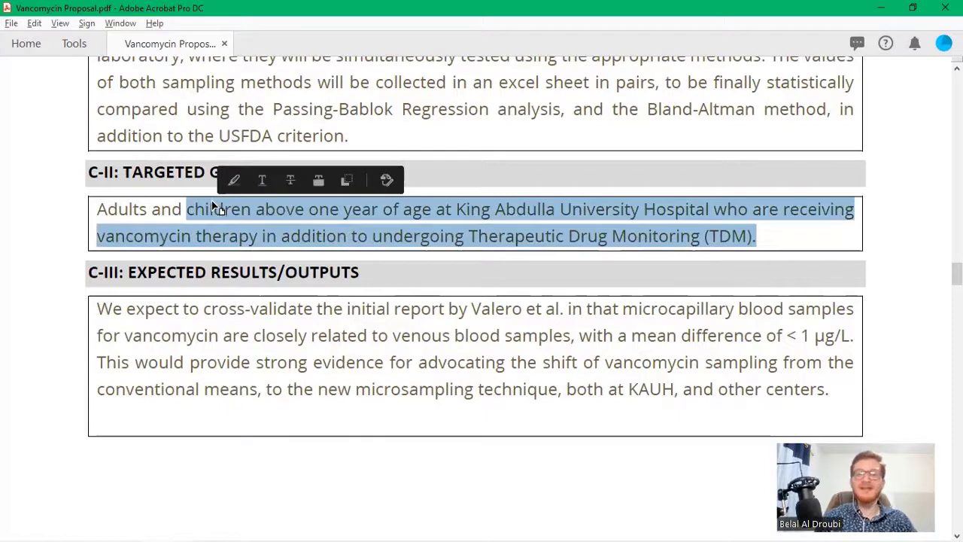
{"action": "mouse_move", "coordinate": [118, 217]}
{"action": "left_mouse_down"}
{"action": "mouse_move", "coordinate": [219, 217]}
{"action": "mouse_move", "coordinate": [123, 214]}
{"action": "left_mouse_up"}
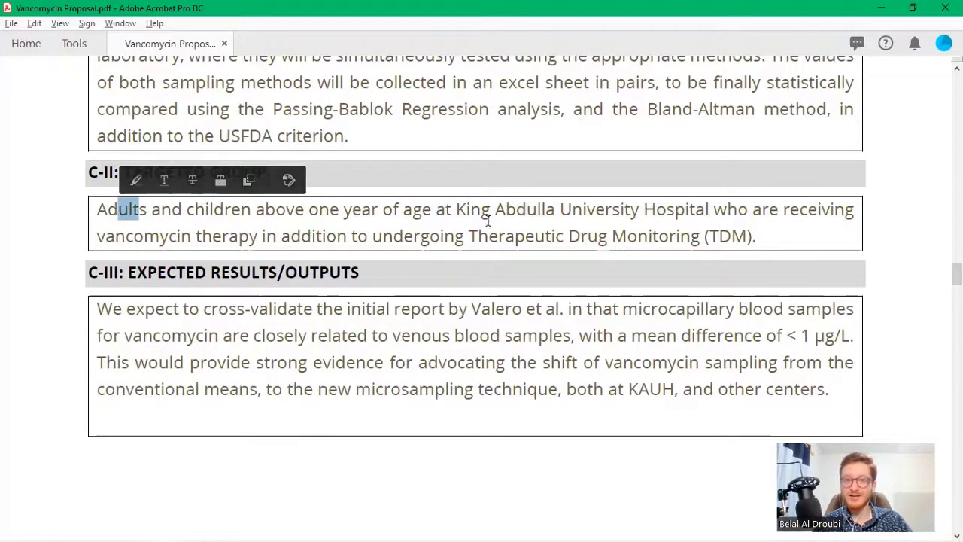
{"action": "left_click_drag", "start_coordinate": [456, 214], "coordinate": [593, 233]}
{"action": "left_click", "coordinate": [426, 234]}
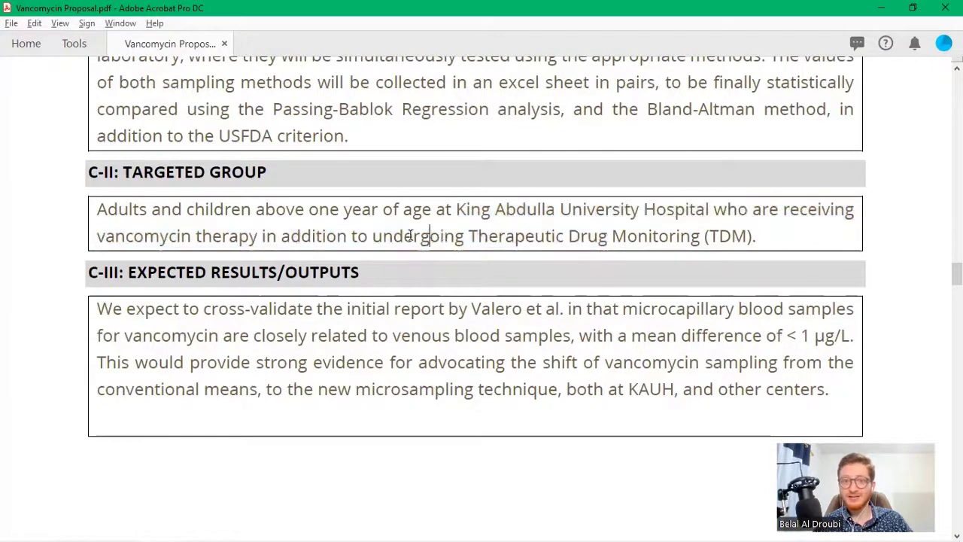
Examine the Targeted Group requirement that patients are undergoing Therapeutic Drug Monitoring (TDM)
{"action": "left_click_drag", "start_coordinate": [372, 236], "coordinate": [564, 236]}
{"action": "left_click", "coordinate": [477, 230]}
{"action": "left_click_drag", "start_coordinate": [471, 235], "coordinate": [757, 233]}
{"action": "left_click", "coordinate": [771, 237]}
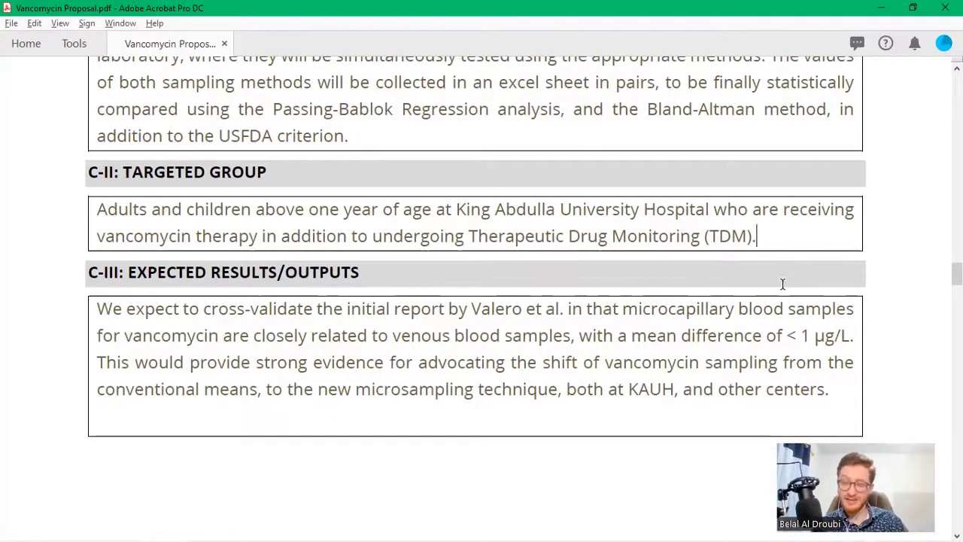
{"action": "left_click_drag", "start_coordinate": [756, 237], "coordinate": [469, 236]}
{"action": "left_click", "coordinate": [750, 237]}
{"action": "left_click", "coordinate": [394, 236]}
{"action": "left_click", "coordinate": [757, 237]}
{"action": "left_click", "coordinate": [743, 250]}
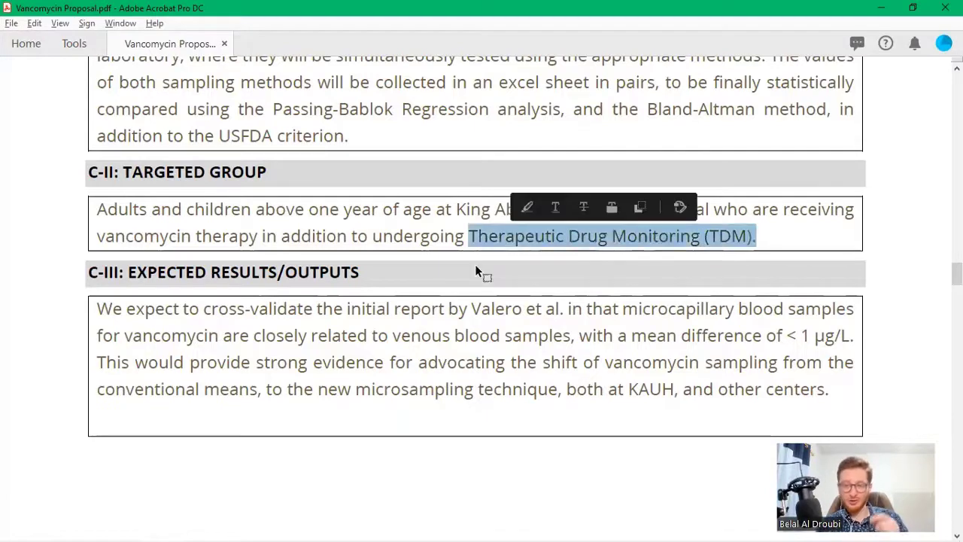
Examine the C-III Expected Results/Outputs statement on cross-validating microcapillary against venous blood samples for vancomycin
{"action": "scroll", "coordinate": [236, 178], "scroll_direction": "down", "scroll_amount": 3}
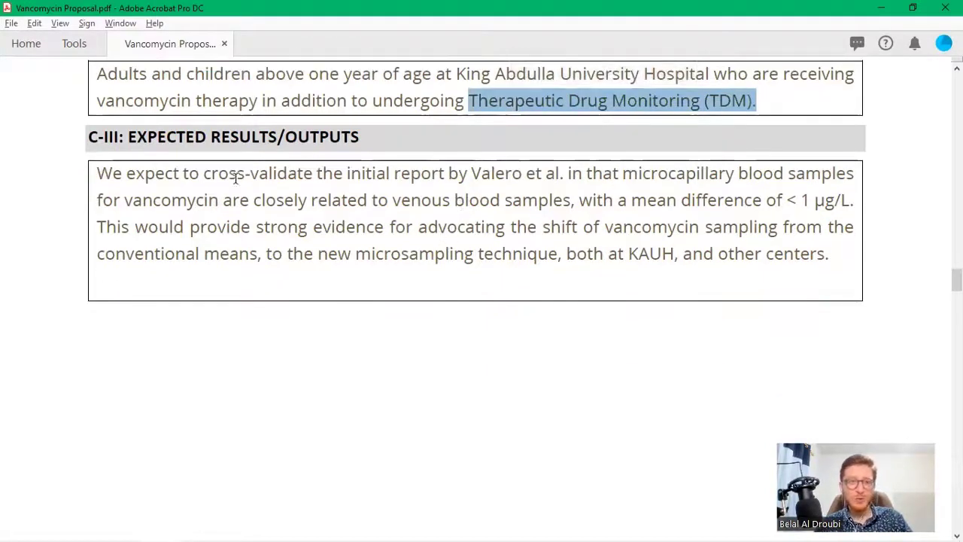
{"action": "left_click_drag", "start_coordinate": [128, 143], "coordinate": [280, 143]}
{"action": "left_click", "coordinate": [173, 185]}
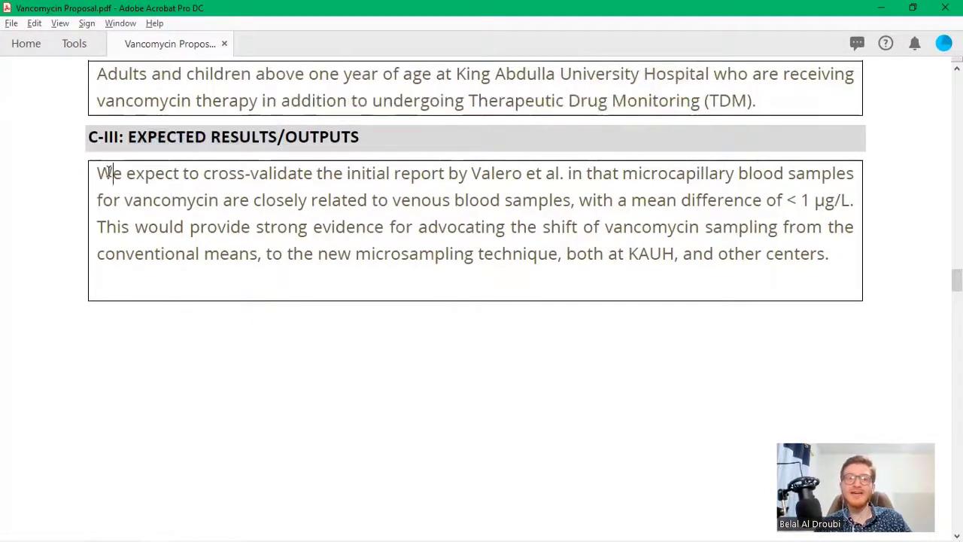
{"action": "left_click_drag", "start_coordinate": [97, 173], "coordinate": [853, 202]}
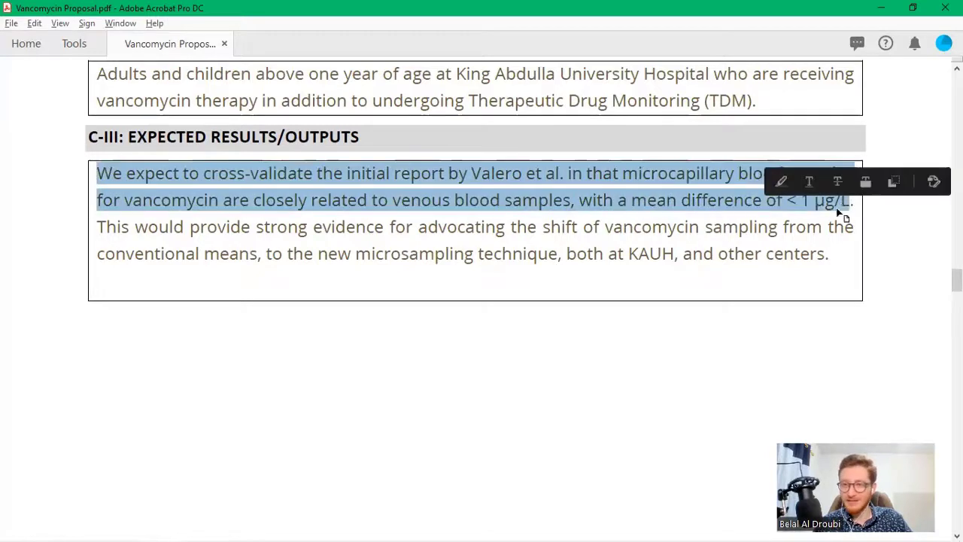
{"action": "left_click", "coordinate": [828, 210]}
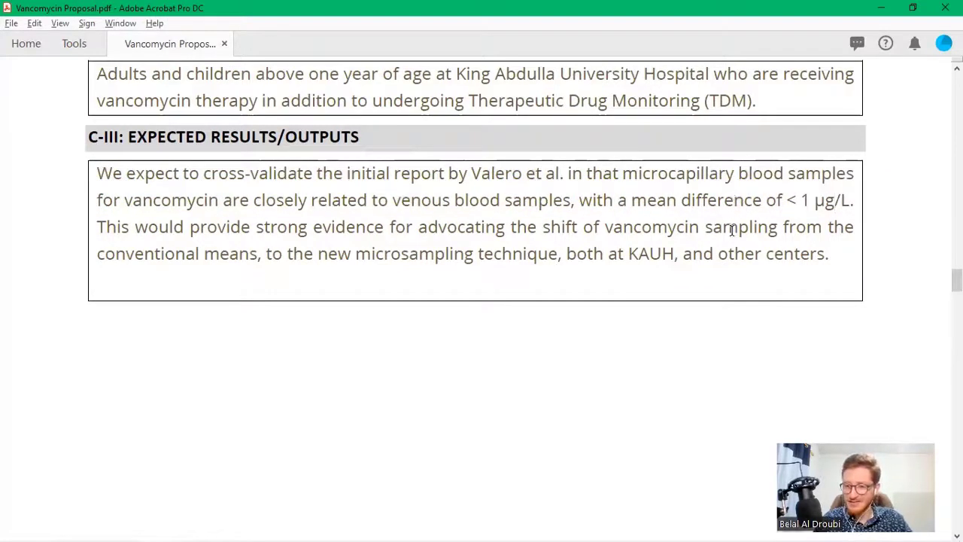
Examine the expected mean difference of < 1 µg/L and review the whole Expected Results/Outputs section
{"action": "left_click_drag", "start_coordinate": [786, 204], "coordinate": [848, 209]}
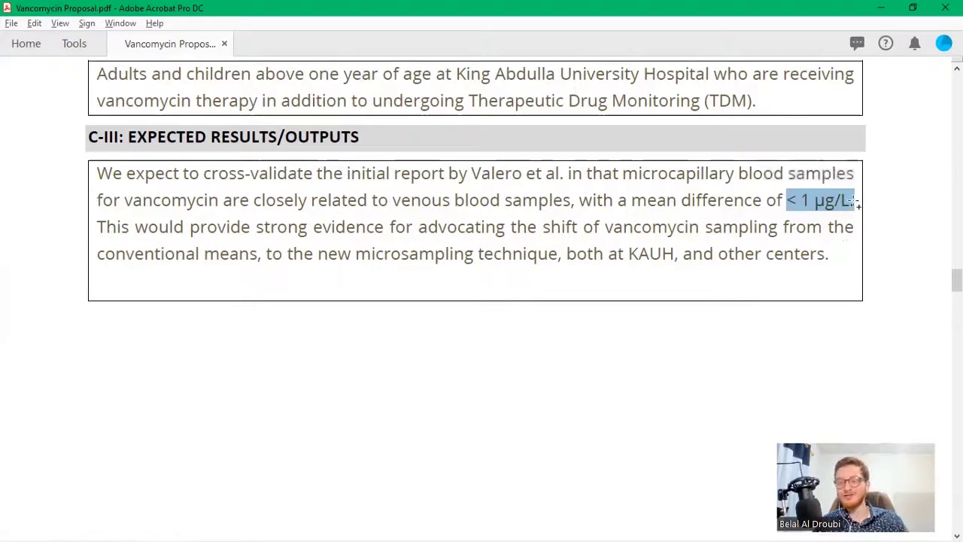
{"action": "left_click_drag", "start_coordinate": [767, 201], "coordinate": [89, 137]}
{"action": "left_click", "coordinate": [710, 275]}
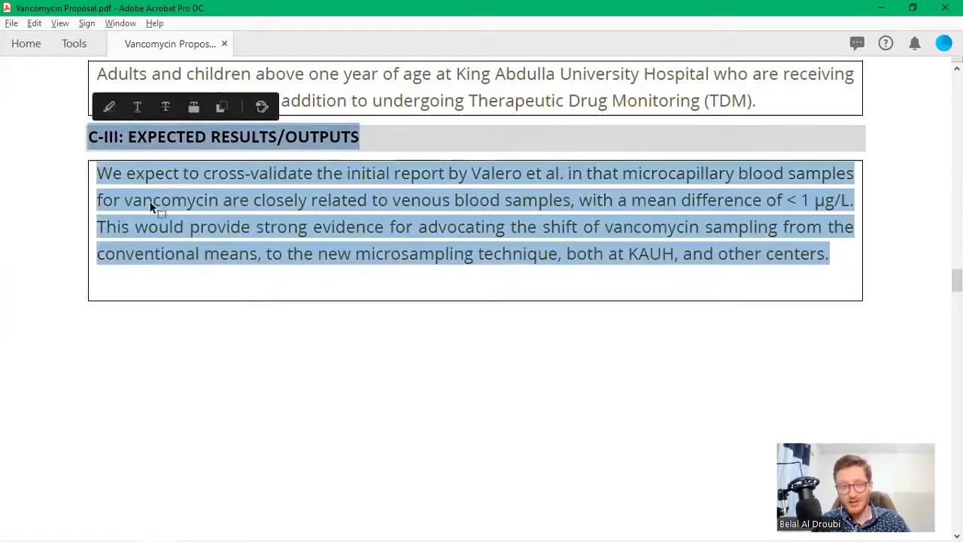
{"action": "left_click", "coordinate": [150, 206]}
Move on to section D of the proposal and examine the table of investigators' roles and contributions
{"action": "scroll", "coordinate": [645, 286], "scroll_direction": "down", "scroll_amount": 1}
{"action": "scroll", "coordinate": [633, 293], "scroll_direction": "up", "scroll_amount": 2}
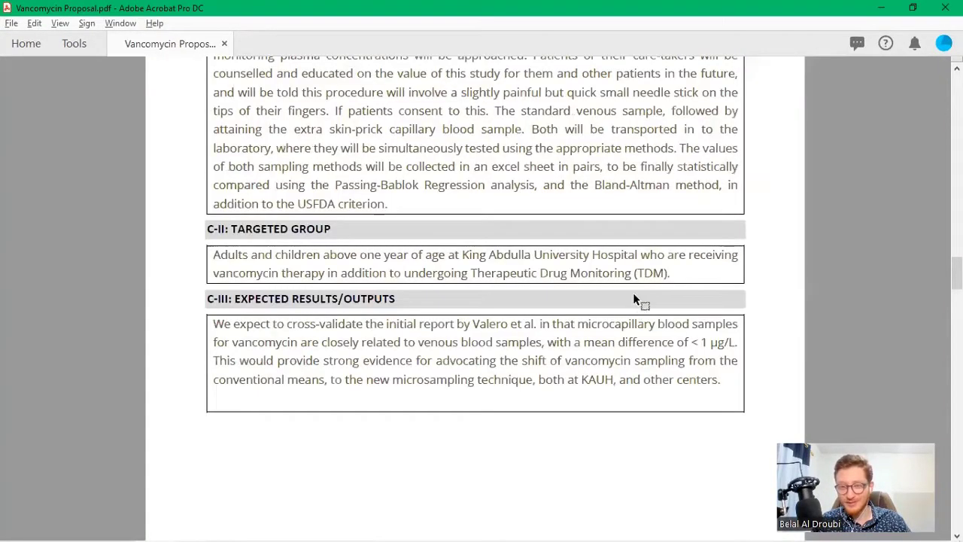
{"action": "scroll", "coordinate": [635, 301], "scroll_direction": "down", "scroll_amount": 1}
{"action": "scroll", "coordinate": [641, 290], "scroll_direction": "up", "scroll_amount": 1}
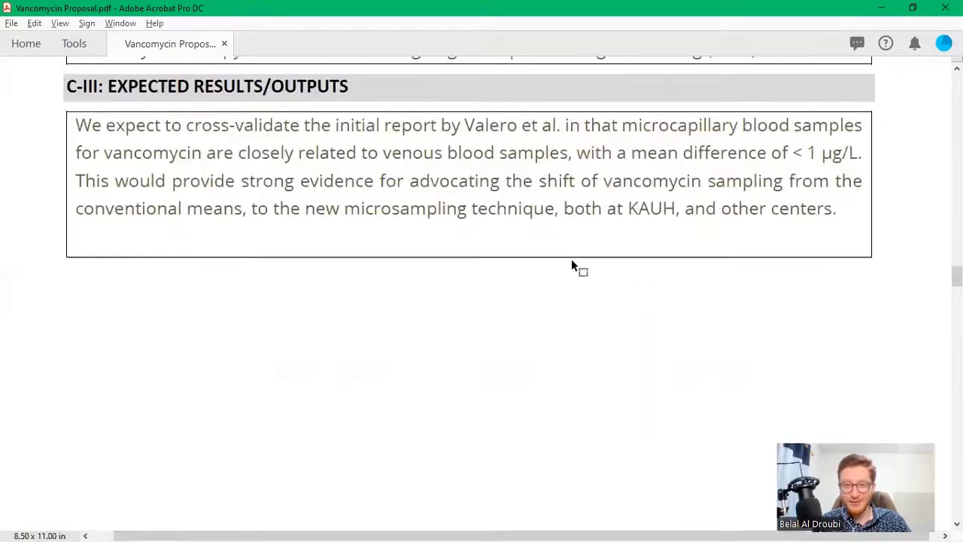
{"action": "scroll", "coordinate": [571, 261], "scroll_direction": "down", "scroll_amount": 1}
{"action": "scroll", "coordinate": [562, 302], "scroll_direction": "down", "scroll_amount": 5}
{"action": "scroll", "coordinate": [543, 298], "scroll_direction": "down", "scroll_amount": 5}
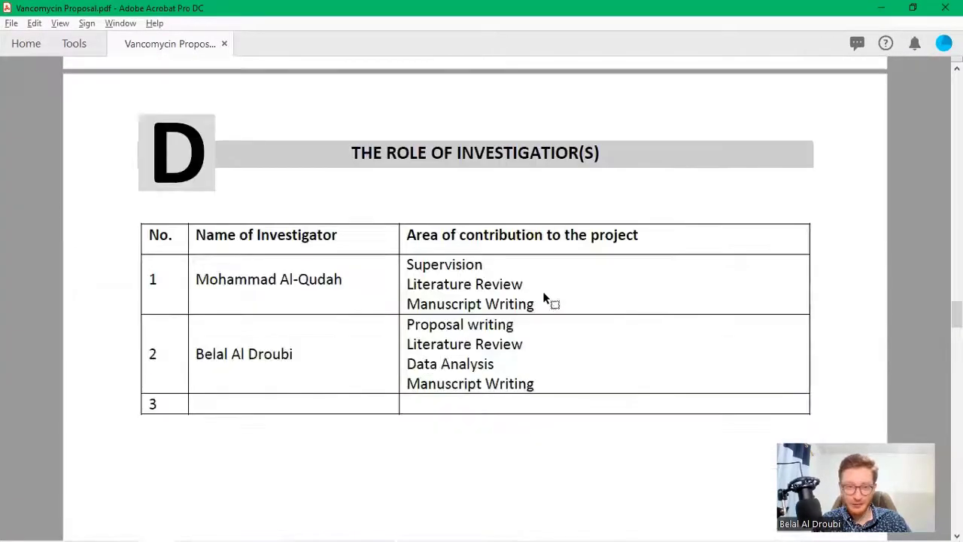
{"action": "scroll", "coordinate": [544, 290], "scroll_direction": "up", "scroll_amount": 8}
{"action": "scroll", "coordinate": [544, 248], "scroll_direction": "down", "scroll_amount": 4}
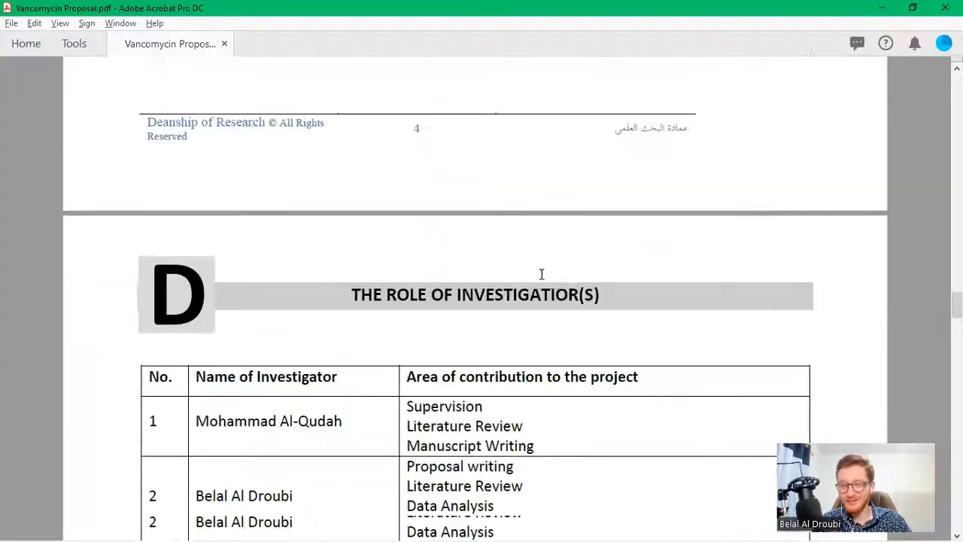
Examine the contribution areas assigned to each investigator in section D, selecting the first investigator's supervision, literature review and manuscript writing roles
{"action": "scroll", "coordinate": [566, 282], "scroll_direction": "up", "scroll_amount": 6}
{"action": "scroll", "coordinate": [564, 316], "scroll_direction": "down", "scroll_amount": 3}
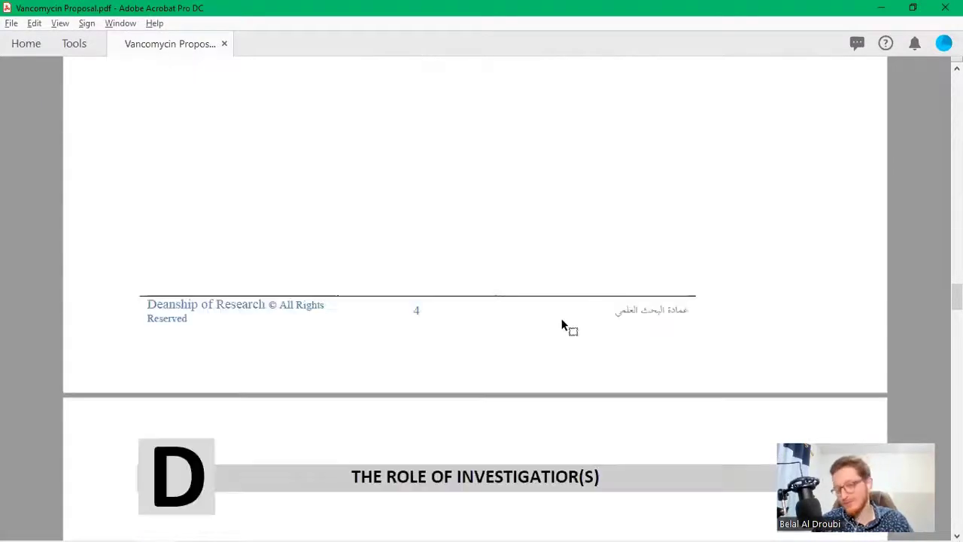
{"action": "scroll", "coordinate": [530, 282], "scroll_direction": "down", "scroll_amount": 2}
{"action": "scroll", "coordinate": [537, 289], "scroll_direction": "down", "scroll_amount": 5}
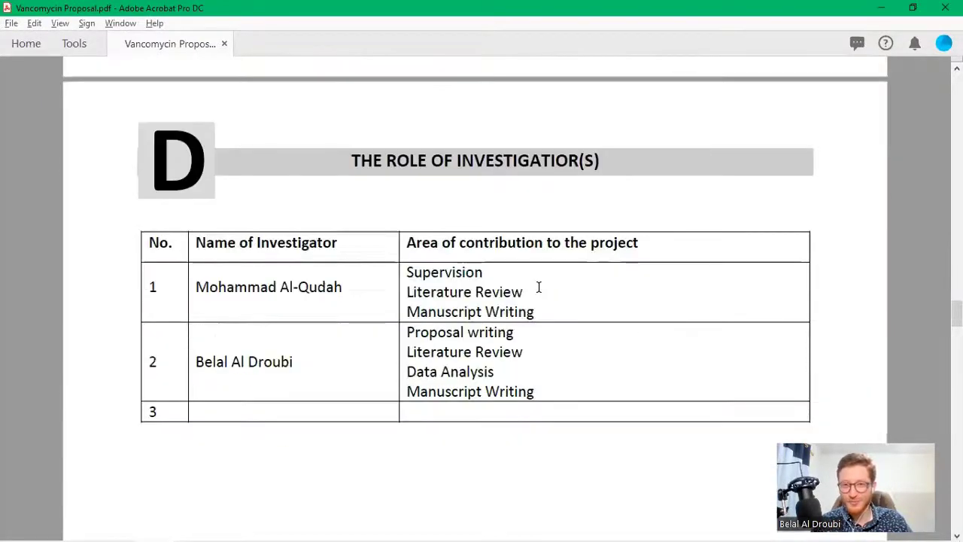
{"action": "scroll", "coordinate": [496, 329], "scroll_direction": "up", "scroll_amount": 3}
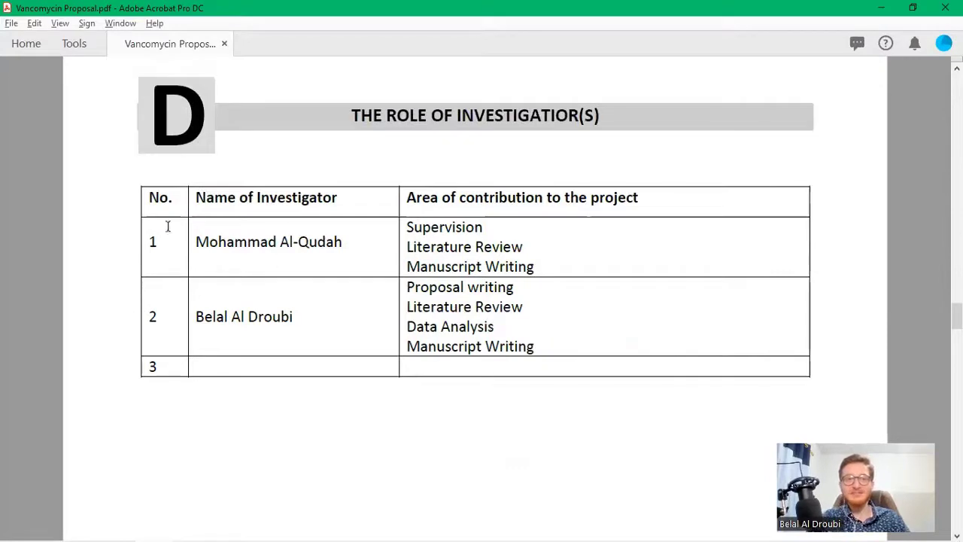
{"action": "double_click", "coordinate": [249, 328]}
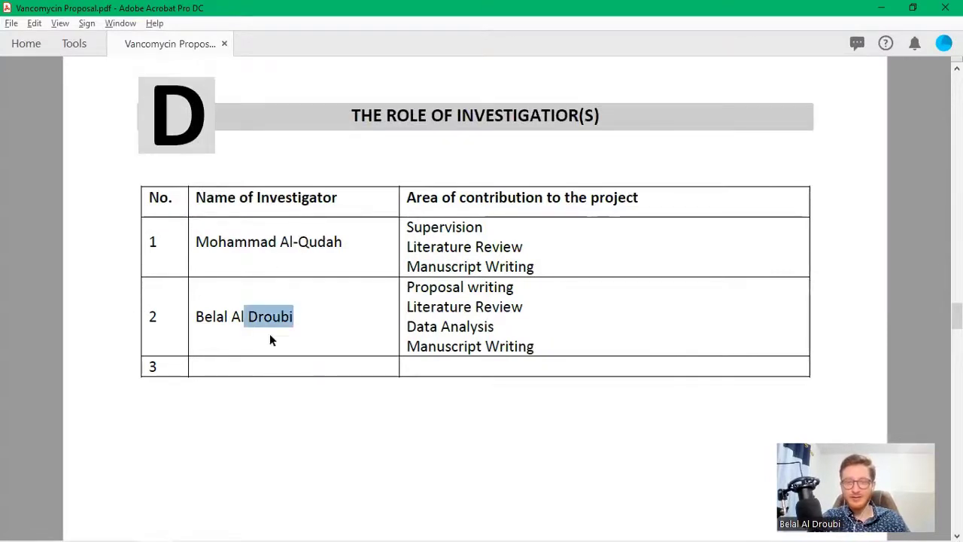
{"action": "left_click_drag", "start_coordinate": [409, 226], "coordinate": [479, 245]}
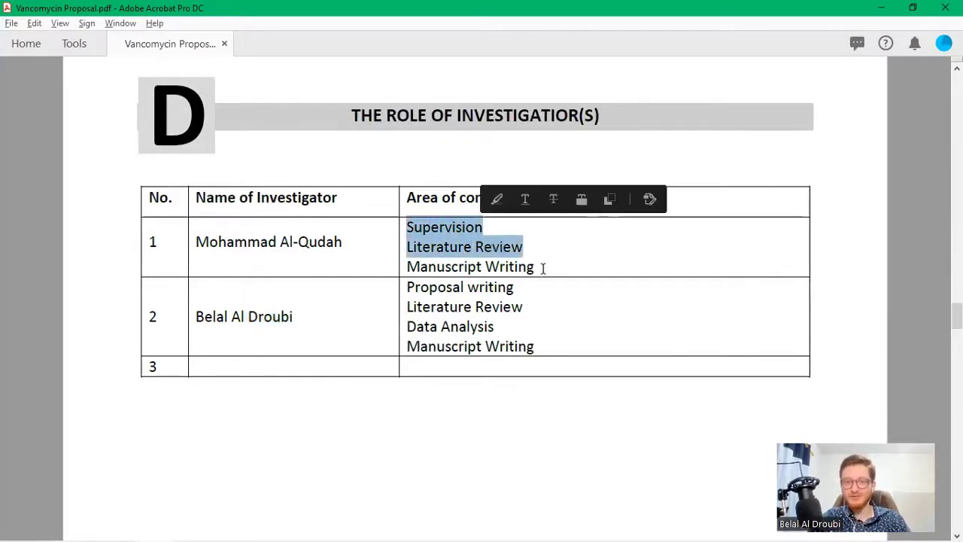
{"action": "left_click_drag", "start_coordinate": [541, 269], "coordinate": [406, 225]}
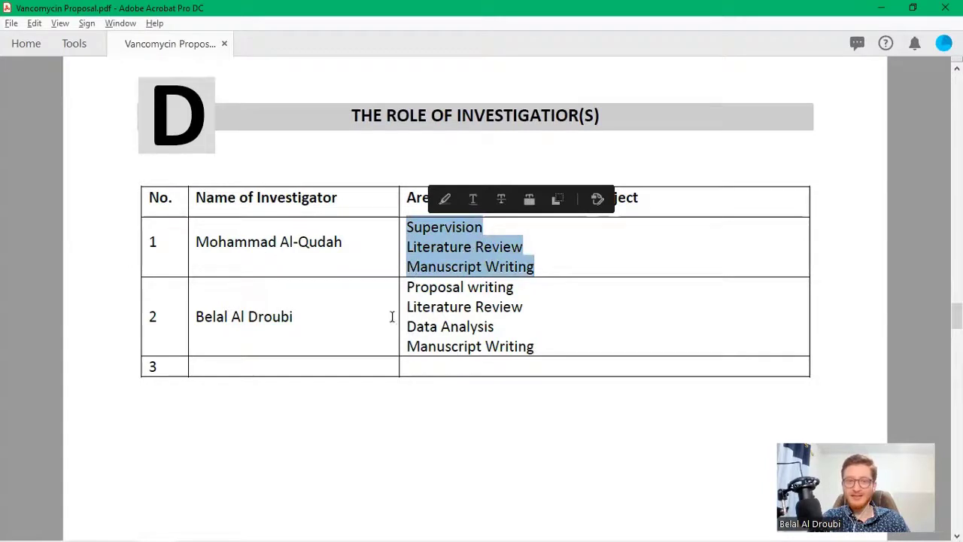
{"action": "left_click", "coordinate": [260, 316]}
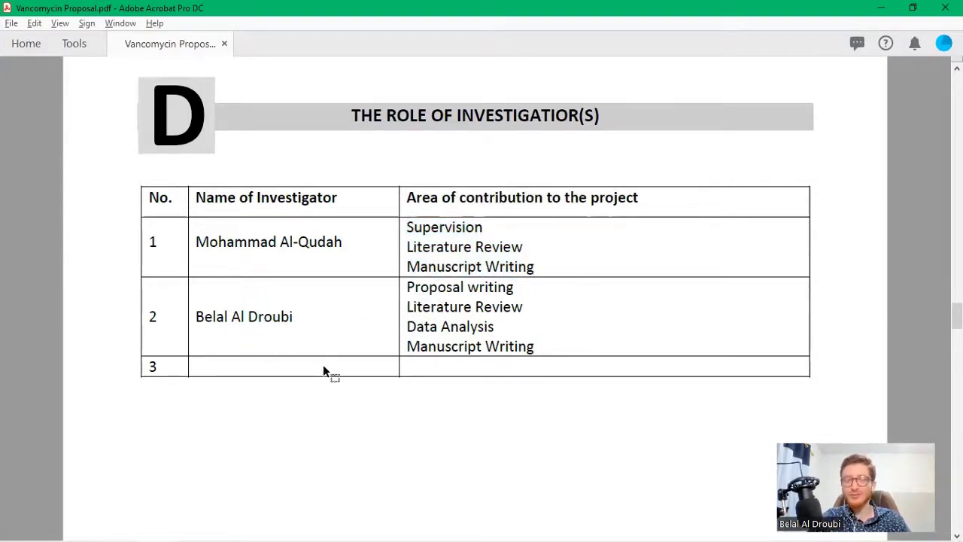
Review the section E references, the Arabic research title in Appendix A and the student agreement form that follows
{"action": "scroll", "coordinate": [380, 391], "scroll_direction": "down", "scroll_amount": 15}
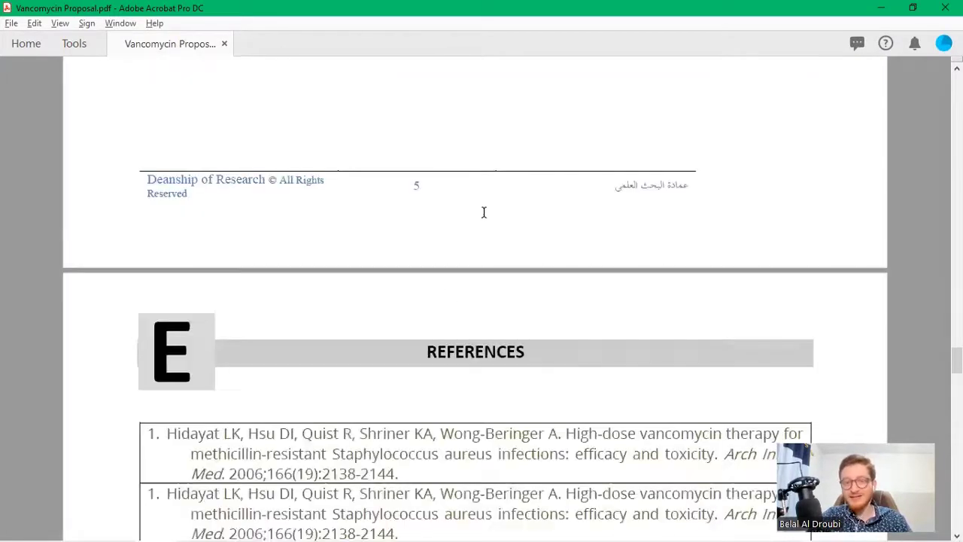
{"action": "scroll", "coordinate": [449, 330], "scroll_direction": "up", "scroll_amount": 1}
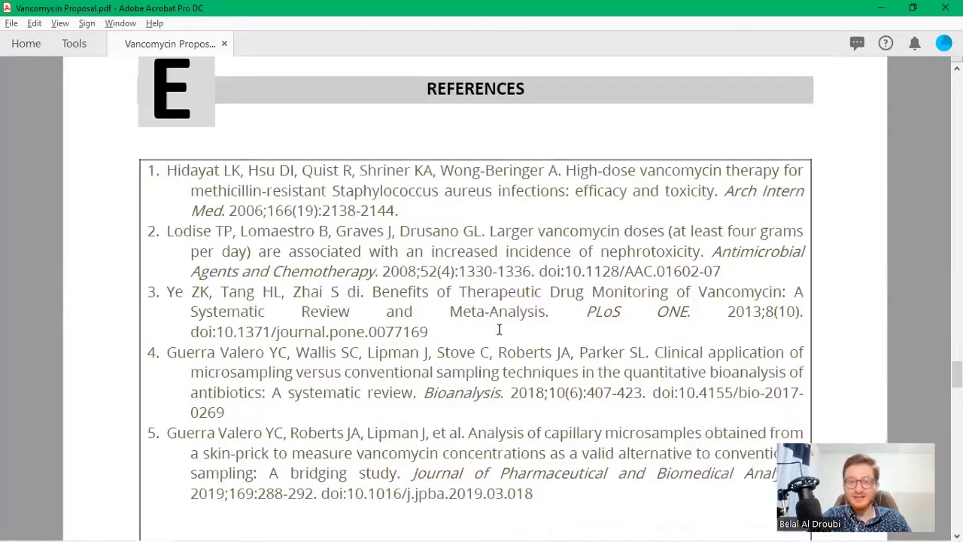
{"action": "scroll", "coordinate": [535, 260], "scroll_direction": "down", "scroll_amount": 10}
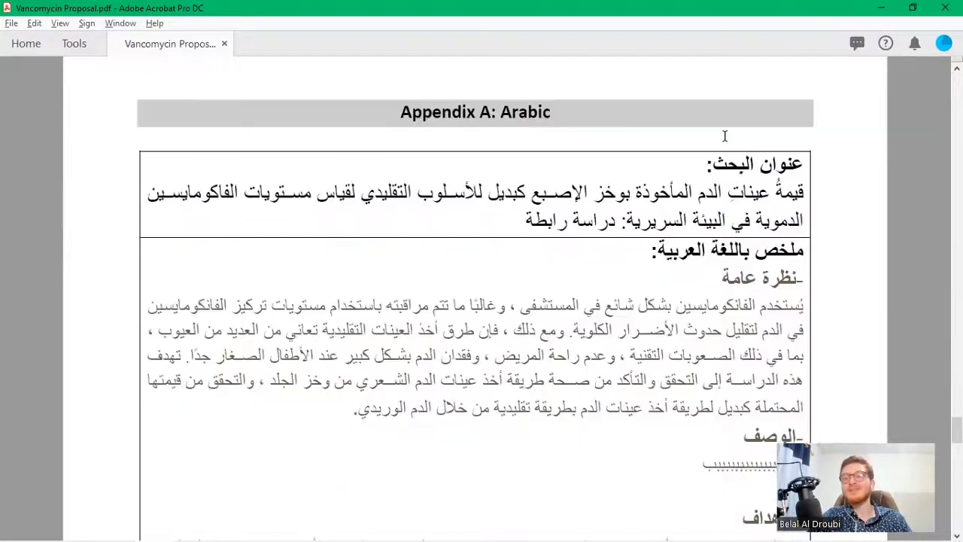
{"action": "scroll", "coordinate": [778, 181], "scroll_direction": "down", "scroll_amount": 1}
{"action": "mouse_move", "coordinate": [804, 147]}
{"action": "left_mouse_down"}
{"action": "mouse_move", "coordinate": [610, 146]}
{"action": "mouse_move", "coordinate": [508, 180]}
{"action": "mouse_move", "coordinate": [807, 149]}
{"action": "left_mouse_up"}
{"action": "left_click", "coordinate": [520, 180]}
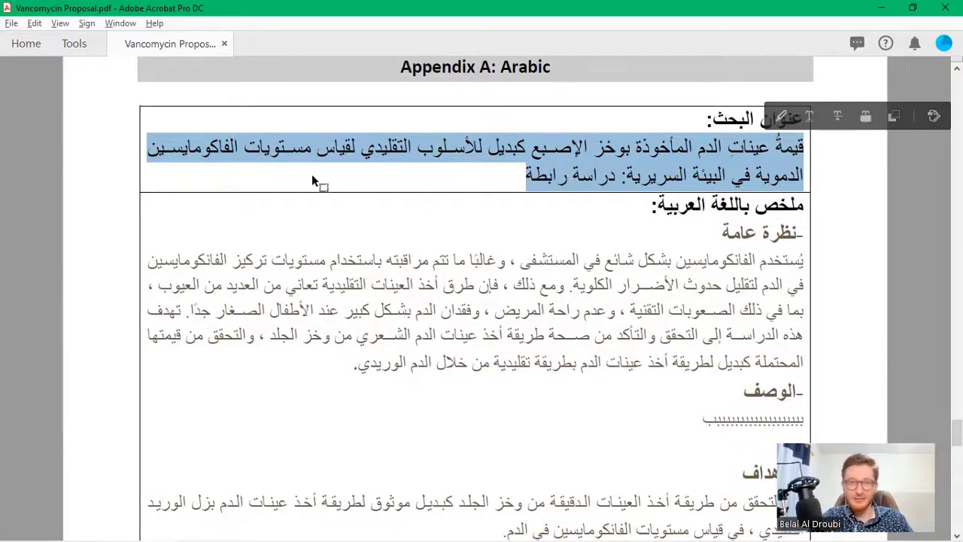
{"action": "mouse_move", "coordinate": [275, 161]}
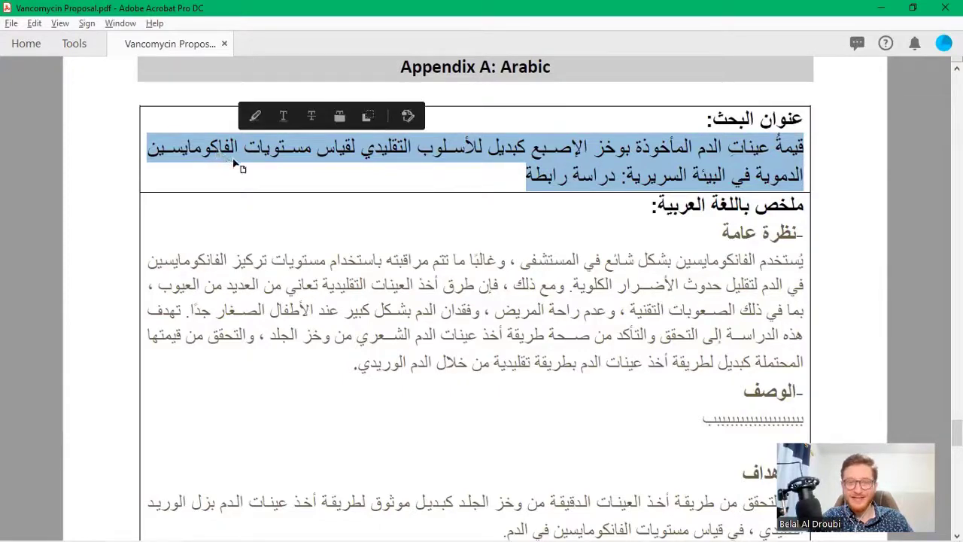
{"action": "left_click", "coordinate": [694, 185]}
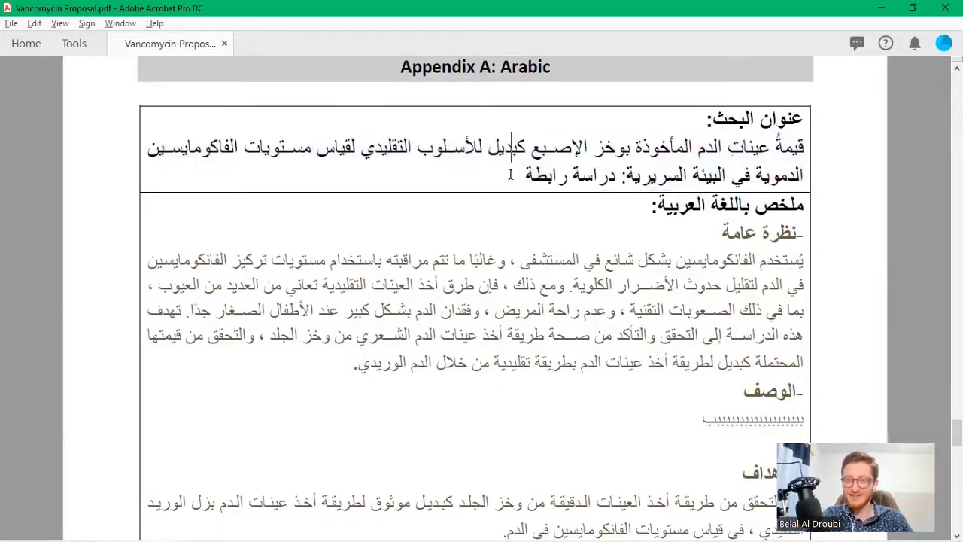
{"action": "scroll", "coordinate": [605, 205], "scroll_direction": "down", "scroll_amount": 1}
{"action": "scroll", "coordinate": [605, 205], "scroll_direction": "down", "scroll_amount": 15}
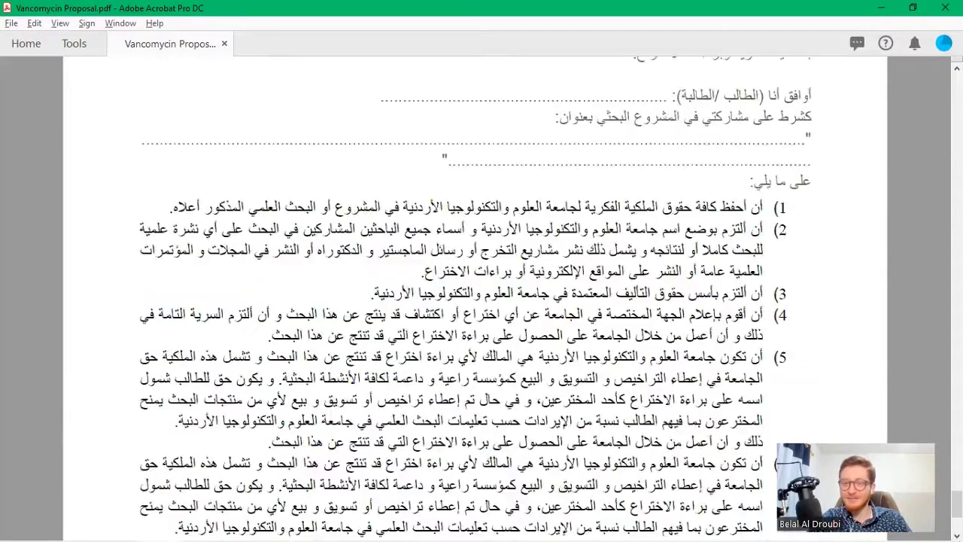
{"action": "scroll", "coordinate": [562, 319], "scroll_direction": "down", "scroll_amount": 5}
Close the vancomycin proposal, the Article folder and the Zoom recording folder to clear the desktop
{"action": "key", "text": "ctrl+w"}
{"action": "left_click", "coordinate": [557, 310]}
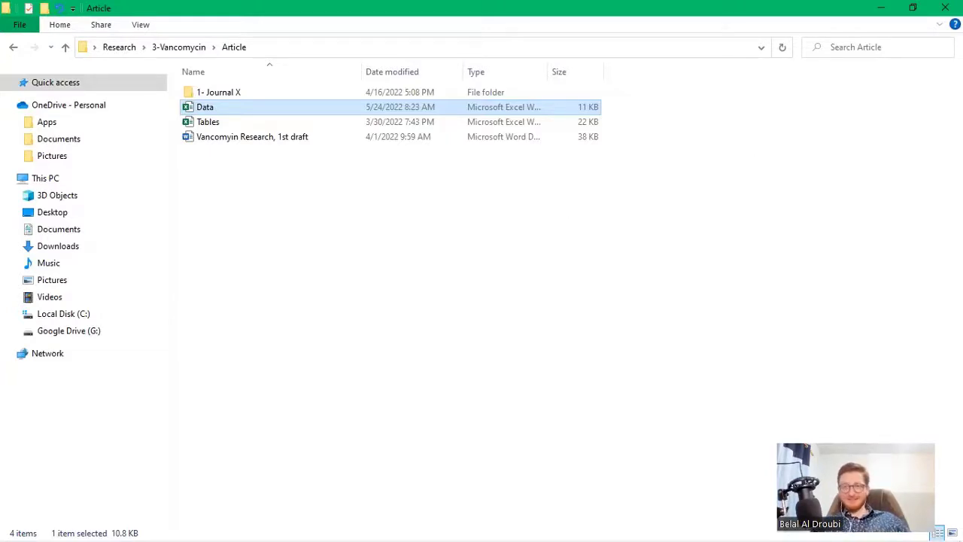
{"action": "left_click", "coordinate": [945, 8]}
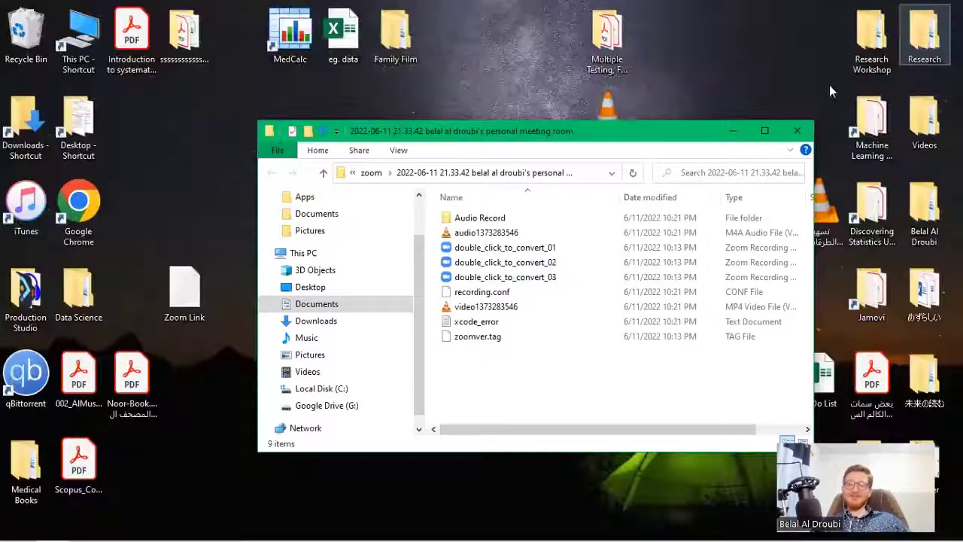
{"action": "left_click", "coordinate": [797, 131]}
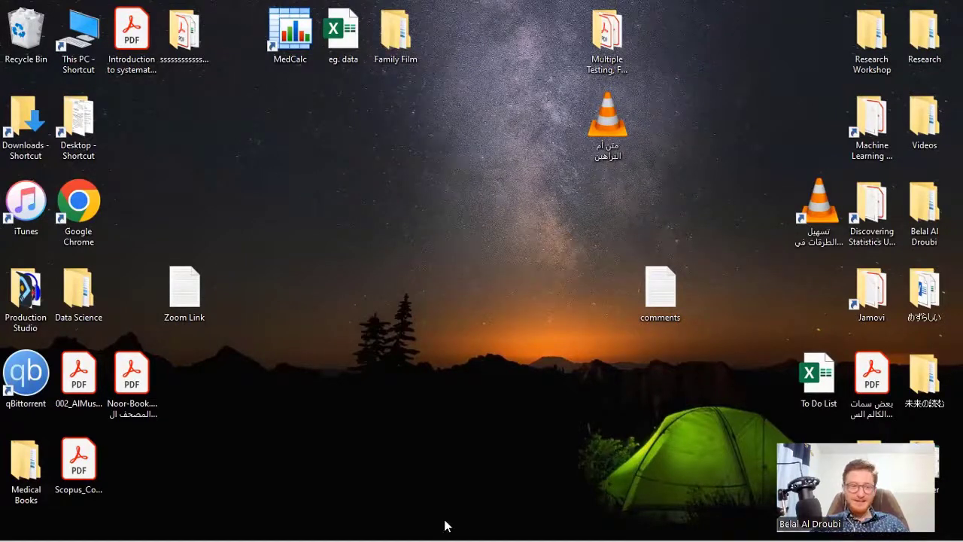
Switch to the Research Workshop 102 chat on WhatsApp Web in Chrome and shrink its window so the desktop is accessible
{"action": "mouse_move", "coordinate": [125, 527]}
{"action": "left_click", "coordinate": [86, 529]}
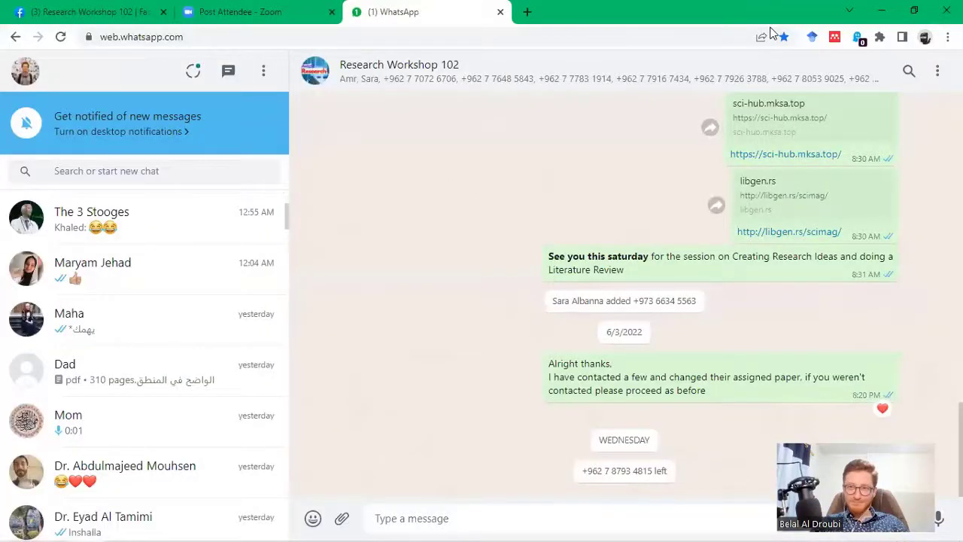
{"action": "left_click", "coordinate": [914, 10]}
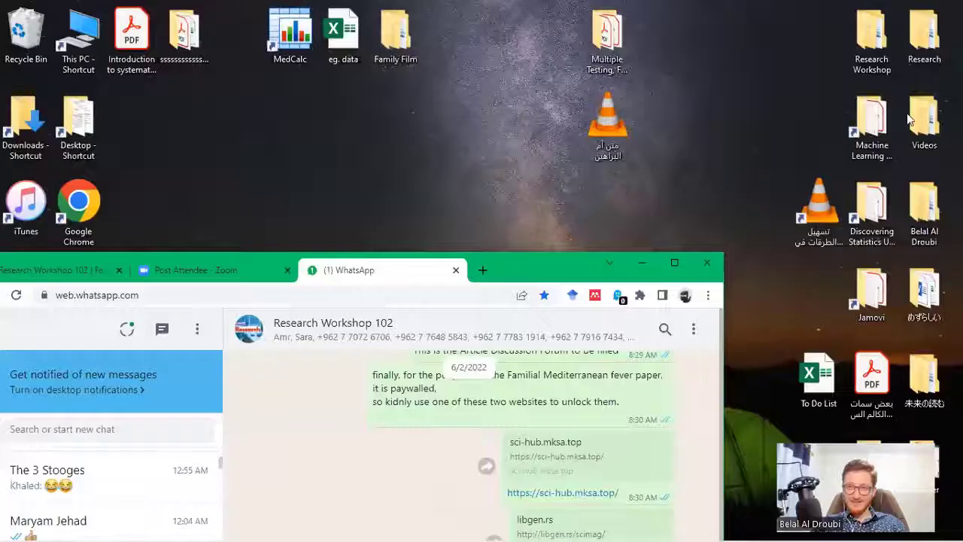
Open the Teaching material folder inside Research Workshop > Workshop 2022 and look for the proposal files
{"action": "double_click", "coordinate": [881, 60]}
{"action": "double_click", "coordinate": [561, 216]}
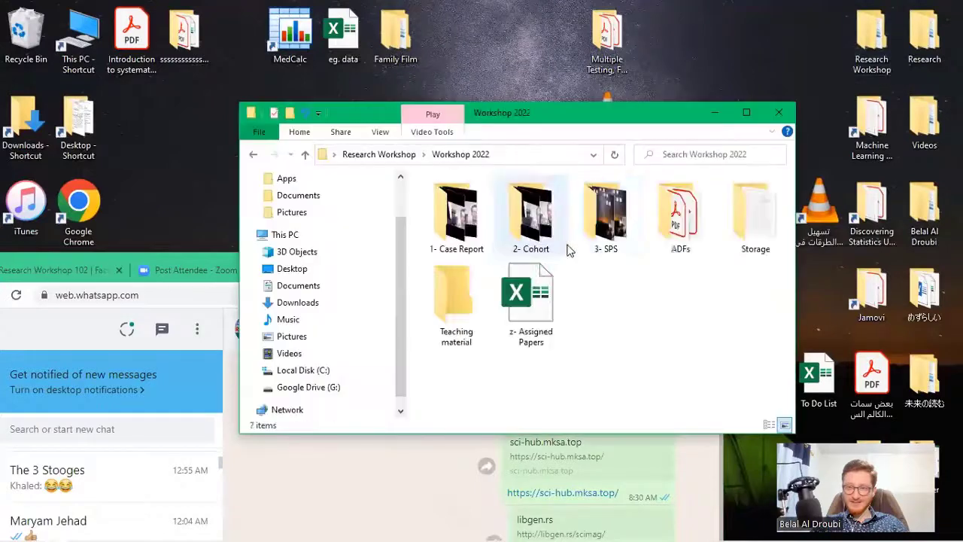
{"action": "double_click", "coordinate": [680, 257]}
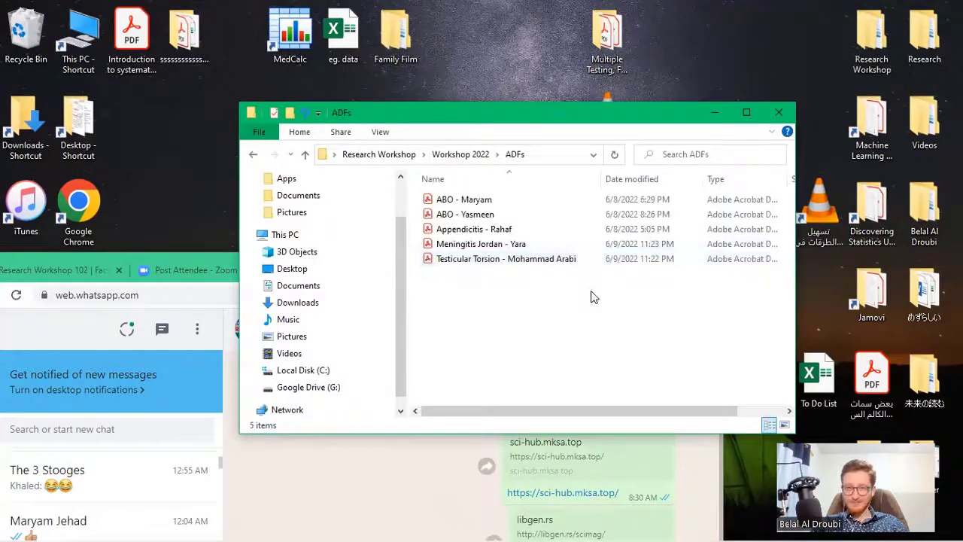
{"action": "key", "text": "alt+Left"}
{"action": "key", "text": "z"}
{"action": "key", "text": "s"}
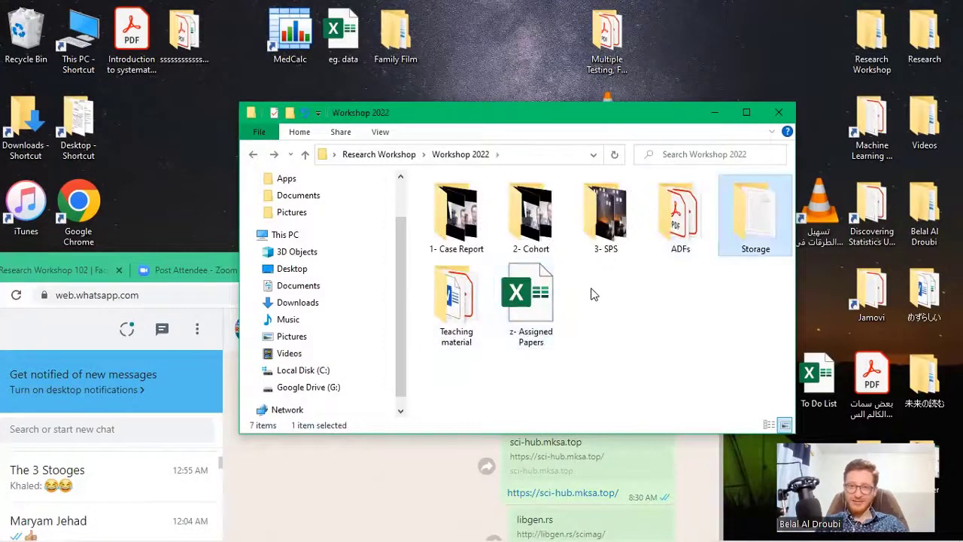
{"action": "key", "text": "t"}
{"action": "key", "text": "a"}
{"action": "key", "text": "t"}
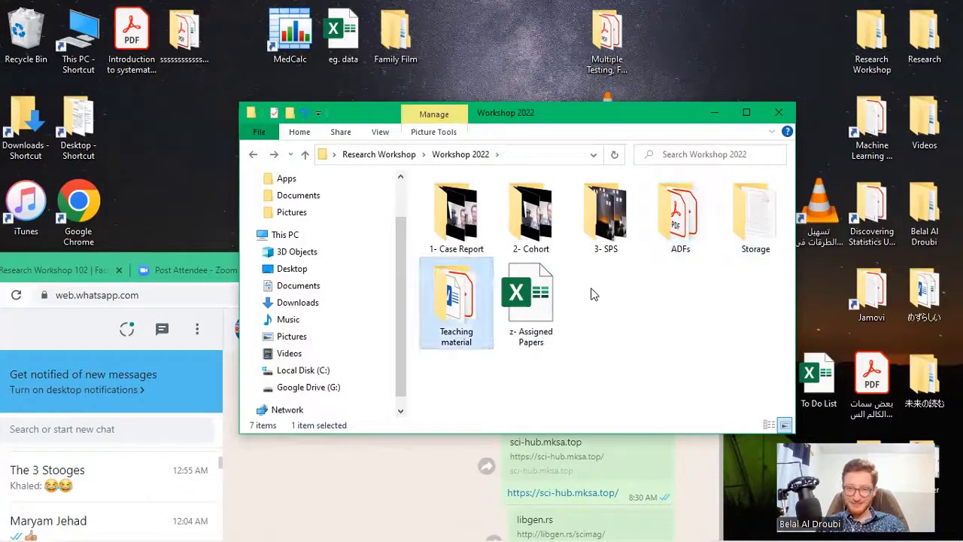
{"action": "key", "text": "Return"}
{"action": "key", "text": "Down"}
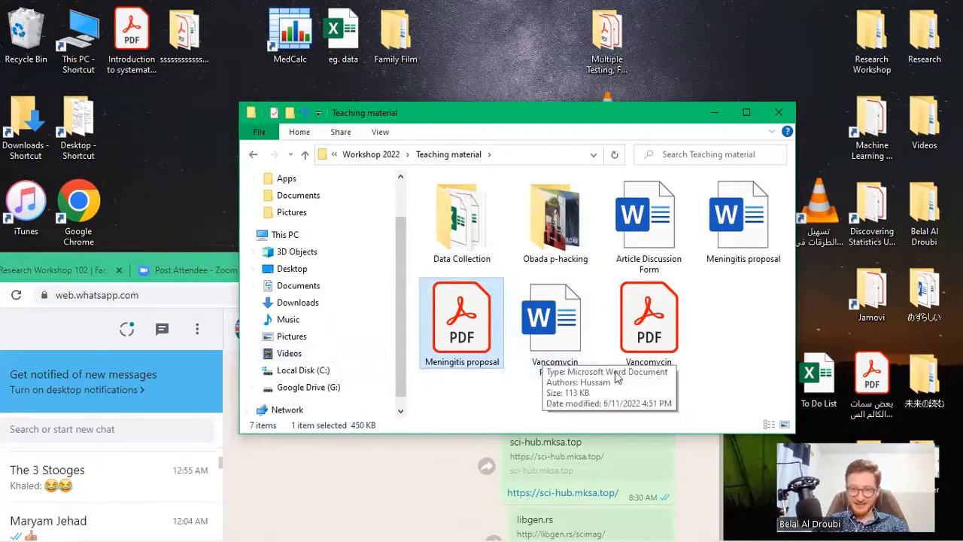
Send the Word file Meningitis proposal.docx to the Research Workshop 102 WhatsApp chat and maximize the browser window
{"action": "left_click", "coordinate": [749, 241]}
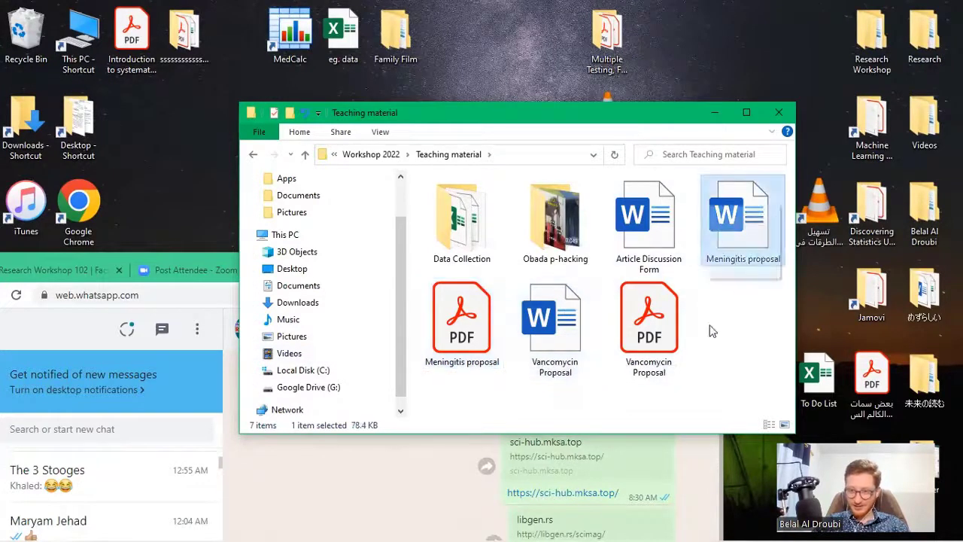
{"action": "left_click_drag", "start_coordinate": [742, 226], "coordinate": [547, 365]}
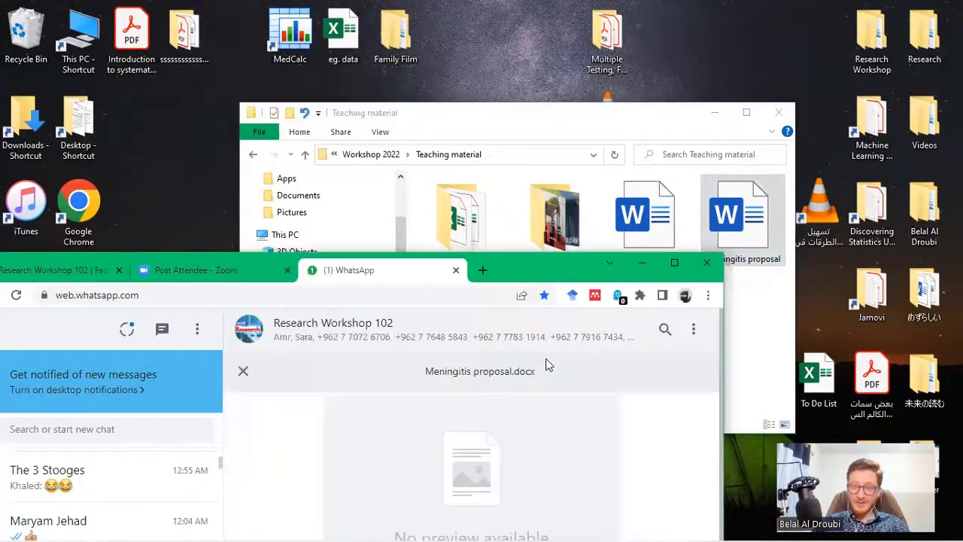
{"action": "key", "text": "Return"}
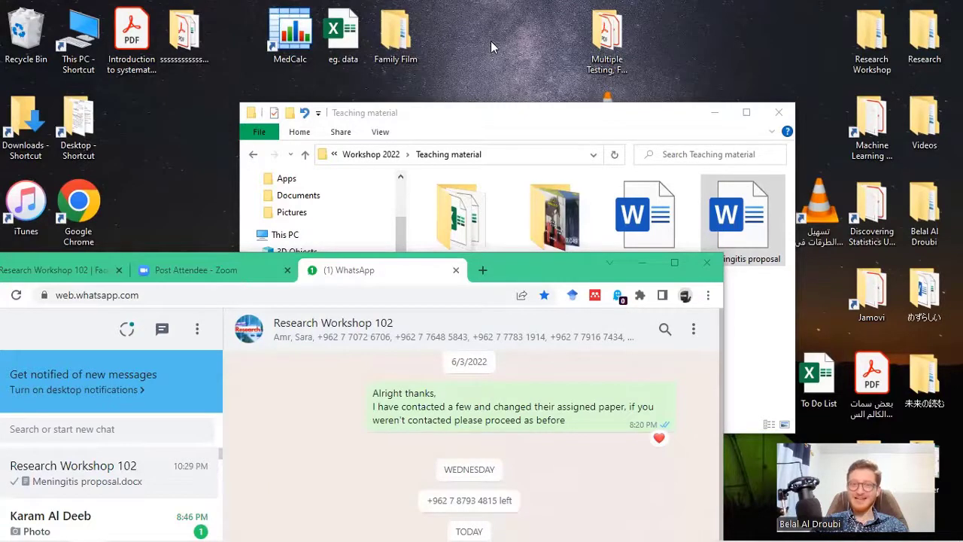
{"action": "left_click", "coordinate": [539, 260]}
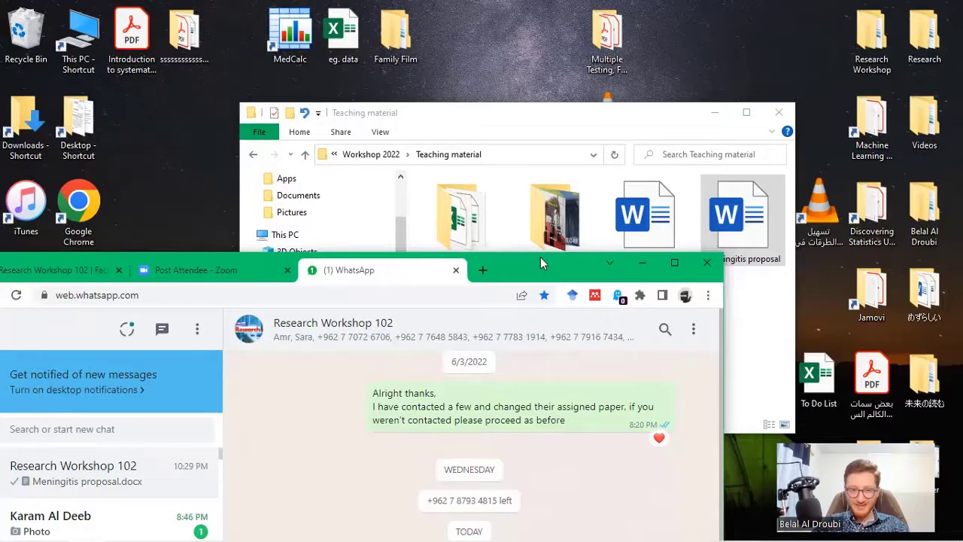
{"action": "double_click", "coordinate": [541, 262]}
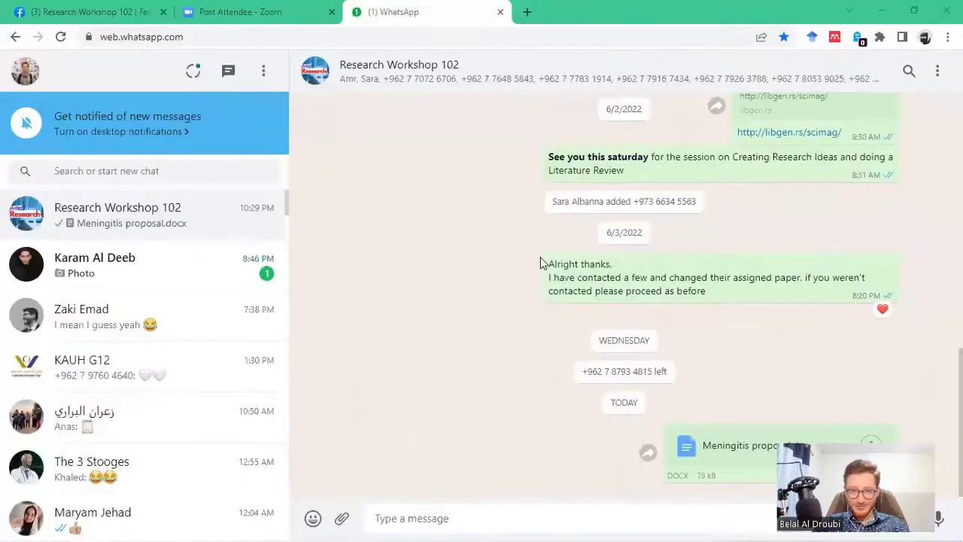